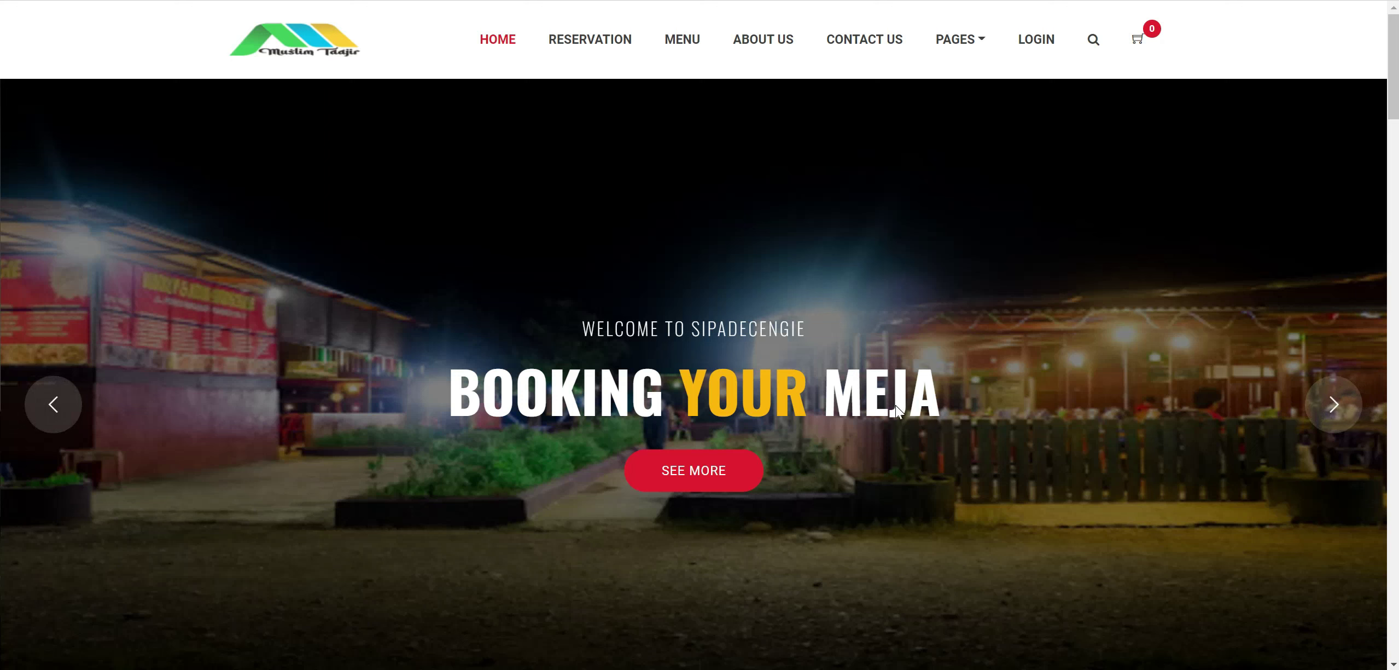
# Step the home carousel forward twice, then back once to the Exclusive Coffee Shop slide.
pyautogui.click(1331, 407)
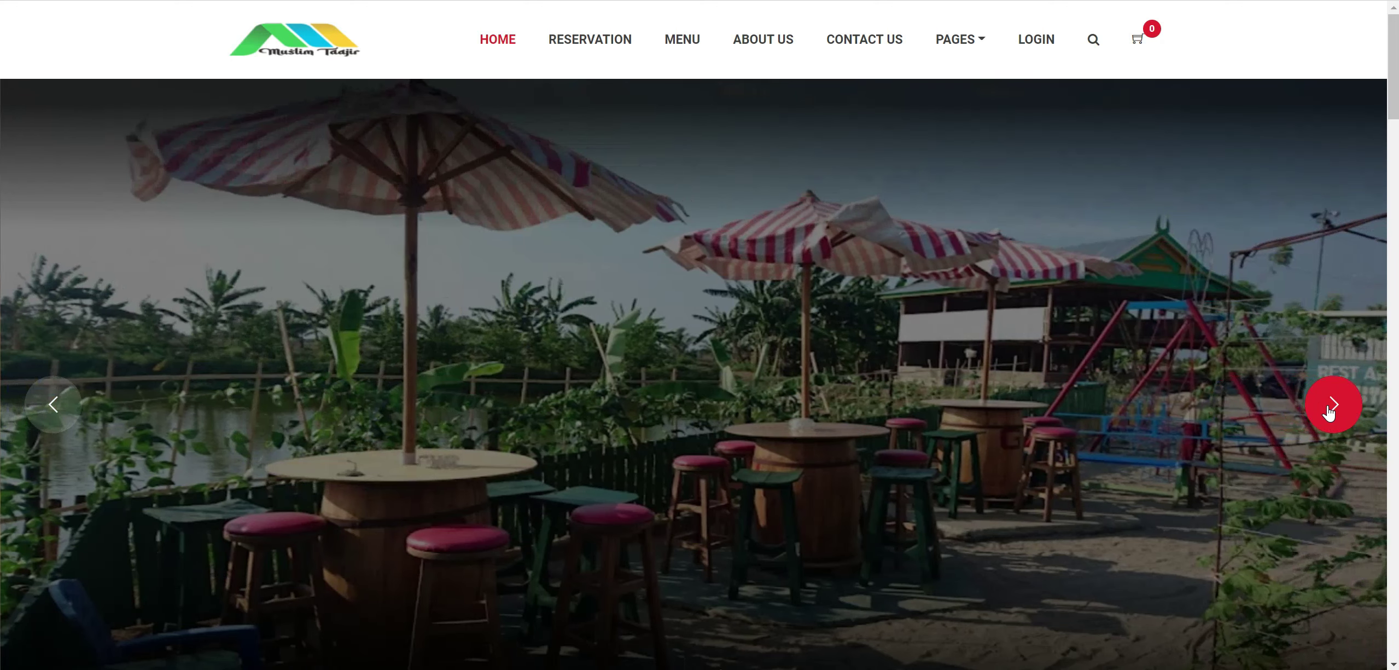
pyautogui.click(1332, 407)
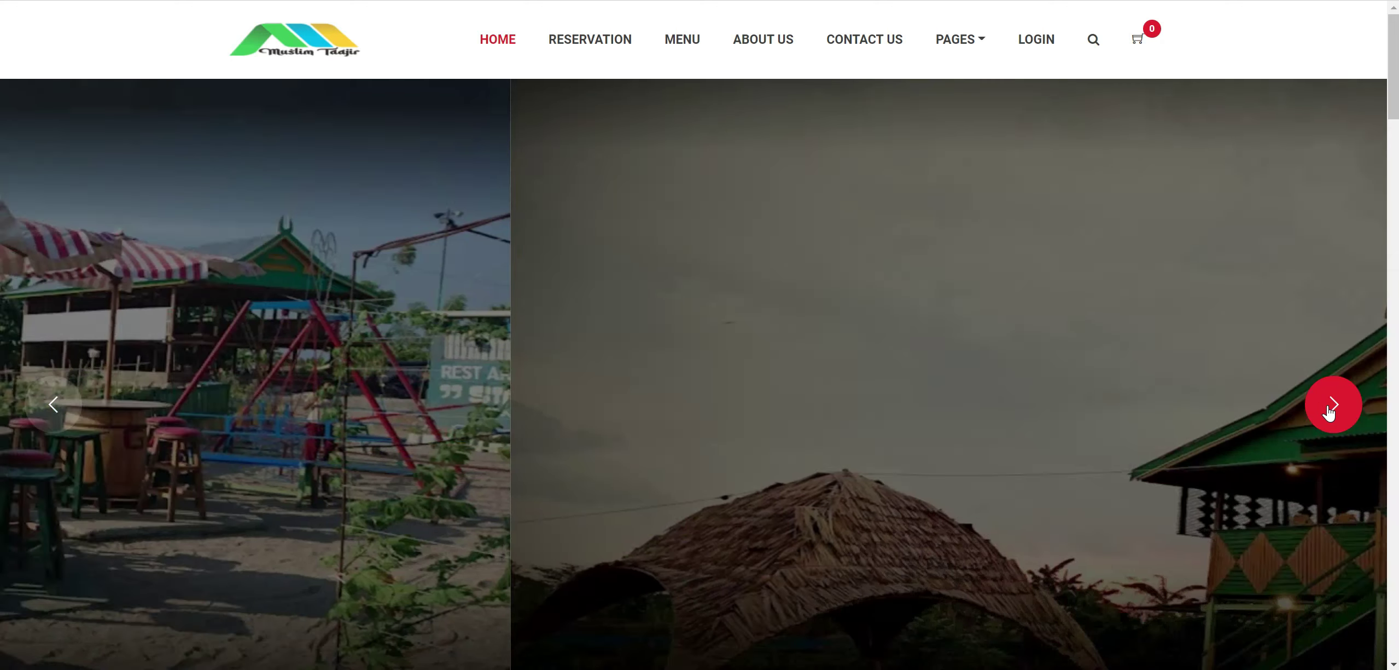
pyautogui.click(53, 408)
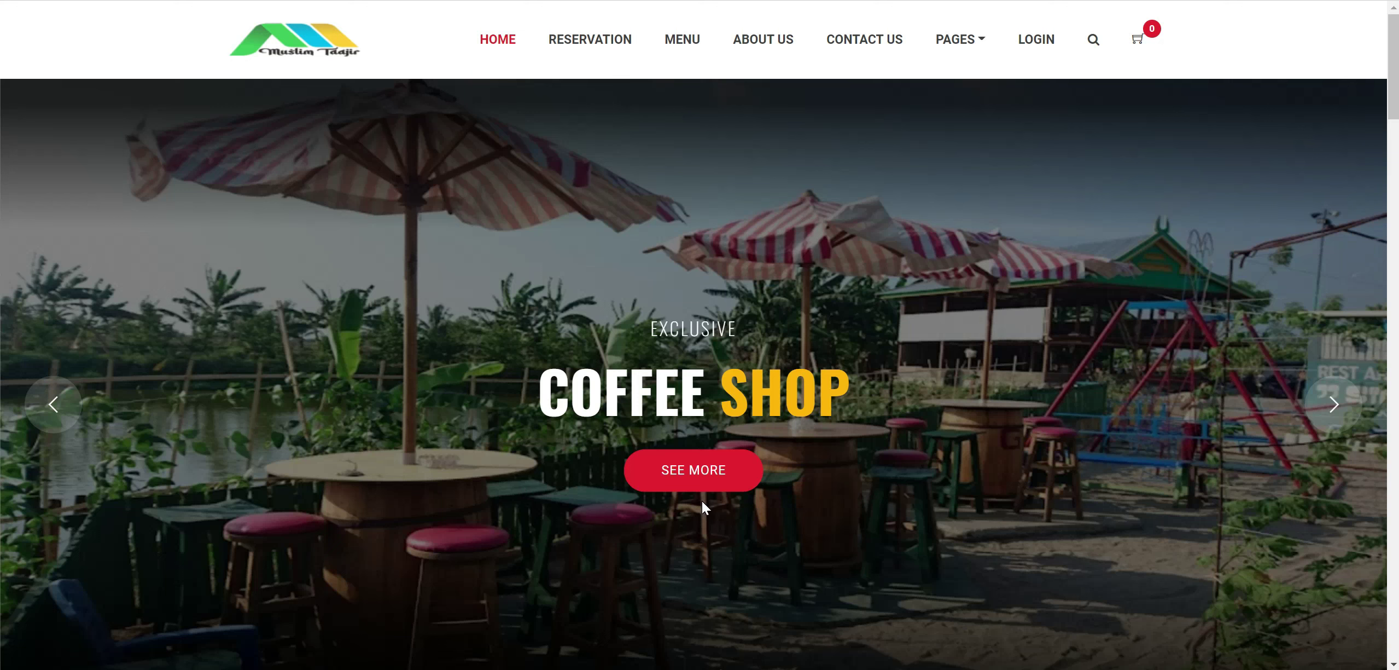
# Bring the untitled Notepad feature notes over the browser and reposition the window.
pyautogui.hotkey('alt', 'Tab')
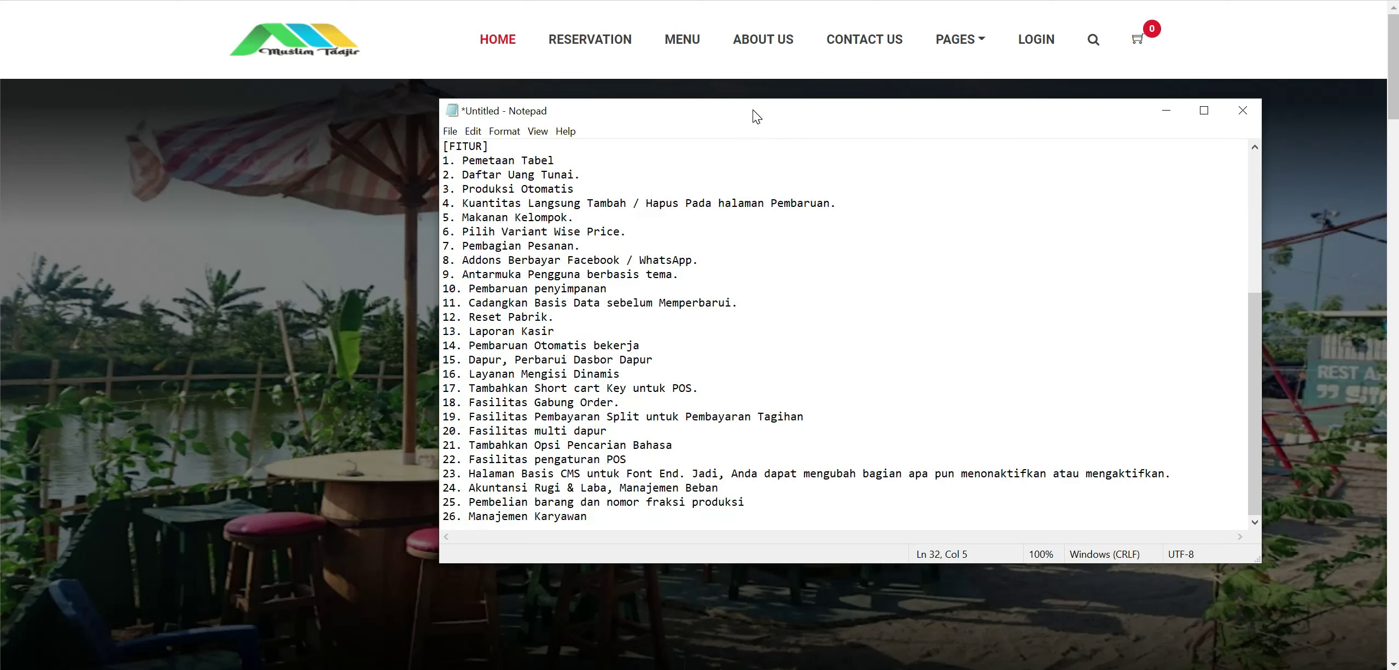
pyautogui.moveTo(760, 112); pyautogui.dragTo(912, 164)
pyautogui.scroll(6, 985, 383)
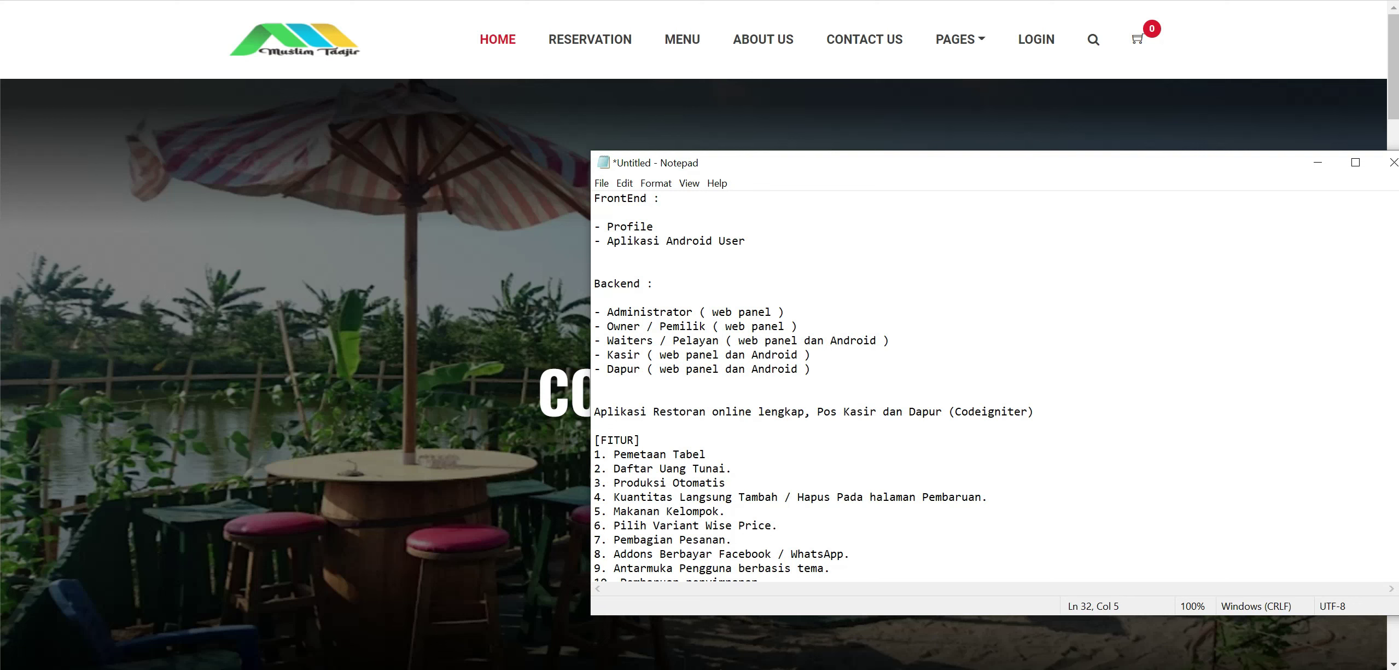
pyautogui.moveTo(747, 166); pyautogui.dragTo(772, 95)
# Highlight the Aplikasi Restoran line, its (Codeigniter) note and the FrontEnd heading while explaining.
pyautogui.moveTo(619, 341); pyautogui.dragTo(784, 341)
pyautogui.click(817, 342)
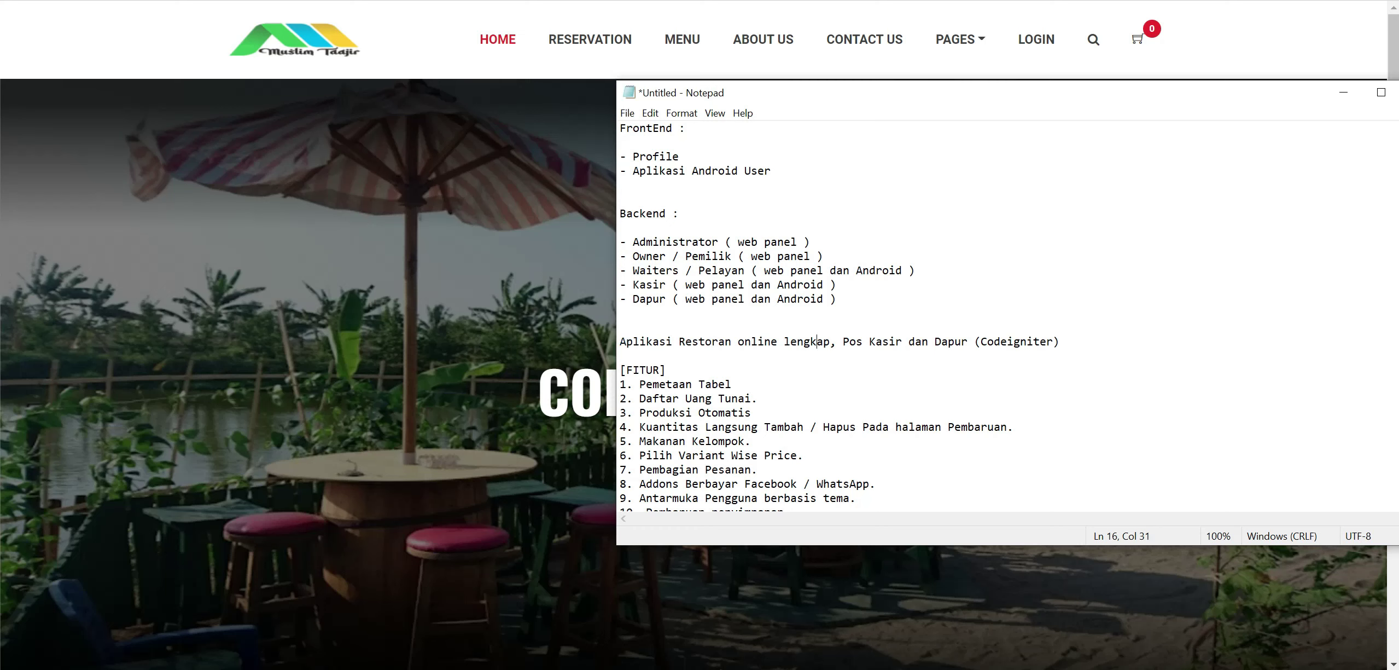
pyautogui.click(624, 356)
pyautogui.moveTo(975, 341); pyautogui.dragTo(1059, 341)
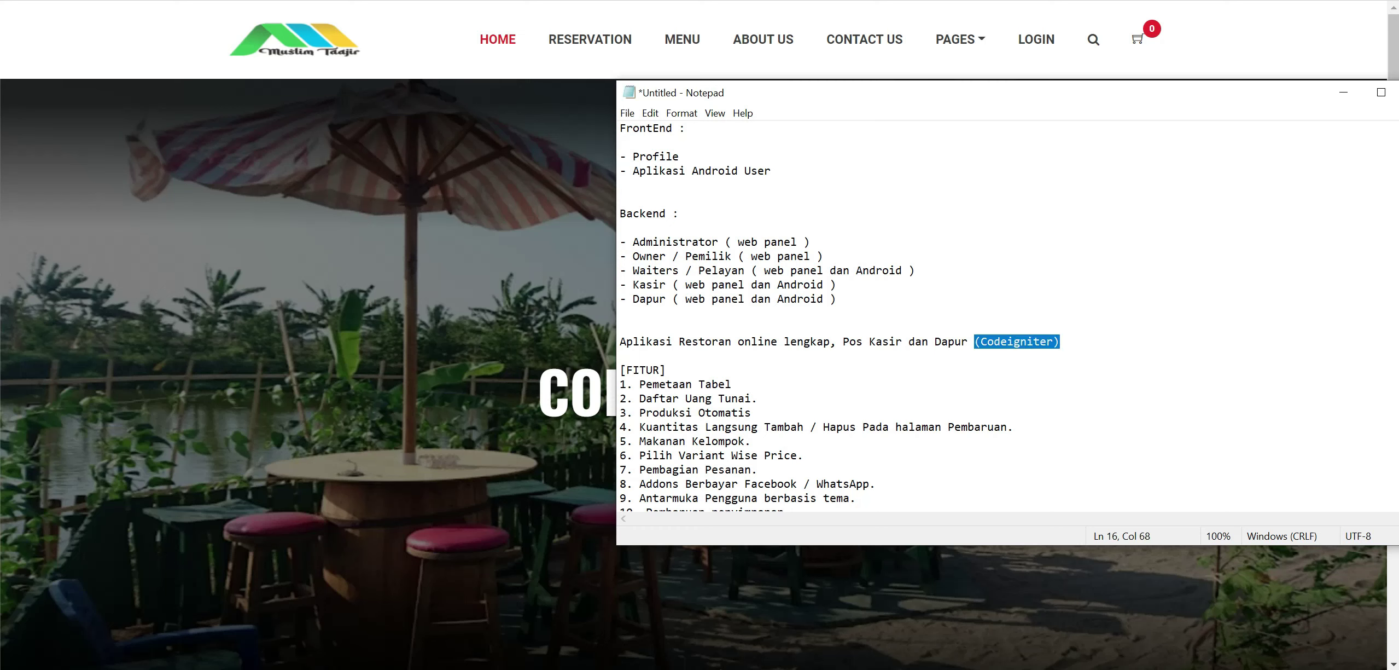
pyautogui.click(732, 385)
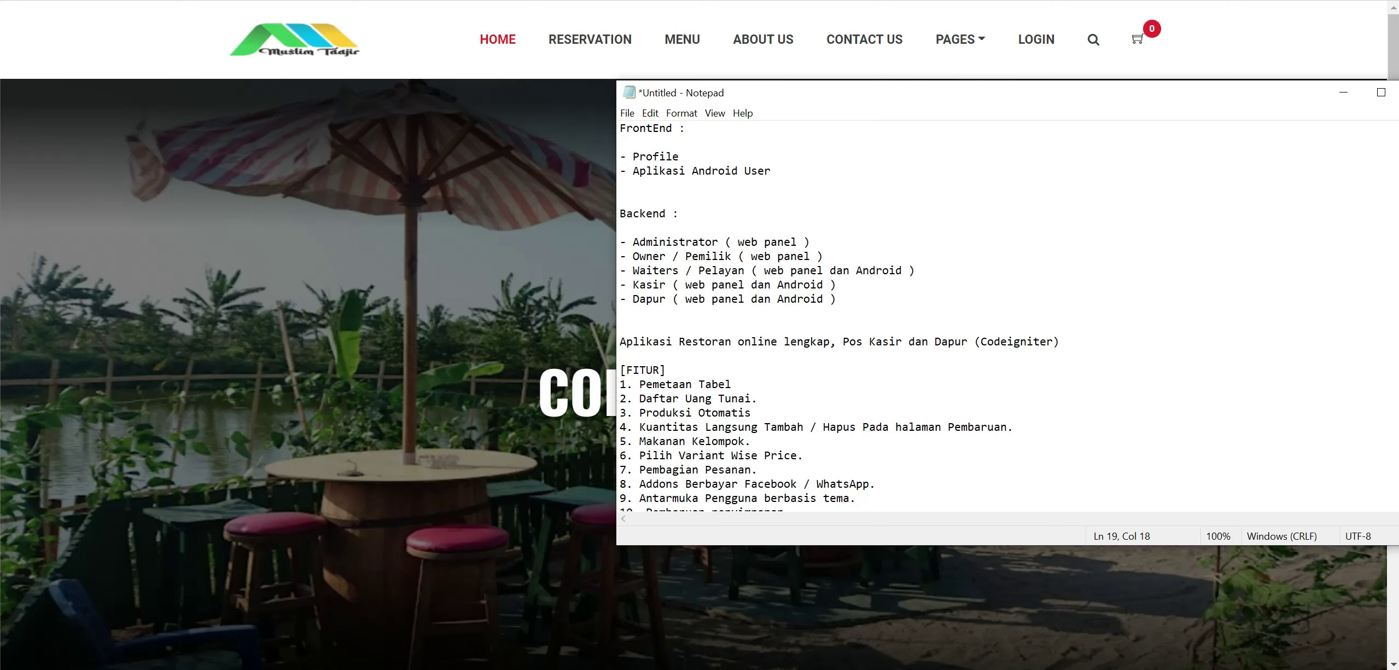
pyautogui.moveTo(633, 128); pyautogui.dragTo(679, 128)
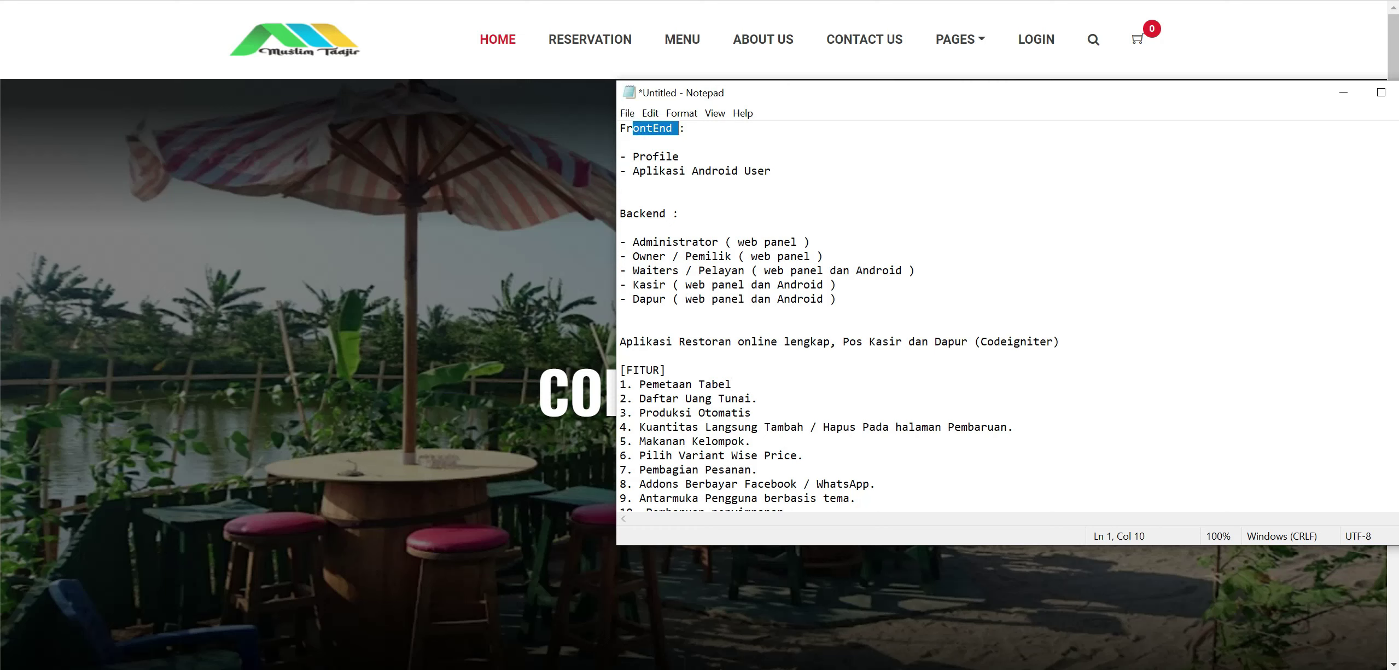
pyautogui.click(673, 156)
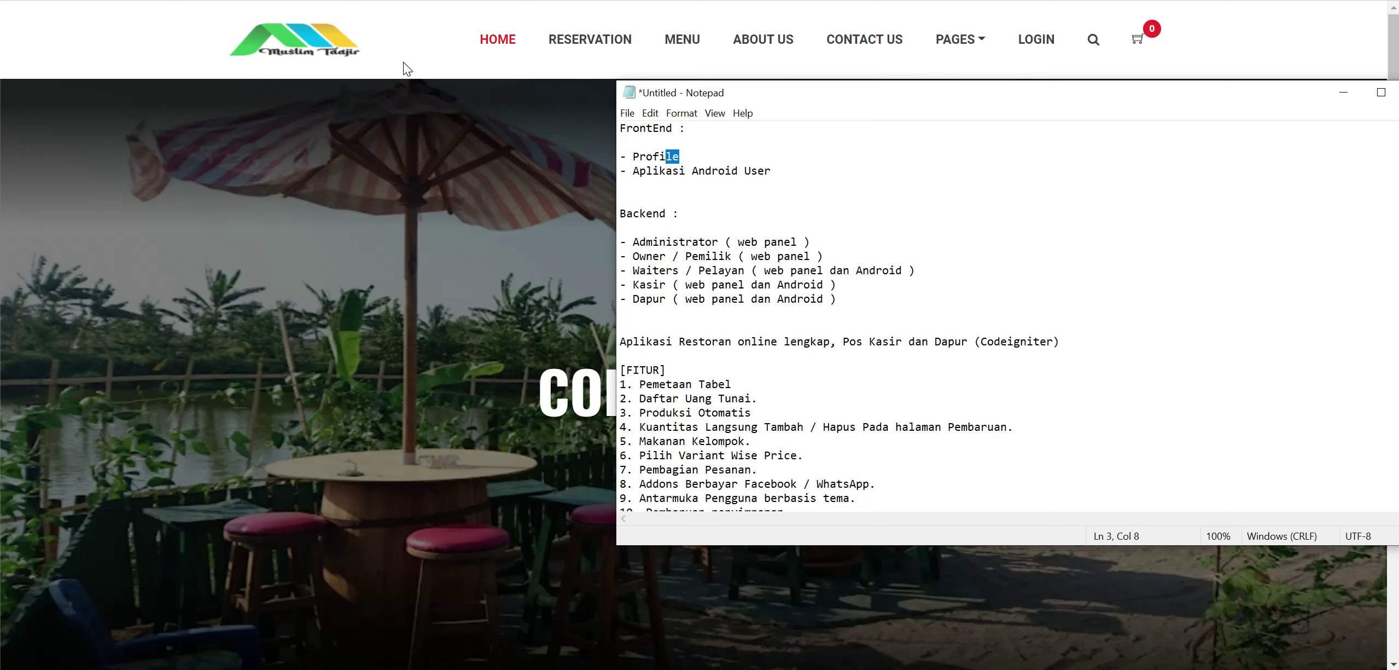
pyautogui.click(402, 60)
# Reload the restaurant home page and scroll down to the menu section.
pyautogui.scroll(-6, 774, 246)
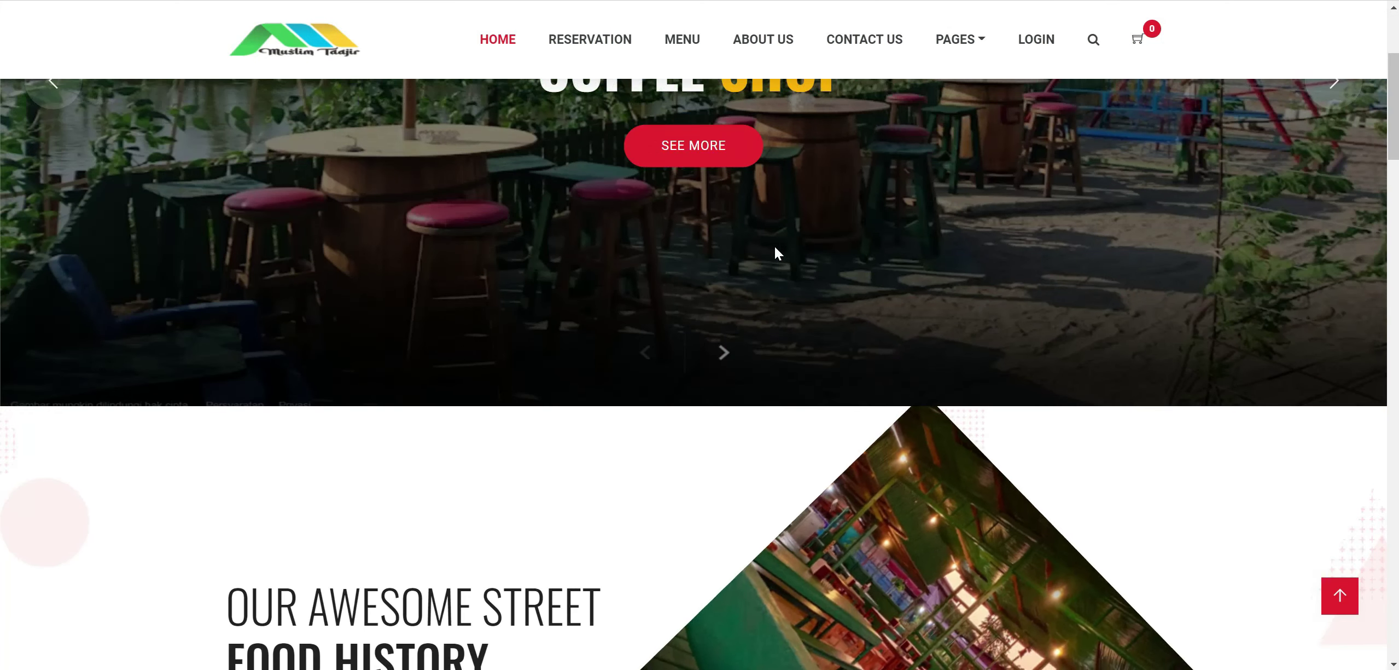
pyautogui.scroll(6, 775, 248)
pyautogui.click(506, 44)
pyautogui.scroll(-6, 615, 221)
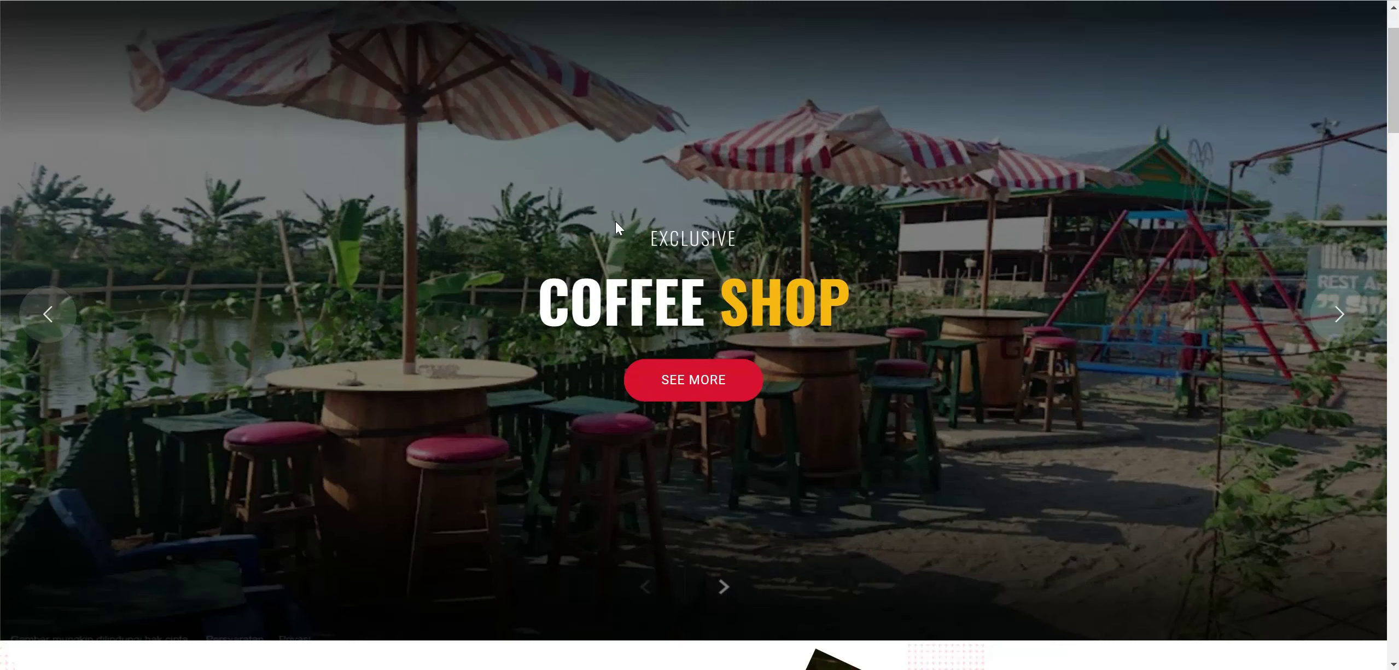
pyautogui.scroll(-3, 449, 211)
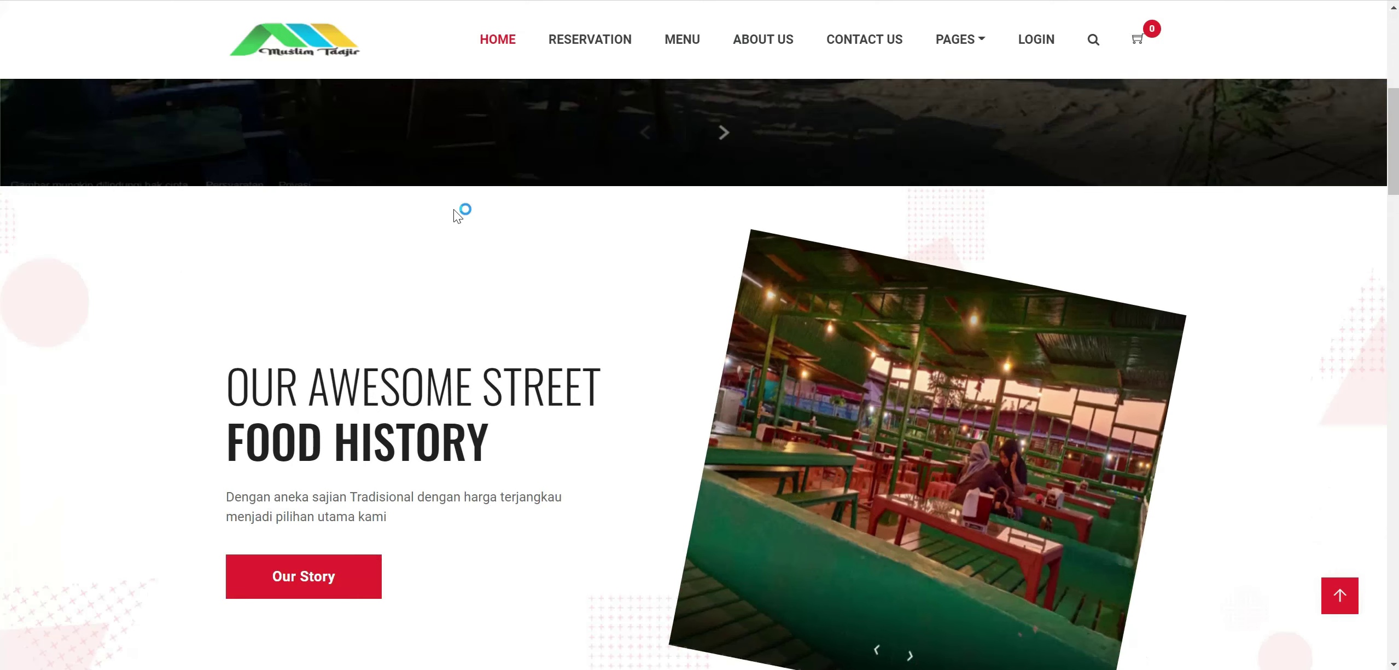
pyautogui.scroll(-2, 542, 219)
pyautogui.scroll(-3, 620, 229)
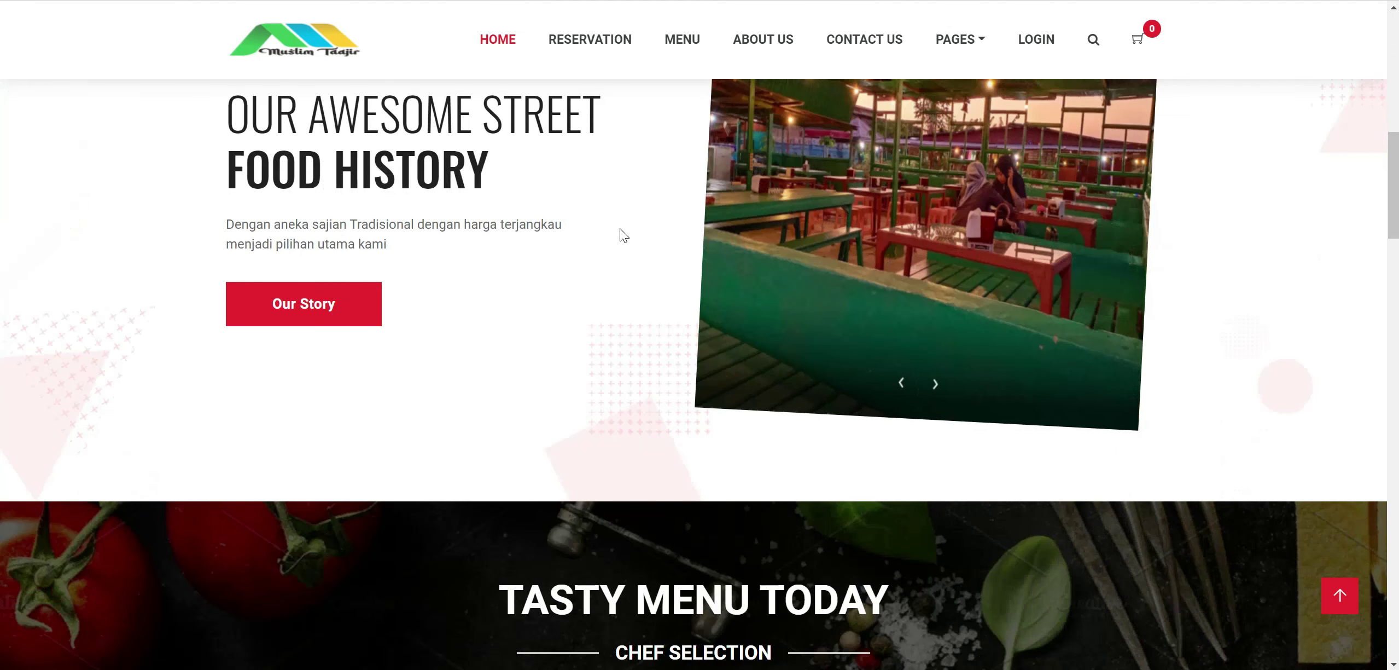
pyautogui.scroll(-3, 624, 274)
pyautogui.scroll(-6, 627, 268)
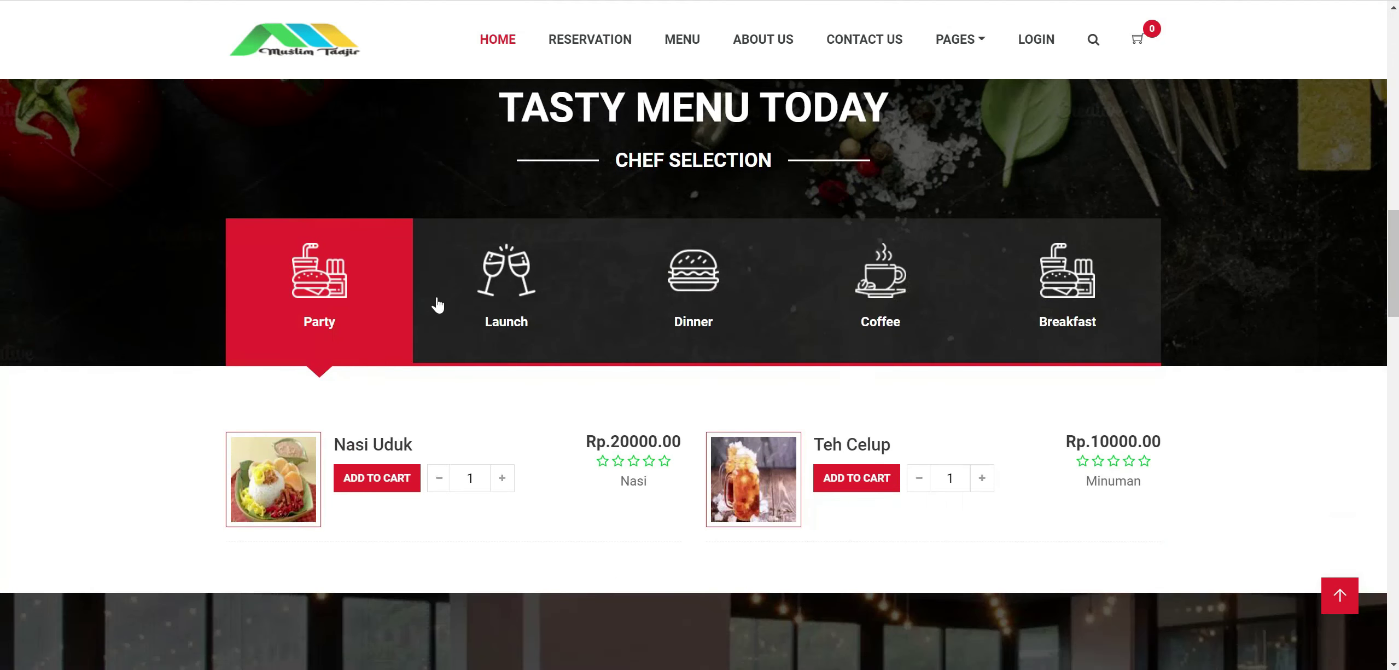
# Browse the Launch, Dinner, Coffee and Breakfast menu tabs, then scroll to the Book Your Table form.
pyautogui.click(522, 276)
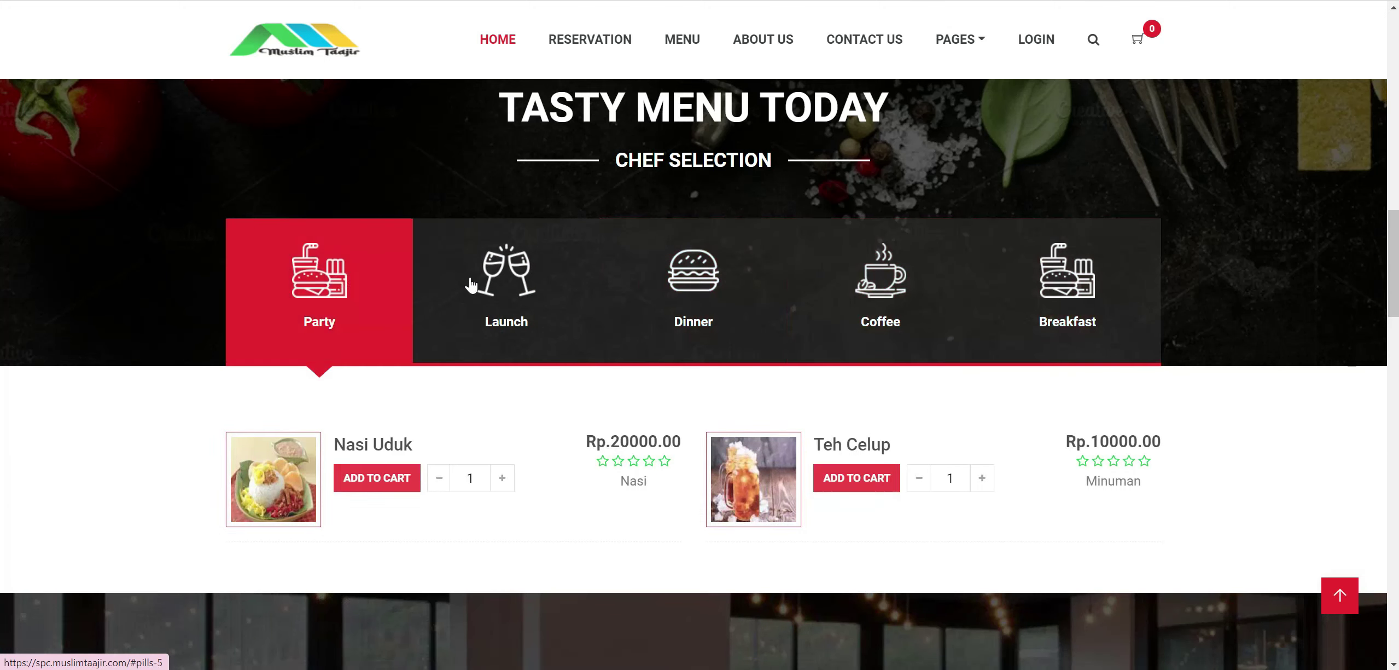
pyautogui.scroll(-2, 469, 282)
pyautogui.scroll(2, 310, 323)
pyautogui.scroll(1, 309, 323)
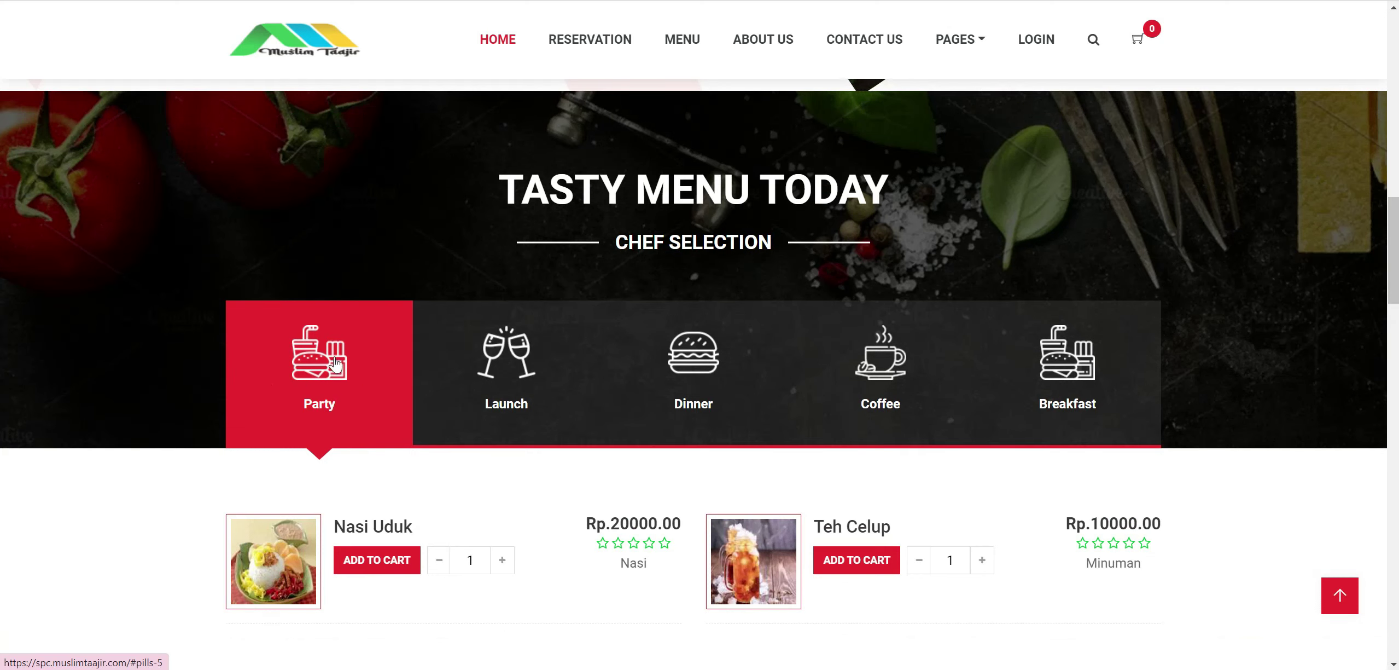
pyautogui.click(496, 374)
pyautogui.click(688, 363)
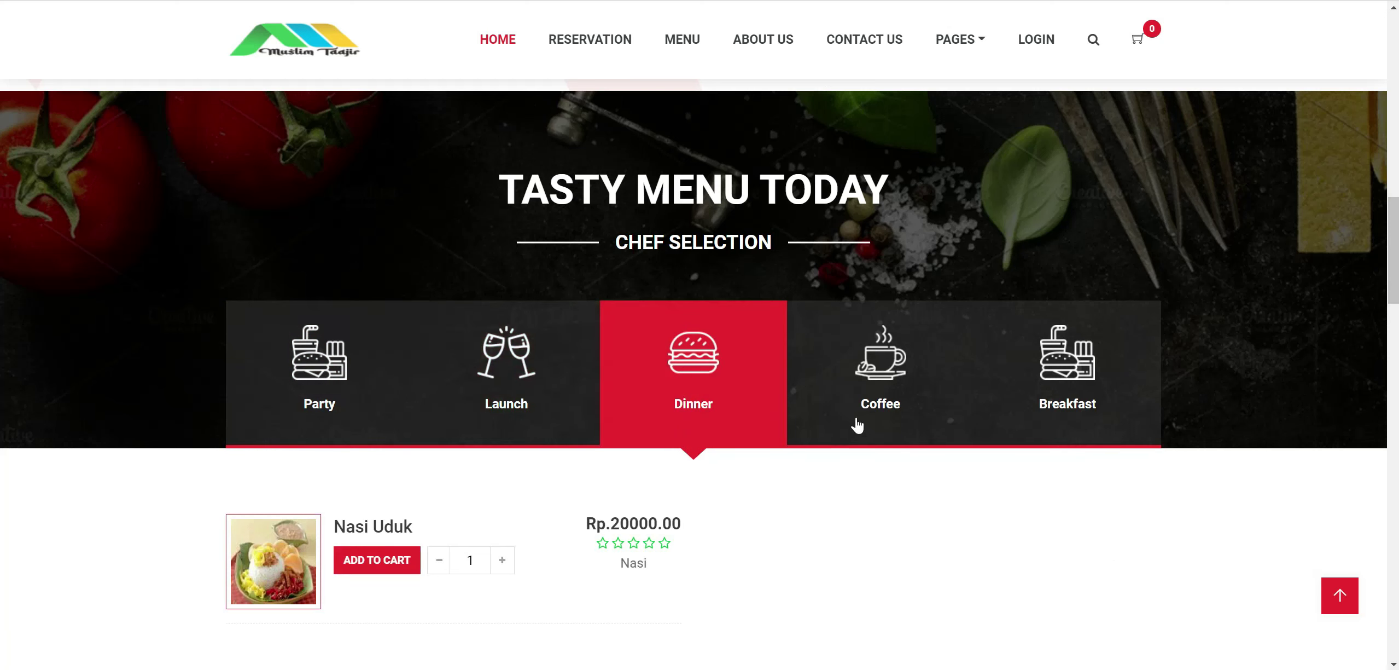
pyautogui.click(886, 368)
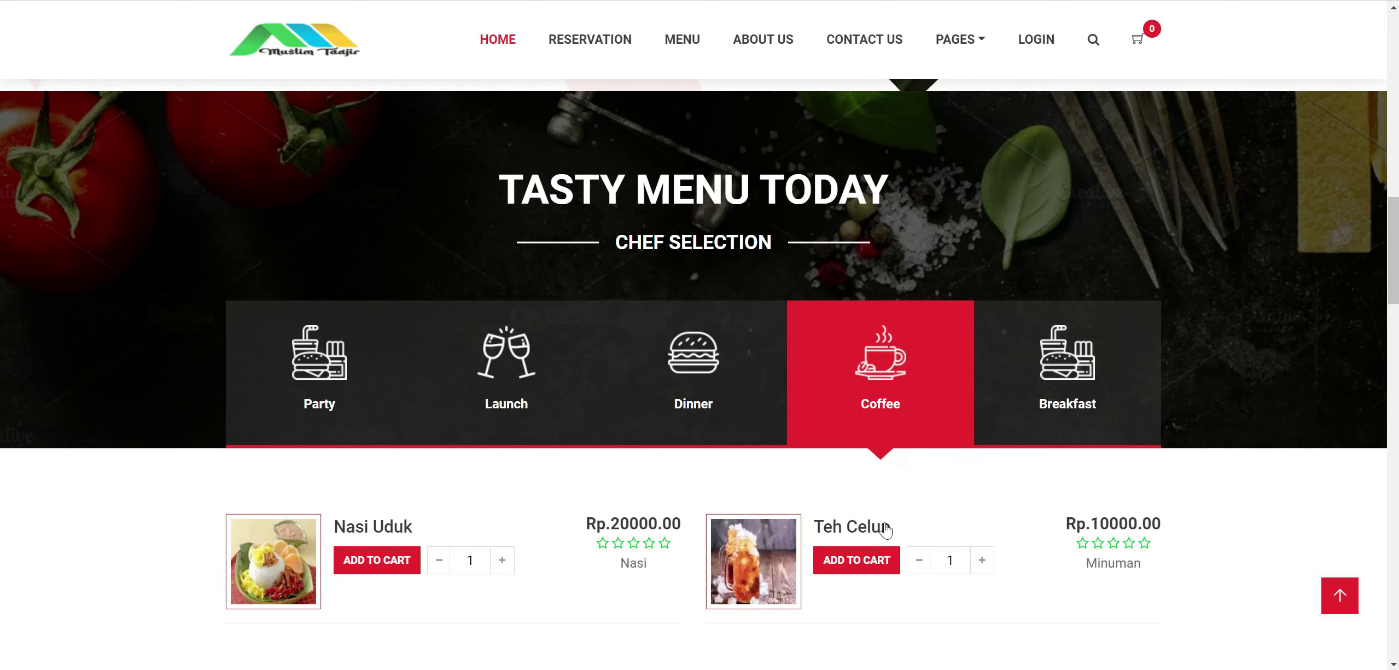
pyautogui.click(1045, 390)
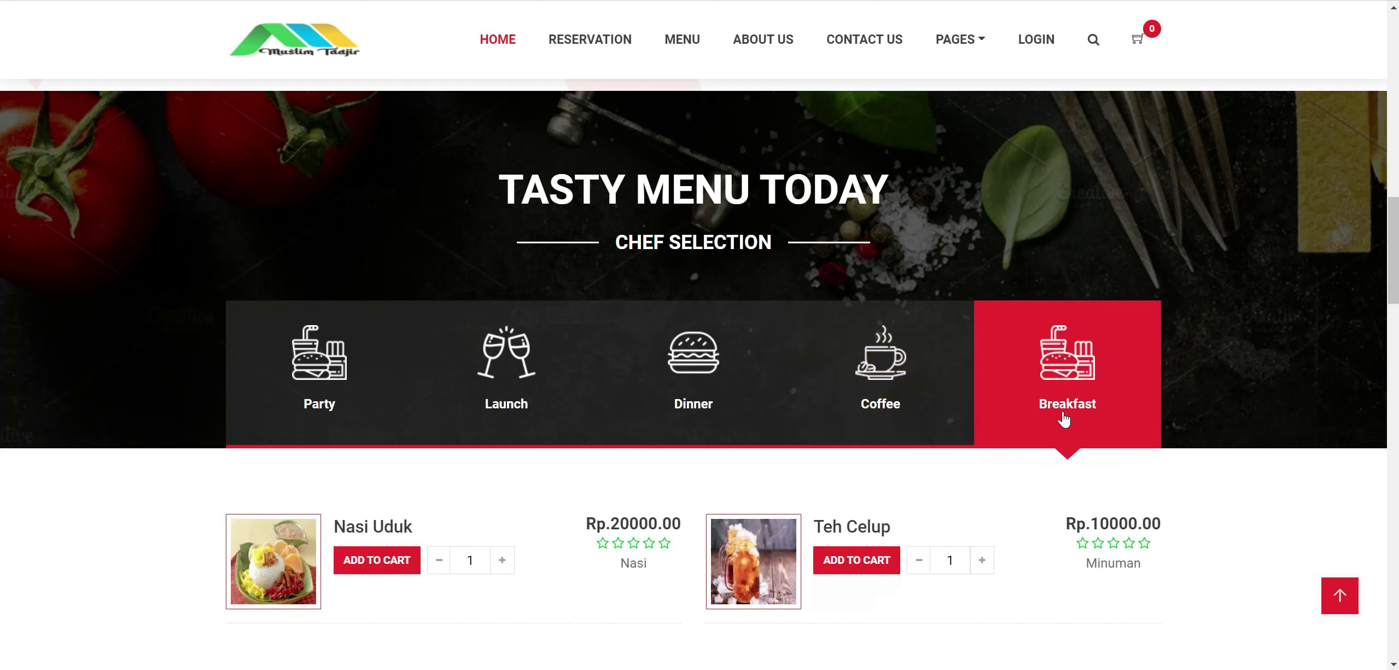
pyautogui.scroll(-3, 976, 455)
pyautogui.scroll(-6, 525, 453)
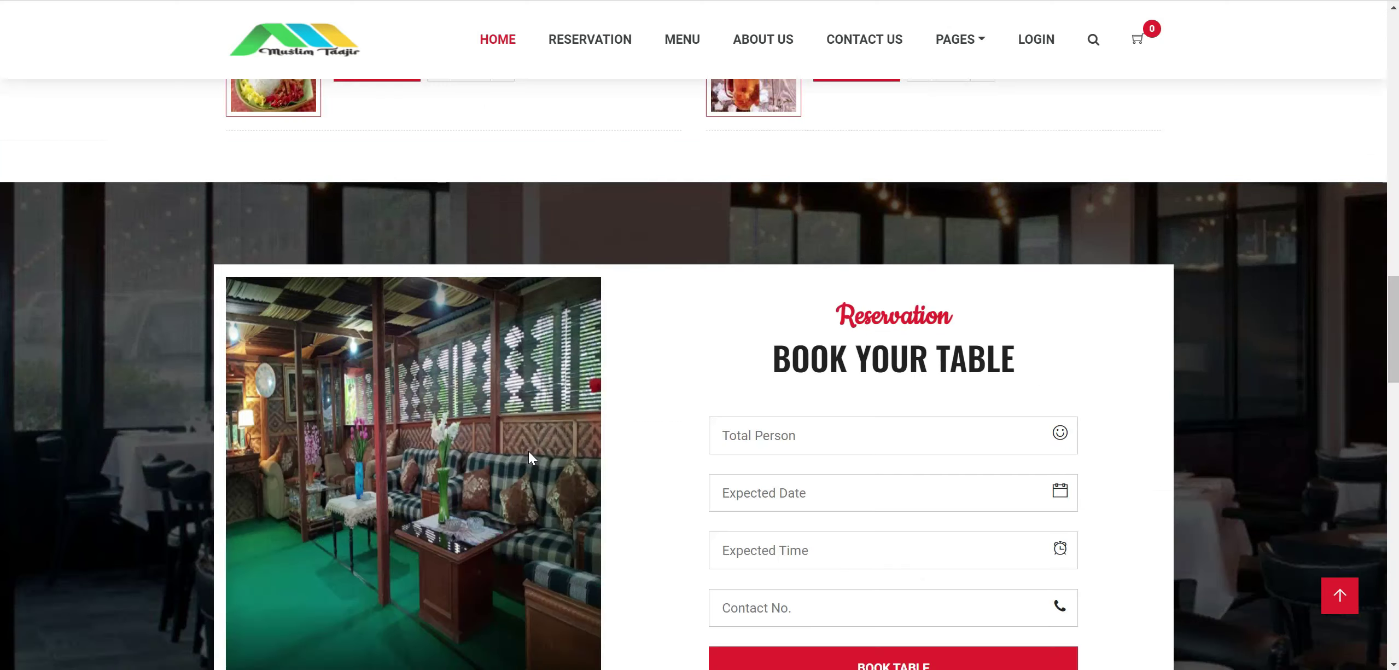
pyautogui.scroll(-2, 703, 426)
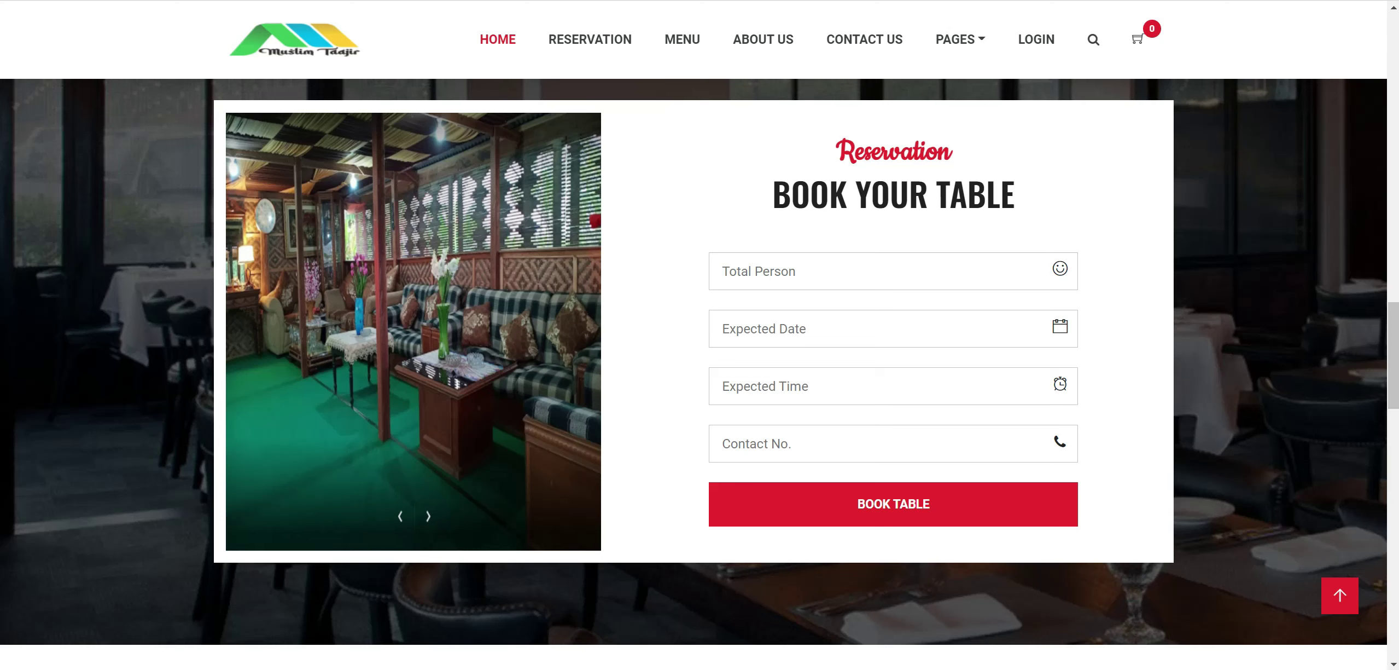
# Fill the booking with 8 people, date 2022-7-31, time 16:00 and a contact phone number.
pyautogui.click(821, 271)
pyautogui.write('8')
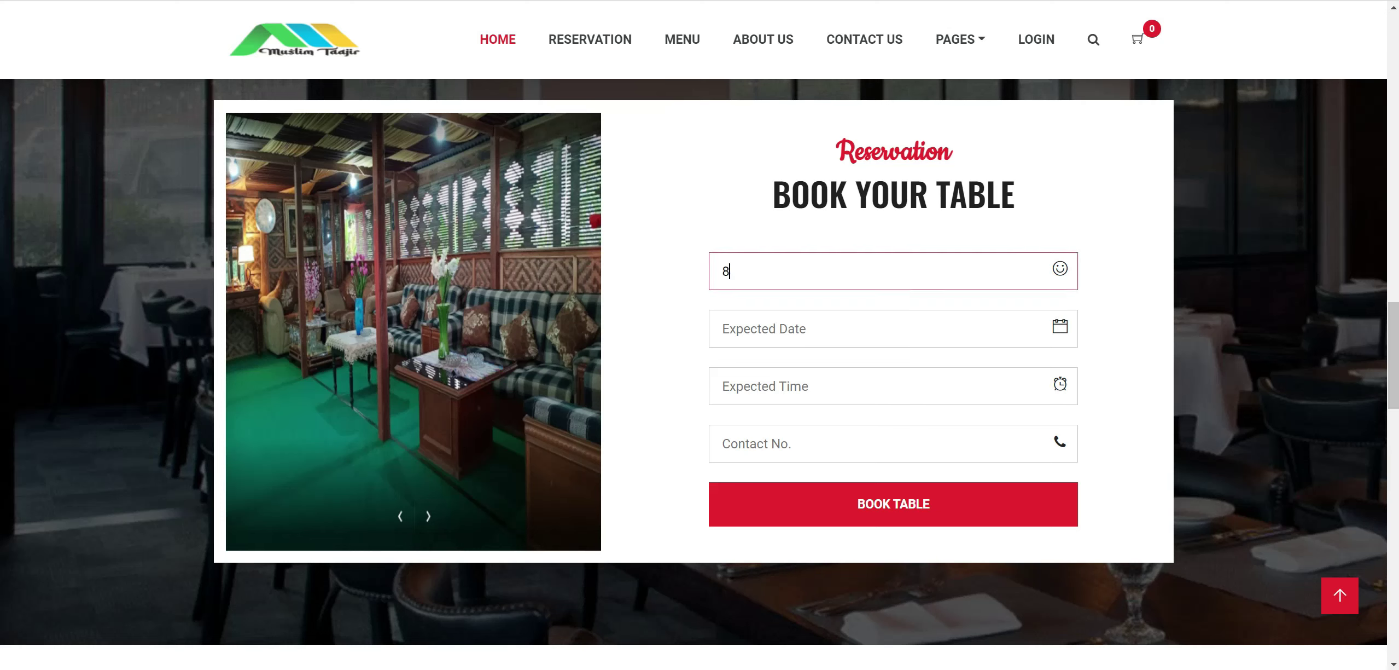
pyautogui.click(1055, 330)
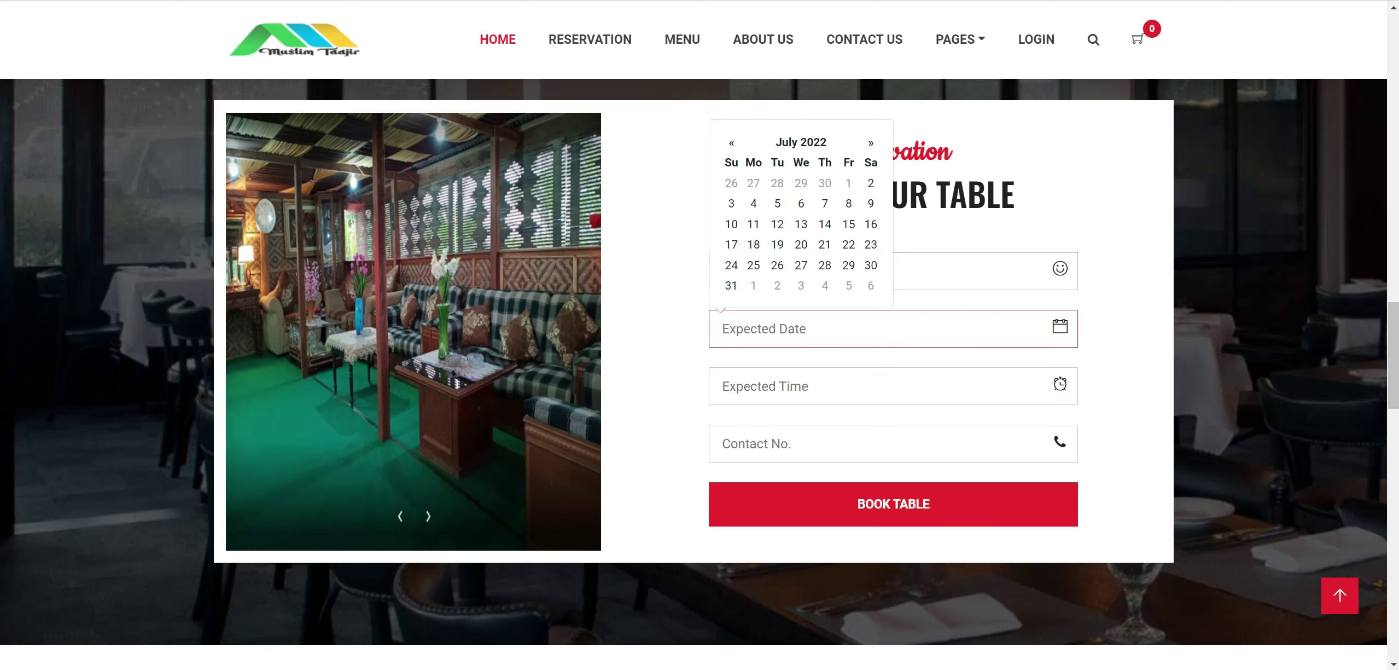
pyautogui.click(732, 285)
pyautogui.click(1064, 390)
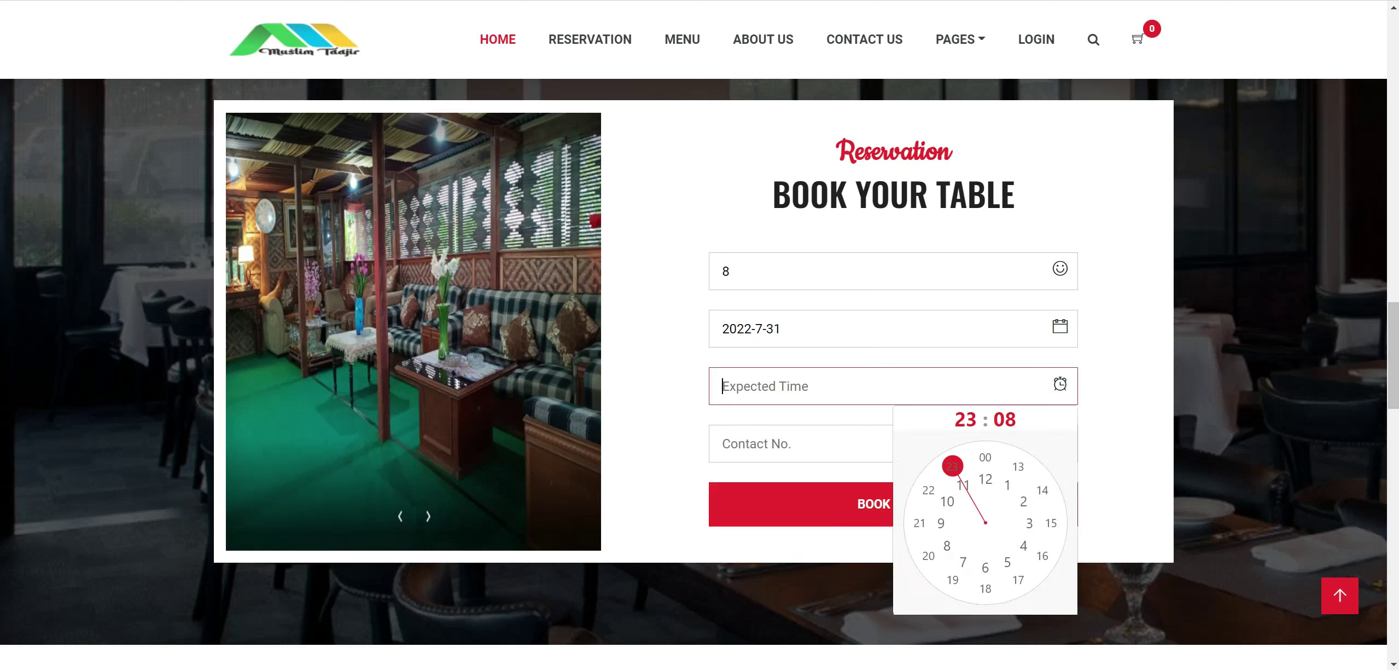
pyautogui.click(1034, 557)
pyautogui.click(985, 458)
pyautogui.click(875, 443)
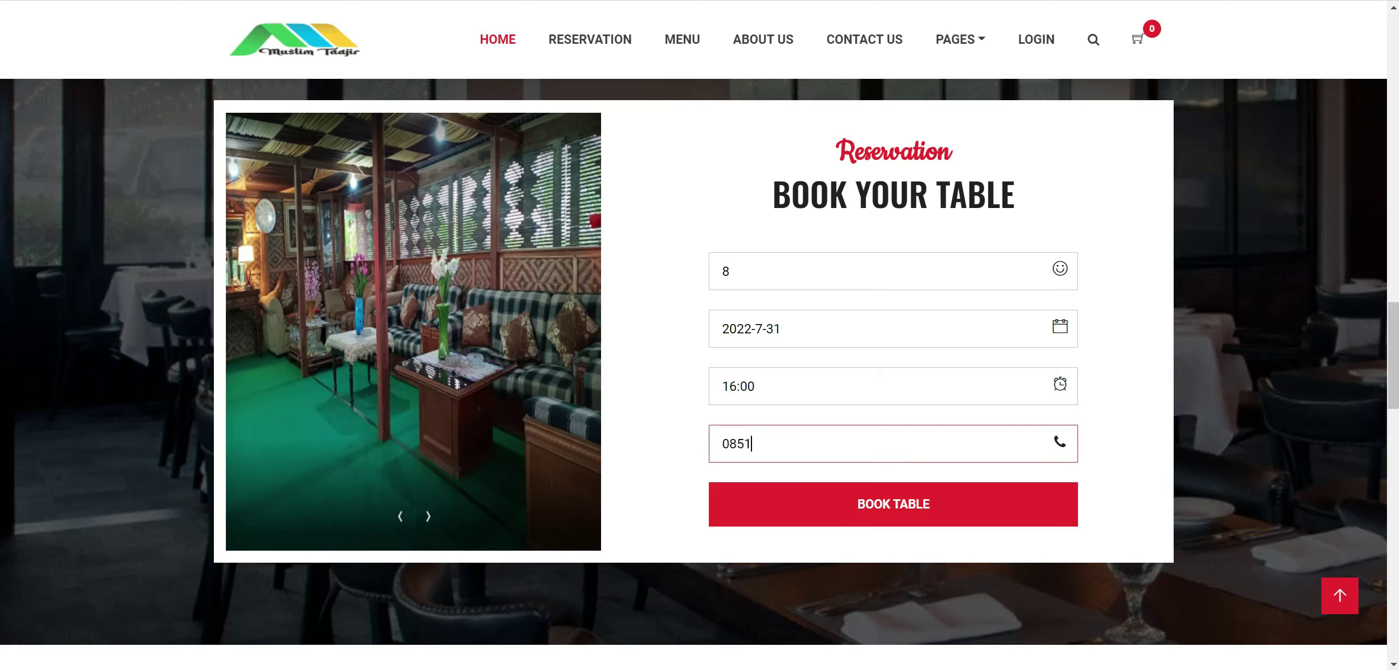
pyautogui.scroll(-2, 749, 482)
pyautogui.scroll(-7, 749, 482)
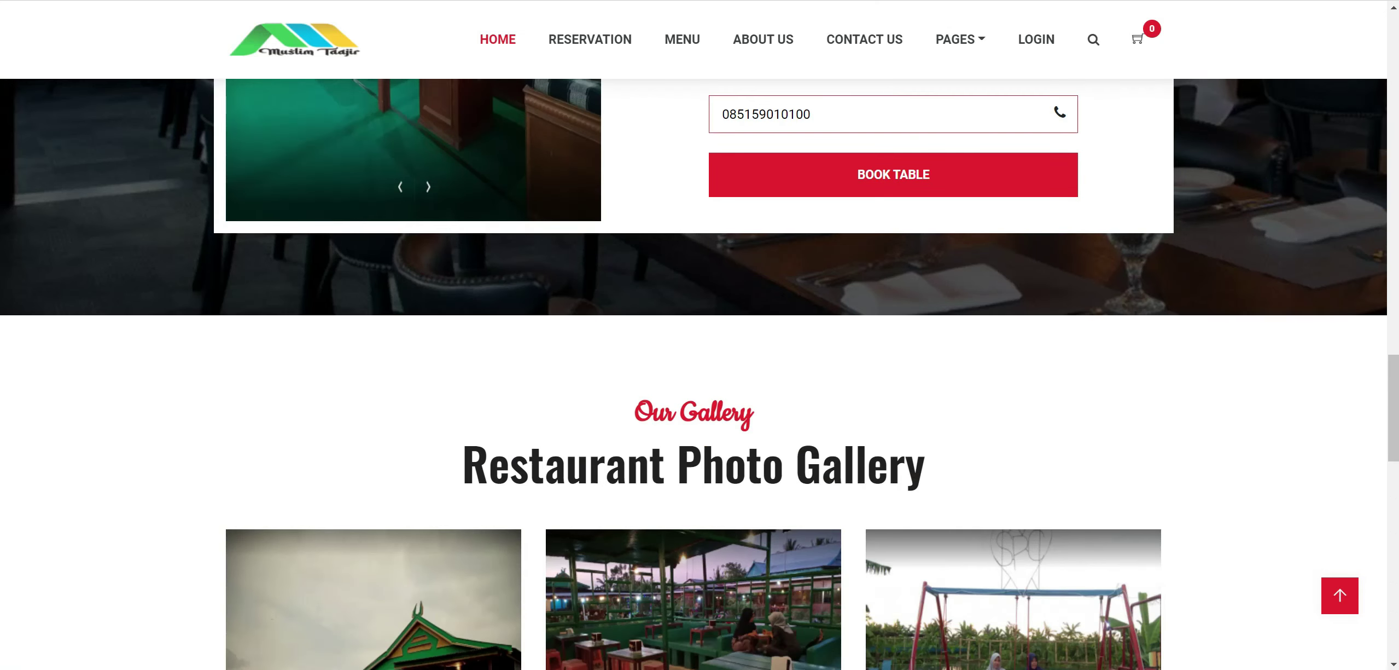
pyautogui.scroll(-3, 707, 358)
pyautogui.scroll(-3, 707, 359)
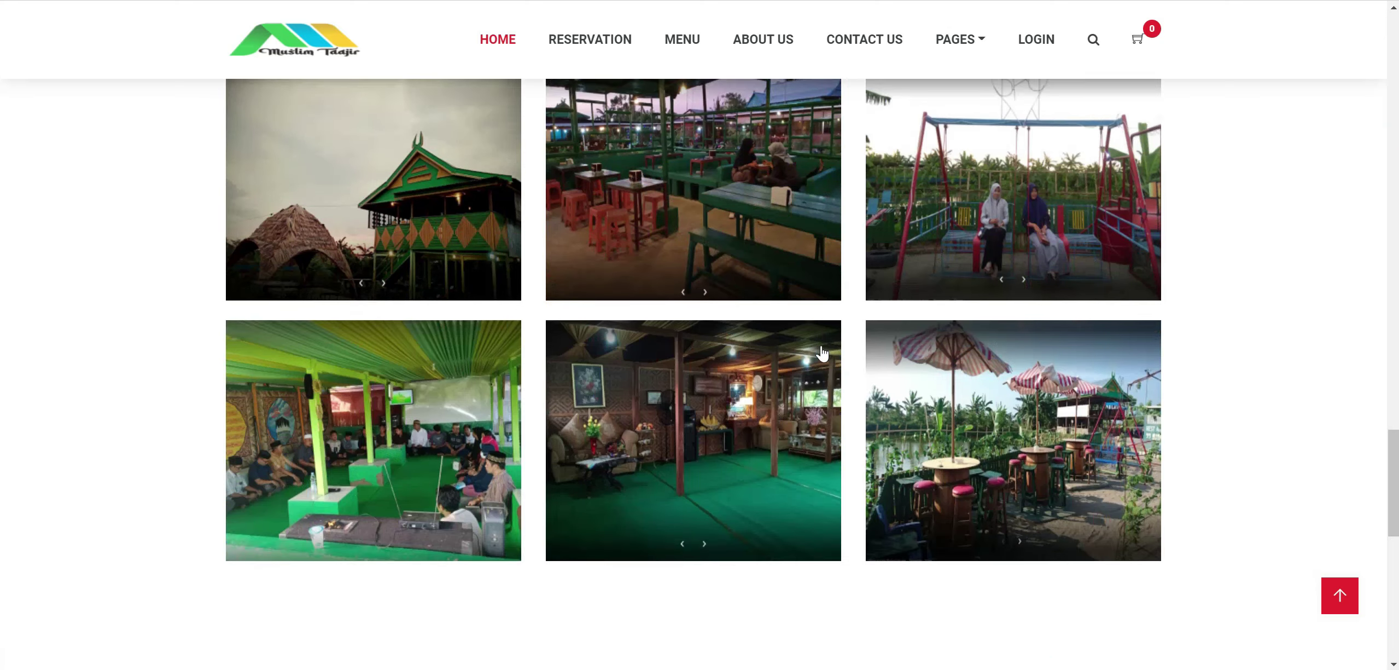
pyautogui.scroll(-7, 741, 402)
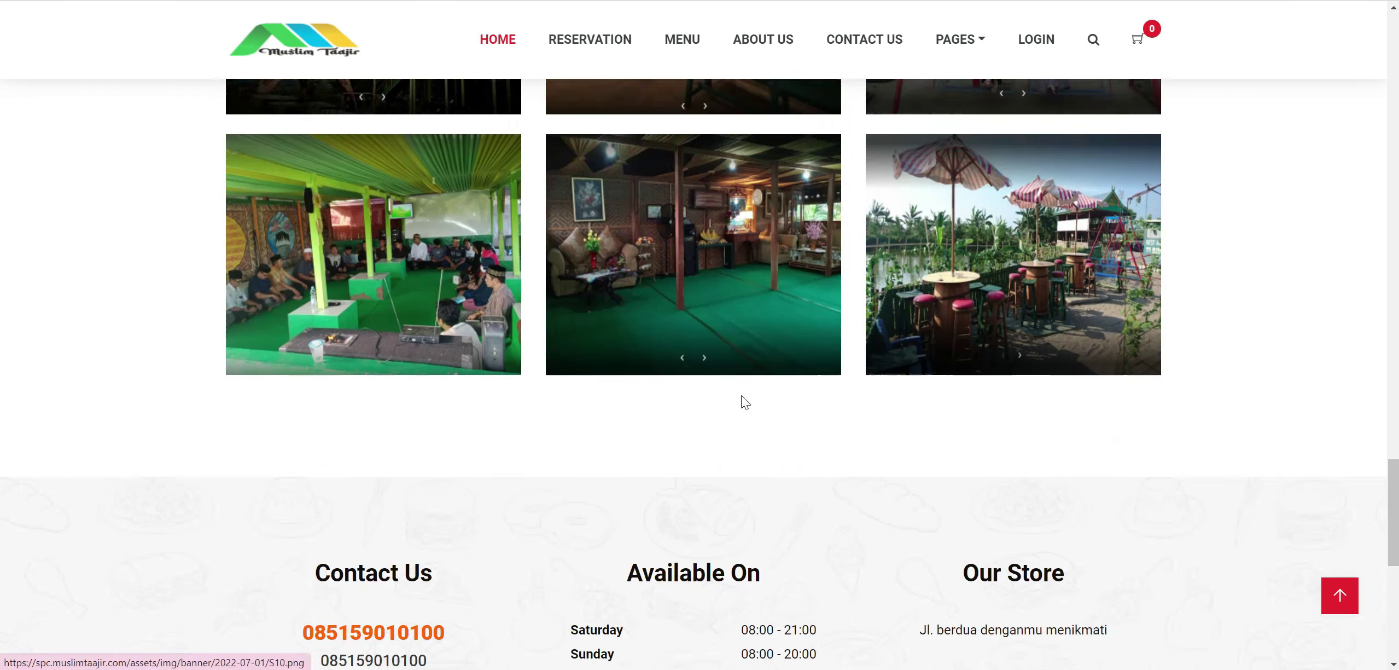
pyautogui.moveTo(346, 342); pyautogui.dragTo(405, 342)
pyautogui.scroll(-4, 699, 381)
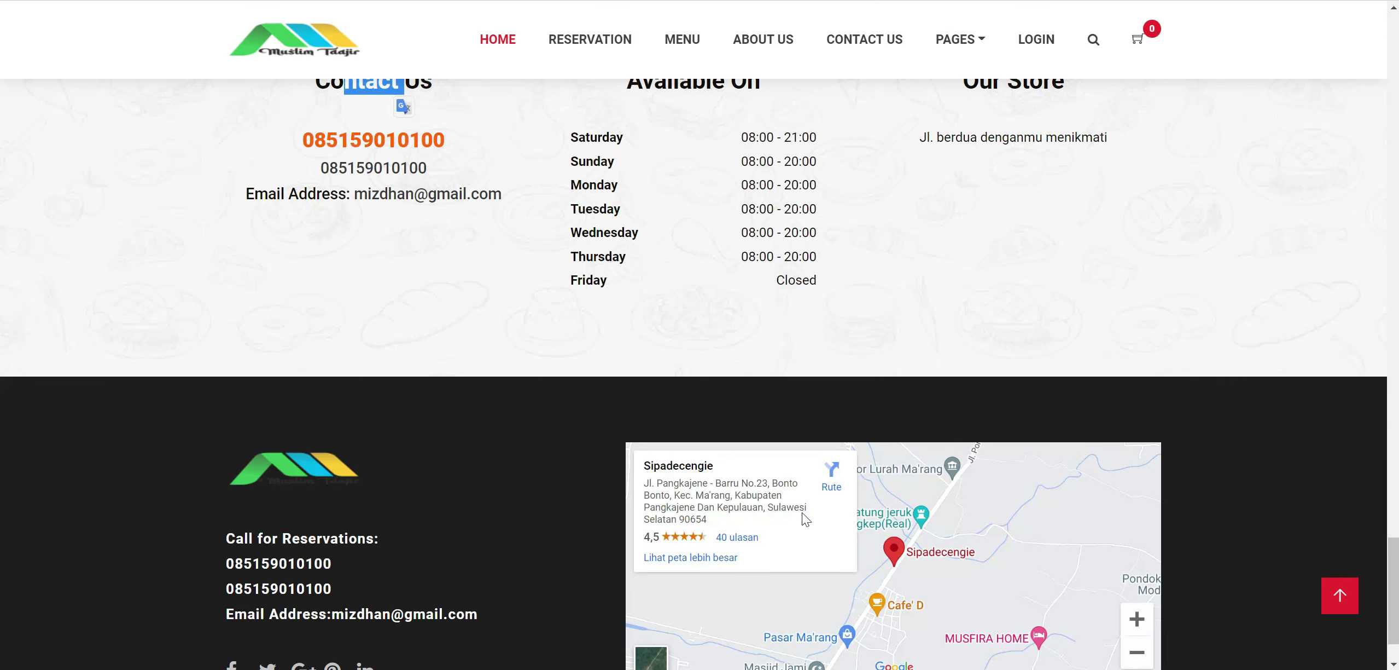
pyautogui.scroll(-2, 803, 511)
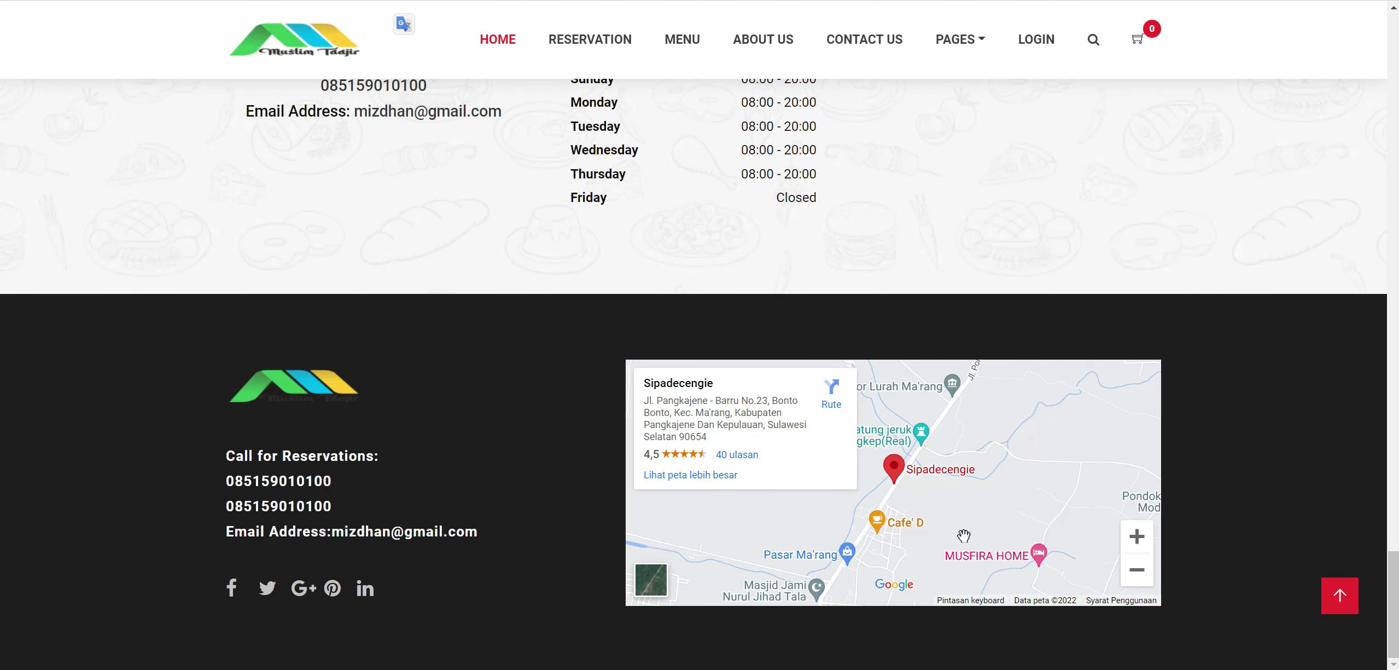
pyautogui.scroll(20, 962, 539)
pyautogui.scroll(15, 965, 530)
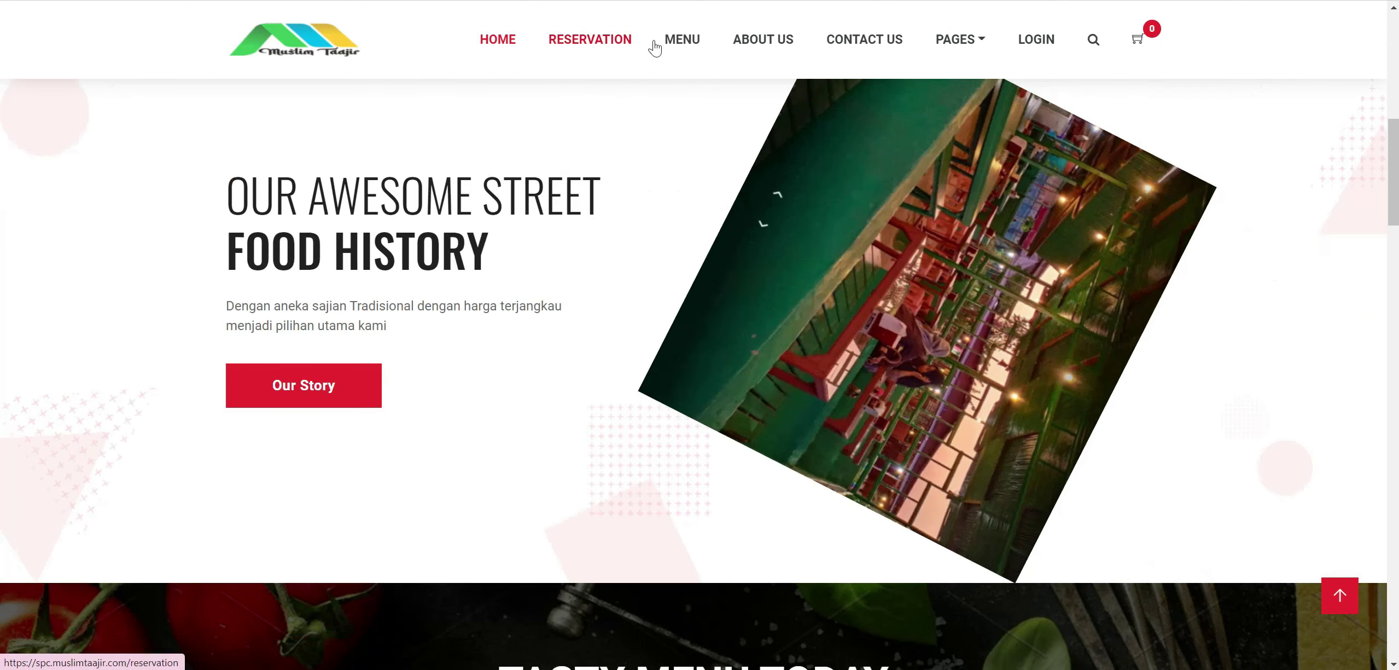
pyautogui.click(564, 41)
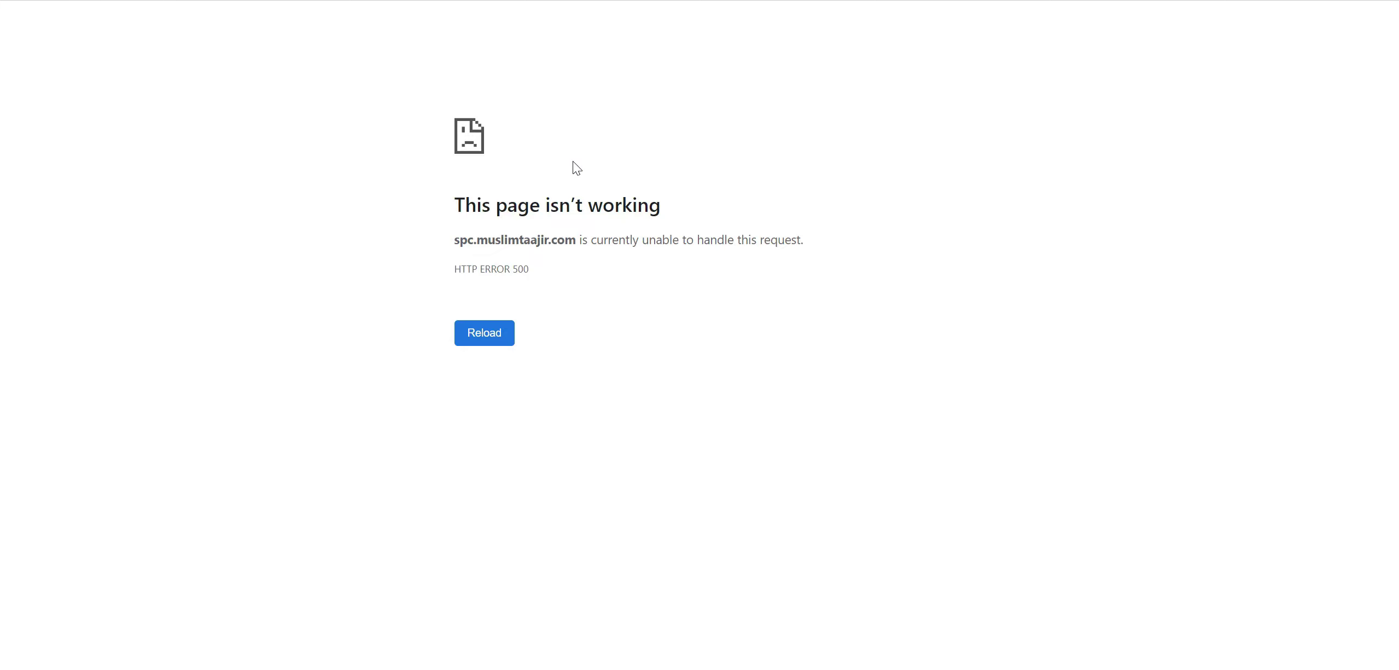
# Reload past the HTTP 500 error and open Reservation in a new tab.
pyautogui.press('F5')
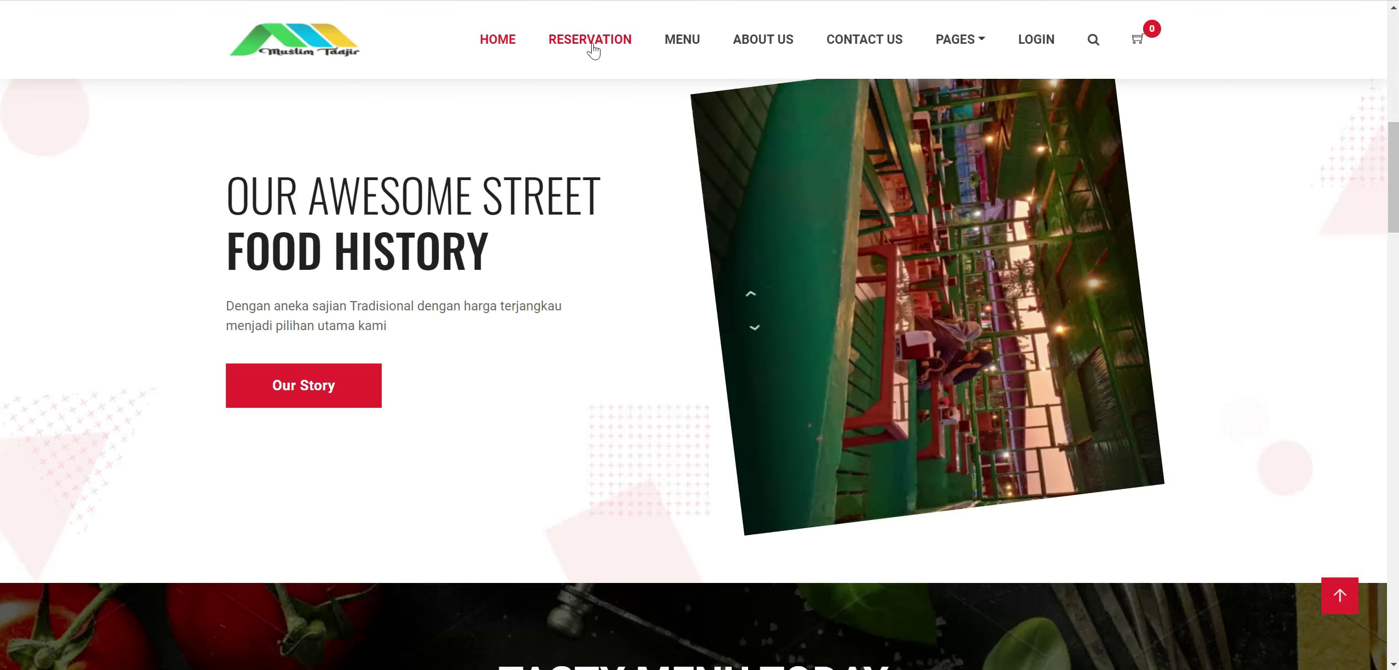
pyautogui.rightClick(594, 43)
pyautogui.click(610, 55)
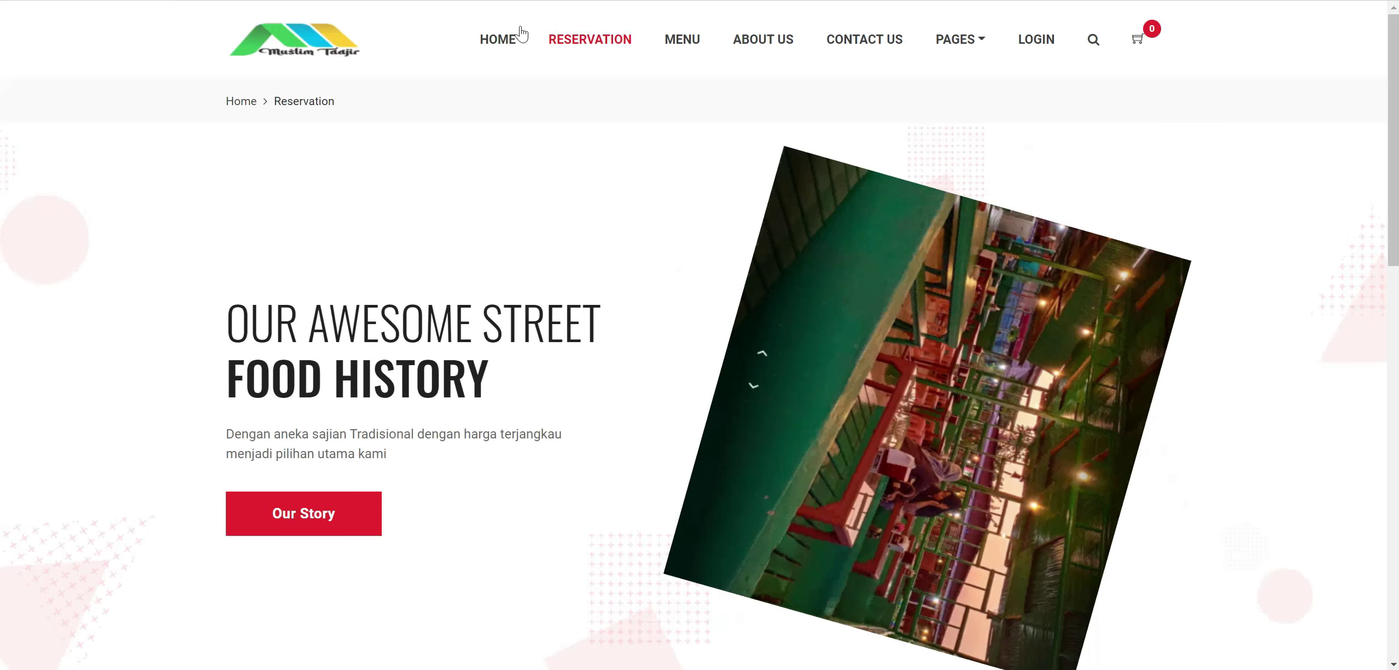
pyautogui.scroll(-5, 528, 244)
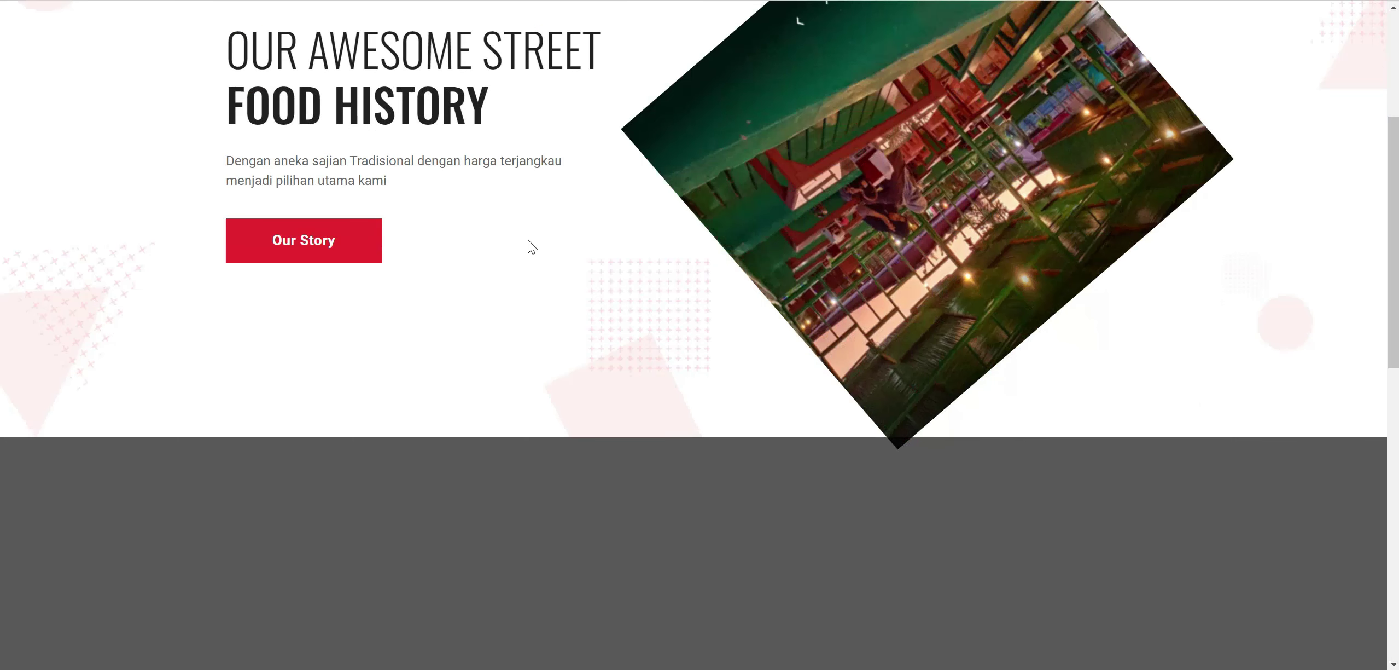
pyautogui.scroll(5, 528, 244)
pyautogui.scroll(-1, 528, 244)
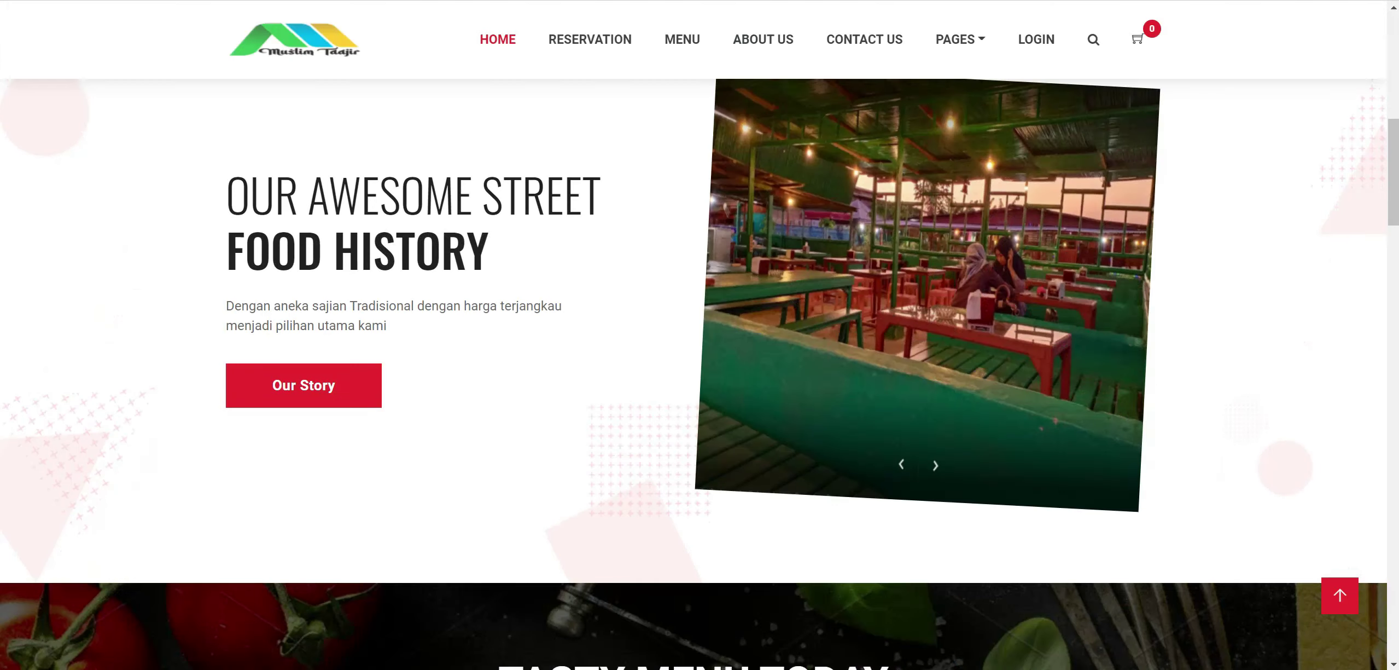
pyautogui.scroll(1, 456, 239)
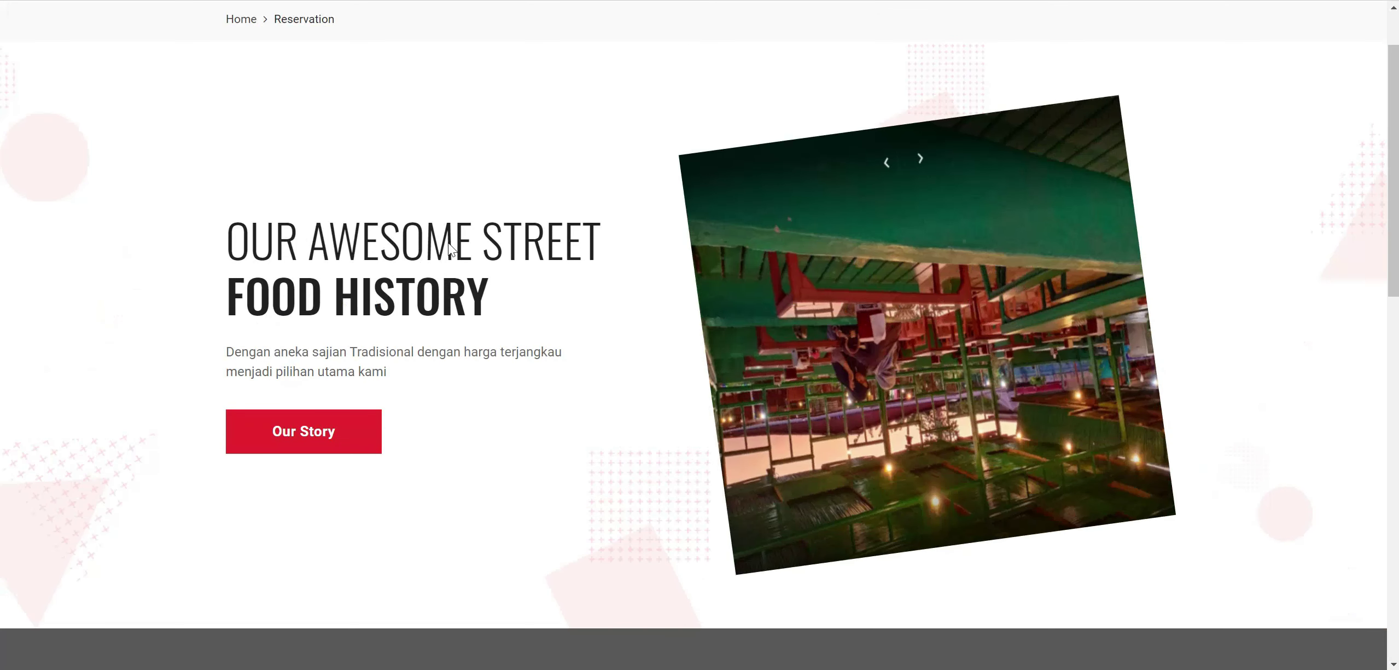
pyautogui.scroll(-2, 456, 240)
pyautogui.scroll(-10, 458, 240)
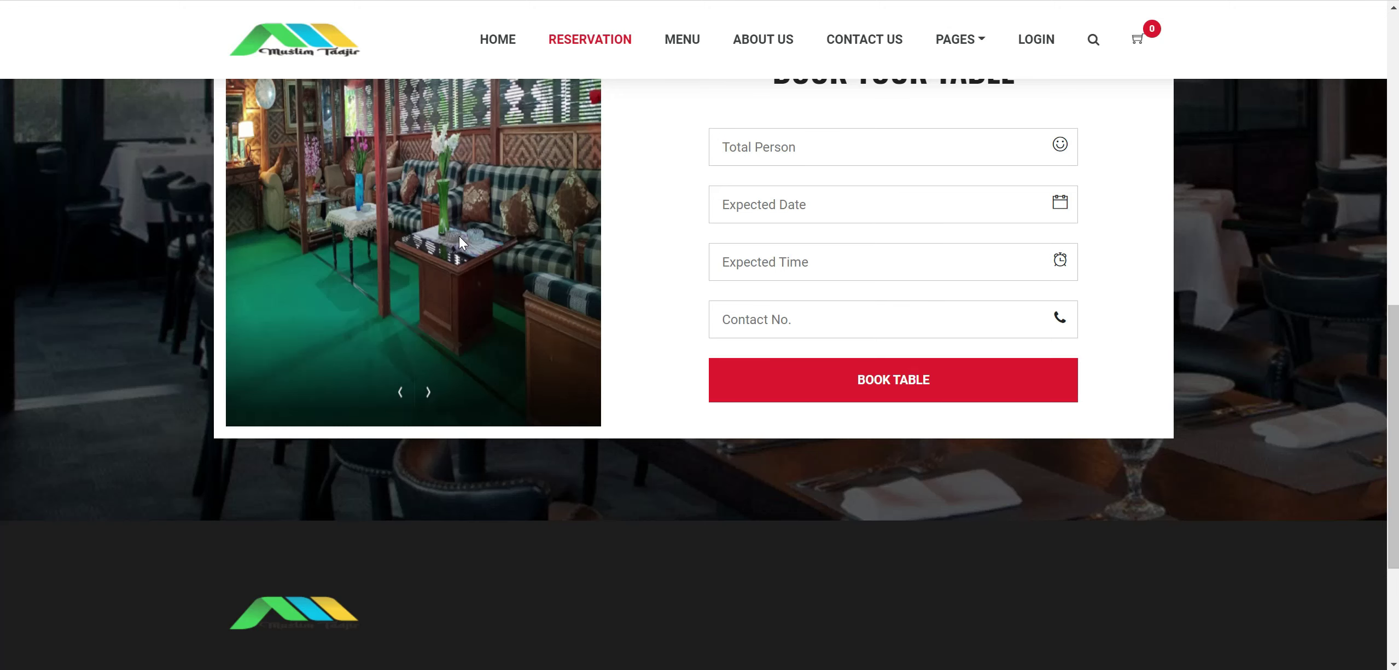
pyautogui.scroll(3, 459, 241)
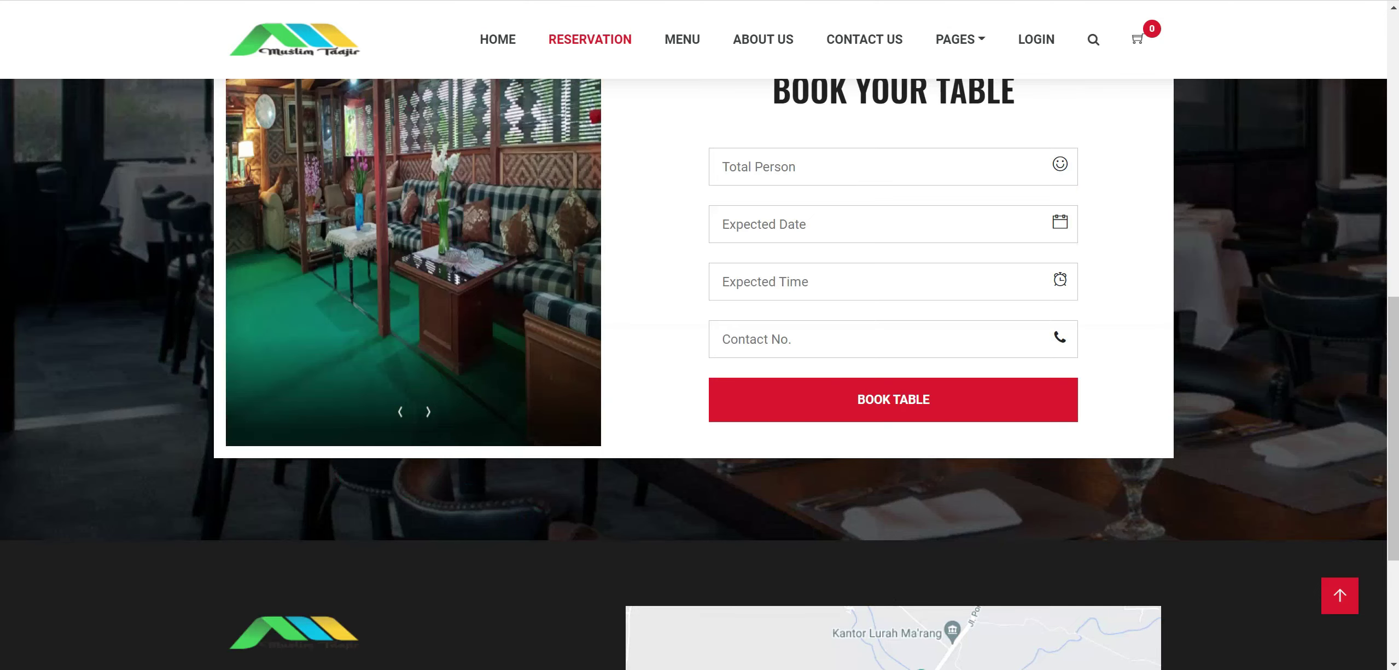
pyautogui.scroll(7, 645, 128)
pyautogui.rightClick(691, 44)
pyautogui.press('Escape')
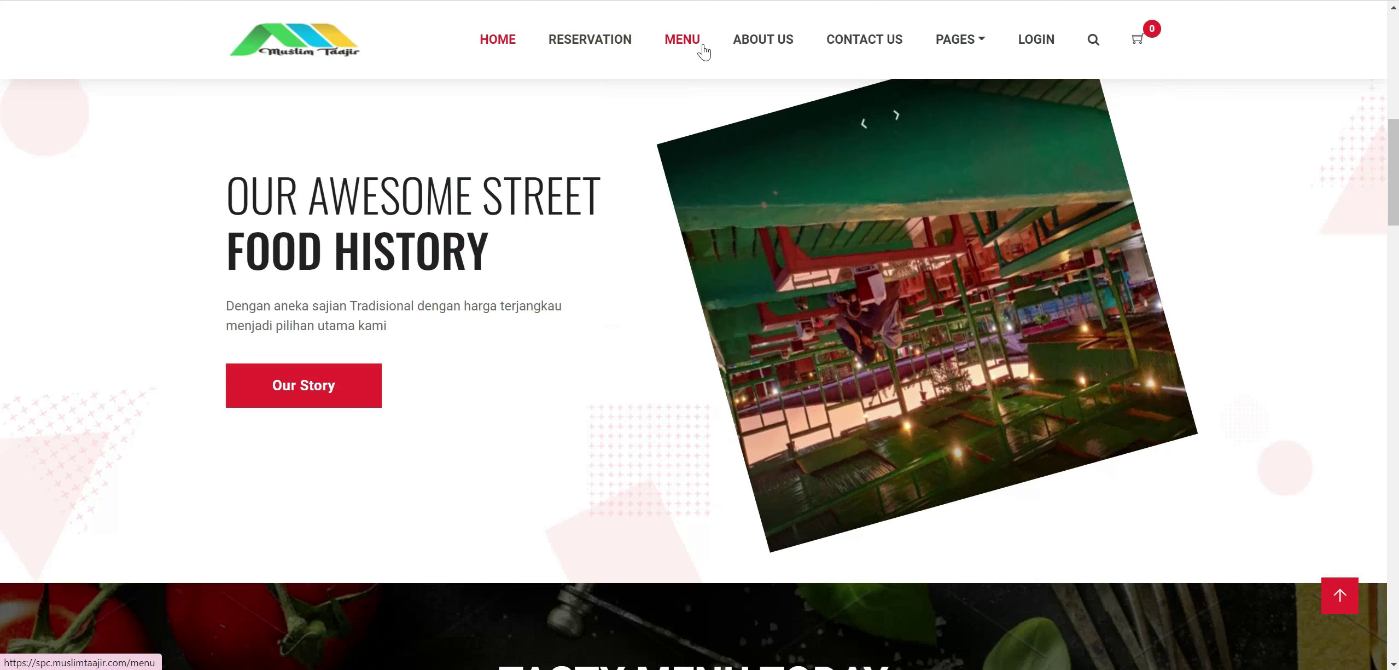
# Open About Us in a new tab and switch to the Menu page.
pyautogui.click(786, 57)
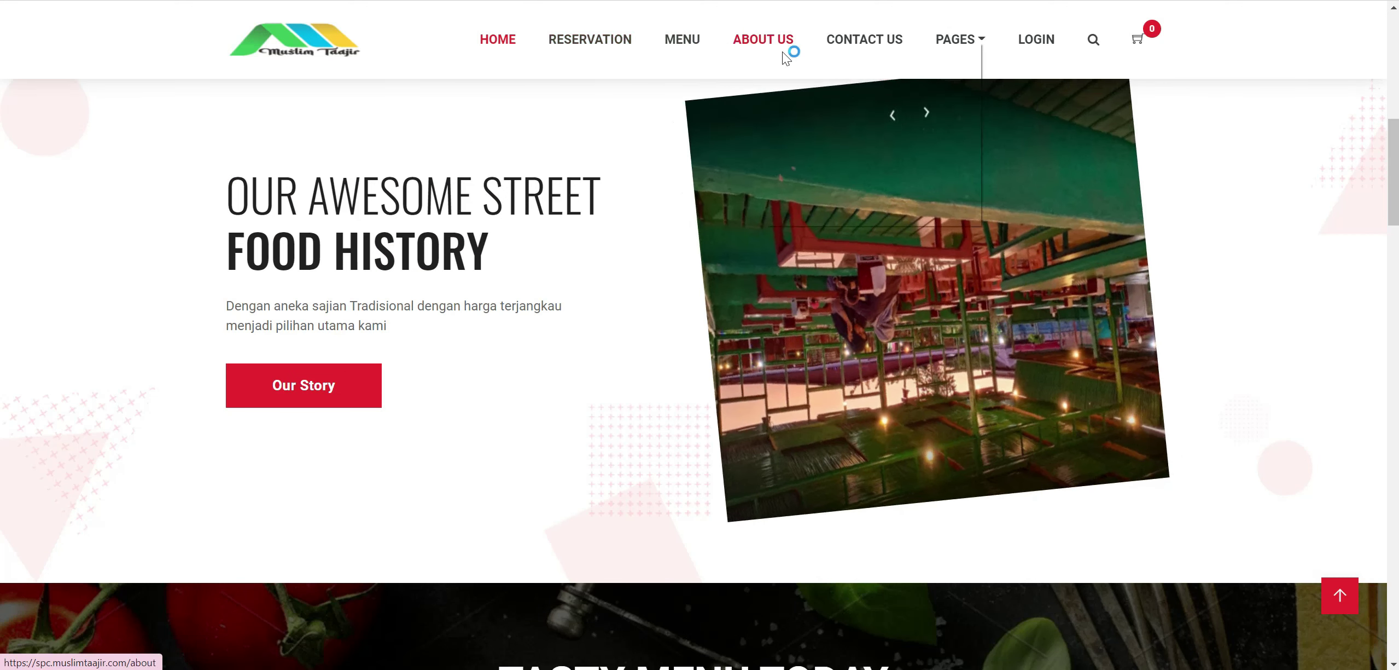
pyautogui.rightClick(786, 55)
pyautogui.click(804, 53)
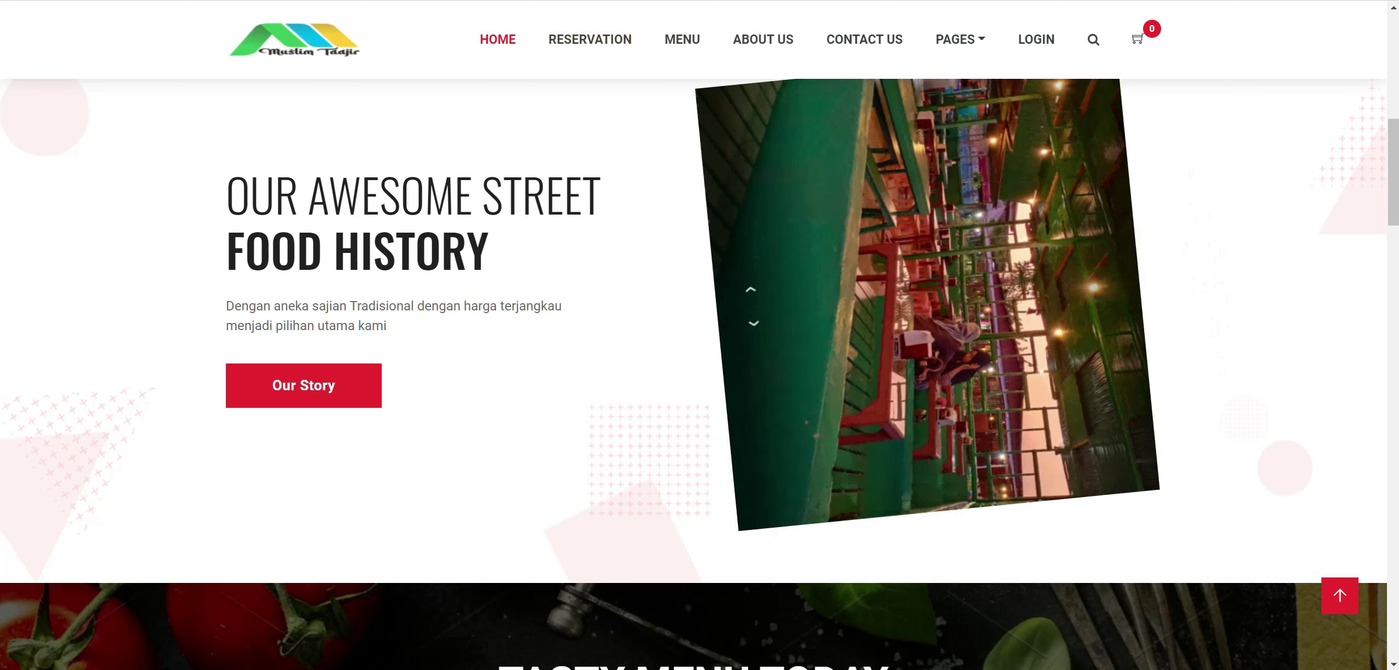
pyautogui.press('F5')
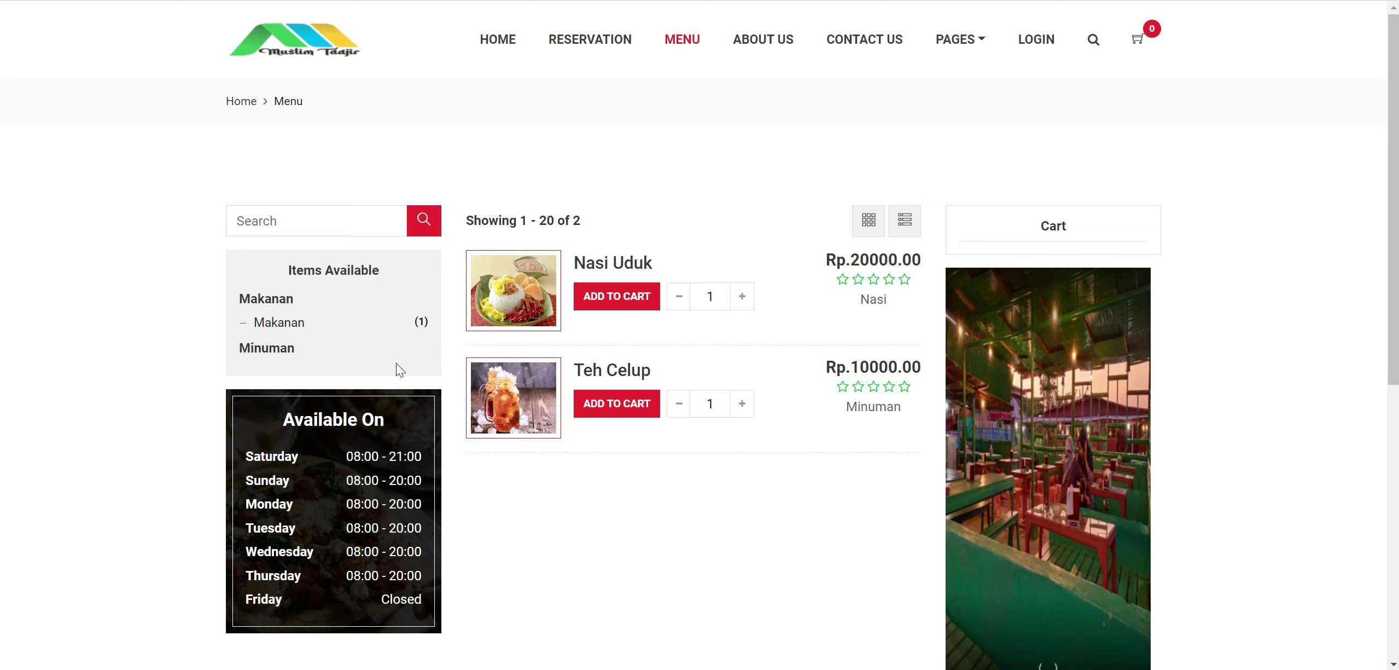
pyautogui.scroll(-4, 341, 339)
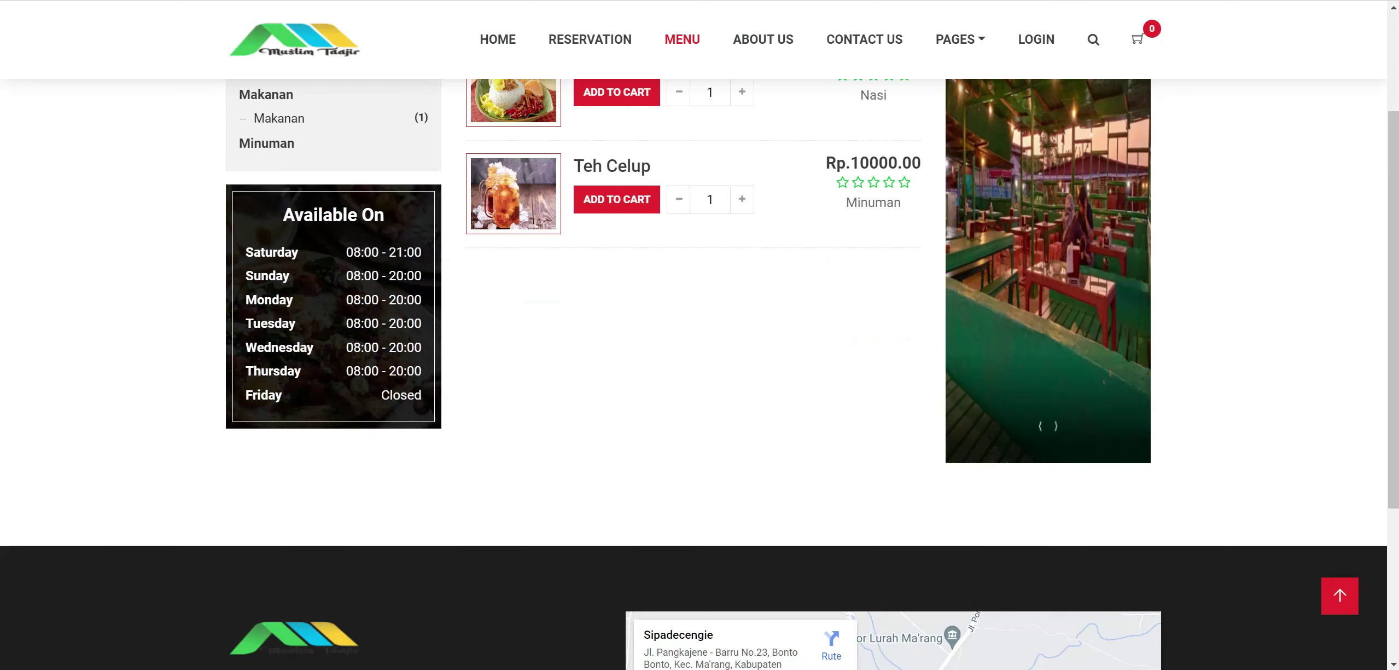
pyautogui.scroll(4, 609, 330)
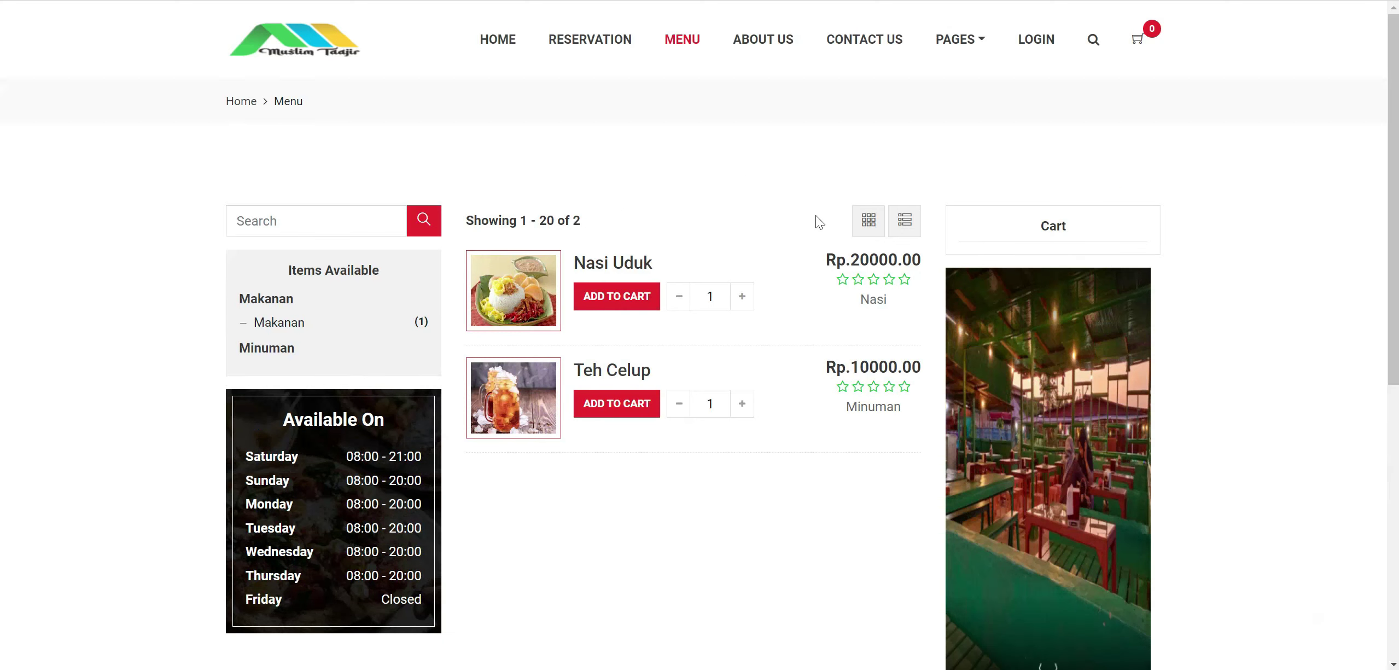
# Toggle grid then list view and raise Nasi Uduk to 3 and Teh Celup to 6.
pyautogui.click(875, 222)
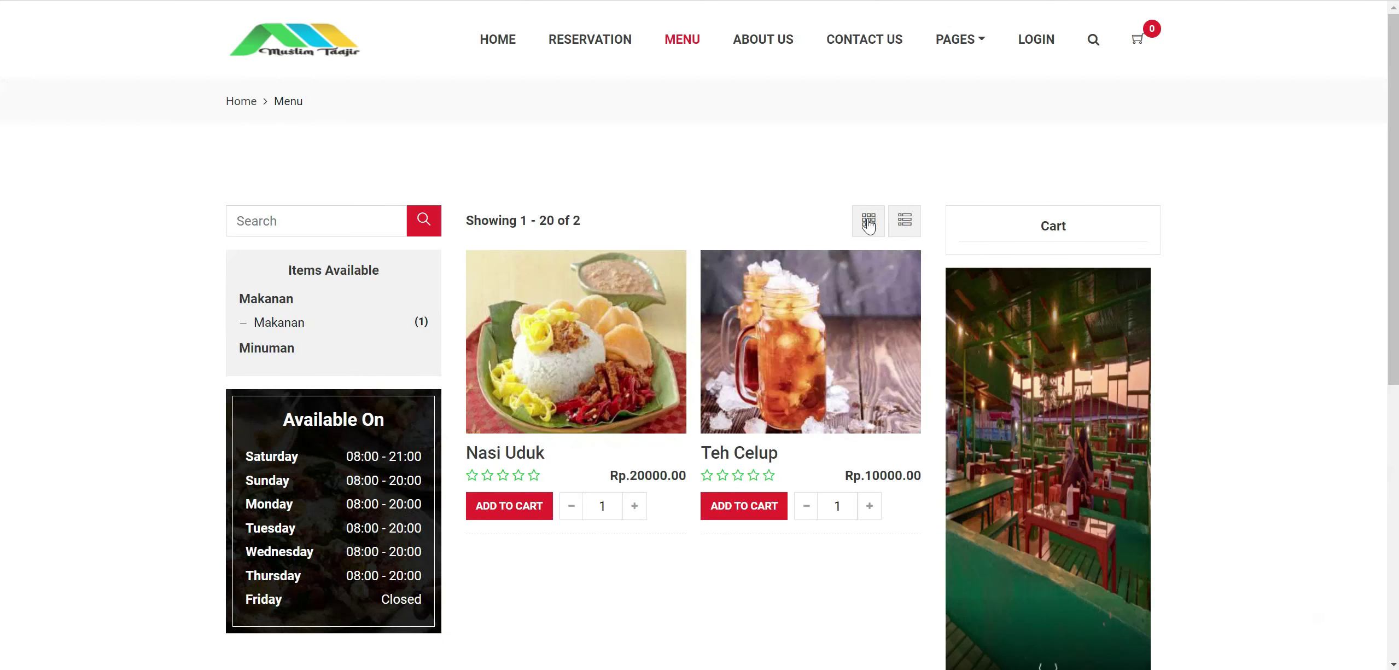
pyautogui.click(905, 220)
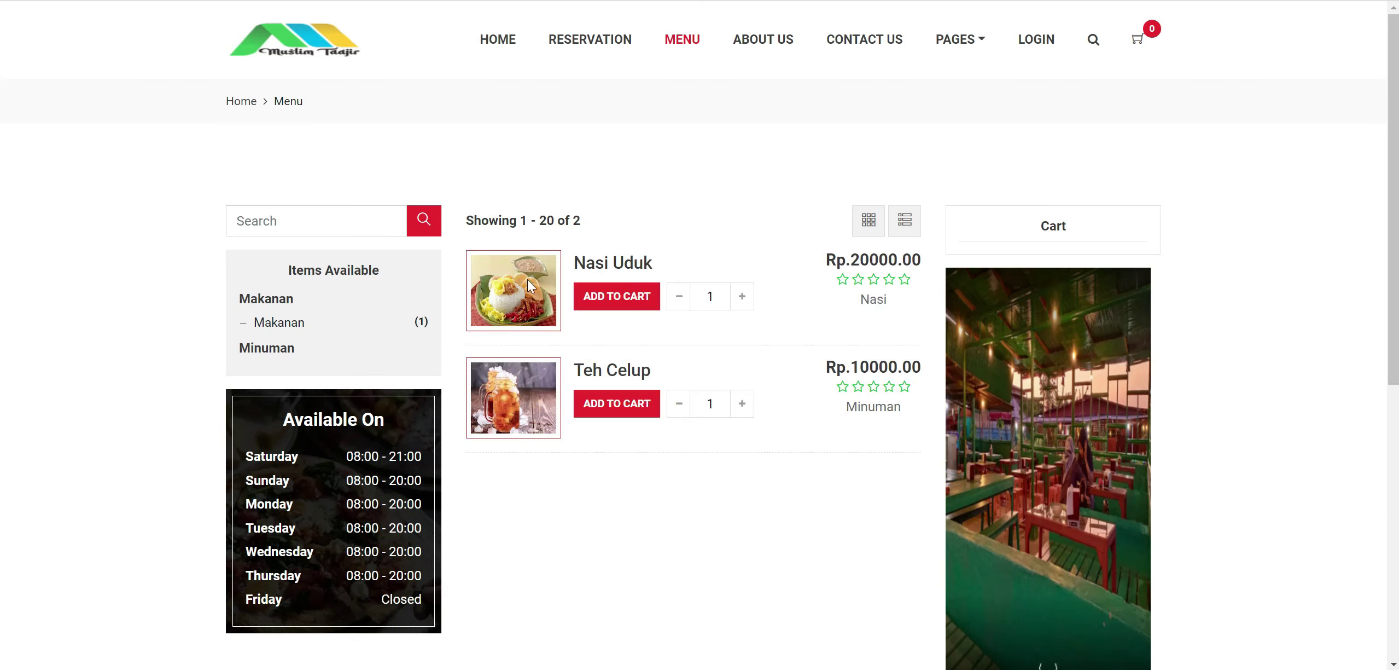
pyautogui.click(743, 298)
pyautogui.click(746, 297)
pyautogui.click(744, 405)
pyautogui.click(744, 404)
pyautogui.click(744, 404)
pyautogui.click(744, 405)
pyautogui.rightClick(773, 43)
pyautogui.press('Escape')
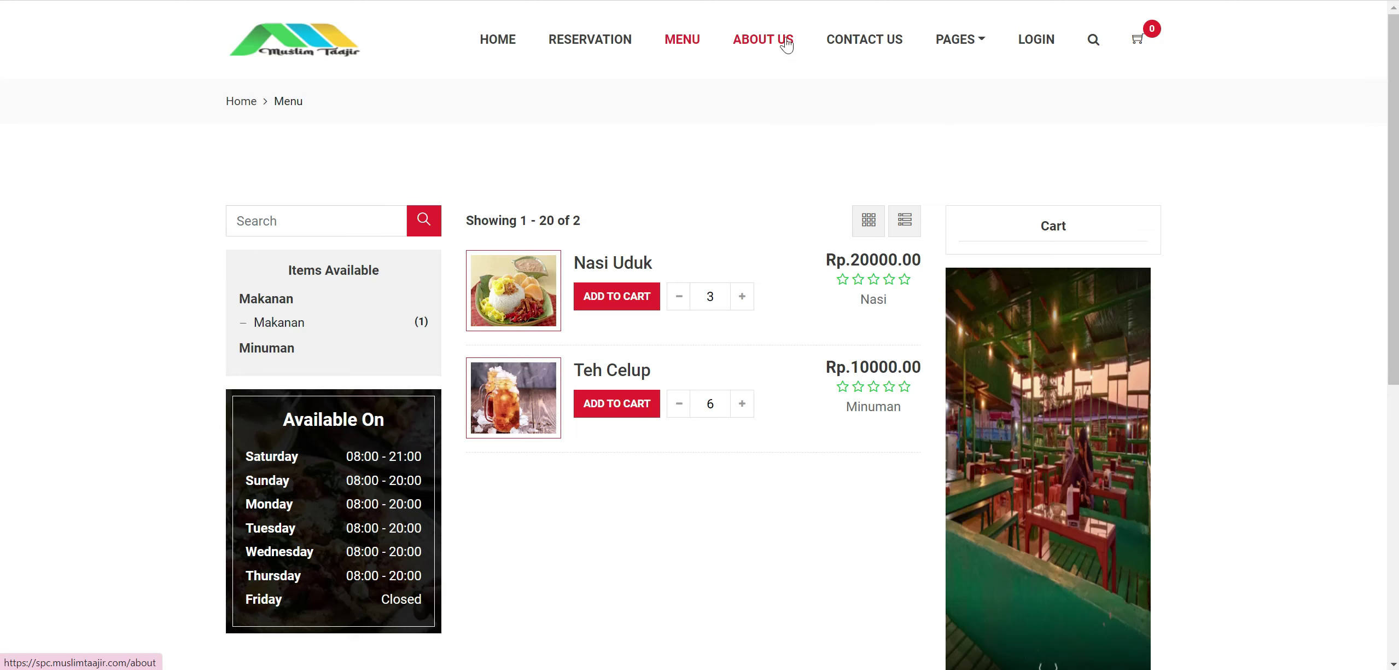
# Open About Us and scroll down to the Restaurant Photo Gallery and back up.
pyautogui.click(764, 40)
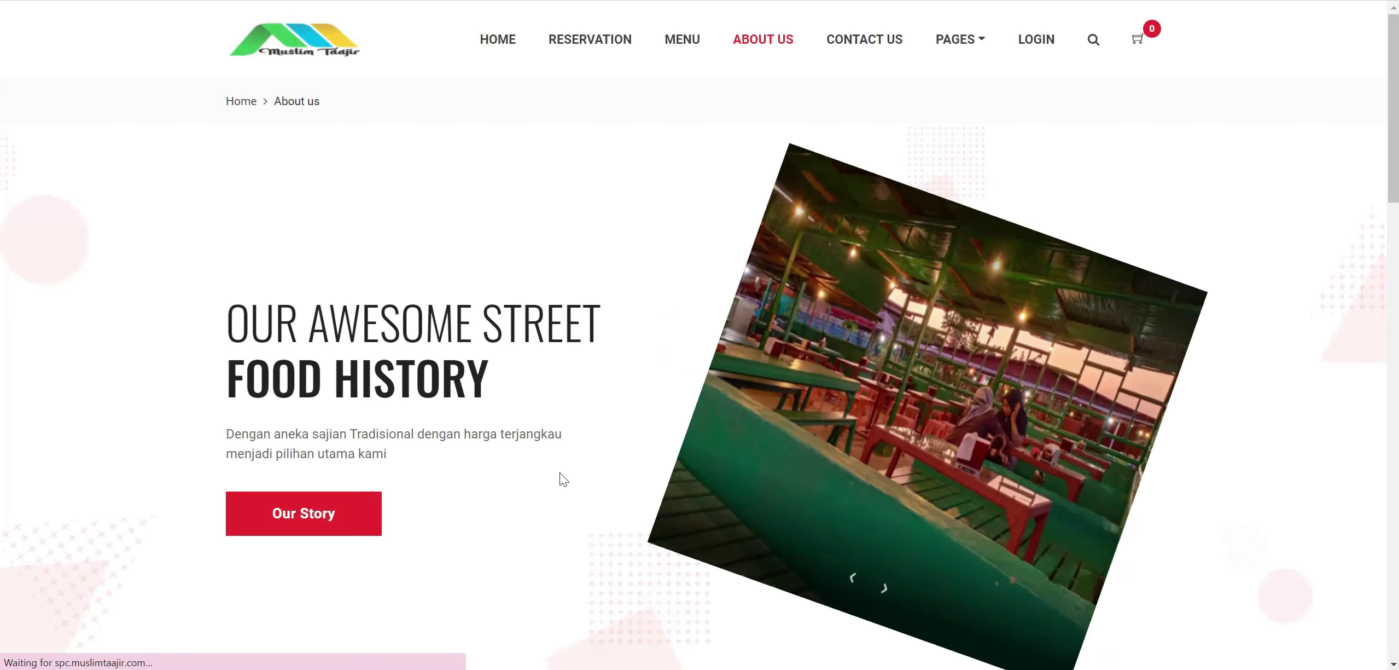
pyautogui.scroll(-10, 565, 424)
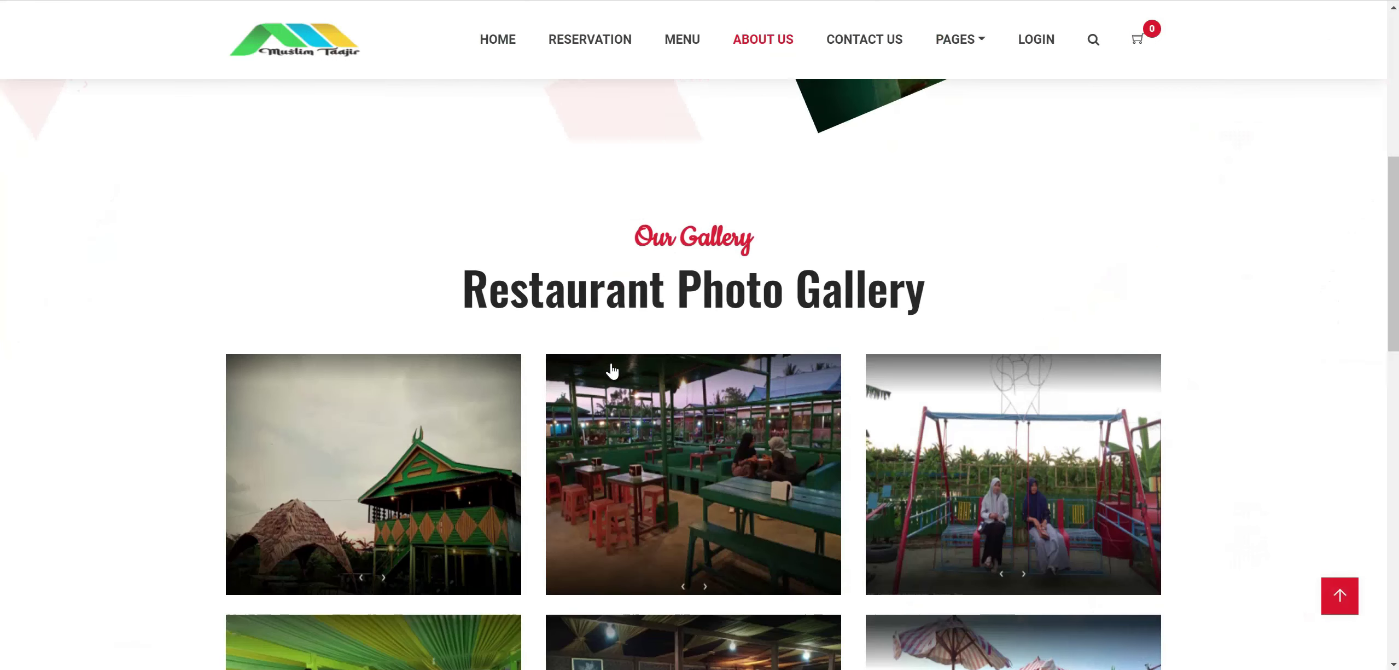
pyautogui.scroll(10, 592, 323)
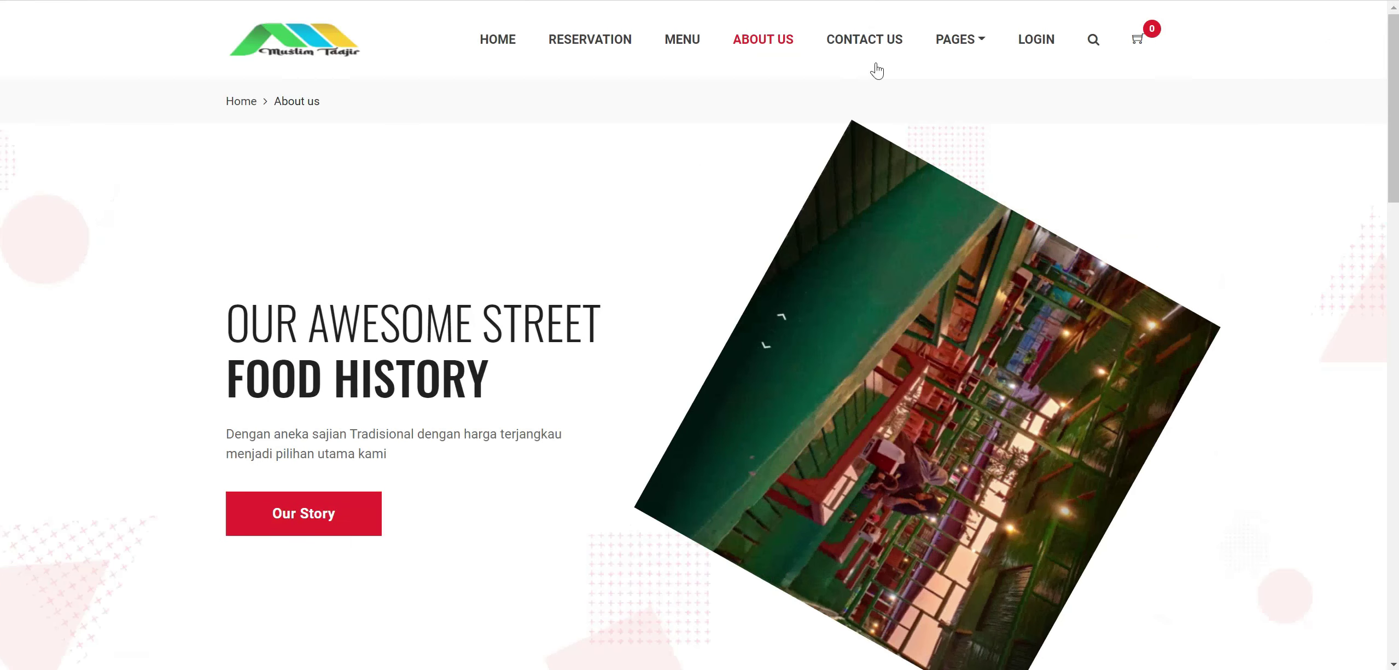
pyautogui.rightClick(887, 45)
pyautogui.click(892, 54)
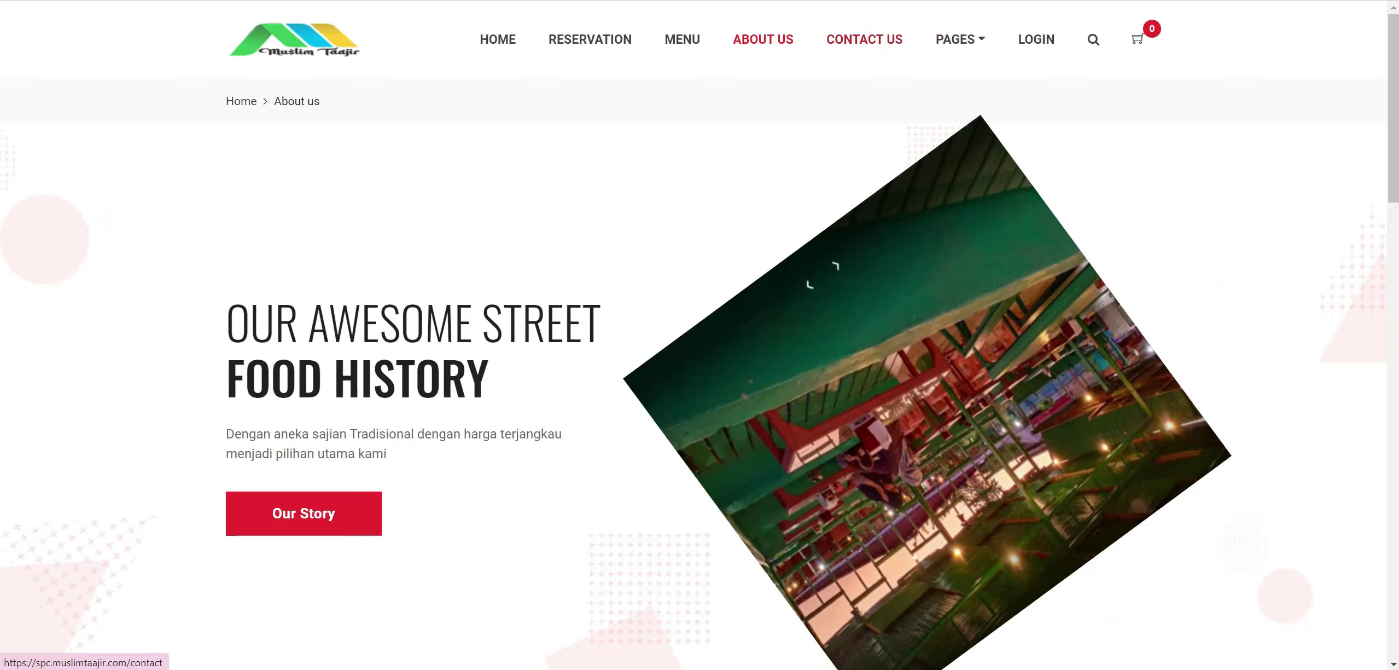
# Open Contact Us, view the Get In Touch form, then bring up Cart's link options under PAGES.
pyautogui.click(865, 39)
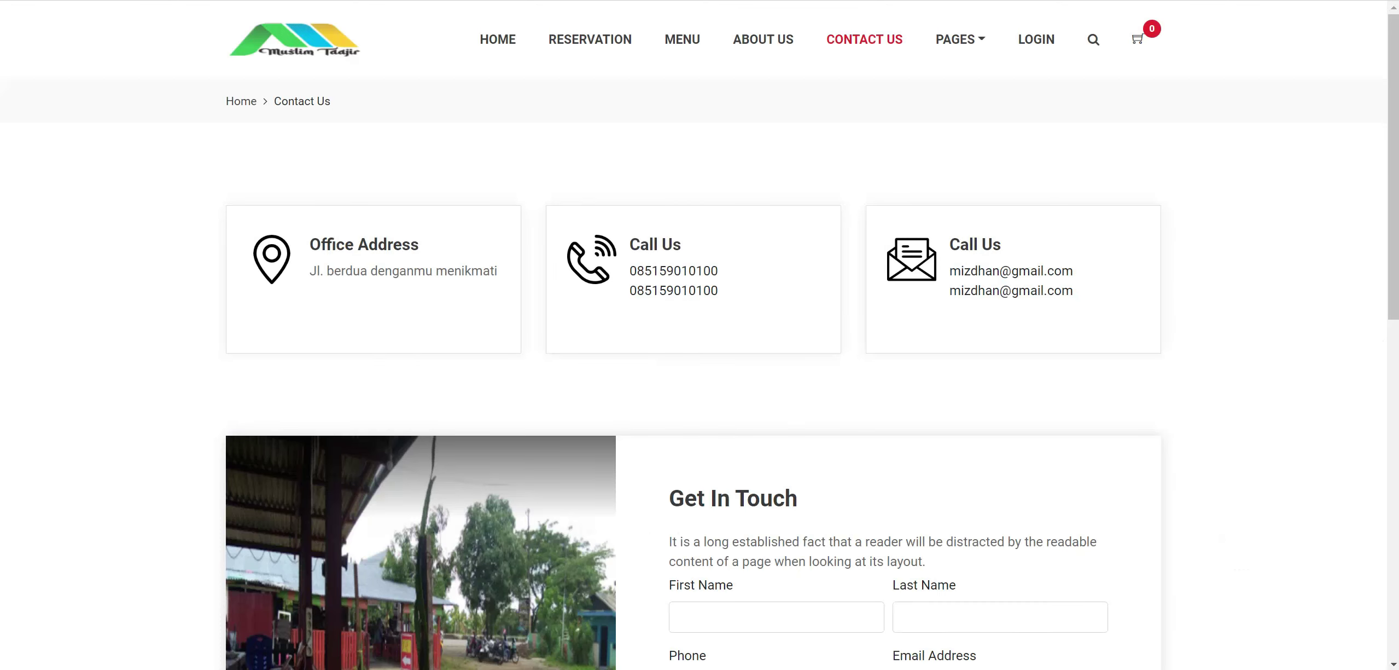
pyautogui.scroll(-6, 812, 314)
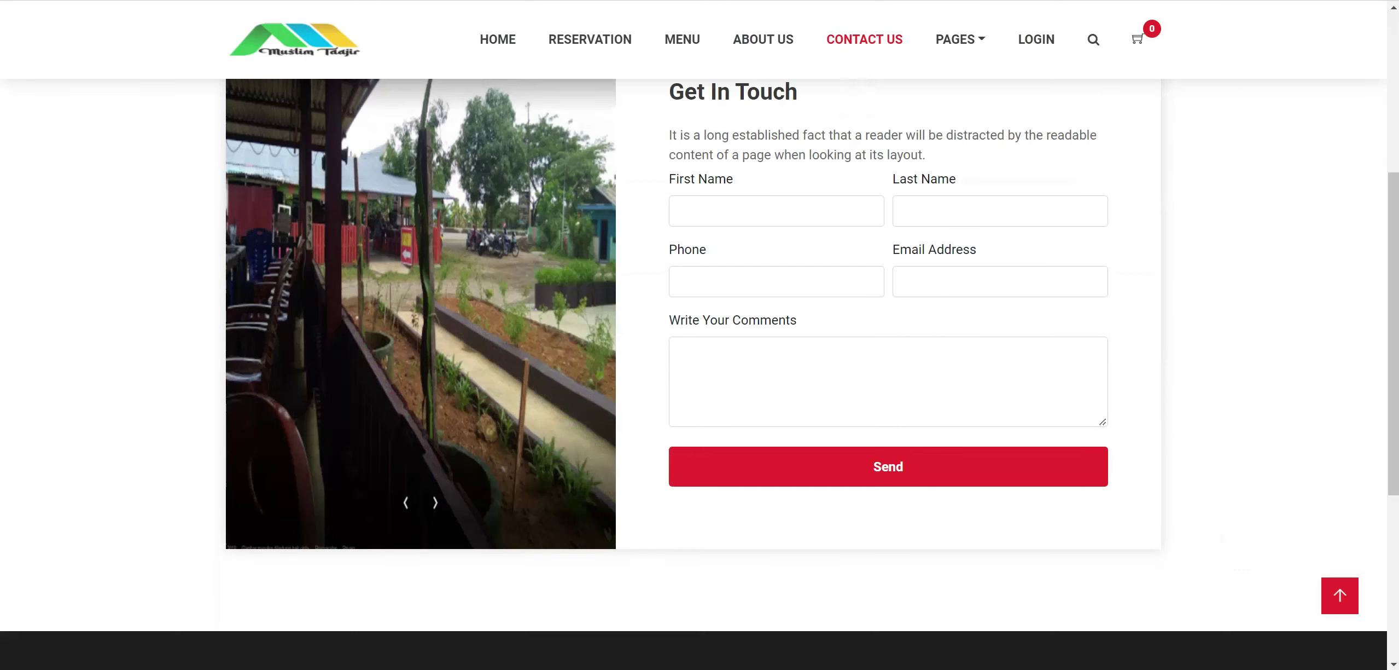
pyautogui.scroll(1, 930, 301)
pyautogui.scroll(1, 876, 340)
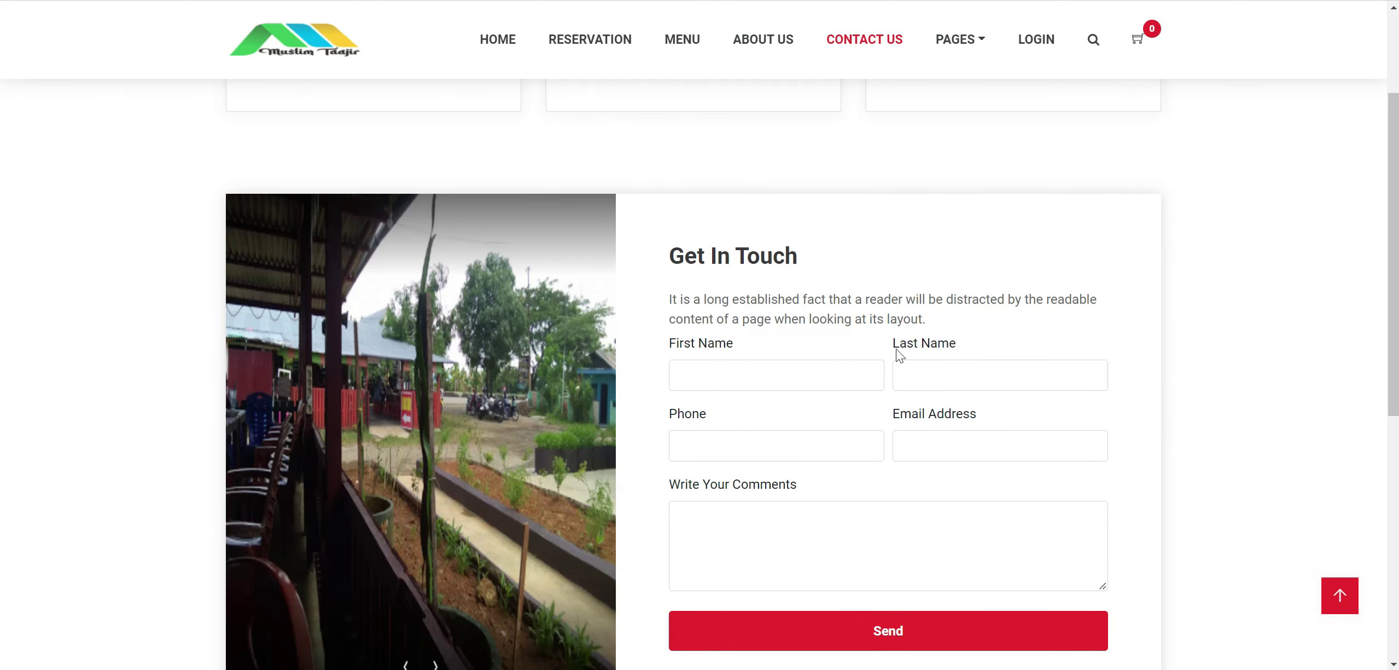
pyautogui.click(982, 47)
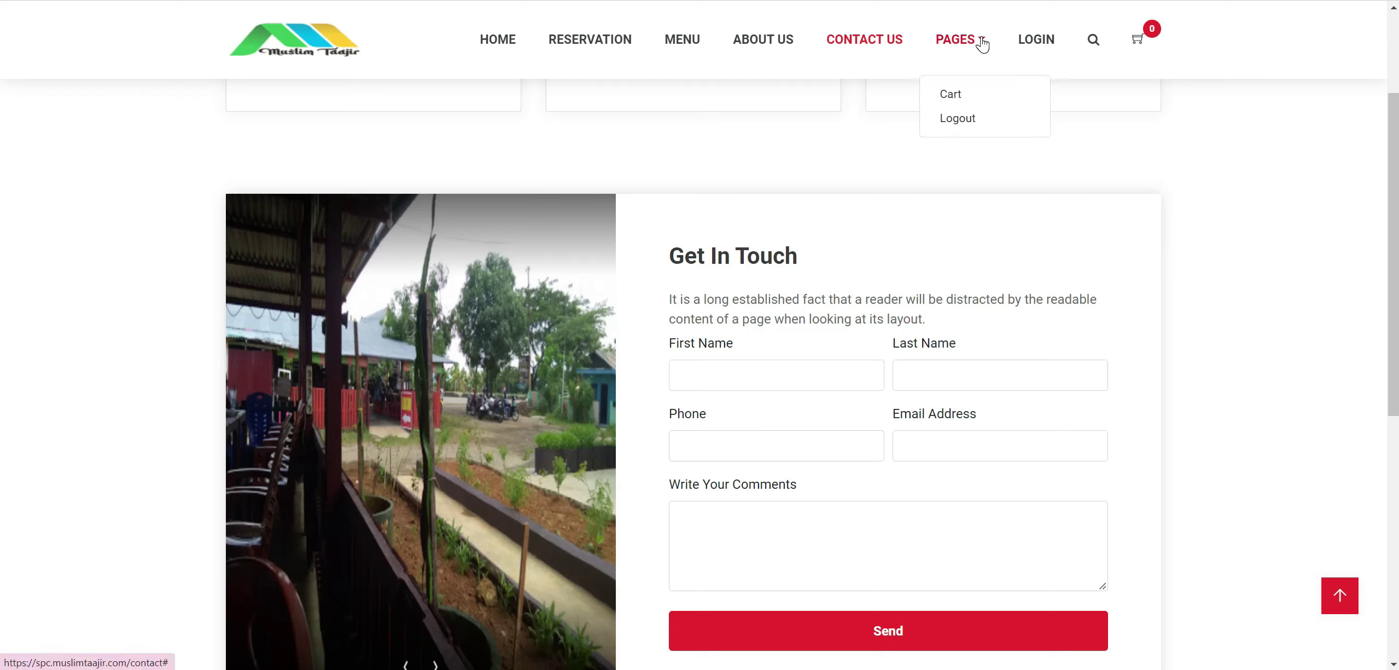
pyautogui.rightClick(948, 94)
# Open Cart in a new tab, close it, and go to the account registration page.
pyautogui.click(969, 106)
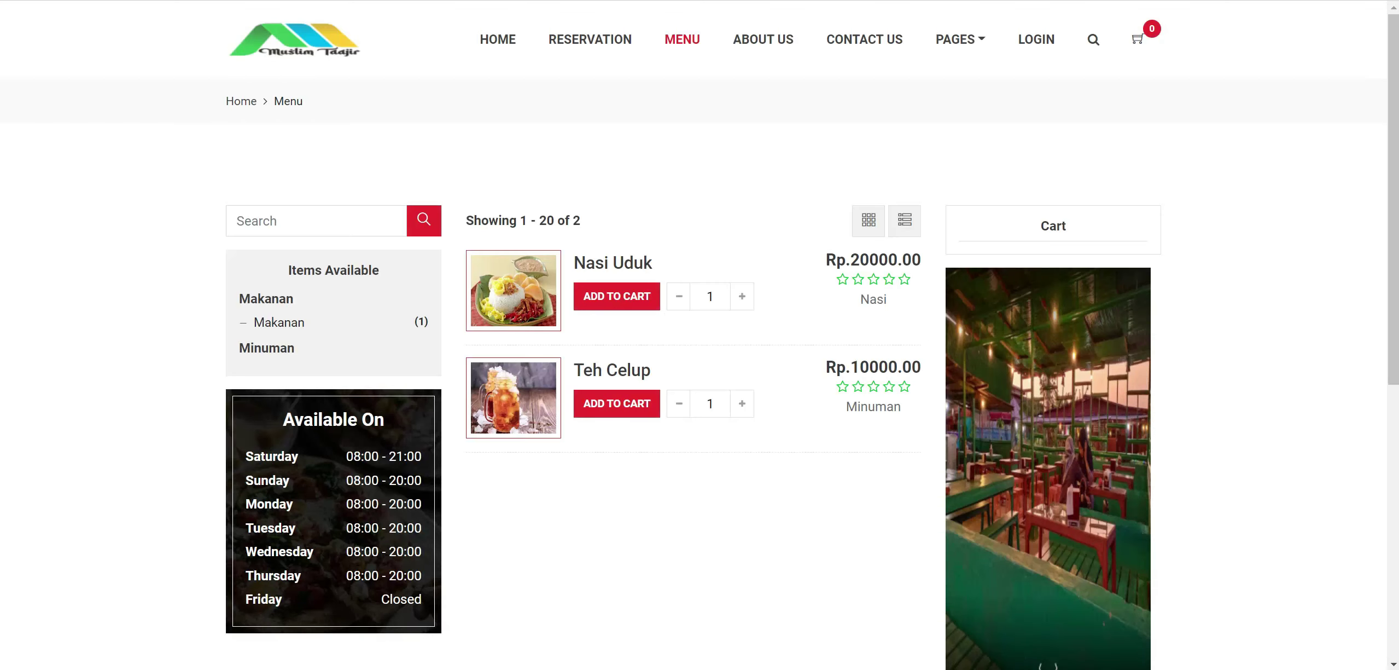
pyautogui.hotkey('ctrl', 'w')
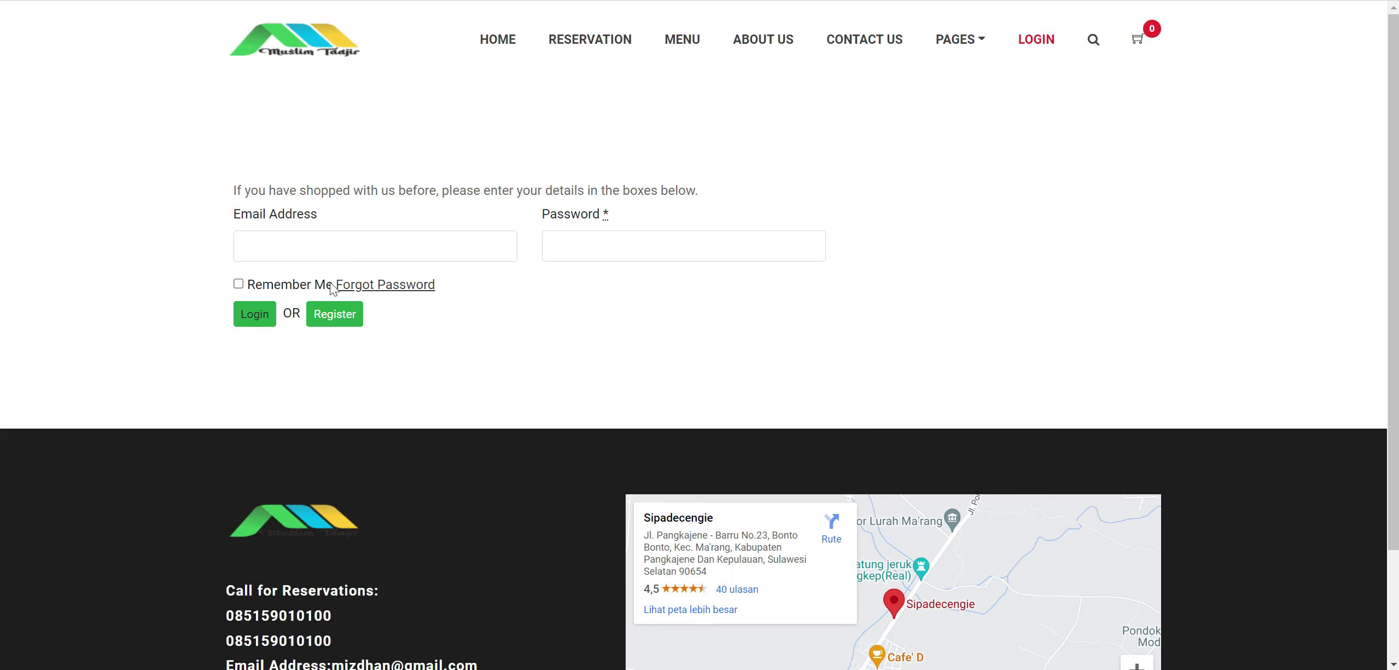
pyautogui.click(334, 314)
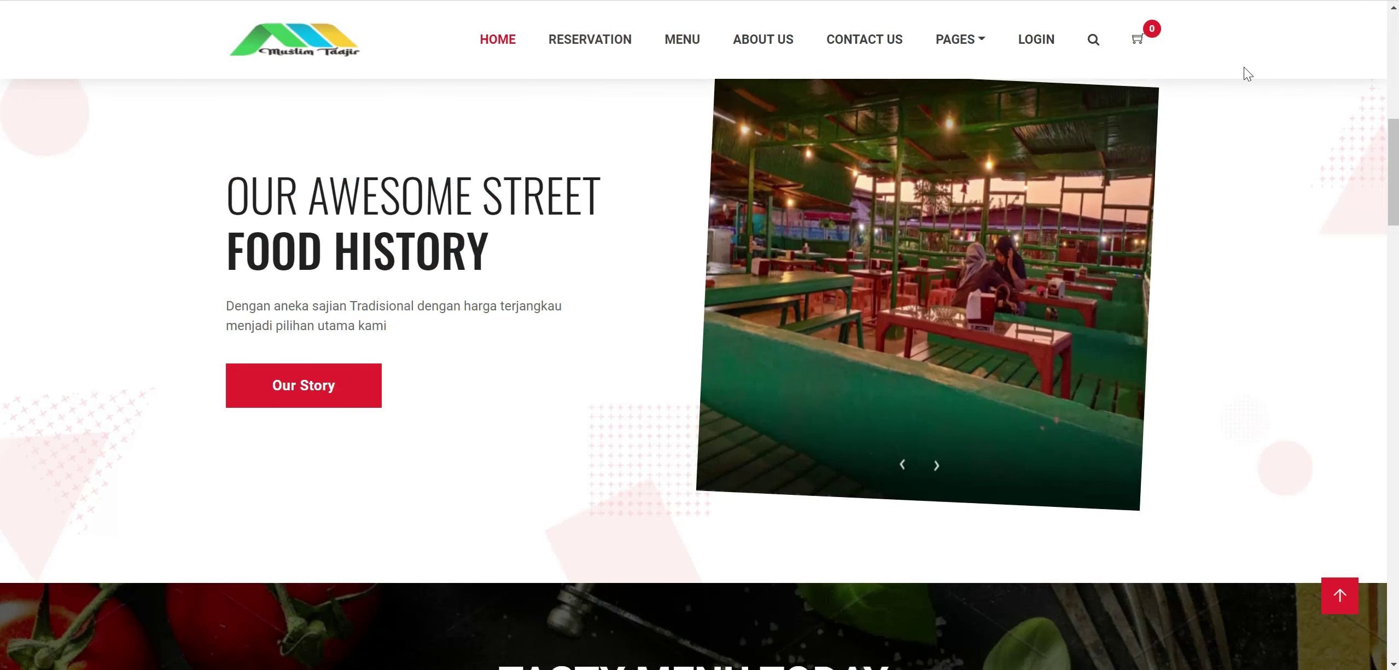
pyautogui.click(1169, 111)
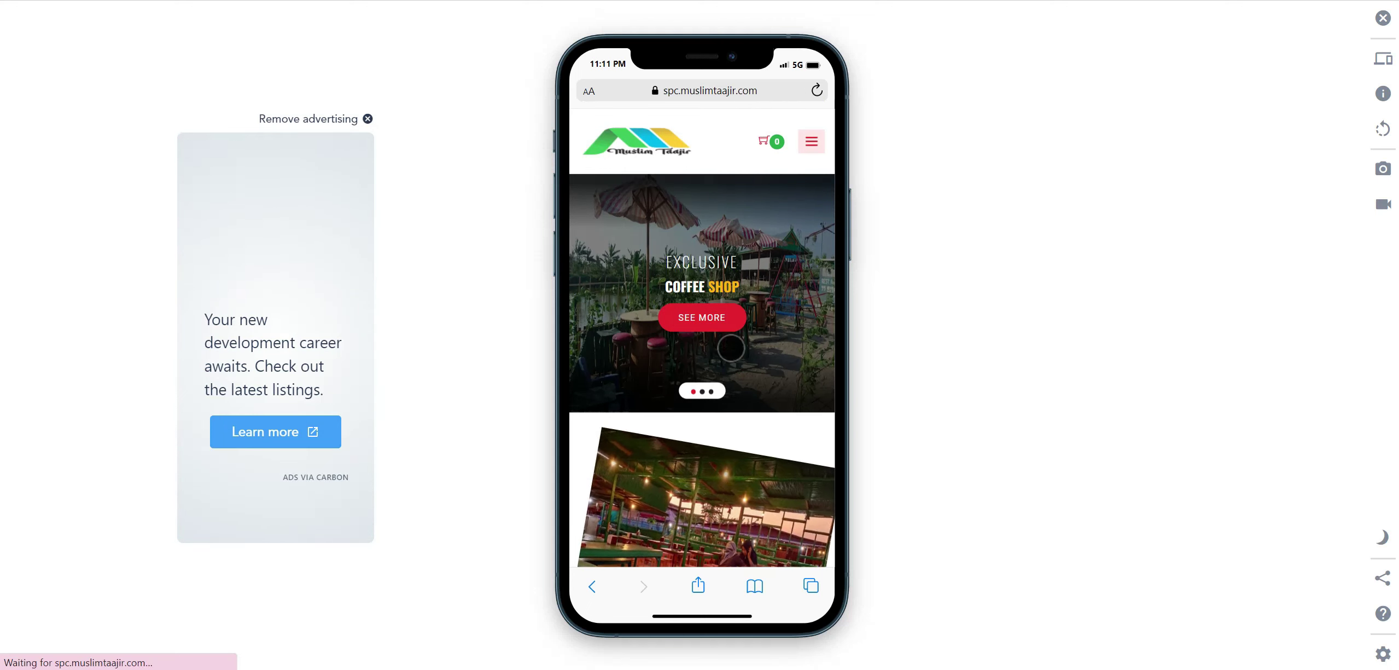
pyautogui.moveTo(731, 348); pyautogui.dragTo(507, 322)
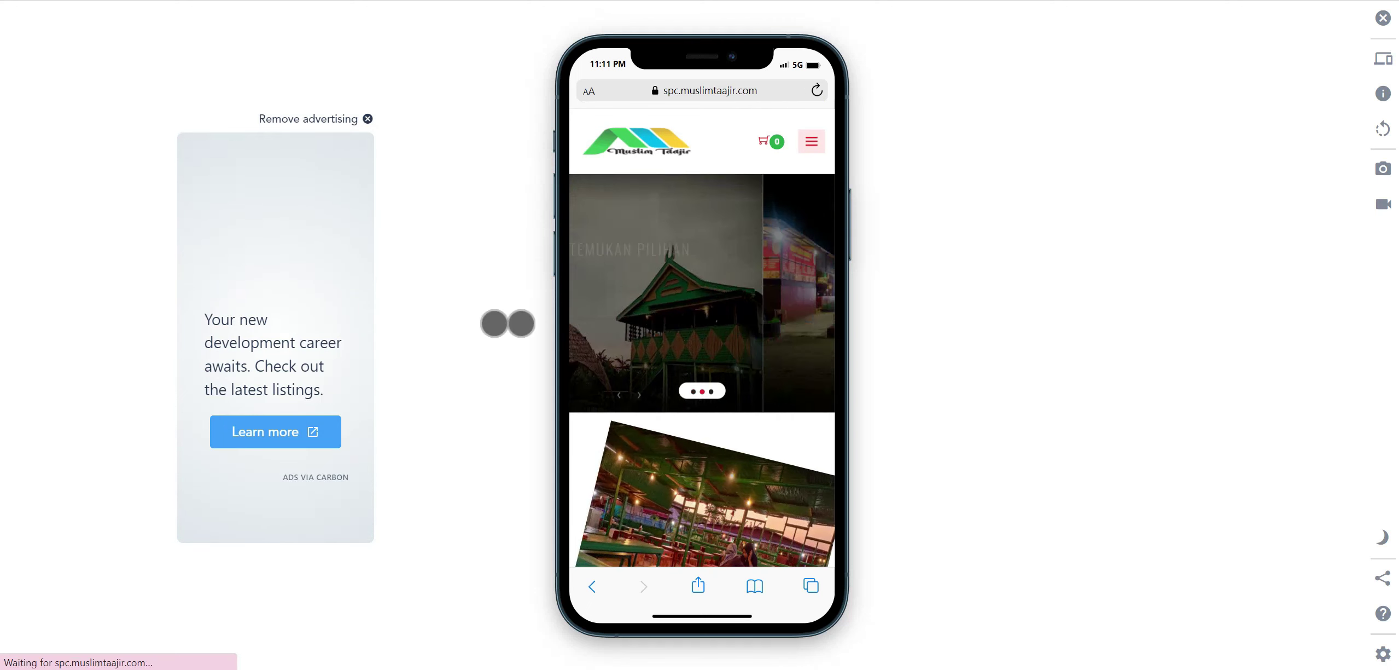
pyautogui.scroll(-5, 726, 366)
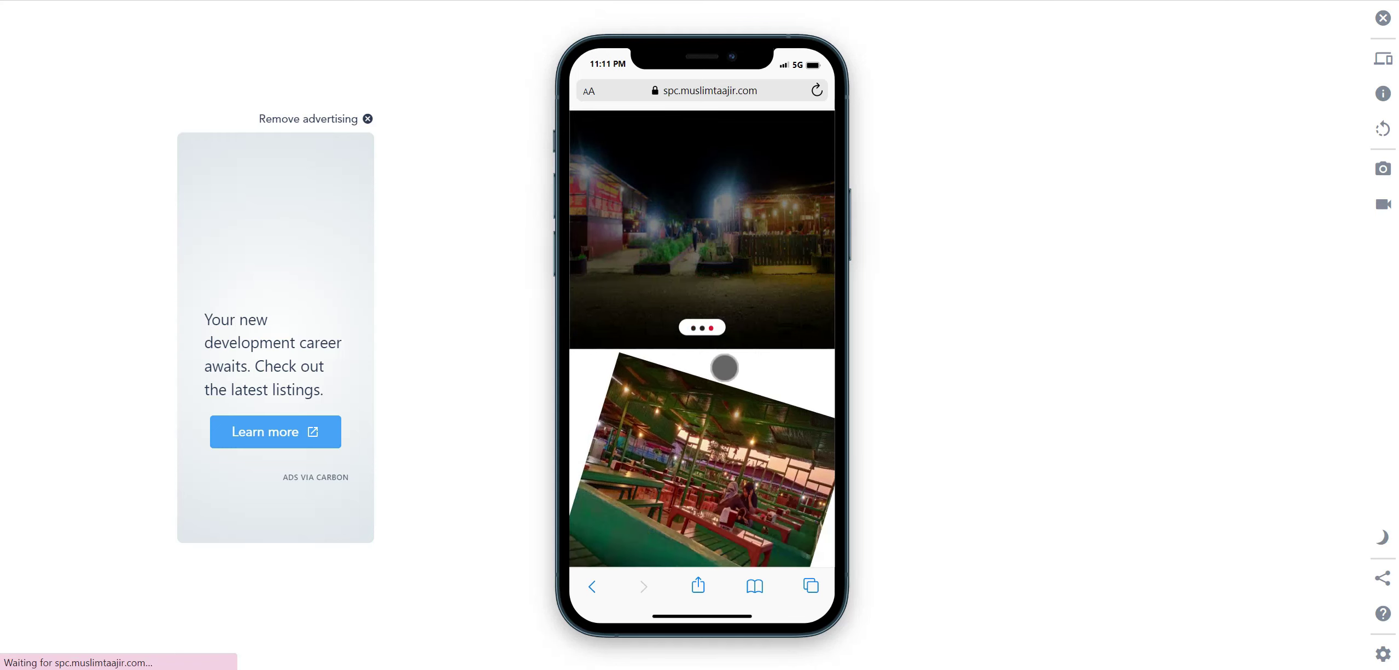
pyautogui.scroll(-5, 727, 364)
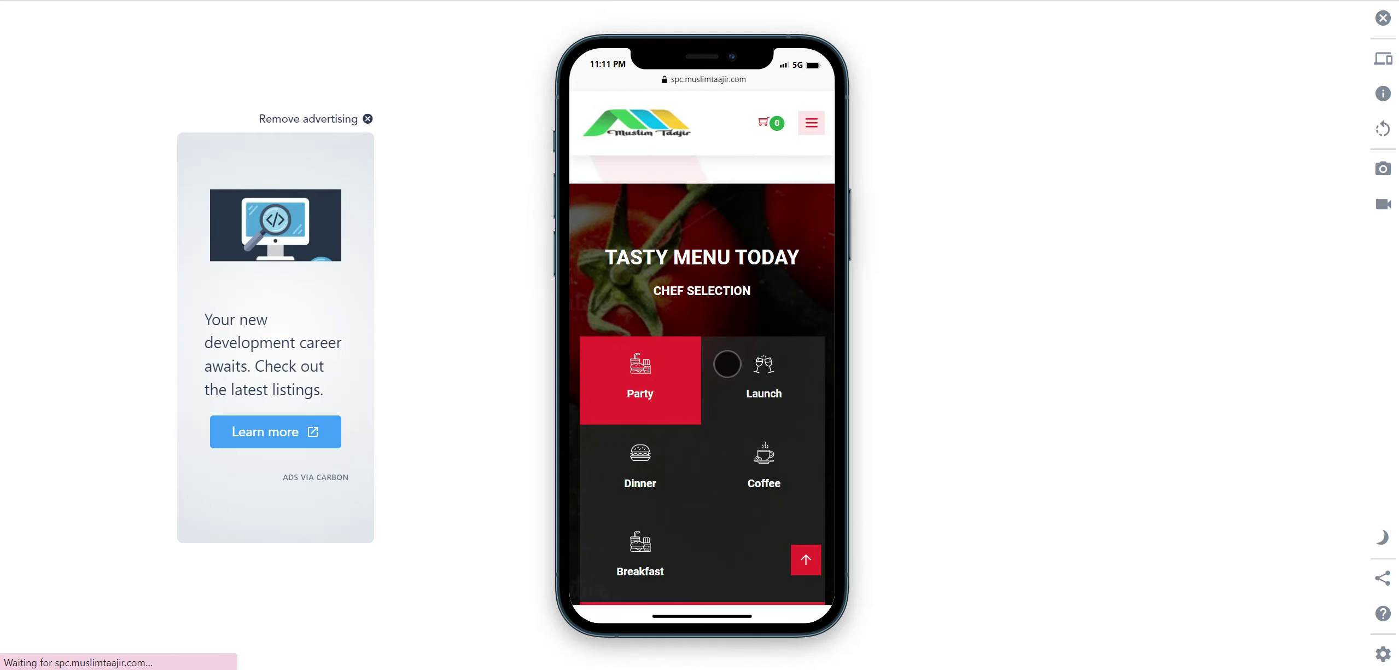
pyautogui.scroll(-3, 726, 364)
pyautogui.scroll(-15, 727, 364)
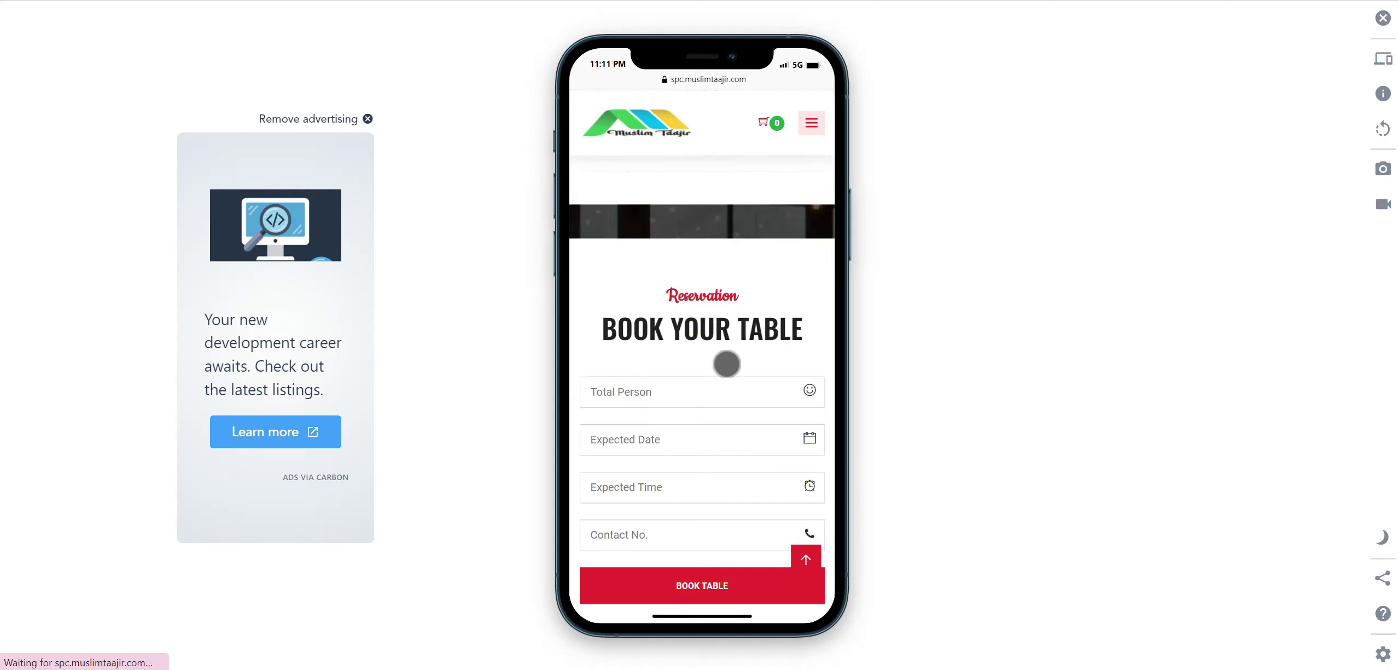
pyautogui.scroll(-3, 727, 364)
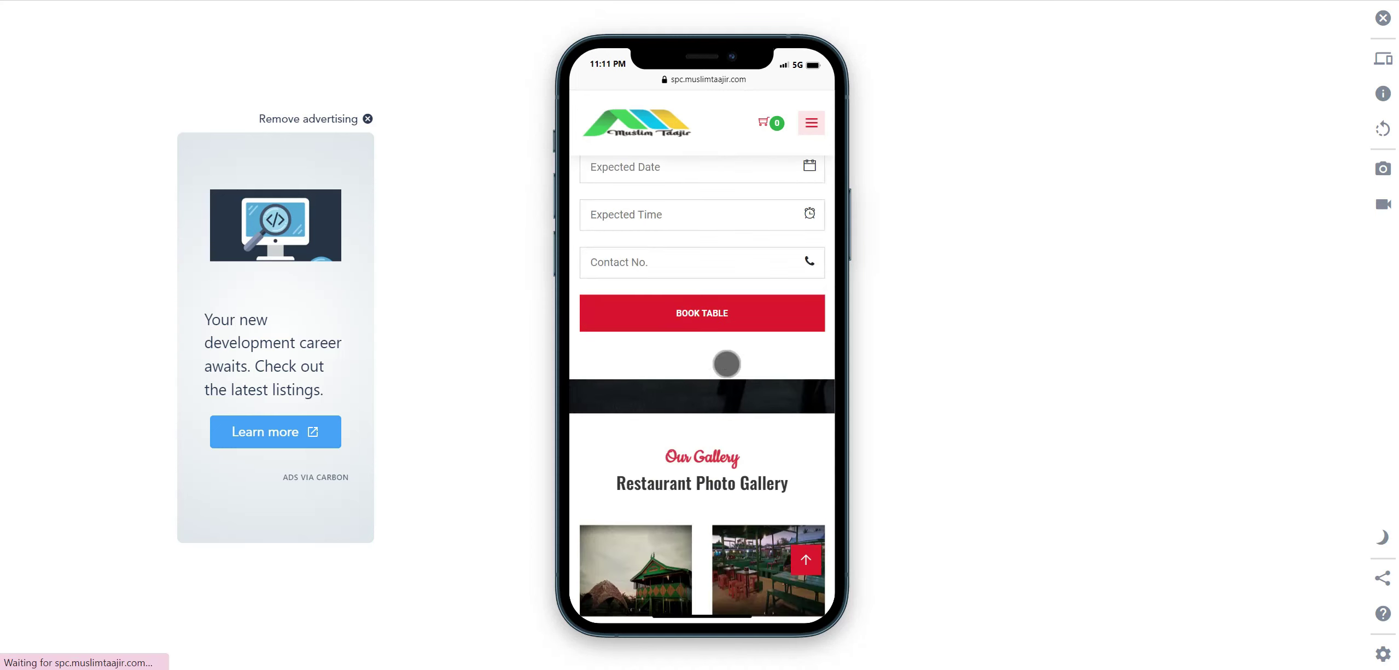
pyautogui.scroll(20, 727, 364)
pyautogui.scroll(3, 727, 364)
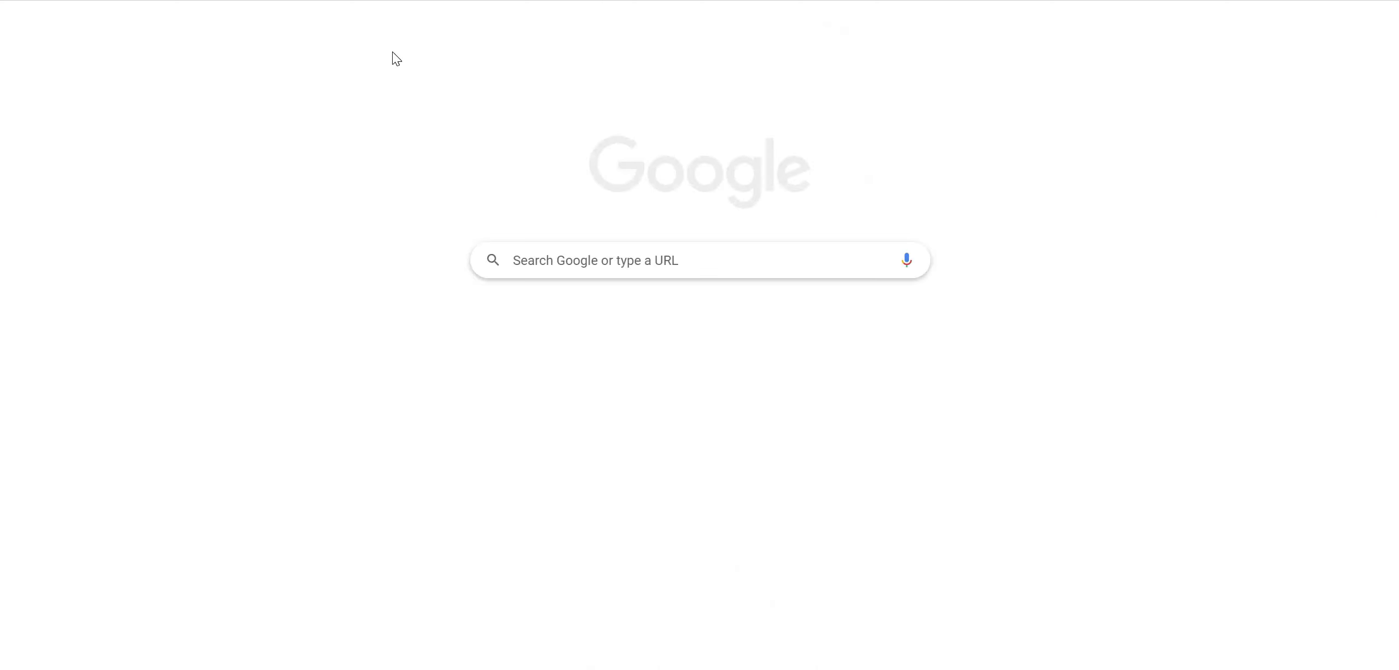
# Enter a 'barcode scanner' search in the new tab's address bar.
pyautogui.write('ba')
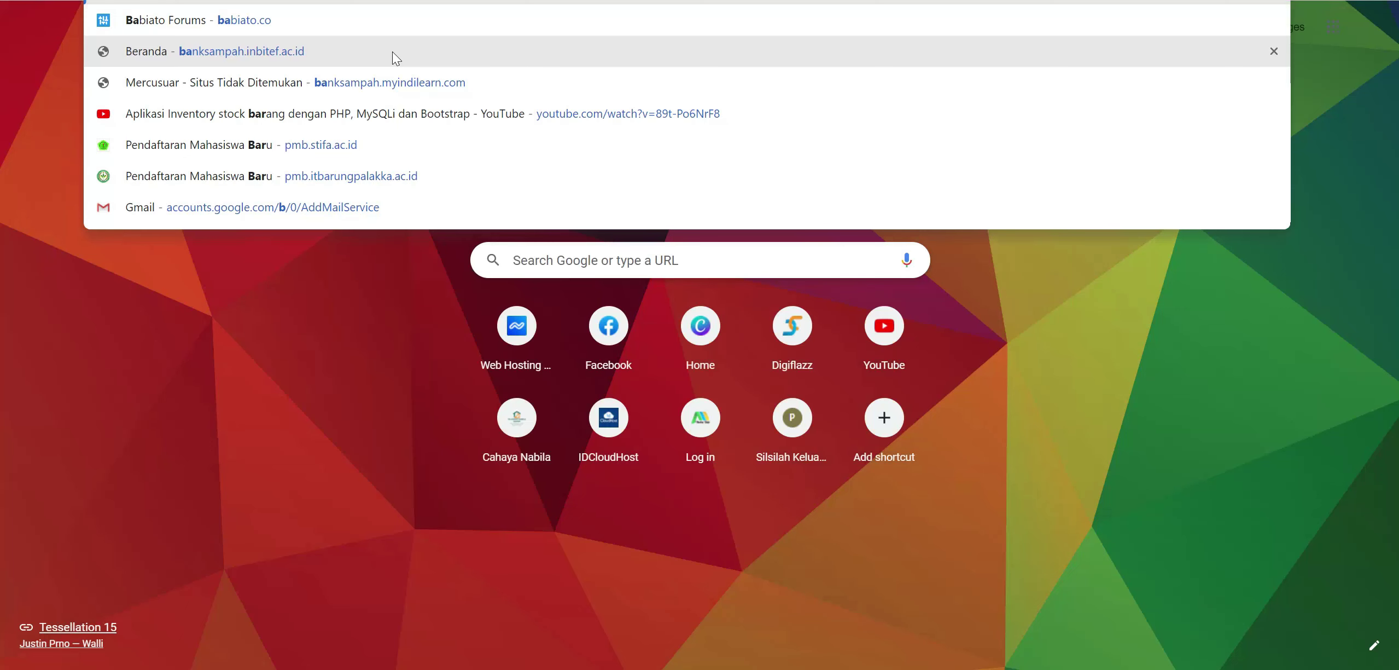
pyautogui.write('rcode scanner')
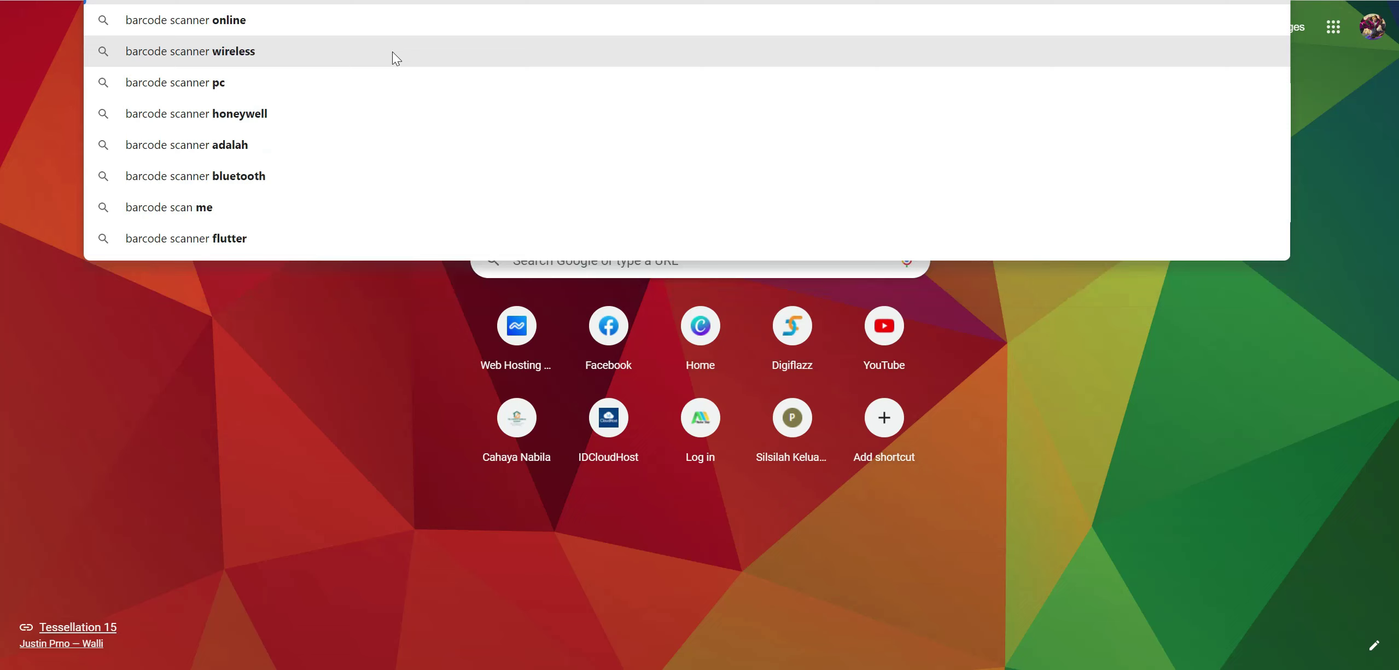
pyautogui.press('BackSpace')
pyautogui.press('BackSpace')
pyautogui.press('BackSpace')
pyautogui.press('BackSpace')
pyautogui.press('BackSpace')
pyautogui.press('BackSpace')
pyautogui.press('BackSpace')
pyautogui.press('BackSpace')
pyautogui.press('BackSpace')
pyautogui.press('BackSpace')
pyautogui.press('BackSpace')
pyautogui.press('BackSpace')
pyautogui.press('BackSpace')
pyautogui.press('BackSpace')
pyautogui.press('BackSpace')
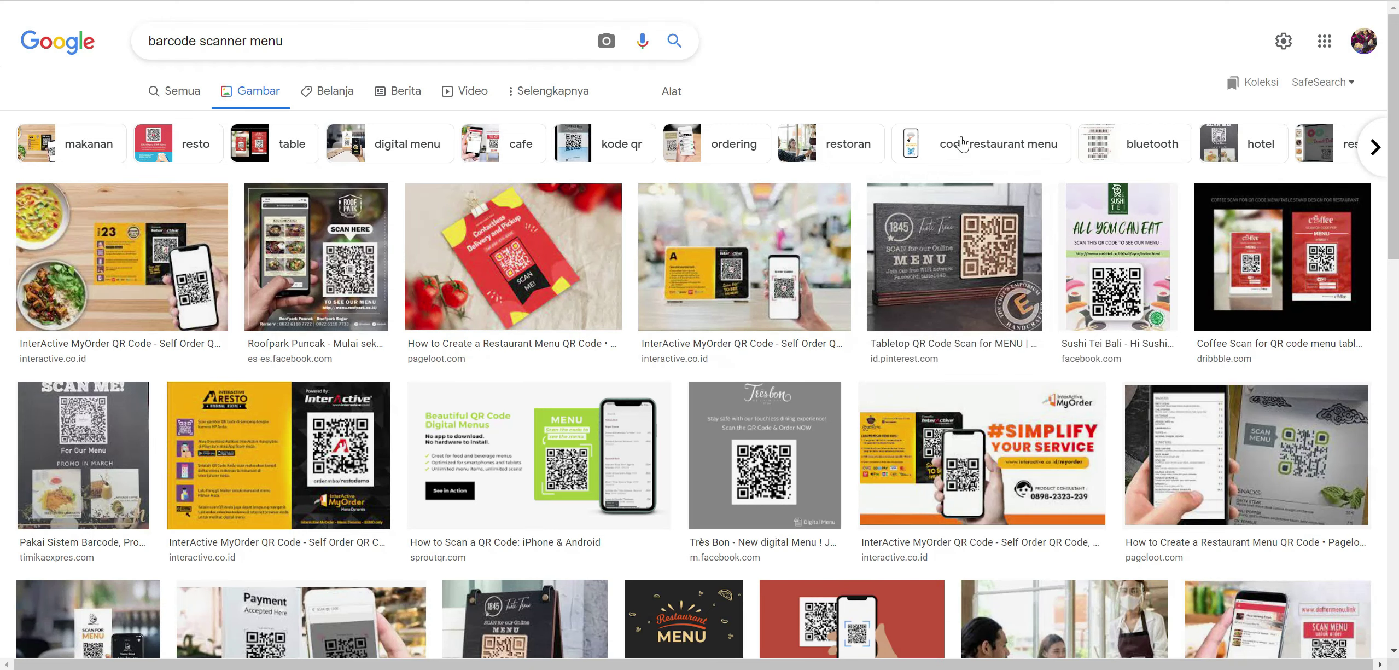
# Scroll the image results and inspect the options of the Shoocal and Digital Menu images.
pyautogui.scroll(-3, 781, 314)
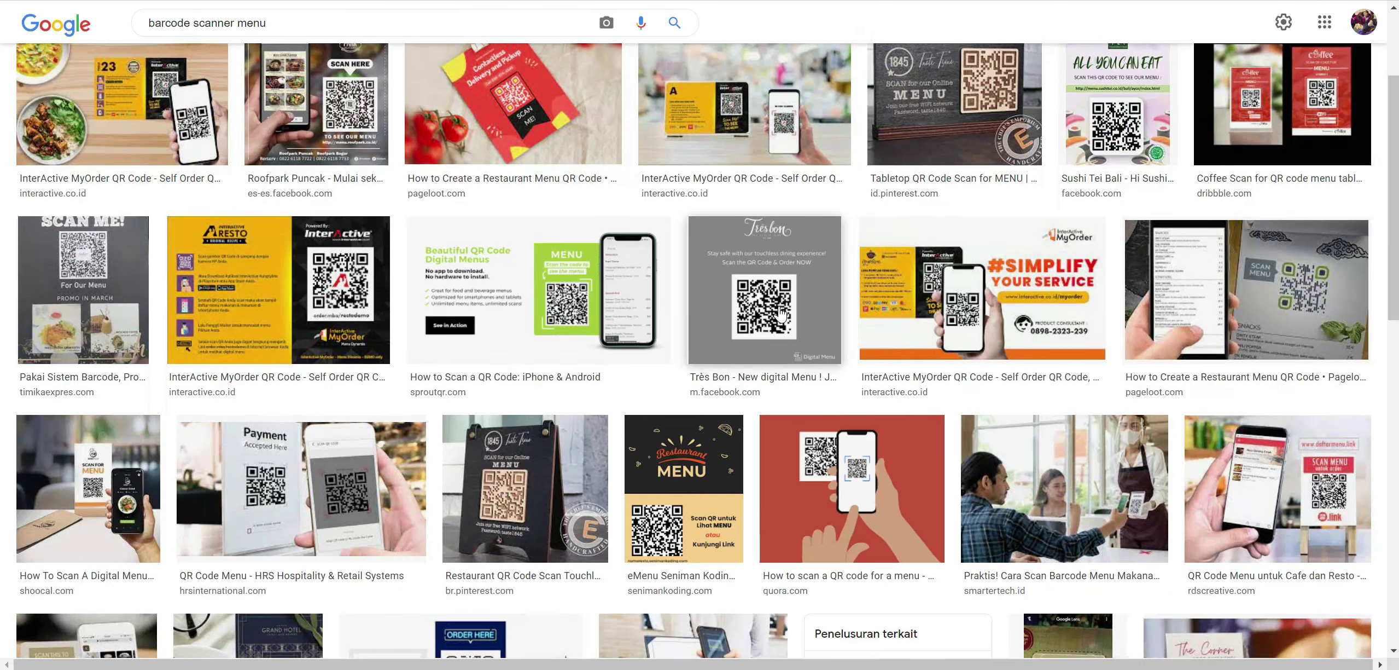
pyautogui.scroll(-3, 782, 314)
pyautogui.rightClick(97, 313)
pyautogui.click(142, 326)
pyautogui.scroll(-1, 596, 390)
pyautogui.scroll(-7, 595, 390)
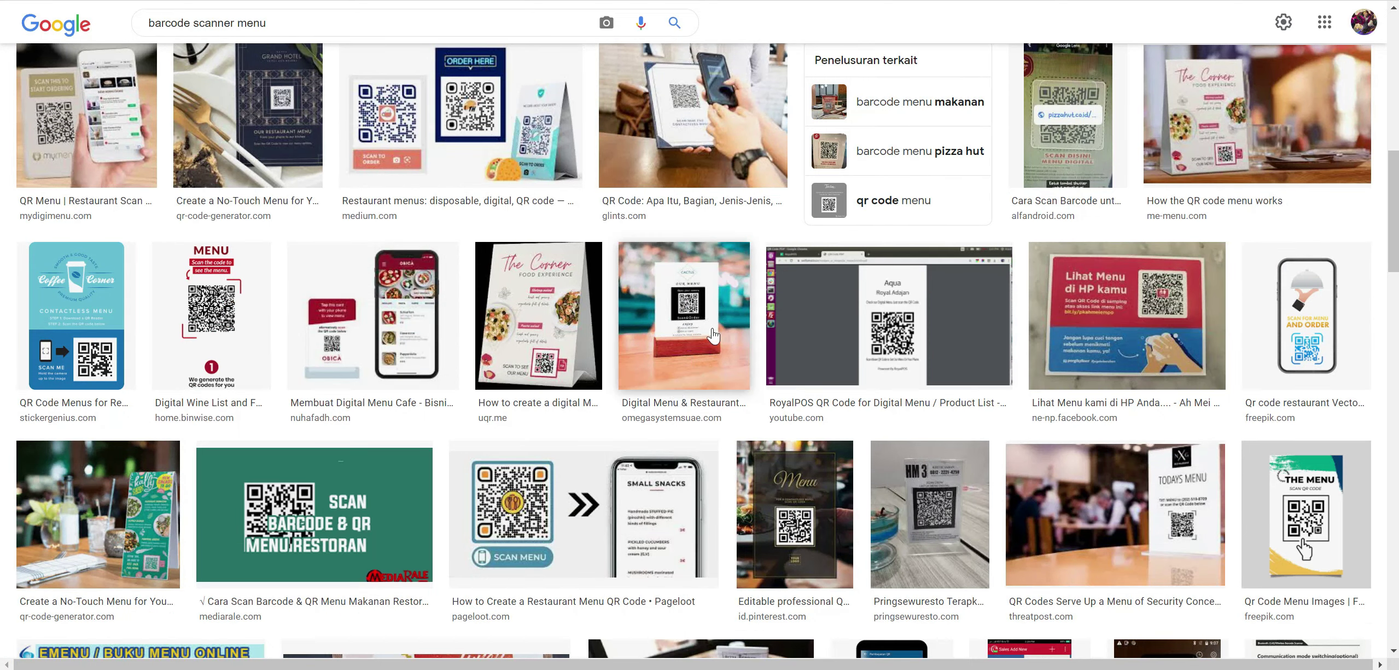
pyautogui.rightClick(703, 327)
pyautogui.click(684, 355)
# View the Shoocal Scan for Menu image enlarged and visit its source page.
pyautogui.scroll(-6, 543, 346)
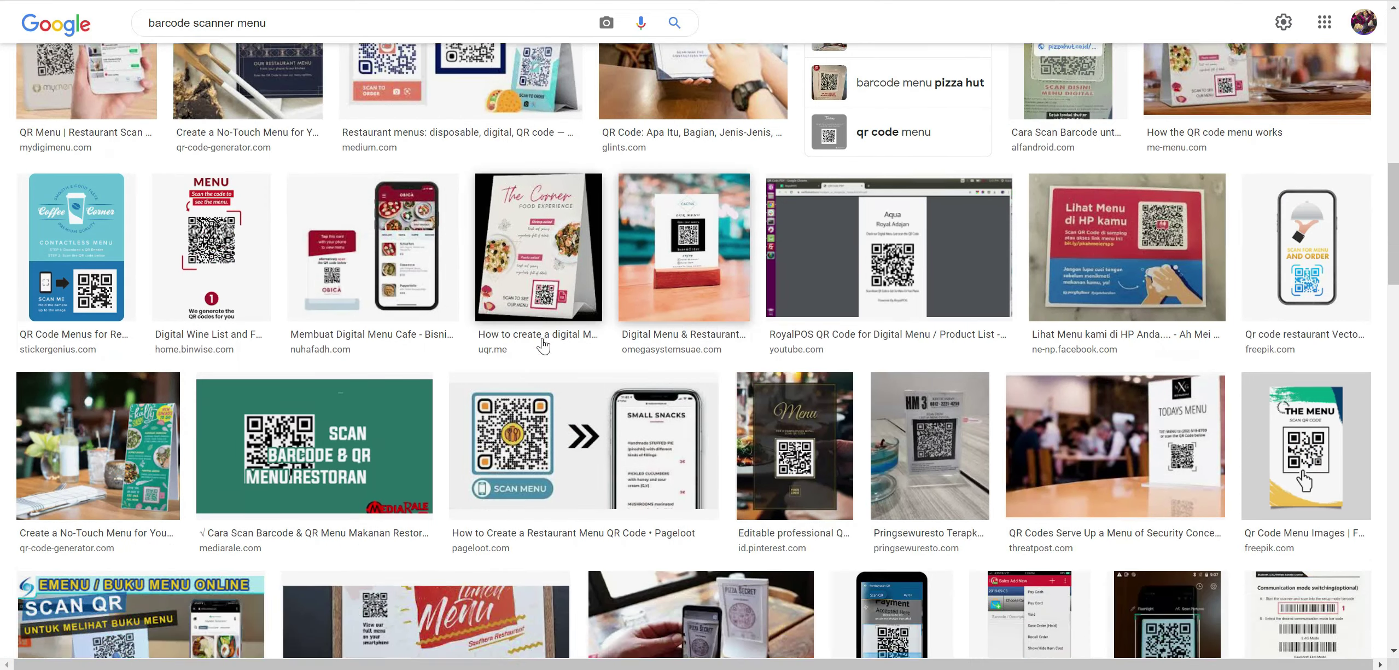
pyautogui.scroll(-4, 543, 345)
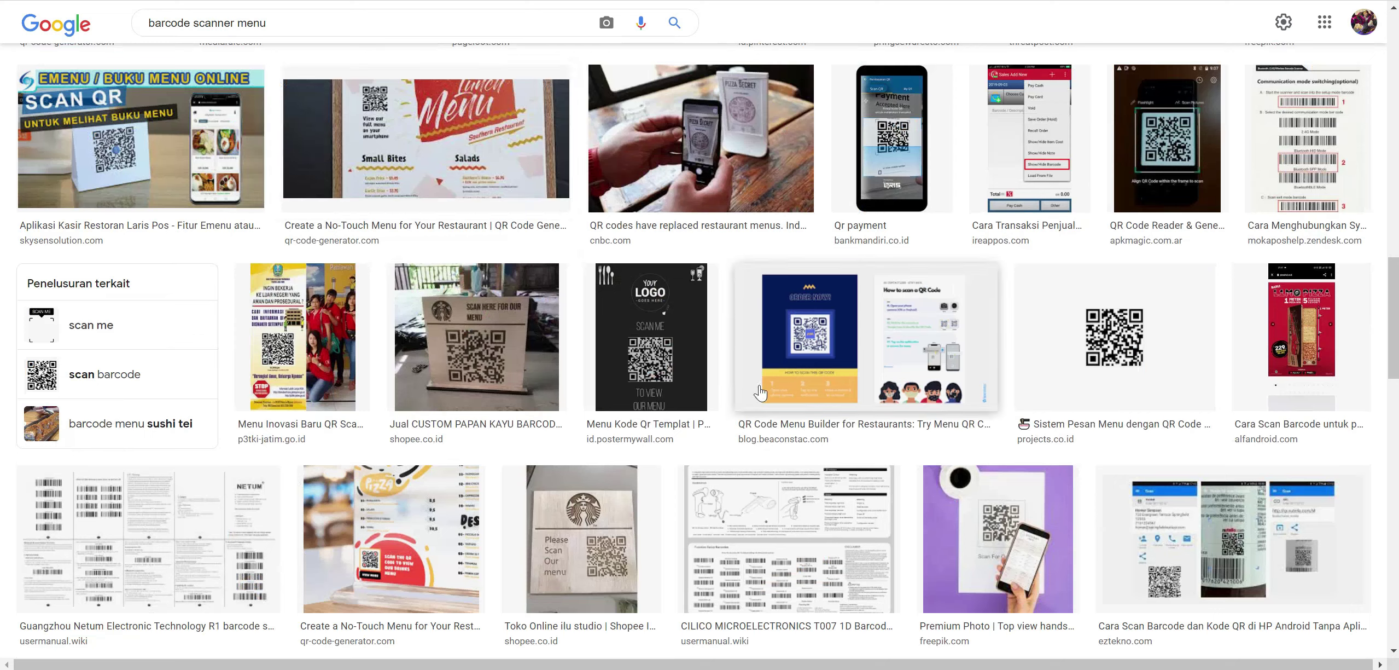
pyautogui.scroll(-9, 551, 368)
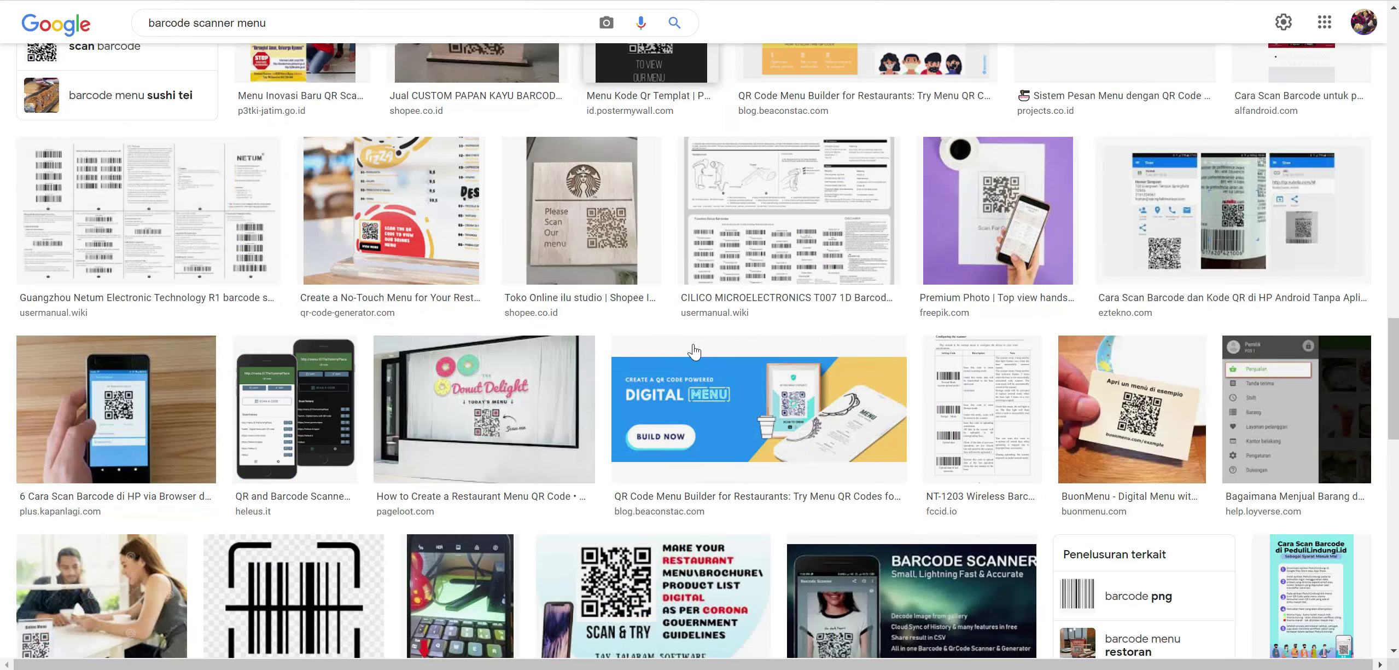
pyautogui.scroll(-6, 695, 349)
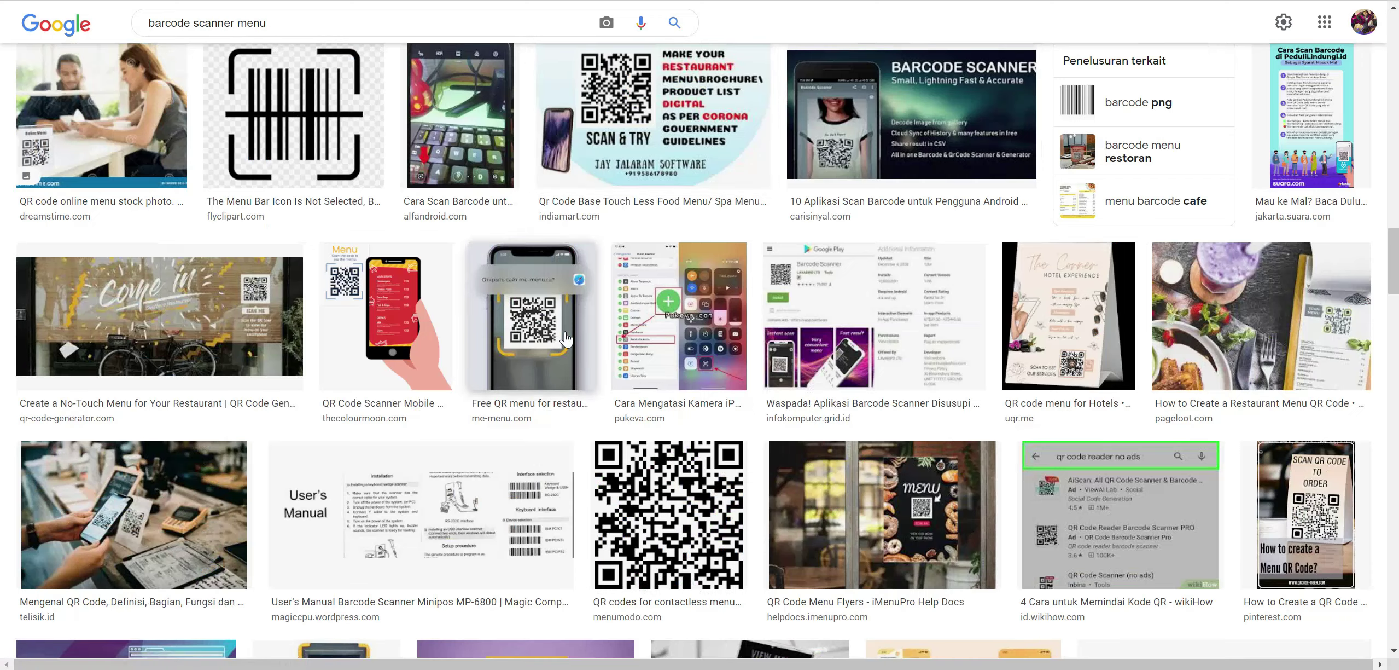
pyautogui.scroll(-3, 514, 212)
pyautogui.scroll(5, 529, 206)
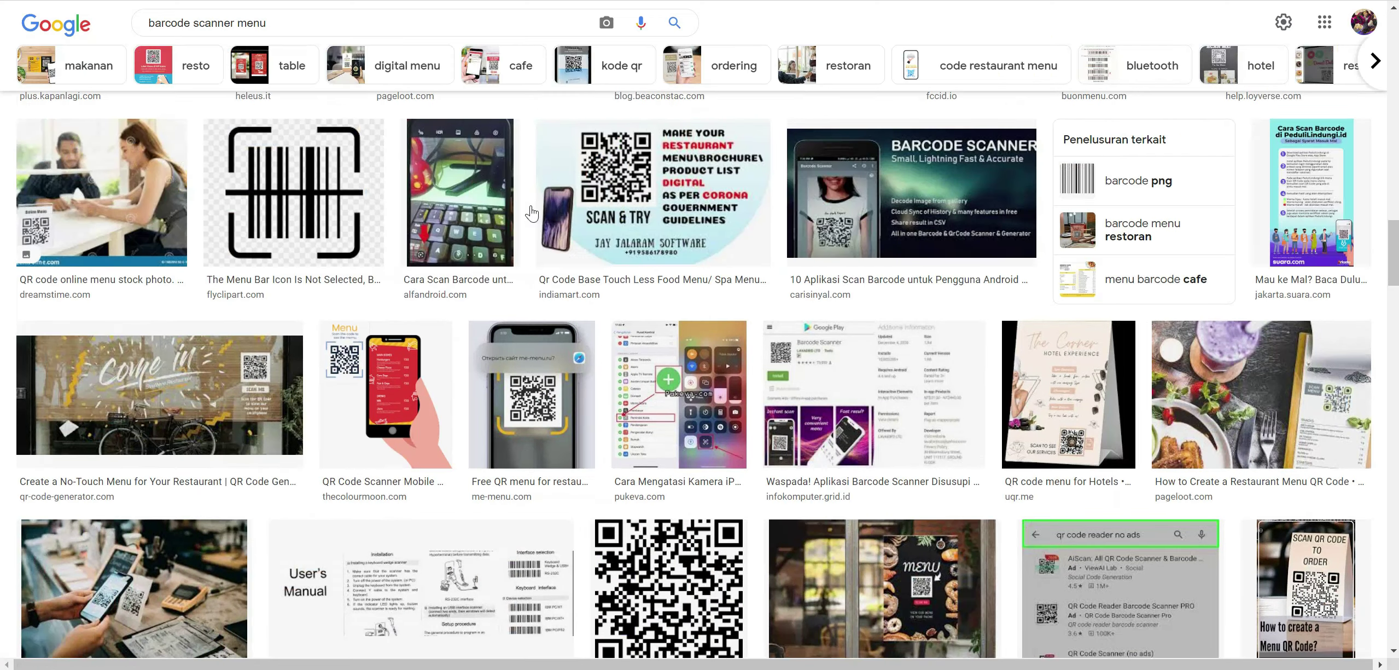
pyautogui.scroll(-9, 655, 222)
pyautogui.scroll(20, 655, 221)
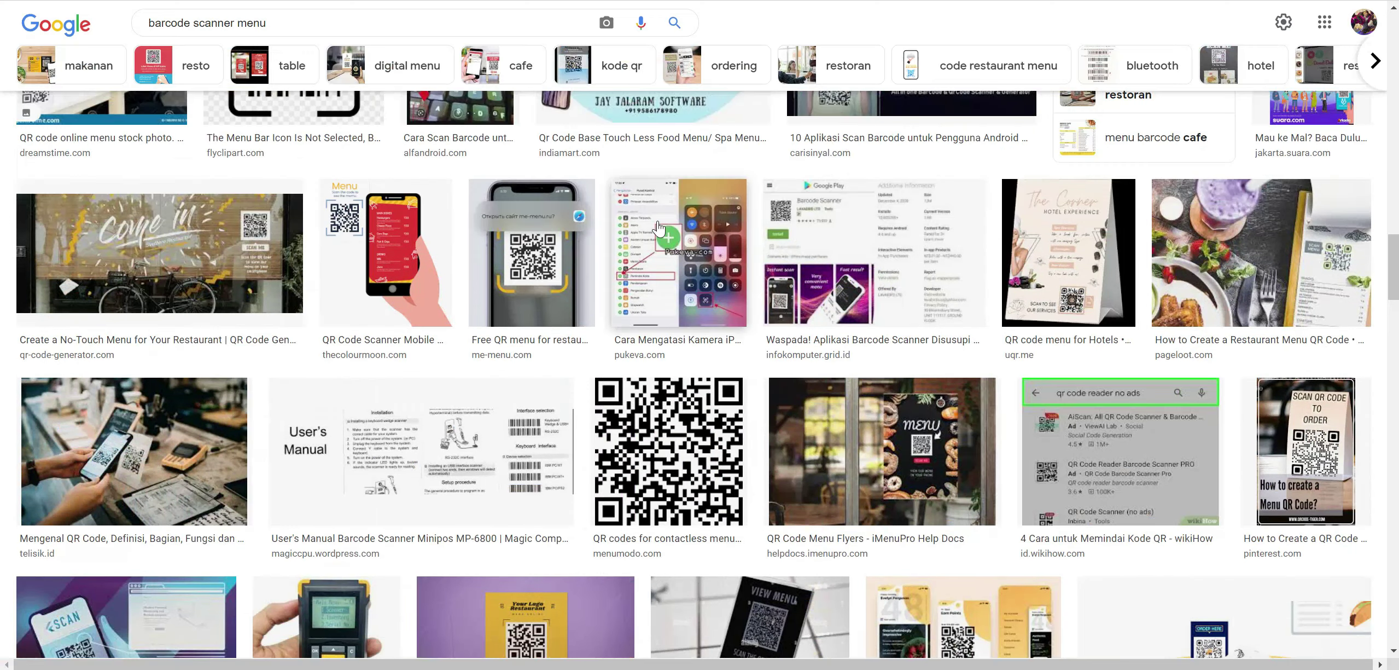
pyautogui.scroll(-10, 593, 416)
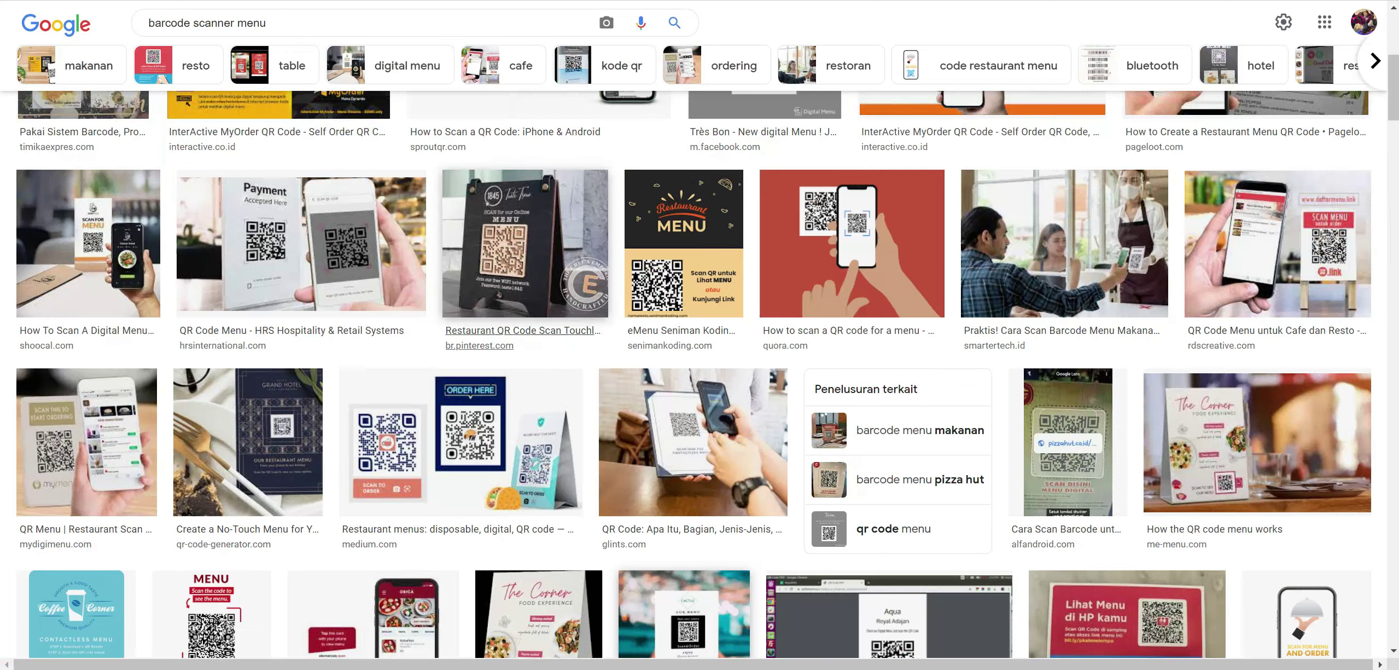
pyautogui.click(770, 298)
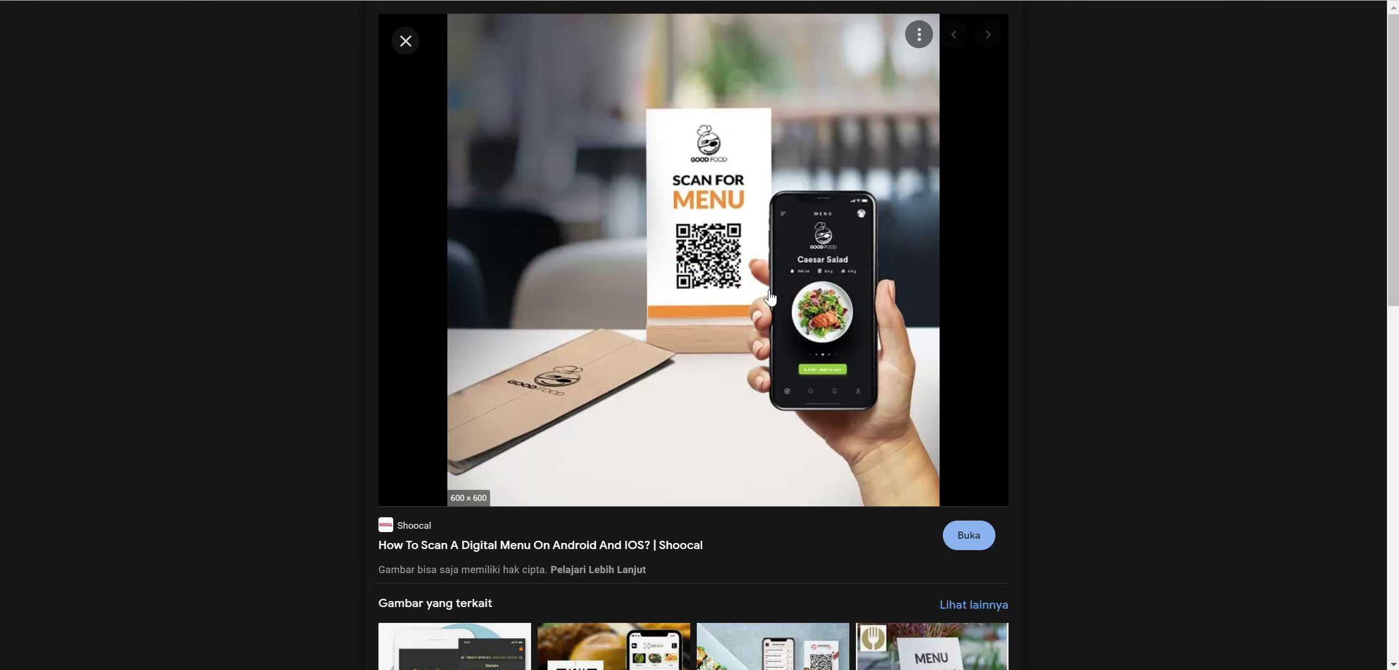
pyautogui.click(625, 50)
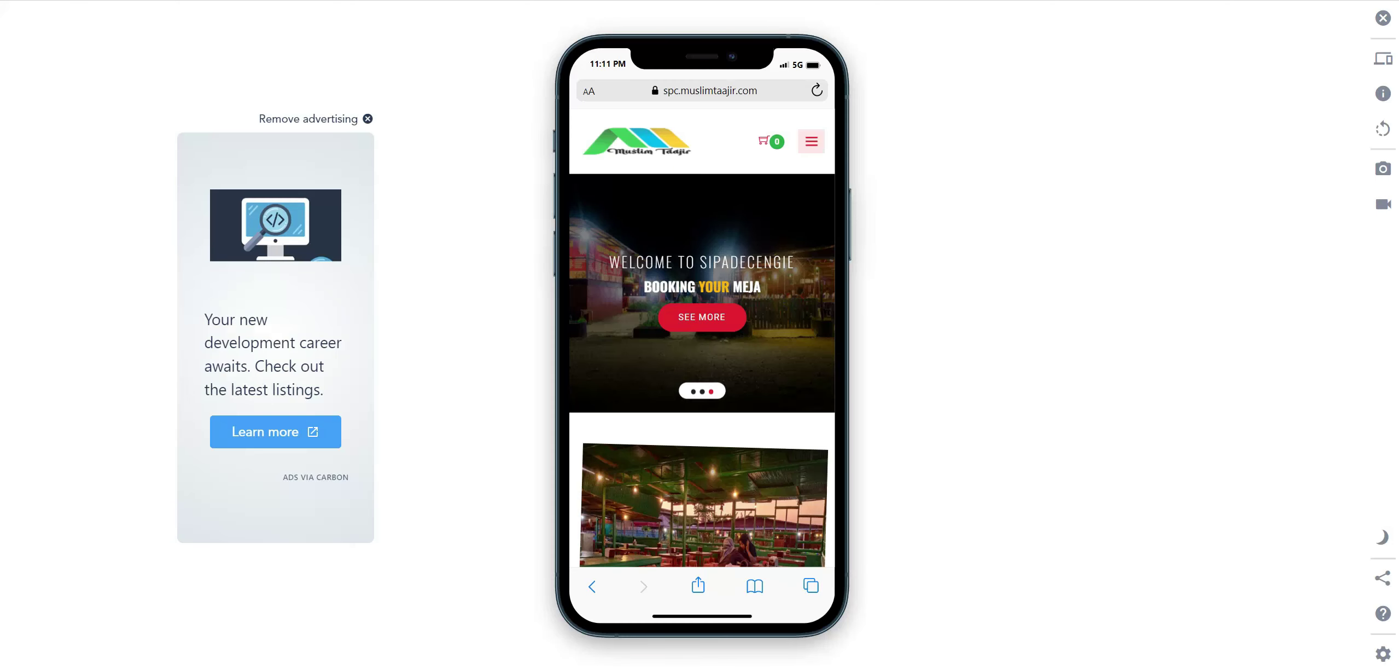
# Go through the site menu to the login page and open the registration form.
pyautogui.click(819, 146)
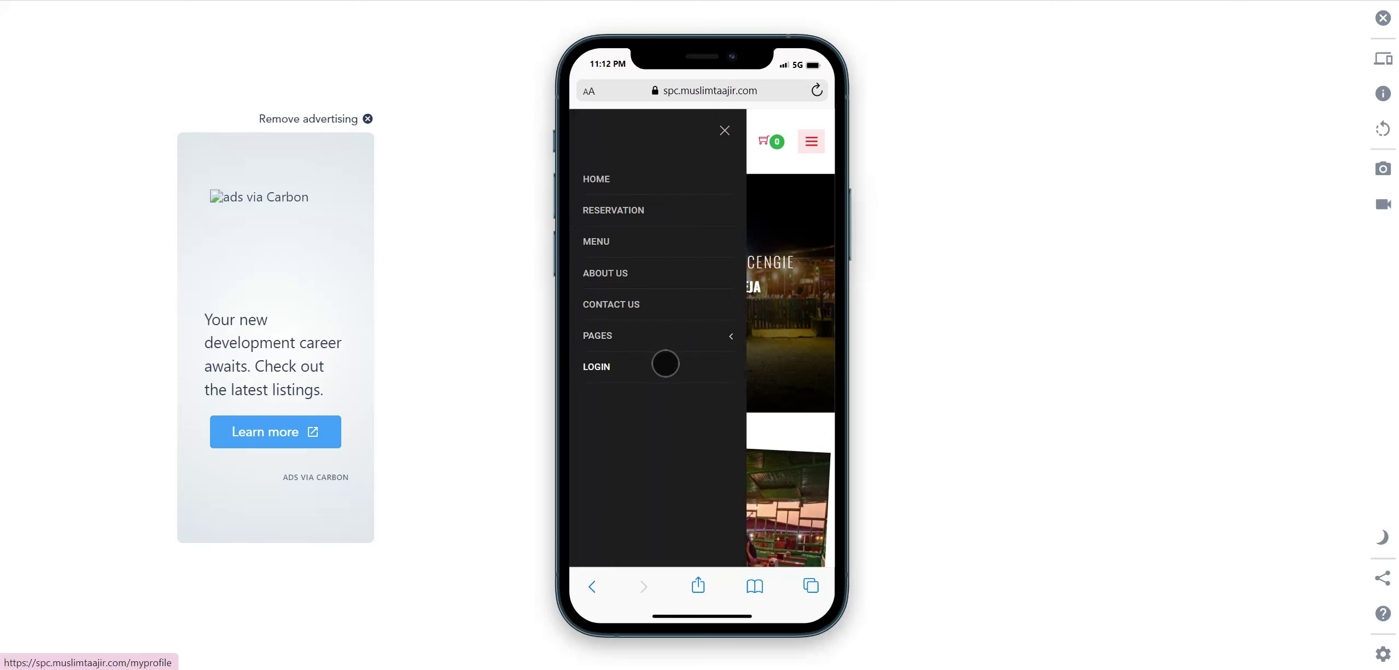
pyautogui.click(739, 290)
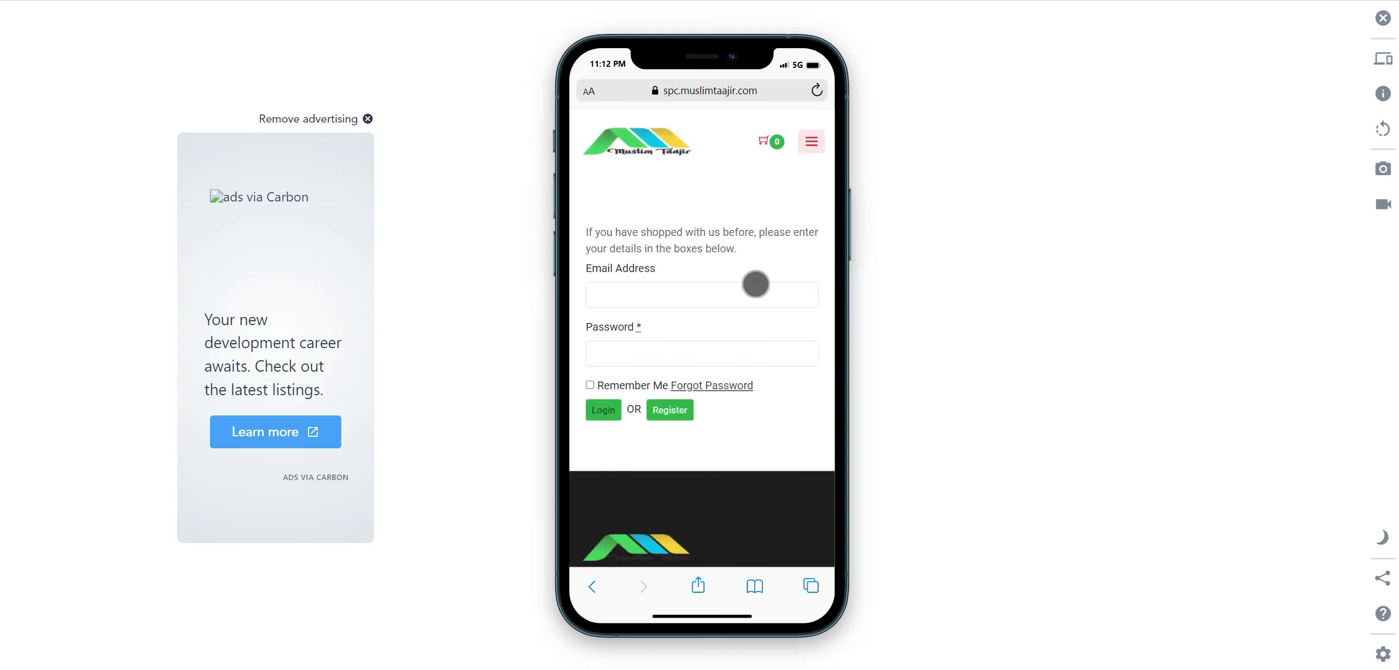
pyautogui.click(677, 411)
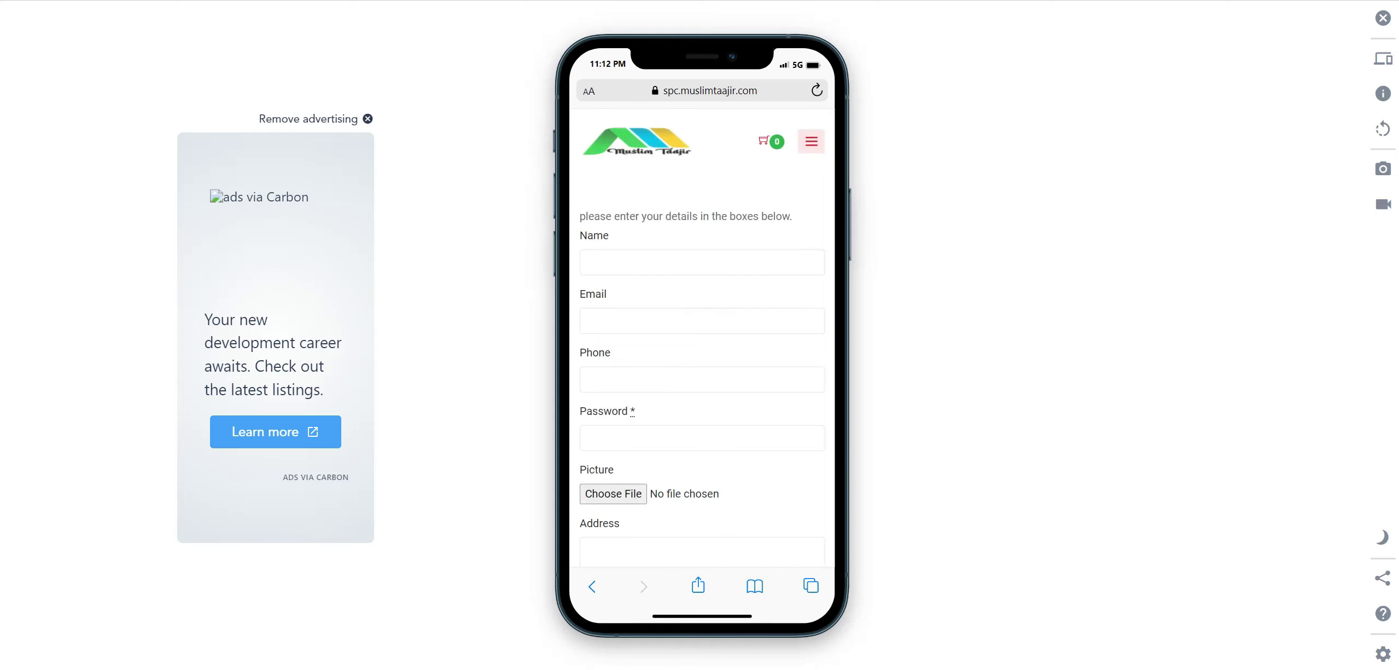
# Fill in the new account's user name, e-mail address and phone number.
pyautogui.click(747, 262)
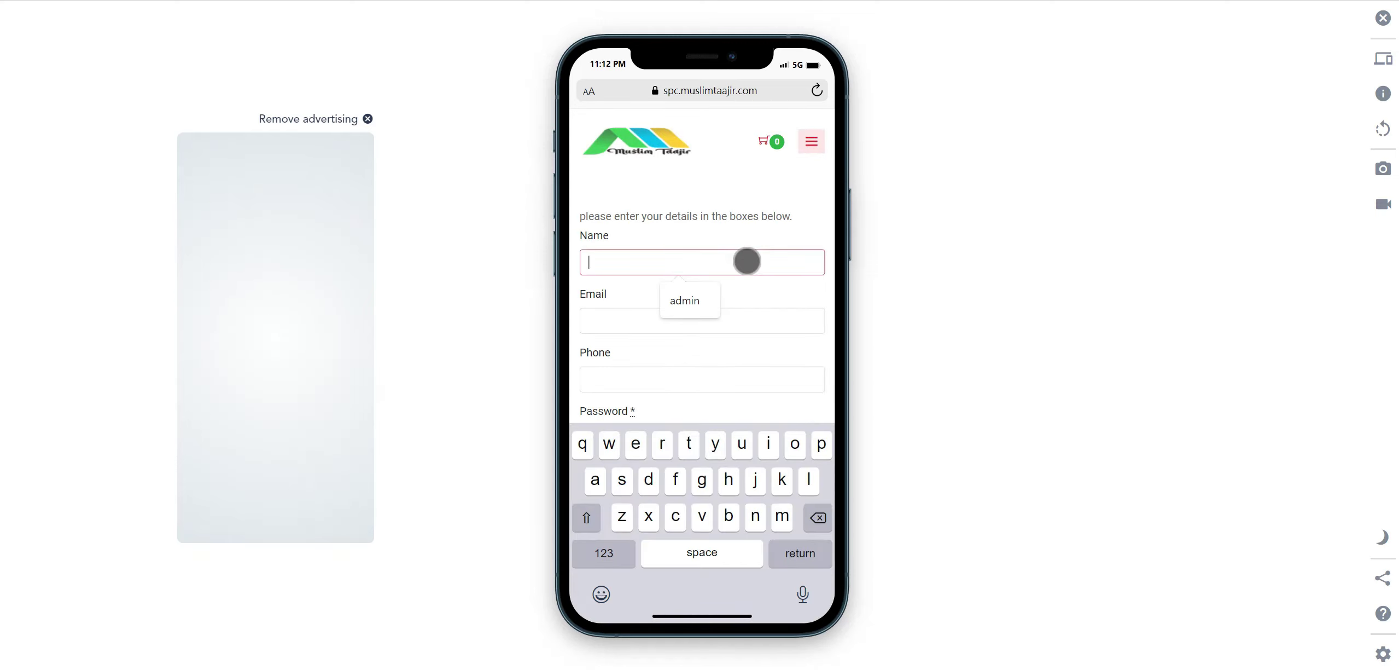
pyautogui.write('uthe')
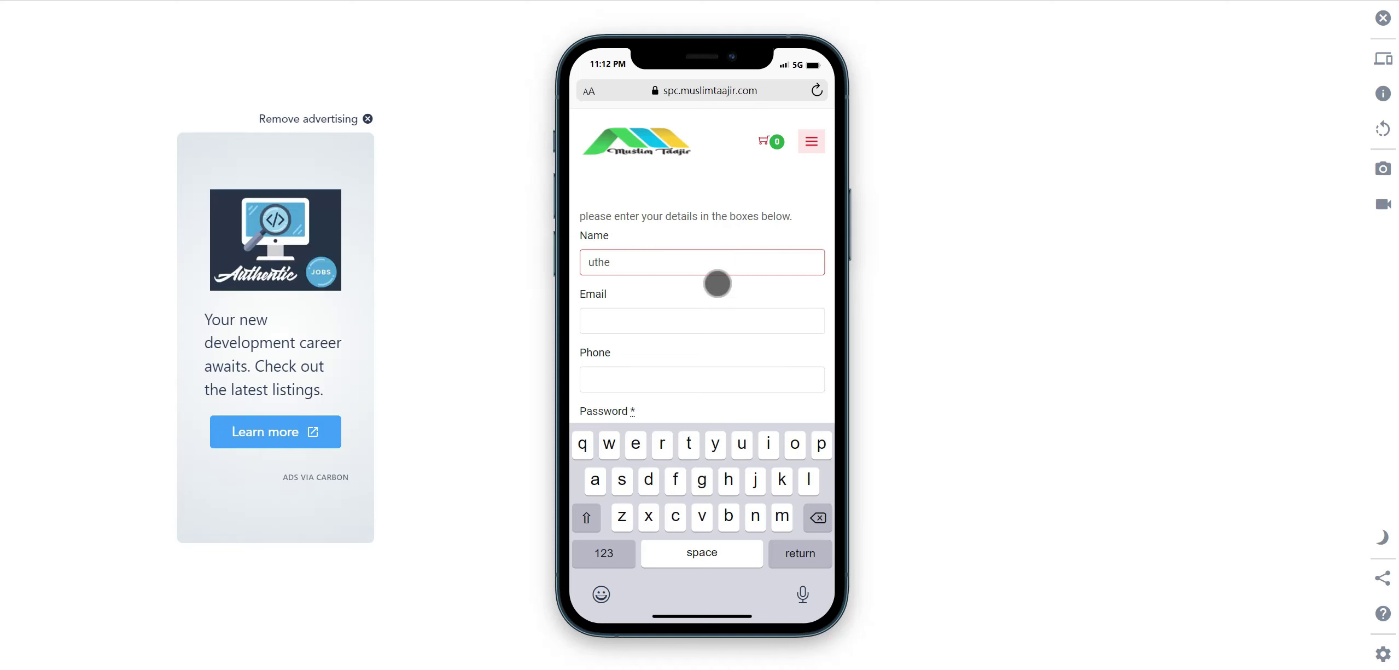
pyautogui.click(693, 325)
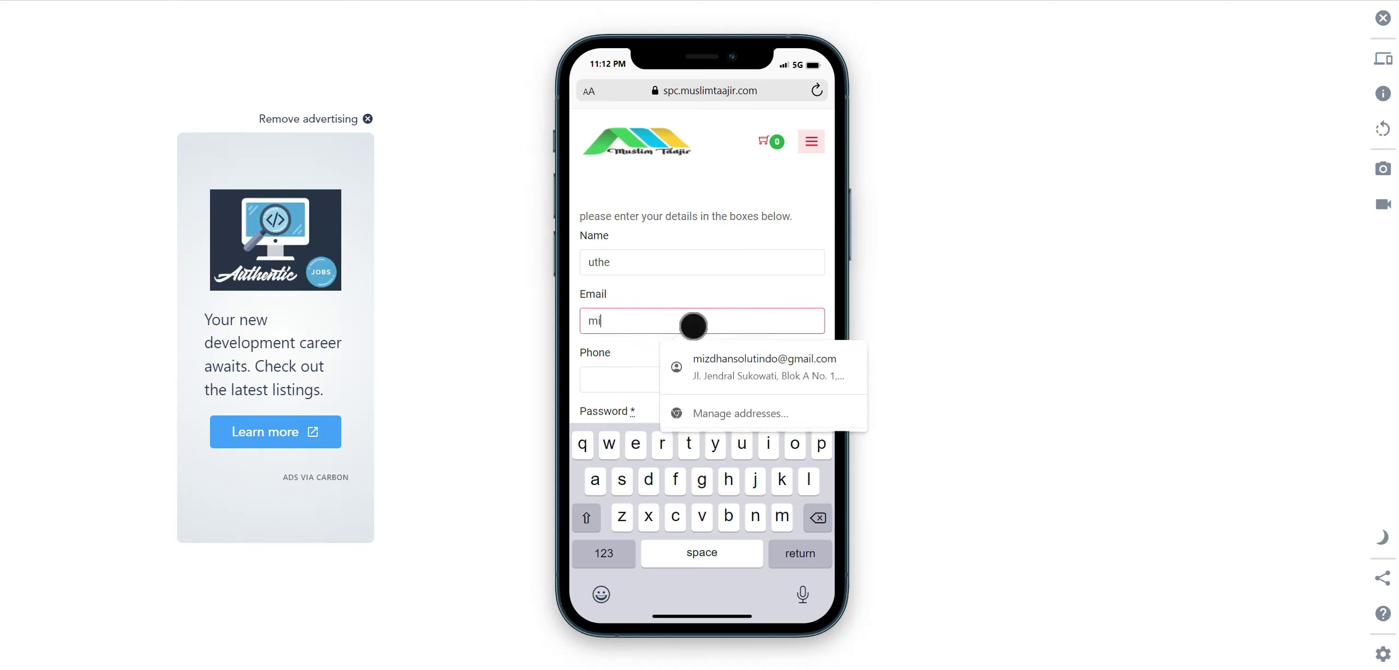
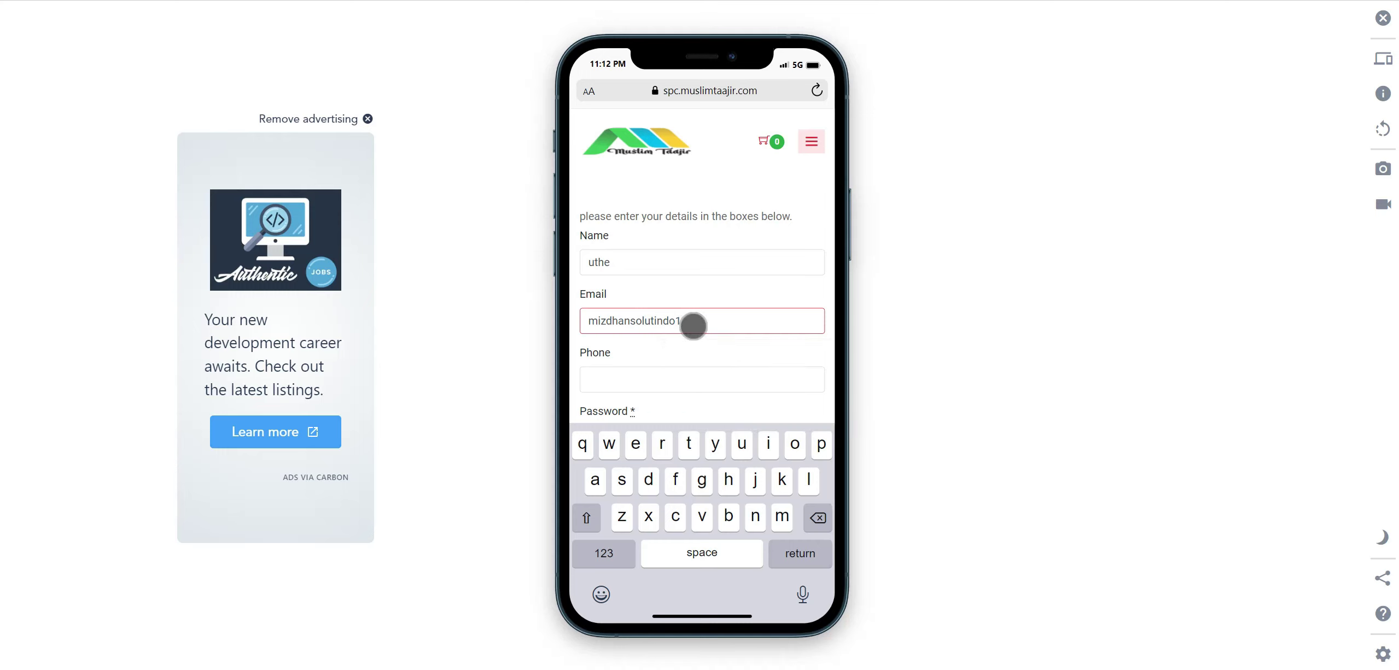
pyautogui.click(676, 380)
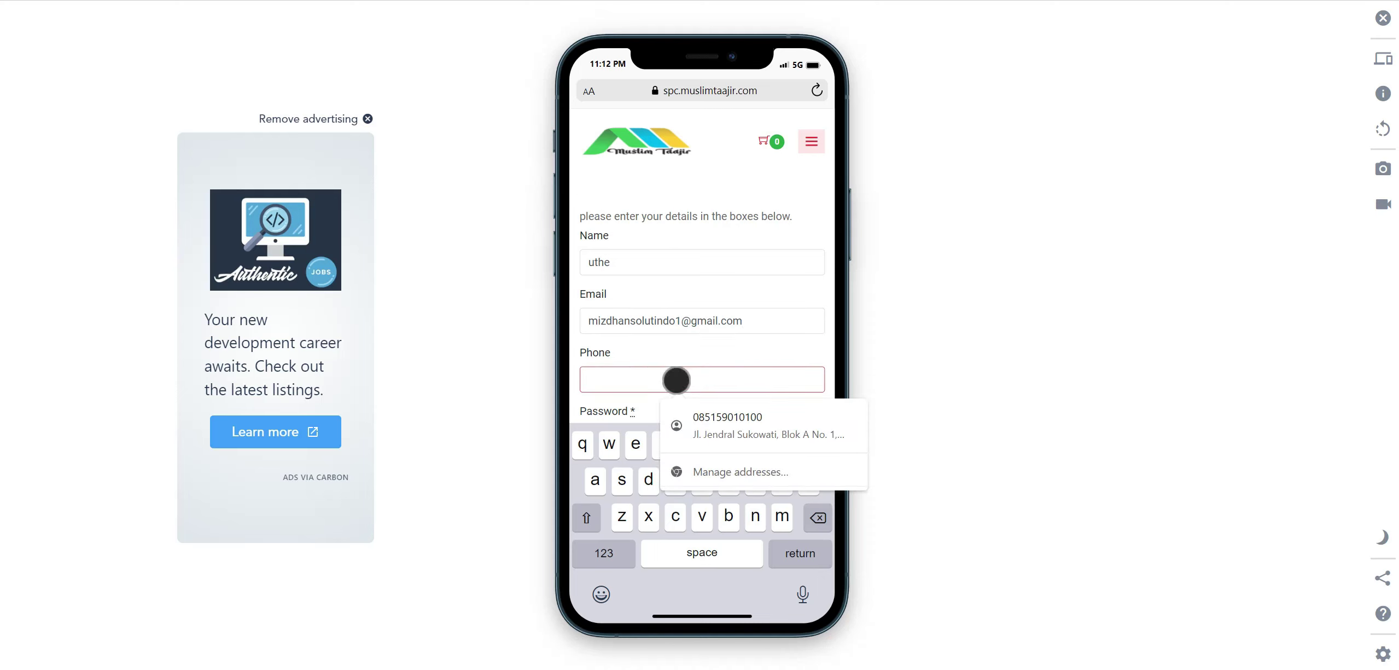
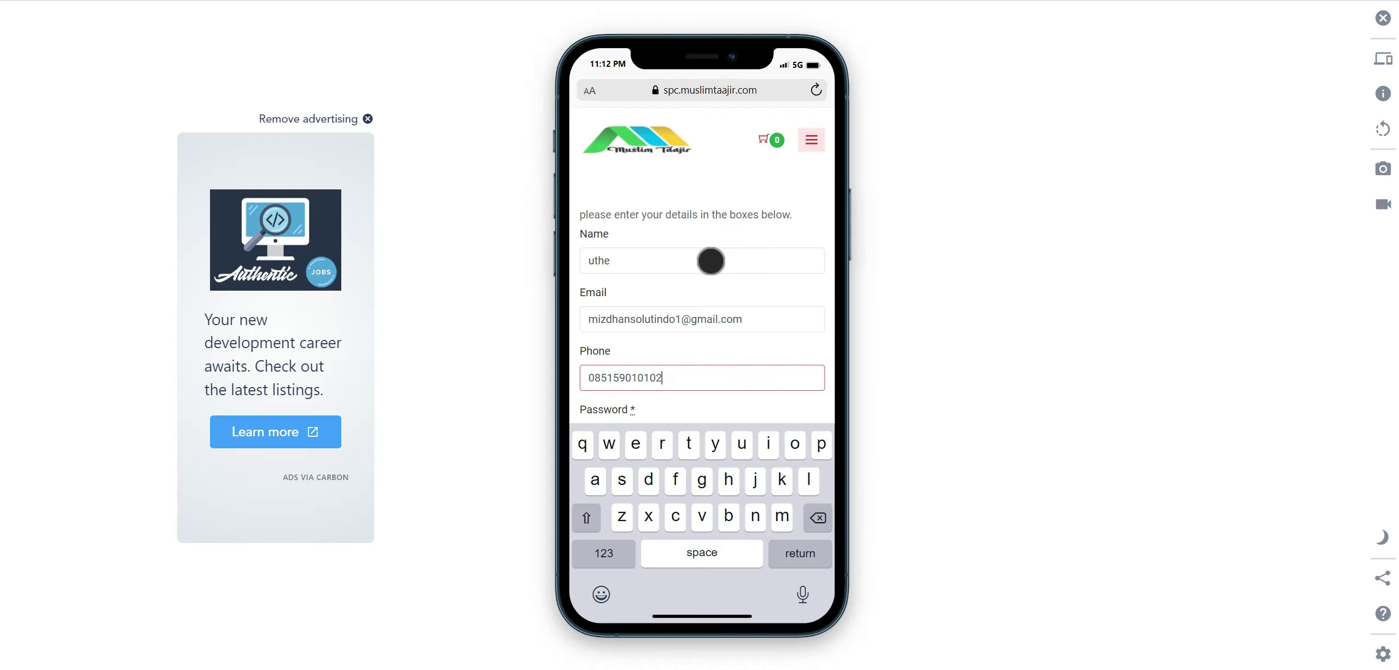
# Enter the account password, attach Ketahui-Fakta-Es-Teh-Manis.jpg, and autofill the address from a saved suggestion.
pyautogui.scroll(-4, 711, 261)
pyautogui.click(645, 215)
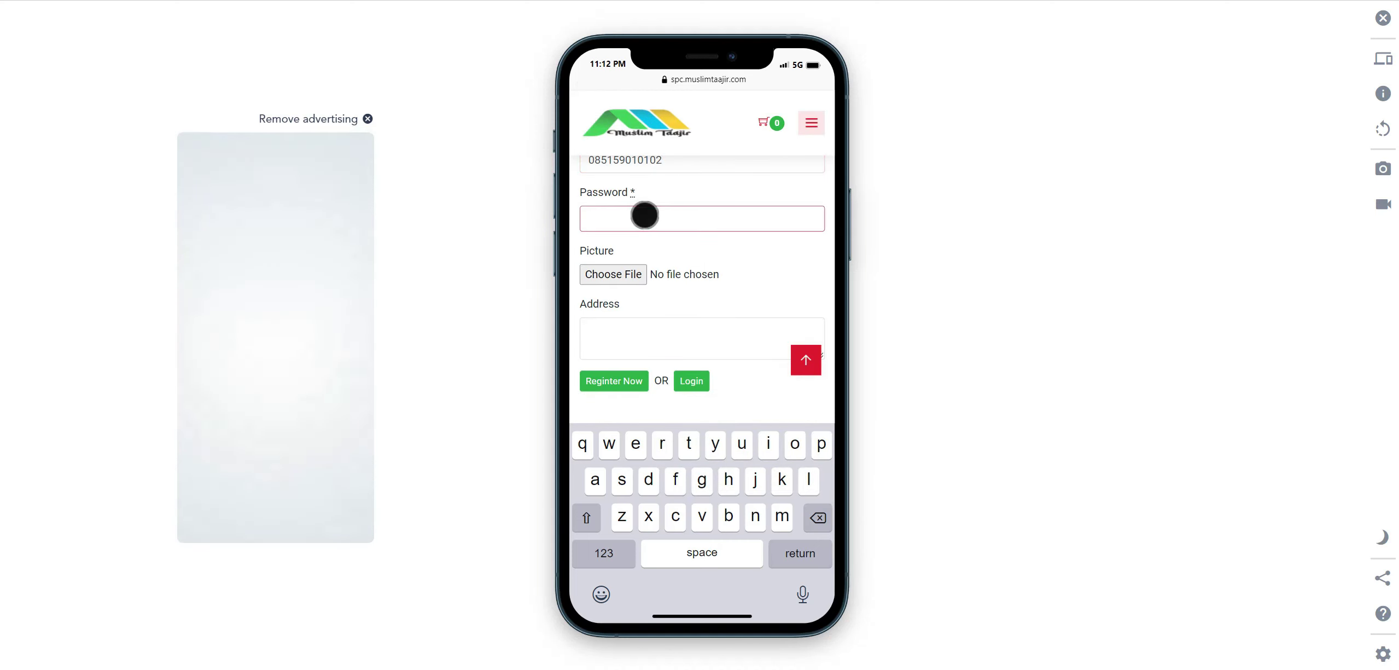
pyautogui.write('123456')
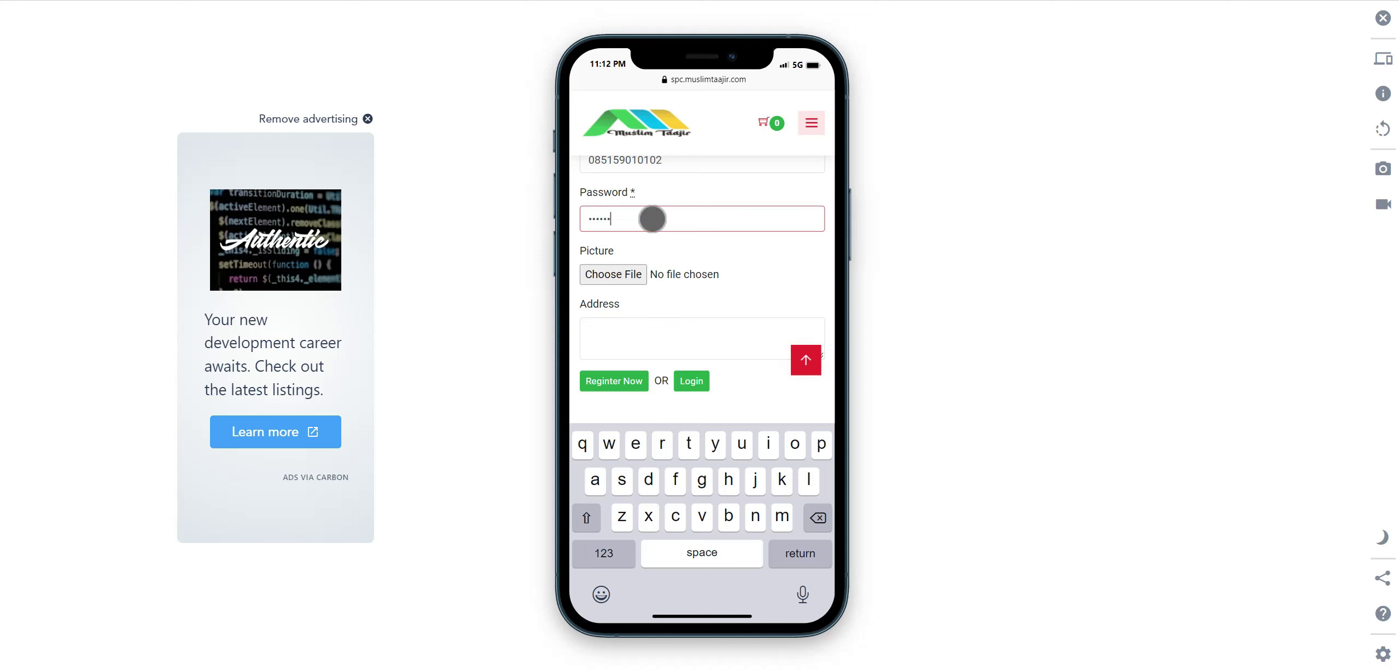
pyautogui.click(638, 282)
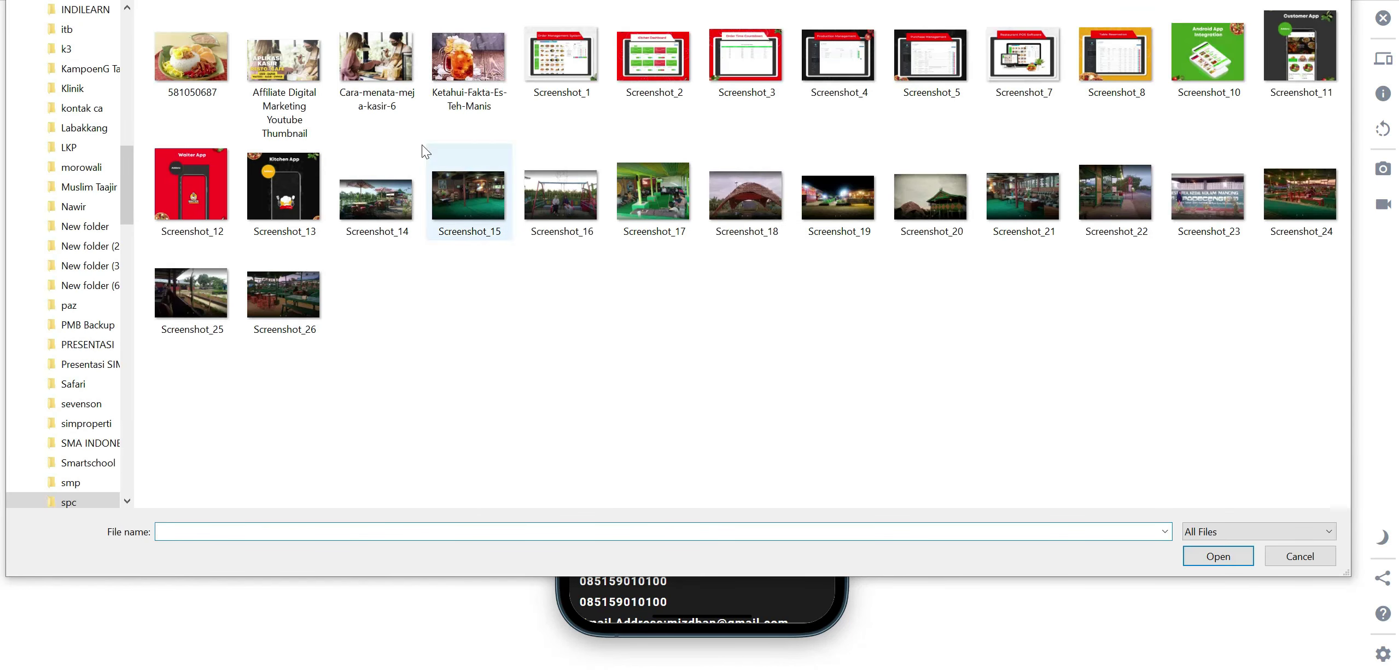
pyautogui.doubleClick(461, 79)
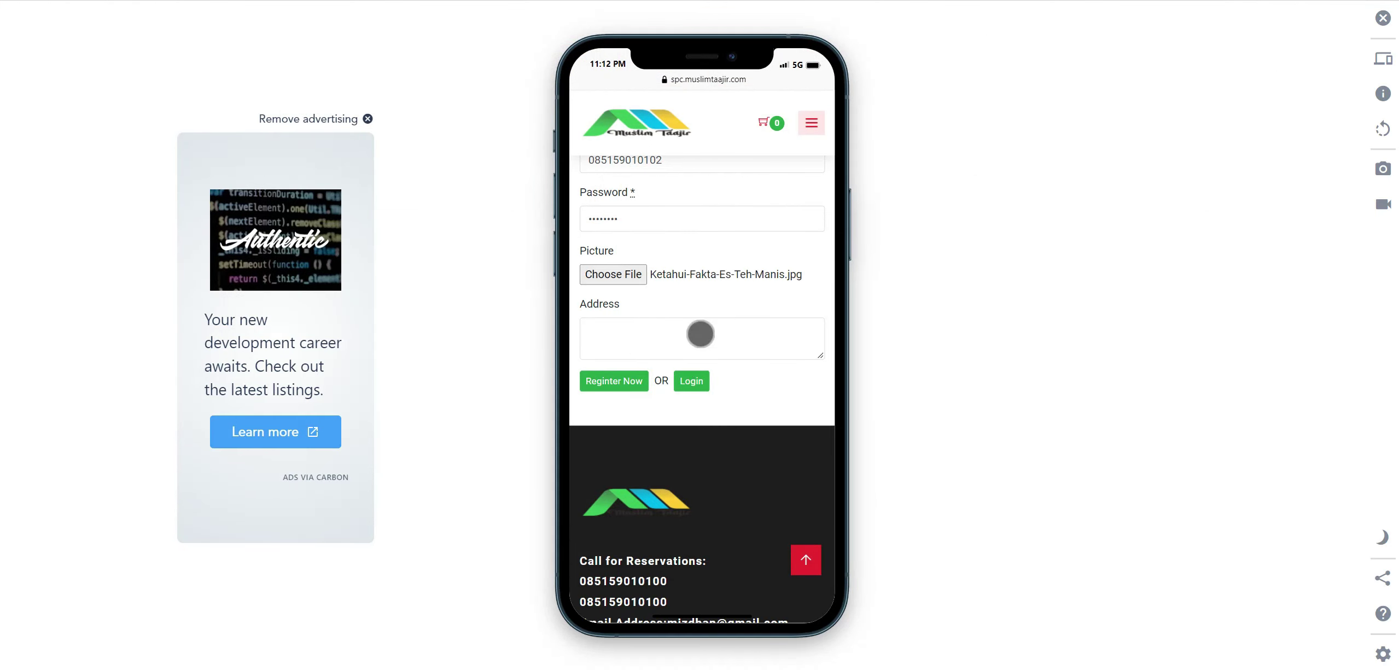
pyautogui.click(680, 337)
pyautogui.click(698, 379)
pyautogui.click(618, 381)
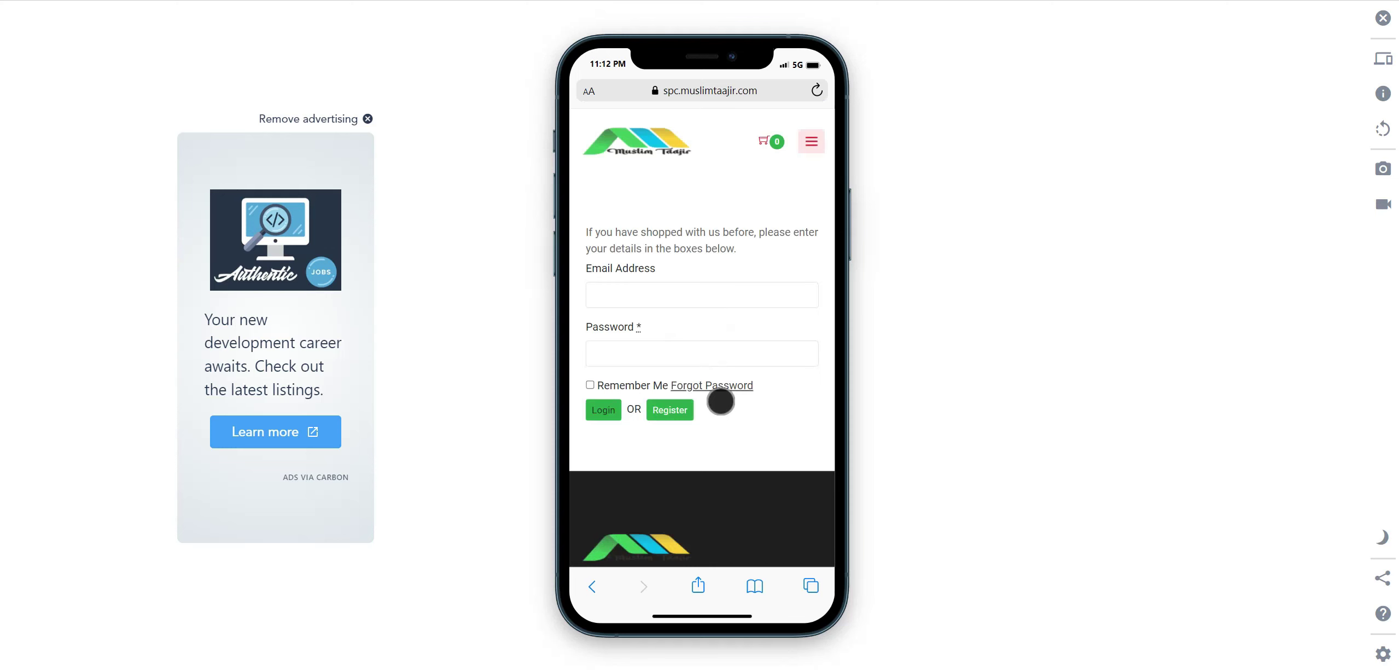
# Log in with the saved e-mail suggestion and the password, with Remember Me ticked.
pyautogui.click(648, 296)
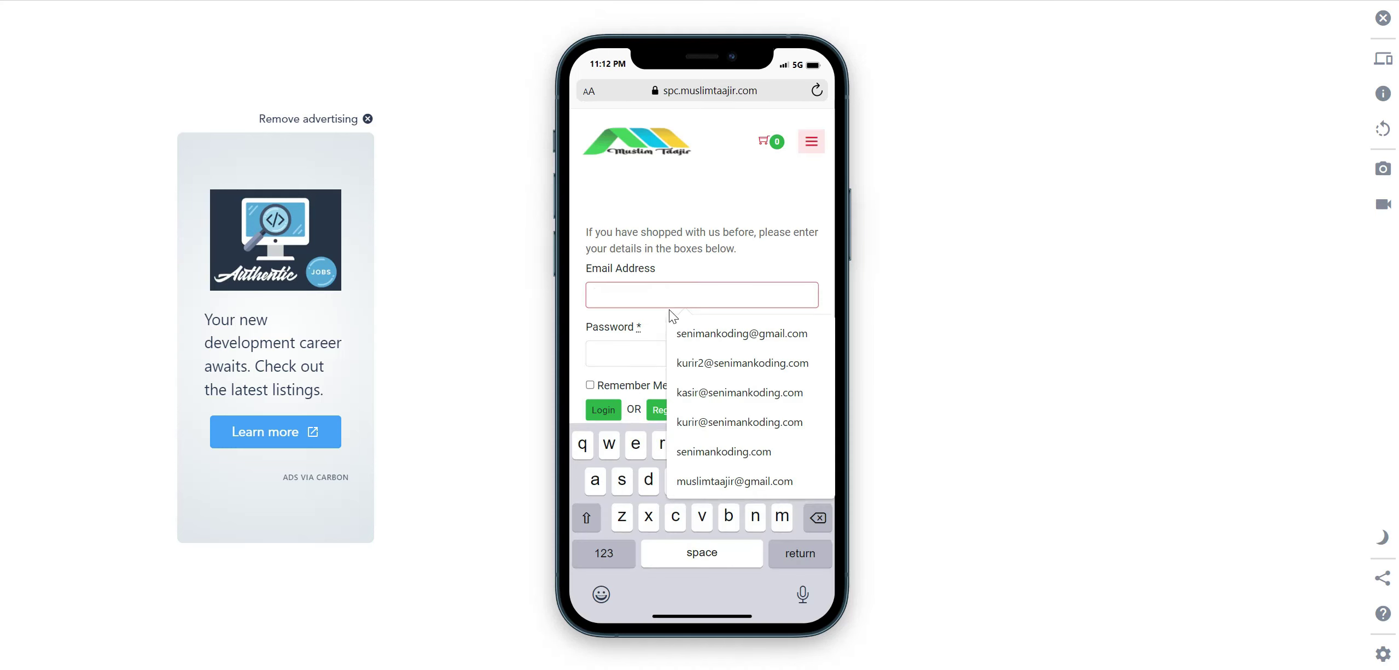
pyautogui.click(669, 309)
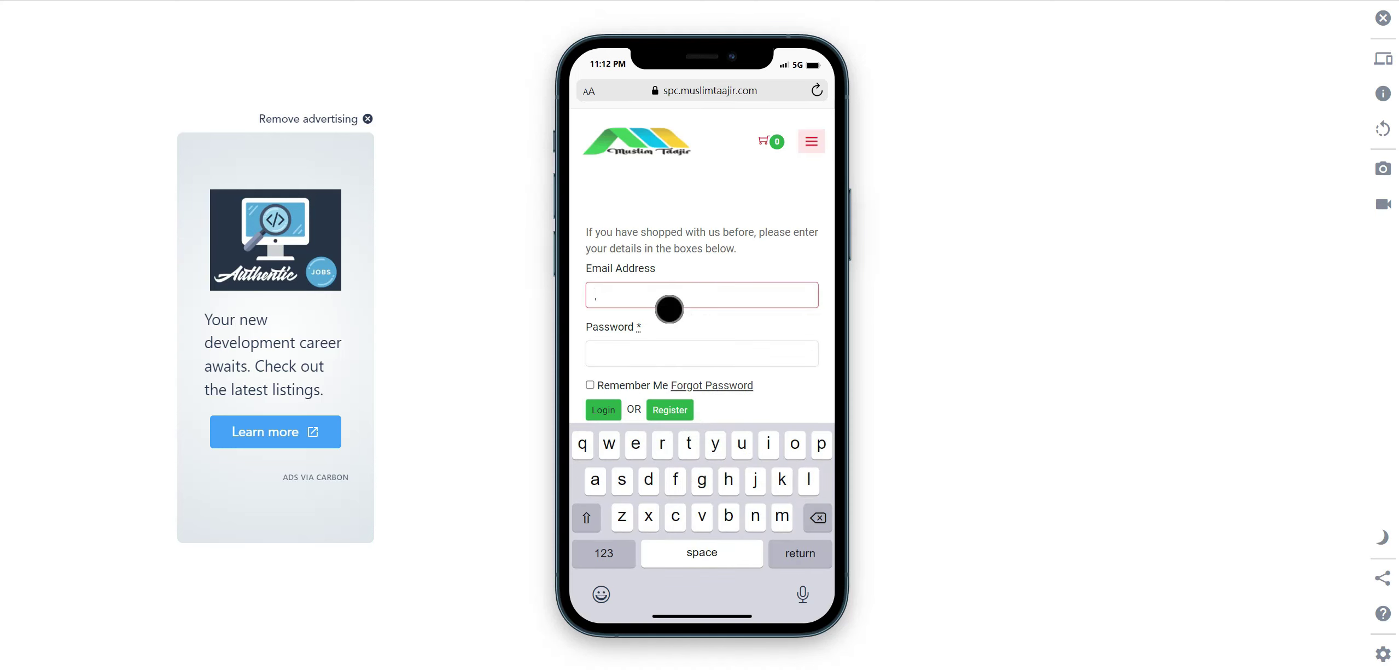
pyautogui.write('m')
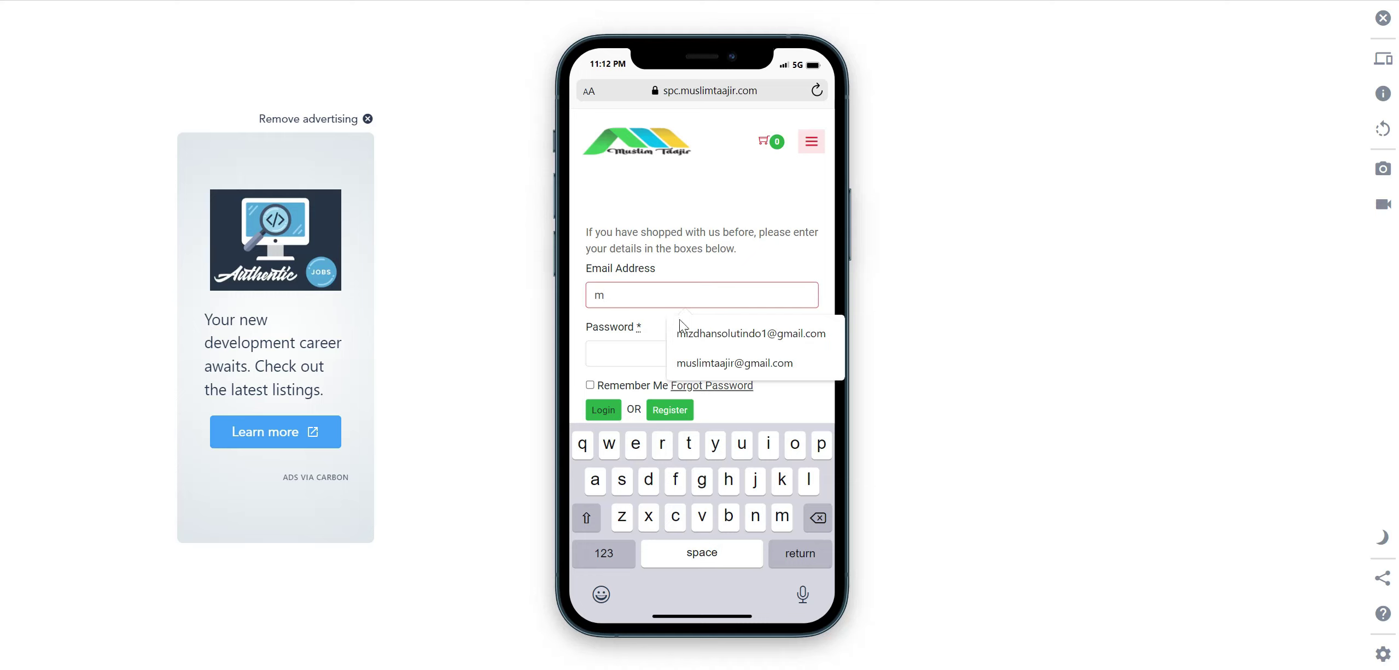
pyautogui.click(679, 321)
pyautogui.click(627, 355)
pyautogui.write('m')
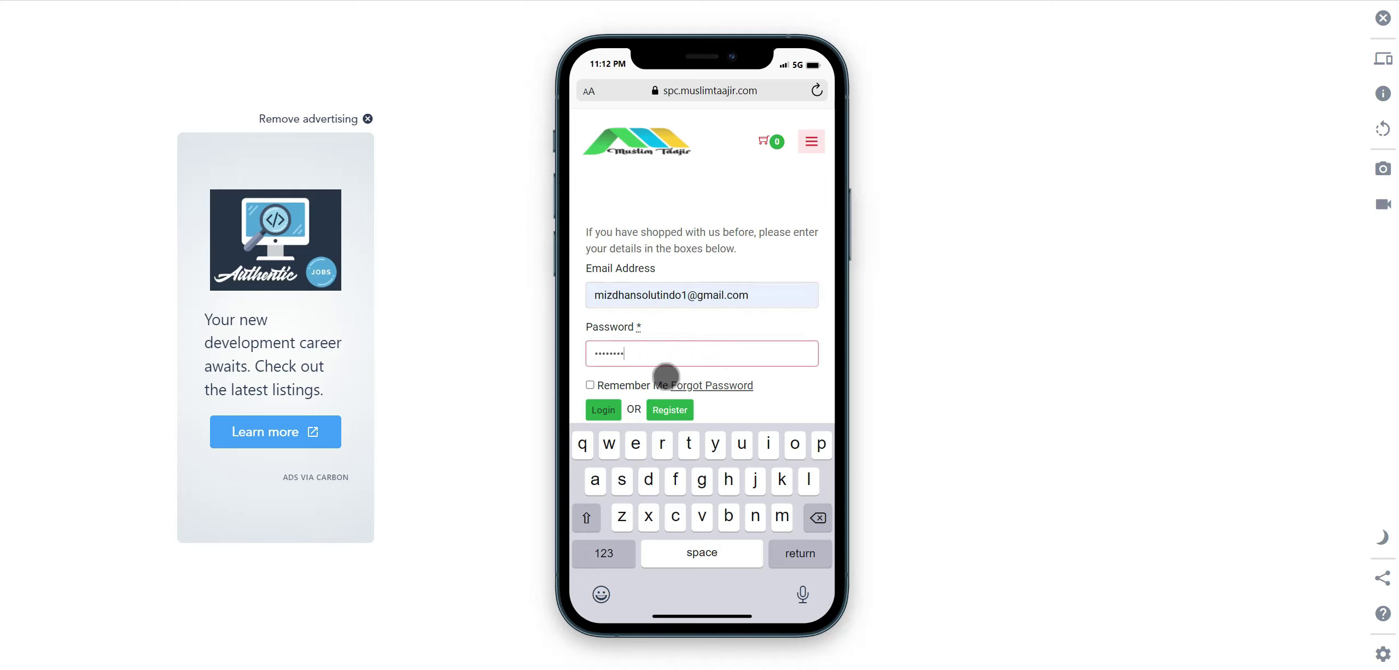
pyautogui.click(590, 384)
pyautogui.scroll(-4, 600, 408)
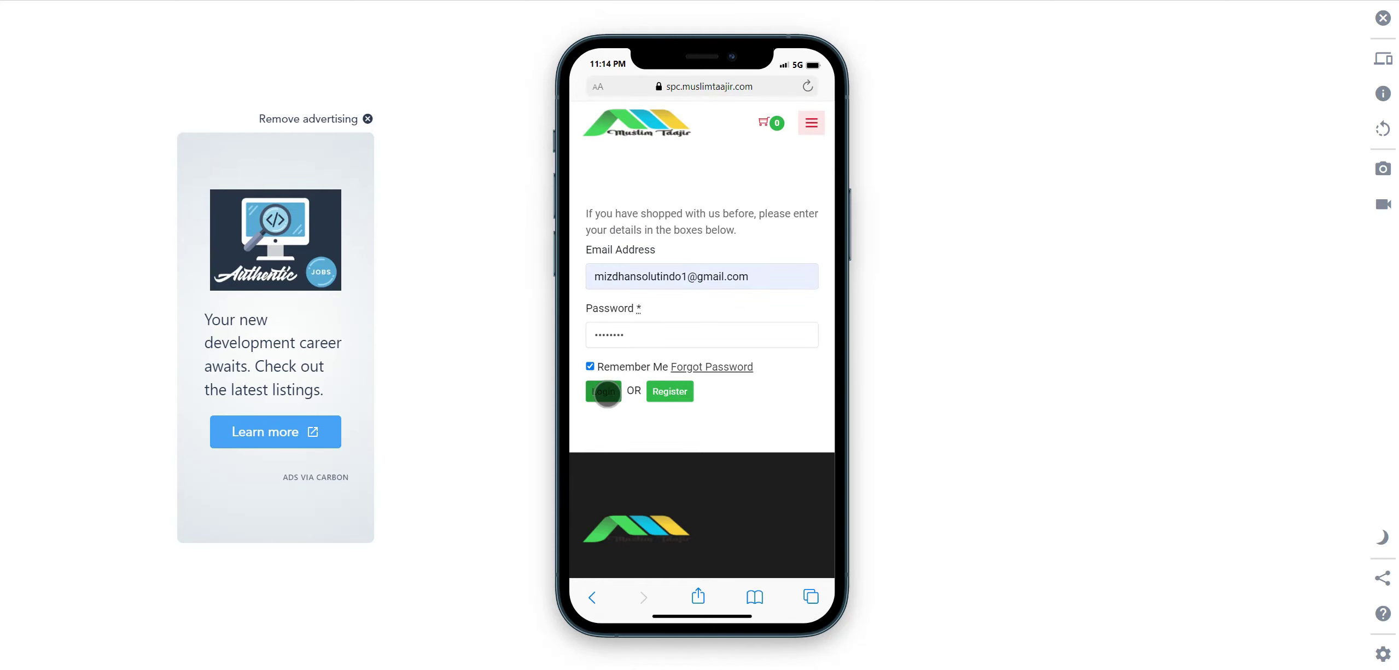
pyautogui.click(603, 390)
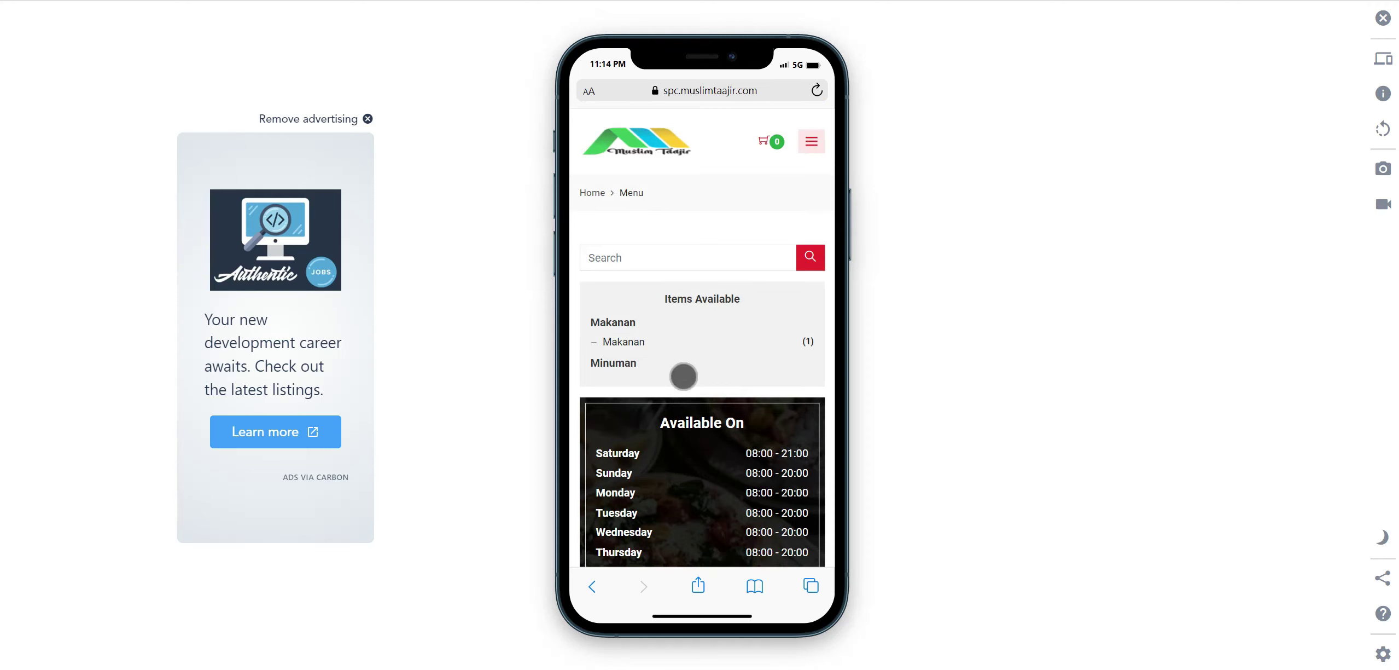
# Add two Nasi Uduk and one Teh Celup to the cart.
pyautogui.scroll(-5, 693, 366)
pyautogui.scroll(-2, 696, 361)
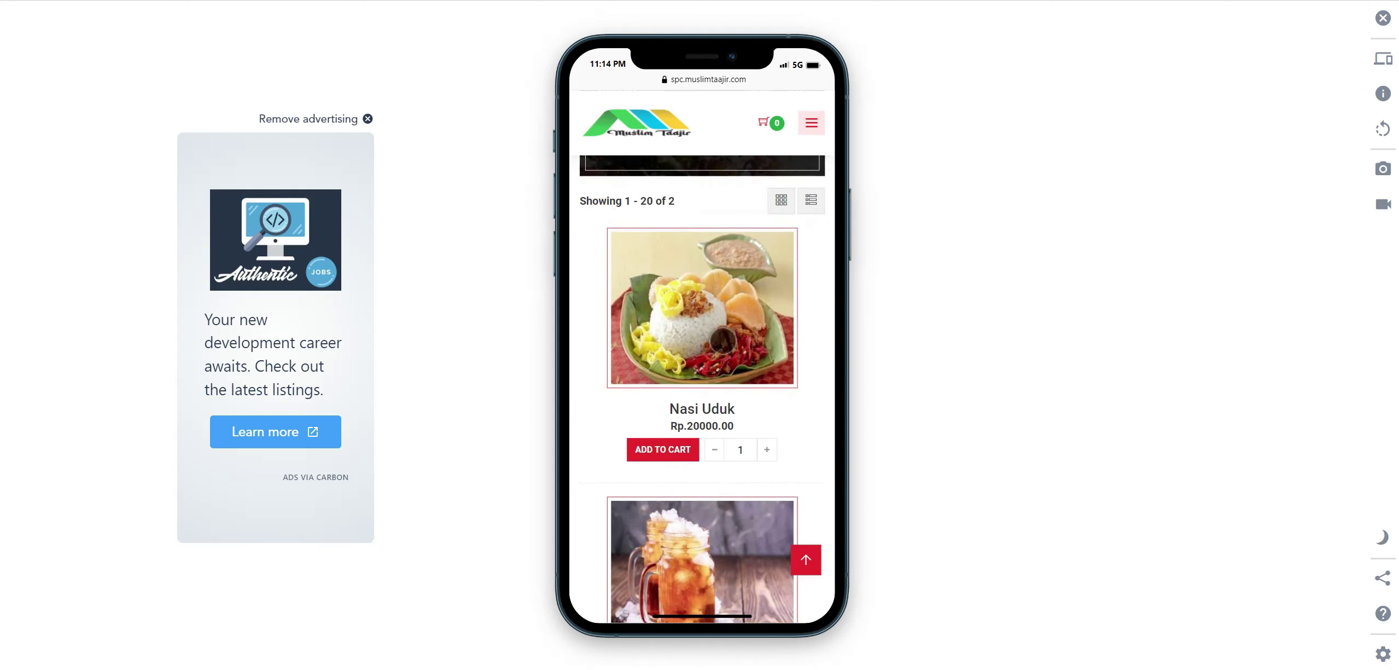
pyautogui.click(766, 375)
pyautogui.scroll(-2, 763, 368)
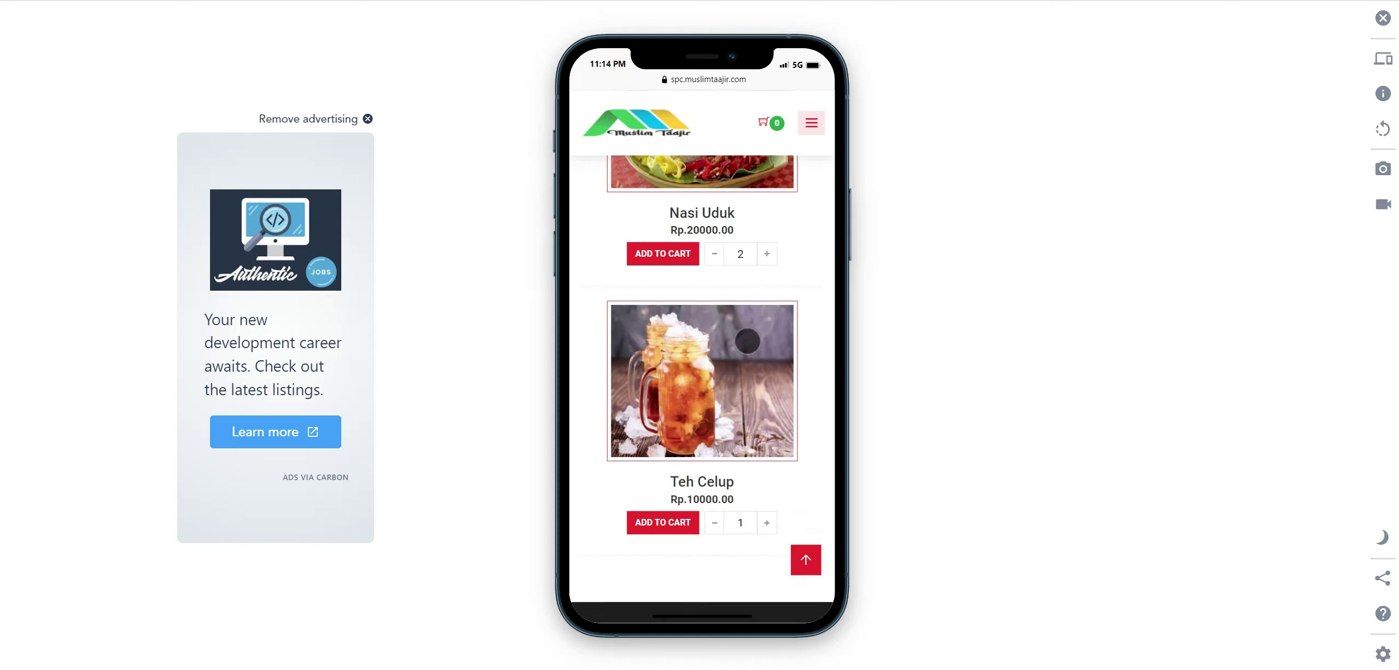
pyautogui.scroll(-3, 736, 402)
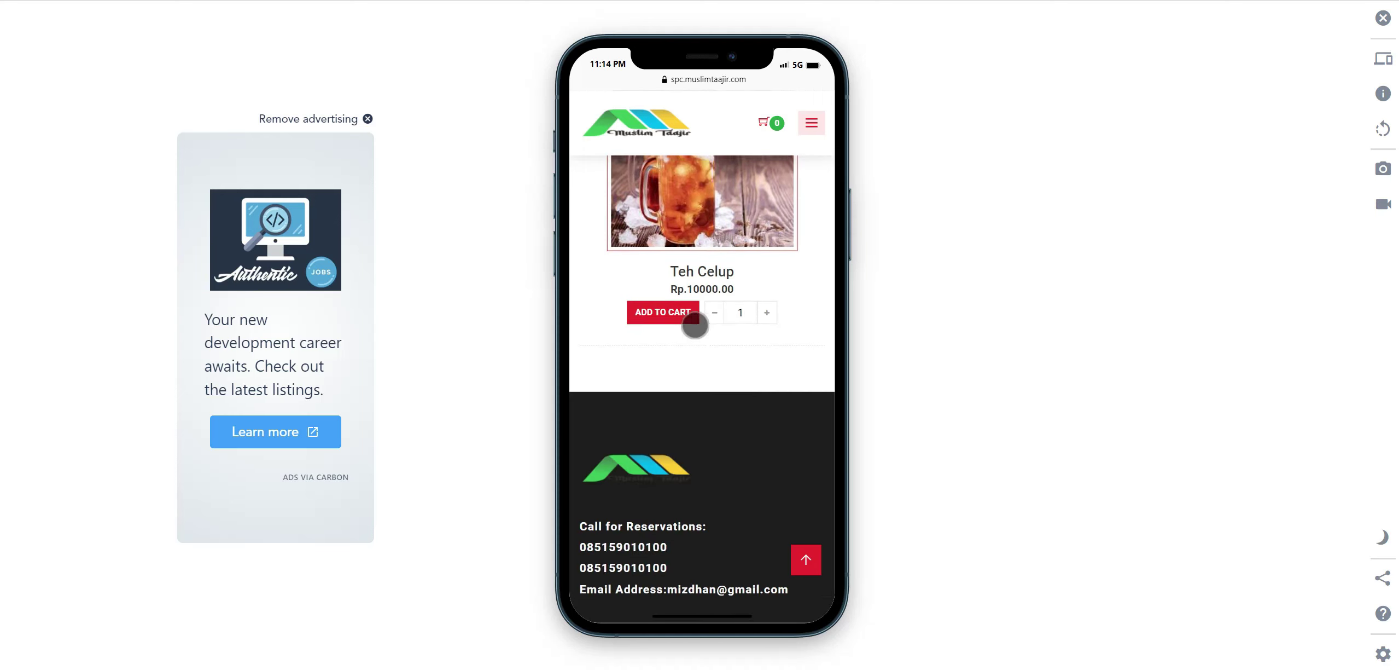
pyautogui.scroll(5, 678, 313)
pyautogui.click(661, 383)
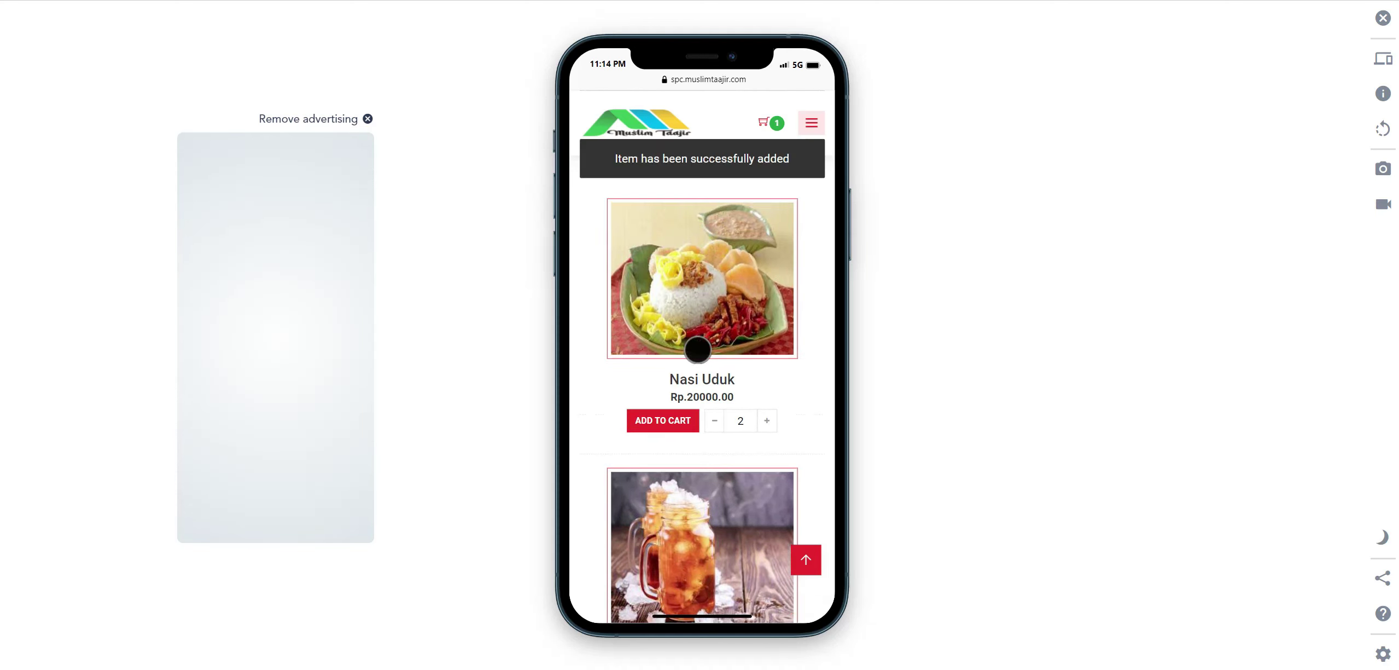
pyautogui.scroll(-4, 698, 349)
pyautogui.click(665, 418)
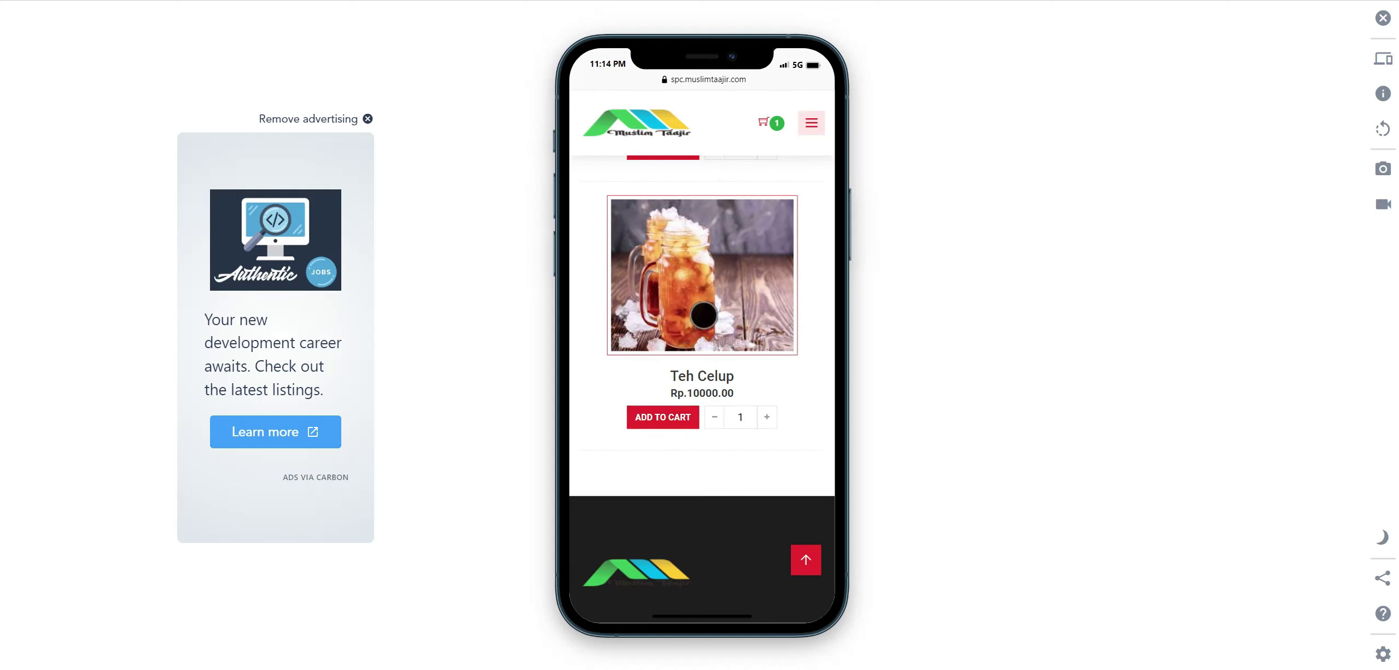
# Open the shopping cart from the site navigation menu.
pyautogui.scroll(5, 703, 315)
pyautogui.click(812, 123)
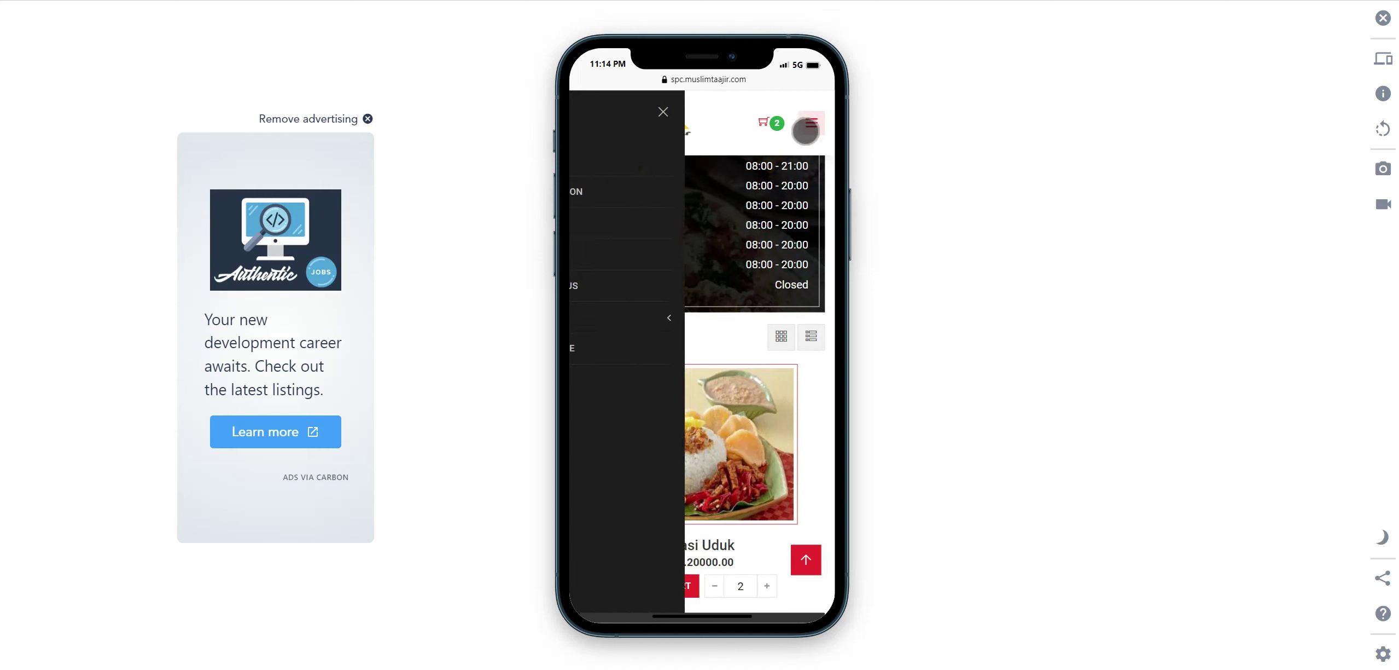
pyautogui.scroll(5, 821, 402)
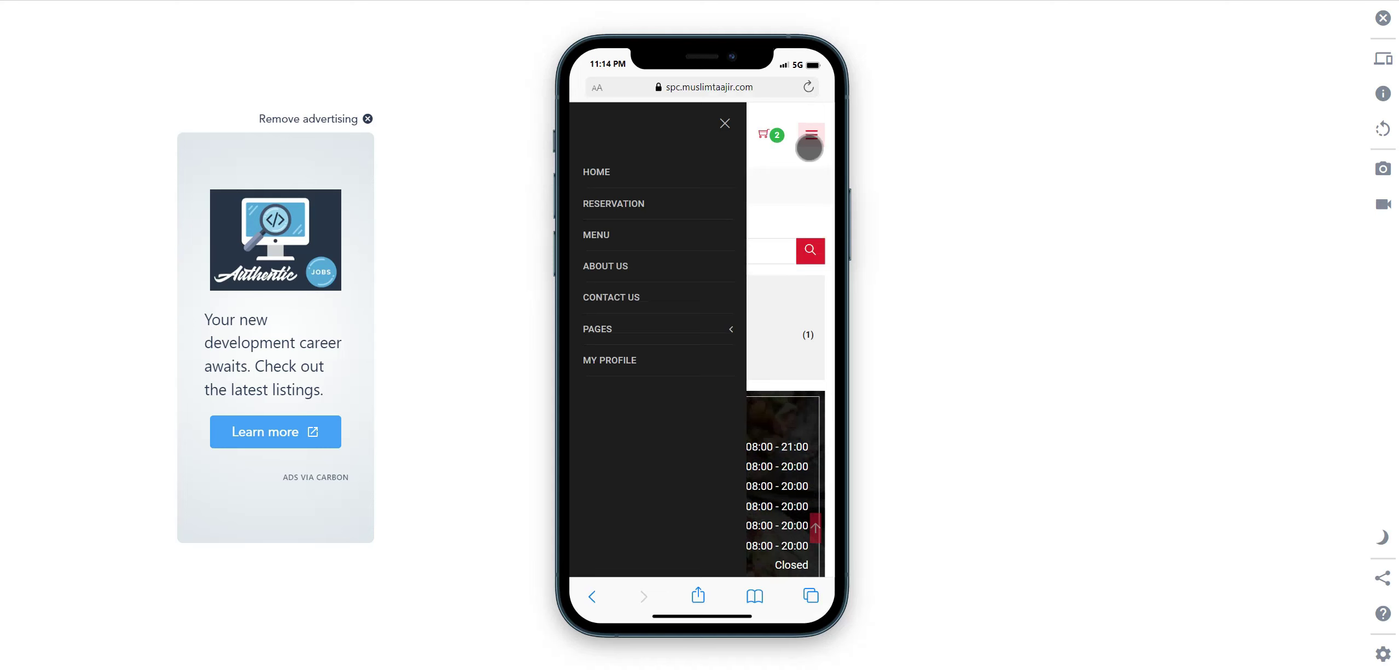
pyautogui.click(768, 141)
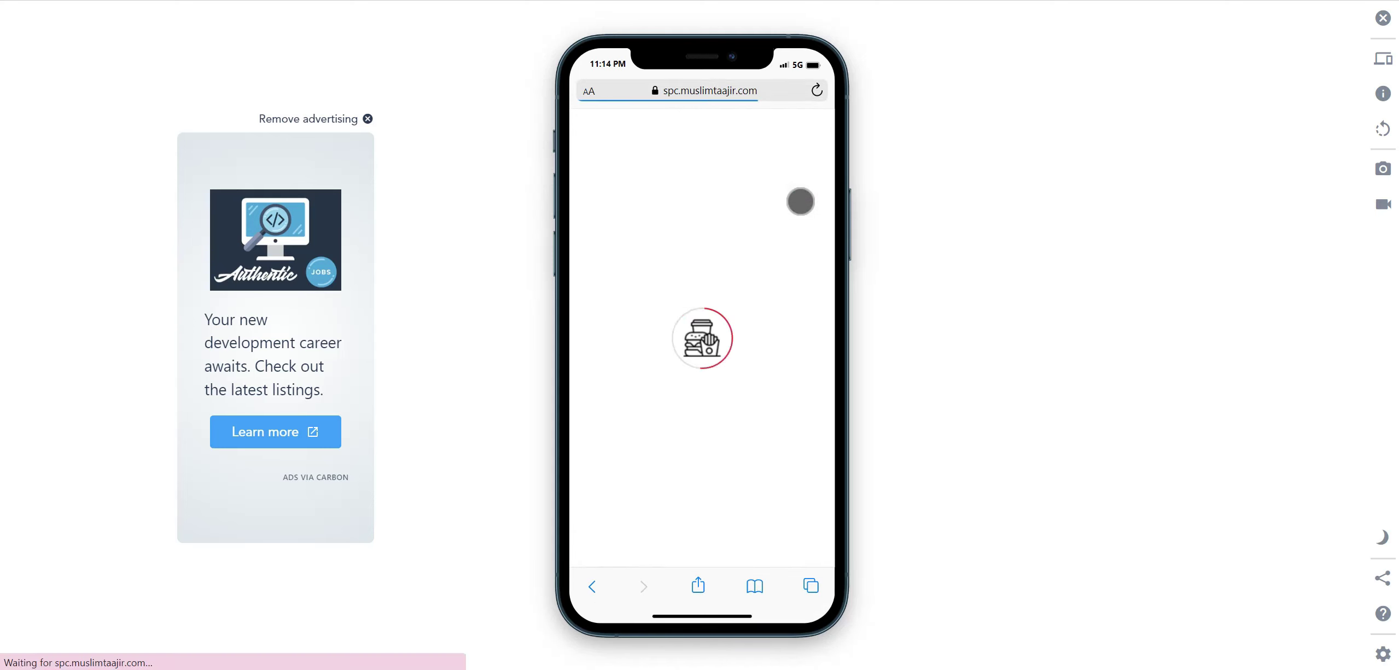
# Select Dine-in as the cart's shipping method.
pyautogui.scroll(-8, 712, 366)
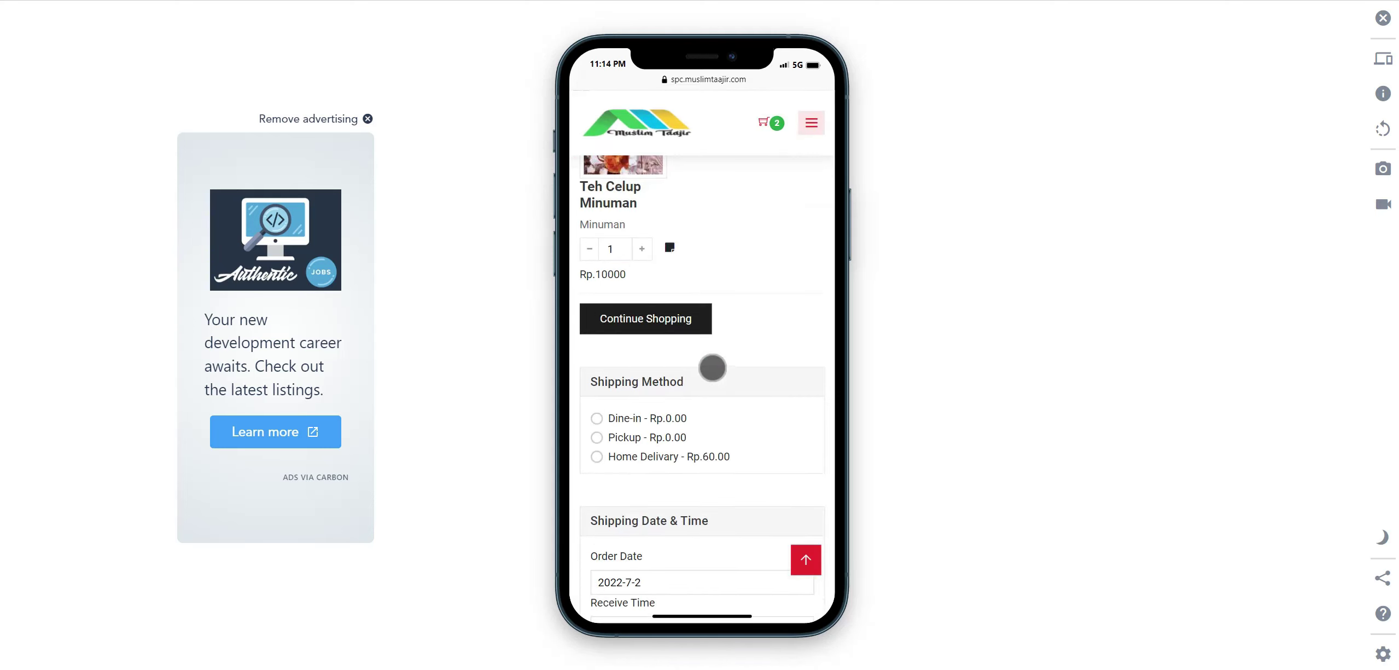
pyautogui.scroll(-3, 726, 303)
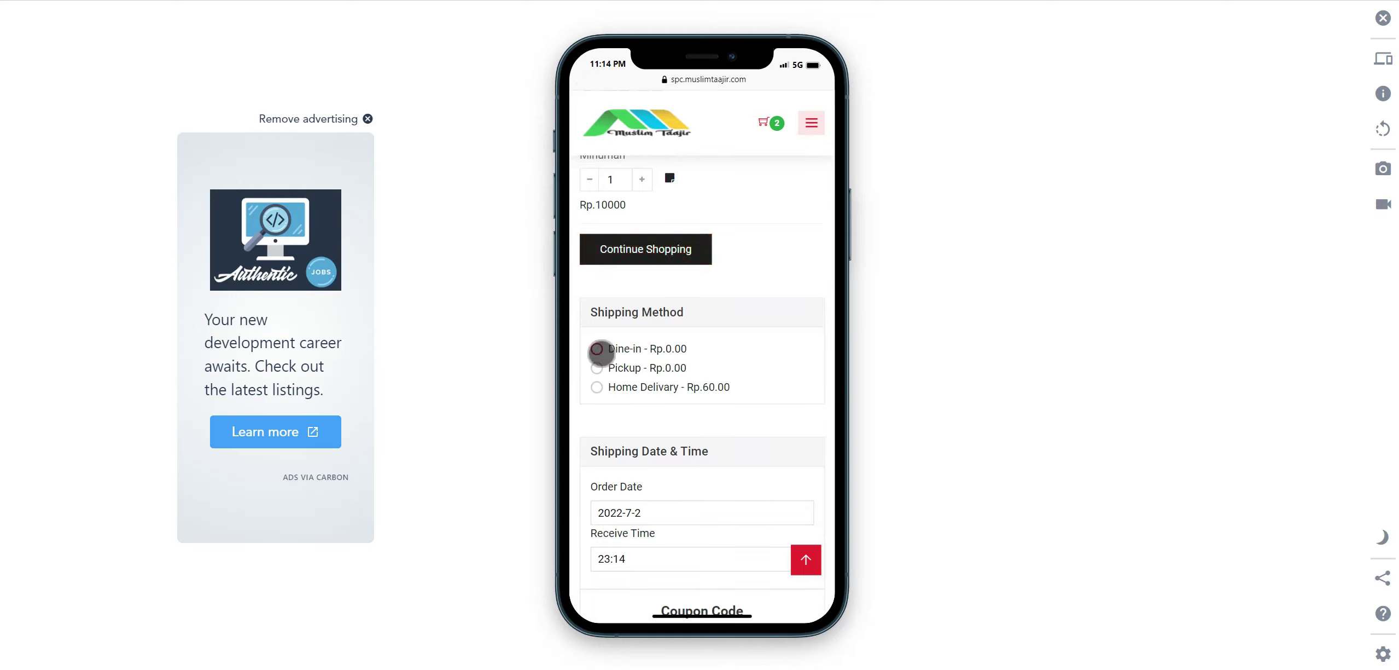
pyautogui.click(601, 353)
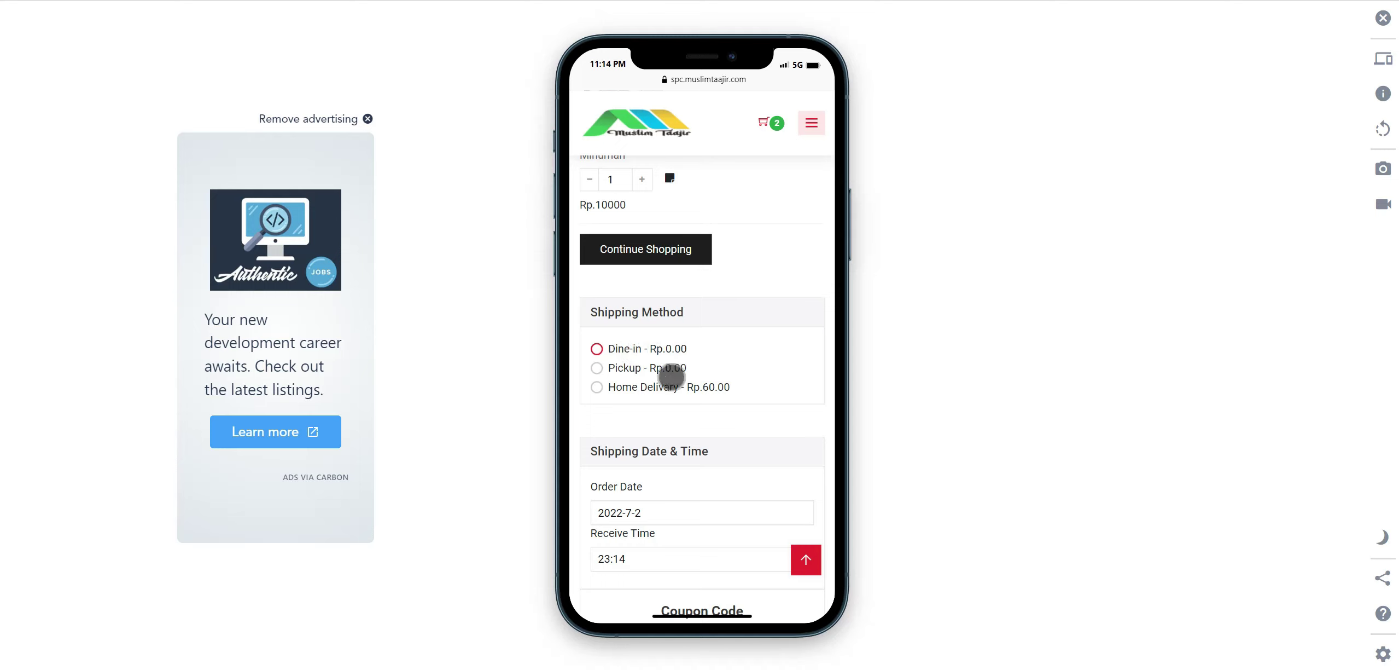
pyautogui.click(624, 353)
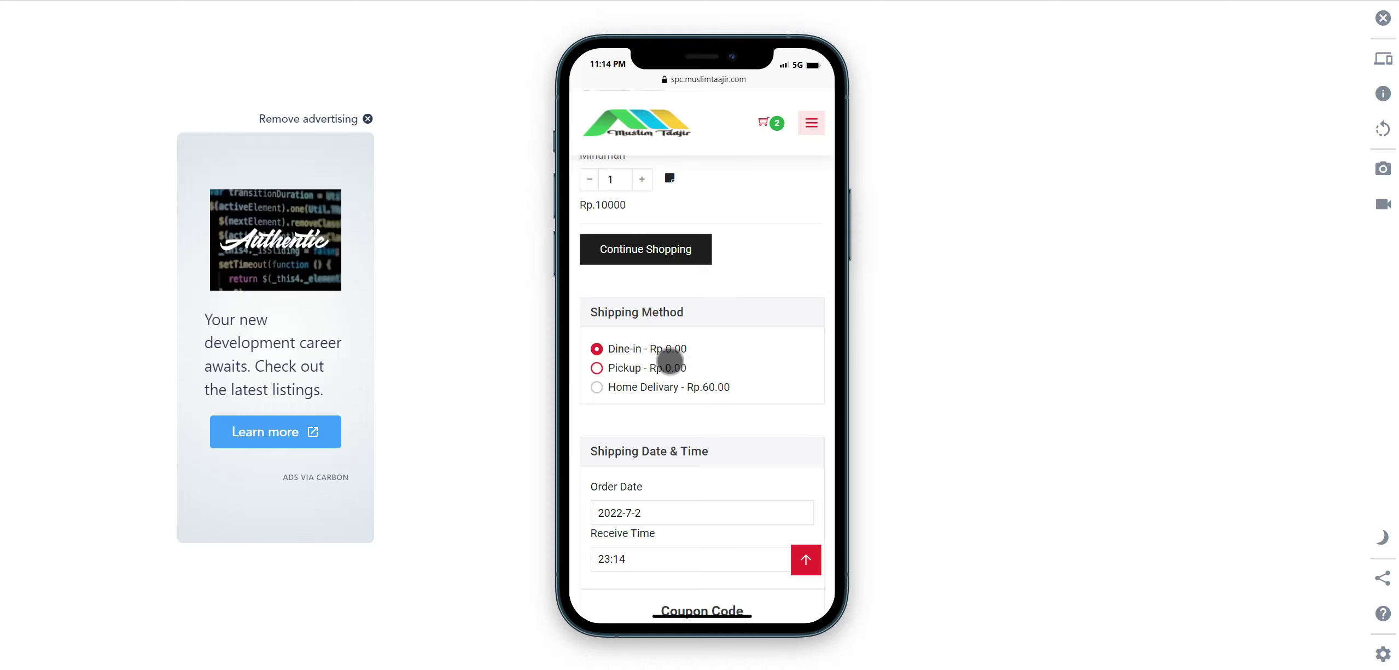
# Scroll to the Order Summary: subtotal Rp.50000, tax Rp.3750, grand total Rp.53750.00.
pyautogui.scroll(-1, 665, 355)
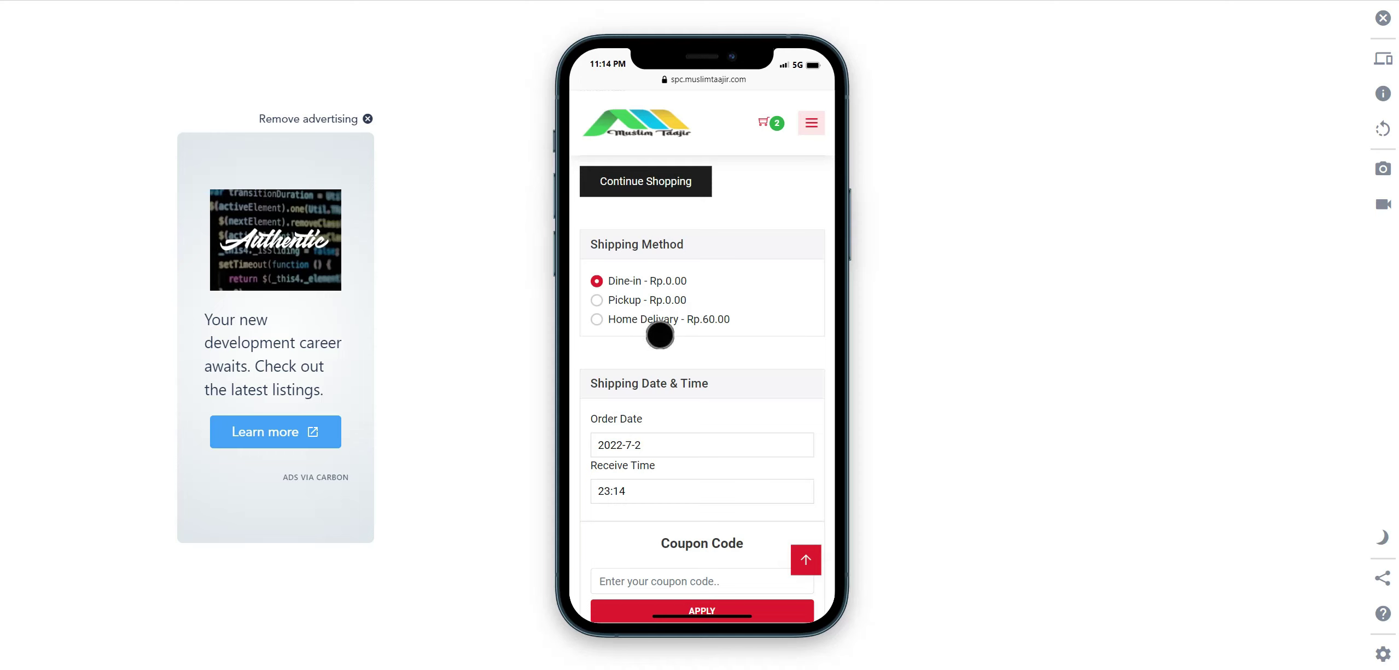
pyautogui.scroll(-1, 658, 339)
pyautogui.scroll(-1, 662, 303)
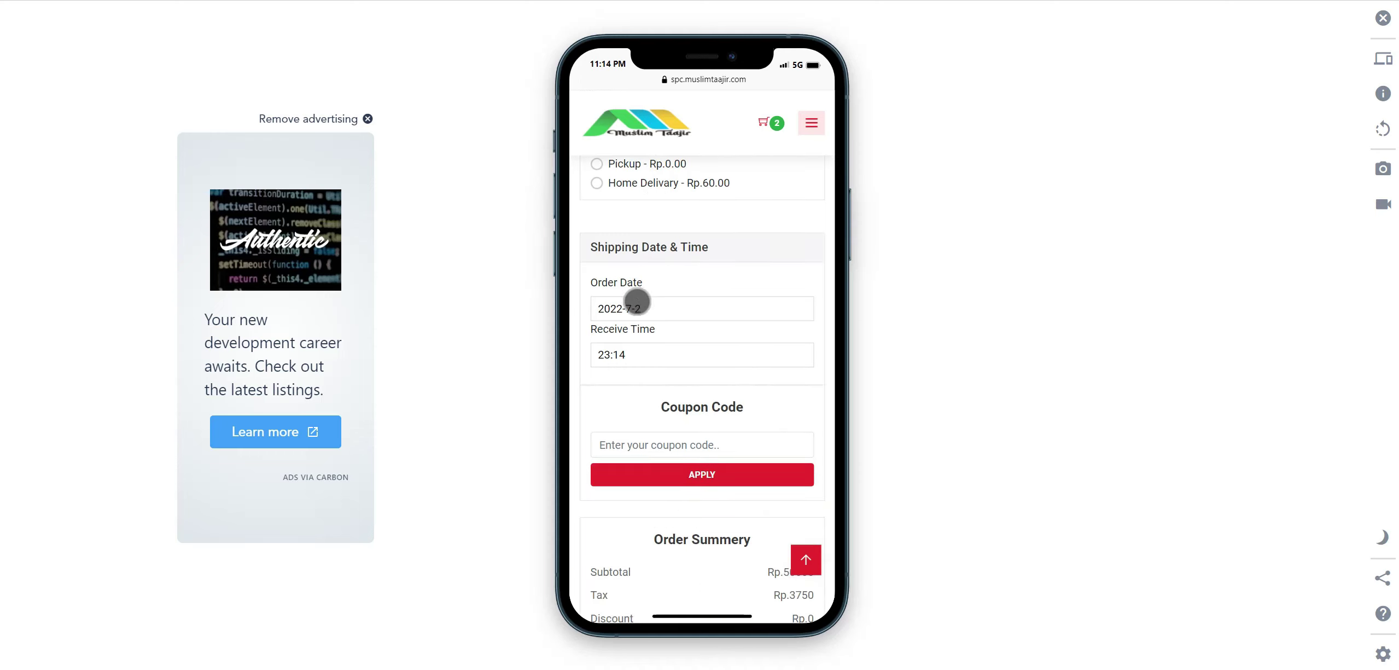
pyautogui.scroll(-1, 673, 377)
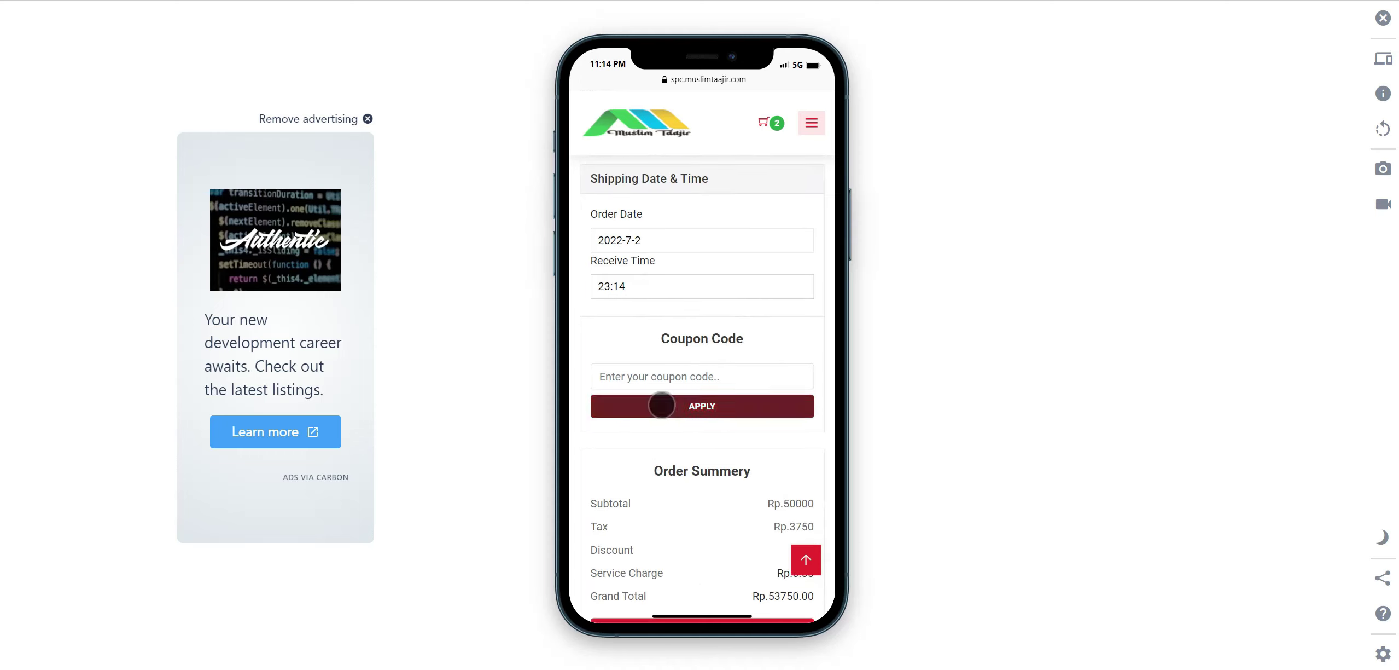
pyautogui.scroll(-1, 684, 397)
pyautogui.scroll(-3, 695, 372)
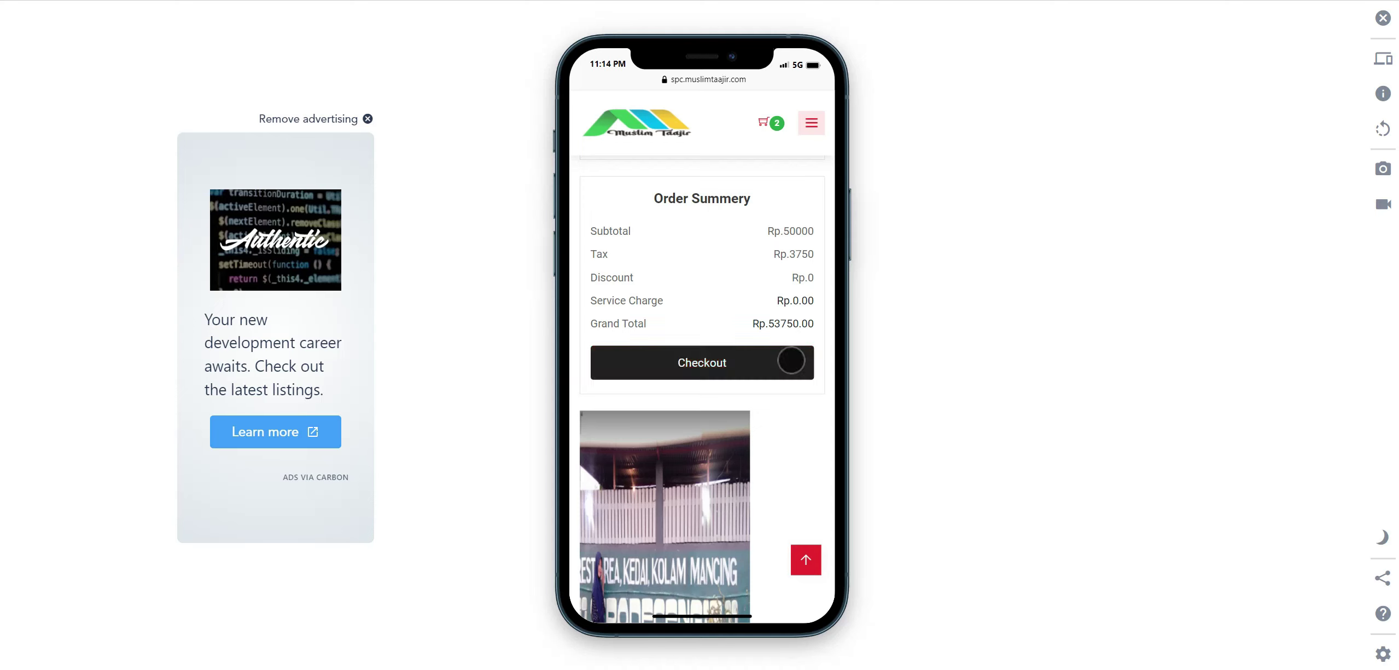
pyautogui.scroll(-2, 716, 271)
pyautogui.scroll(-7, 757, 261)
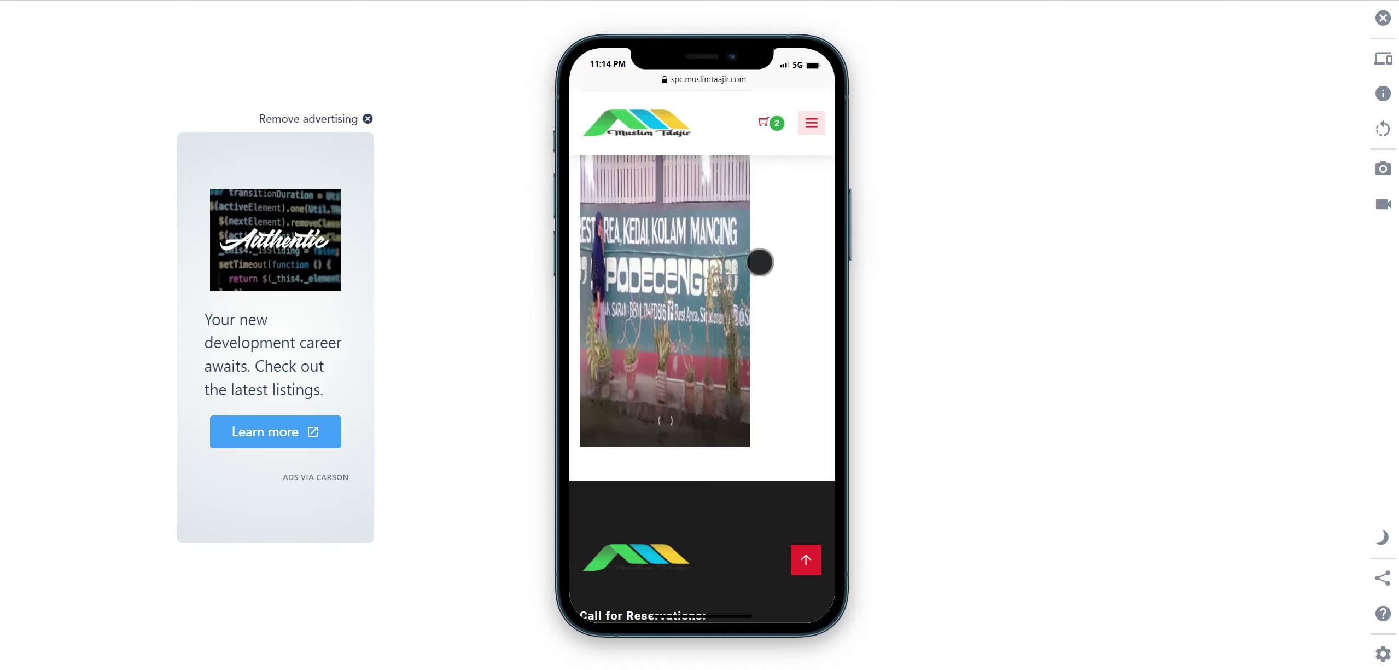
pyautogui.scroll(5, 760, 262)
pyautogui.scroll(6, 758, 261)
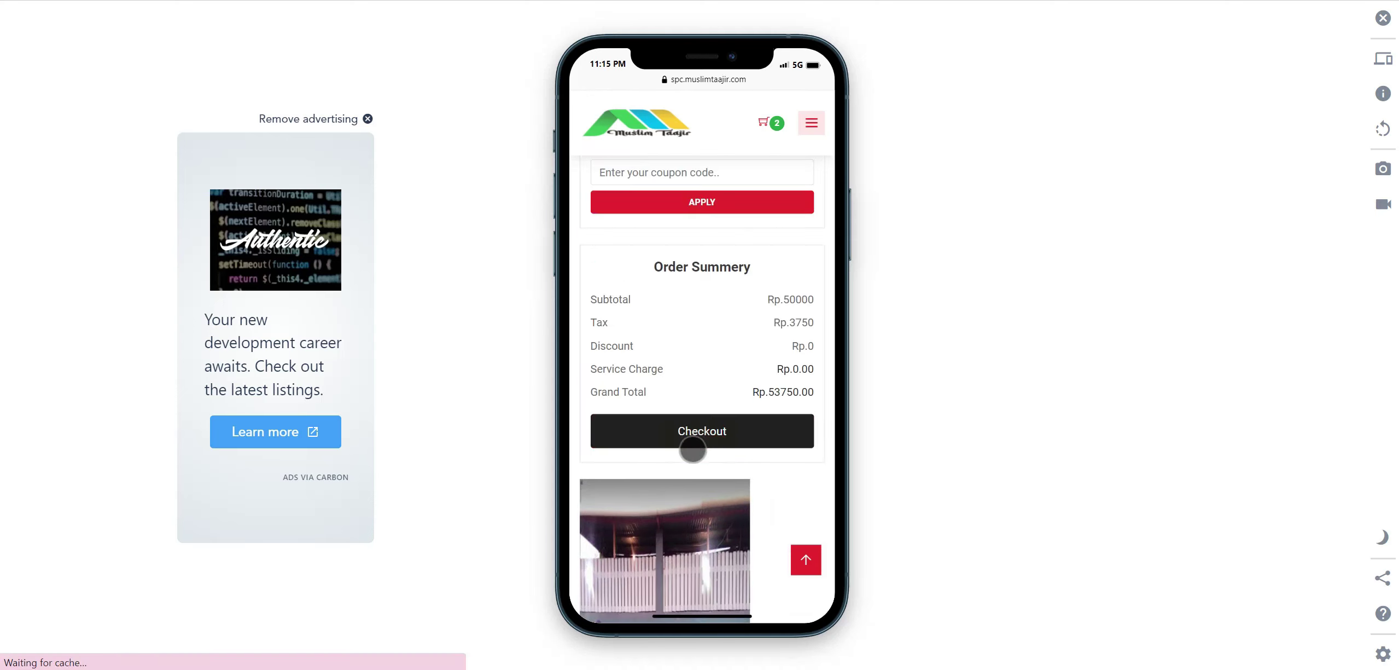
# Attempt checkout, dismiss the restaurant-closed notice, and review the Rp.53750.00 order summary.
pyautogui.click(705, 434)
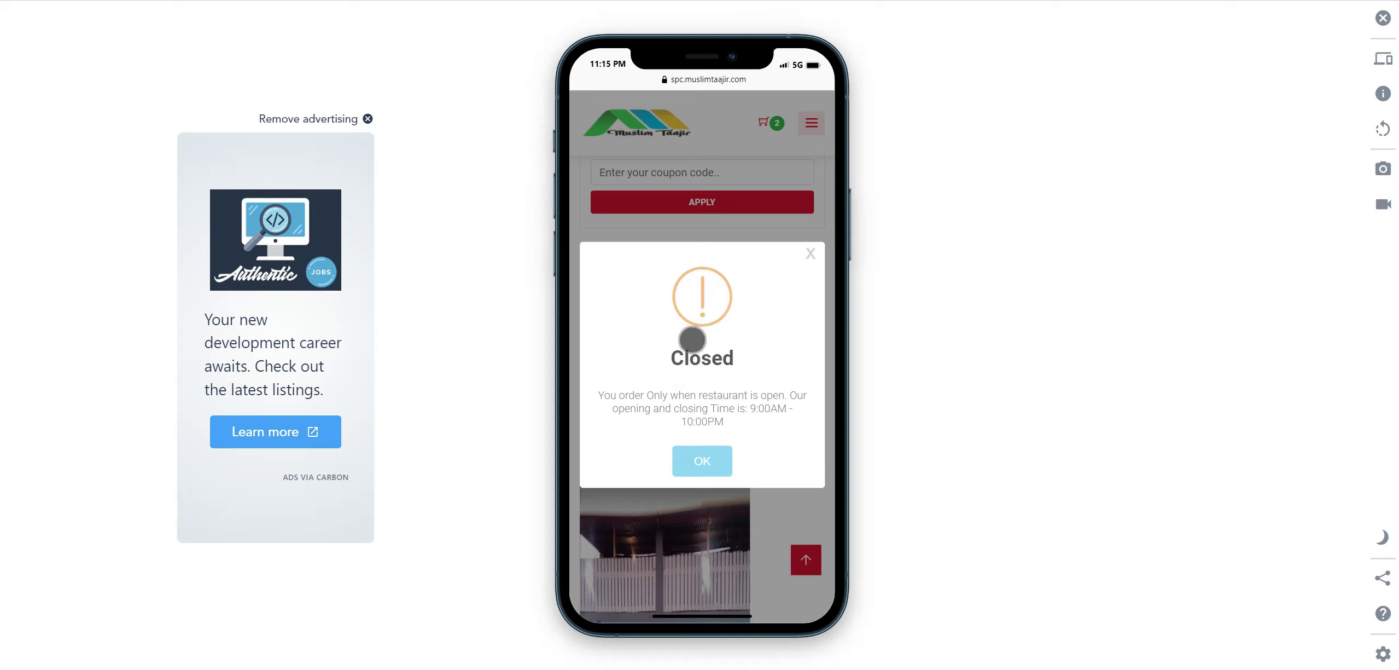
pyautogui.click(742, 343)
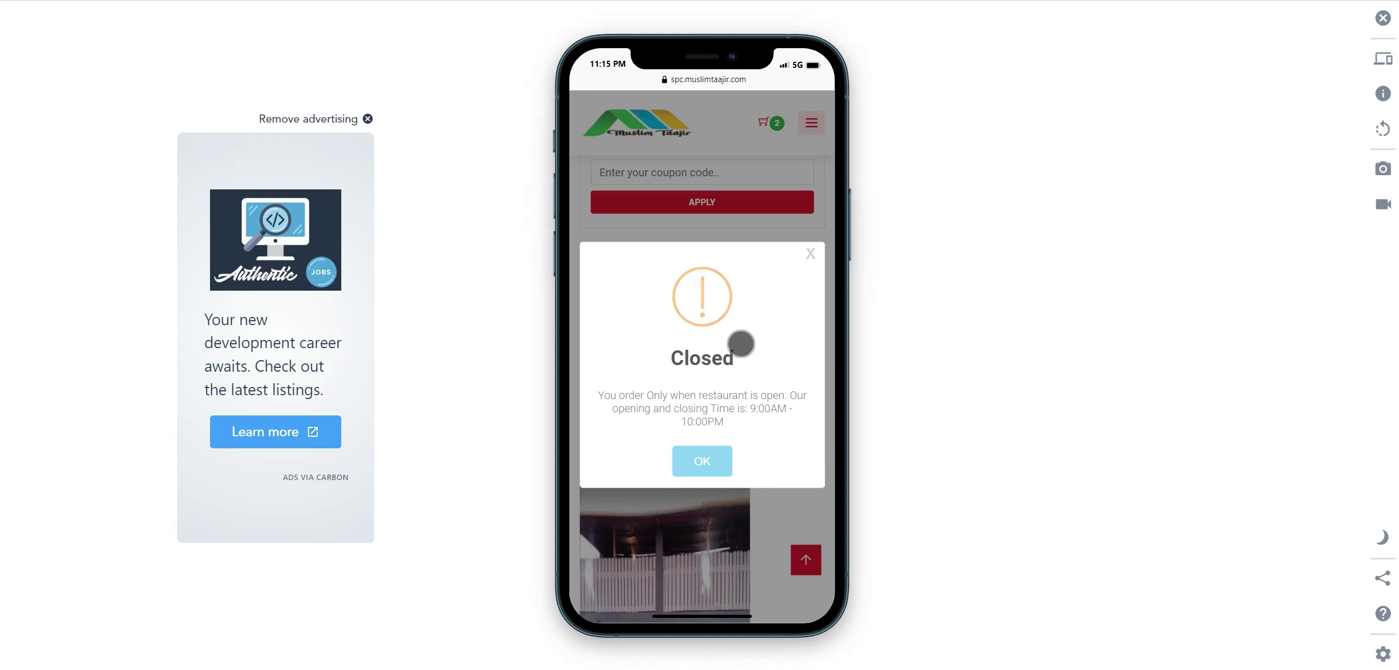
pyautogui.click(711, 461)
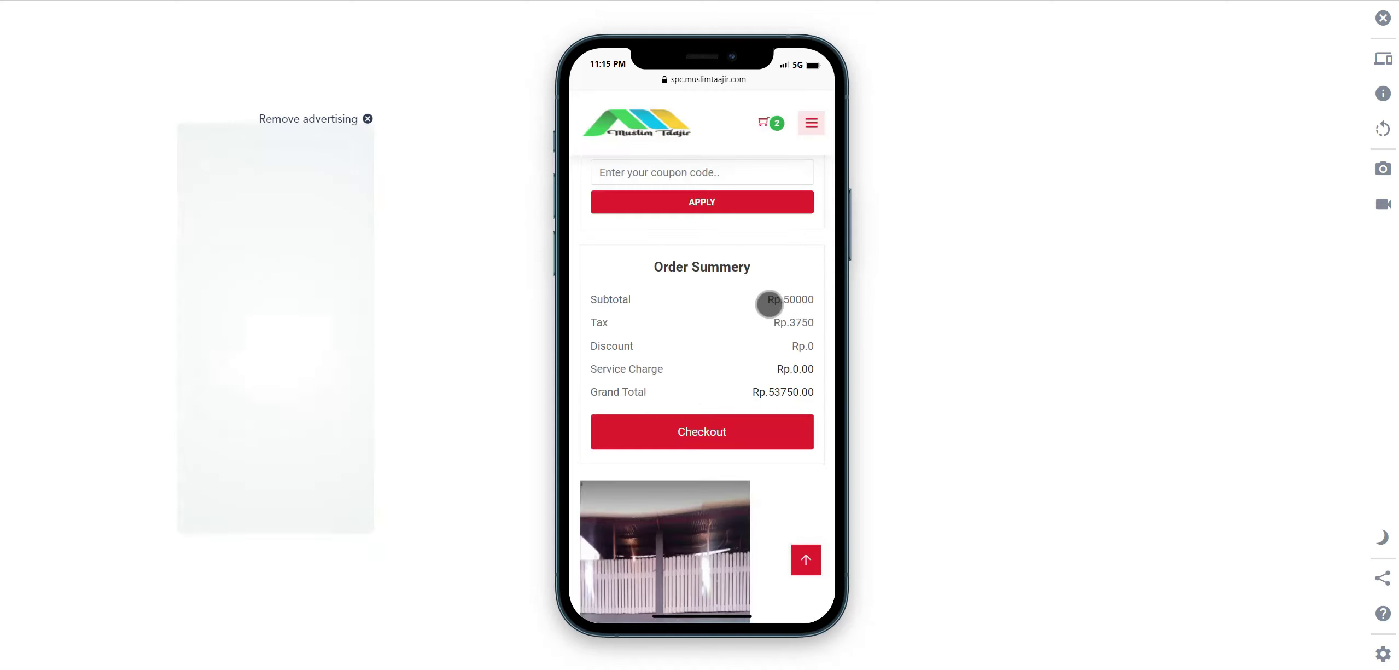
pyautogui.scroll(-2, 768, 301)
pyautogui.scroll(3, 768, 301)
pyautogui.scroll(-7, 767, 301)
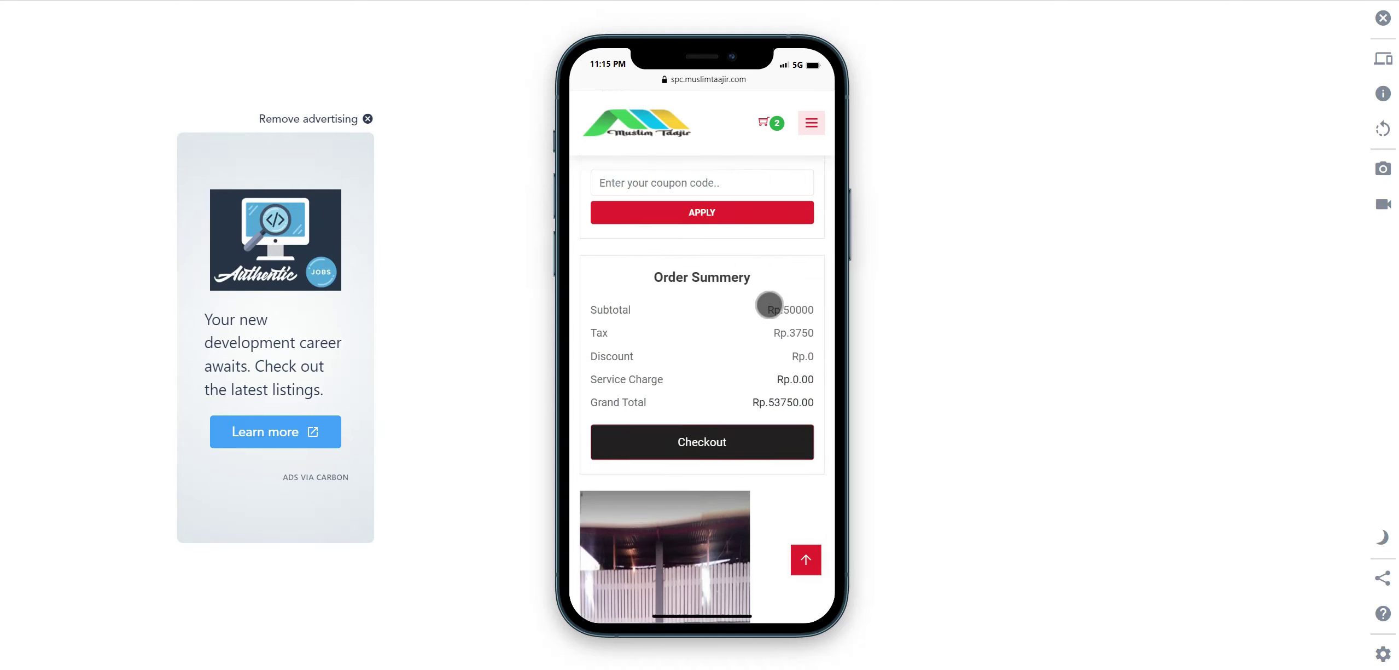
pyautogui.scroll(-8, 768, 300)
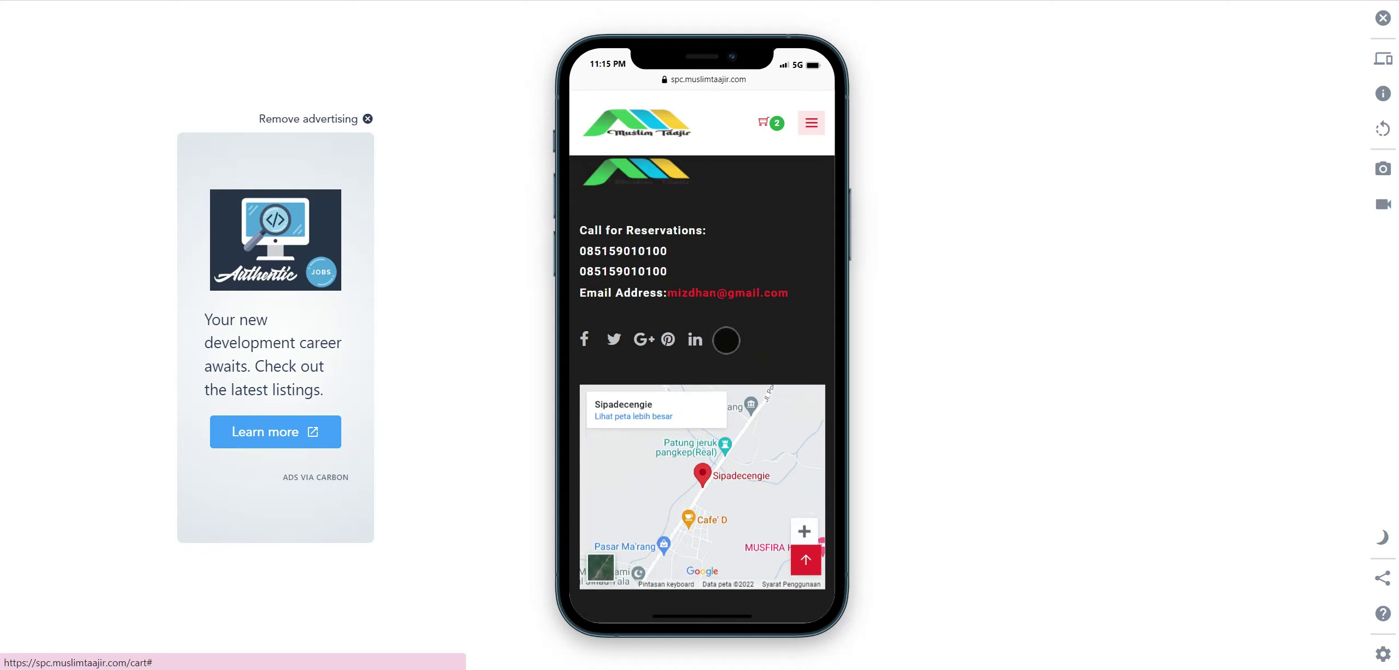
pyautogui.scroll(5, 728, 336)
pyautogui.scroll(3, 726, 340)
# Bring Notepad off the phone preview and highlight the Android user app and Backend heading lines.
pyautogui.hotkey('alt', 'Tab')
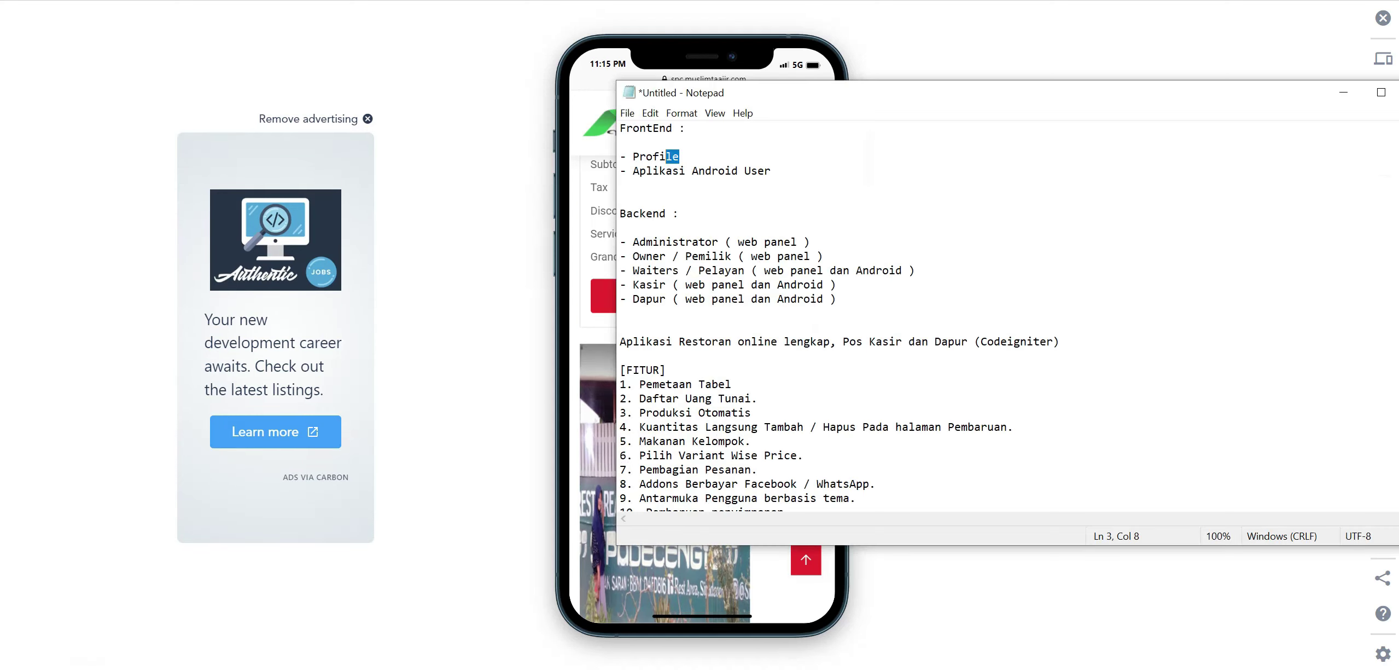
pyautogui.moveTo(875, 93); pyautogui.dragTo(1122, 60)
pyautogui.click(875, 164)
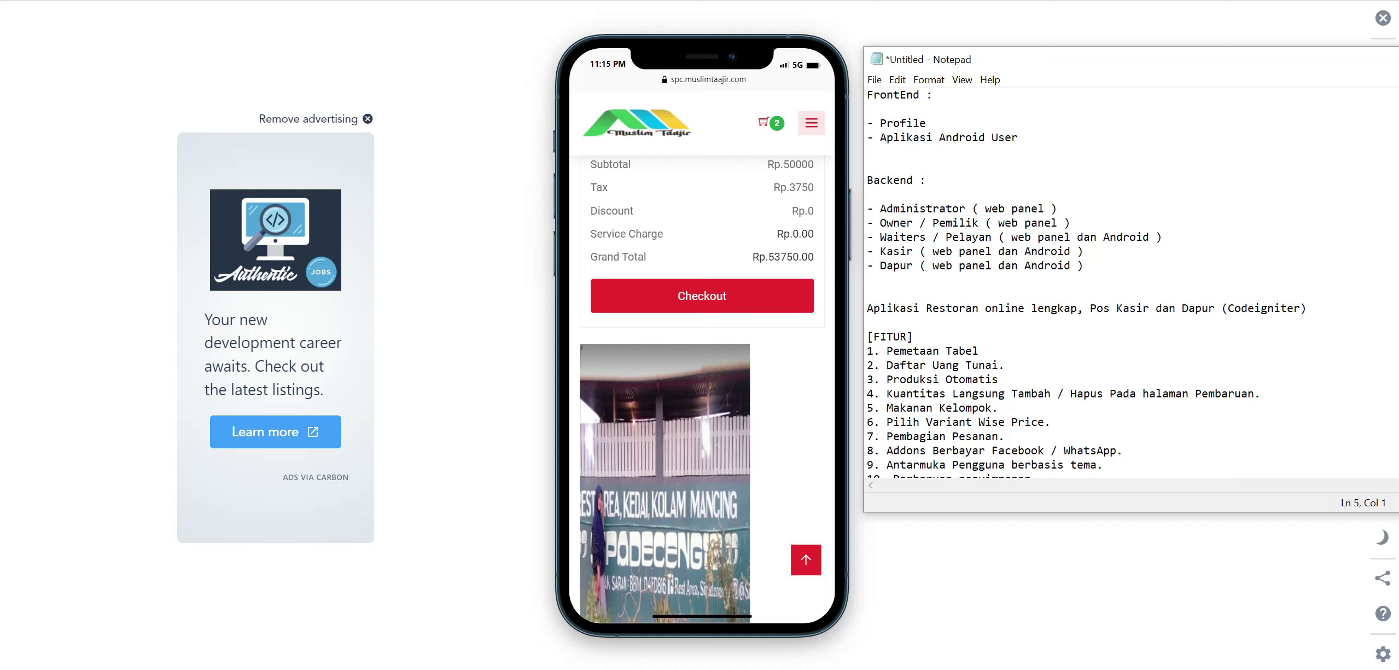
pyautogui.hotkey('shift', 'Up')
pyautogui.click(868, 194)
pyautogui.hotkey('shift', 'Up')
# Highlight the Administrator, Owner and Waiters role lines, then hide Notepad and turn off the simulator.
pyautogui.moveTo(995, 59); pyautogui.dragTo(1045, 66)
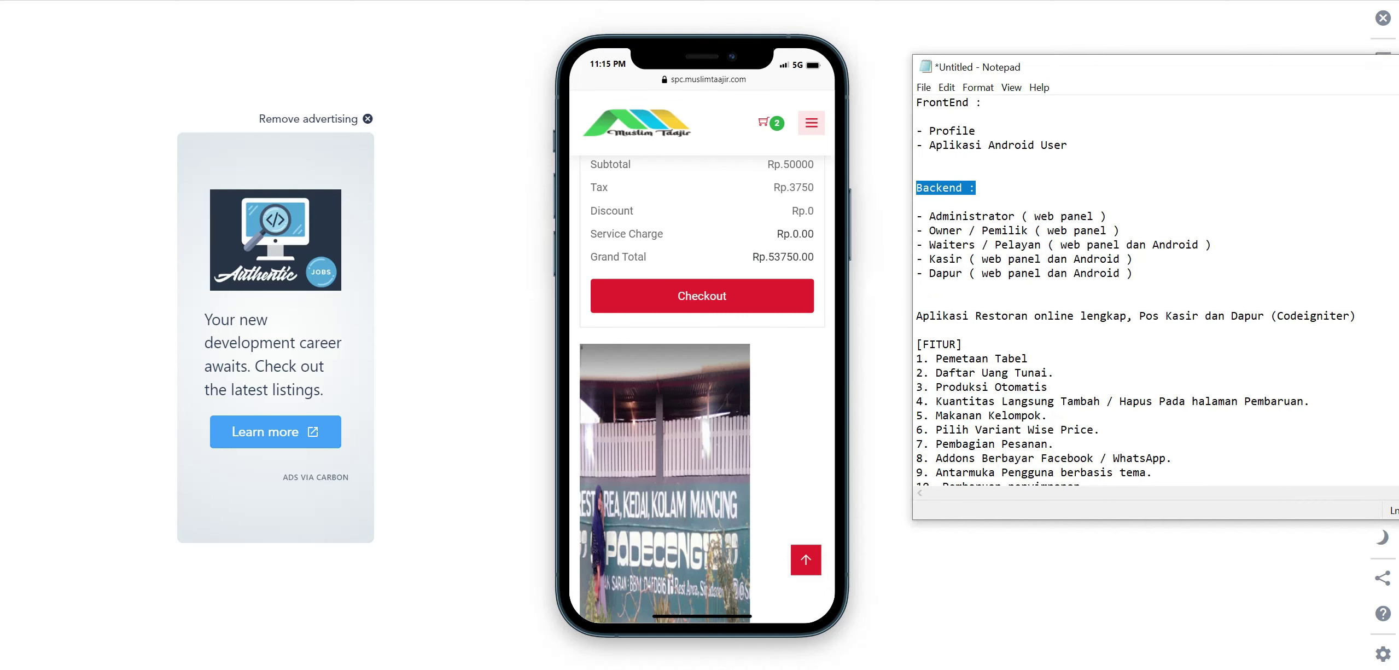
pyautogui.moveTo(929, 216)
pyautogui.mouseDown()
pyautogui.moveTo(1108, 216)
pyautogui.moveTo(930, 216)
pyautogui.mouseUp()
pyautogui.click(1037, 273)
pyautogui.moveTo(1119, 230); pyautogui.dragTo(930, 230)
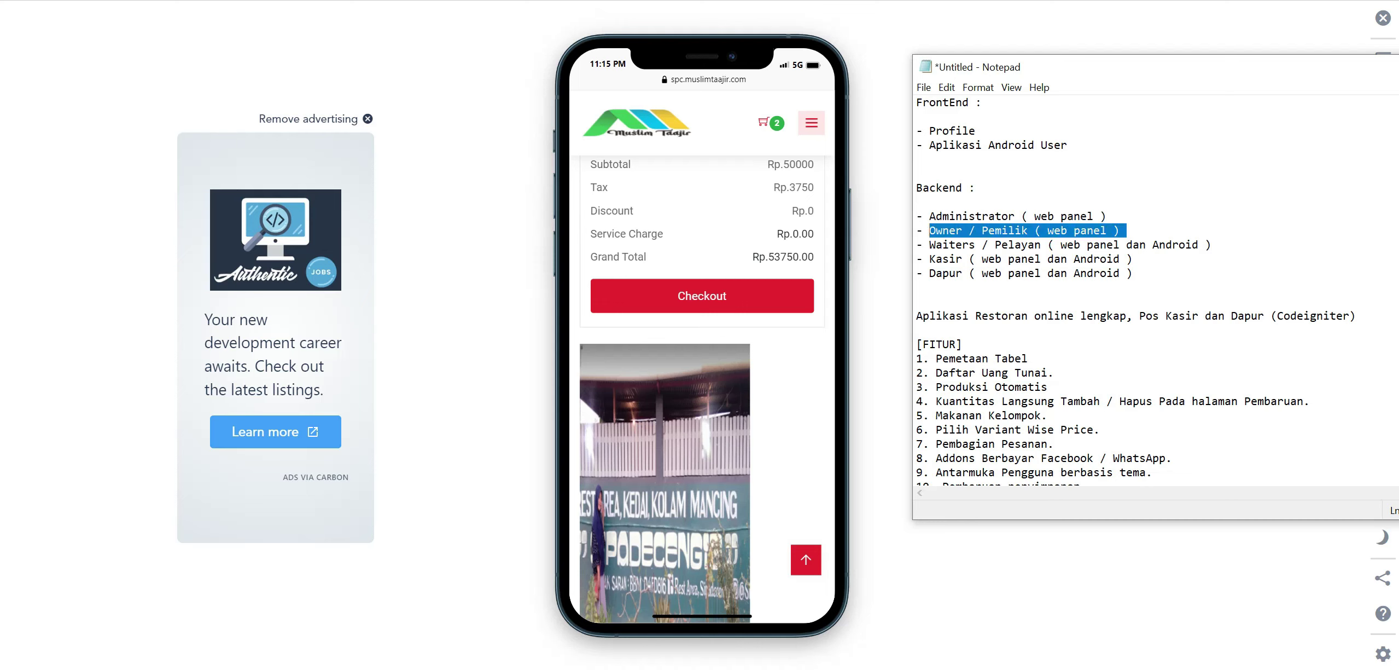
pyautogui.click(1048, 259)
pyautogui.moveTo(1212, 244); pyautogui.dragTo(930, 244)
pyautogui.click(1047, 273)
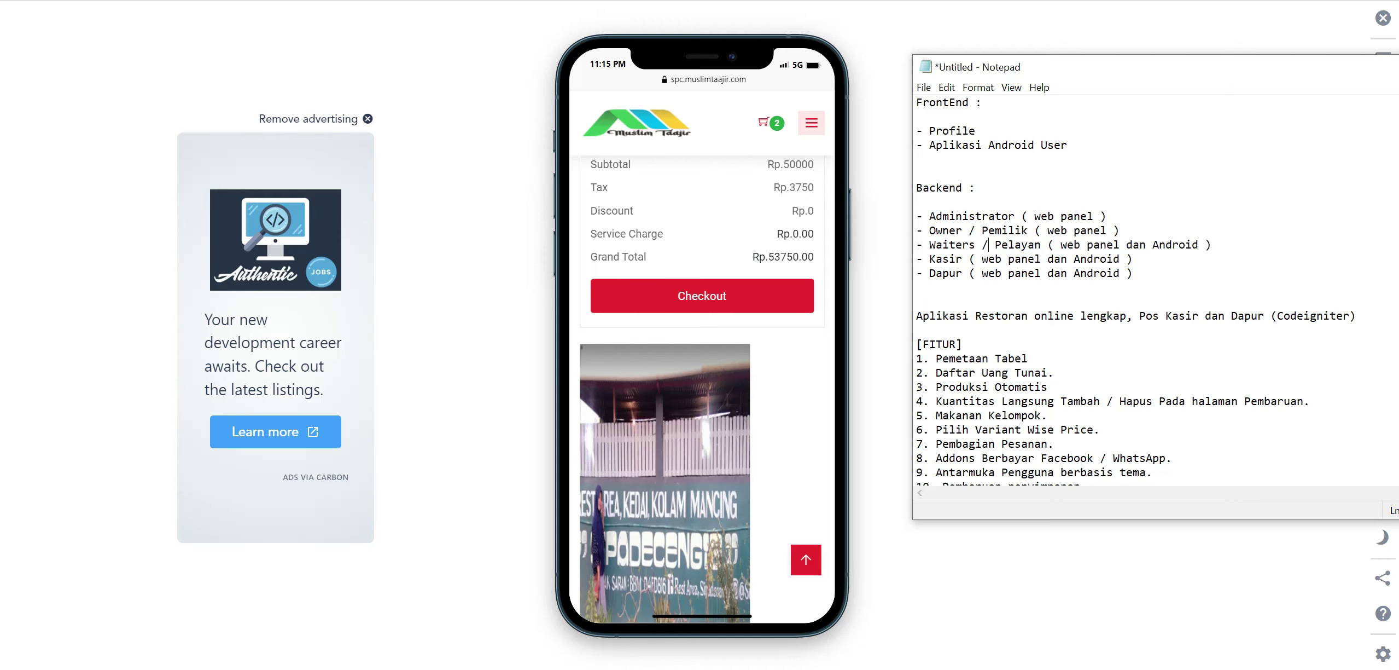
pyautogui.moveTo(1075, 216); pyautogui.dragTo(942, 216)
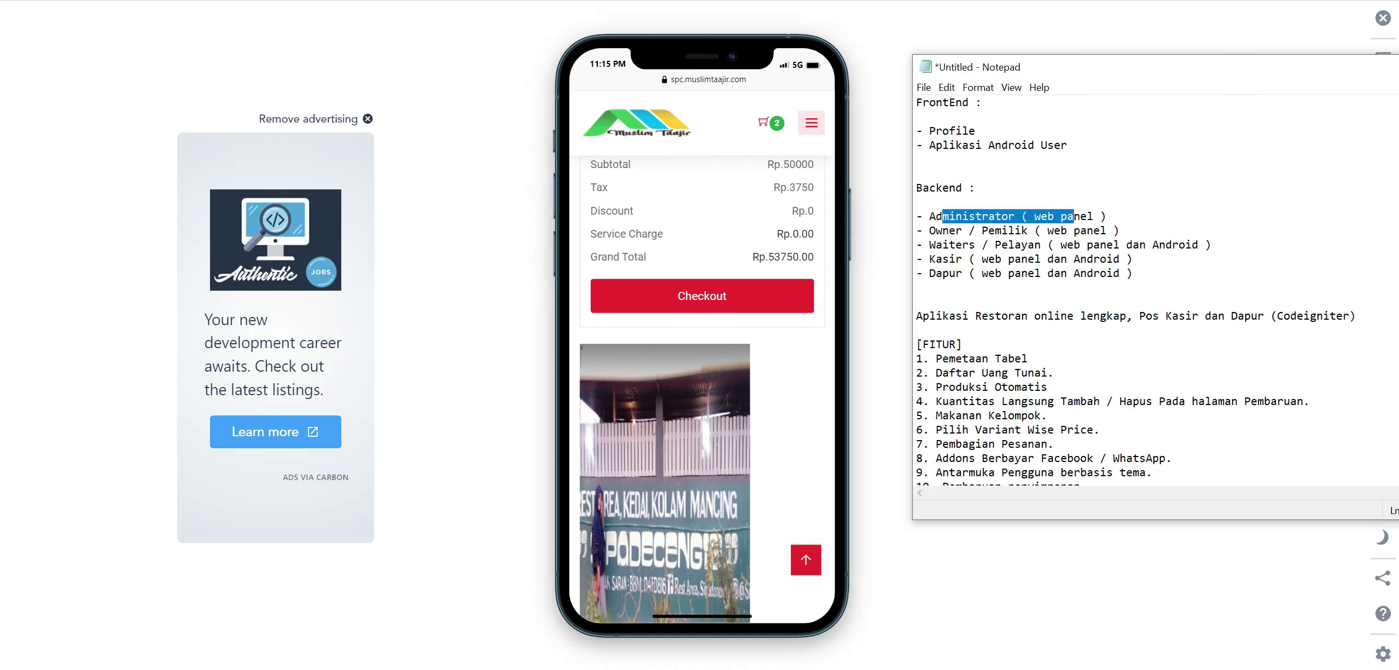
pyautogui.click(943, 216)
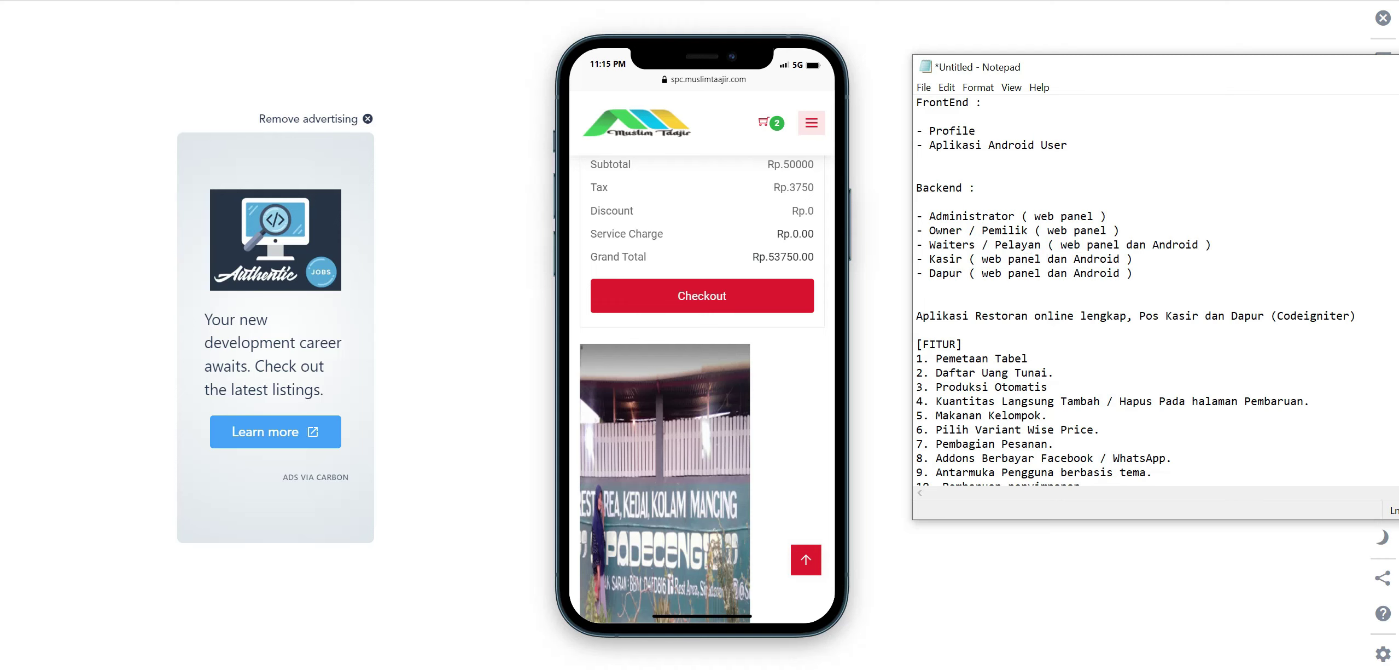
pyautogui.hotkey('alt', 'Tab')
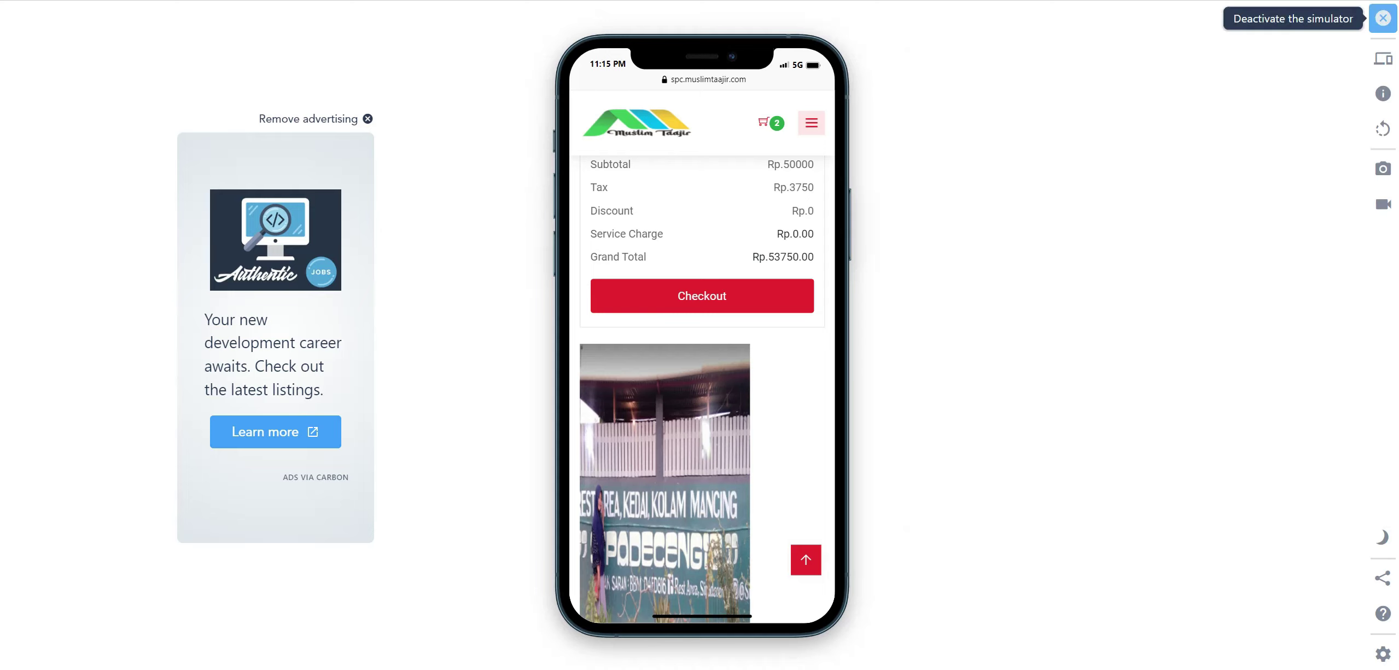
pyautogui.click(1384, 19)
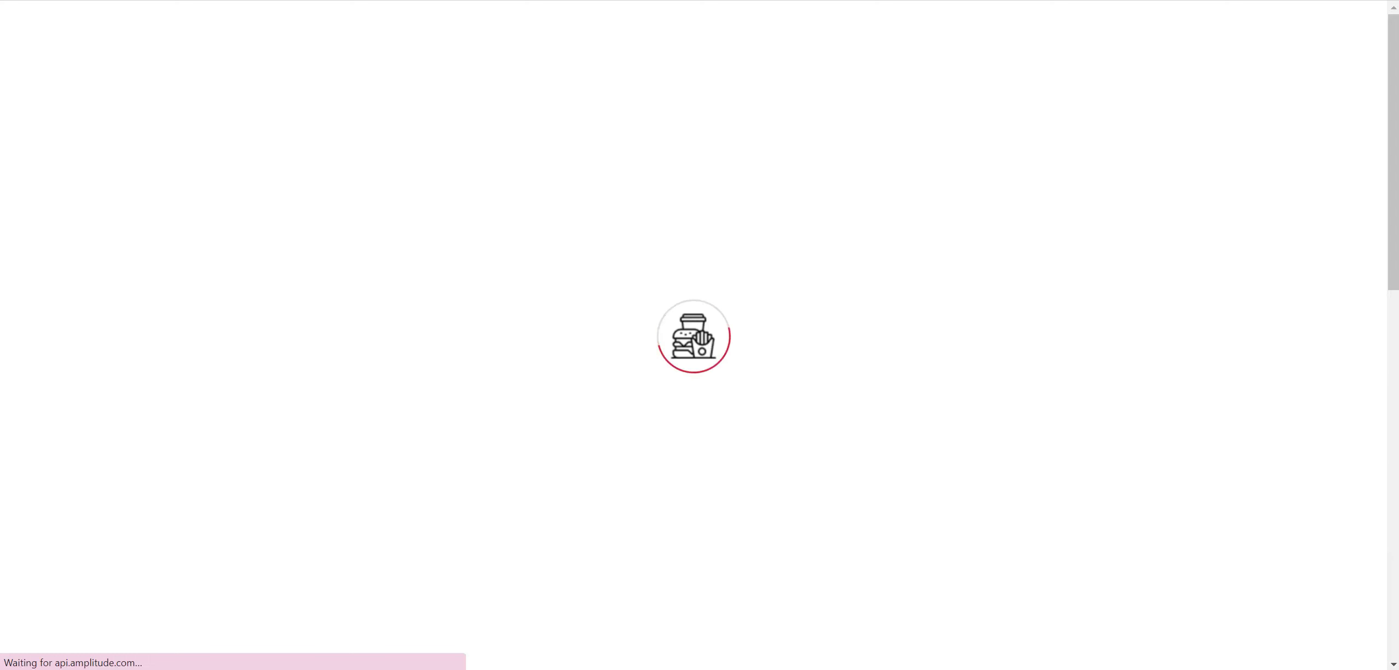
# Log in as admin at /login using the saved e-mail, the password and the captcha word.
pyautogui.write('login')
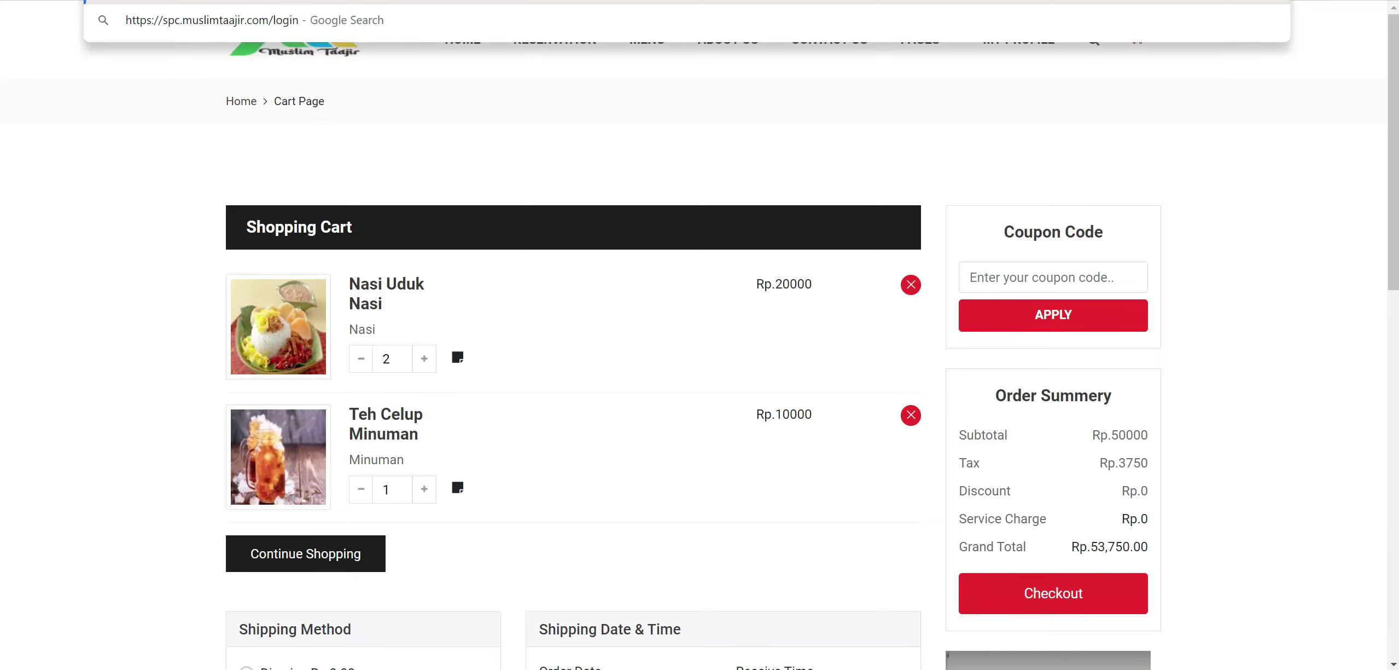
pyautogui.press('Return')
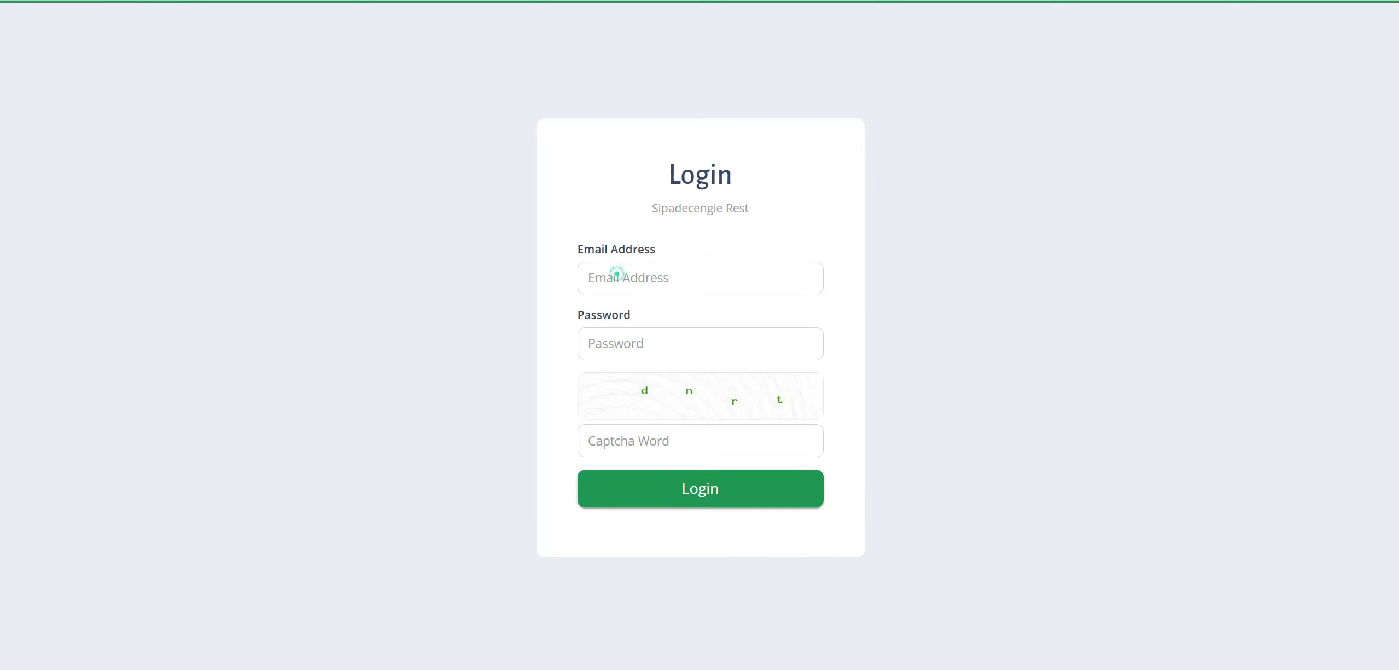
pyautogui.click(612, 274)
pyautogui.click(723, 322)
pyautogui.press('Tab')
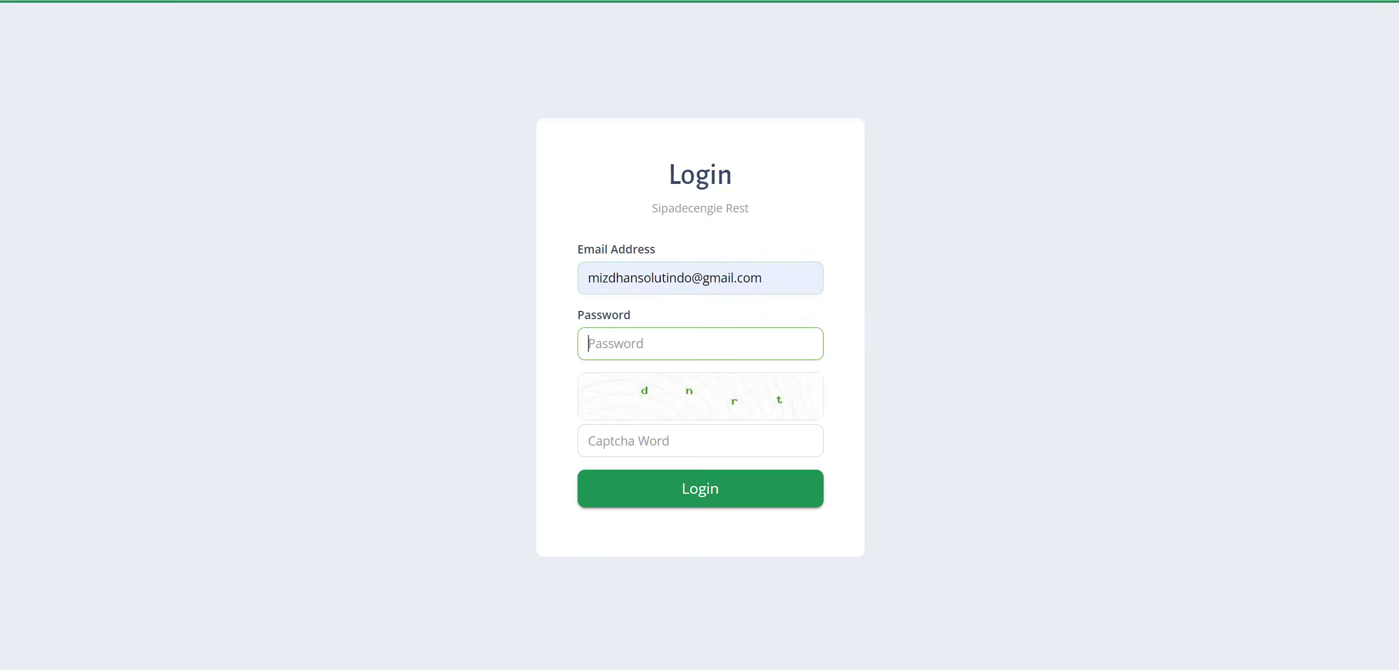
pyautogui.write('••••••••')
pyautogui.click(669, 430)
pyautogui.write('dn')
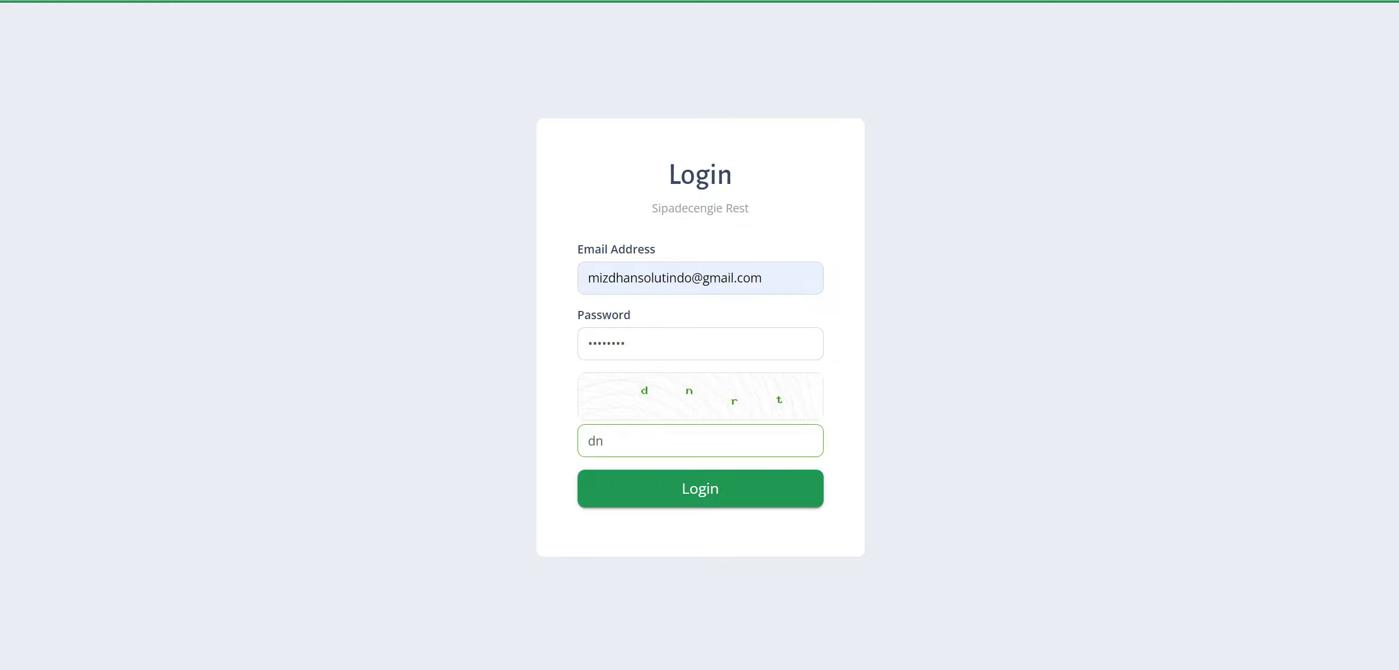
pyautogui.write('rt')
pyautogui.click(672, 495)
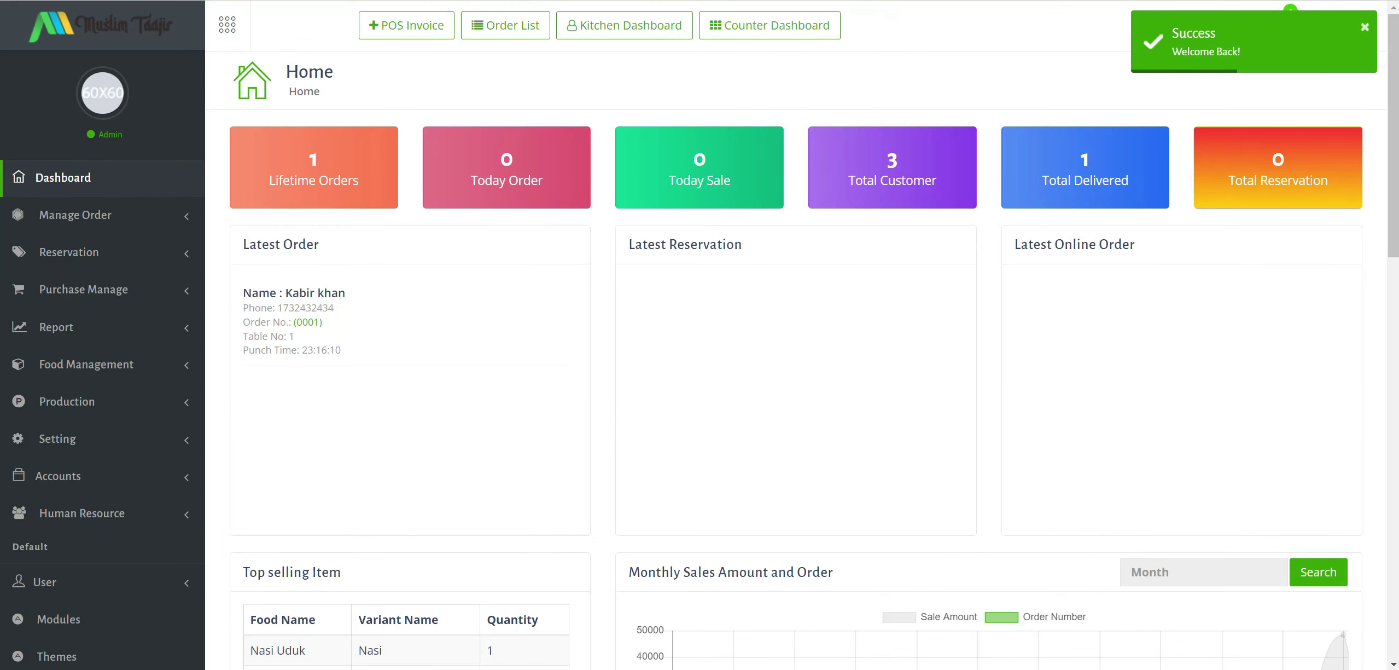
# Highlight the Owner / Pemilik and Waiters / Pelayan role lines and their platforms in Notepad.
pyautogui.hotkey('alt', 'Tab')
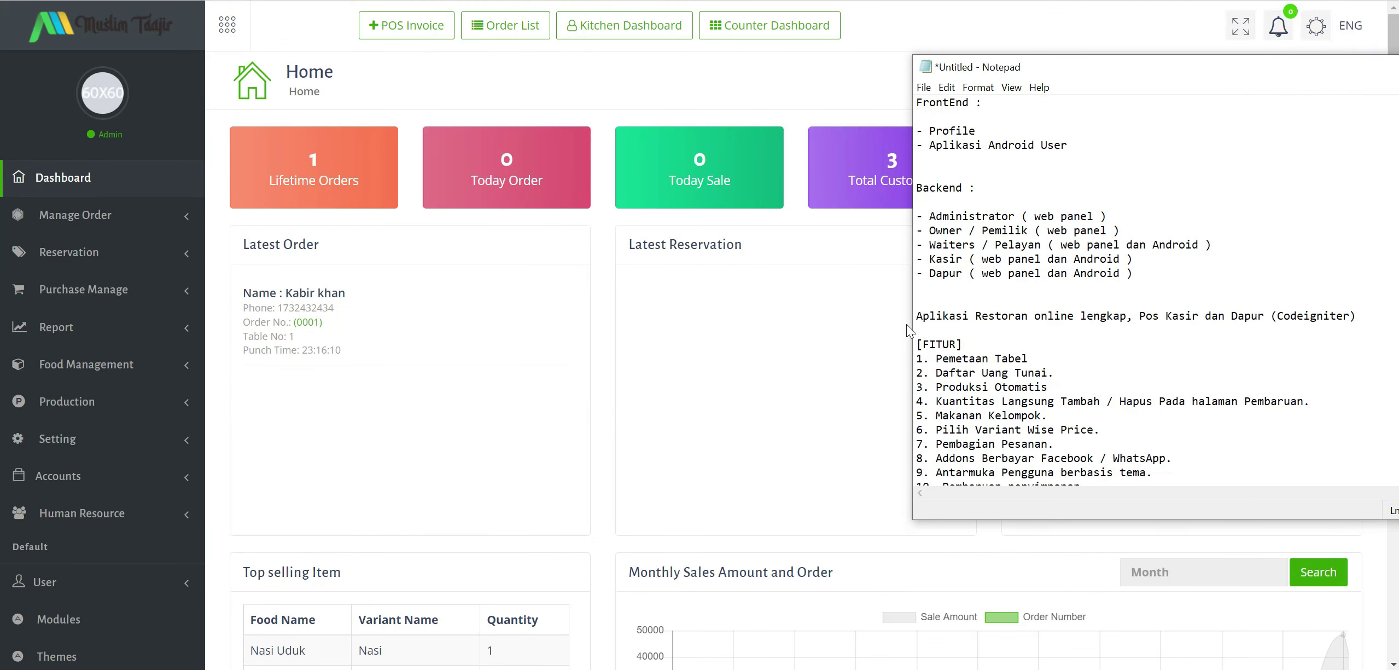
pyautogui.moveTo(935, 230); pyautogui.dragTo(1062, 230)
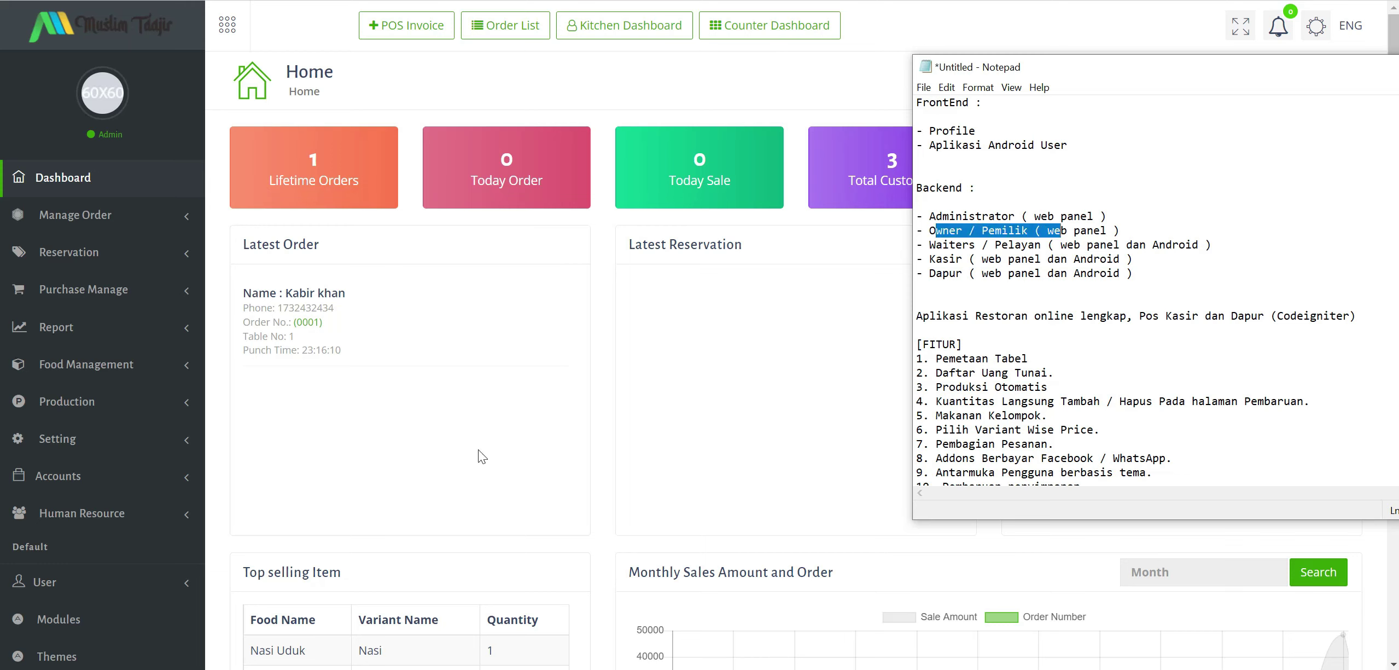
pyautogui.click(982, 273)
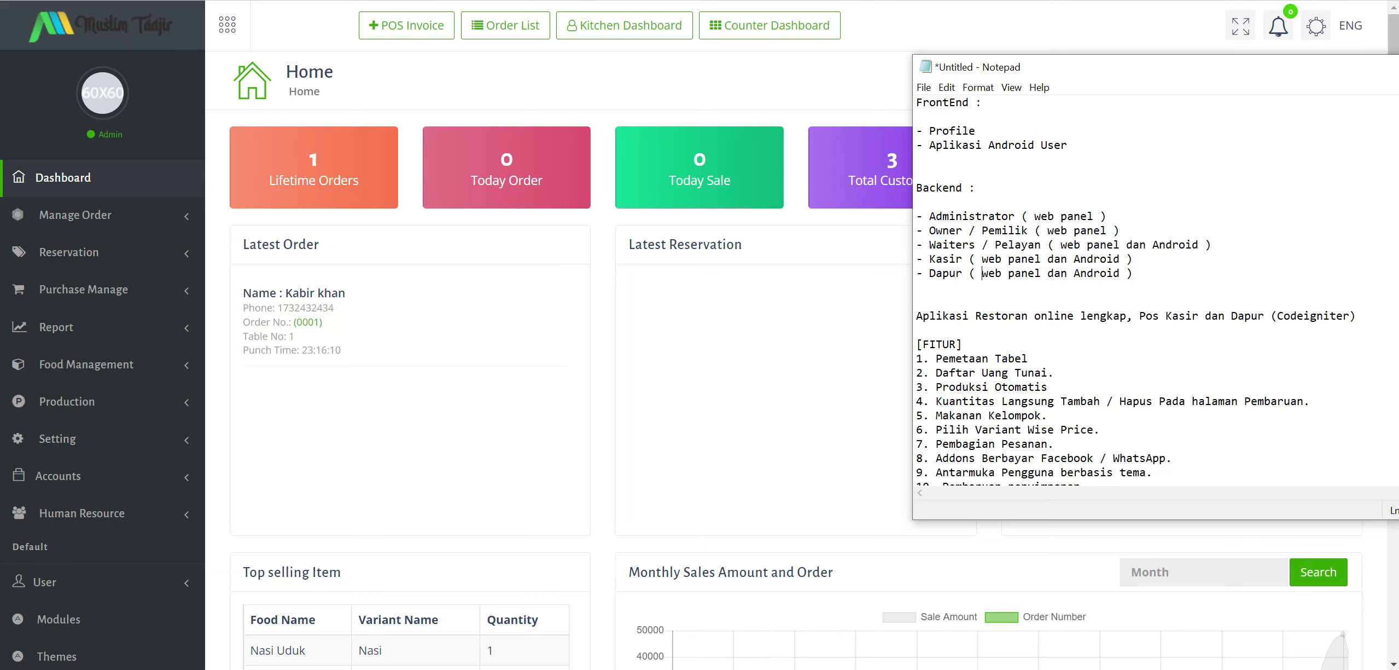
pyautogui.moveTo(937, 244); pyautogui.dragTo(970, 244)
pyautogui.moveTo(1067, 244); pyautogui.dragTo(1127, 245)
pyautogui.click(1173, 244)
pyautogui.moveTo(989, 245); pyautogui.dragTo(1035, 245)
pyautogui.click(1088, 245)
pyautogui.moveTo(1152, 245); pyautogui.dragTo(1199, 244)
pyautogui.click(1133, 273)
# Highlight the Kasir role line in the Backend notes.
pyautogui.moveTo(930, 259); pyautogui.dragTo(1002, 259)
pyautogui.click(1041, 259)
pyautogui.moveTo(1133, 259); pyautogui.dragTo(995, 259)
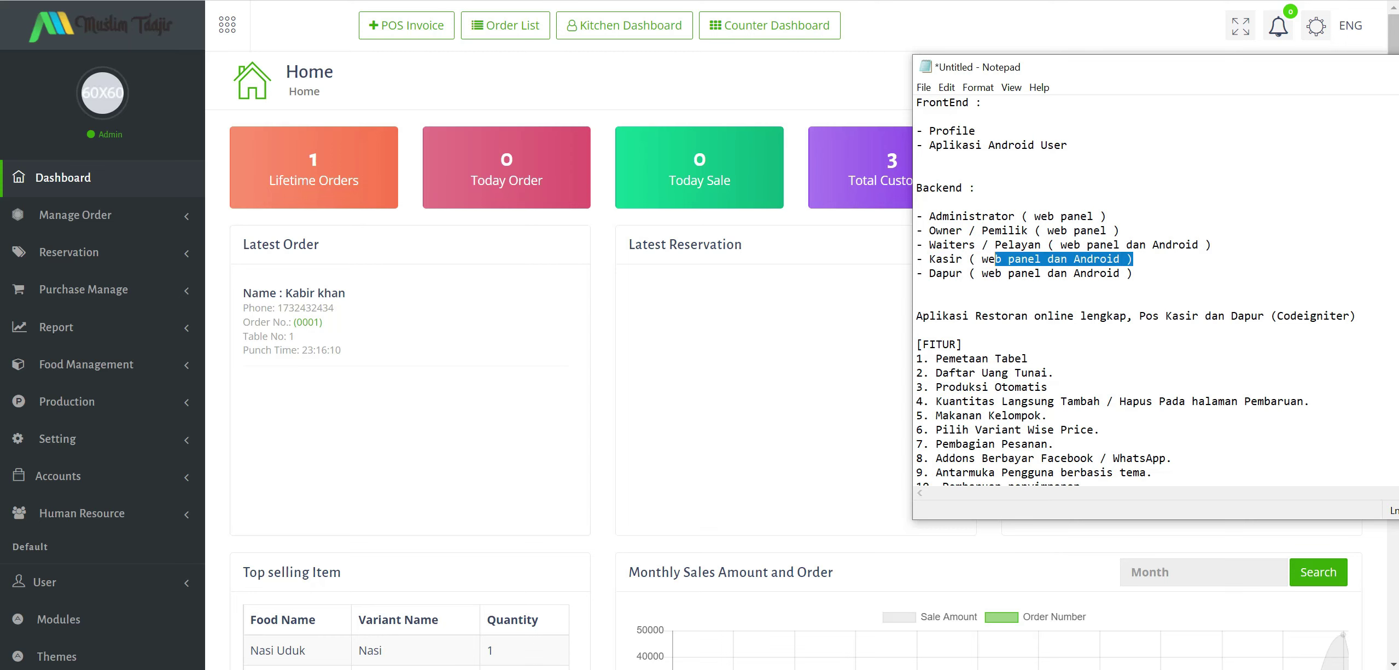
pyautogui.scroll(-1, 995, 258)
pyautogui.click(946, 230)
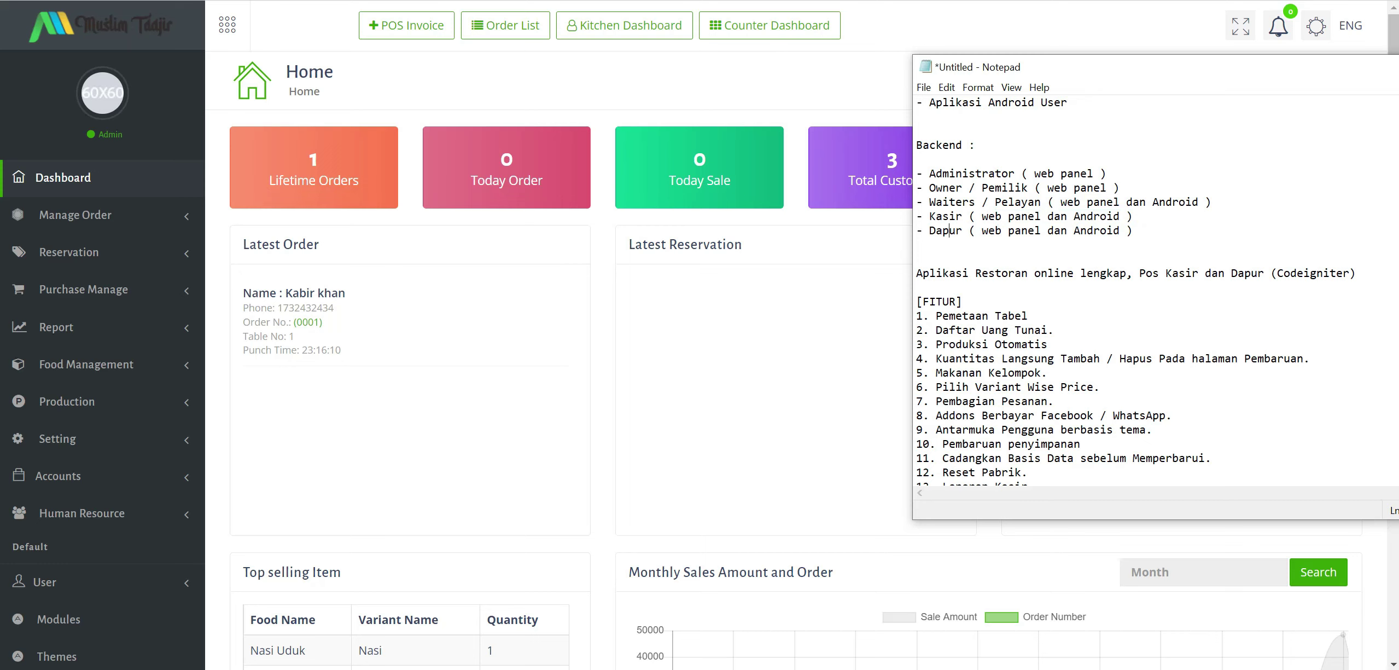
# Highlight the Dapur role line's web panel and Android platforms.
pyautogui.moveTo(1074, 230); pyautogui.dragTo(1133, 231)
pyautogui.click(1074, 230)
pyautogui.moveTo(956, 231)
pyautogui.mouseDown()
pyautogui.moveTo(1022, 231)
pyautogui.moveTo(982, 230)
pyautogui.mouseUp()
pyautogui.click(917, 245)
pyautogui.click(1008, 231)
pyautogui.moveTo(1048, 230); pyautogui.dragTo(983, 230)
pyautogui.click(917, 244)
pyautogui.moveTo(1120, 230); pyautogui.dragTo(1053, 230)
pyautogui.click(1133, 230)
# Annotate the Pemetaan Tabel feature by appending '/ meja' after it.
pyautogui.press('Down')
pyautogui.scroll(-1, 1133, 290)
pyautogui.scroll(-1, 1132, 290)
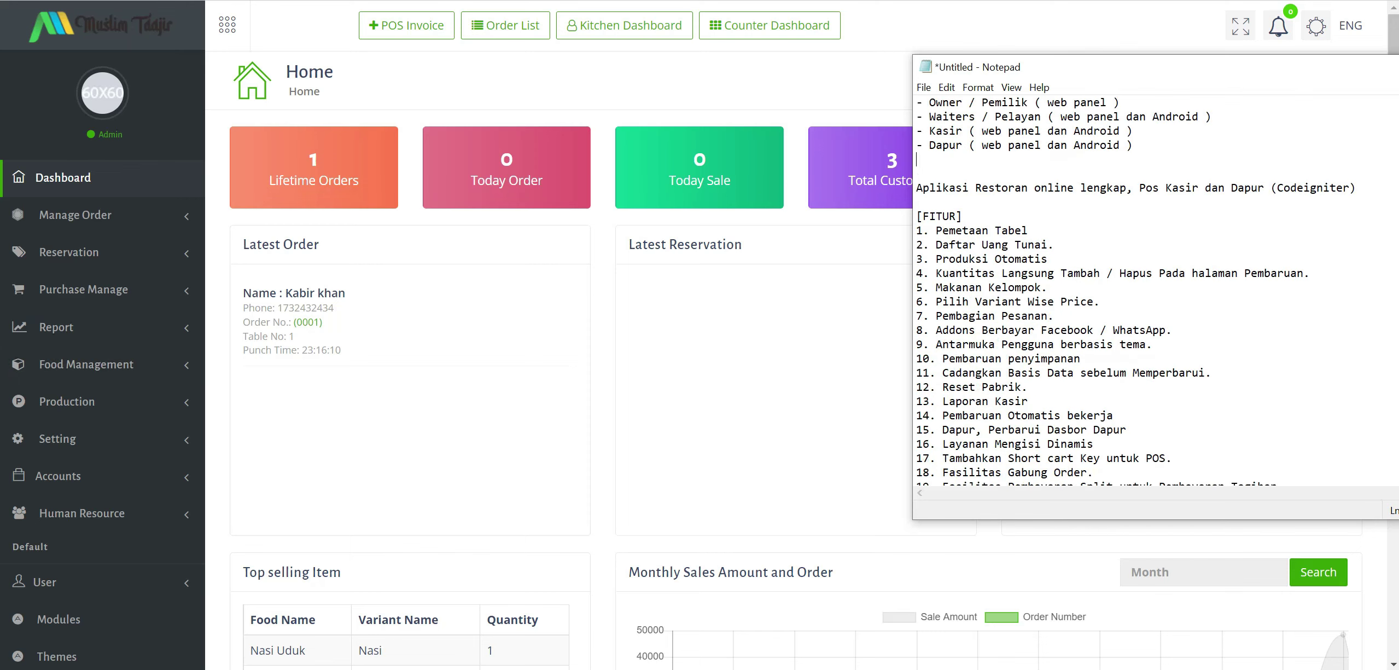
pyautogui.scroll(-2, 1133, 290)
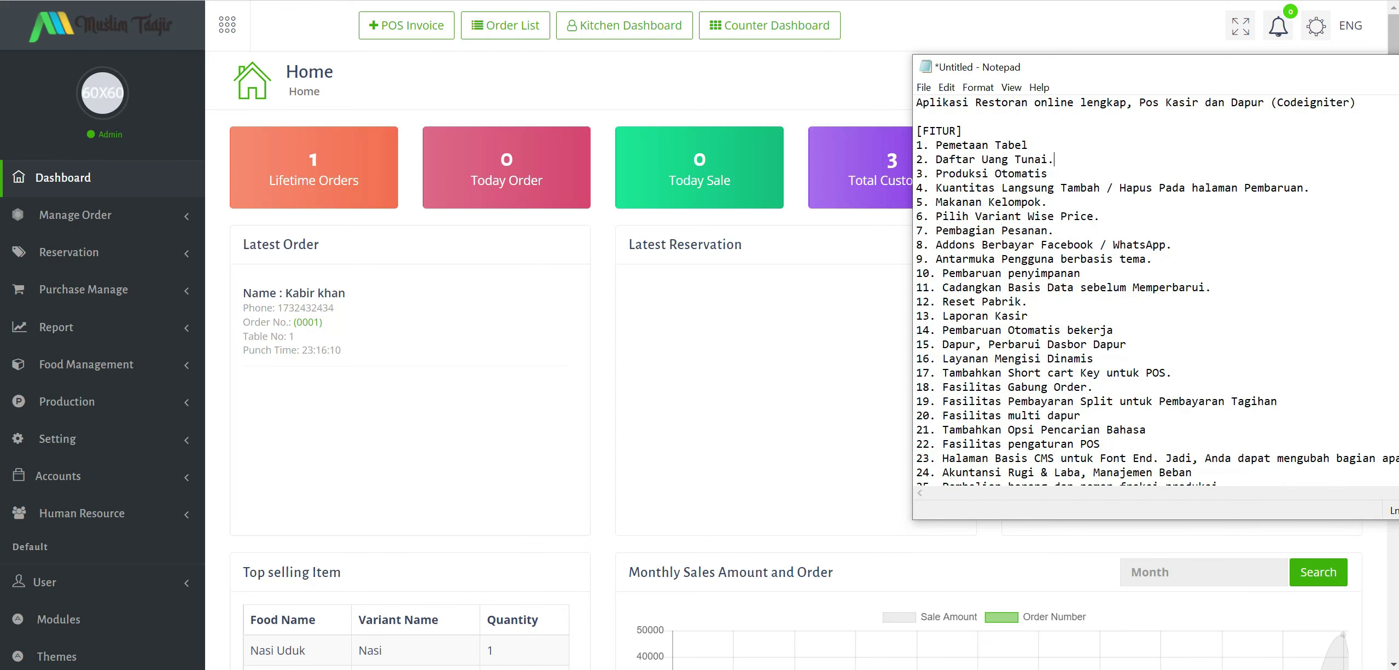
pyautogui.moveTo(937, 145); pyautogui.dragTo(1028, 145)
pyautogui.click(1029, 145)
pyautogui.write('/ meja')
# Highlight the cash list, quantity add/remove, grouped food and order split features in turn.
pyautogui.moveTo(1055, 159)
pyautogui.mouseDown()
pyautogui.moveTo(936, 159)
pyautogui.moveTo(1036, 173)
pyautogui.mouseUp()
pyautogui.click(1037, 216)
pyautogui.moveTo(949, 188); pyautogui.dragTo(1021, 188)
pyautogui.click(1081, 188)
pyautogui.moveTo(976, 202); pyautogui.dragTo(1093, 216)
pyautogui.click(1022, 230)
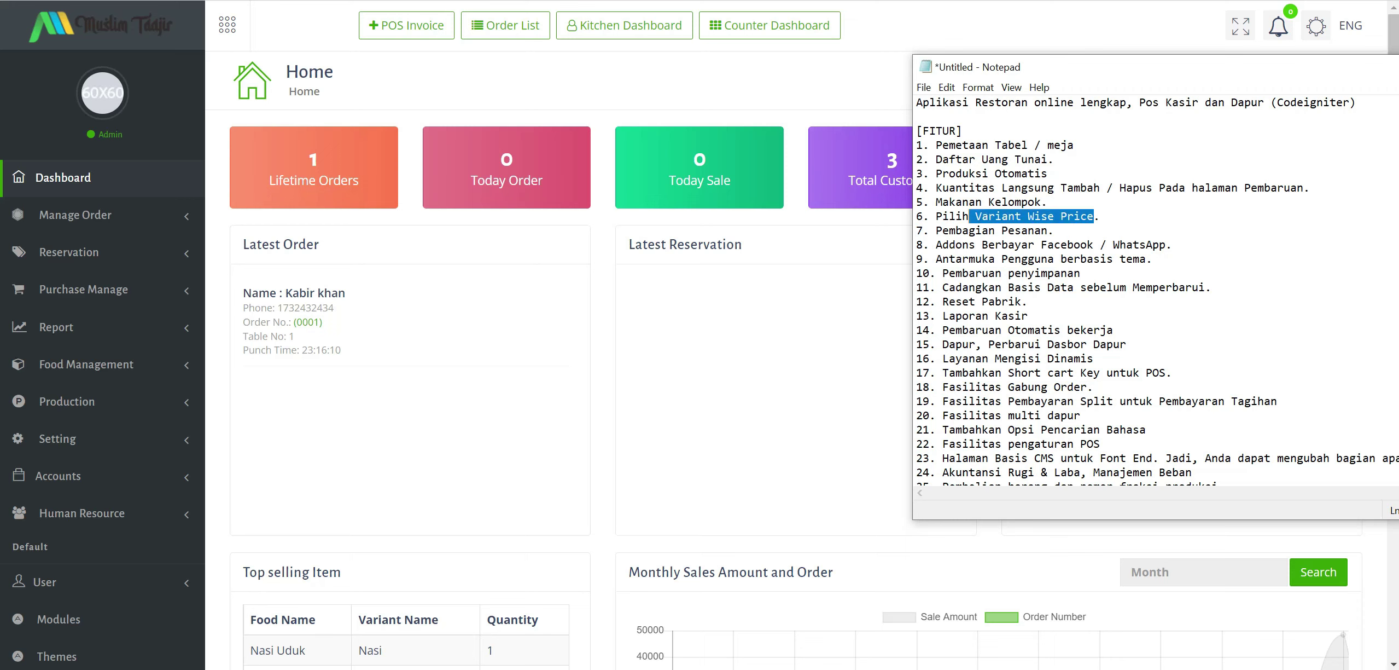
pyautogui.click(1002, 230)
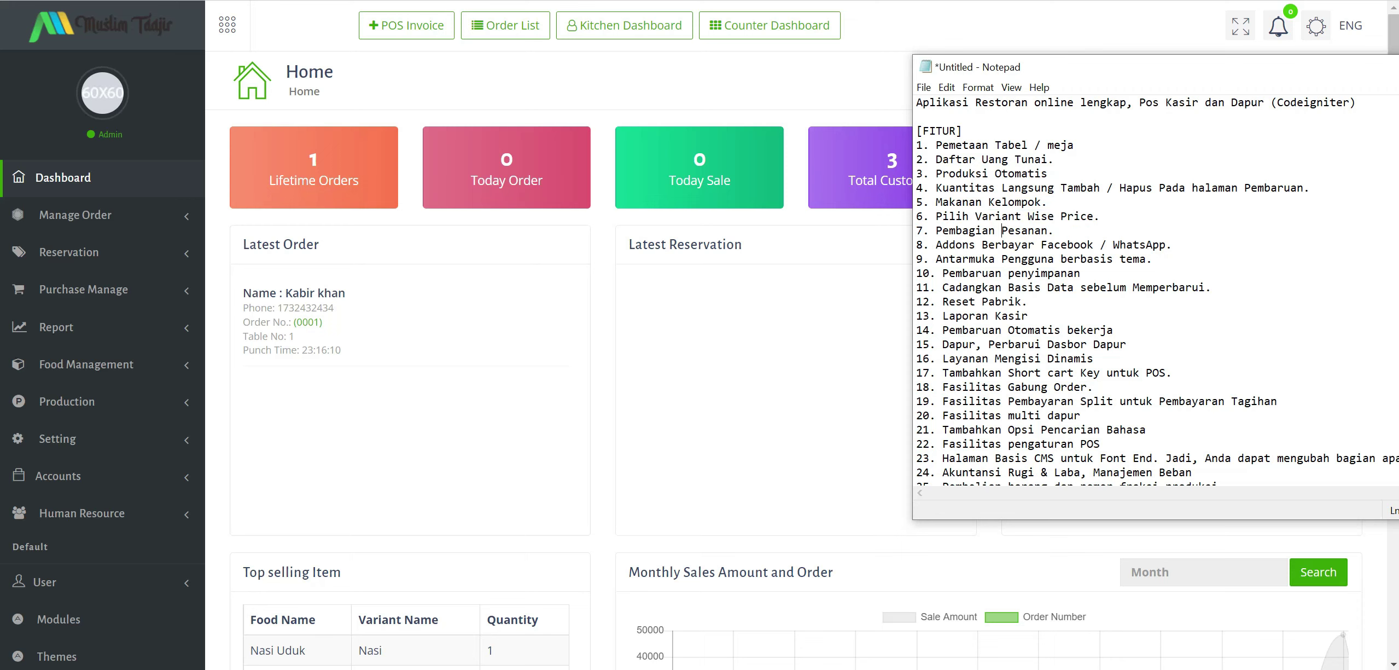
pyautogui.click(1041, 287)
pyautogui.moveTo(942, 231); pyautogui.dragTo(1076, 244)
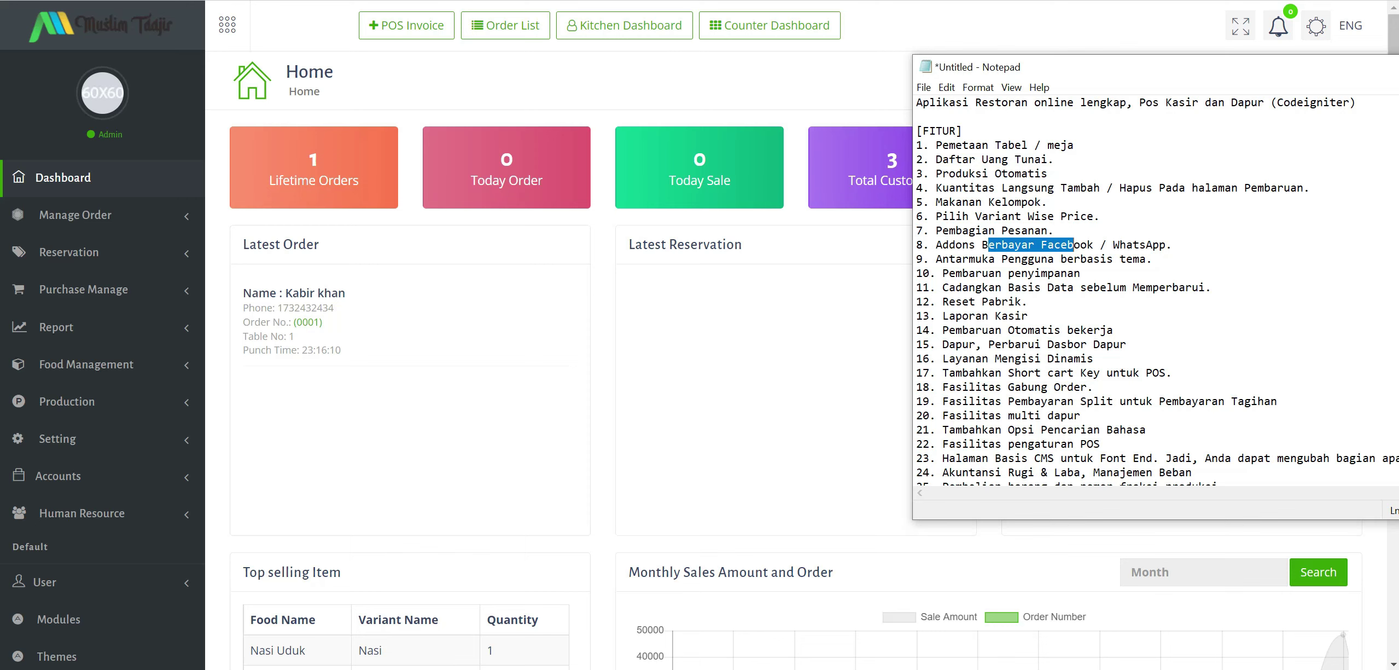
# Highlight the database backup, Laporan Kasir, automatic update and kitchen dashboard features further down.
pyautogui.scroll(-1, 1158, 290)
pyautogui.click(1028, 273)
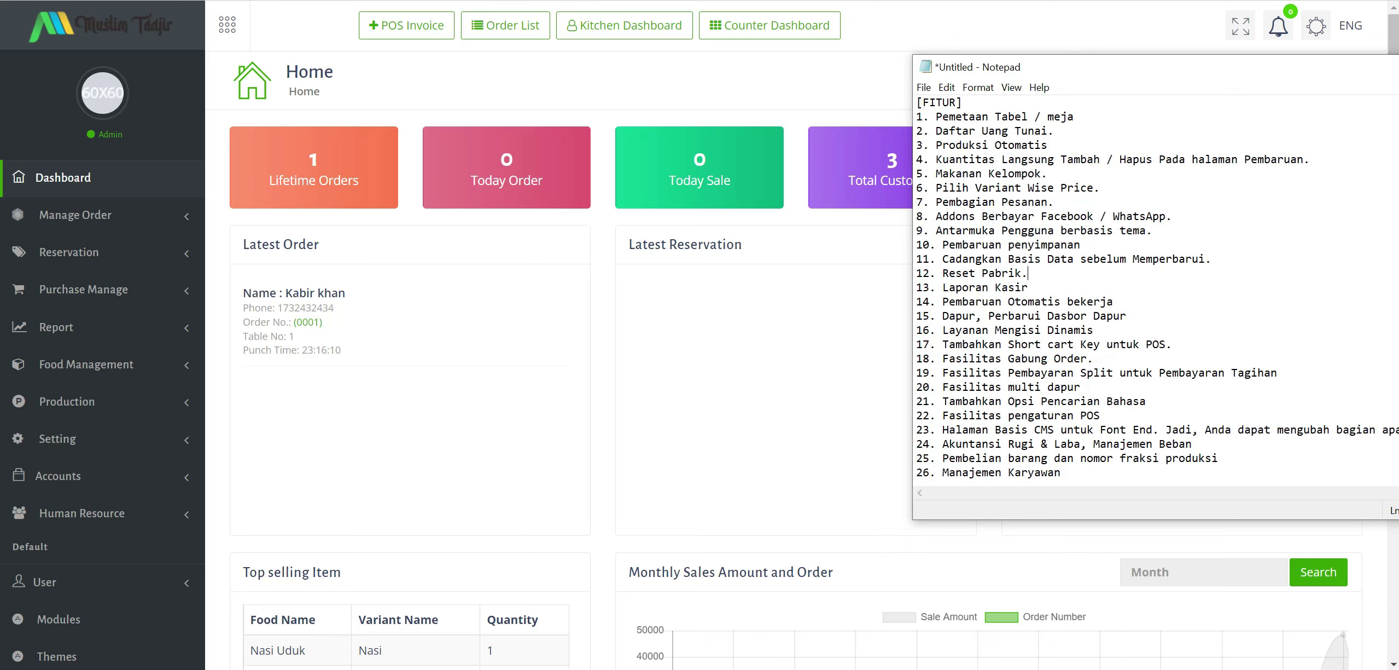
pyautogui.moveTo(977, 258); pyautogui.dragTo(1114, 259)
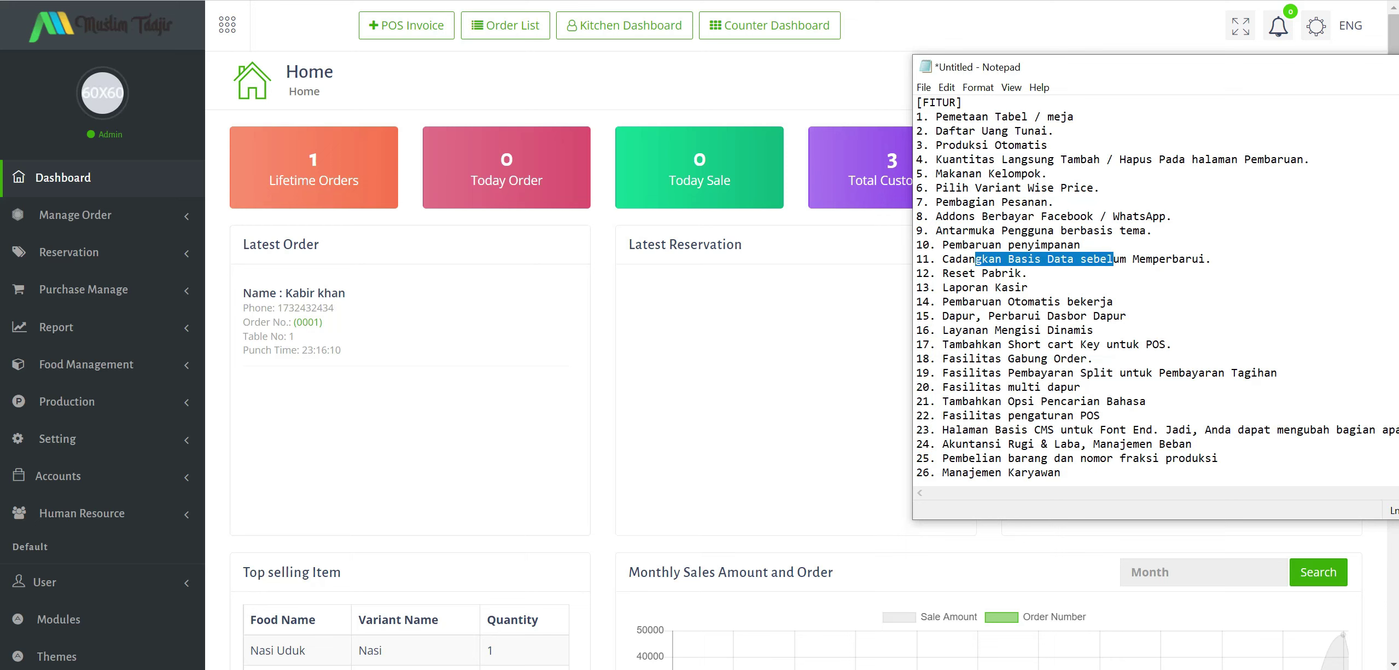
pyautogui.click(1029, 287)
pyautogui.moveTo(1028, 287); pyautogui.dragTo(902, 287)
pyautogui.click(1094, 316)
pyautogui.moveTo(1113, 301); pyautogui.dragTo(956, 301)
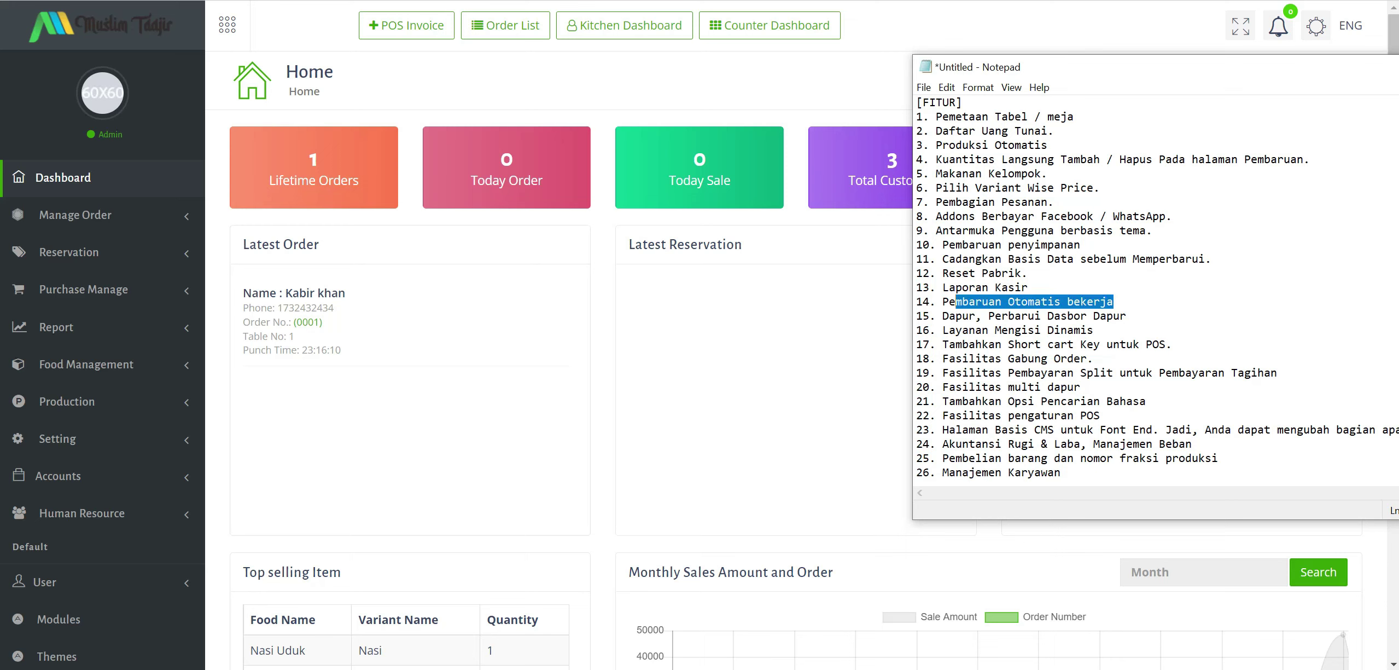
pyautogui.click(1067, 330)
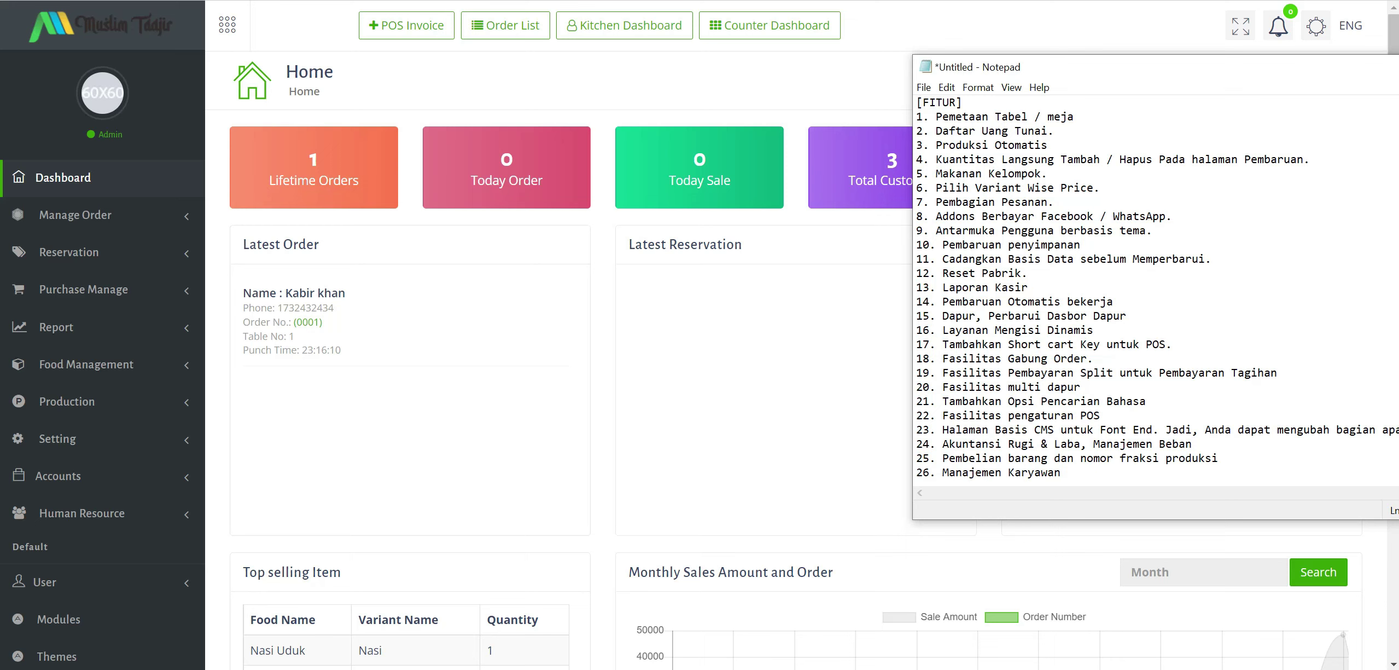
pyautogui.moveTo(1002, 316)
pyautogui.mouseDown()
pyautogui.moveTo(1114, 316)
pyautogui.moveTo(982, 330)
pyautogui.mouseUp()
pyautogui.click(1107, 344)
pyautogui.click(1015, 387)
pyautogui.scroll(6, 1015, 387)
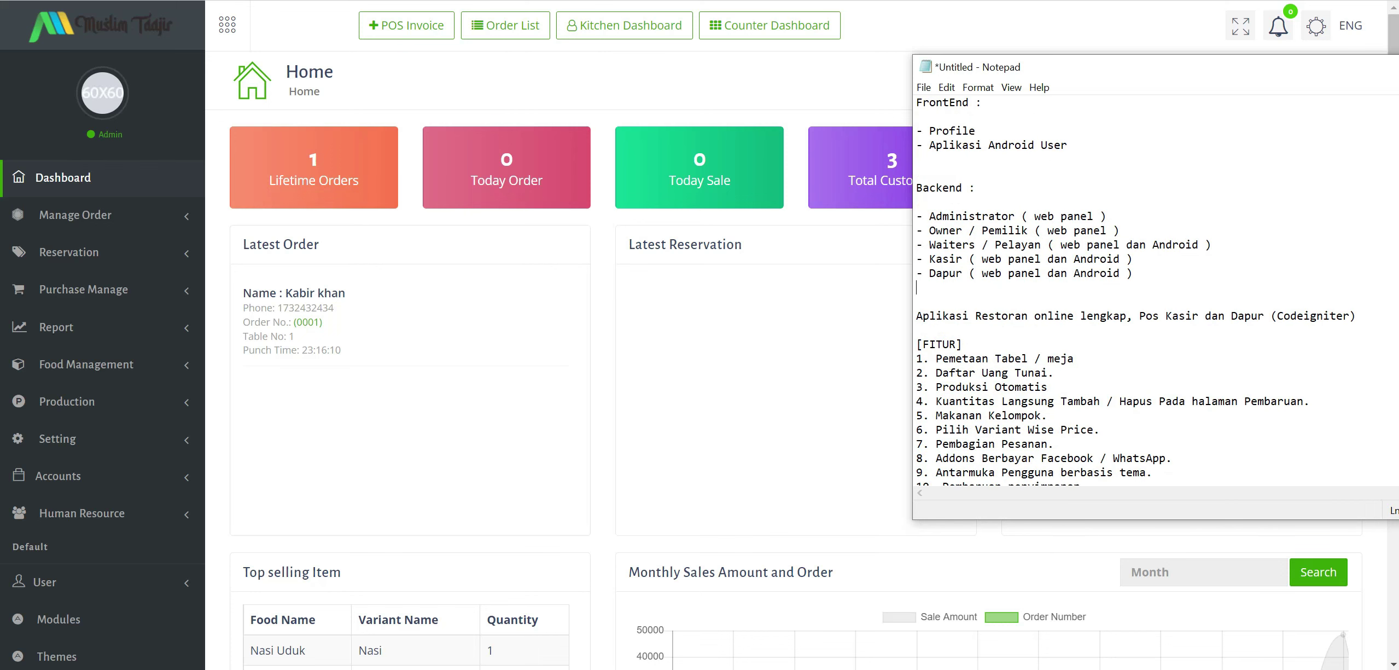
# Minimize Notepad to reveal the Home dashboard and bring up the POS Invoice link menu.
pyautogui.moveTo(1286, 79); pyautogui.dragTo(1224, 72)
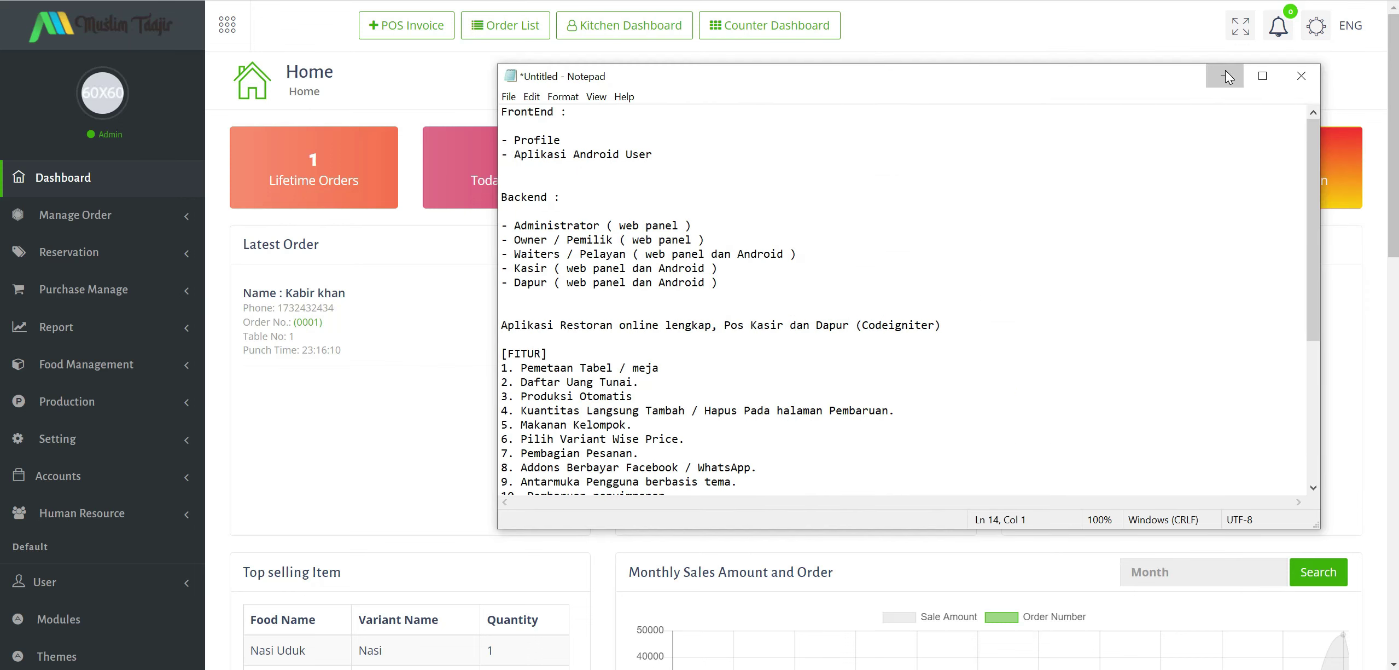
pyautogui.click(1225, 76)
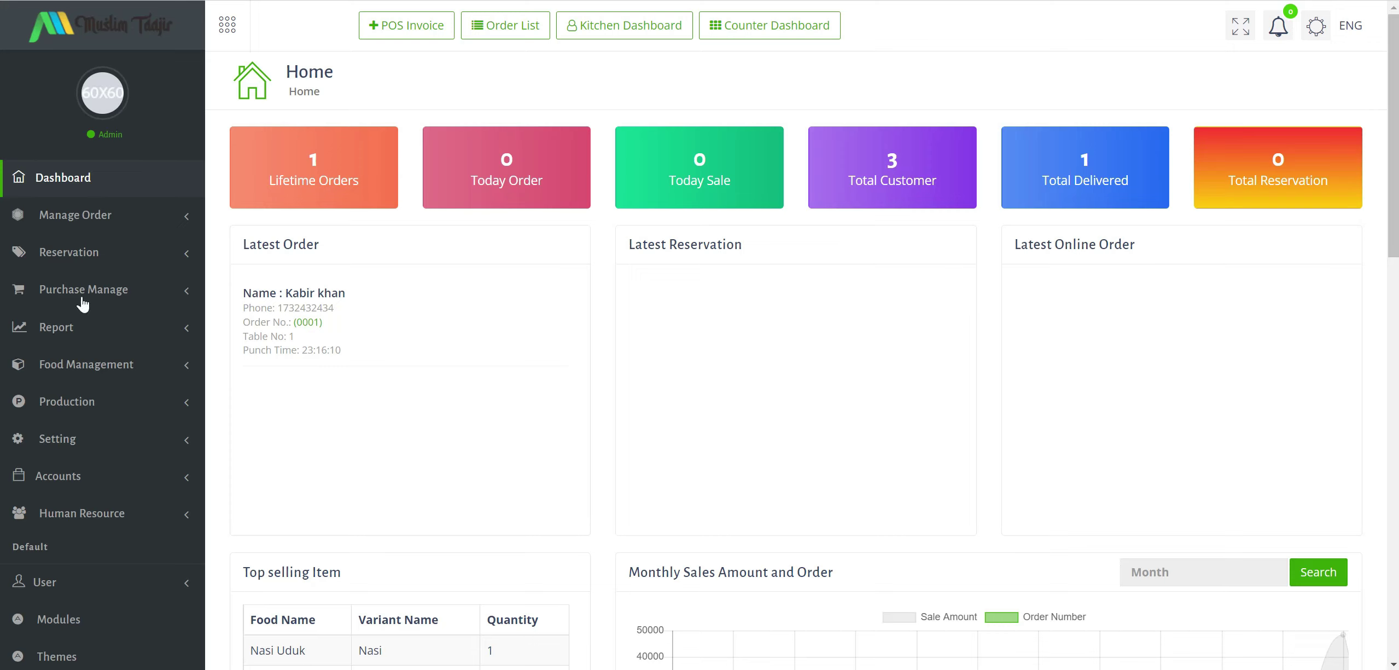
pyautogui.scroll(-5, 147, 377)
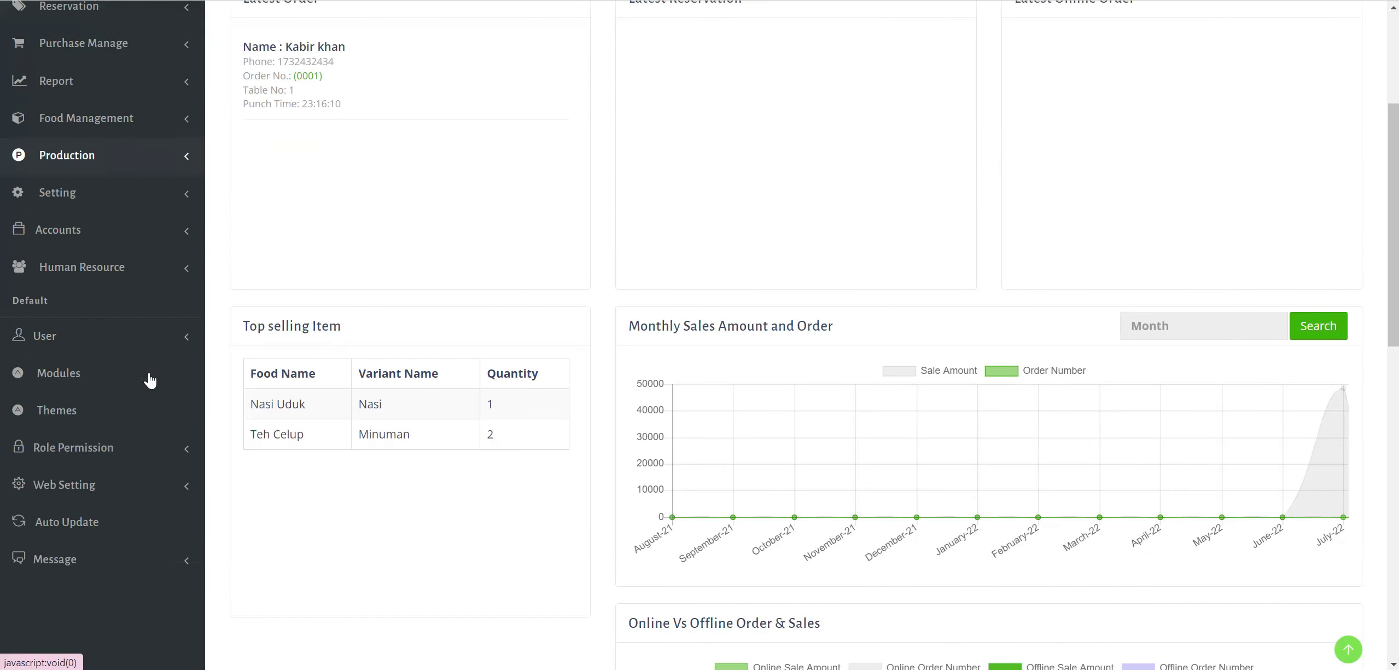
pyautogui.scroll(4, 125, 387)
pyautogui.scroll(1, 125, 387)
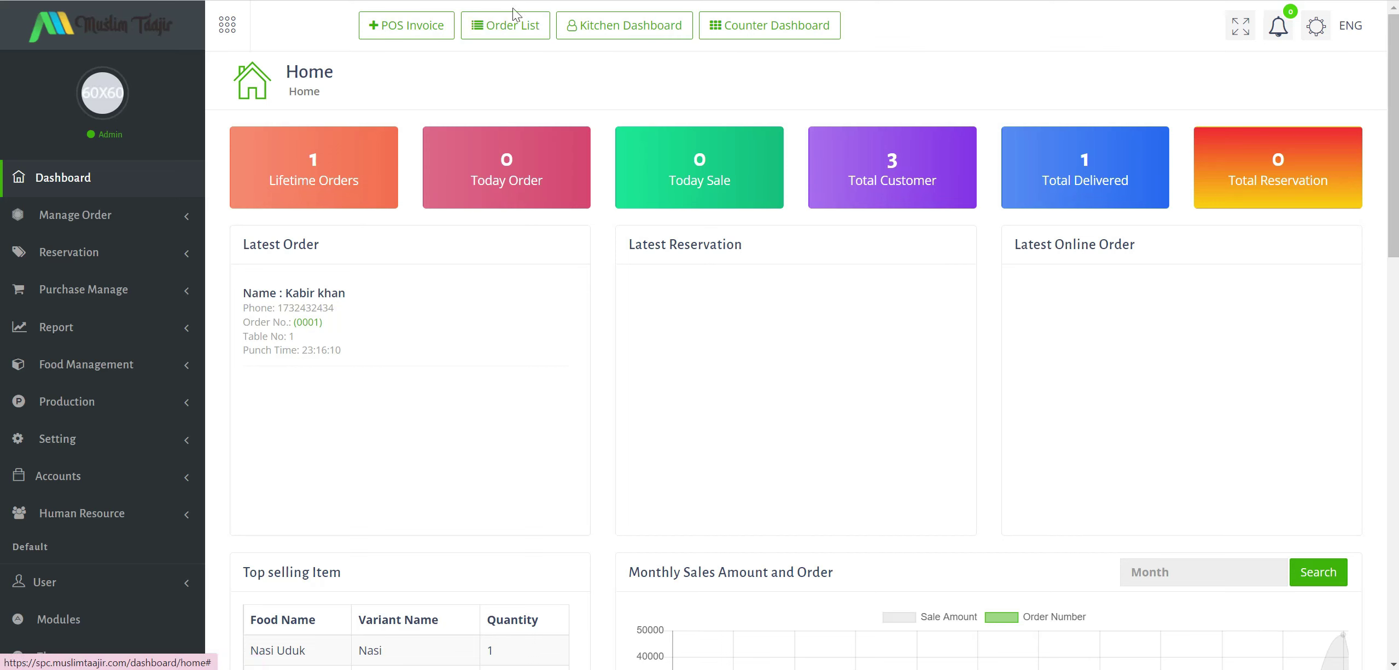
pyautogui.rightClick(420, 28)
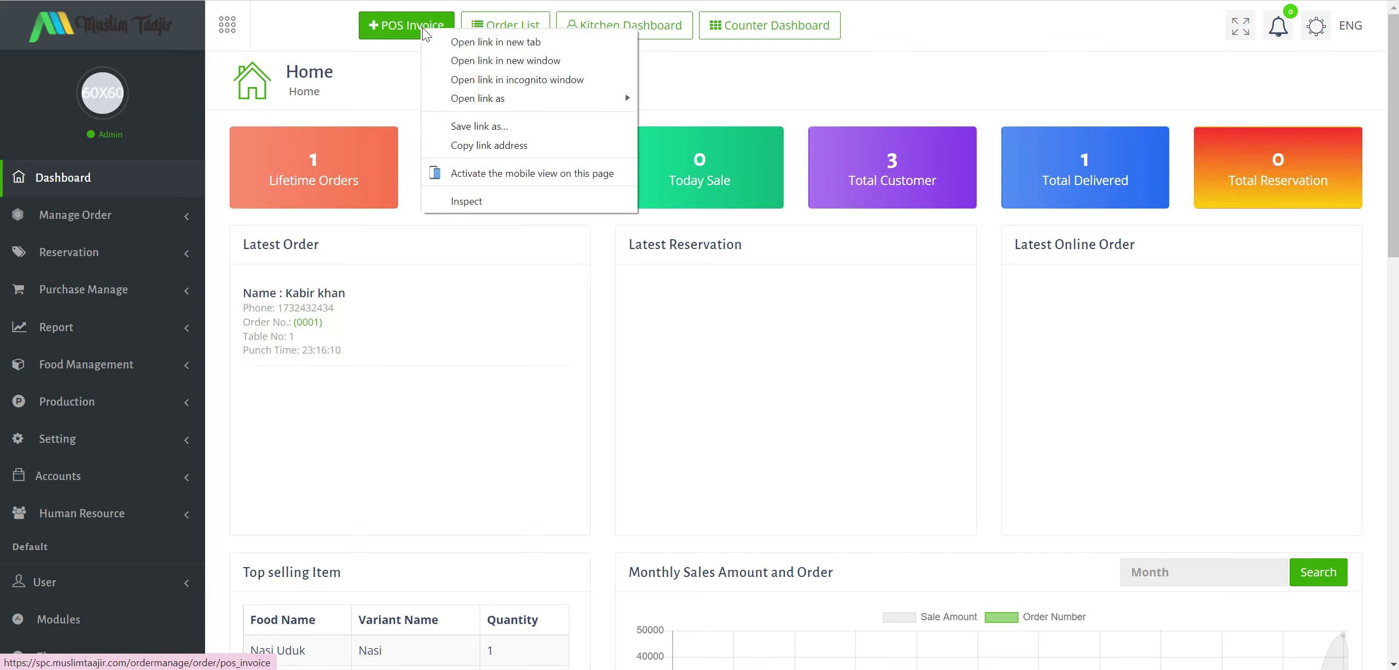
# Open POS Invoice in a new tab and run it in the Mobile simulator extension.
pyautogui.click(441, 43)
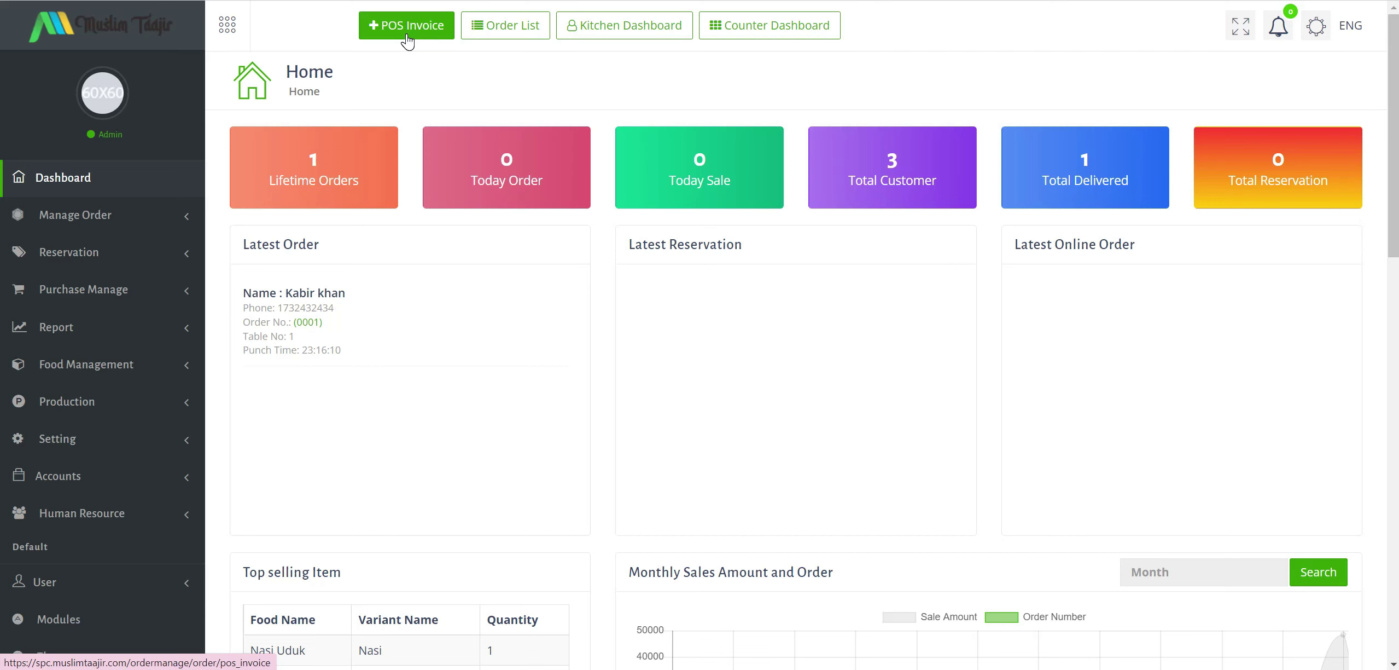
pyautogui.click(407, 39)
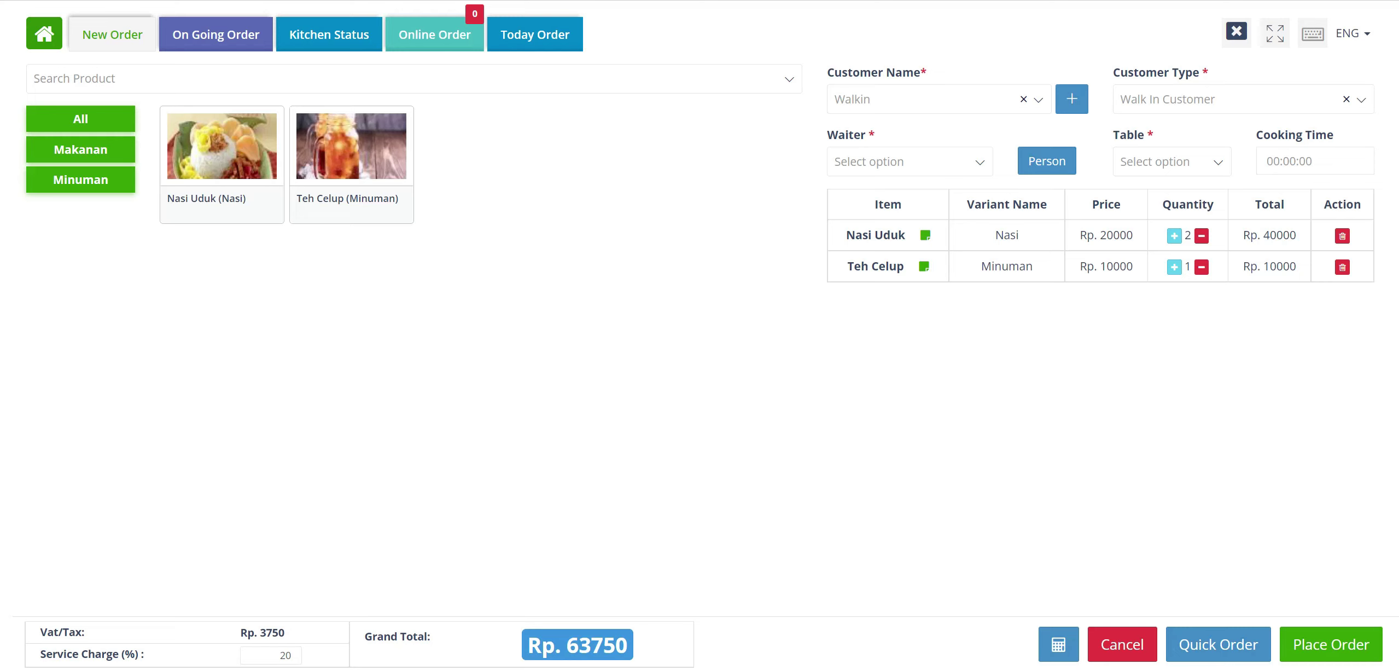
pyautogui.click(1308, 1)
pyautogui.click(1177, 117)
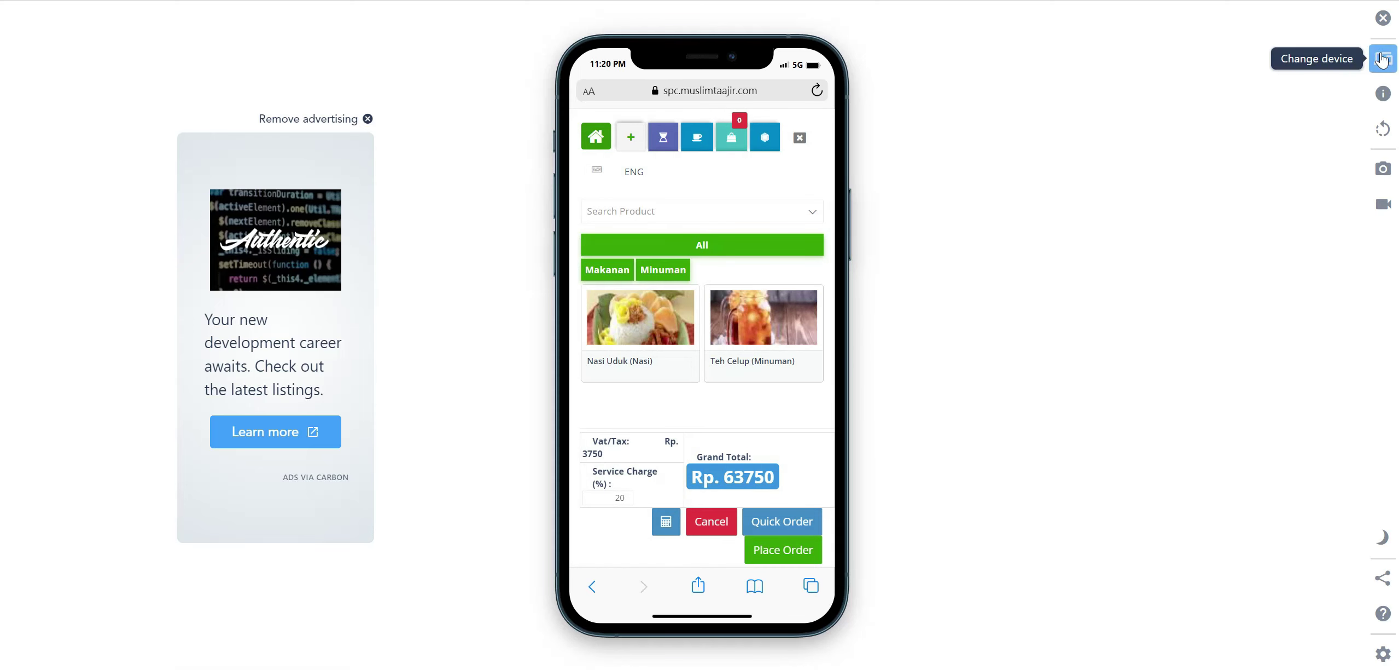
pyautogui.click(1383, 58)
# Browse the simulator's device list and cancel the order, leaving Grand Total Rp. 0.
pyautogui.scroll(-3, 1184, 369)
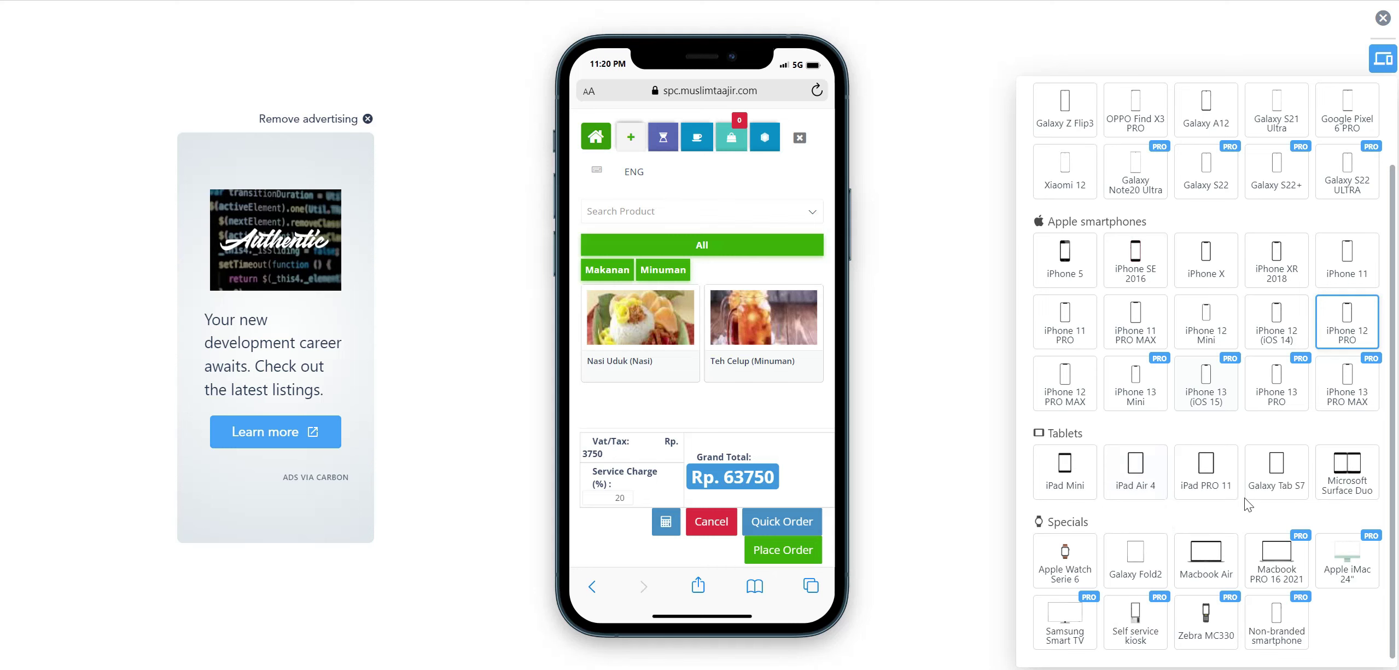
pyautogui.scroll(3, 1254, 495)
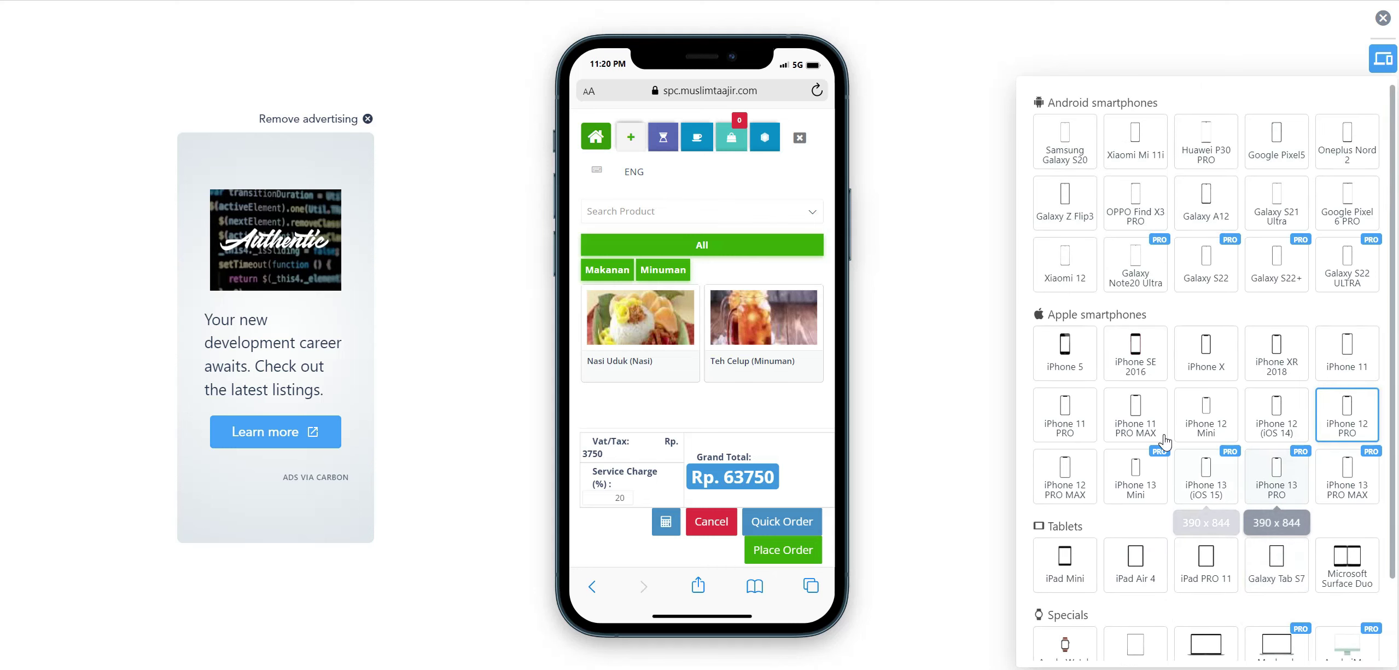
pyautogui.scroll(-3, 1168, 441)
pyautogui.scroll(3, 1168, 441)
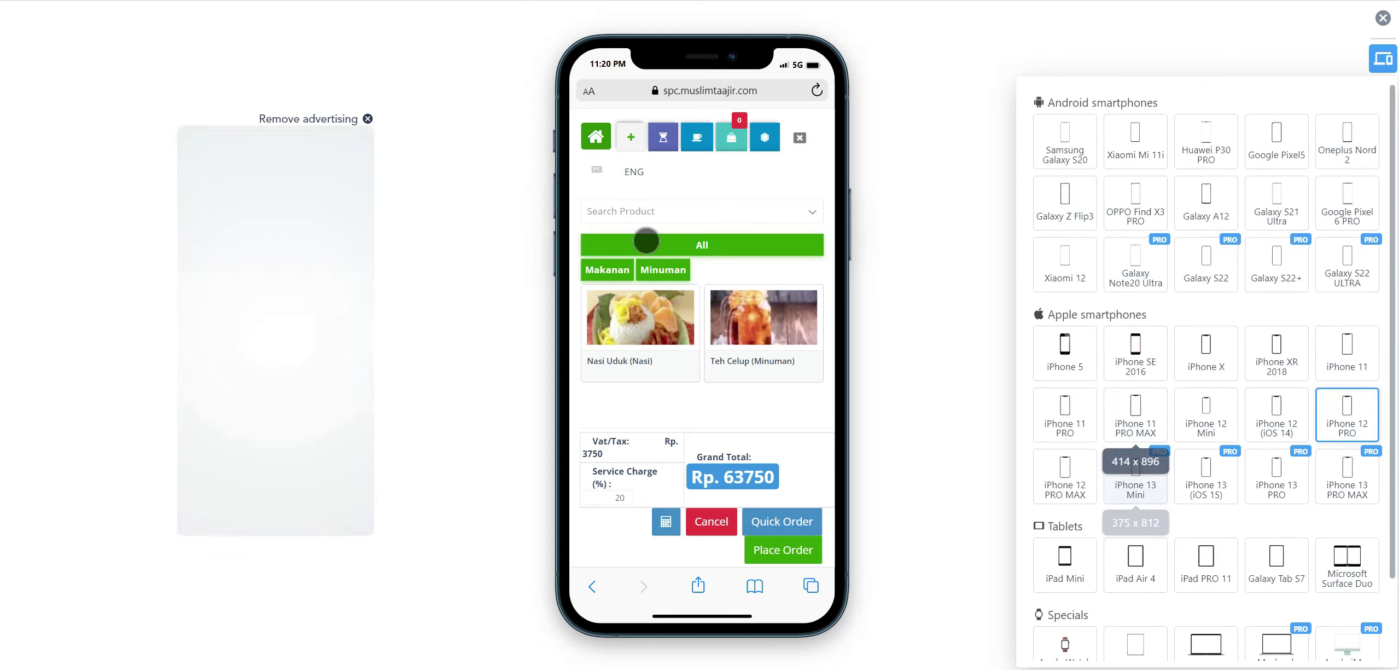
pyautogui.scroll(-5, 743, 353)
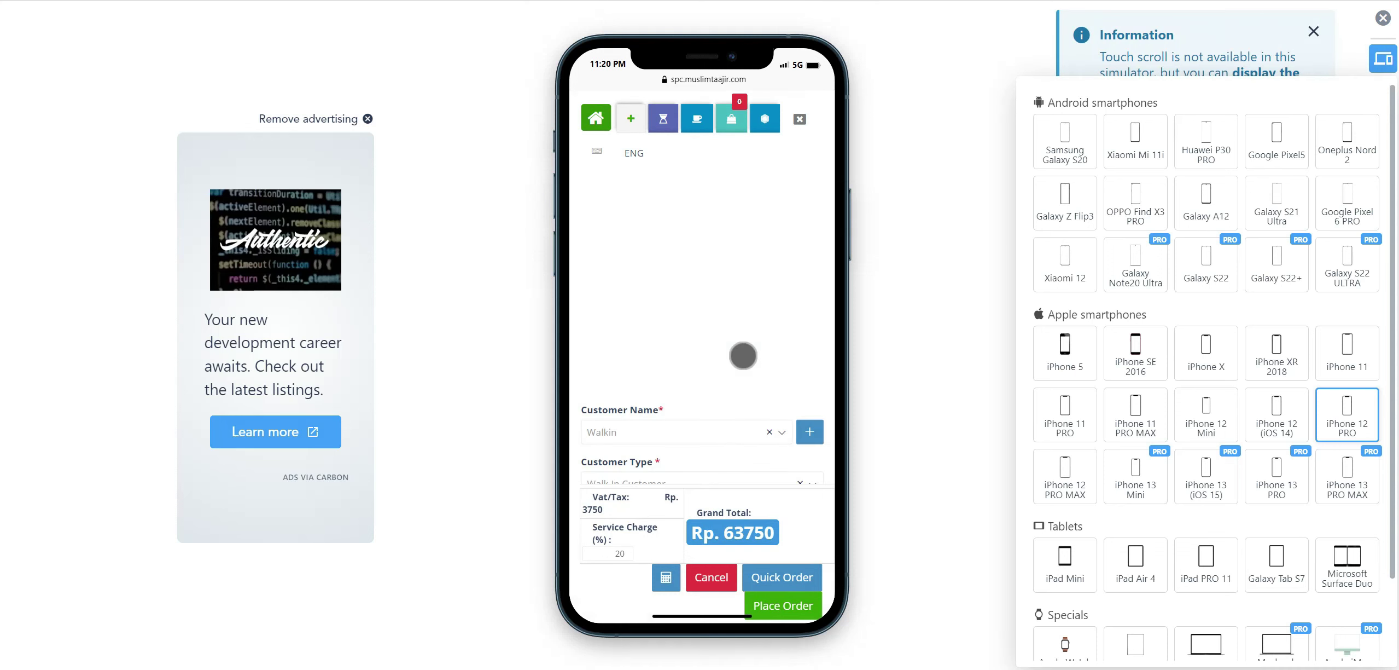
pyautogui.click(718, 584)
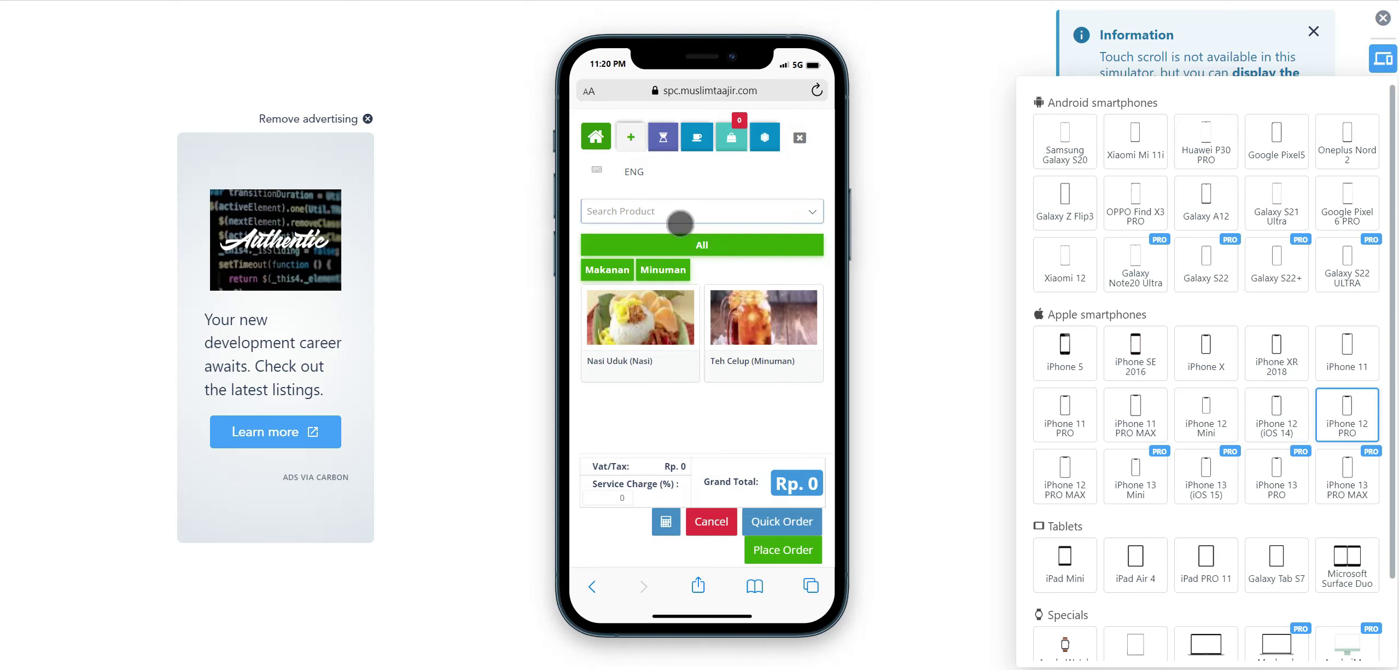
pyautogui.scroll(-2, 1239, 423)
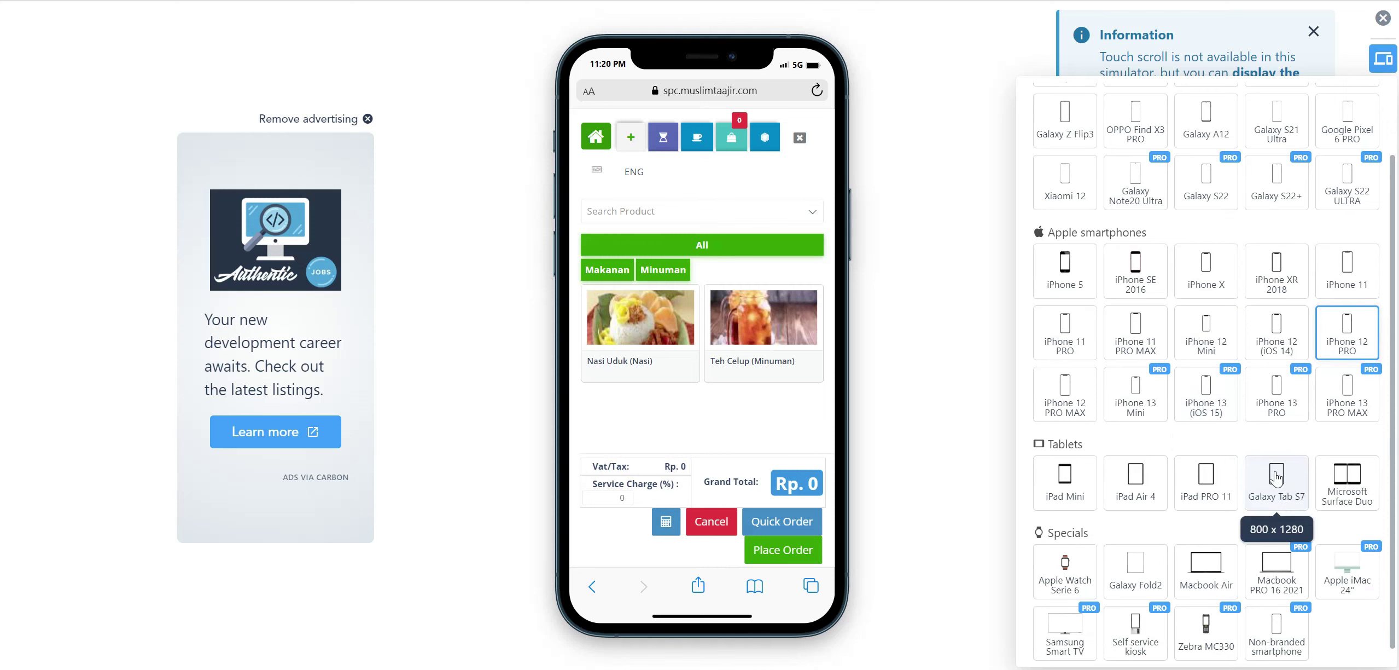
# Switch the simulated device to iPad PRO 11 and preview the Teh Celup options.
pyautogui.click(1203, 489)
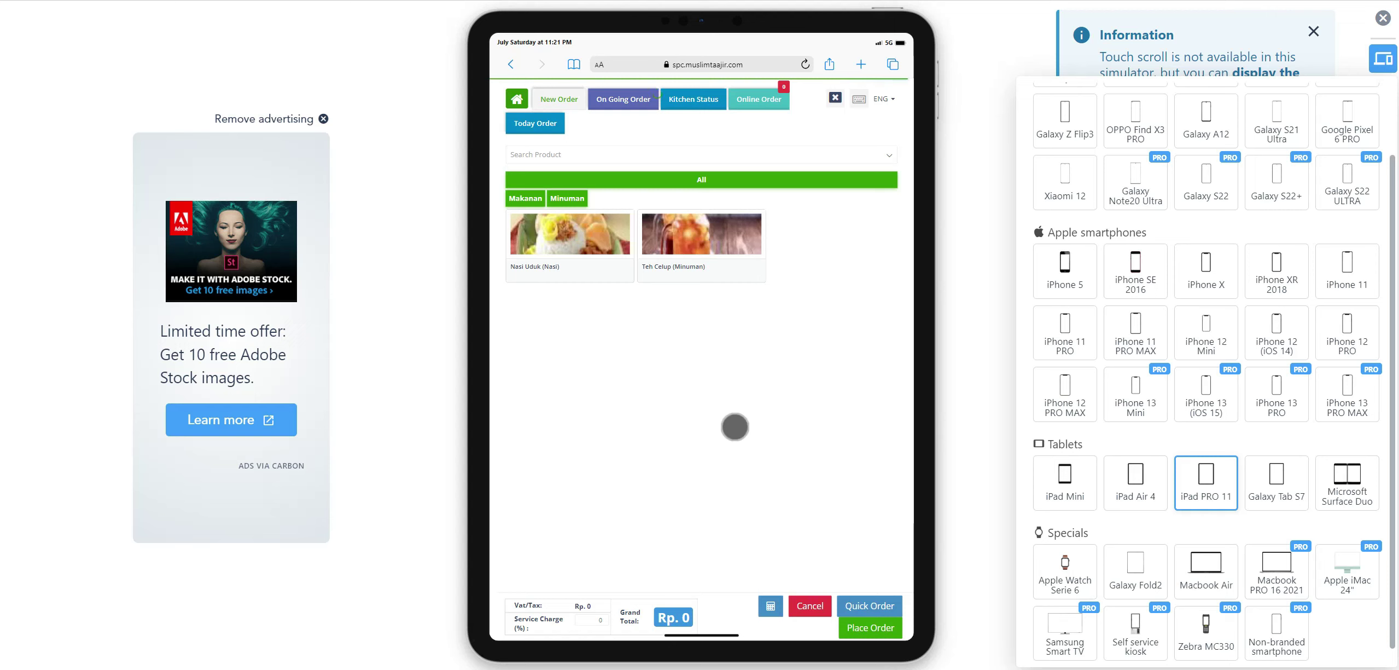
pyautogui.scroll(-2, 735, 427)
pyautogui.scroll(3, 735, 426)
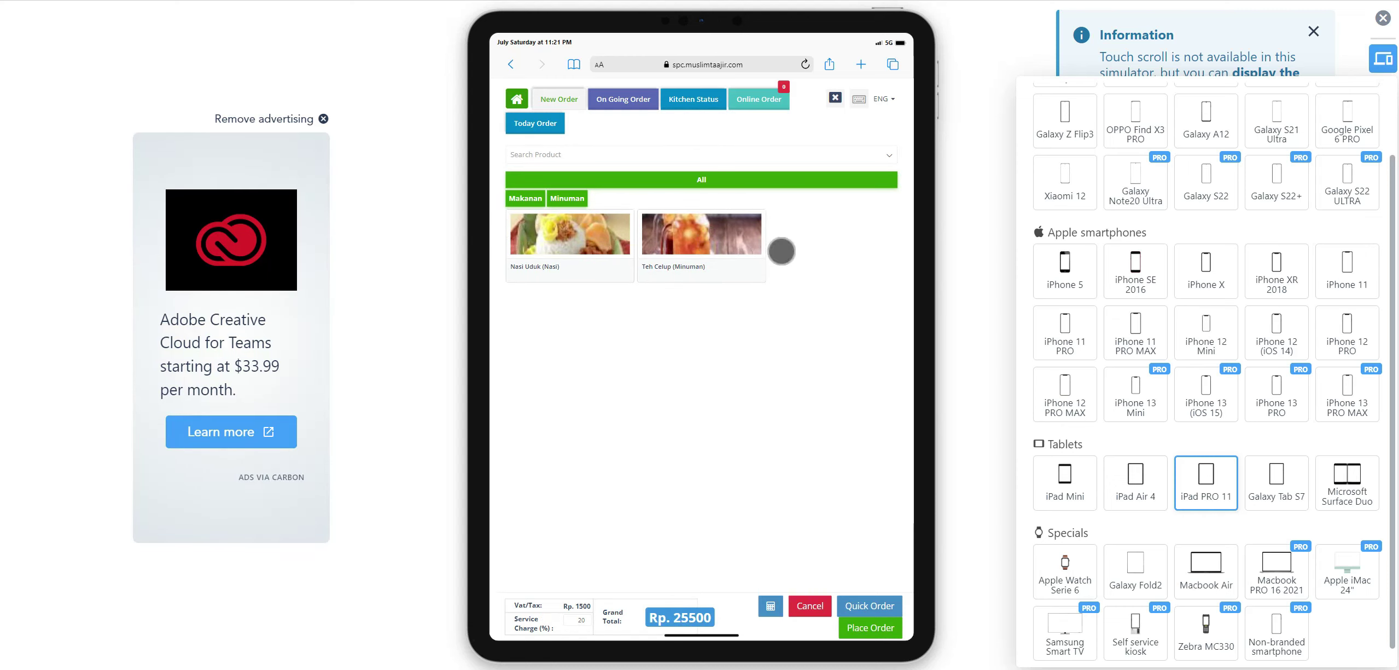
pyautogui.click(782, 251)
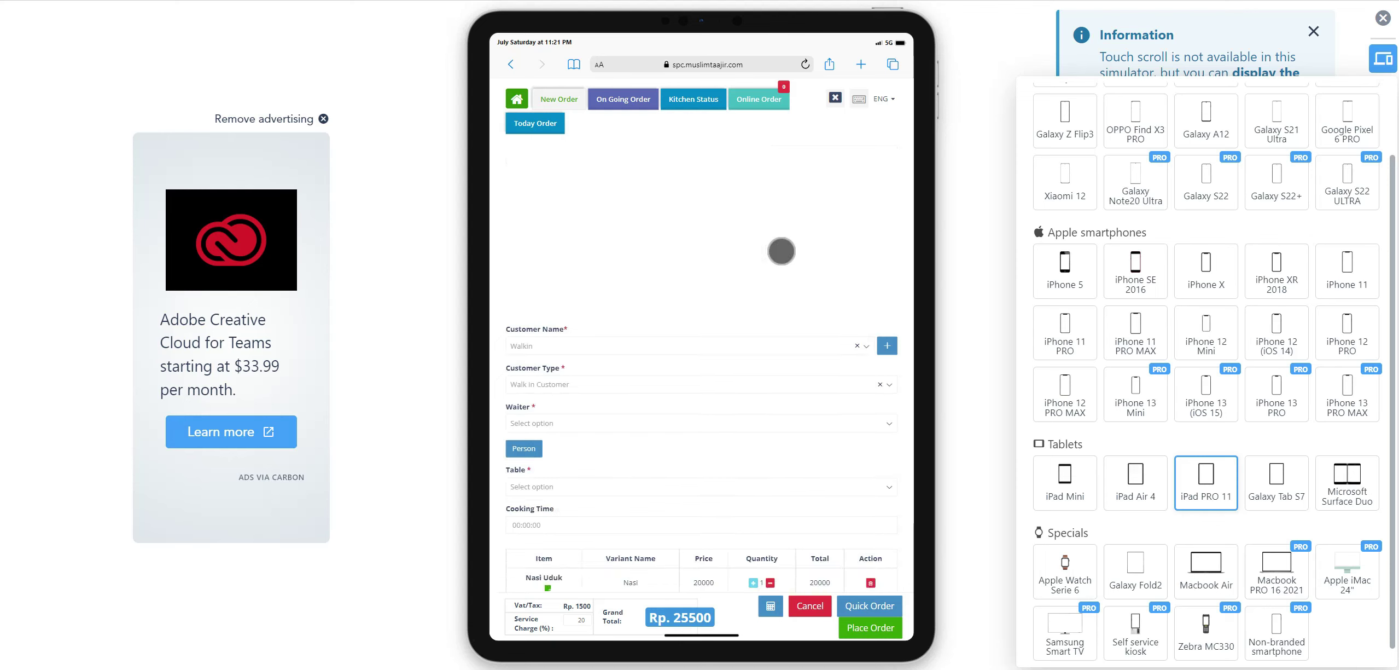
pyautogui.click(843, 105)
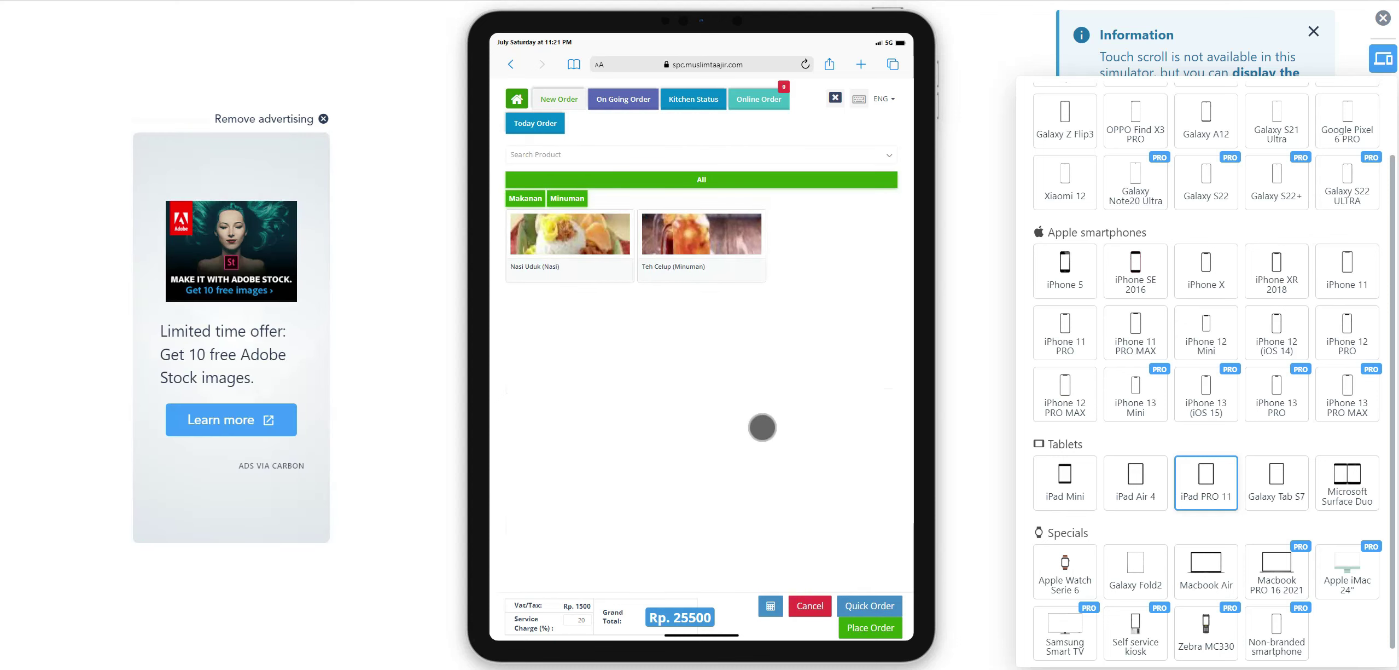
# Cancel the current order to clear the POS page.
pyautogui.scroll(-2, 760, 425)
pyautogui.scroll(-3, 762, 422)
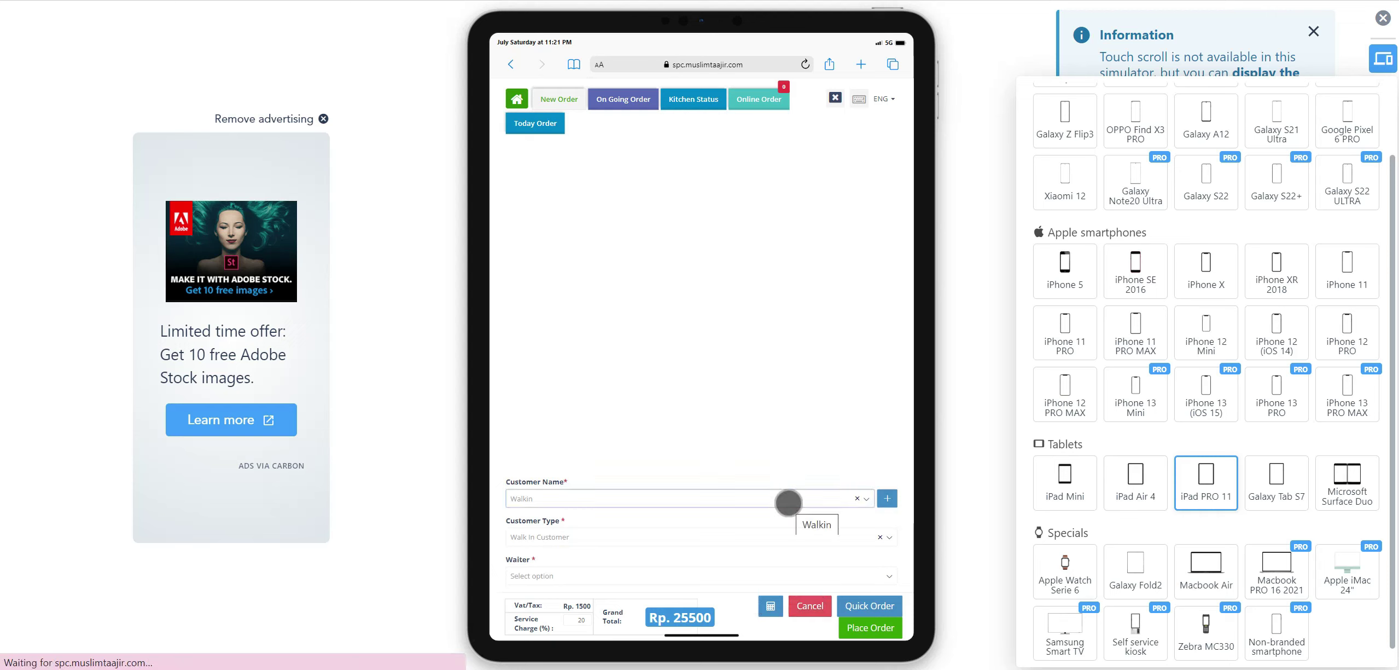
pyautogui.scroll(-4, 783, 476)
pyautogui.click(824, 607)
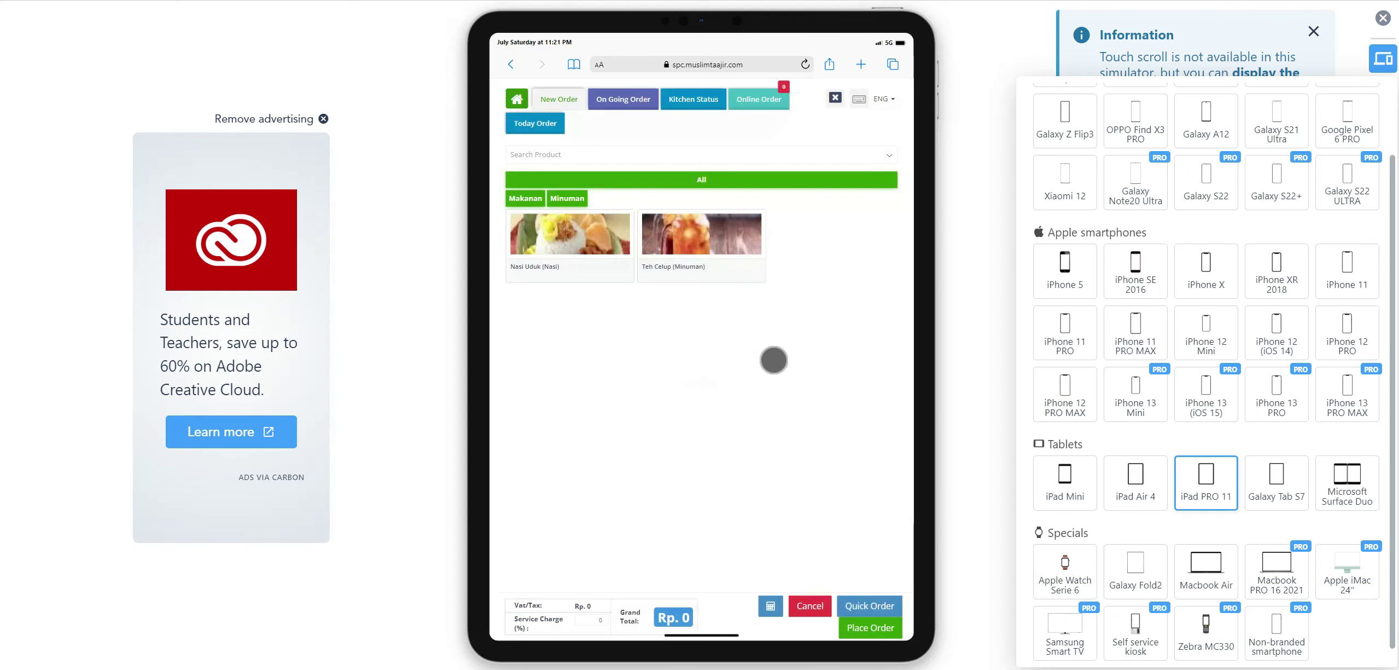
pyautogui.scroll(-5, 672, 492)
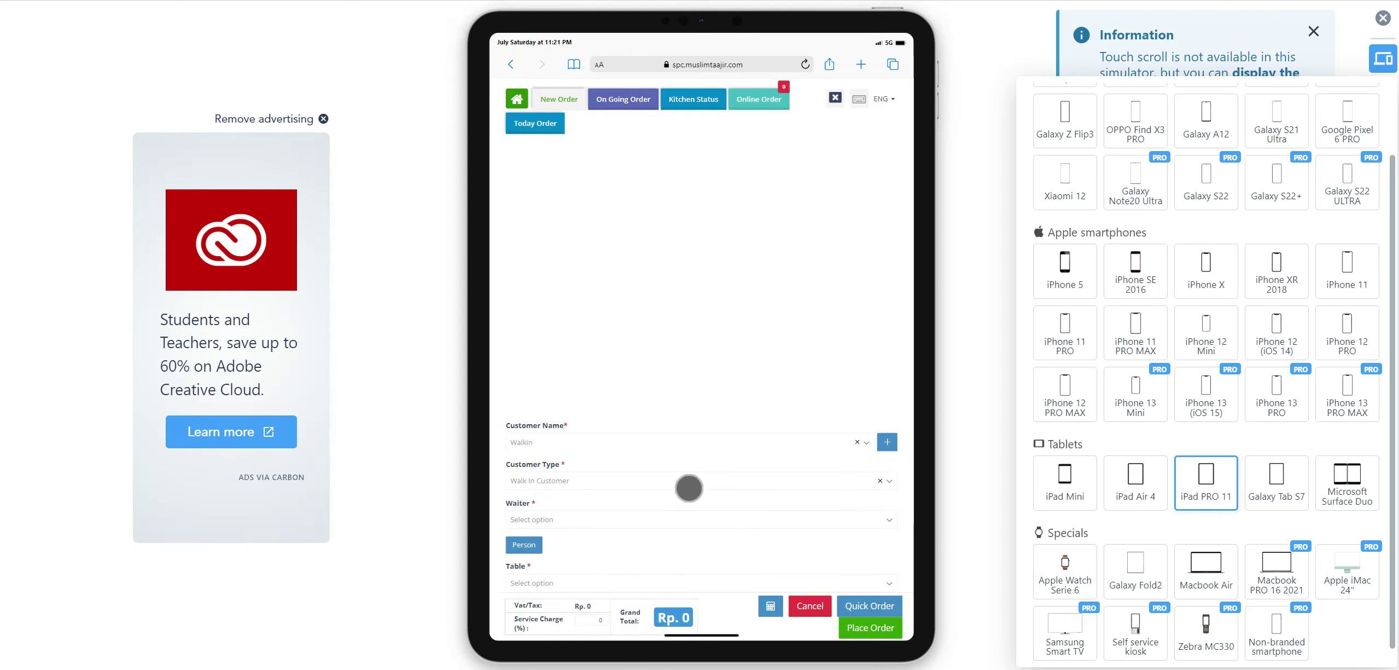
pyautogui.scroll(3, 601, 441)
pyautogui.scroll(2, 601, 440)
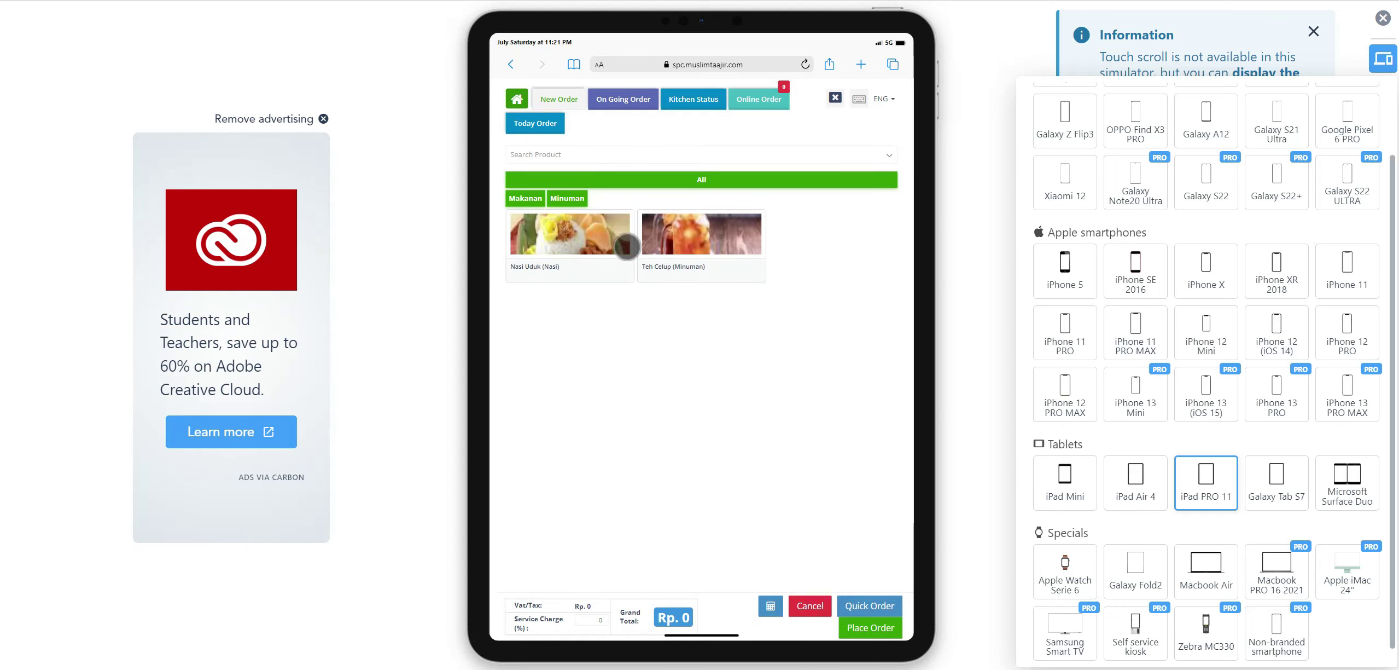
# Search 'nas' in Search Product and select Nasi Uduk from the results.
pyautogui.click(585, 241)
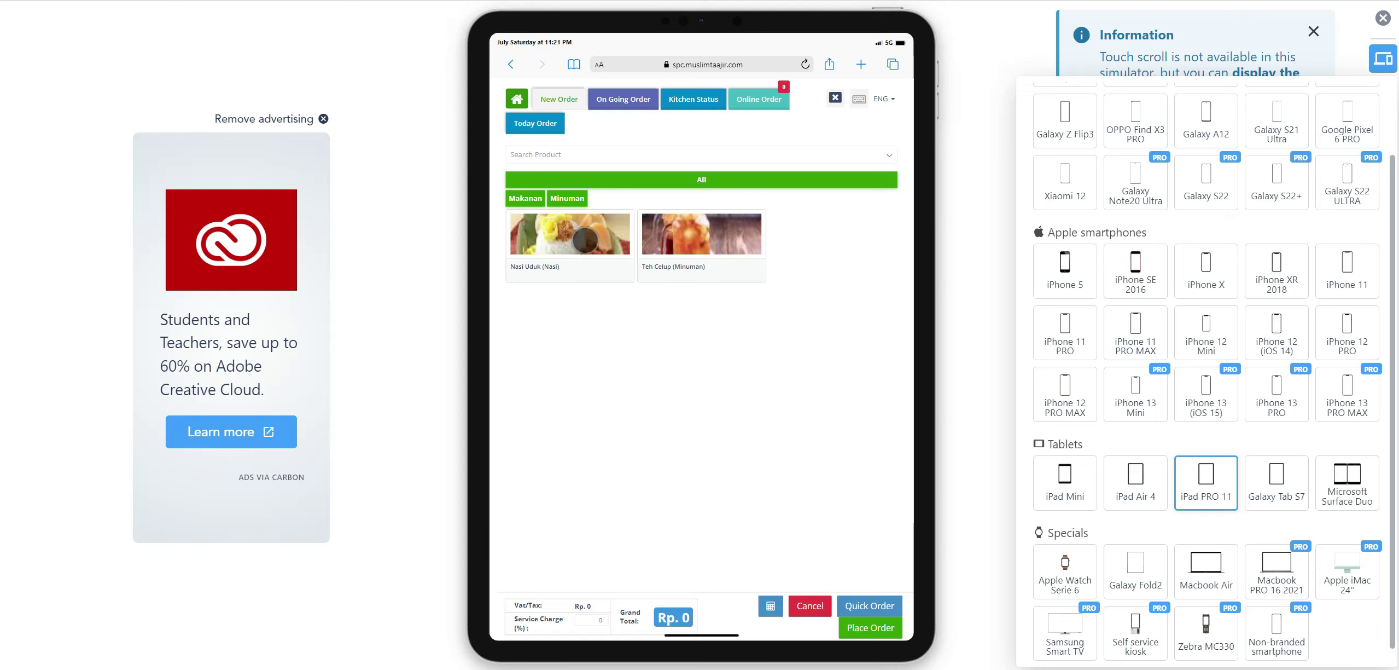
pyautogui.moveTo(585, 241); pyautogui.dragTo(656, 282)
pyautogui.click(655, 283)
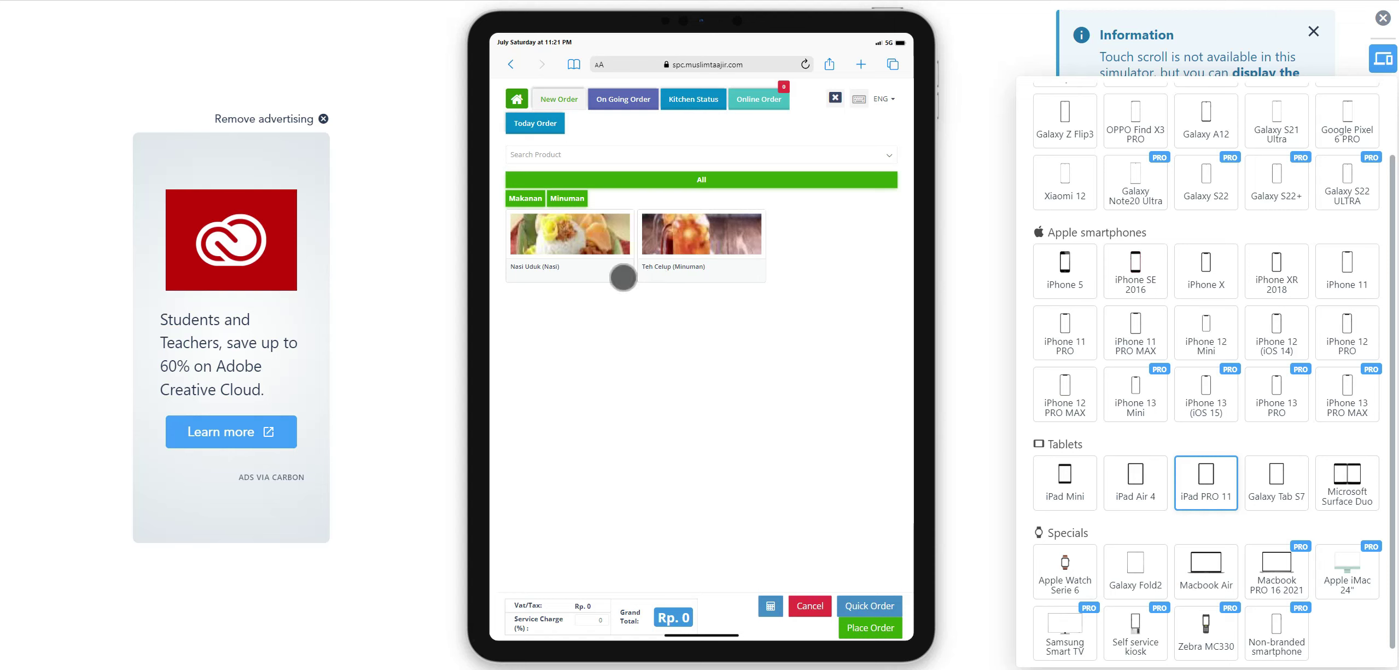
pyautogui.click(779, 179)
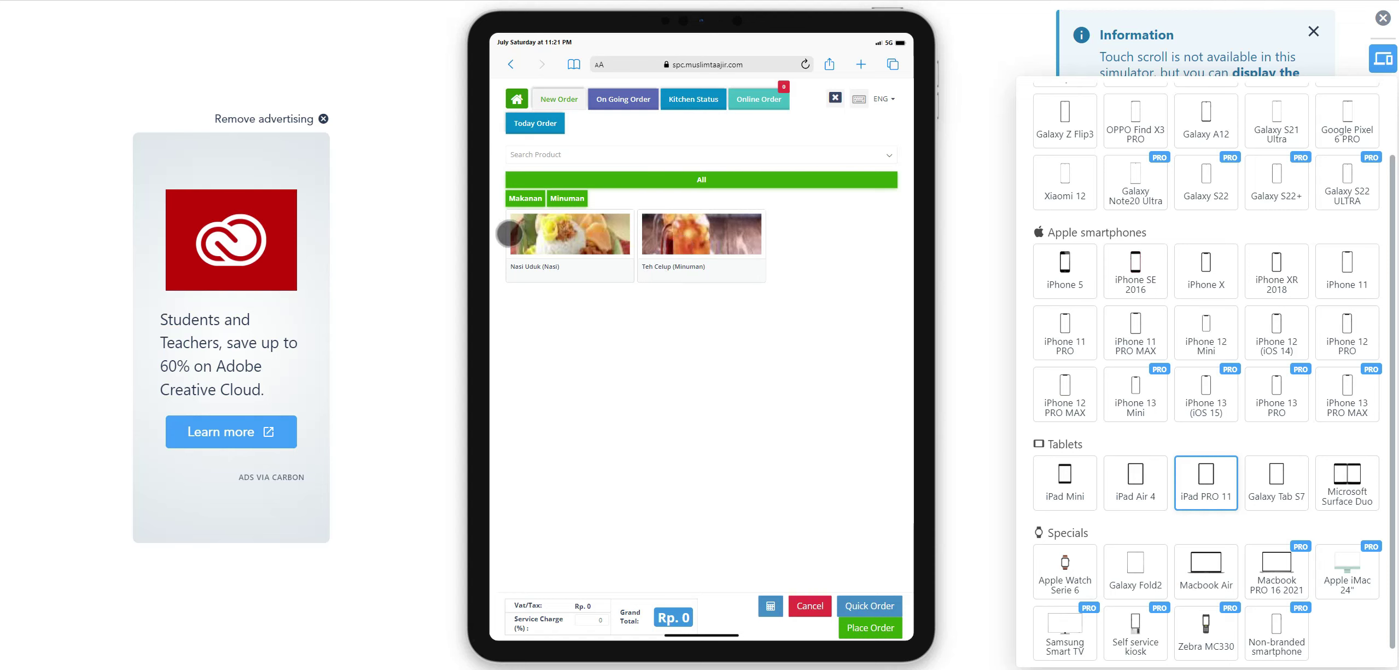
pyautogui.click(832, 153)
pyautogui.click(687, 387)
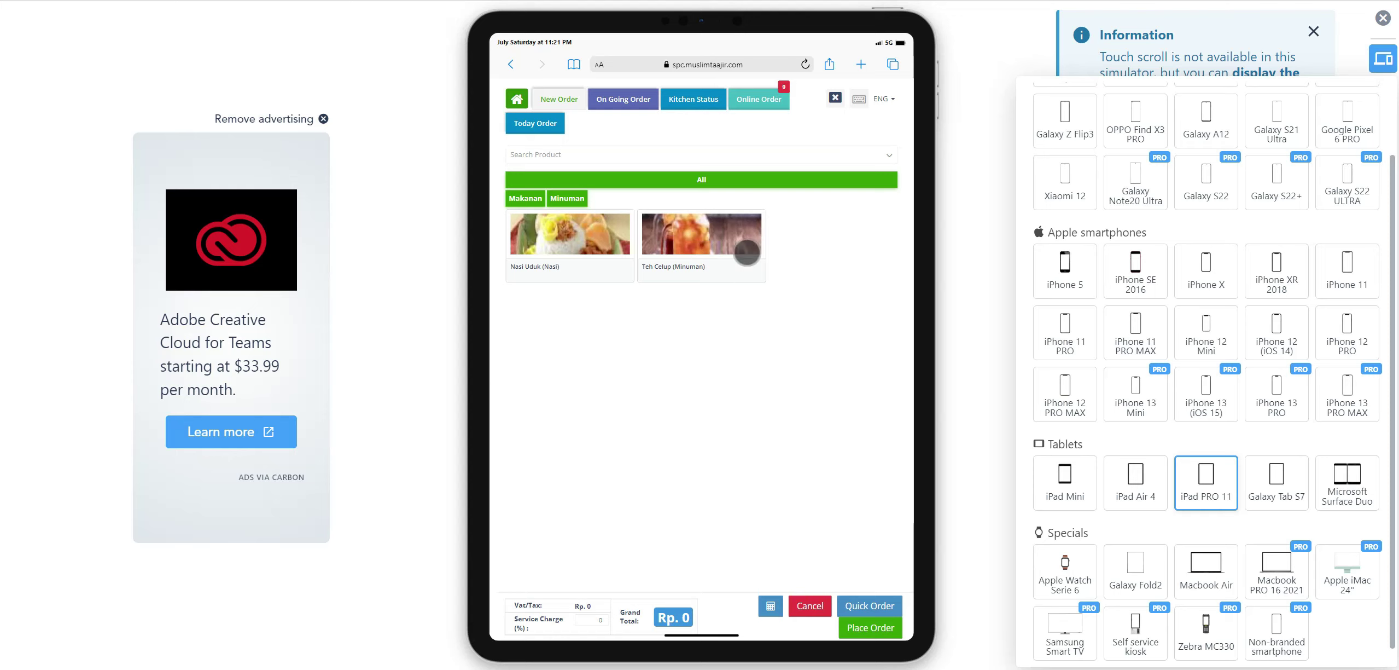
pyautogui.click(724, 392)
pyautogui.click(824, 150)
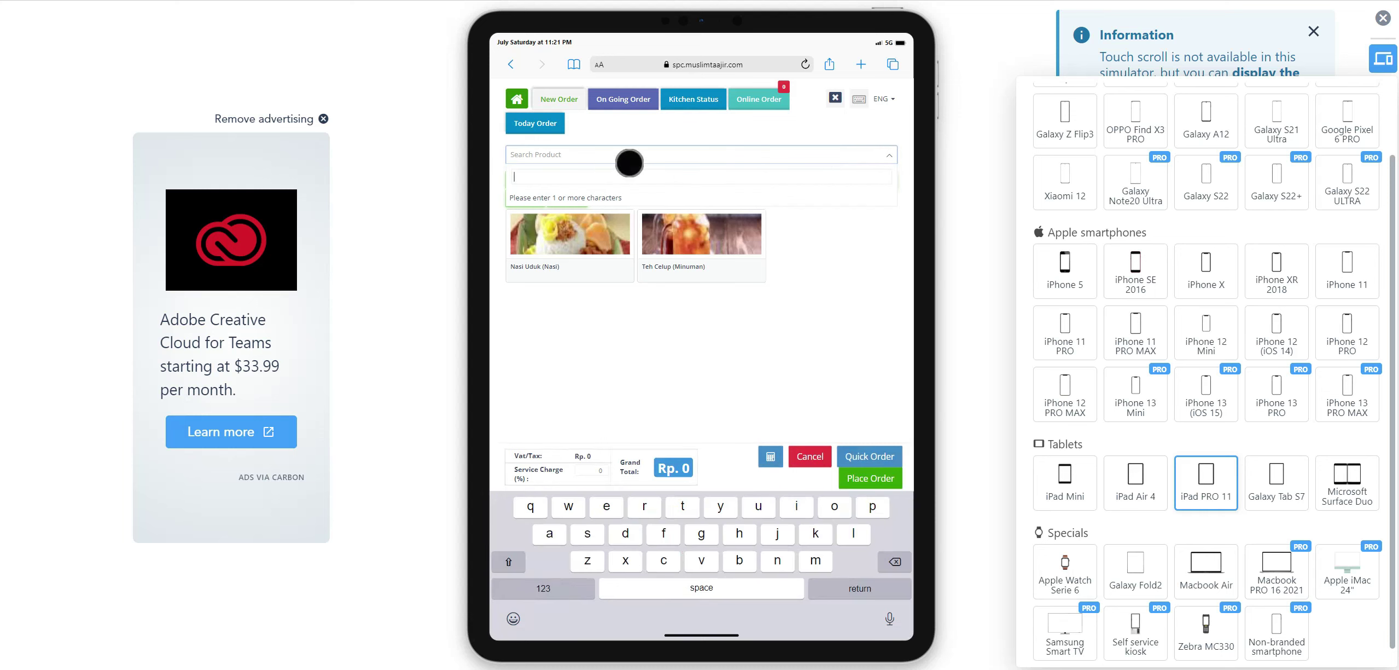
pyautogui.write('nas')
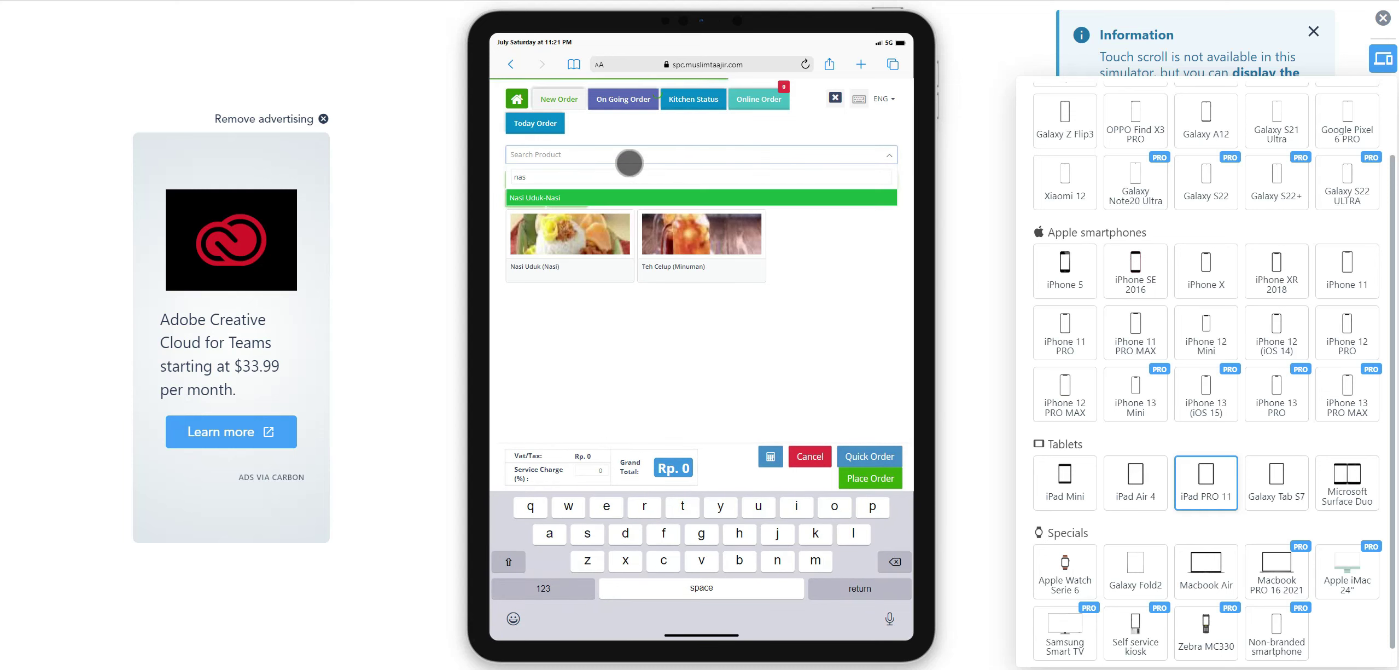
pyautogui.click(551, 197)
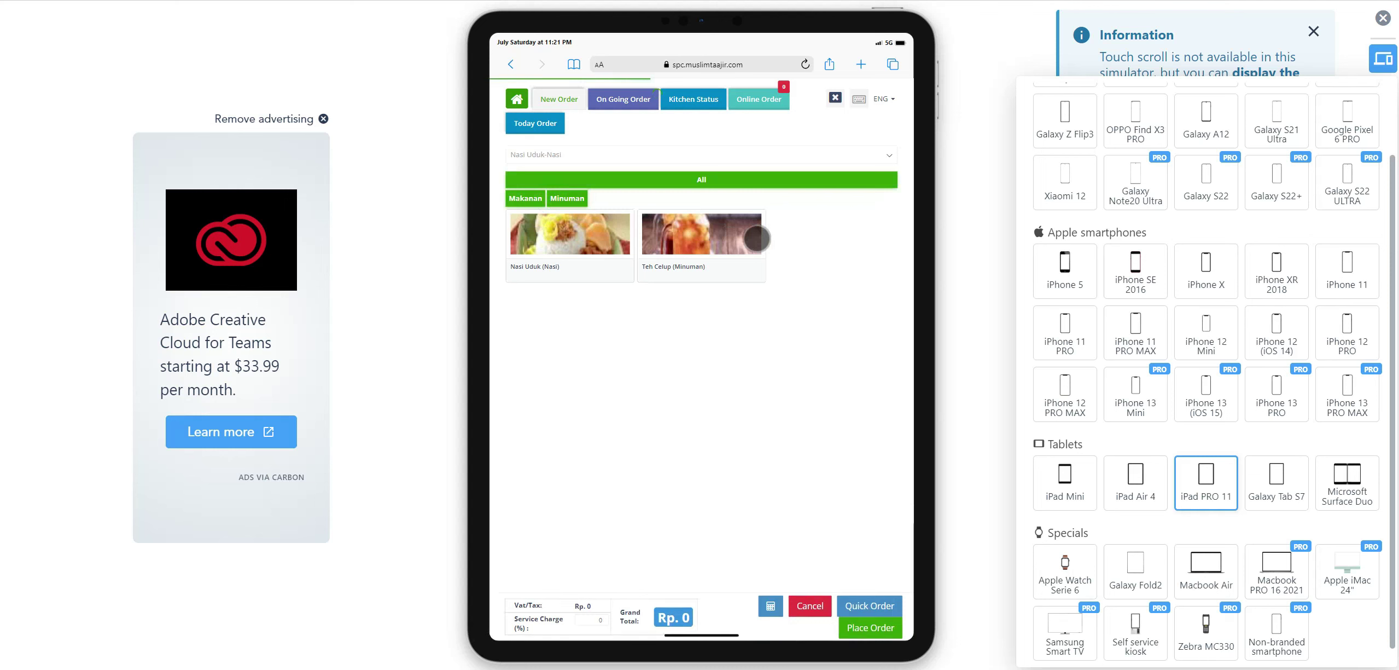
# Add Nasi Uduk to the order from its product card.
pyautogui.click(615, 258)
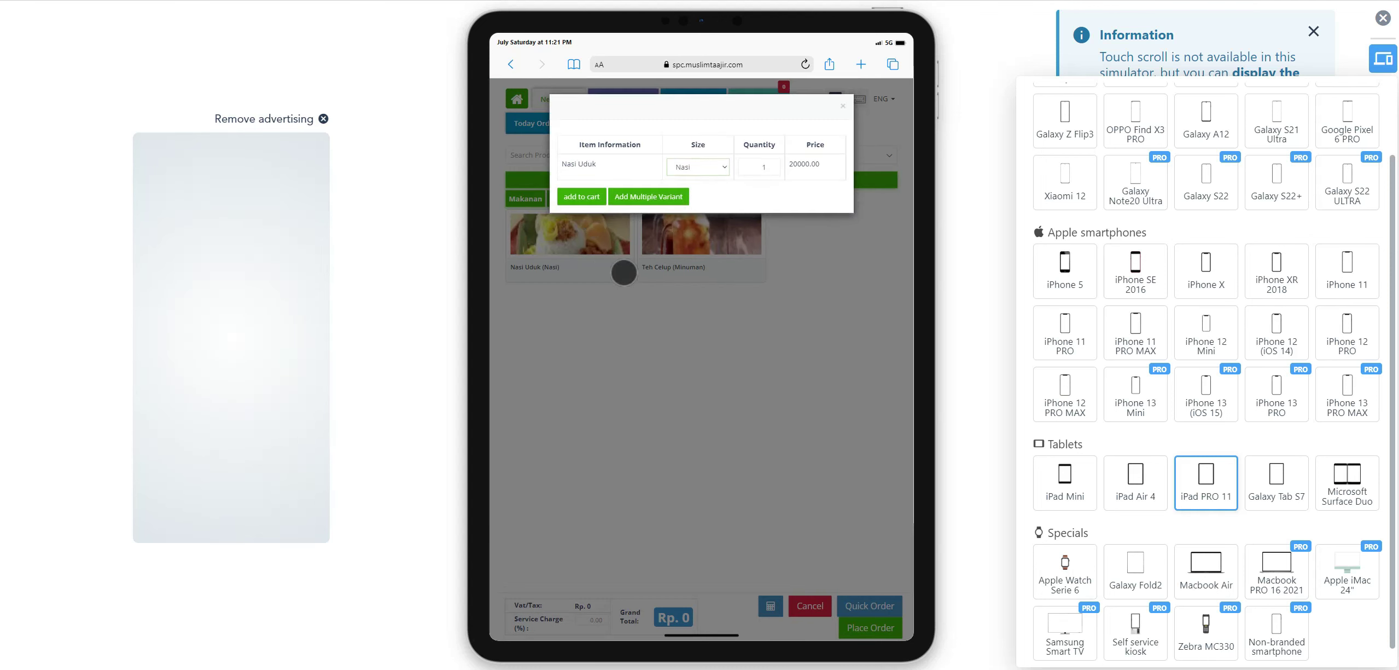
pyautogui.click(843, 106)
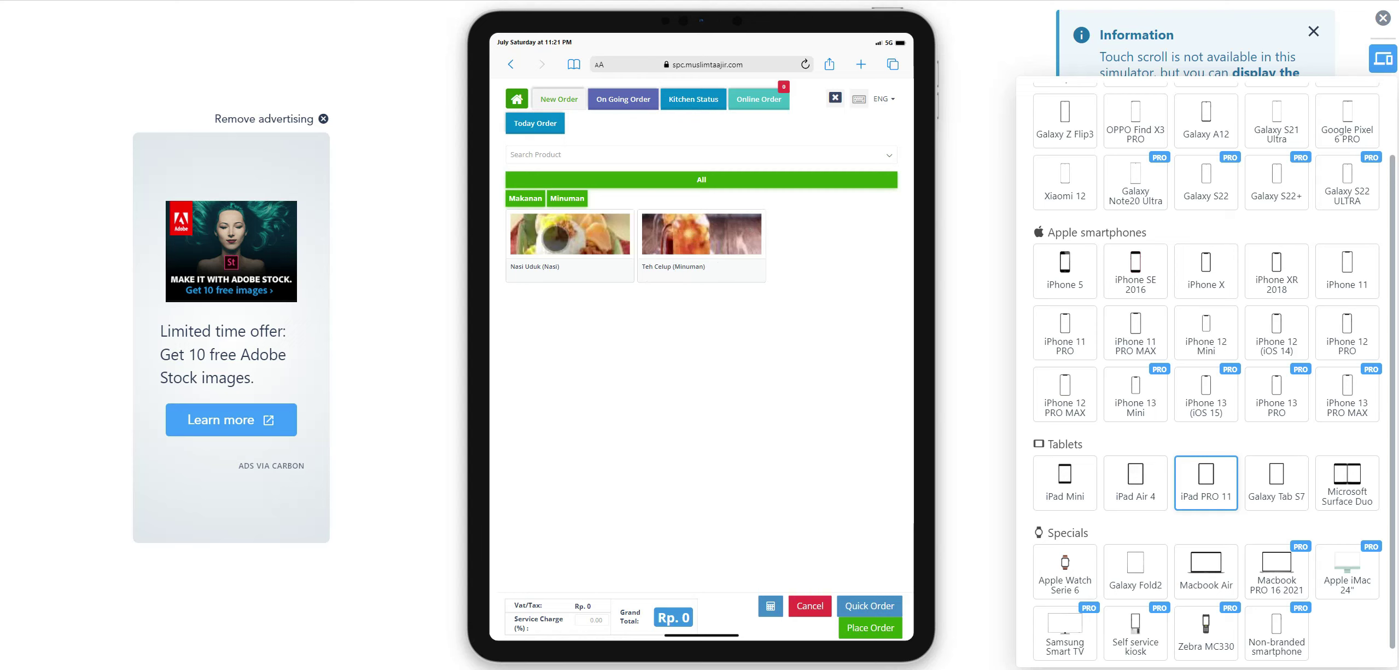
pyautogui.click(764, 280)
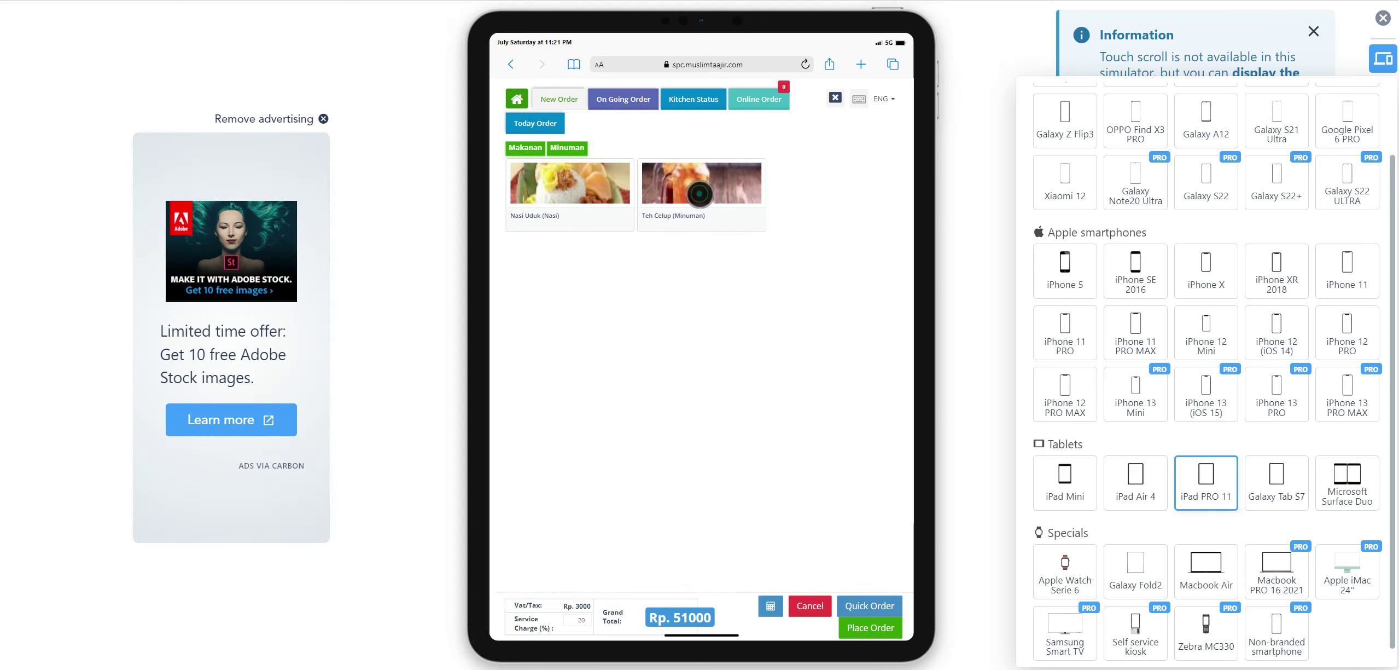
# Add 3 Teh Celup to the cart, bringing the grand total to Rp. 89250.
pyautogui.click(713, 193)
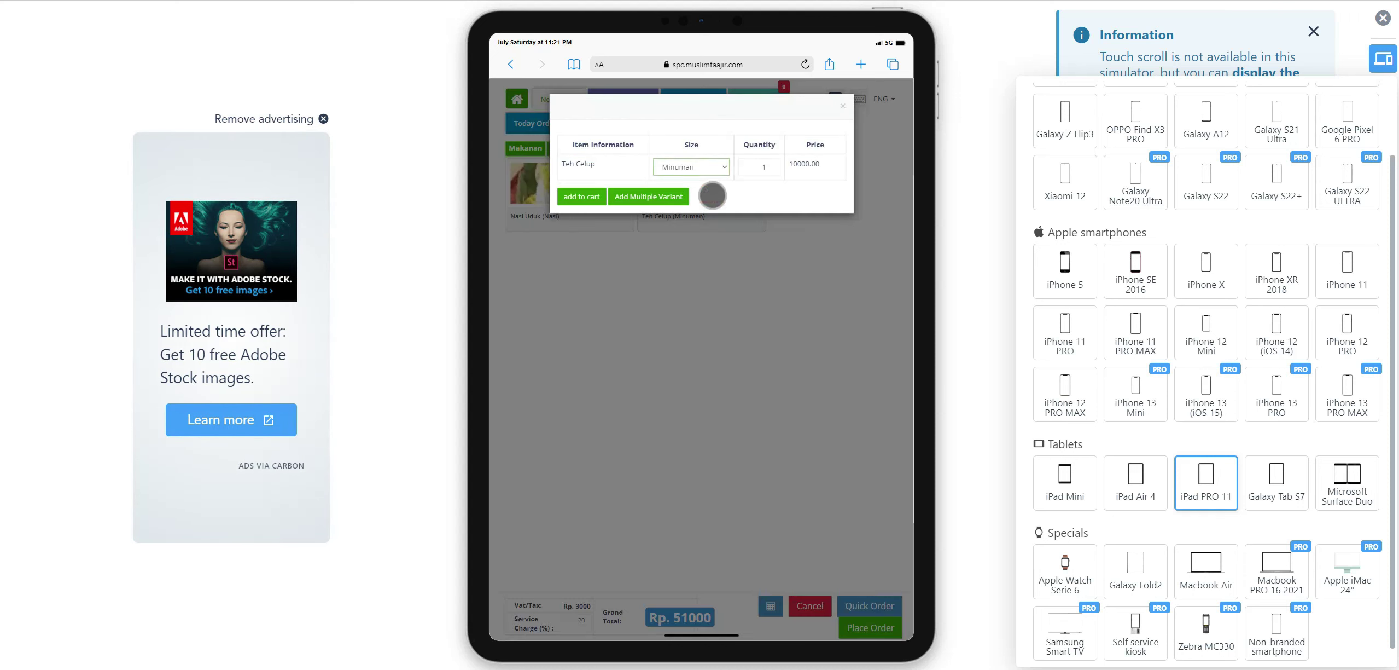
pyautogui.click(763, 167)
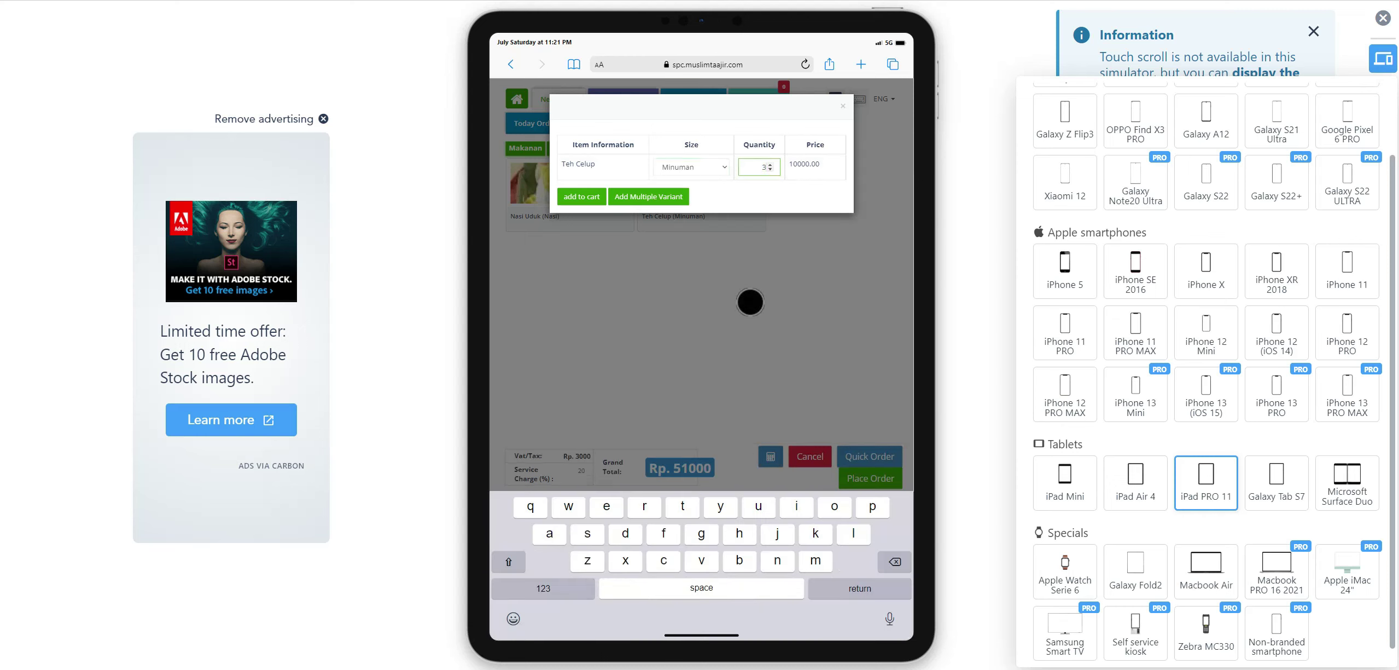
pyautogui.click(589, 198)
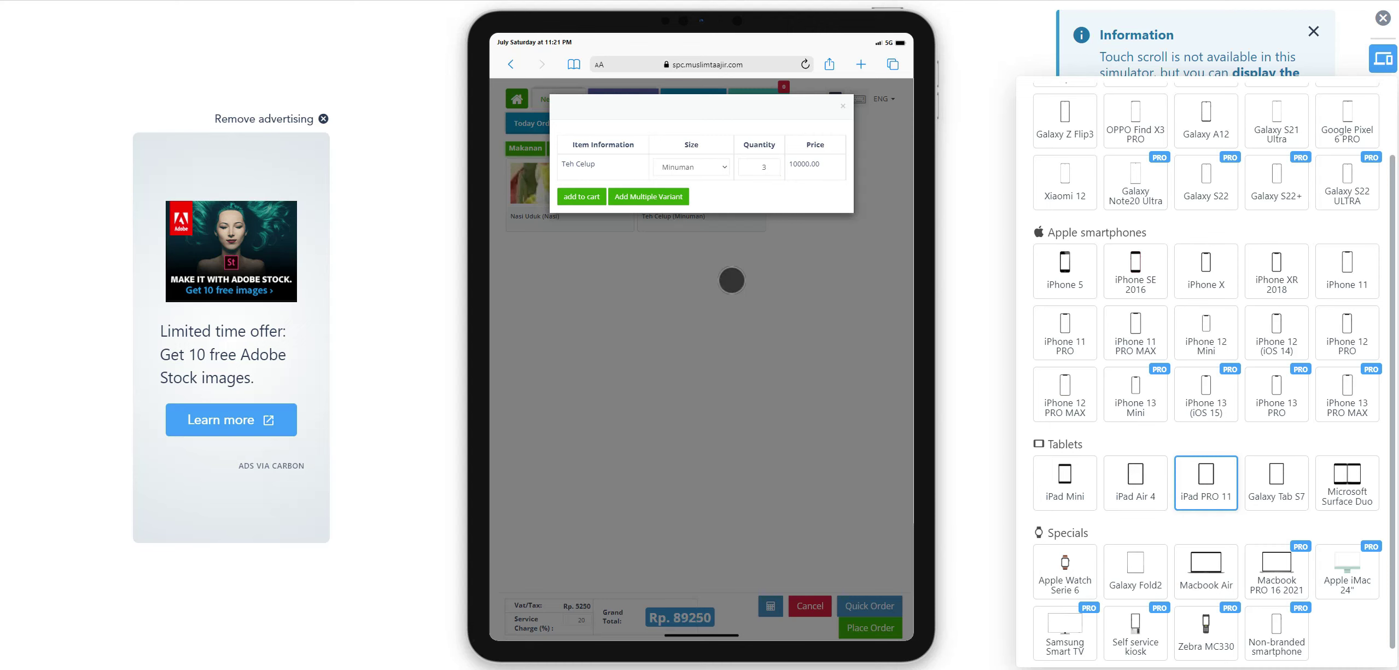
pyautogui.click(732, 280)
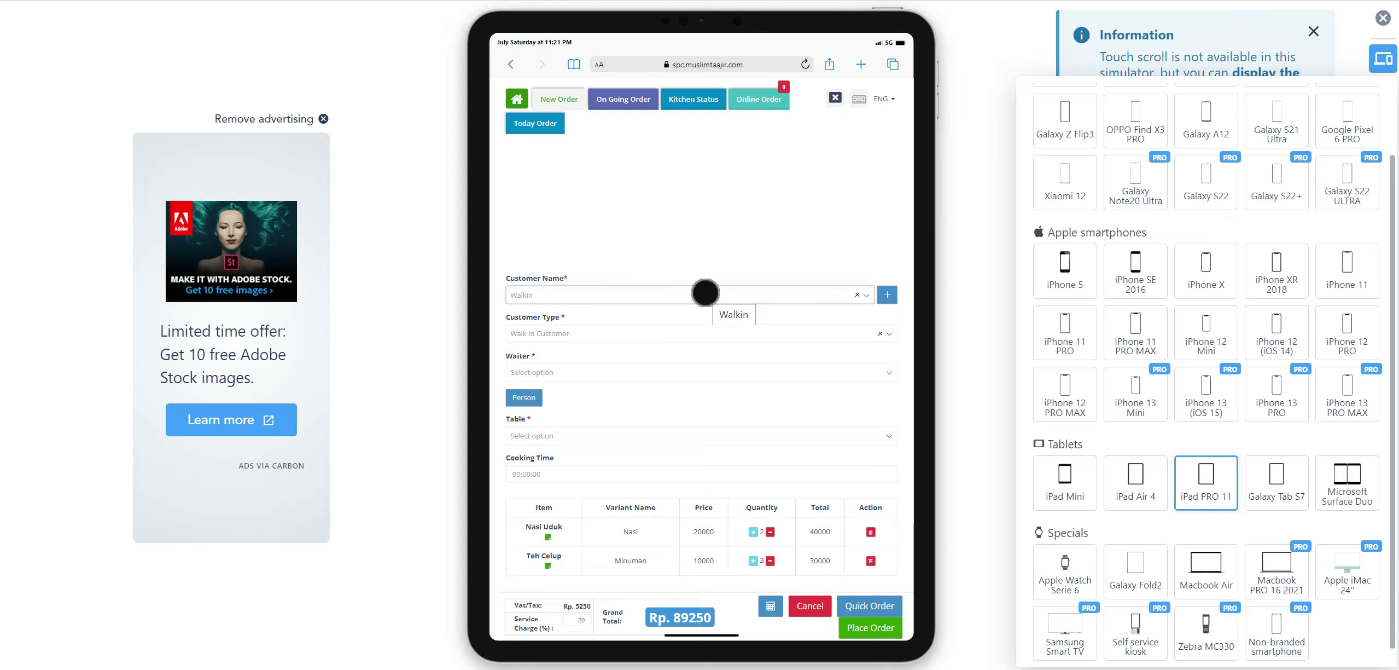
# Search 'uth' under Customer Name and select the matching saved customer.
pyautogui.click(705, 293)
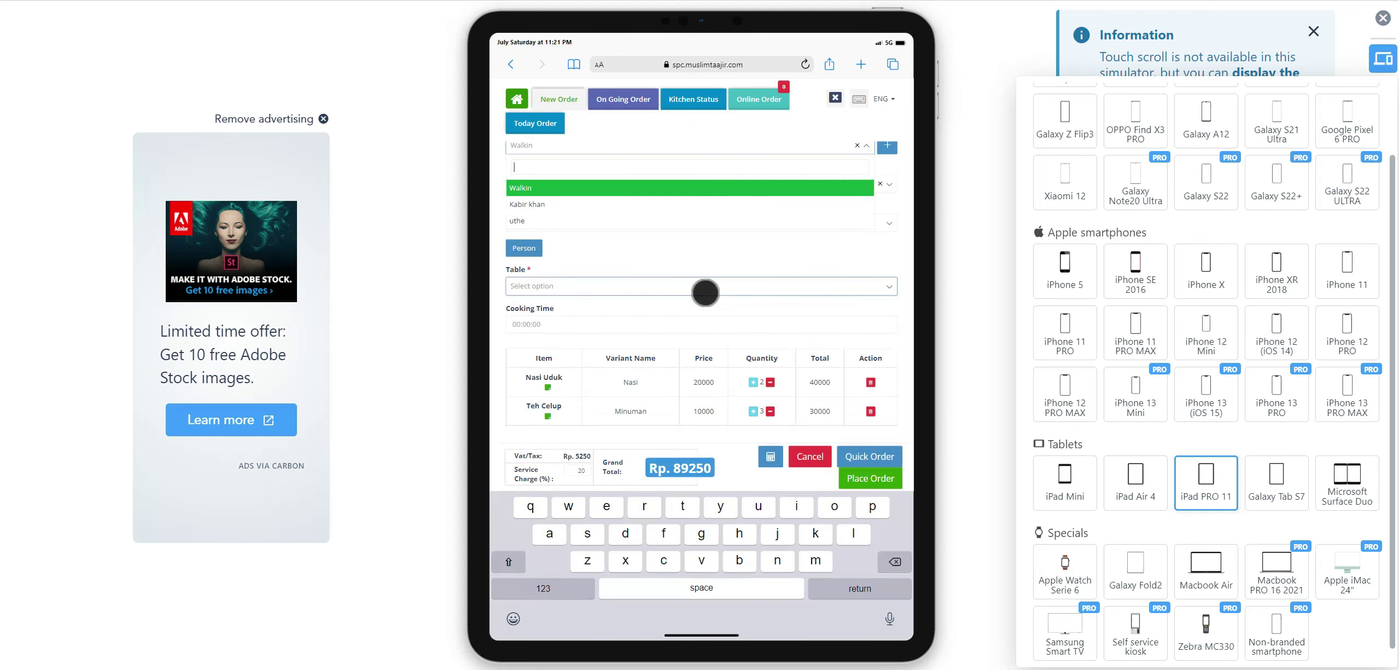
pyautogui.write('uth')
pyautogui.click(565, 188)
pyautogui.click(735, 238)
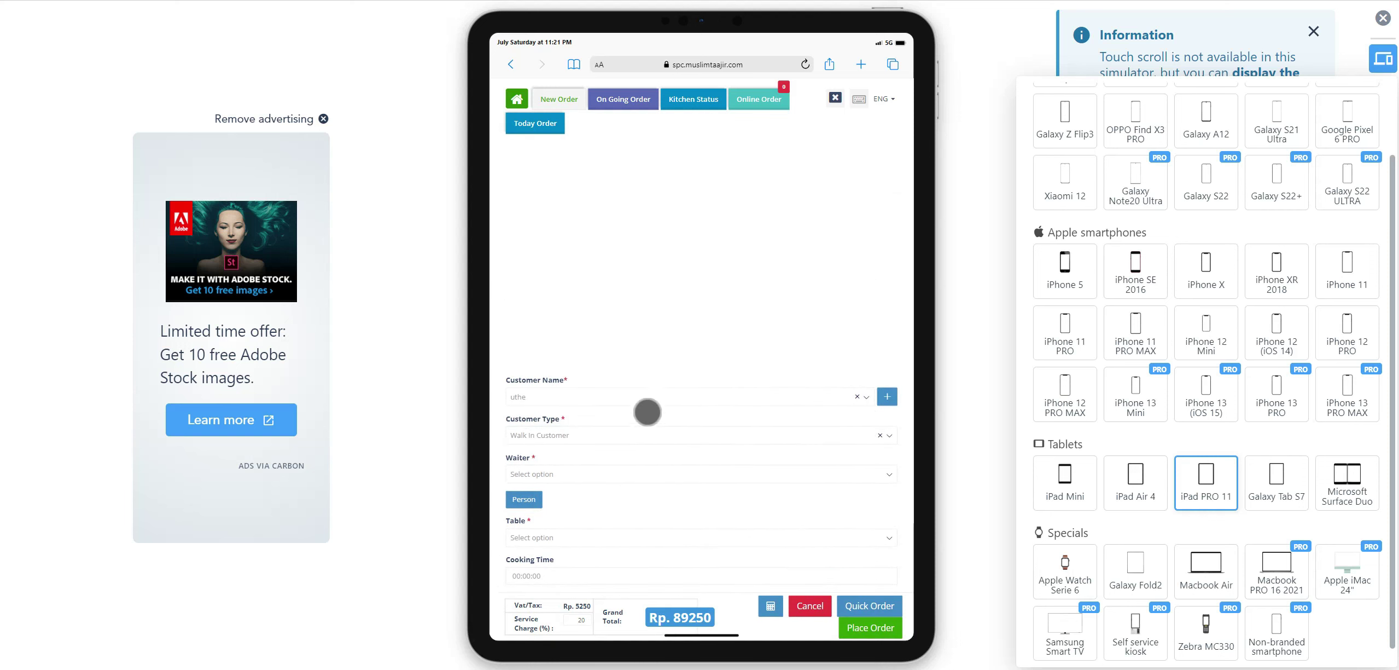
# Look over the Add Customer form's name, mobile and address fields, then close it unsaved.
pyautogui.click(887, 396)
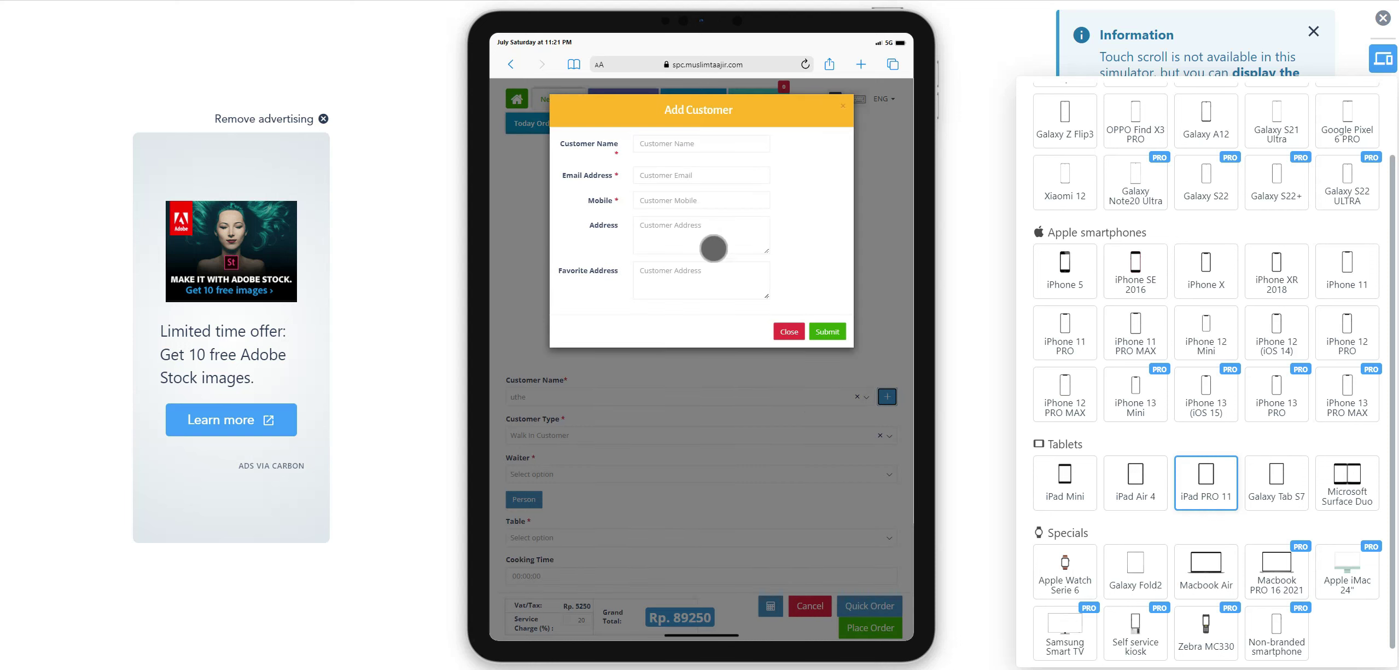
pyautogui.click(701, 140)
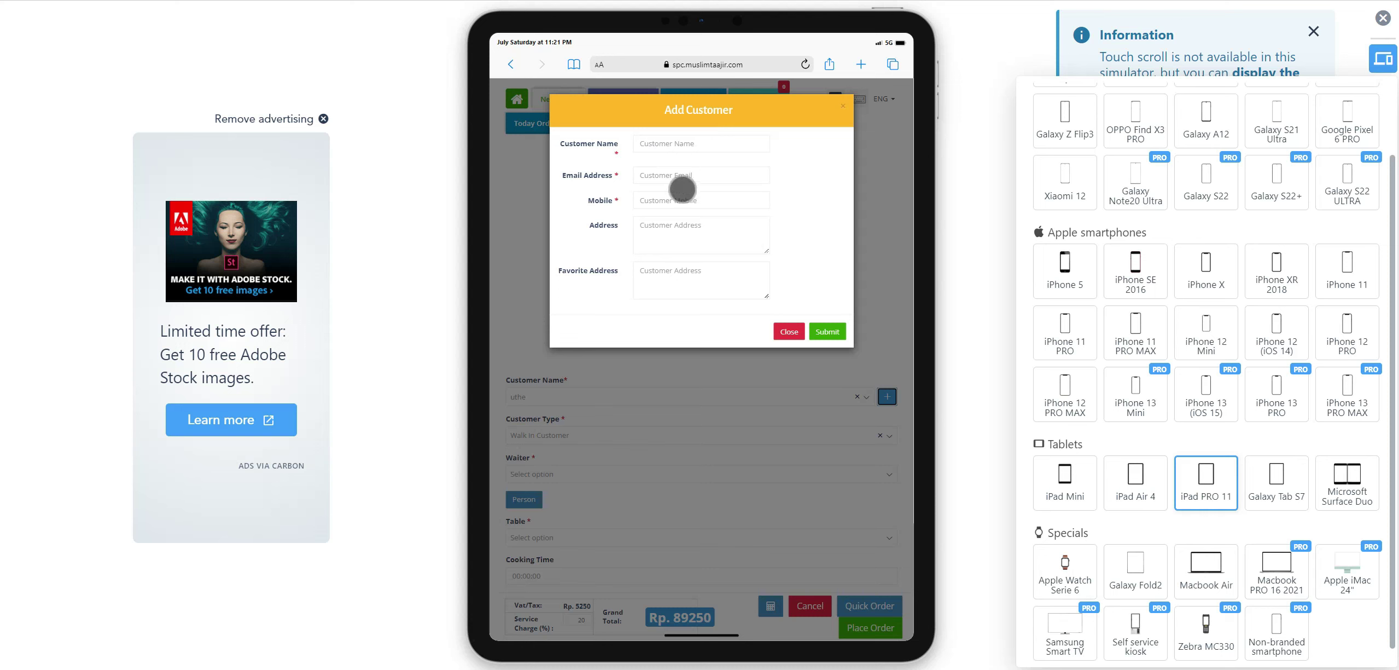
pyautogui.click(670, 200)
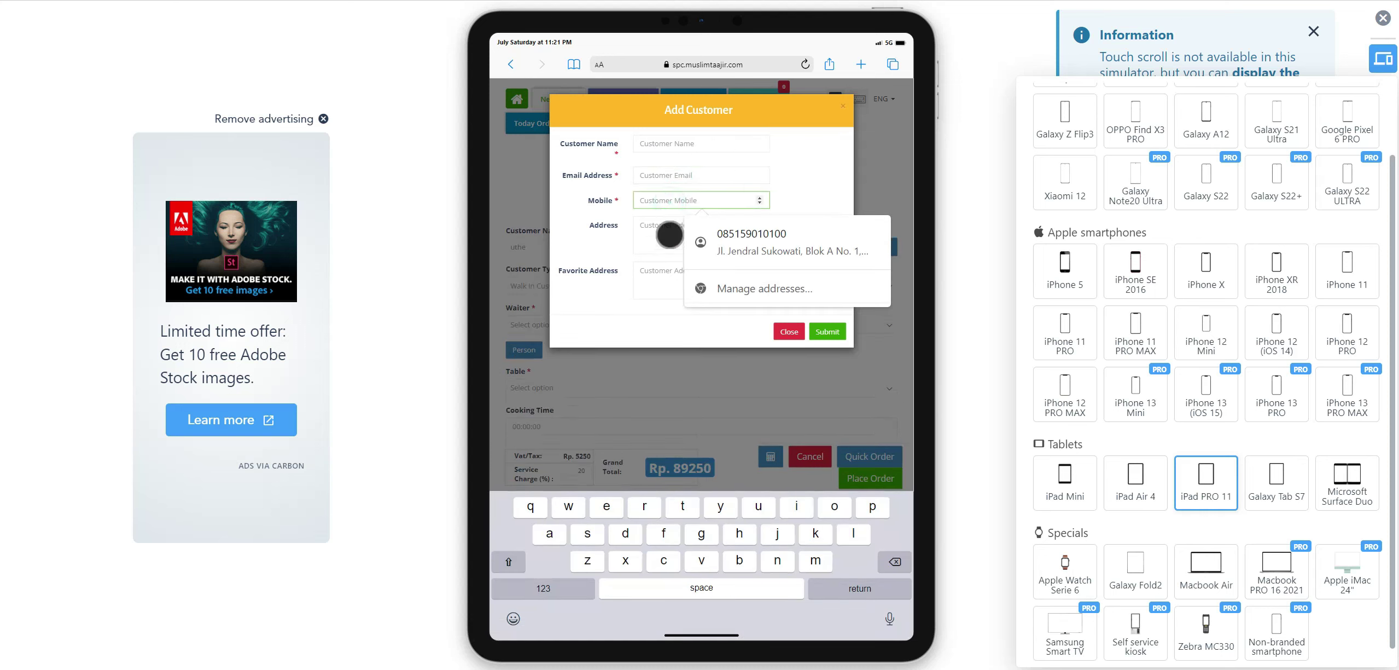
pyautogui.click(670, 234)
pyautogui.click(608, 305)
pyautogui.click(789, 331)
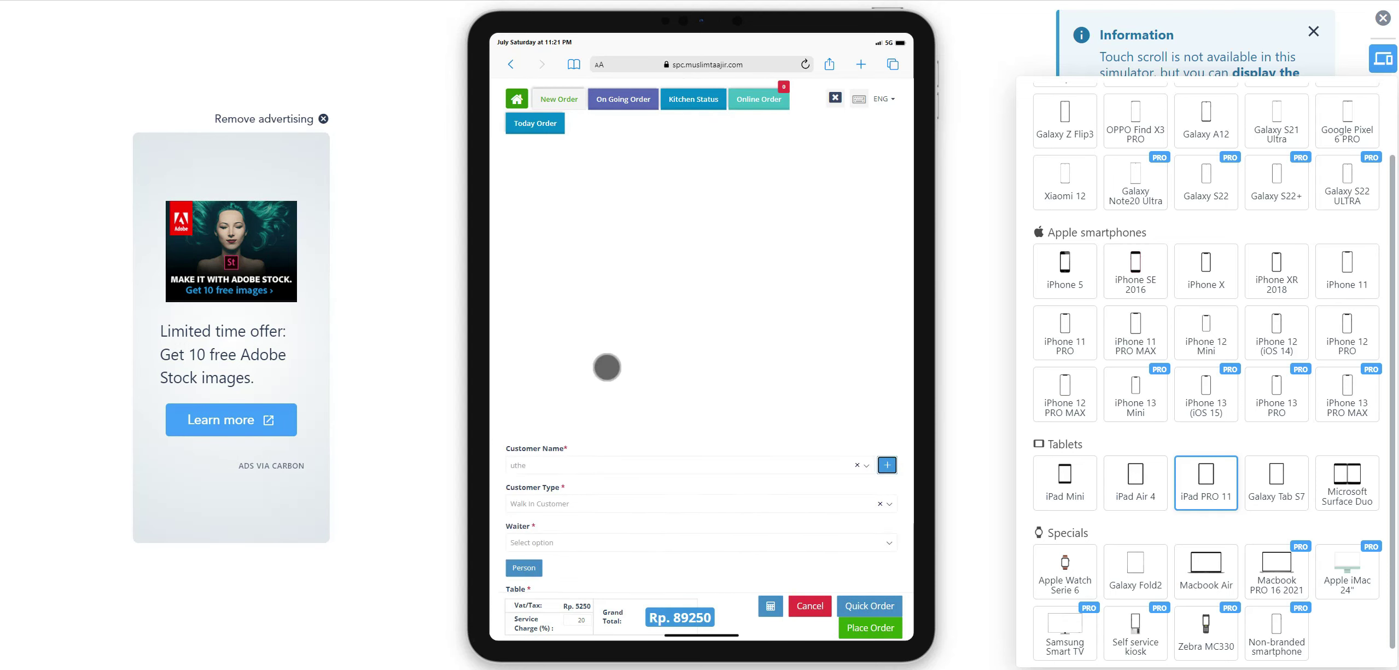
# Switch the customer to Walkin and then back to the saved customer.
pyautogui.click(706, 398)
pyautogui.click(549, 282)
pyautogui.click(867, 398)
pyautogui.click(671, 330)
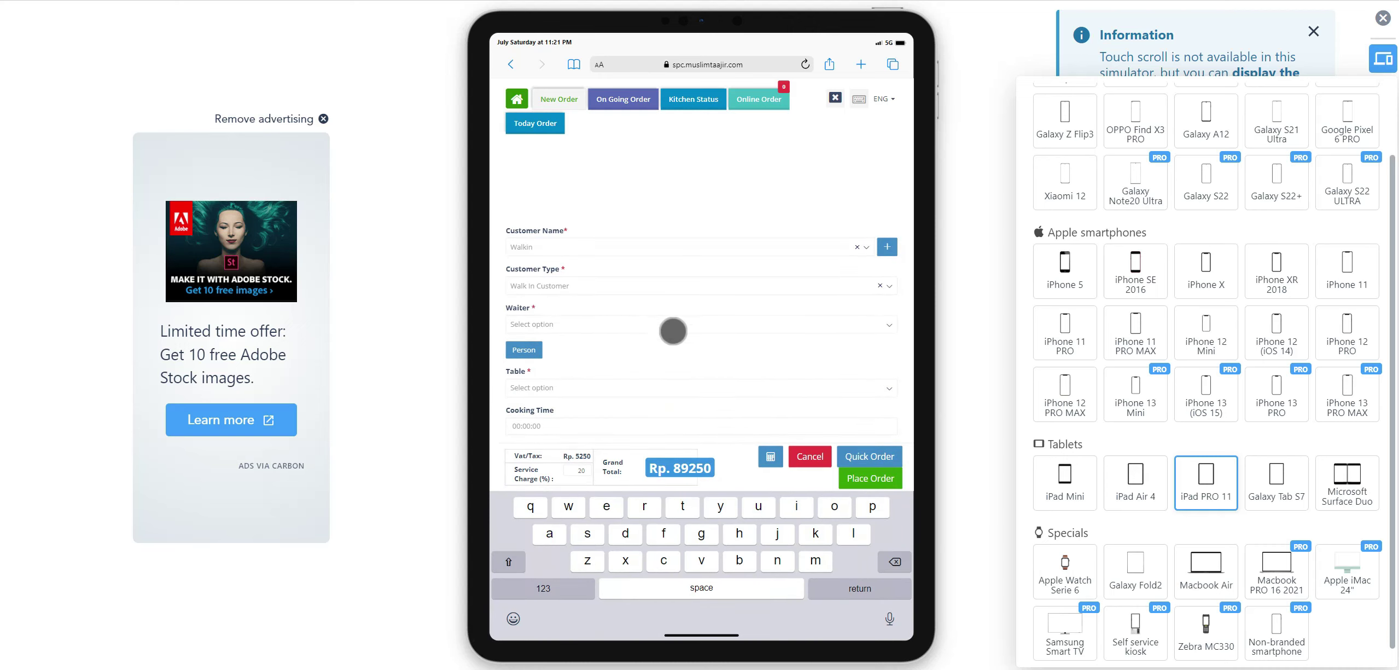
pyautogui.click(585, 396)
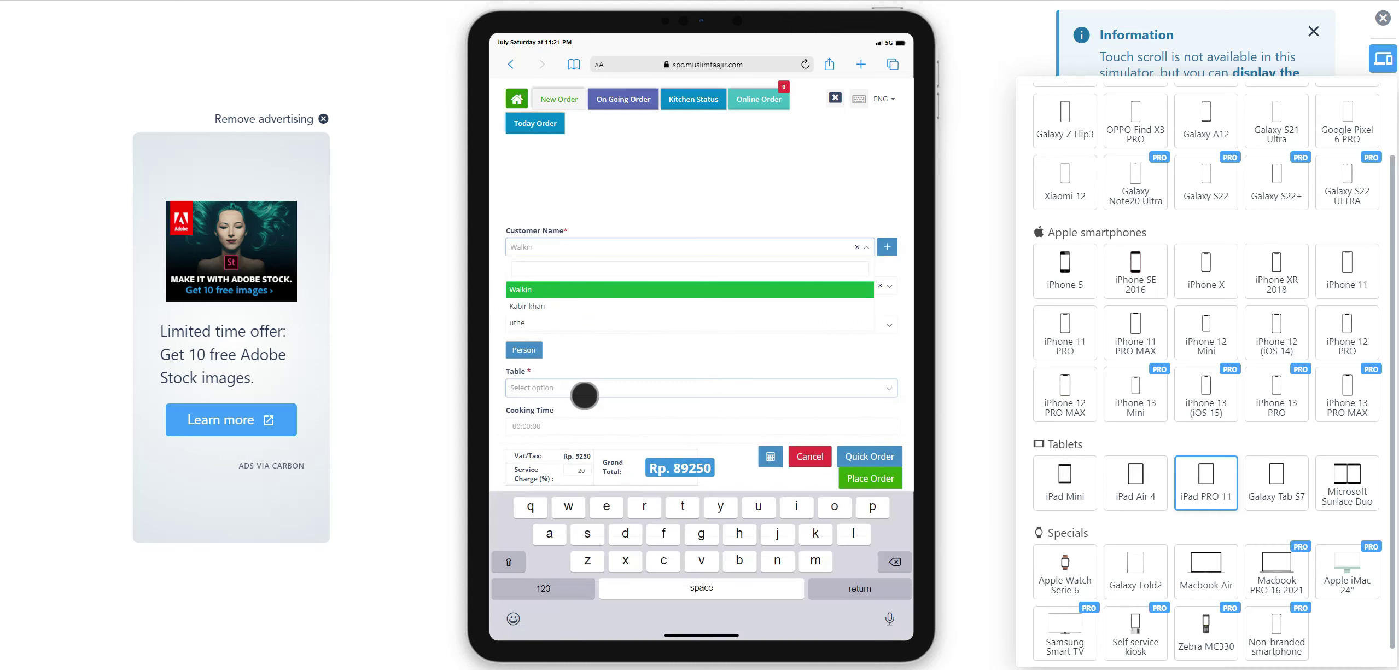
pyautogui.click(555, 317)
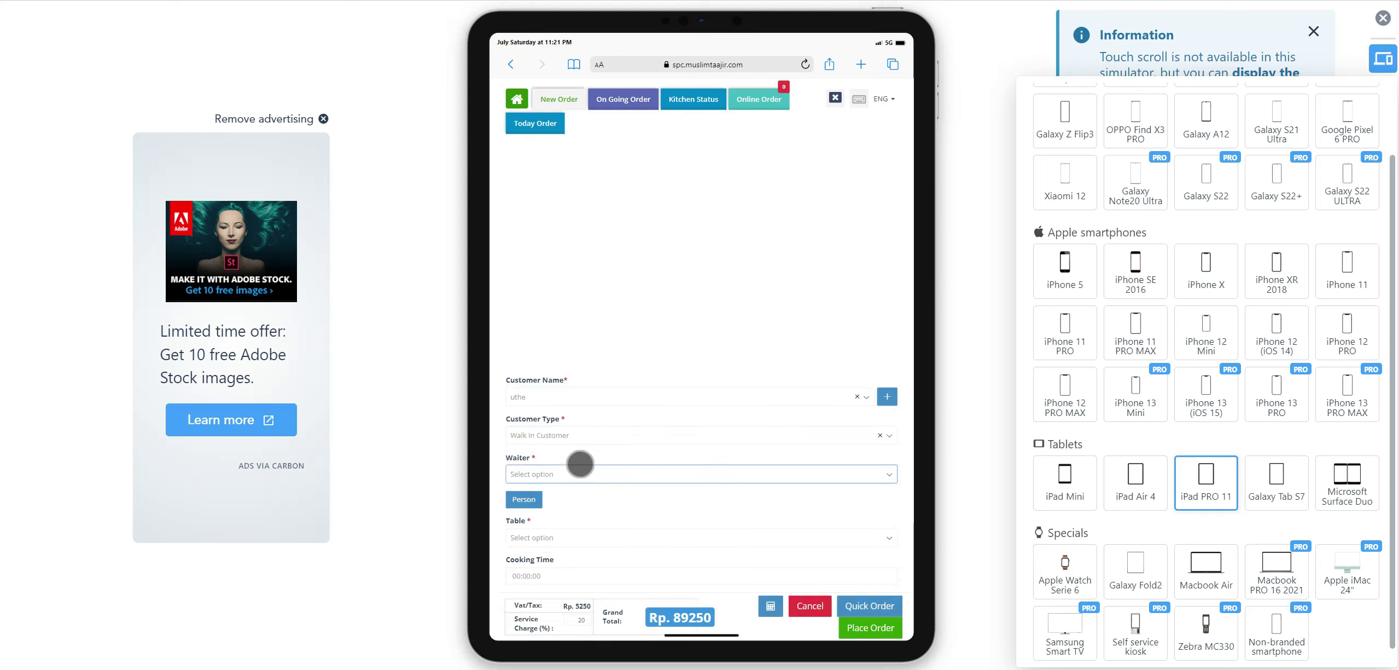
# Set customer type to QR Customer and assign the second listed waiter.
pyautogui.click(580, 436)
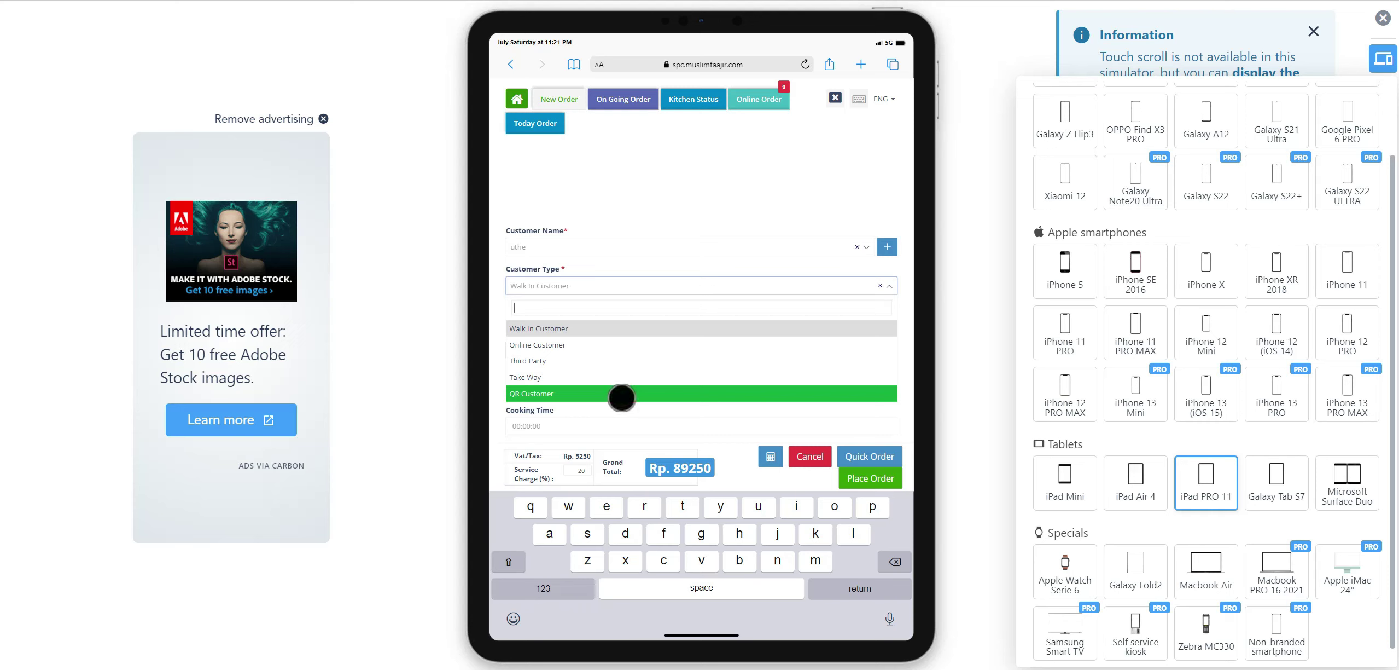
pyautogui.click(622, 394)
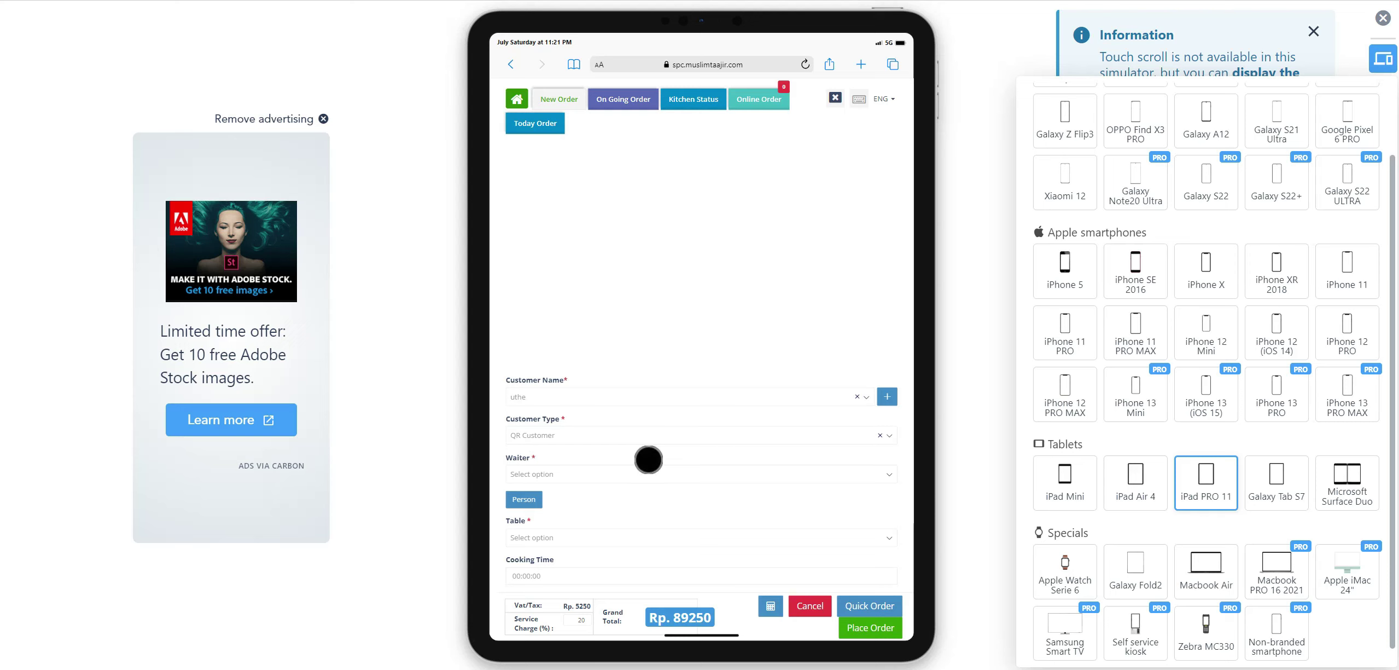
pyautogui.click(657, 469)
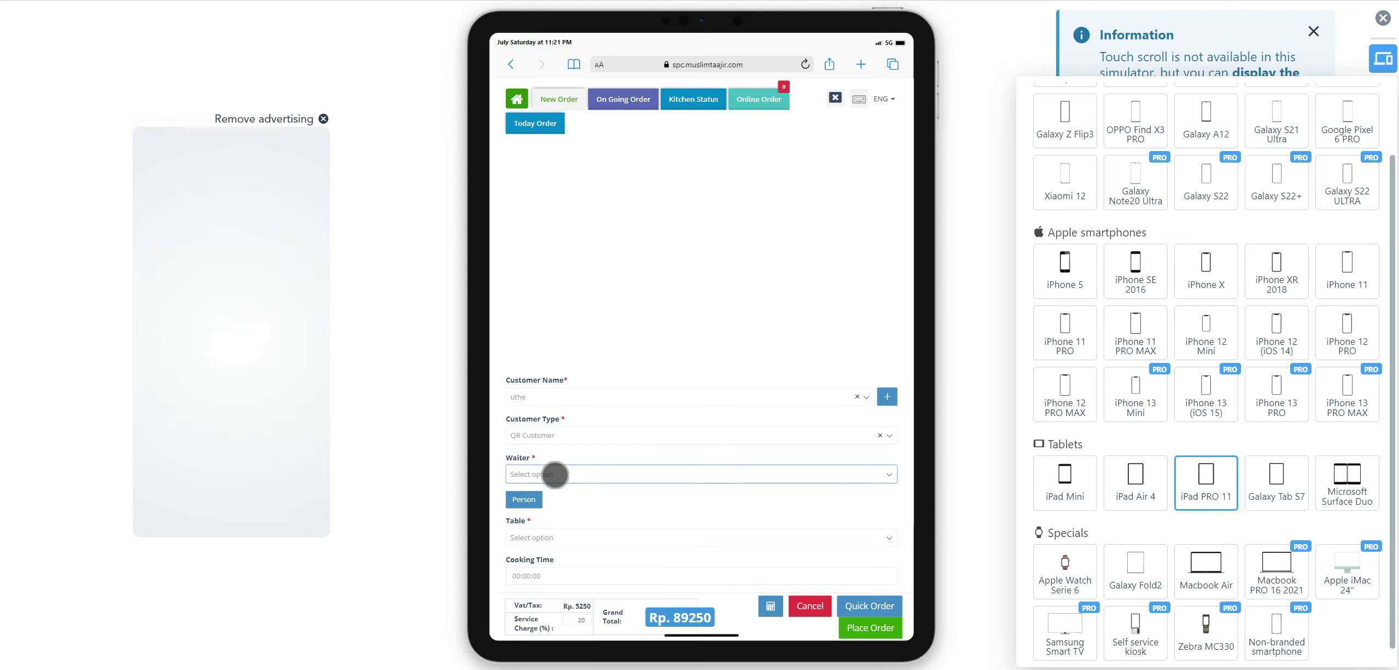
pyautogui.click(581, 516)
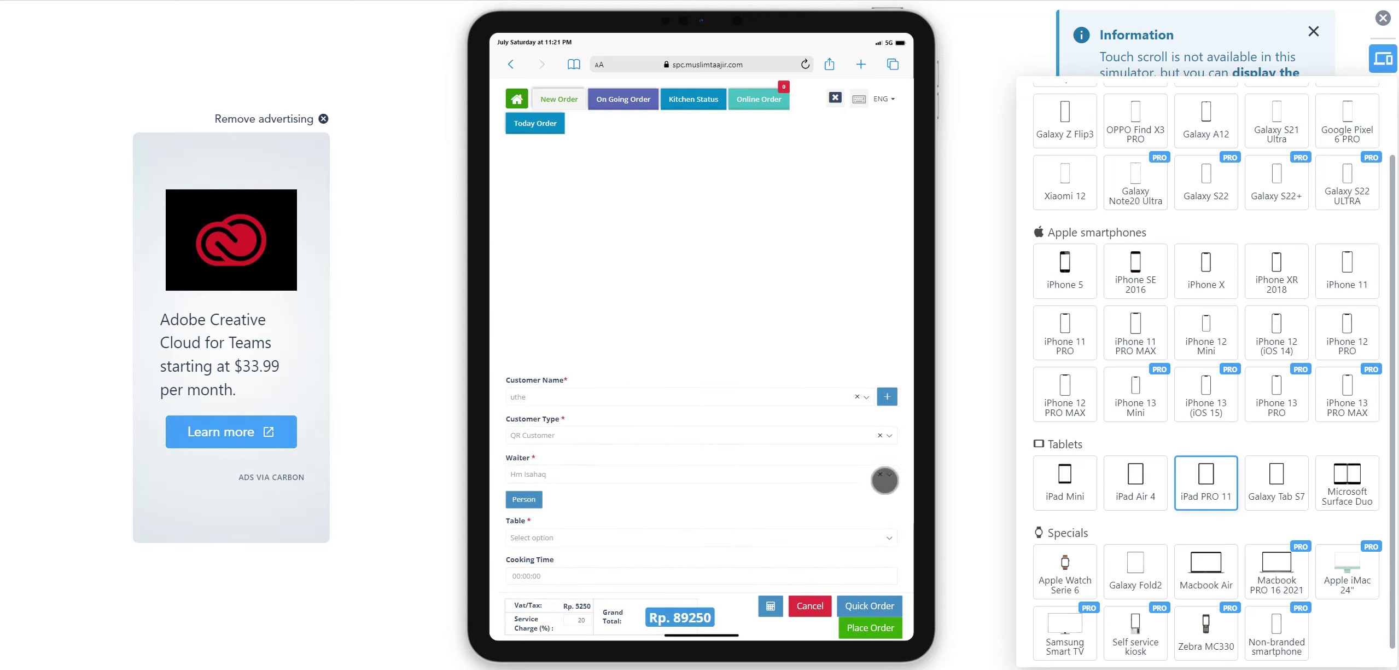
pyautogui.click(894, 476)
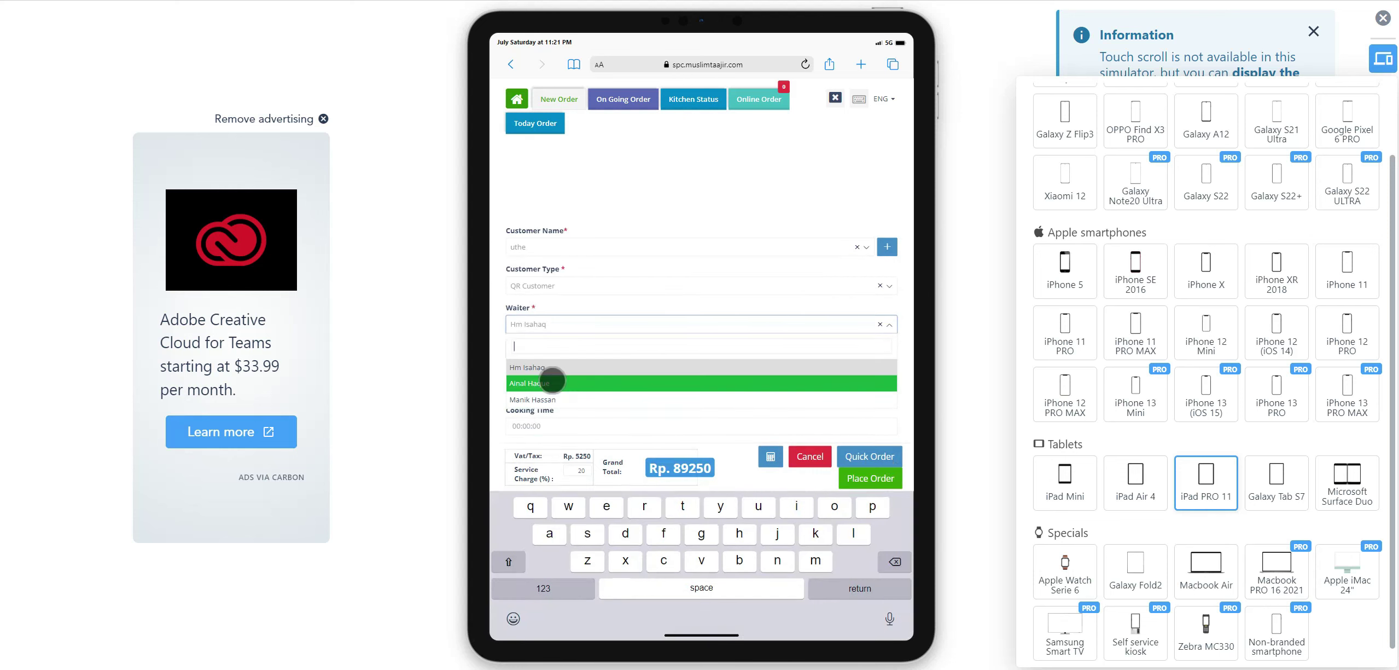
pyautogui.click(570, 382)
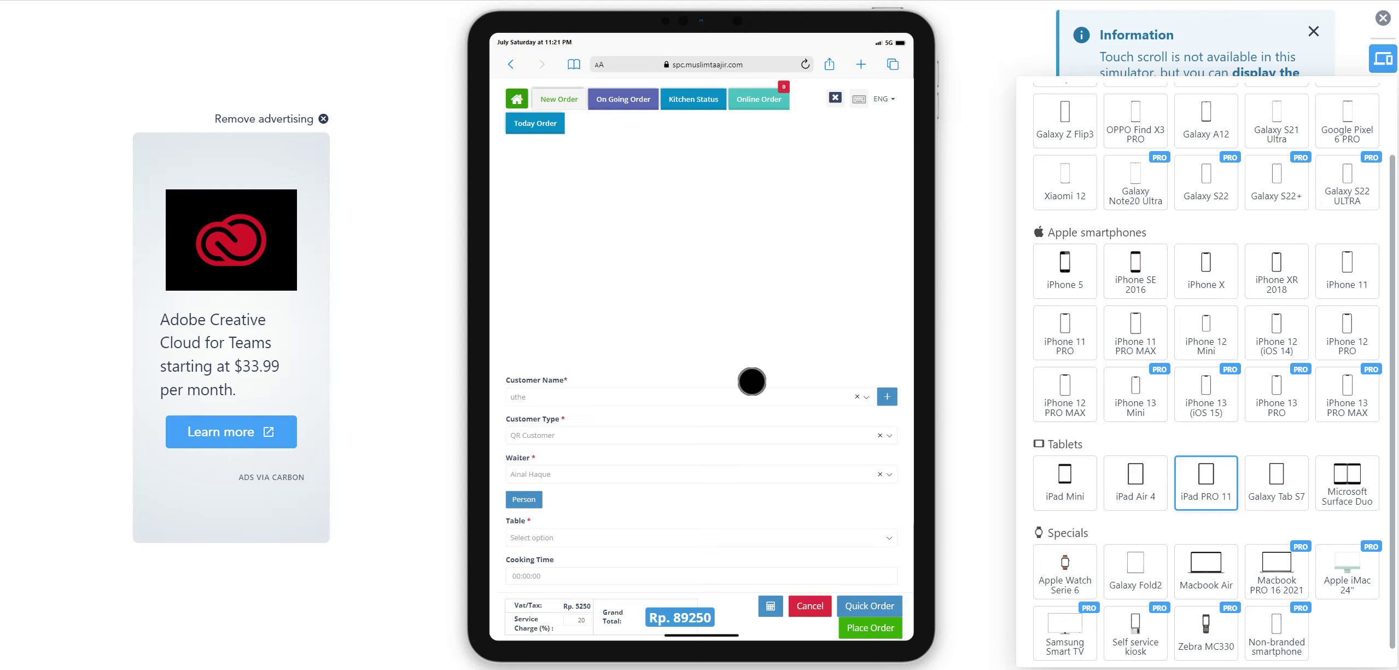
pyautogui.scroll(-2, 750, 531)
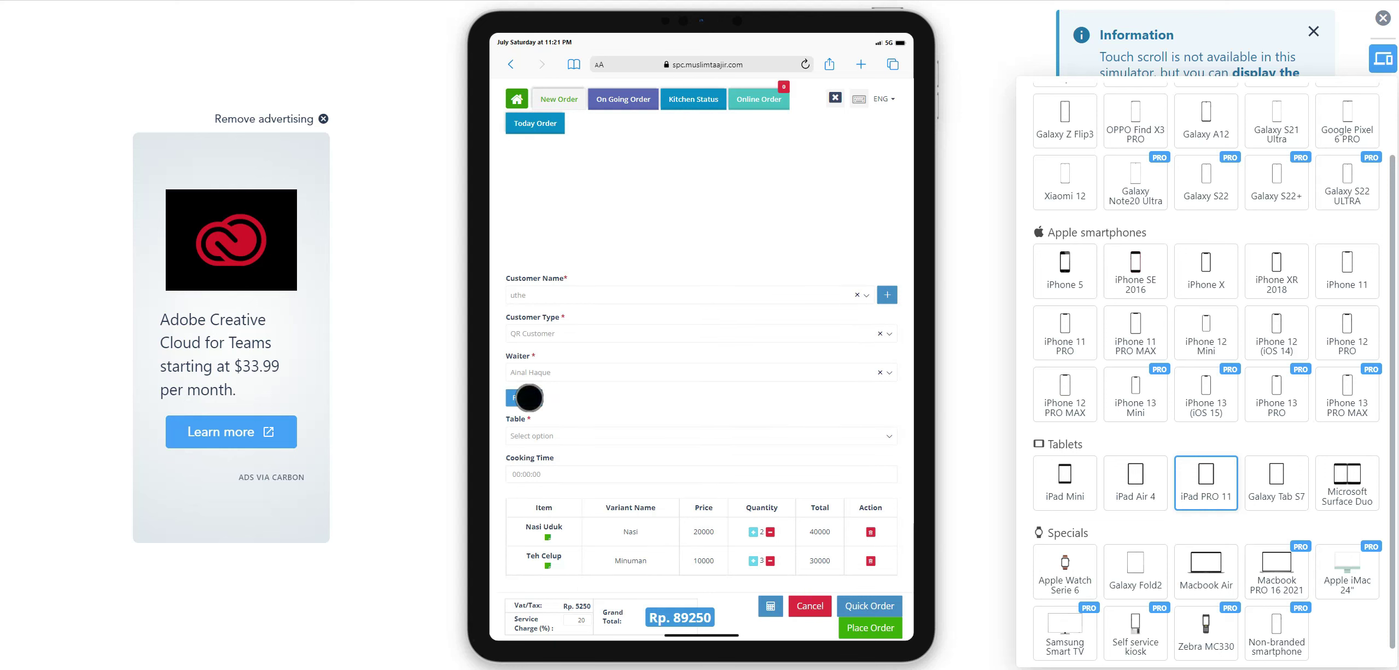
# Select table 7 on the first floor for 5 persons and submit.
pyautogui.click(529, 397)
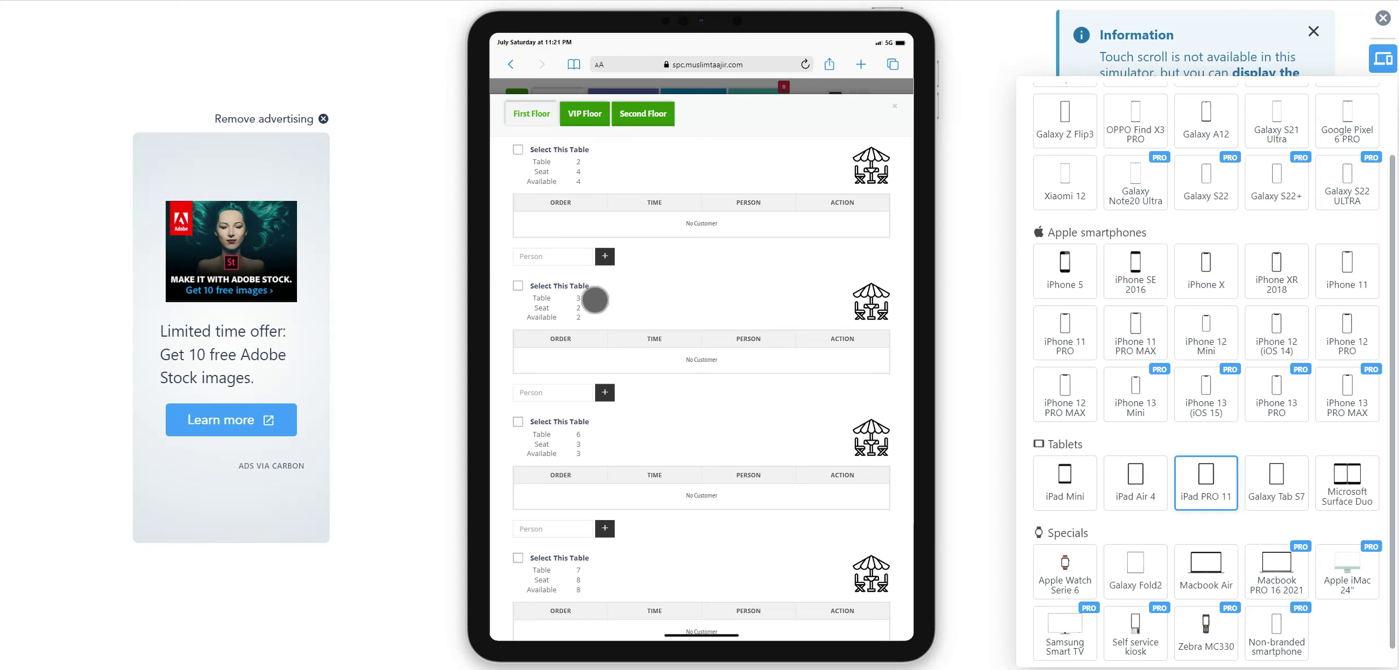
pyautogui.scroll(-1, 618, 350)
pyautogui.scroll(-1, 624, 372)
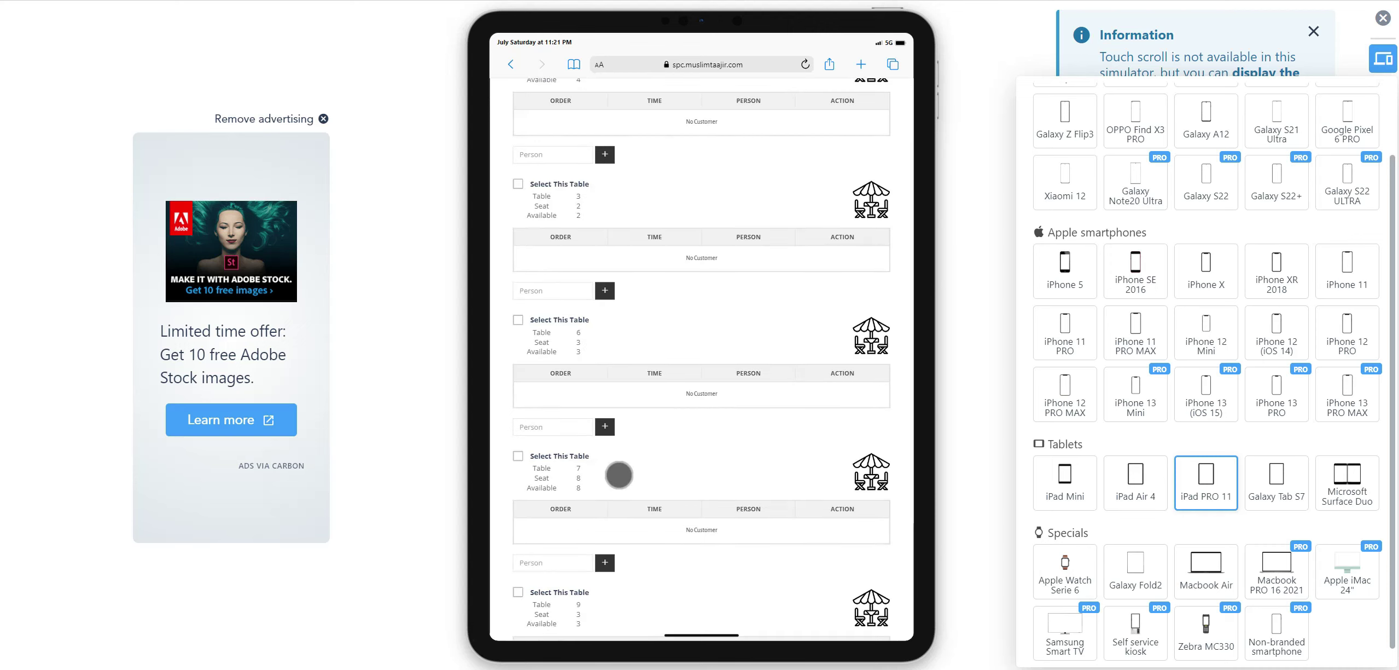
pyautogui.scroll(-1, 654, 405)
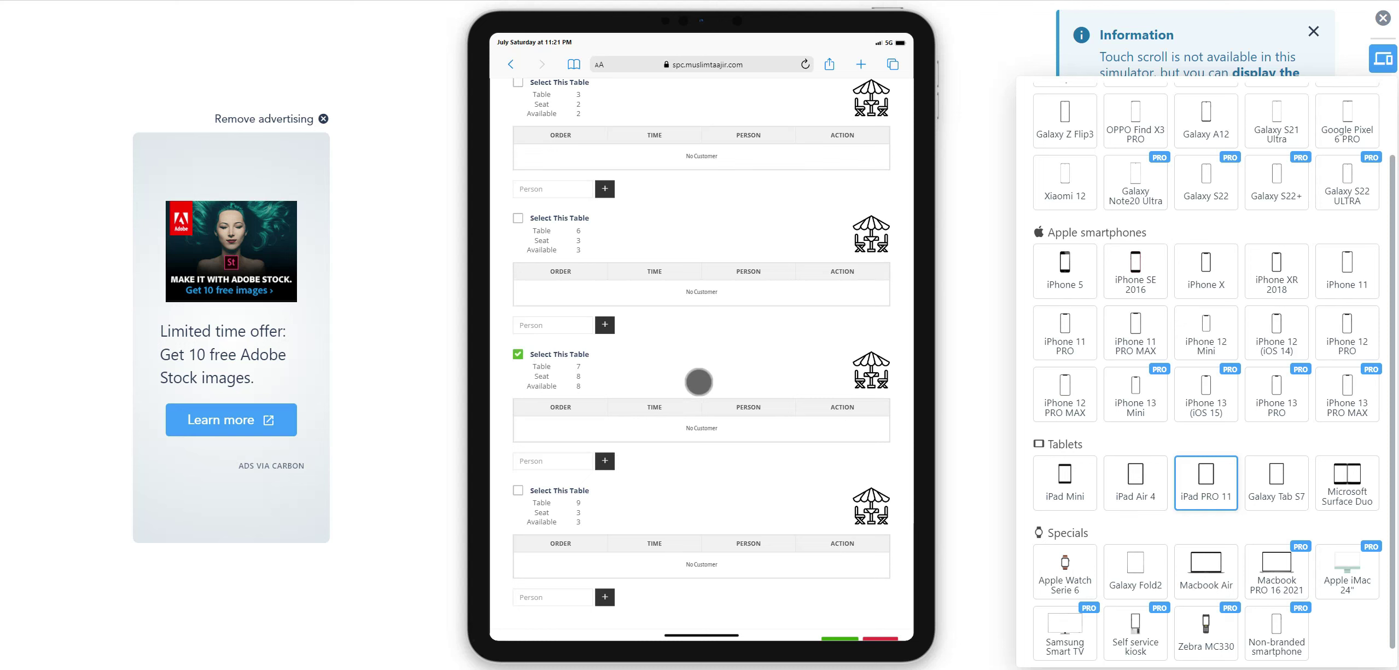
pyautogui.scroll(-1, 602, 410)
pyautogui.click(604, 410)
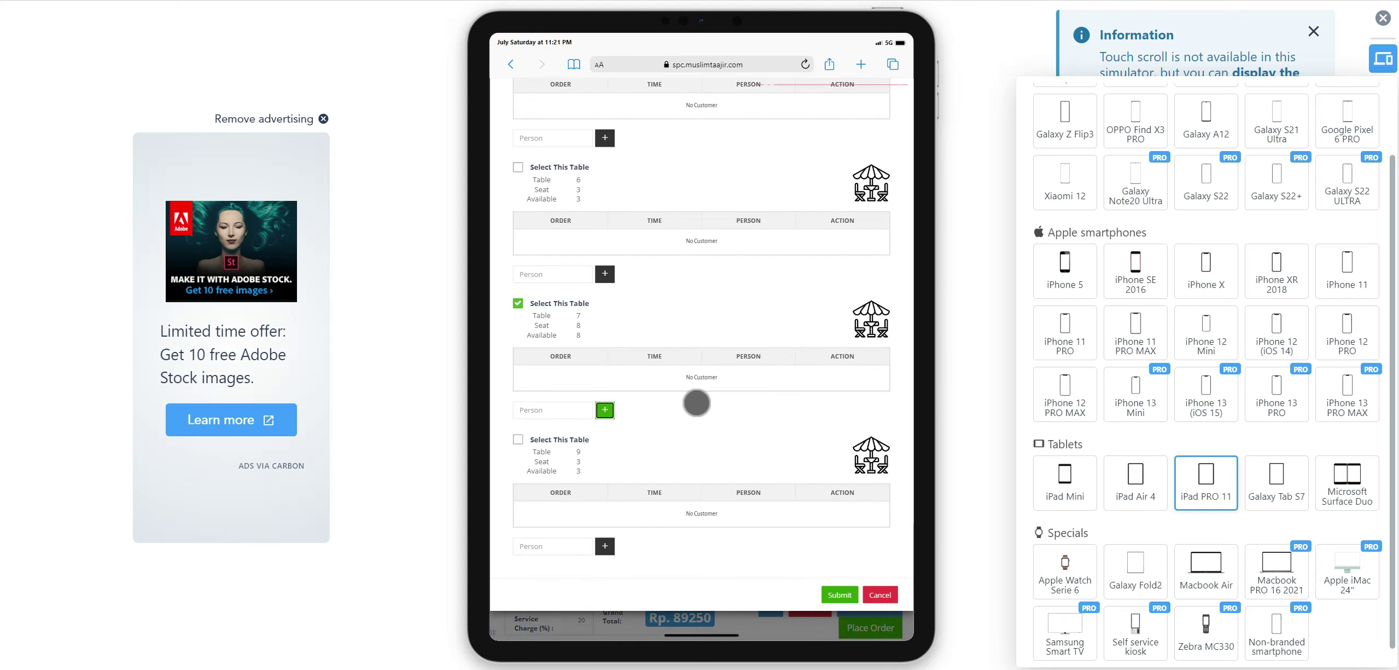
pyautogui.click(552, 415)
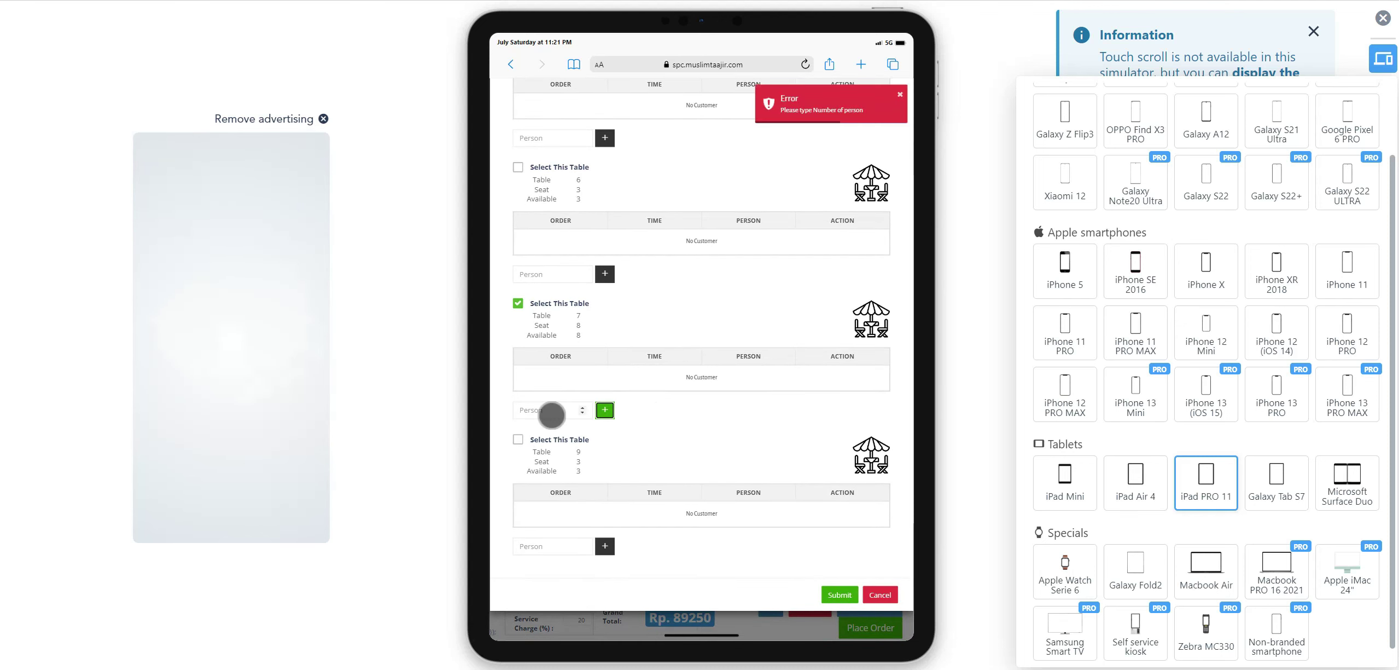
pyautogui.write('5')
pyautogui.click(605, 410)
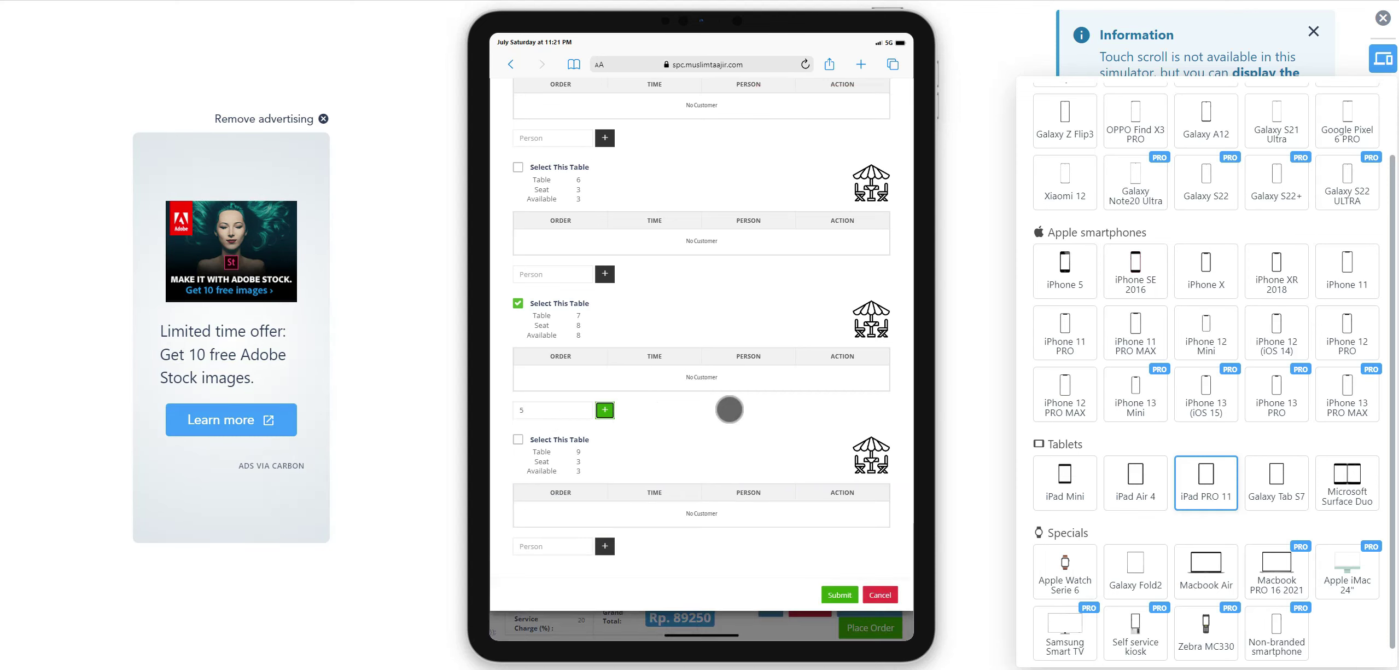
pyautogui.click(732, 344)
pyautogui.click(545, 375)
# Reopen the table selection to review it, then close it unchanged.
pyautogui.click(514, 371)
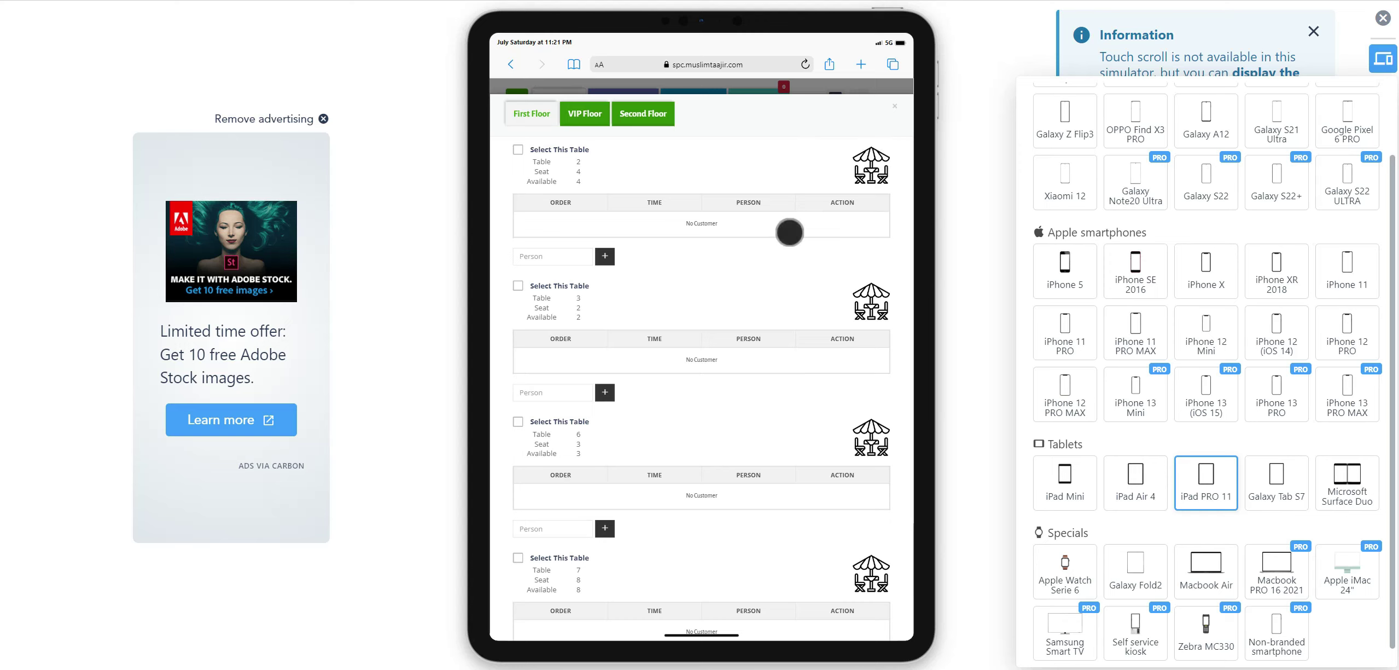
pyautogui.scroll(-3, 790, 233)
pyautogui.scroll(2, 849, 93)
pyautogui.scroll(2, 833, 176)
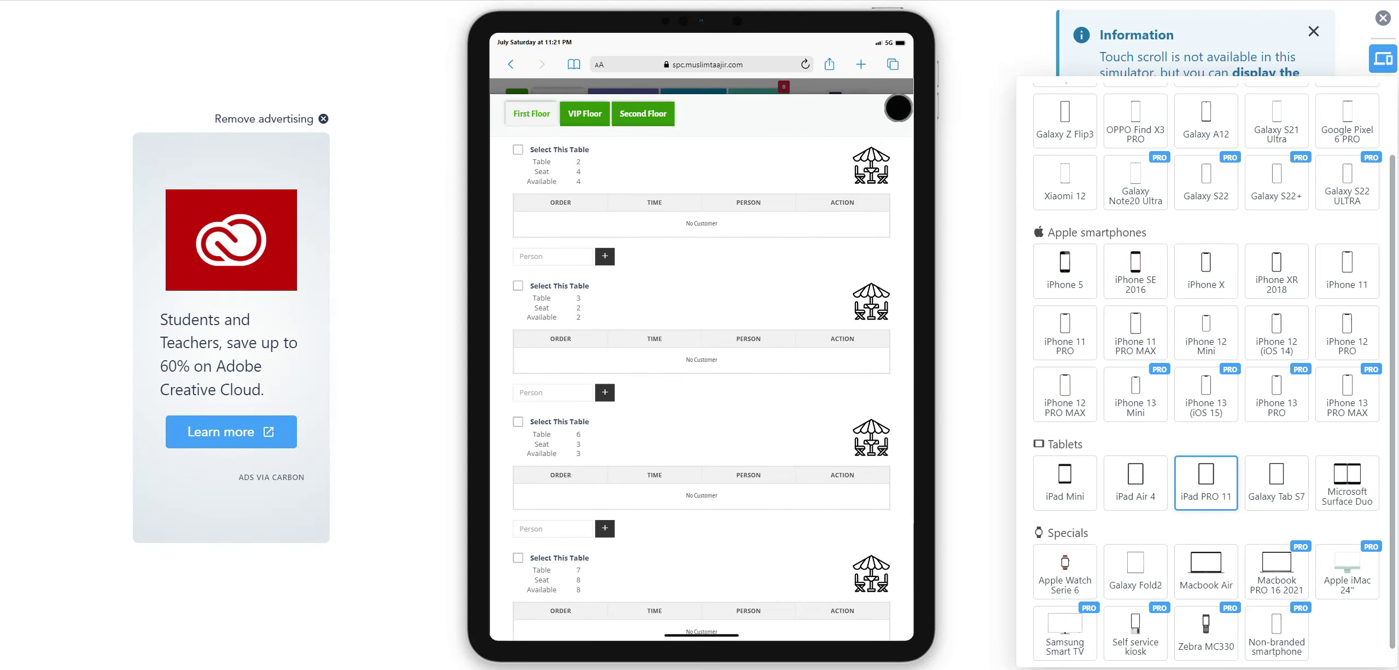
pyautogui.click(897, 94)
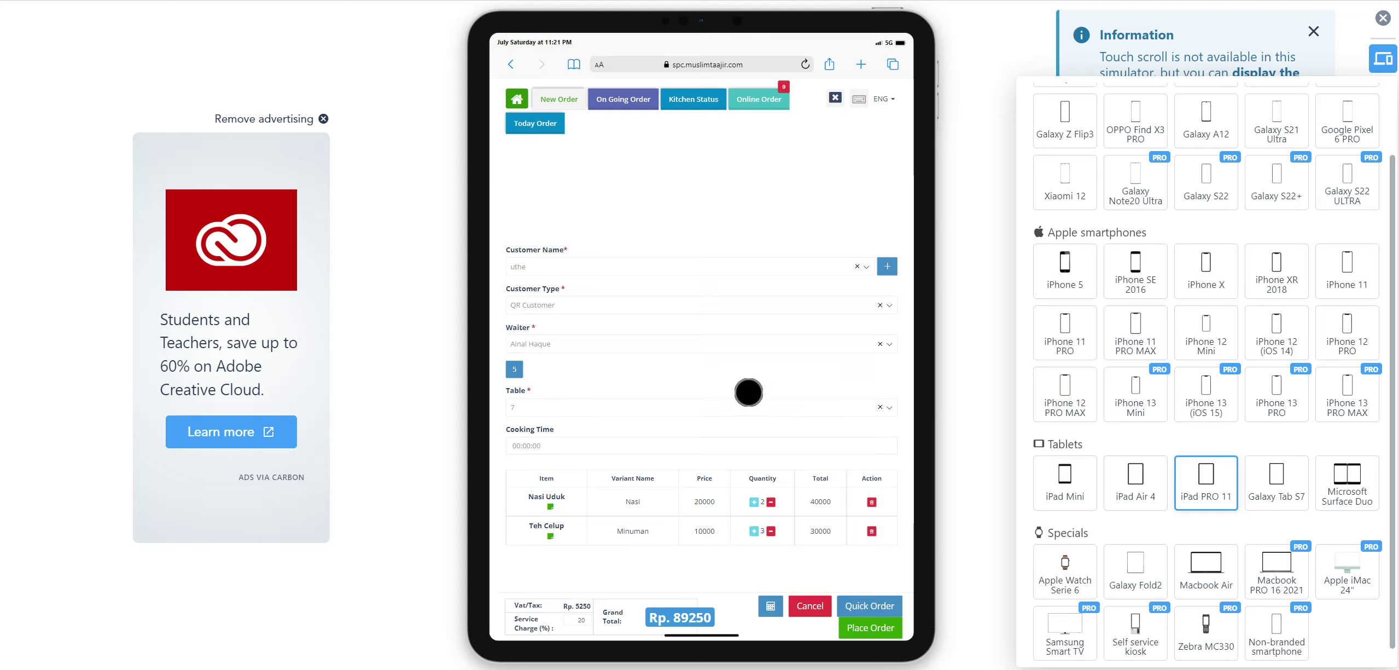
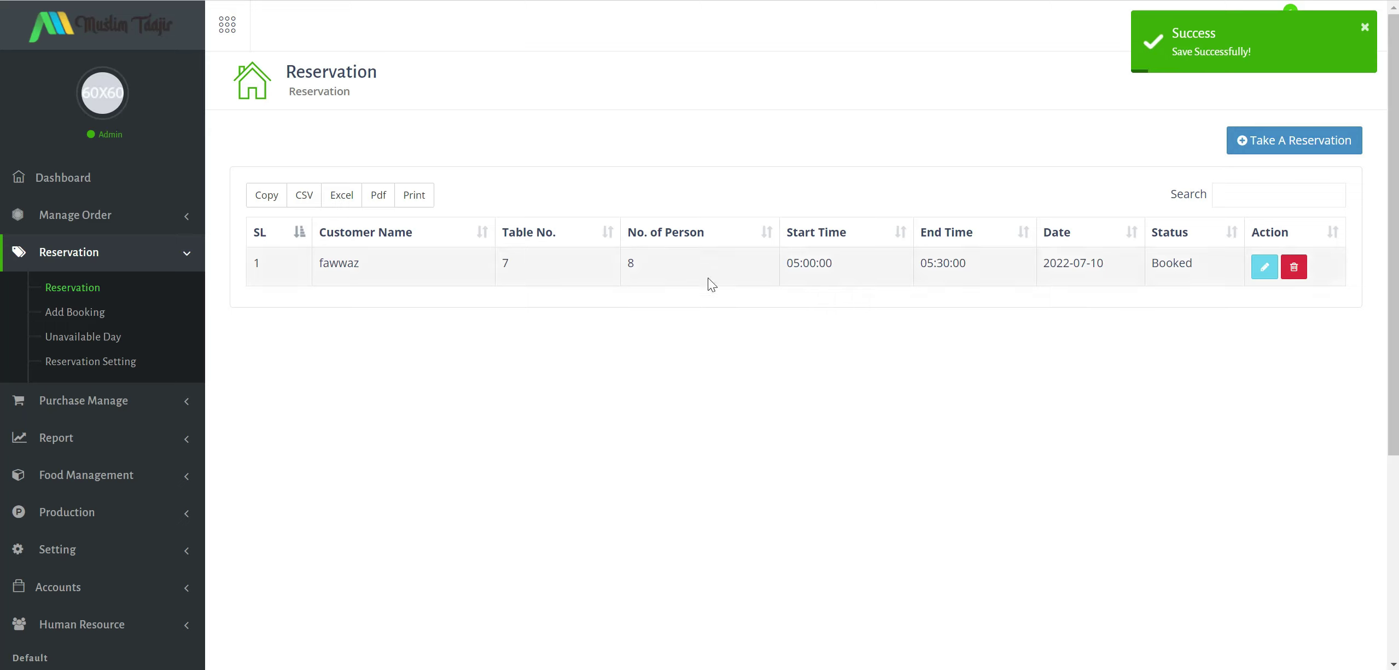
# Save the table 7 booking, then go to the unavailable reservation days list.
pyautogui.click(508, 262)
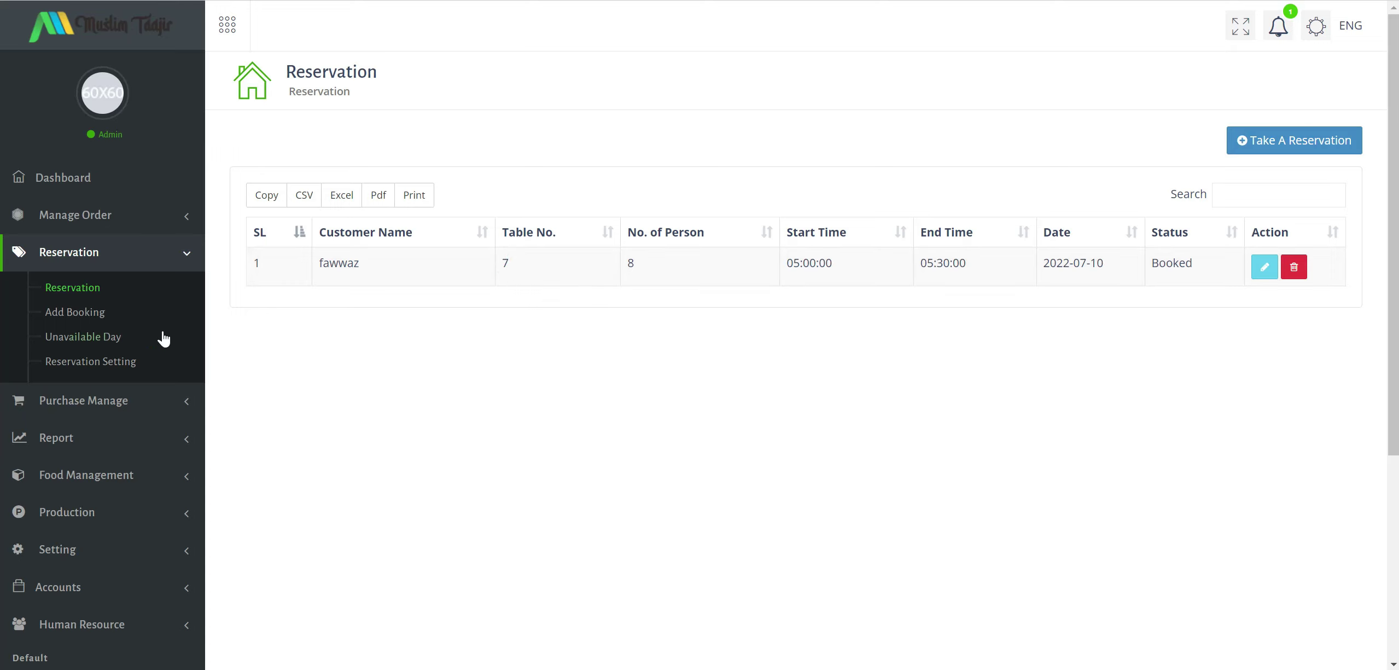
pyautogui.click(98, 336)
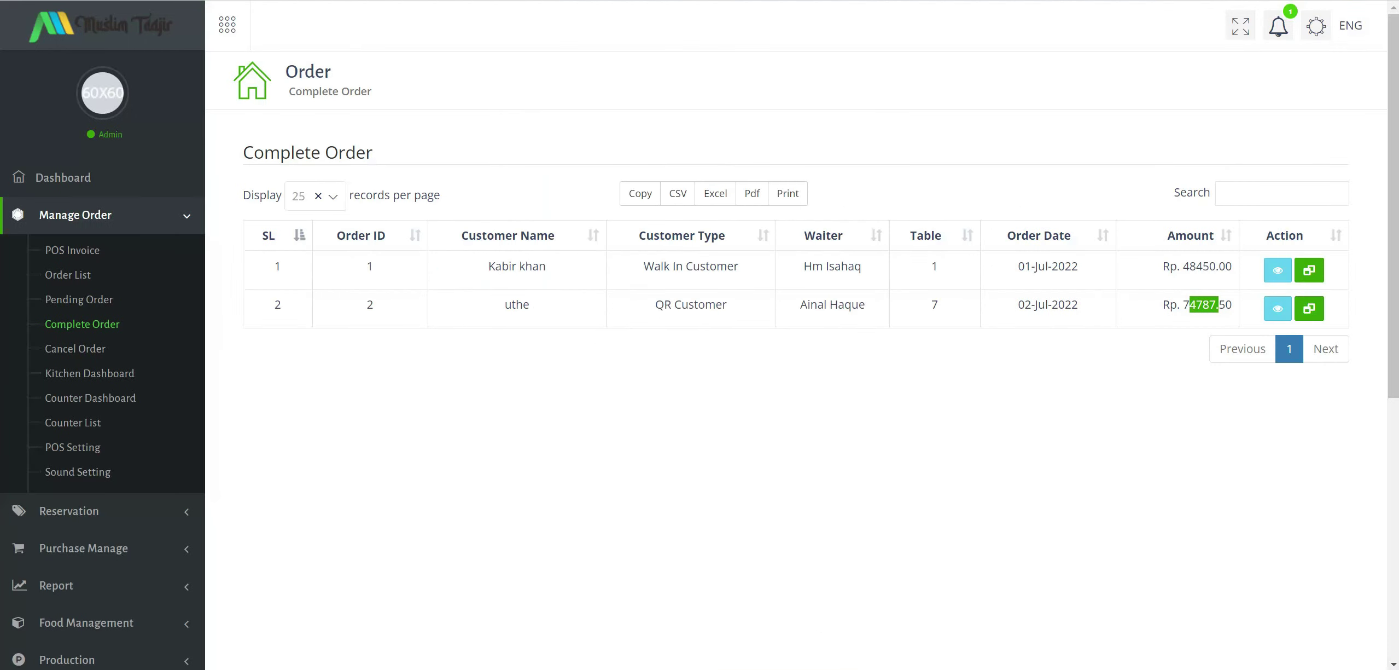
# Open the Reservation Setting page from the Reservation section.
pyautogui.click(92, 532)
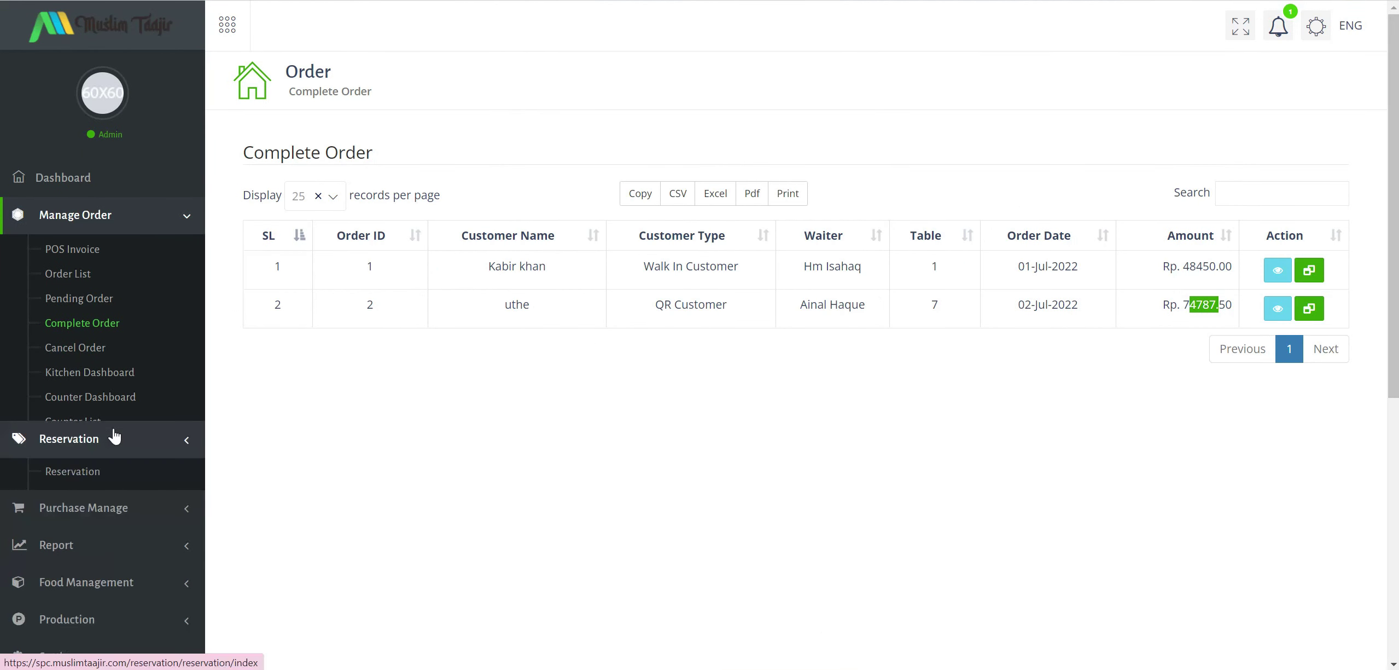
pyautogui.scroll(-4, 115, 426)
pyautogui.click(146, 128)
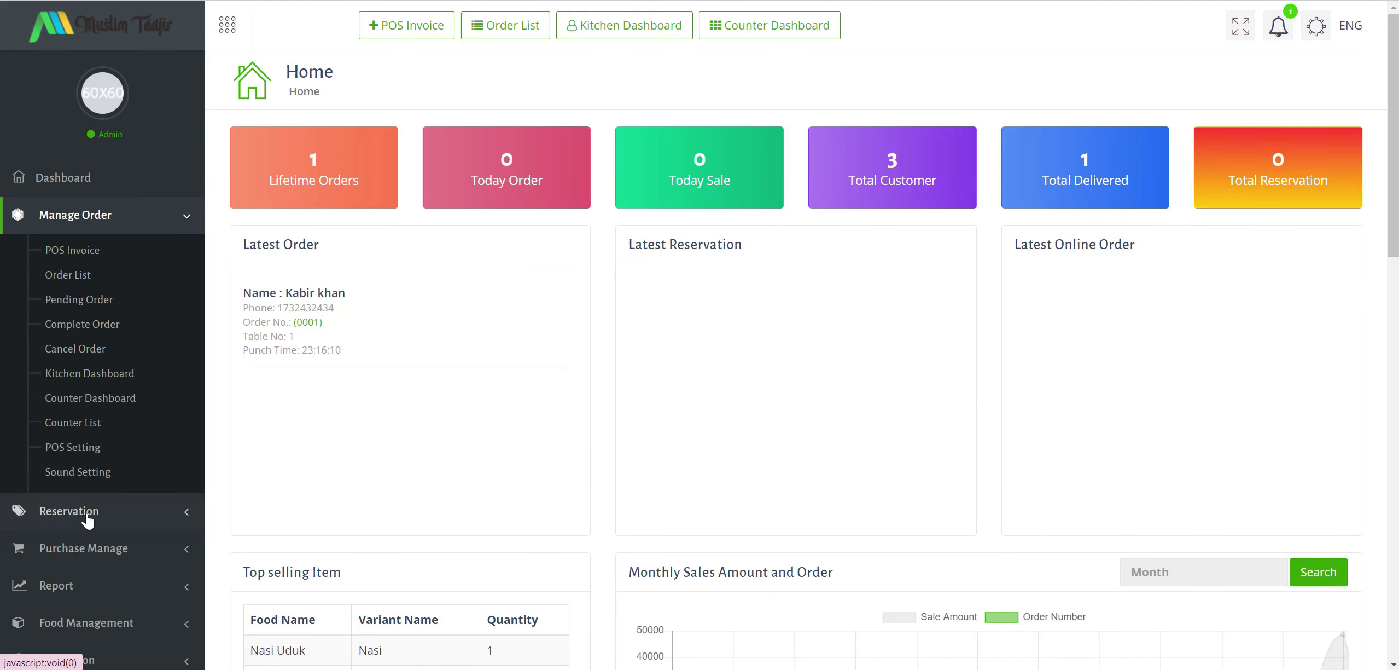
# Expand Purchase Manage and open the Purchase Item list.
pyautogui.click(82, 517)
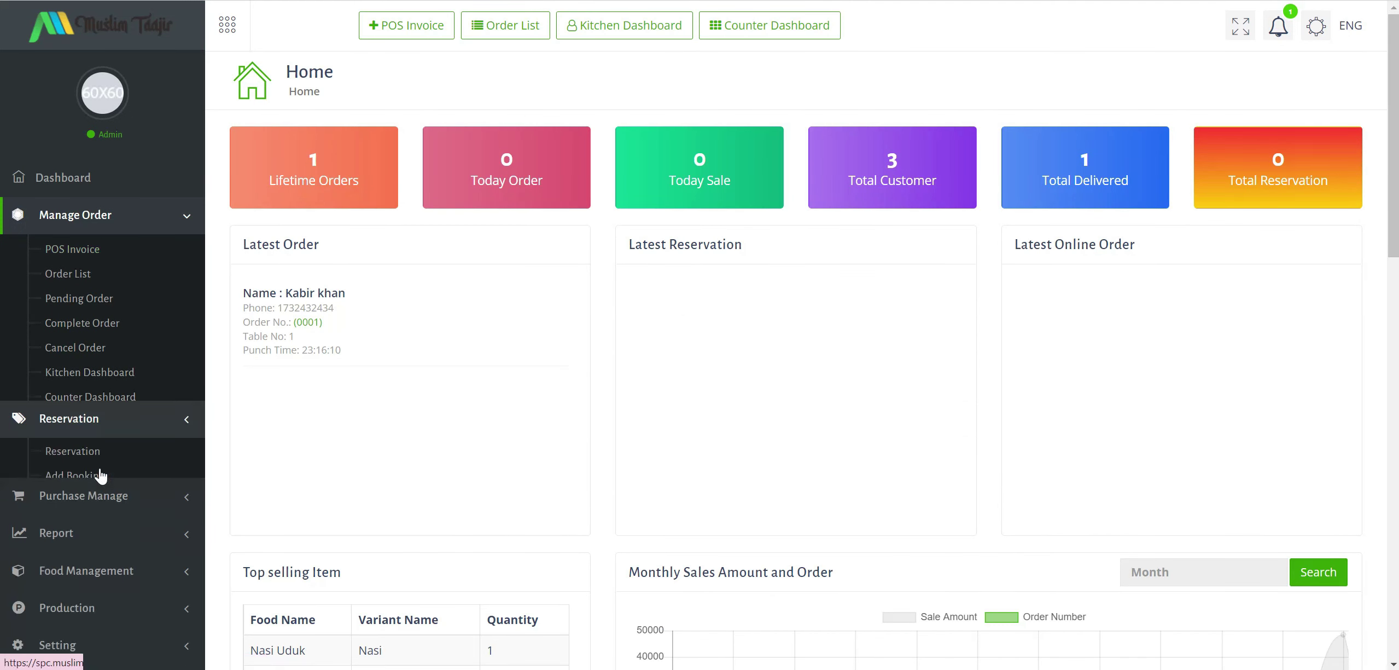
pyautogui.scroll(-2, 101, 393)
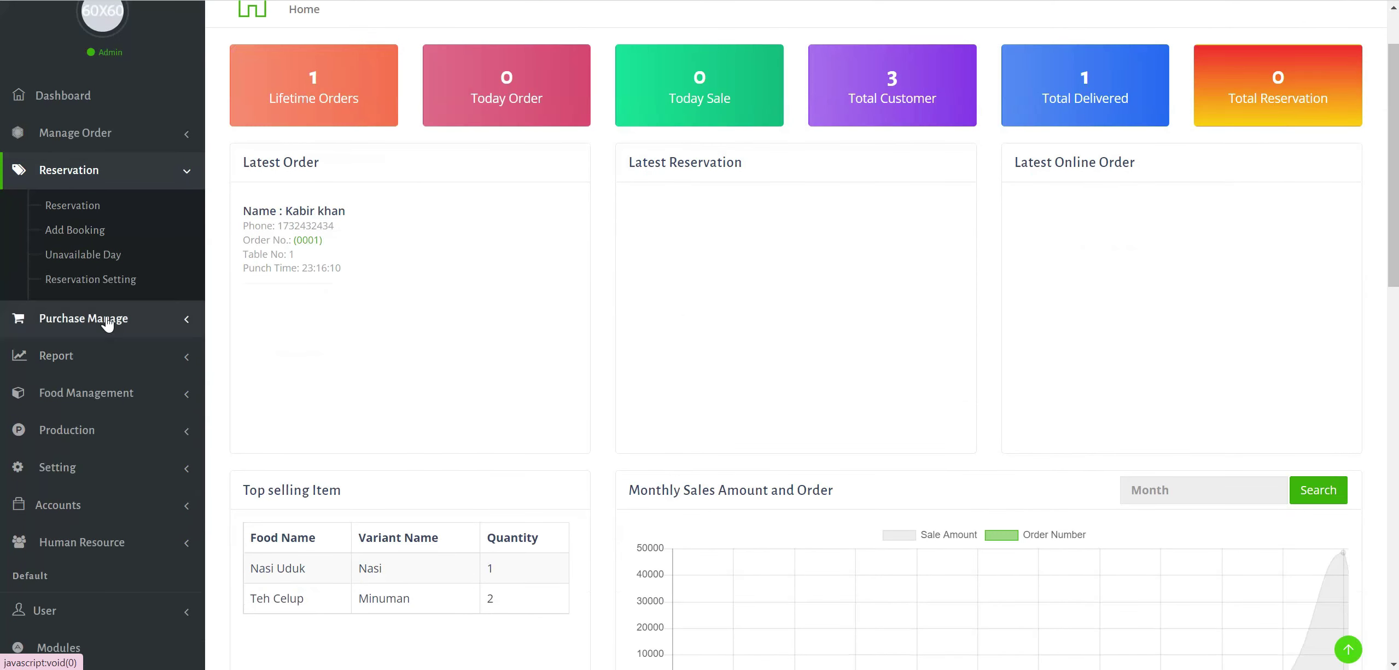
pyautogui.click(105, 320)
pyautogui.rightClick(102, 299)
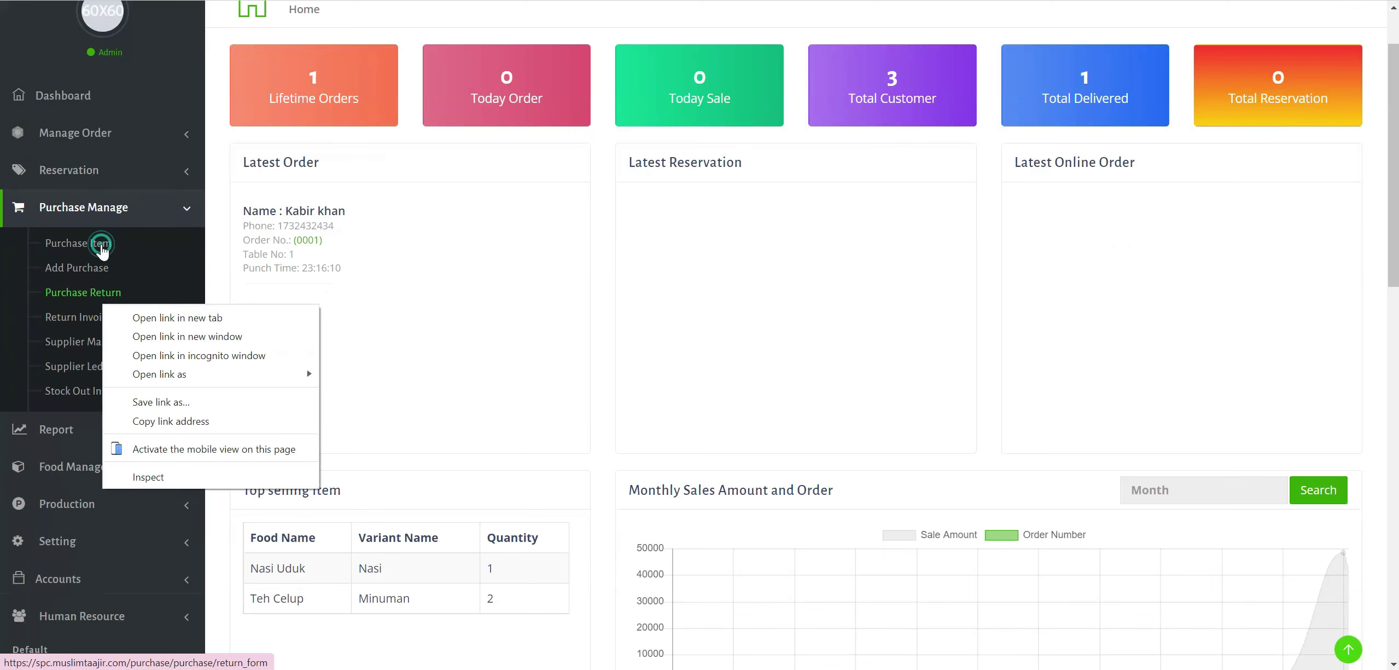
pyautogui.click(102, 247)
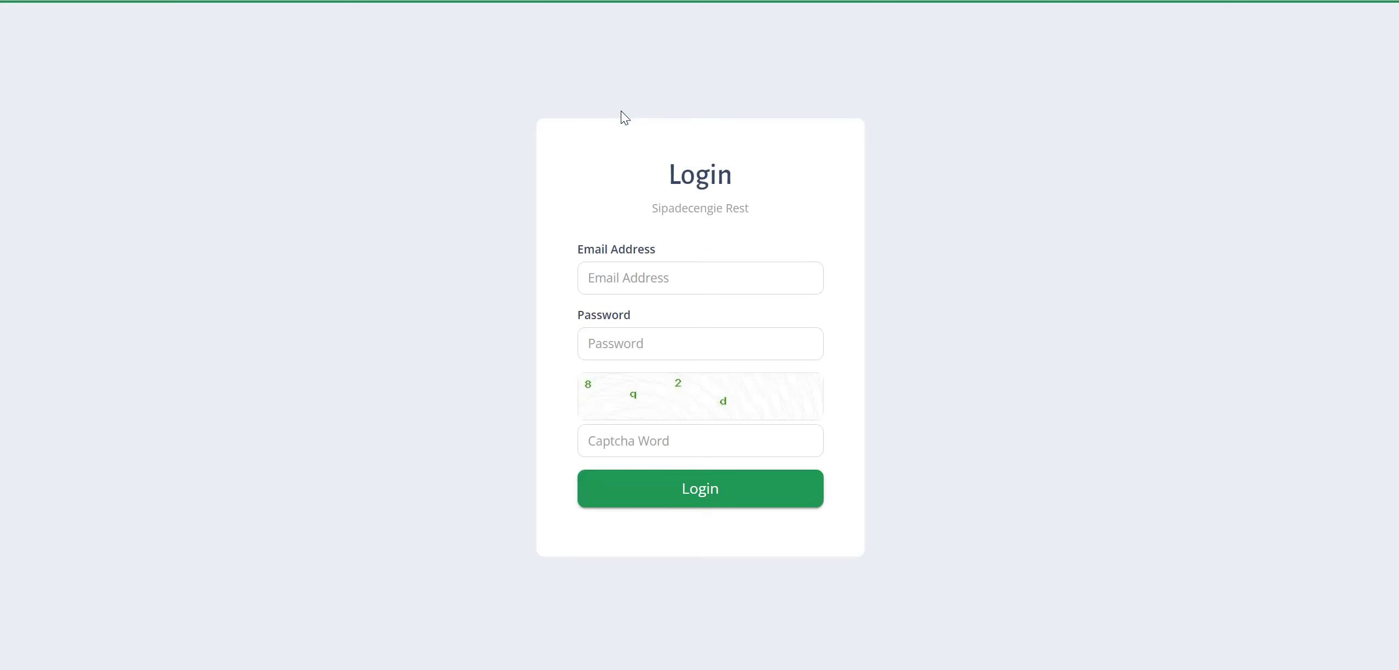
# Sign in as admin with the saved e-mail, the account password and the captcha.
pyautogui.click(625, 286)
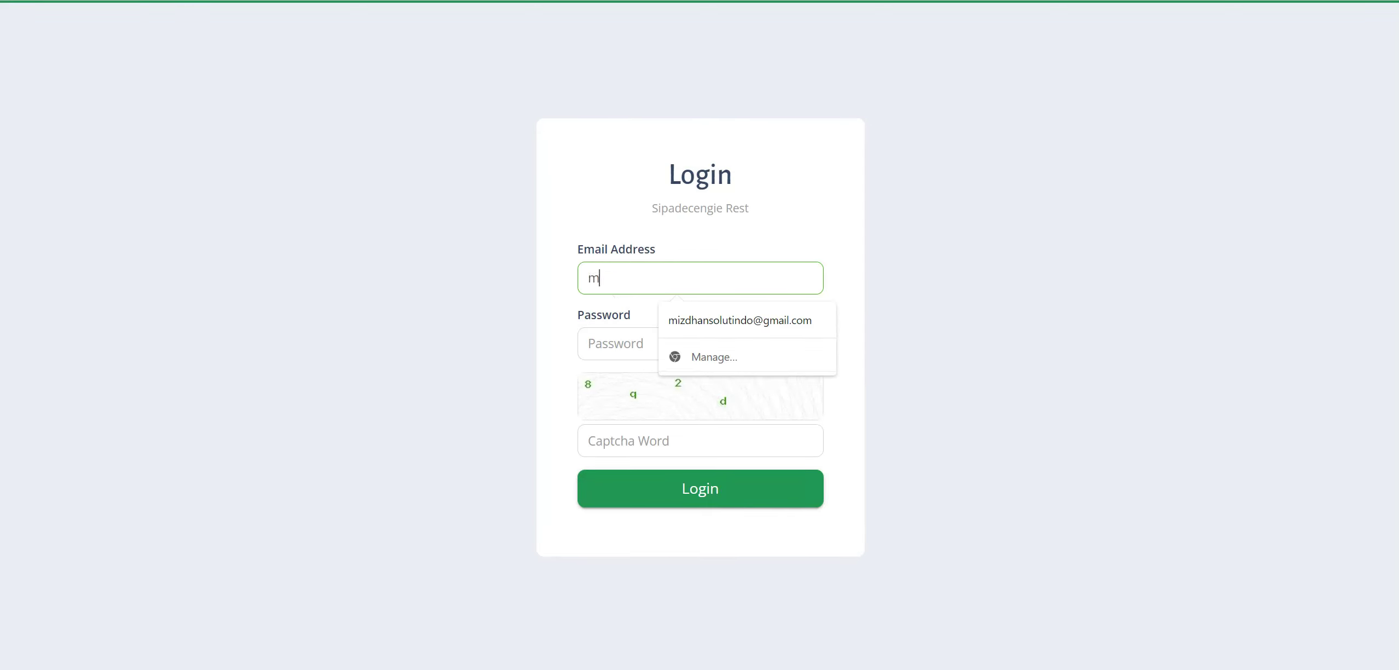
pyautogui.click(723, 328)
pyautogui.press('Tab')
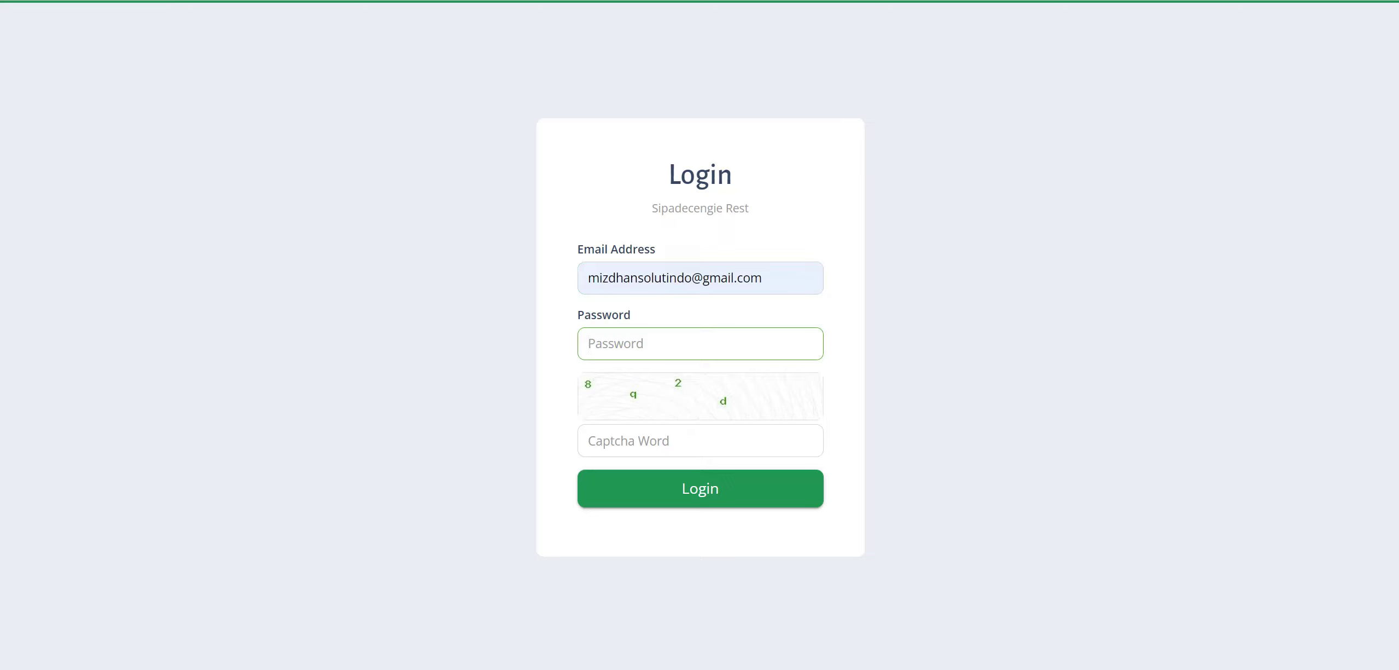
pyautogui.write('********')
pyautogui.press('Tab')
pyautogui.write('8q2d')
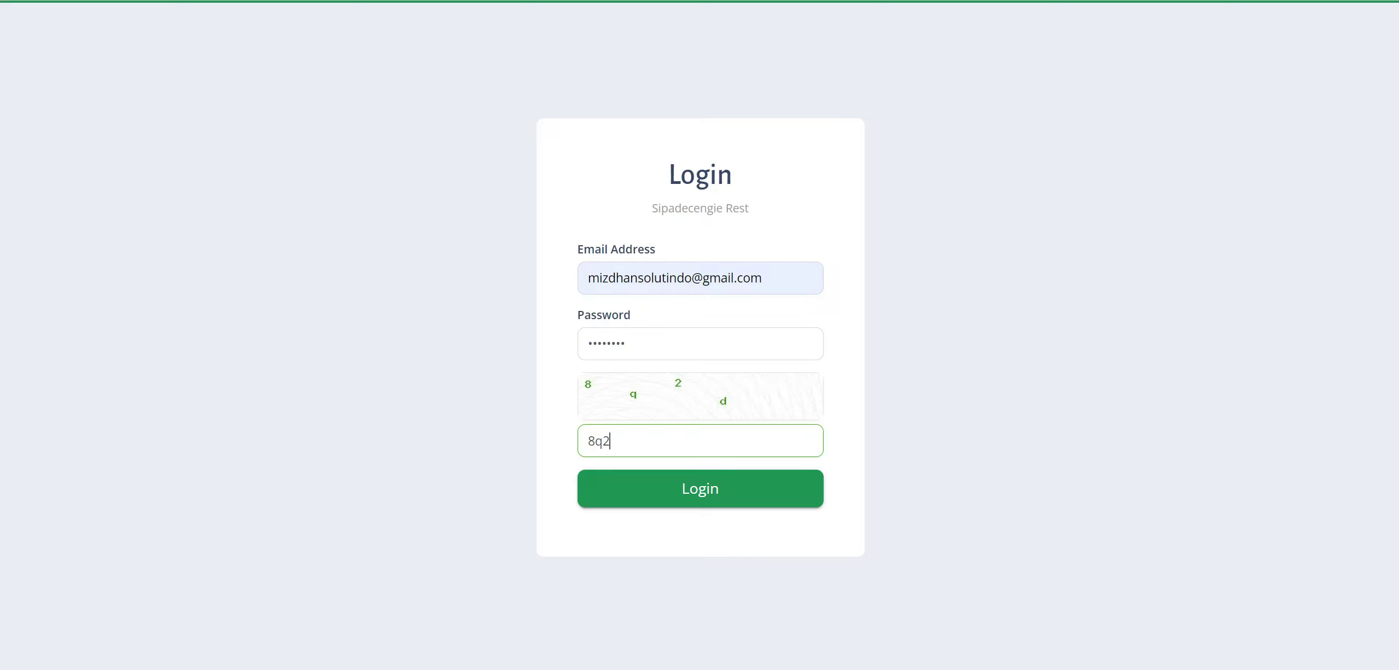
pyautogui.click(719, 487)
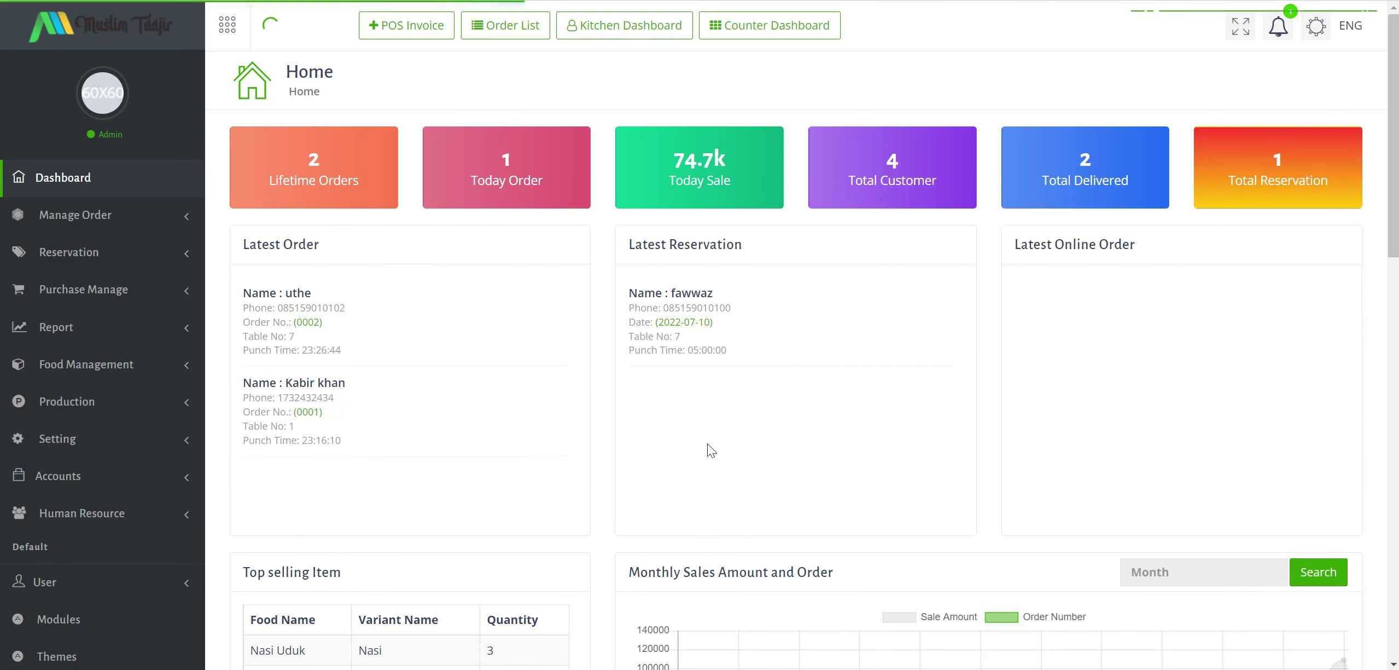
# Inspect the dashboard's latest reservation and Total Reservation count.
pyautogui.moveTo(671, 293); pyautogui.dragTo(724, 249)
pyautogui.moveTo(1248, 180); pyautogui.dragTo(1328, 180)
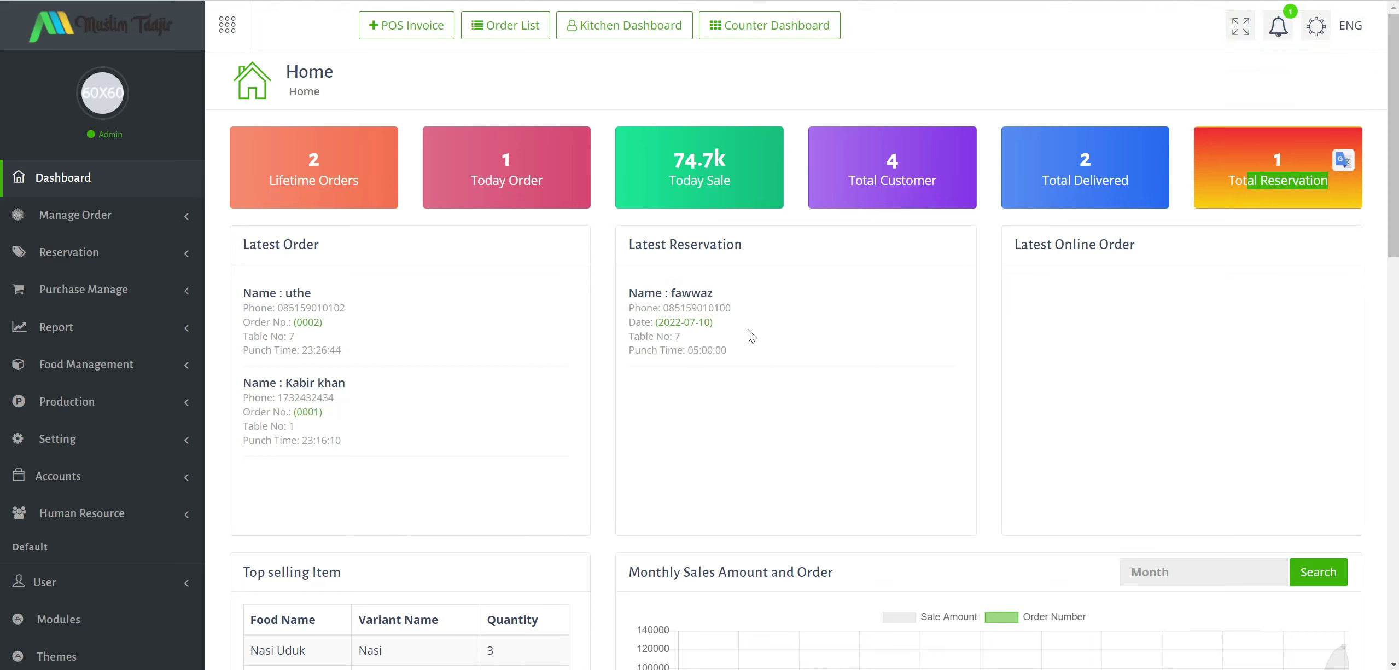
pyautogui.doubleClick(703, 292)
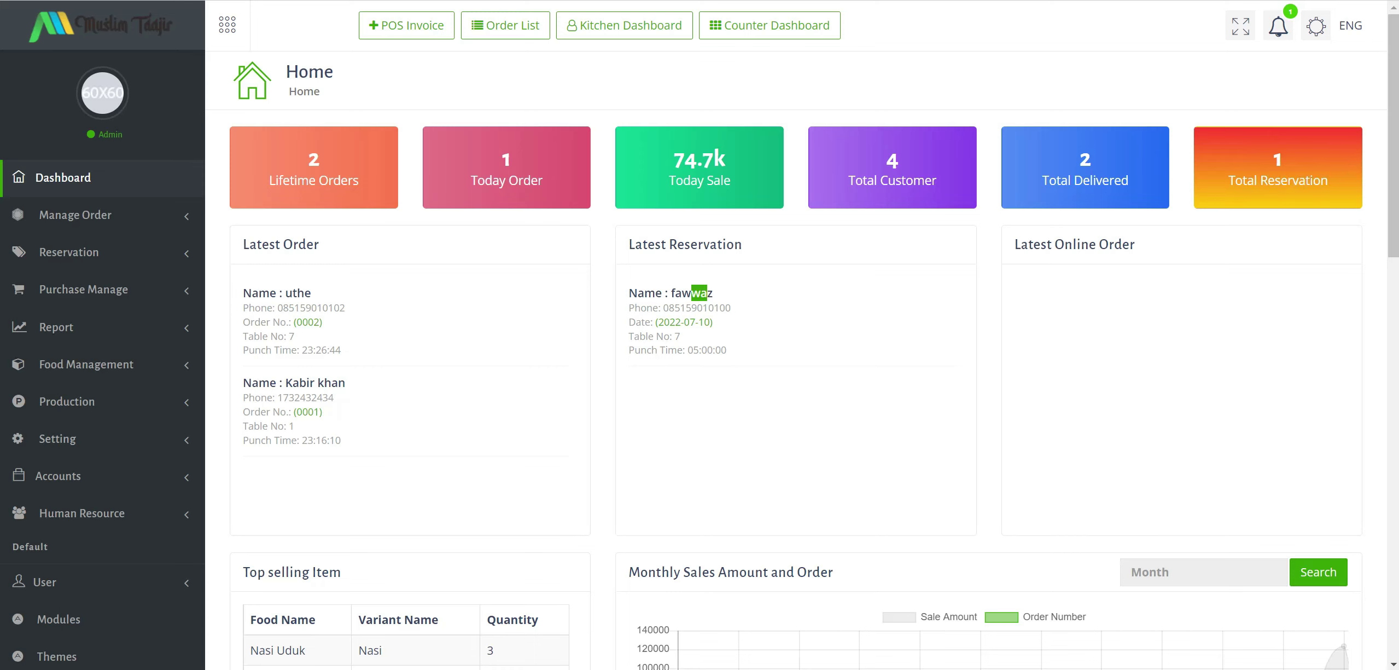
pyautogui.click(739, 357)
pyautogui.scroll(-3, 798, 330)
pyautogui.scroll(3, 84, 400)
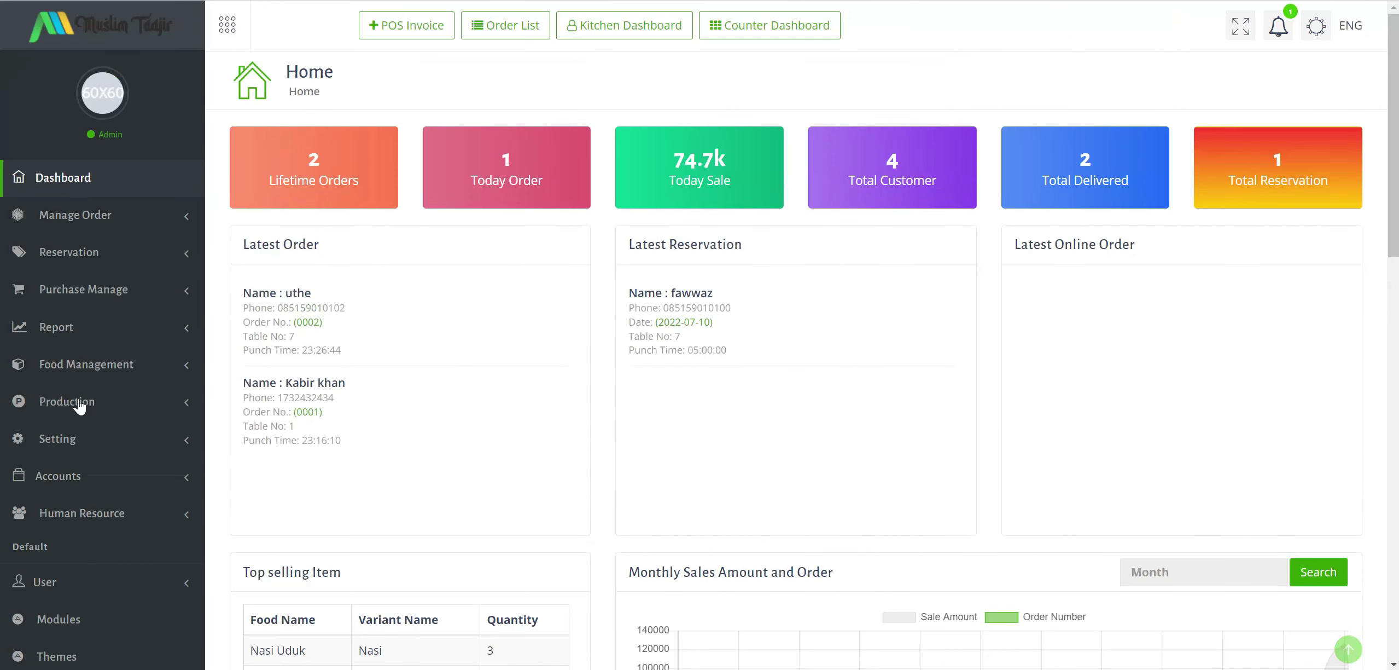
pyautogui.click(90, 254)
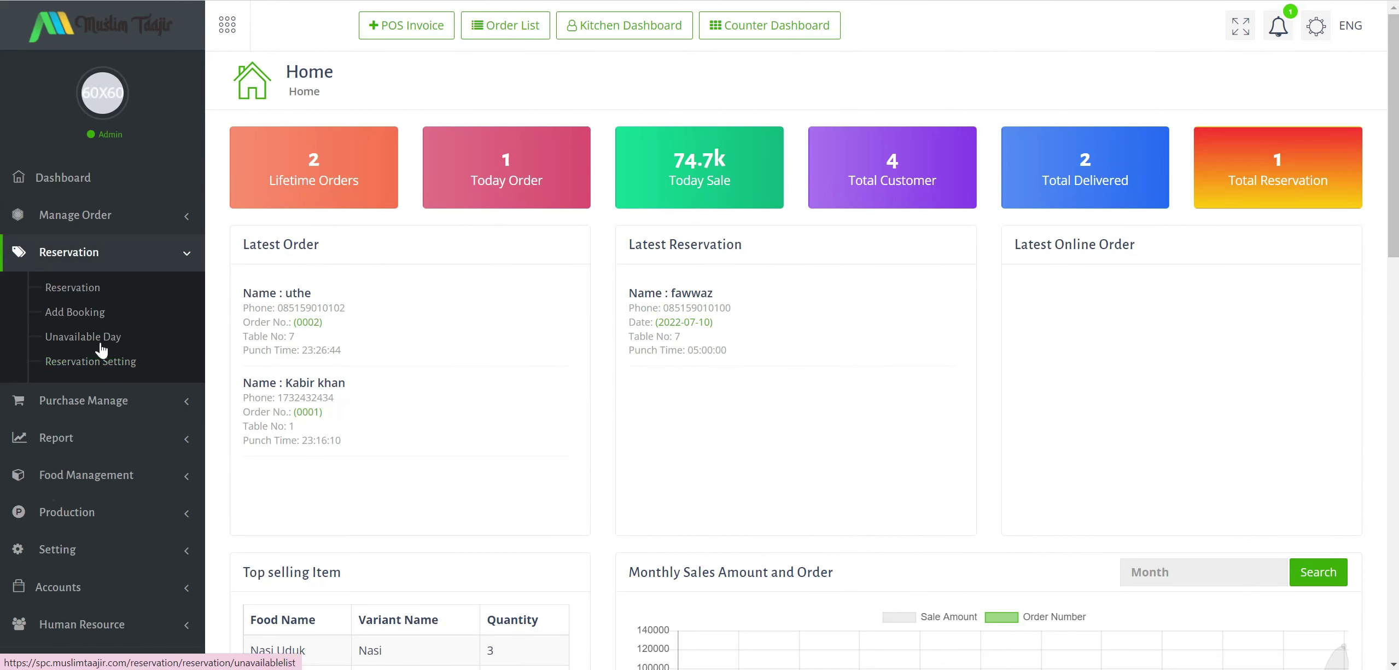
# Start a new unavailable day entry dated 2022-07-09.
pyautogui.click(83, 337)
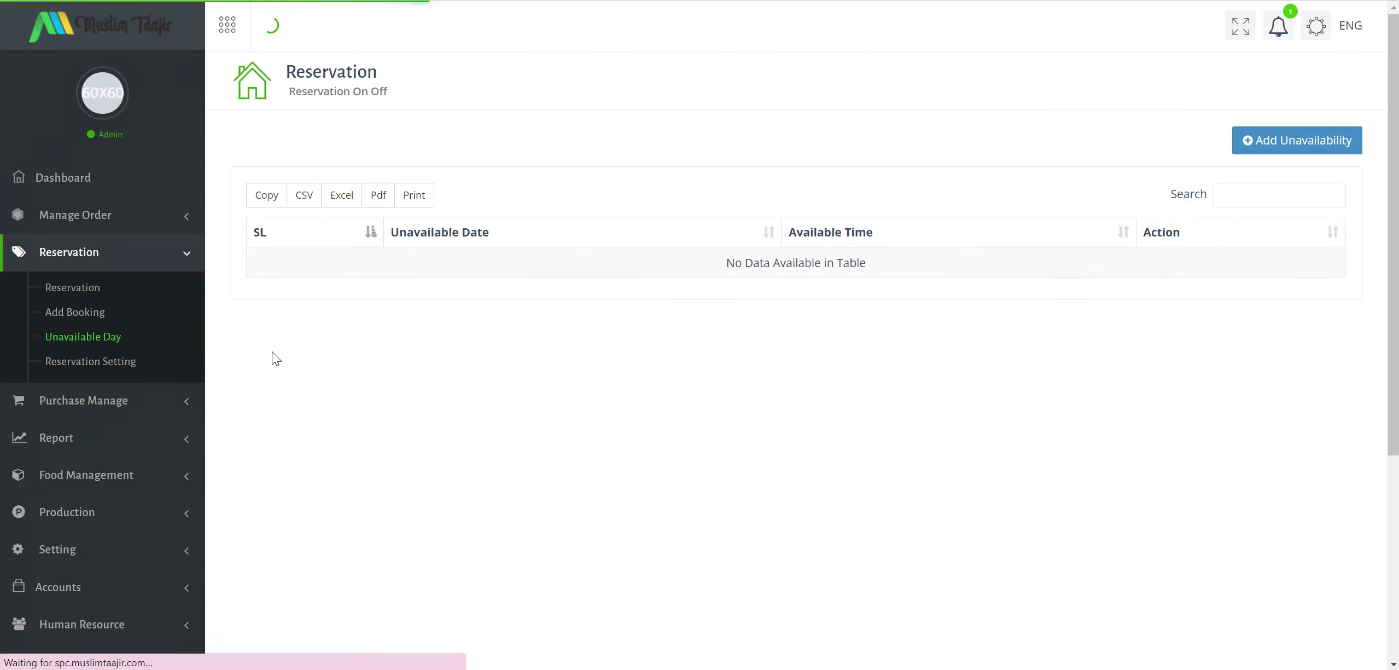
pyautogui.click(1298, 143)
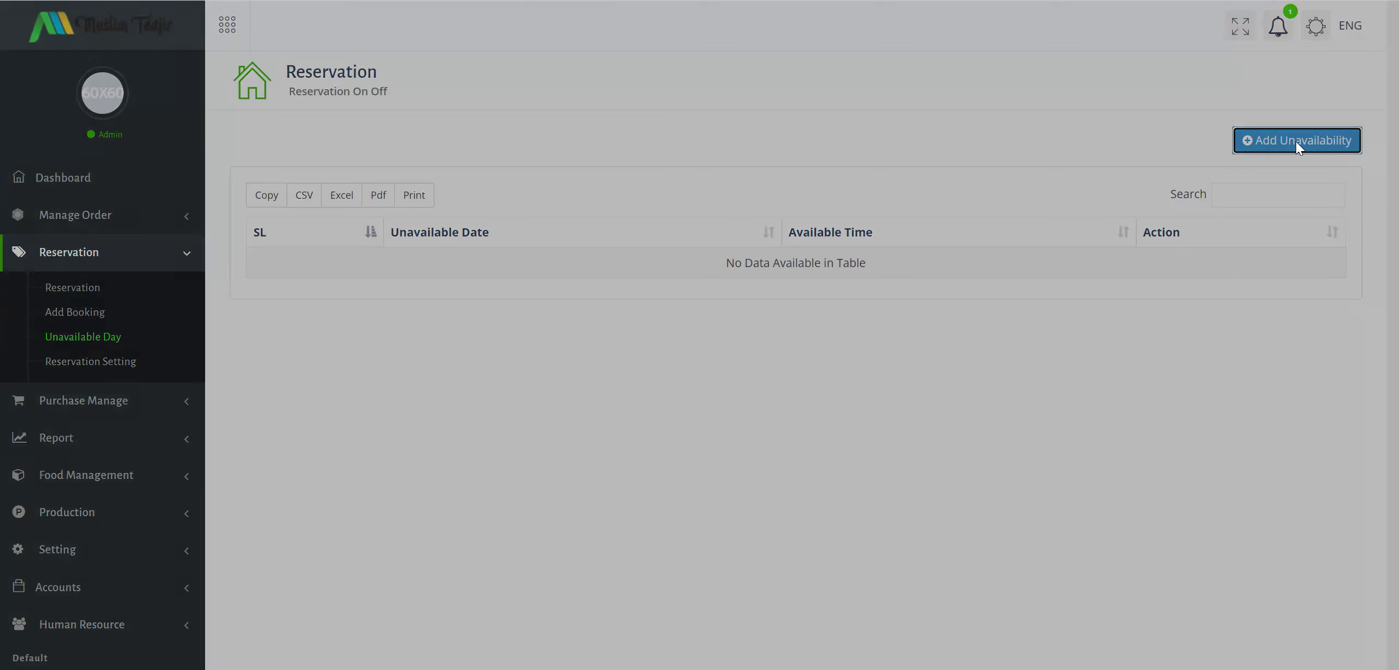
pyautogui.click(681, 110)
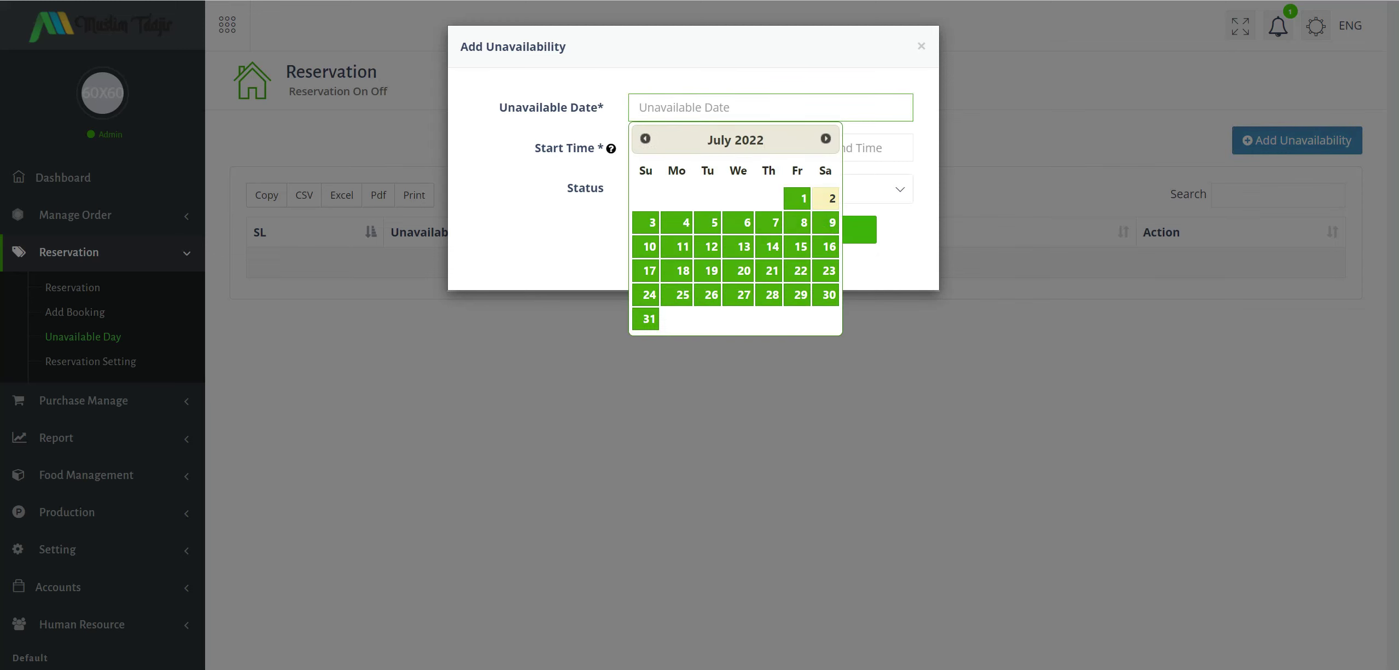
pyautogui.click(690, 105)
pyautogui.click(831, 226)
# Set the unavailability time range to 00:00:00–23:00:00.
pyautogui.click(690, 152)
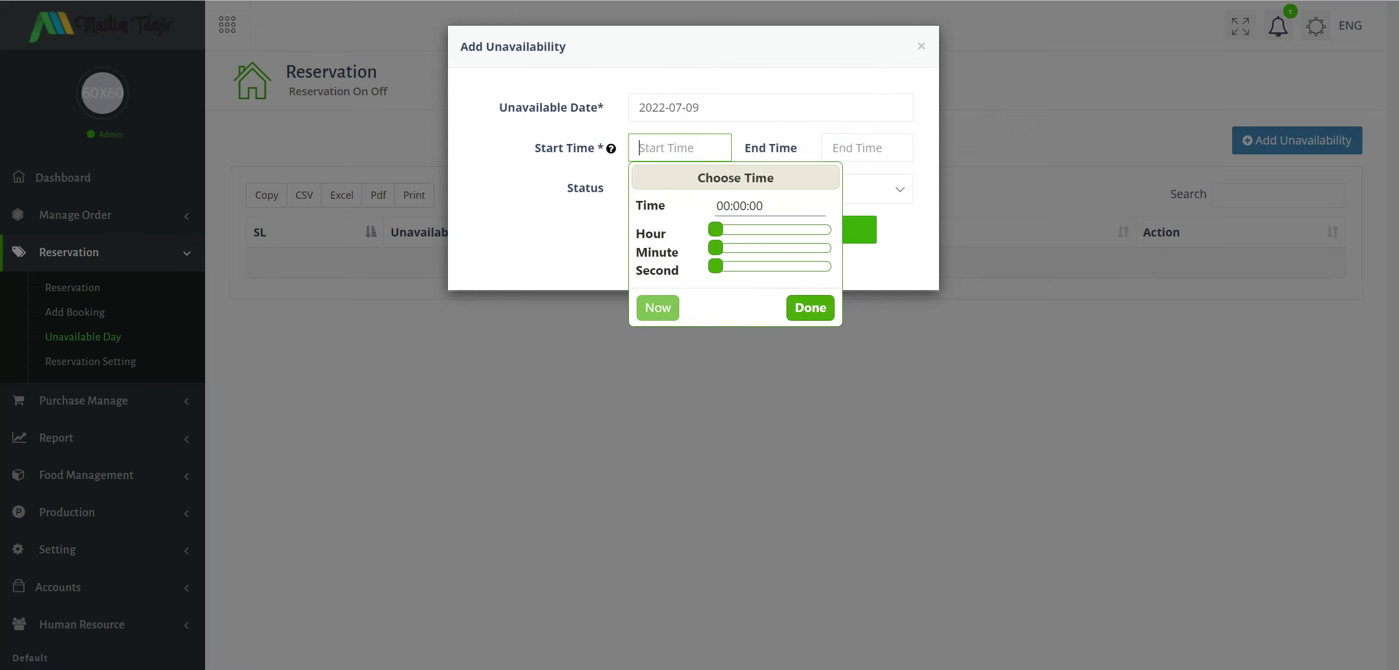
pyautogui.moveTo(827, 235)
pyautogui.mouseDown()
pyautogui.moveTo(791, 233)
pyautogui.moveTo(849, 234)
pyautogui.mouseUp()
pyautogui.click(581, 220)
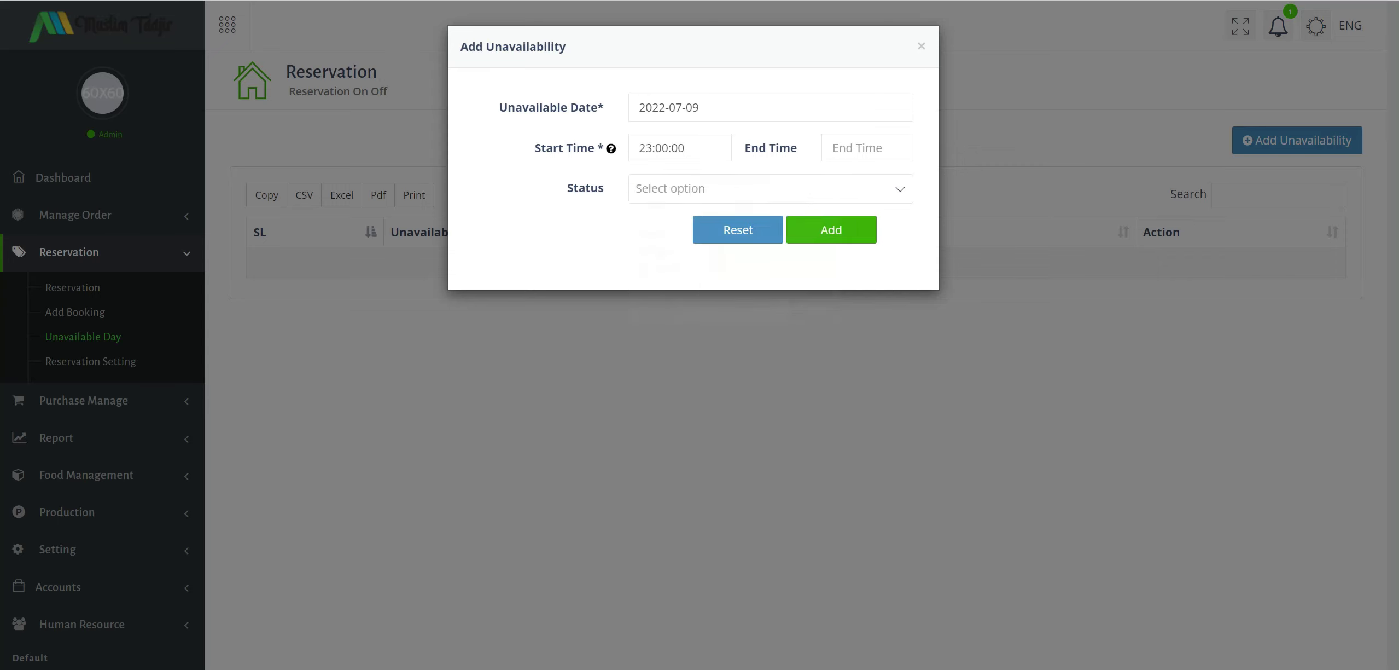
pyautogui.click(867, 148)
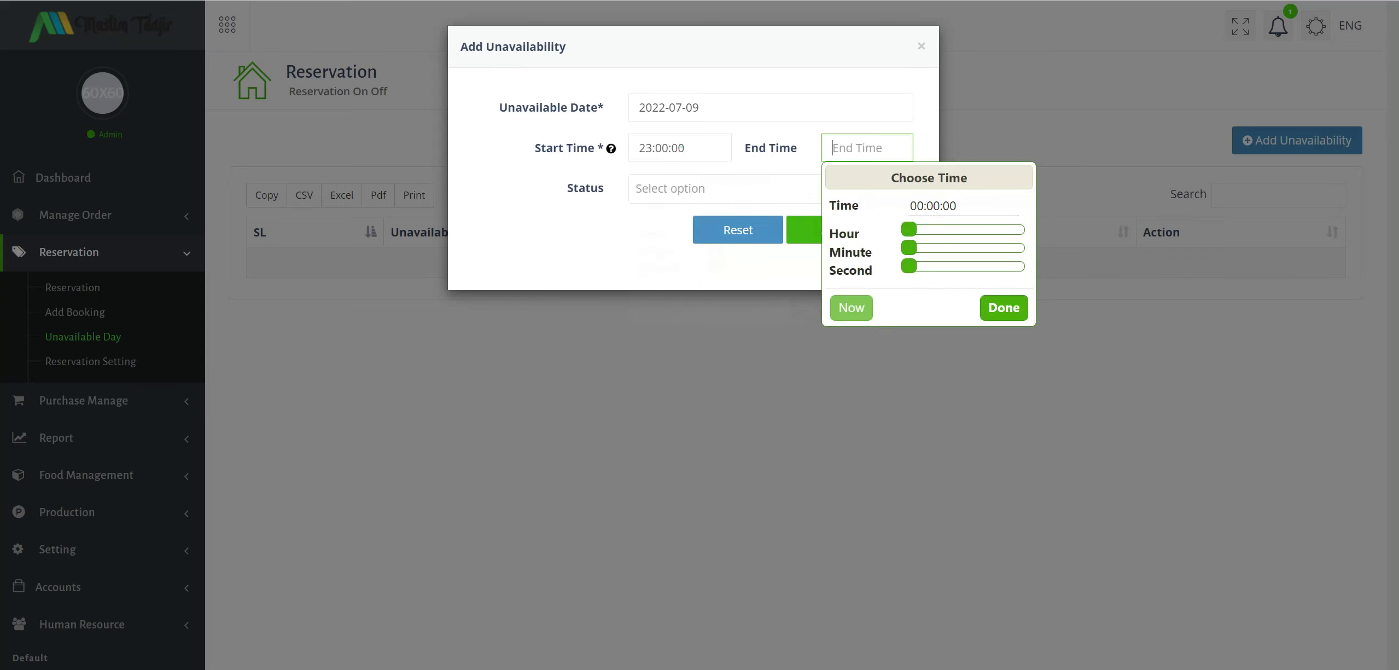
pyautogui.click(683, 146)
pyautogui.moveTo(644, 147); pyautogui.dragTo(652, 148)
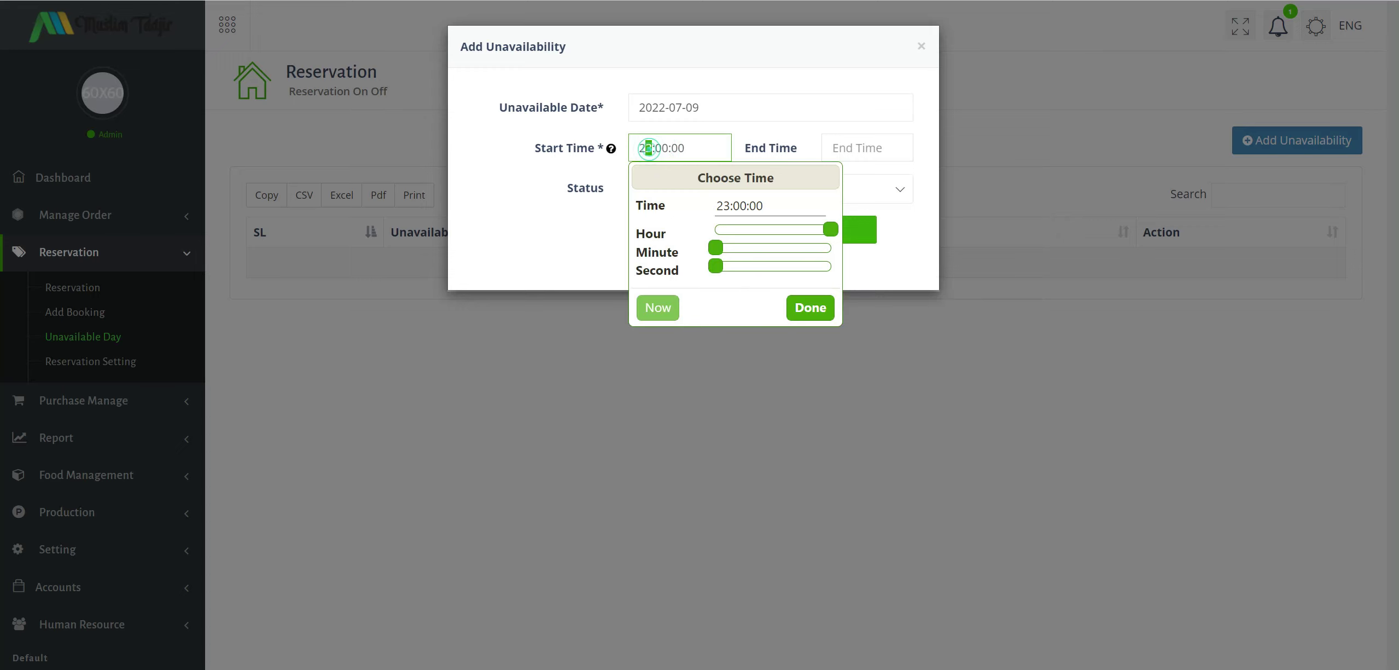
pyautogui.click(715, 230)
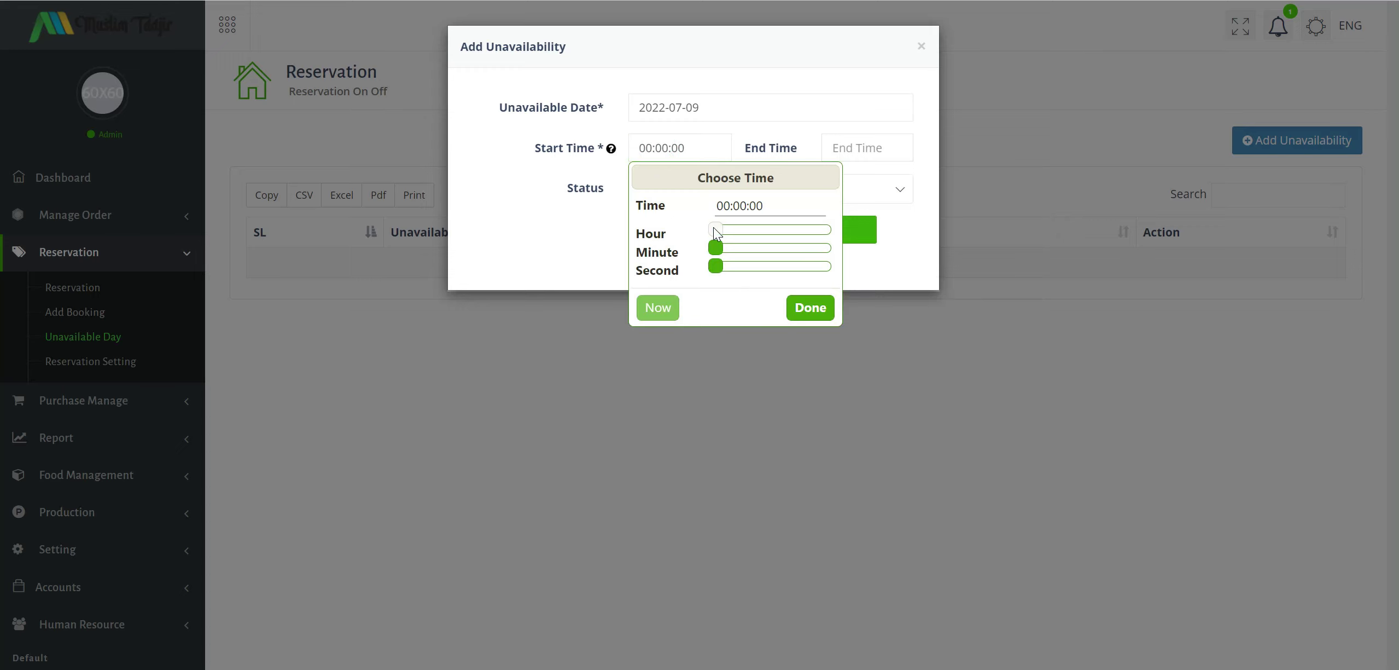
pyautogui.click(867, 148)
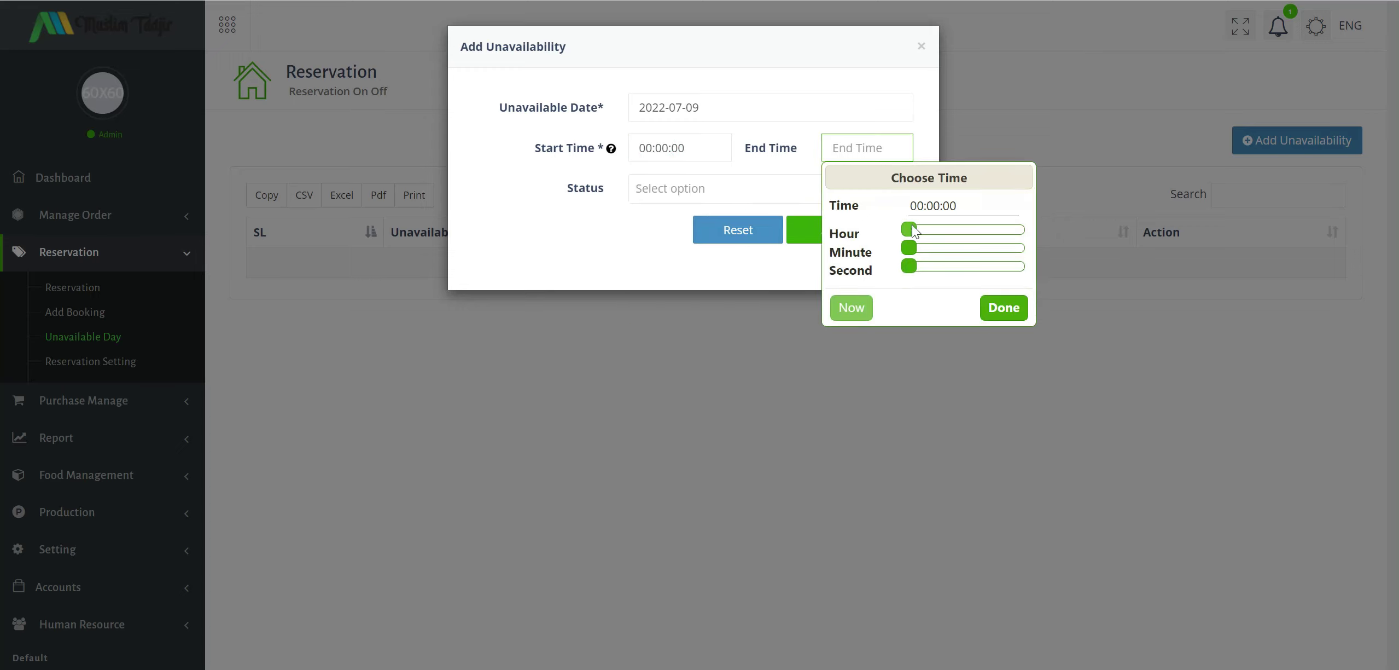
pyautogui.moveTo(910, 230); pyautogui.dragTo(1026, 226)
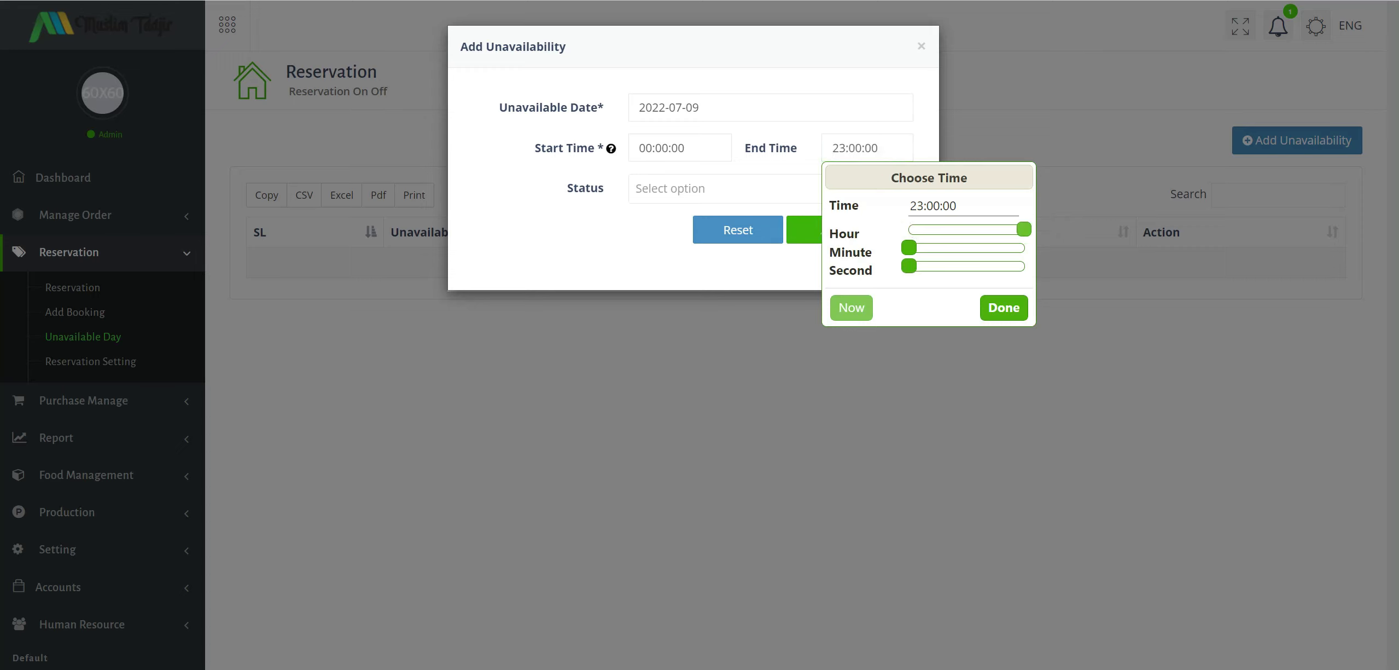
# Set the status to Active and add the unavailable day.
pyautogui.click(738, 200)
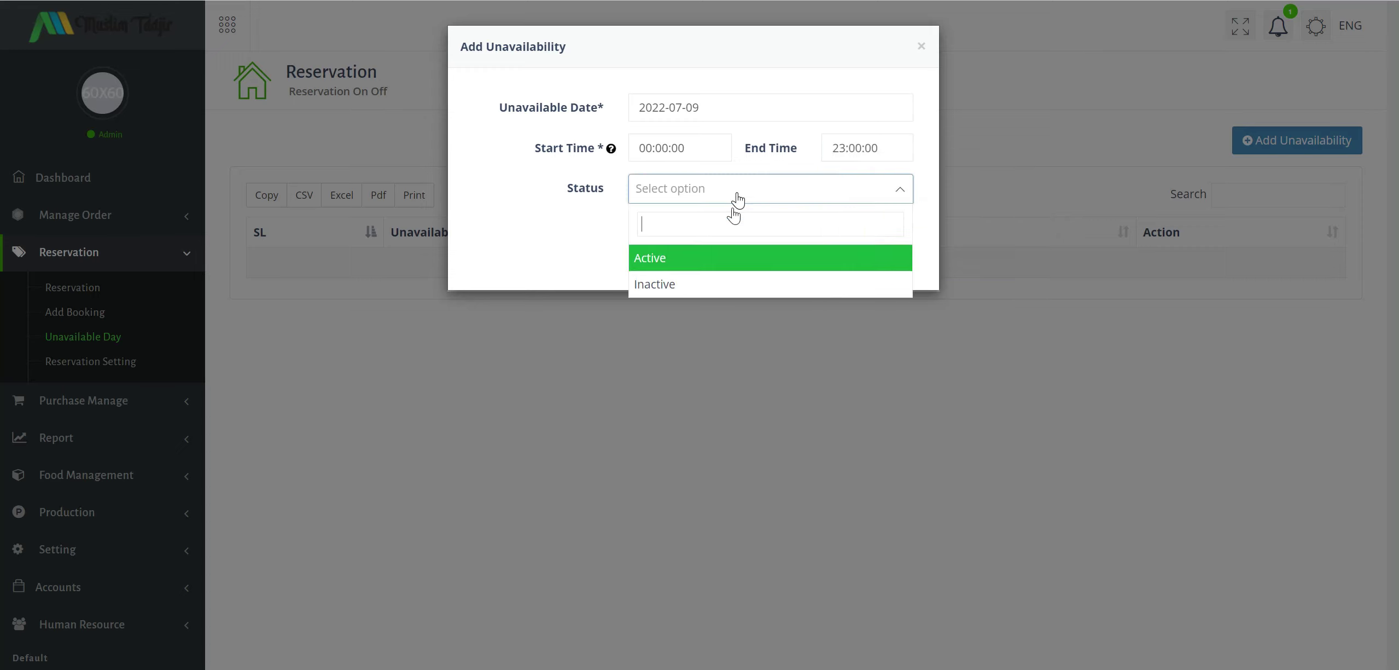
pyautogui.click(714, 262)
pyautogui.click(846, 234)
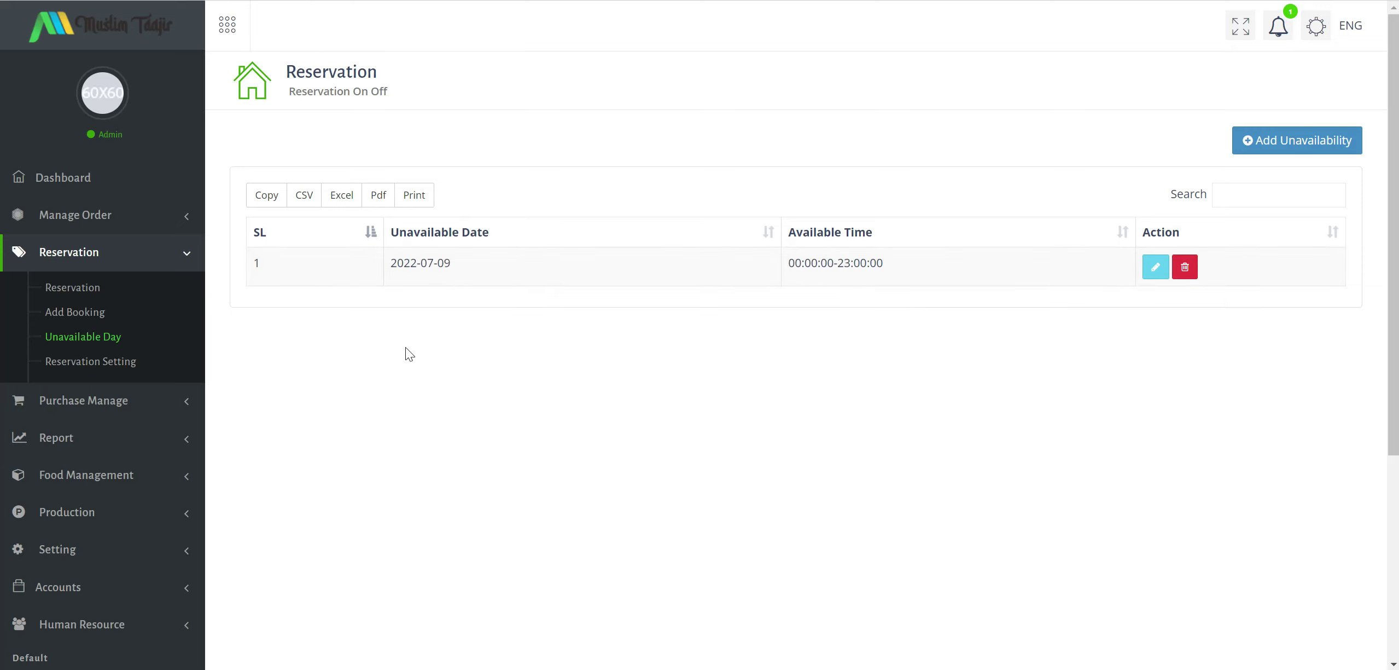
pyautogui.click(36, 363)
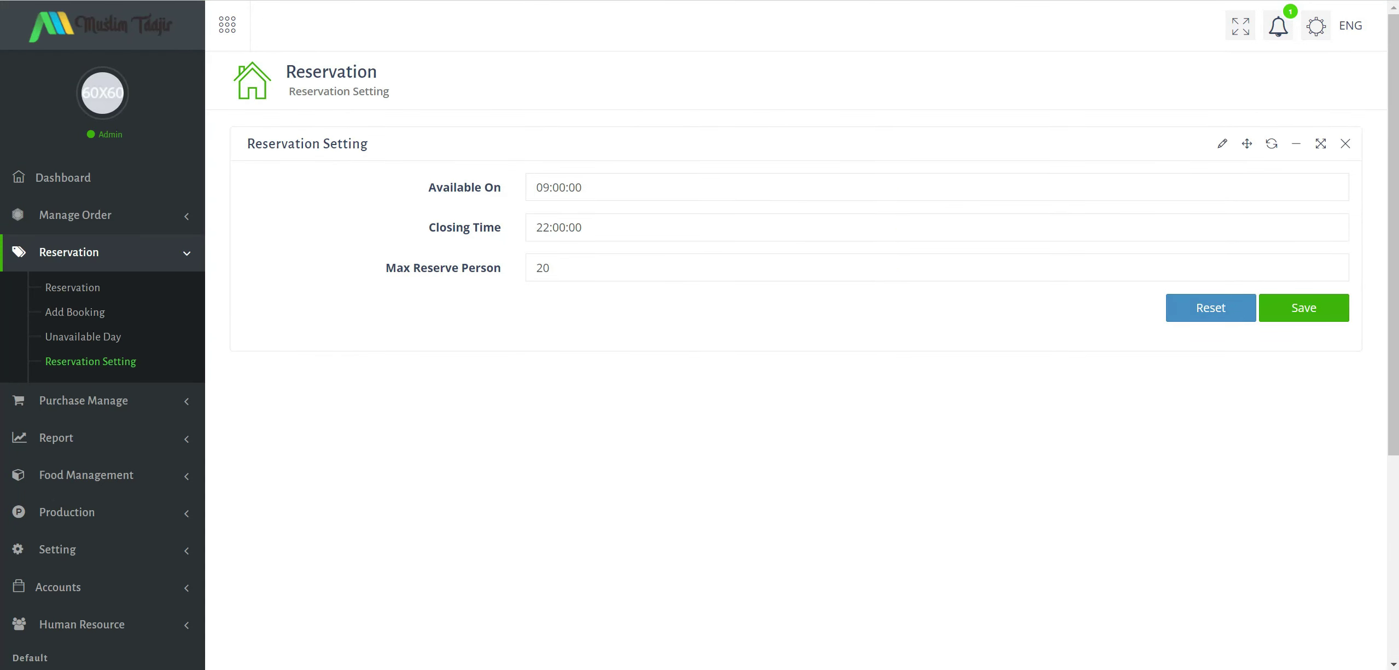
# Keep opening time 09:00:00 and save Max Reserve Person as 200.
pyautogui.click(534, 187)
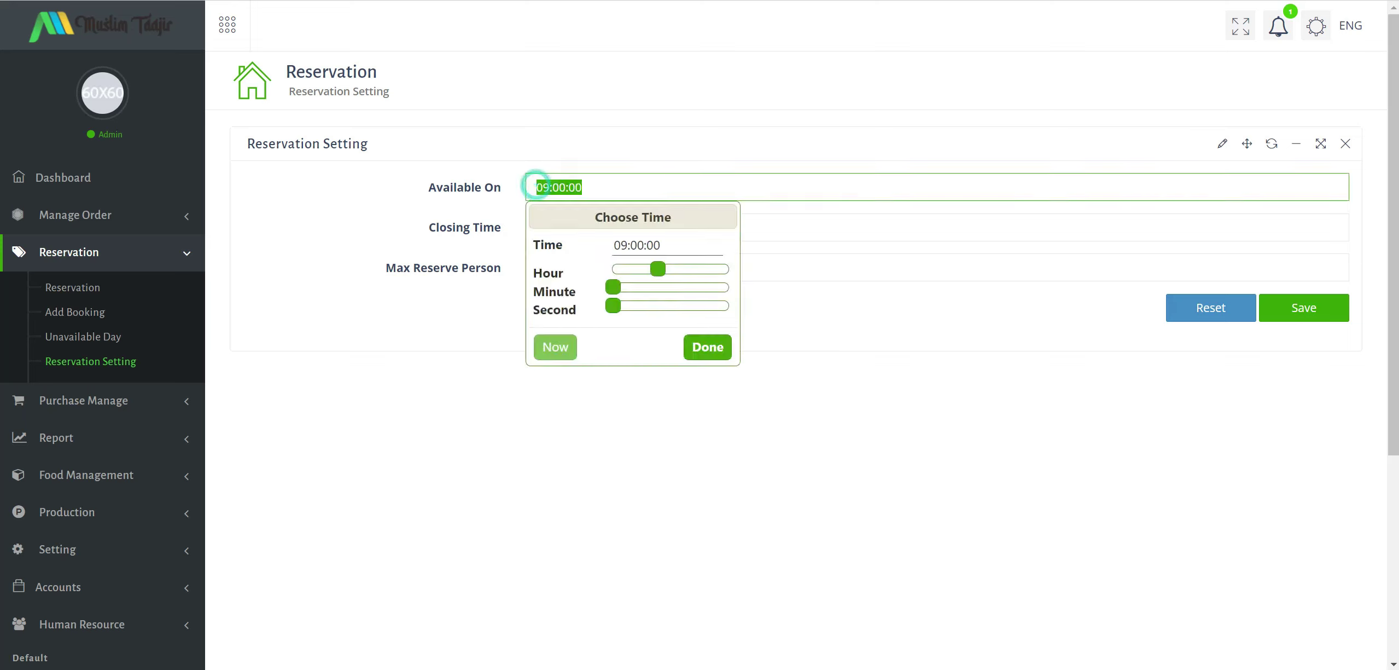
pyautogui.click(402, 421)
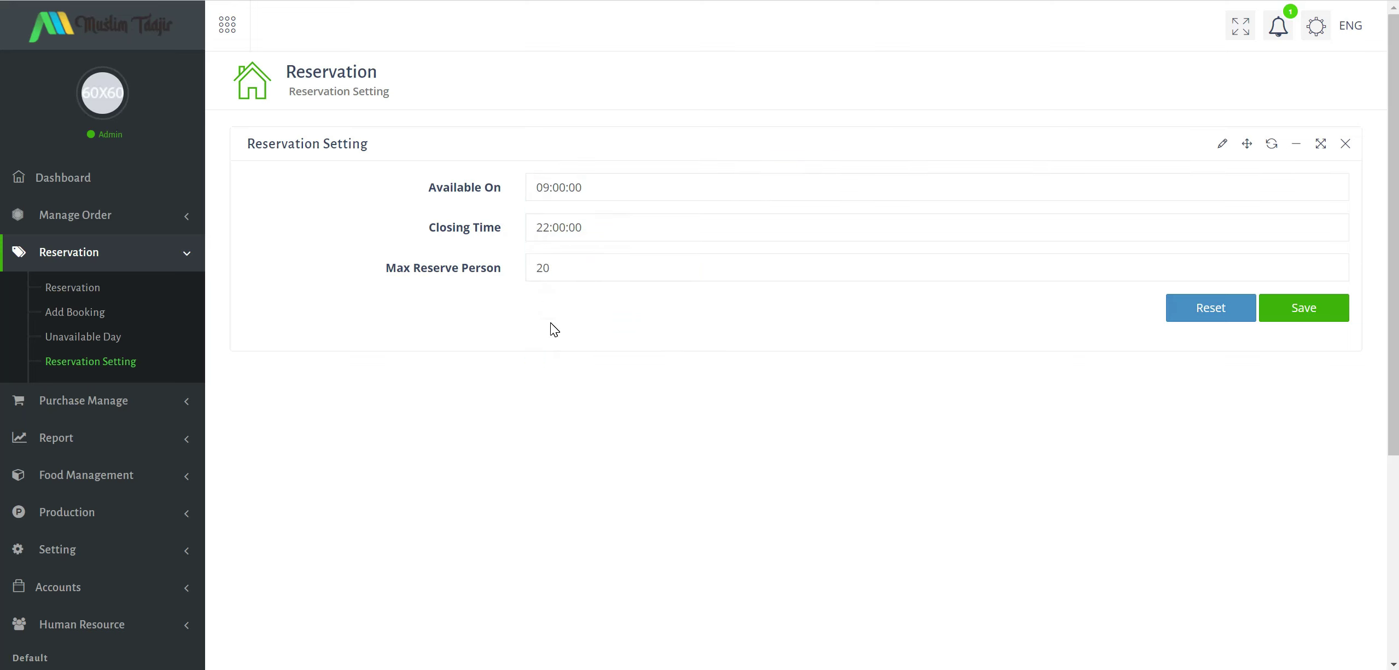
pyautogui.moveTo(569, 268); pyautogui.dragTo(521, 268)
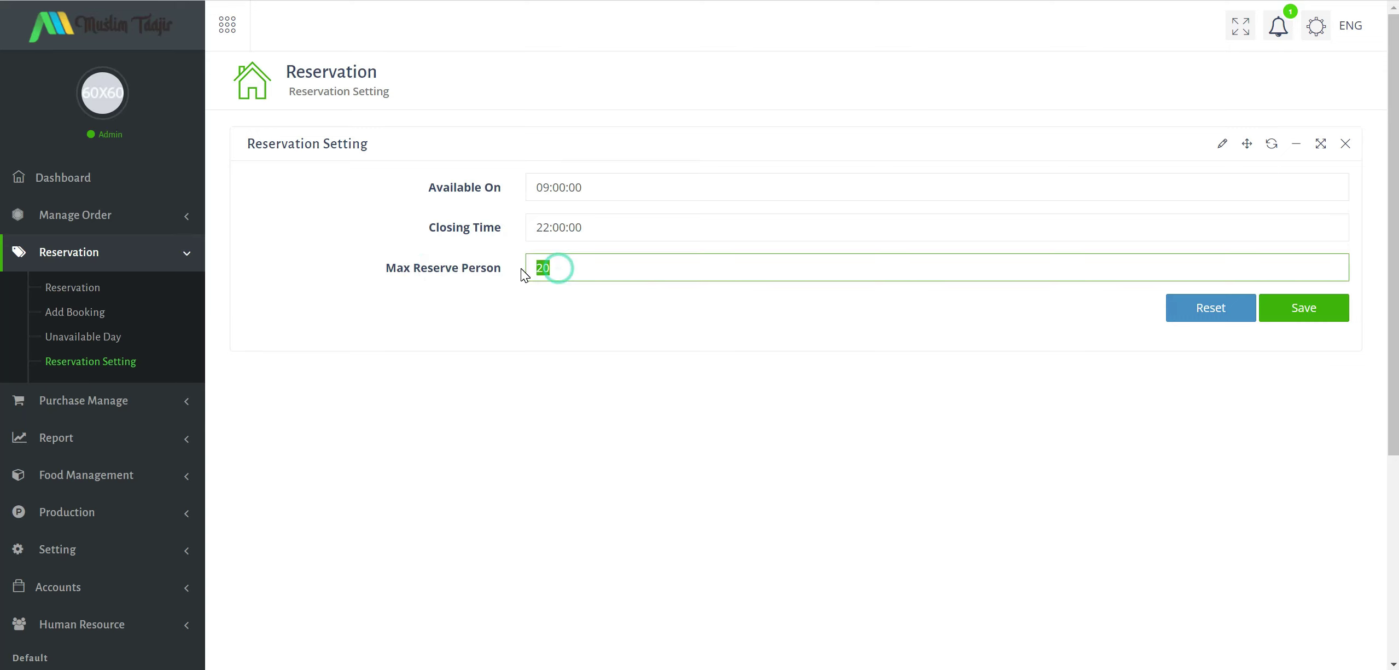
pyautogui.write('200')
pyautogui.click(1303, 309)
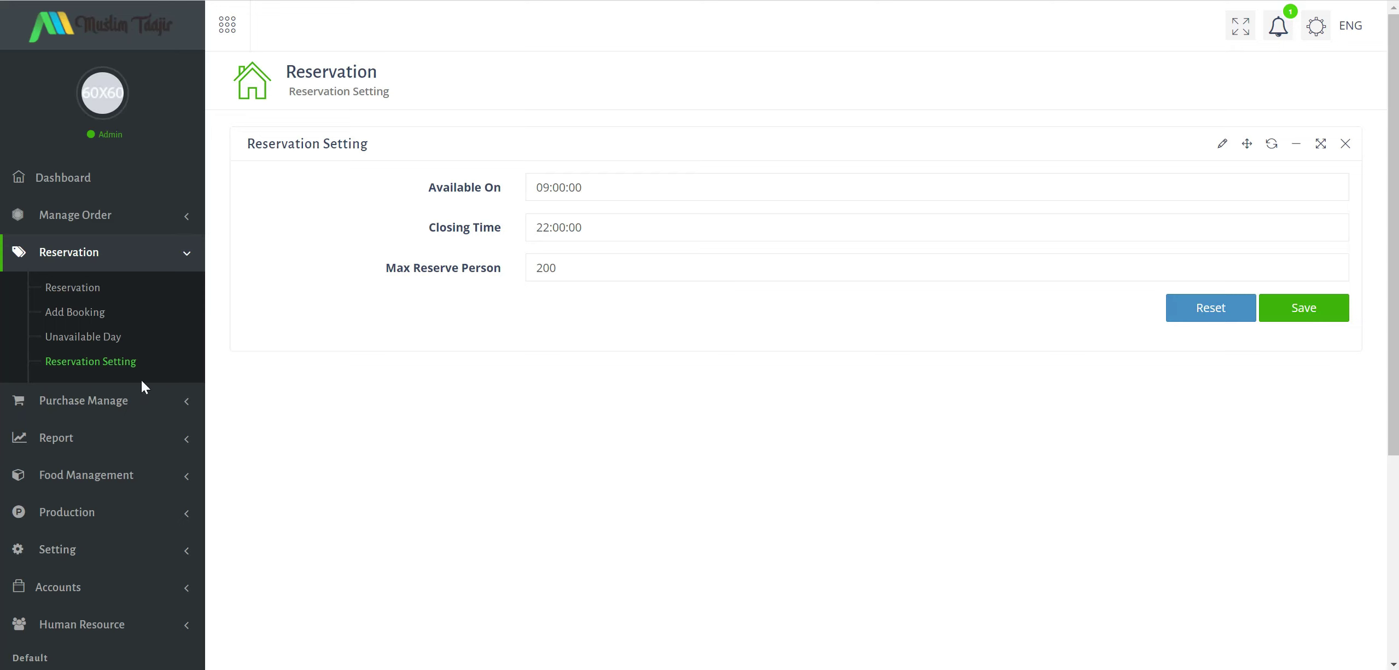
pyautogui.scroll(-5, 158, 392)
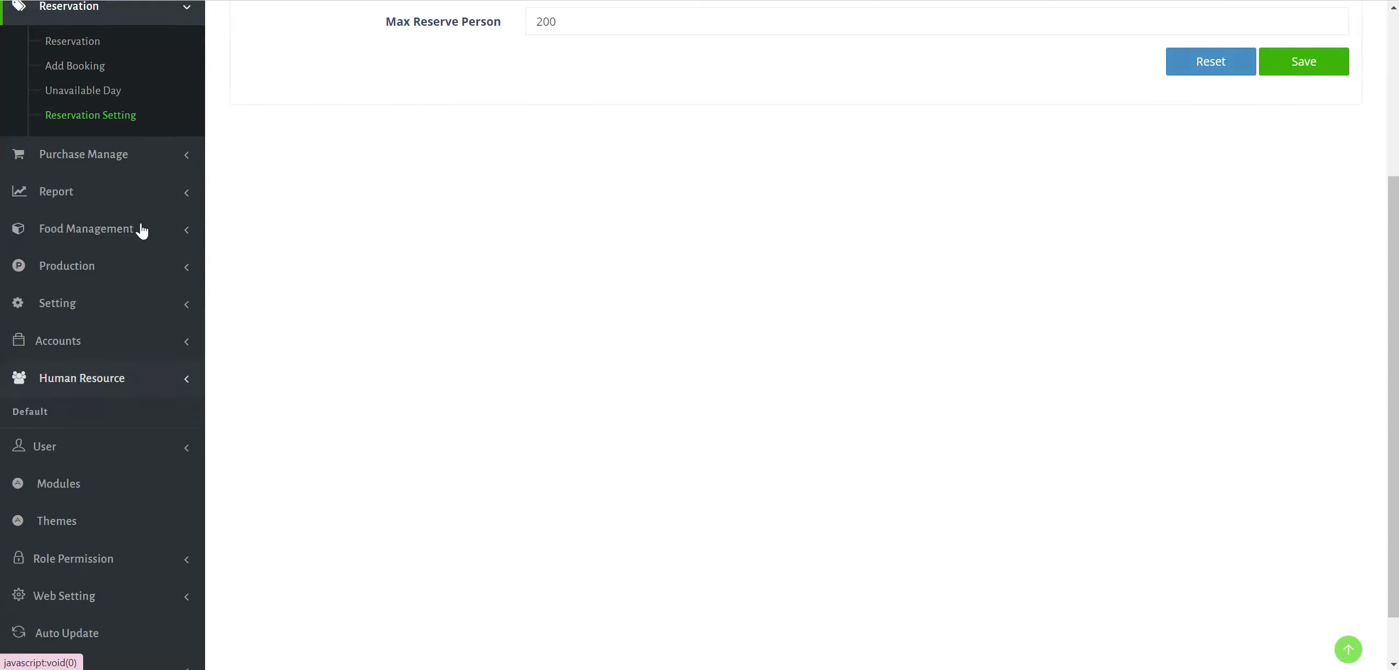
# Start a new purchase, find the Supplier Name list empty, and go to the supplier list.
pyautogui.click(134, 163)
pyautogui.click(82, 80)
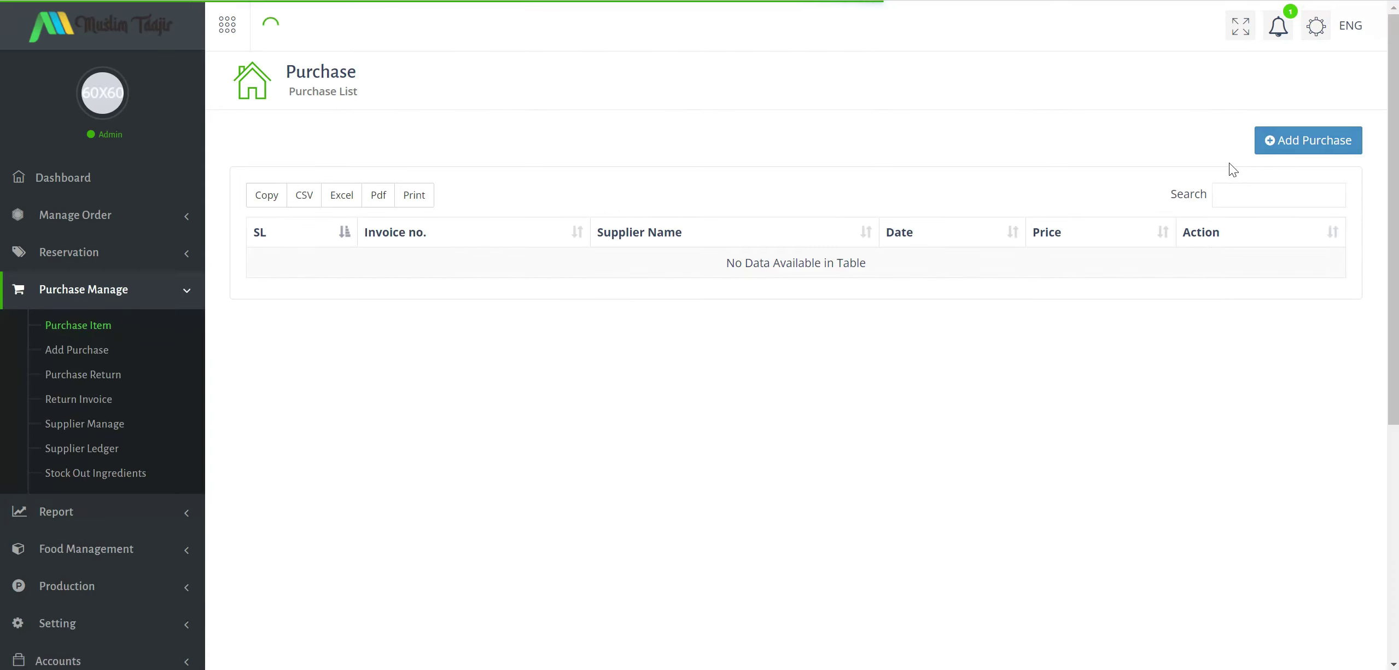
pyautogui.click(1305, 143)
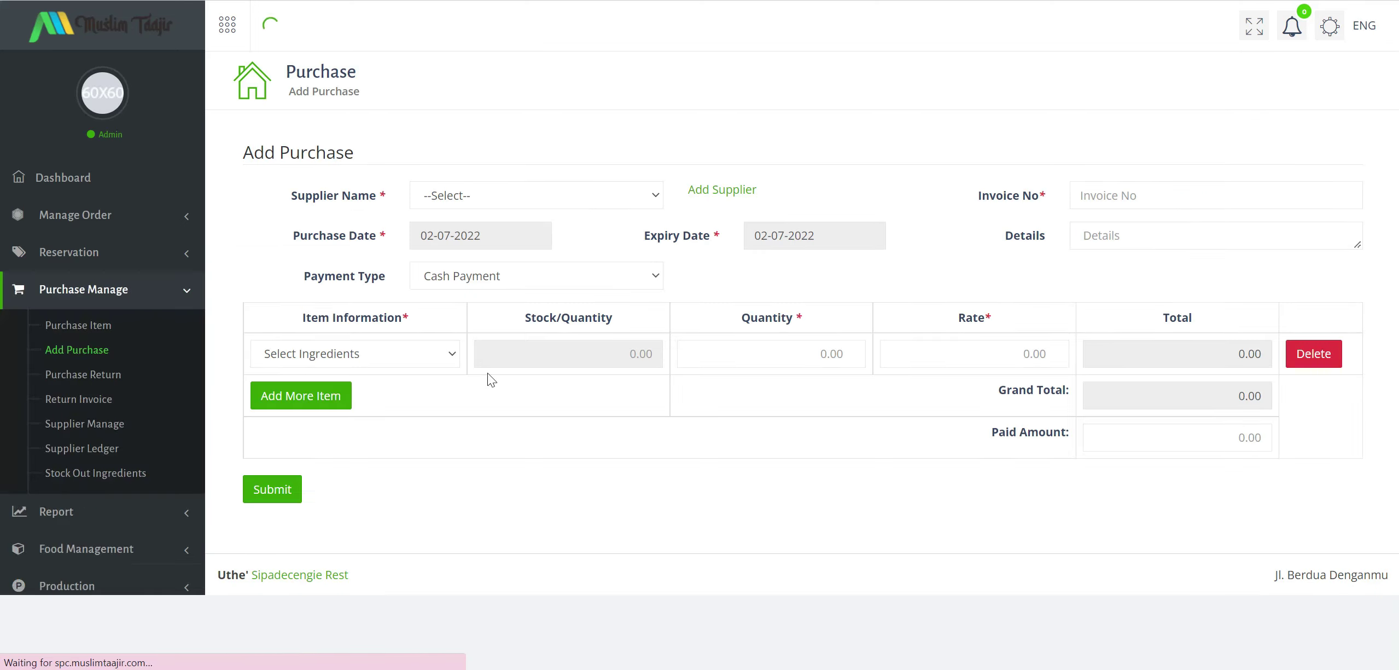
pyautogui.click(547, 197)
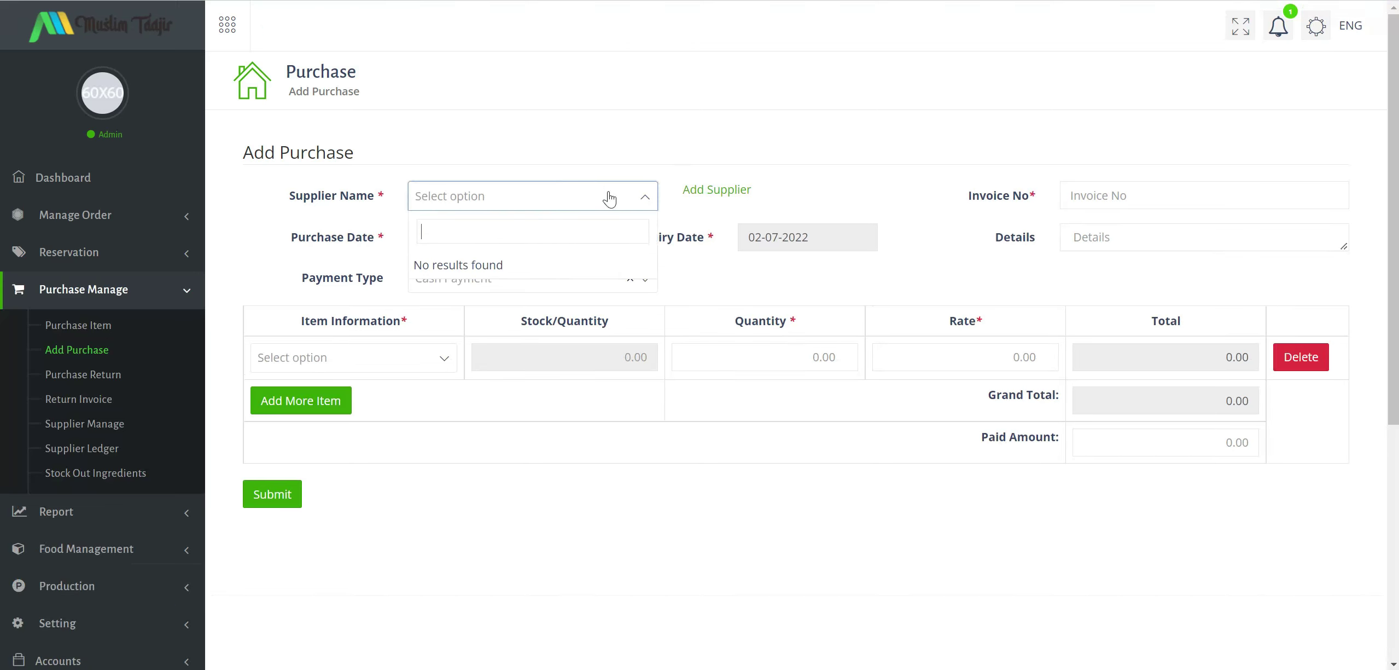
pyautogui.click(608, 192)
pyautogui.click(648, 195)
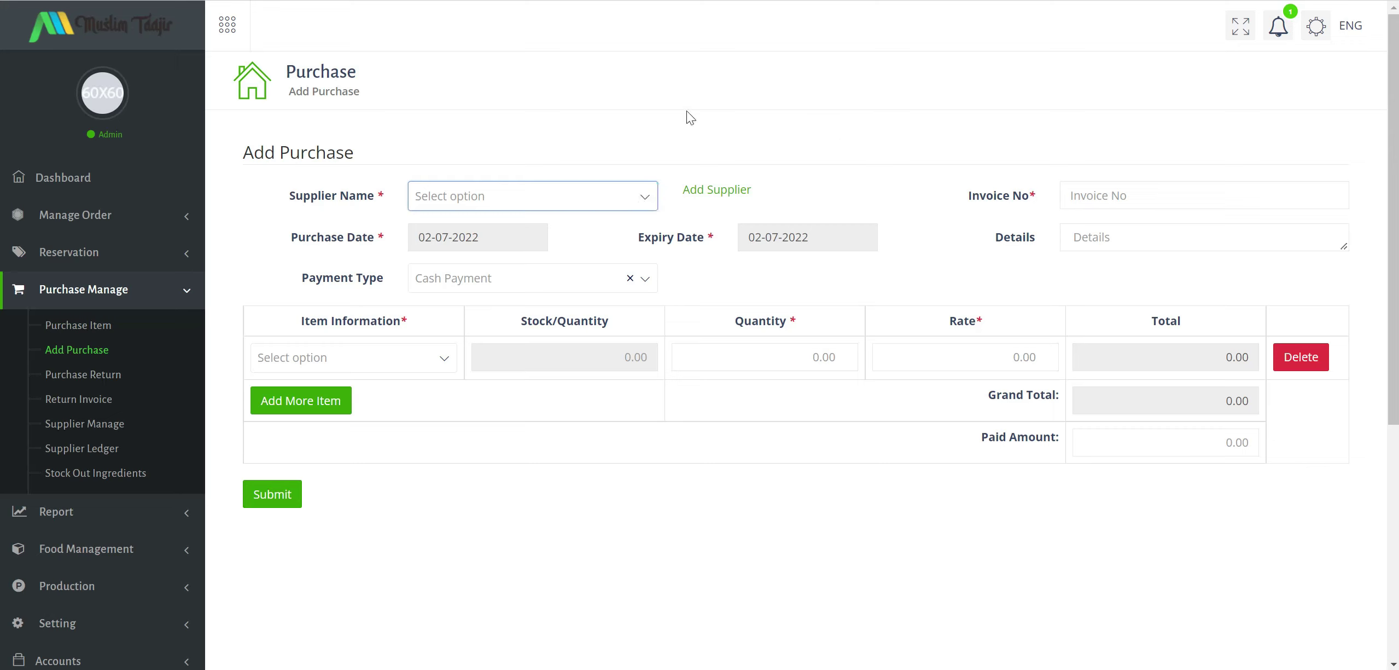
pyautogui.click(718, 193)
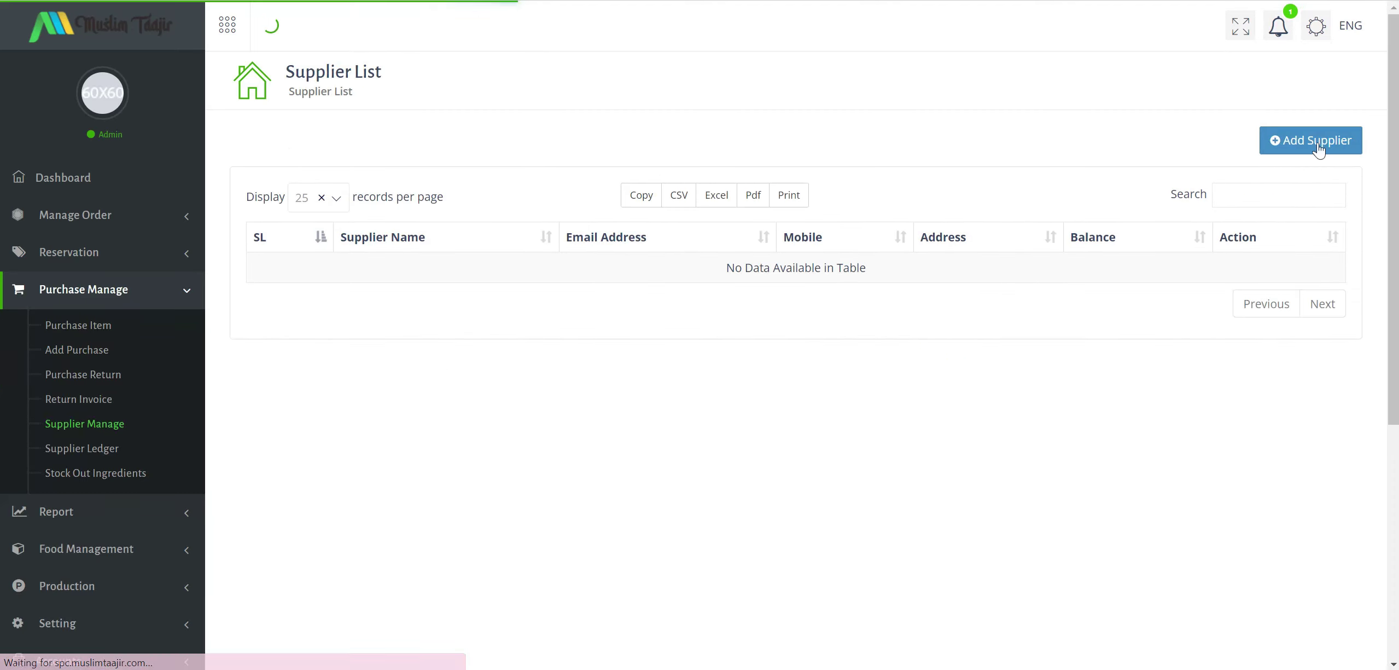
# Enter supplier name 'PT Maju Bersama' and the supplier's e-mail address.
pyautogui.click(1313, 140)
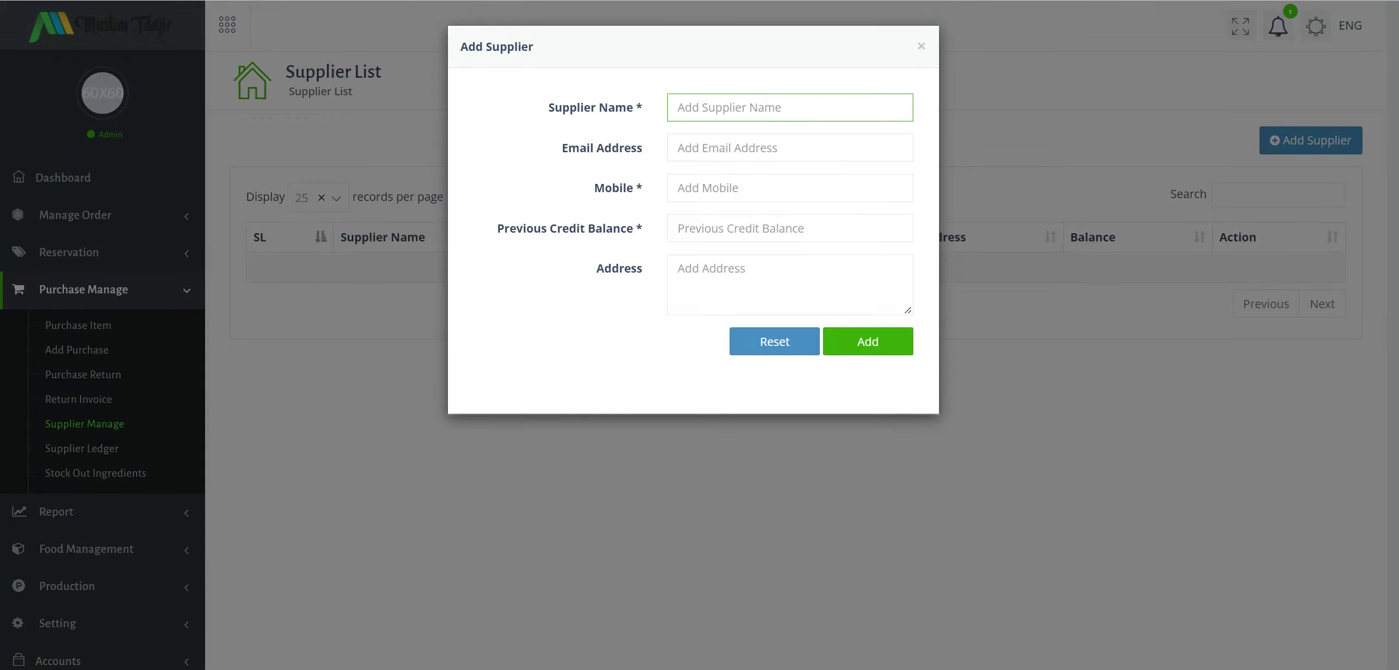
pyautogui.write('PT Maju Bersama')
pyautogui.click(777, 146)
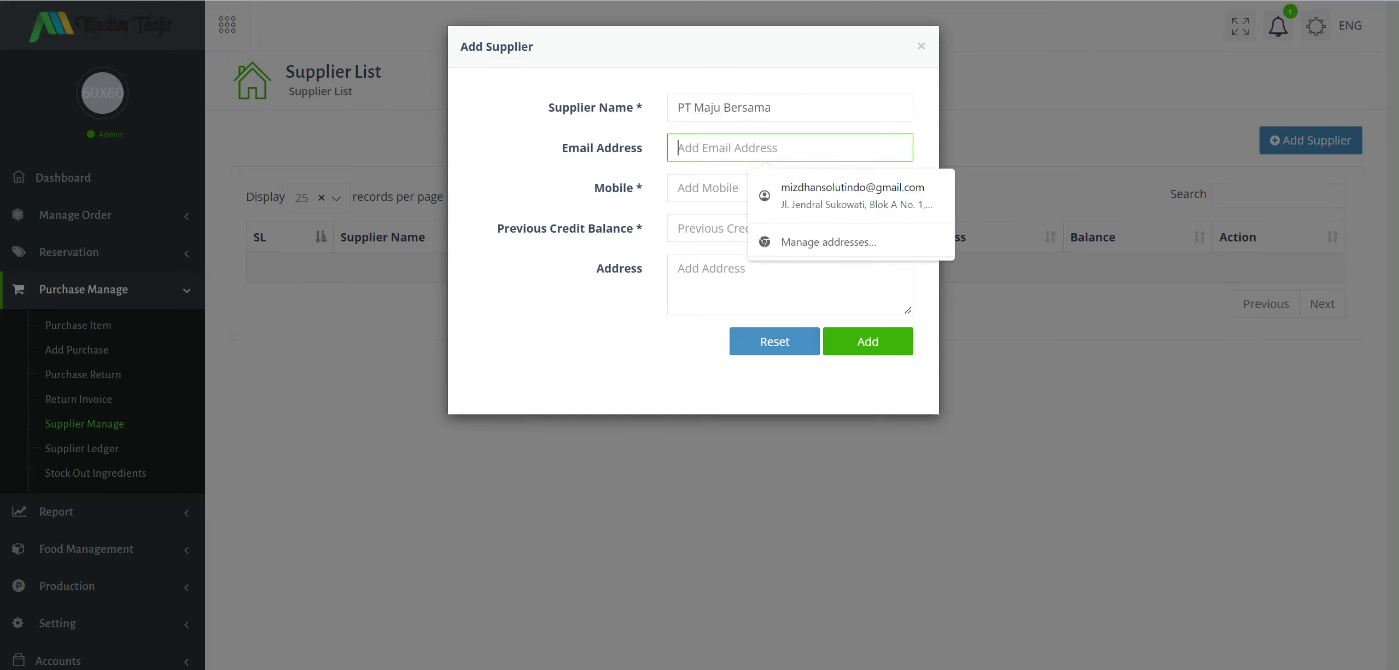
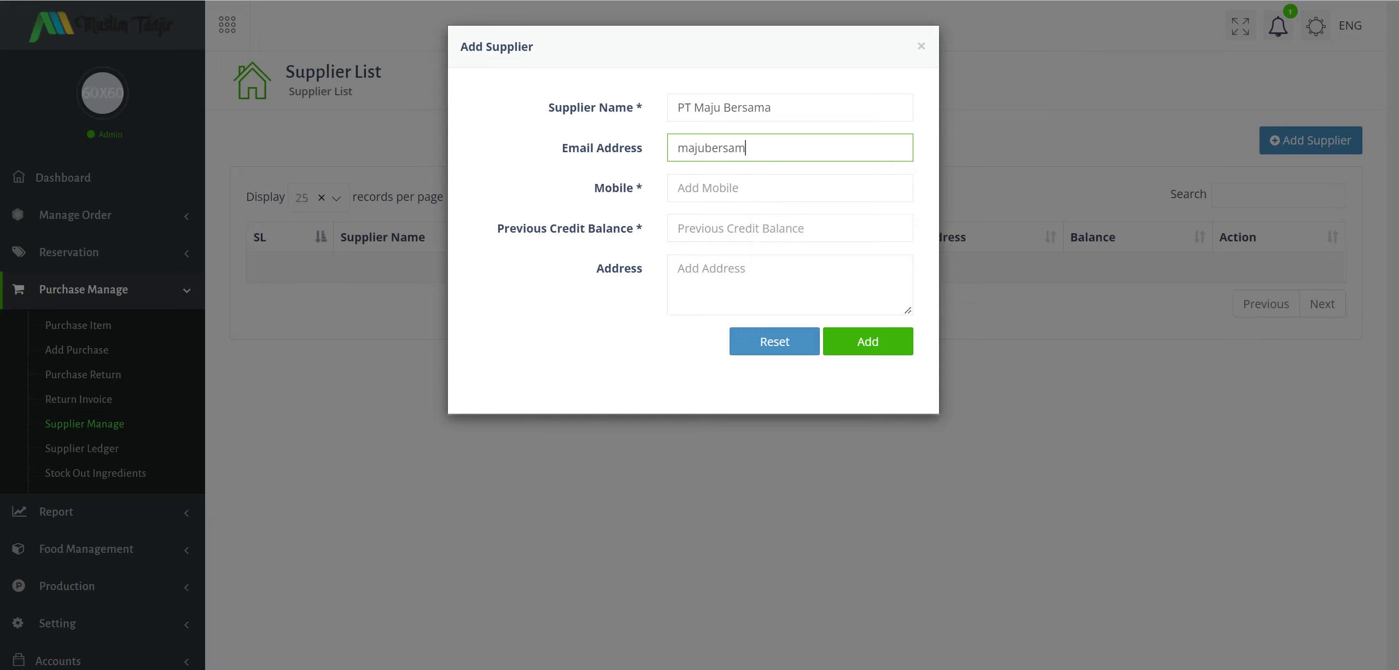
# Fill in the mobile number, previous credit balance 0 and address Makassar, then add the supplier.
pyautogui.press('Tab')
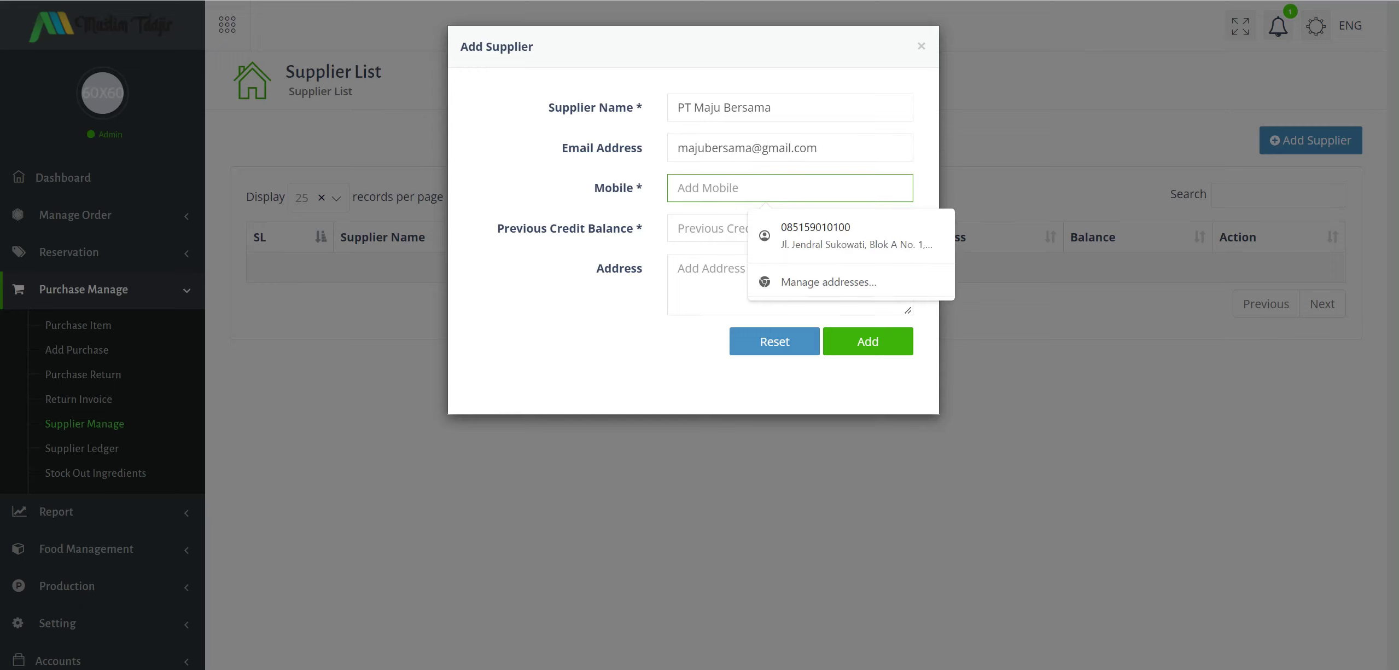
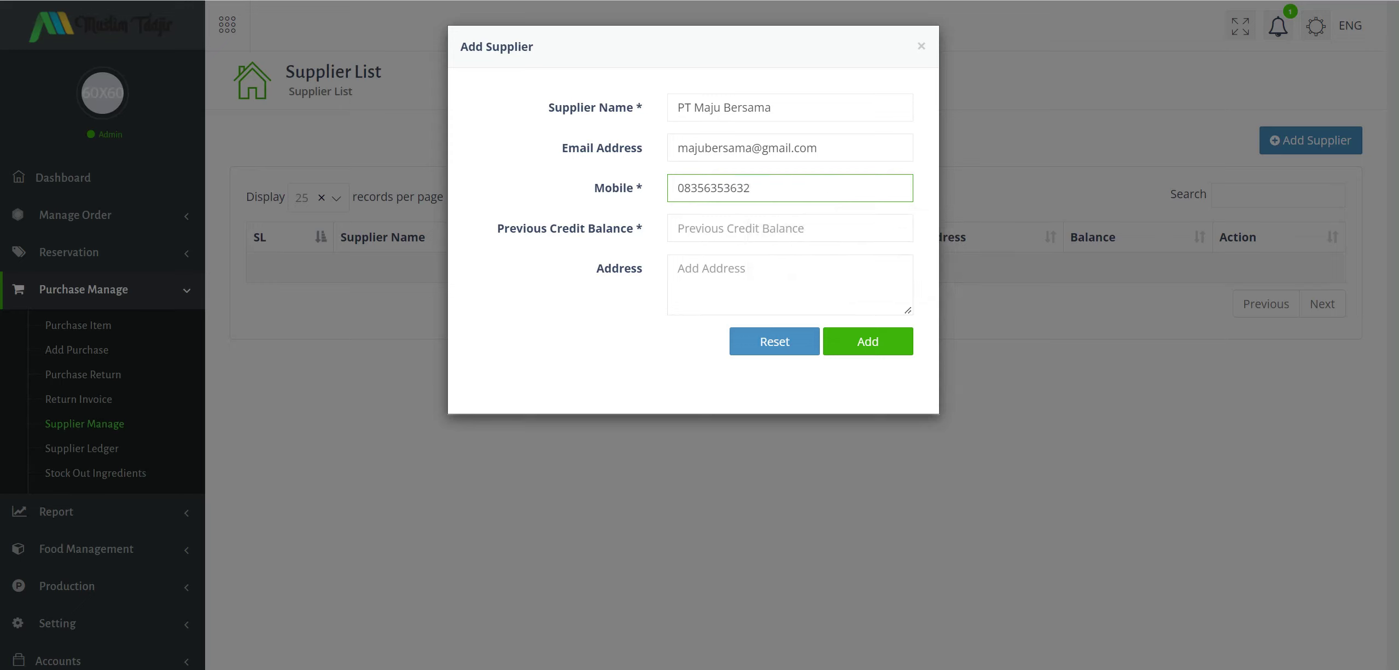
pyautogui.press('Tab')
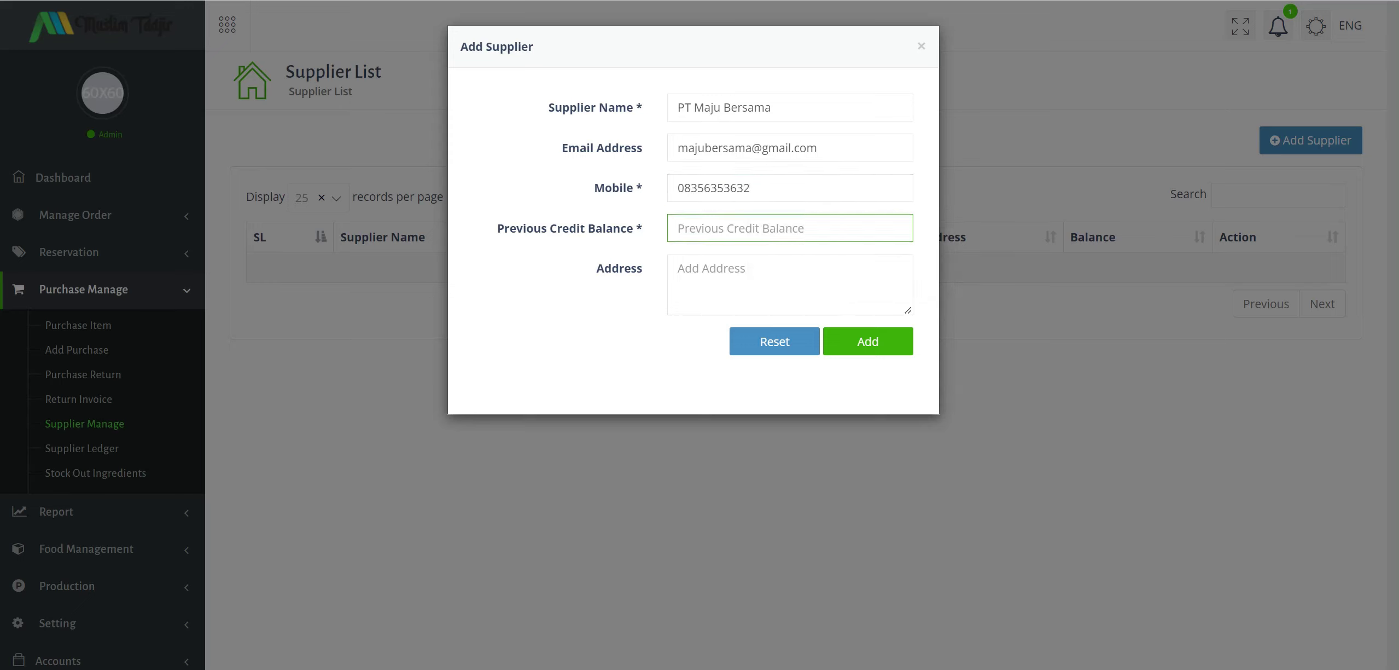
pyautogui.write('0')
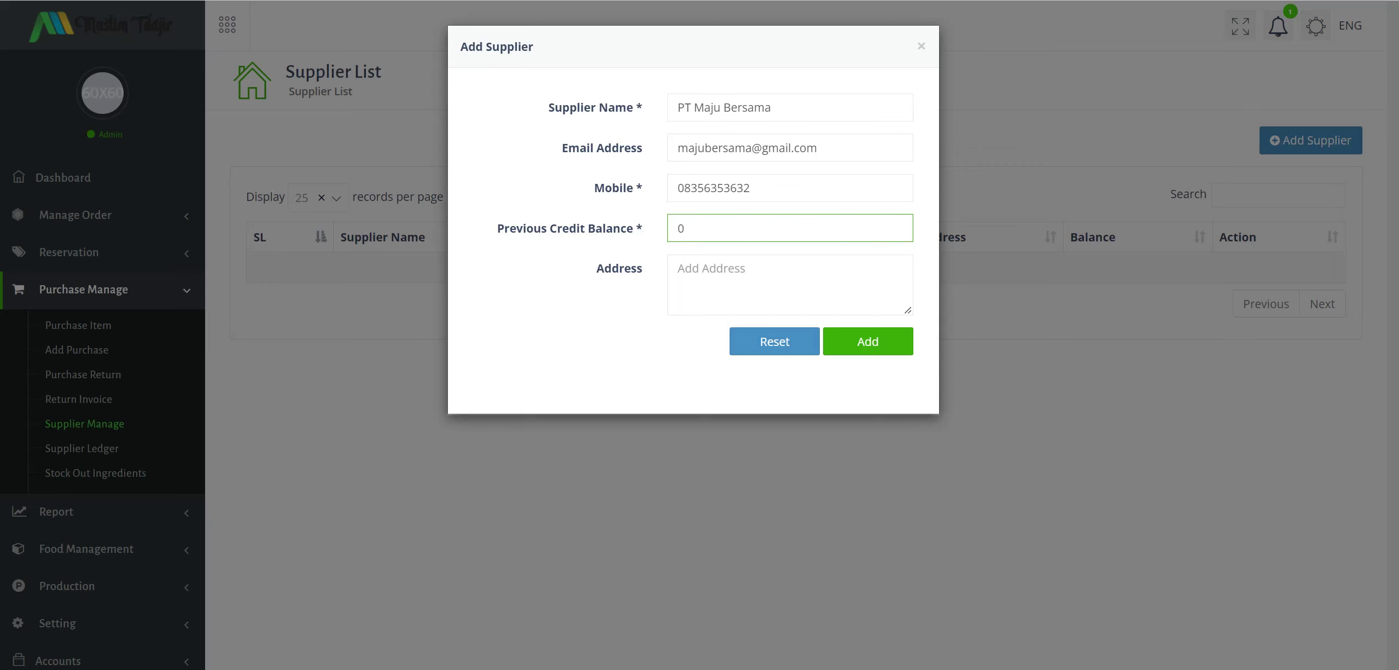
pyautogui.press('Tab')
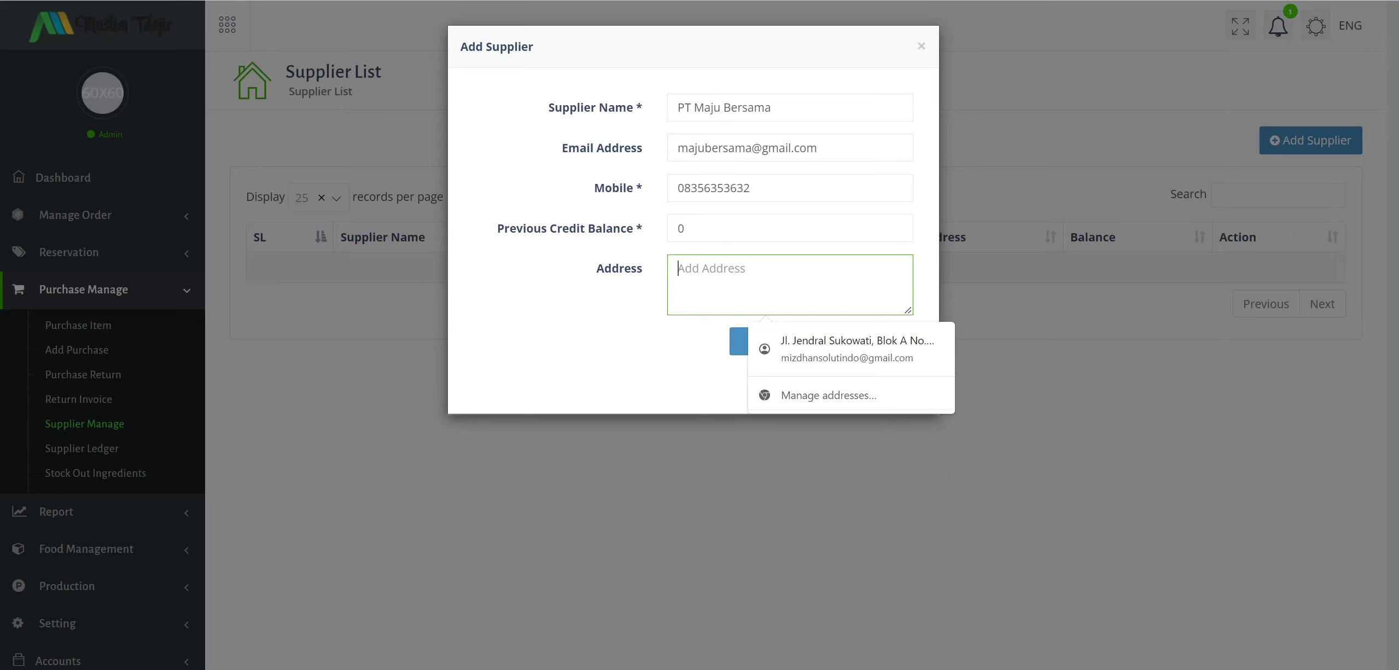
pyautogui.write('Makassar')
pyautogui.click(558, 338)
pyautogui.click(882, 351)
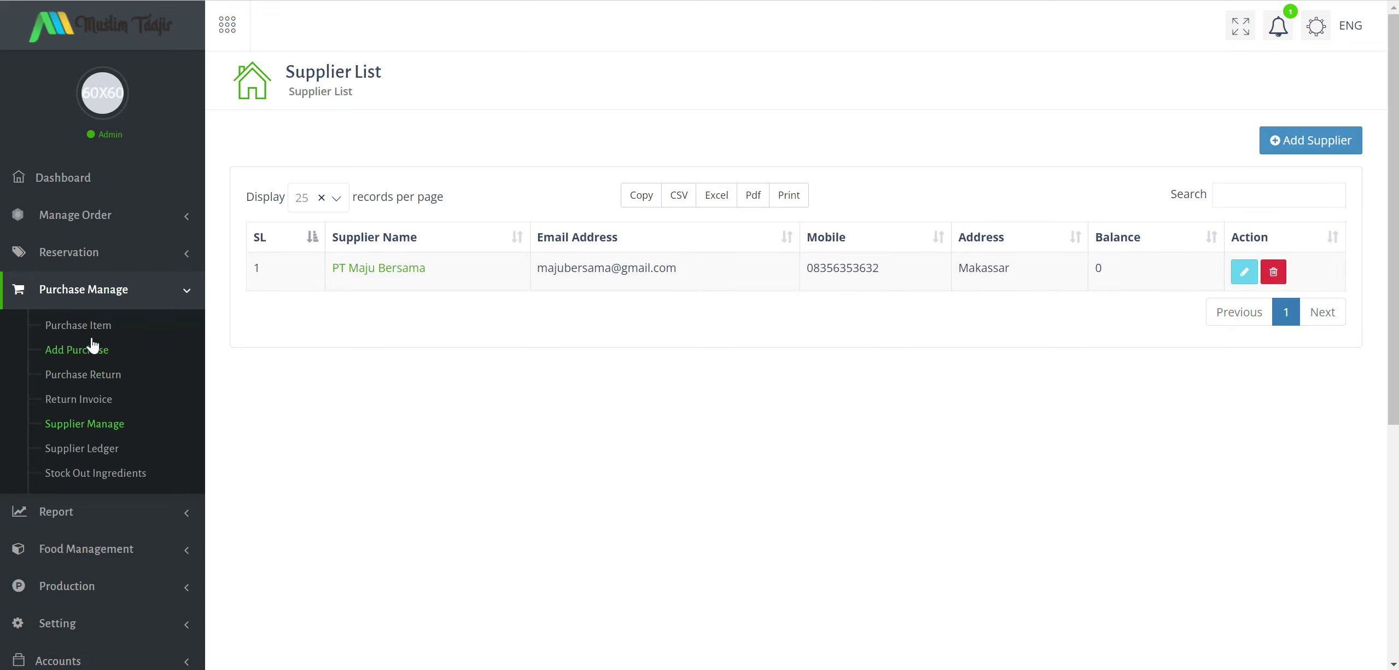
# Start a new purchase from PT Maju Bersama with invoice 0-1 and details 'Kopi'.
pyautogui.click(97, 317)
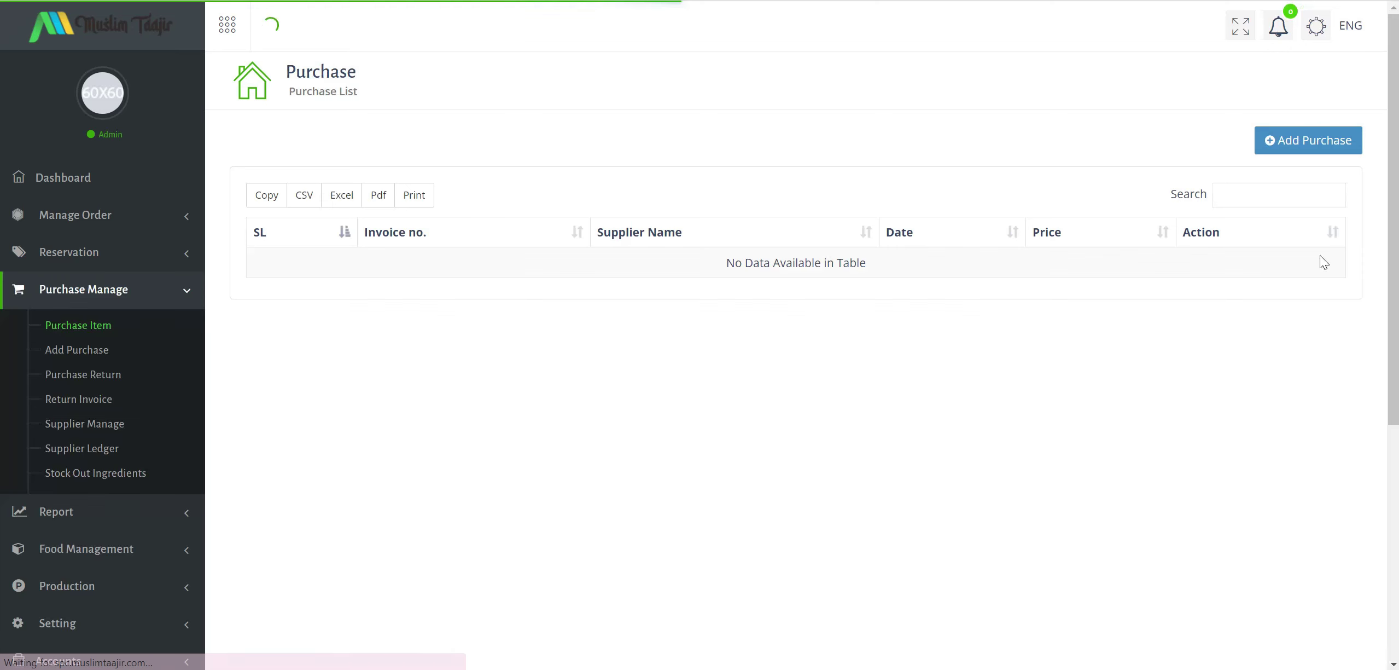
pyautogui.click(1290, 147)
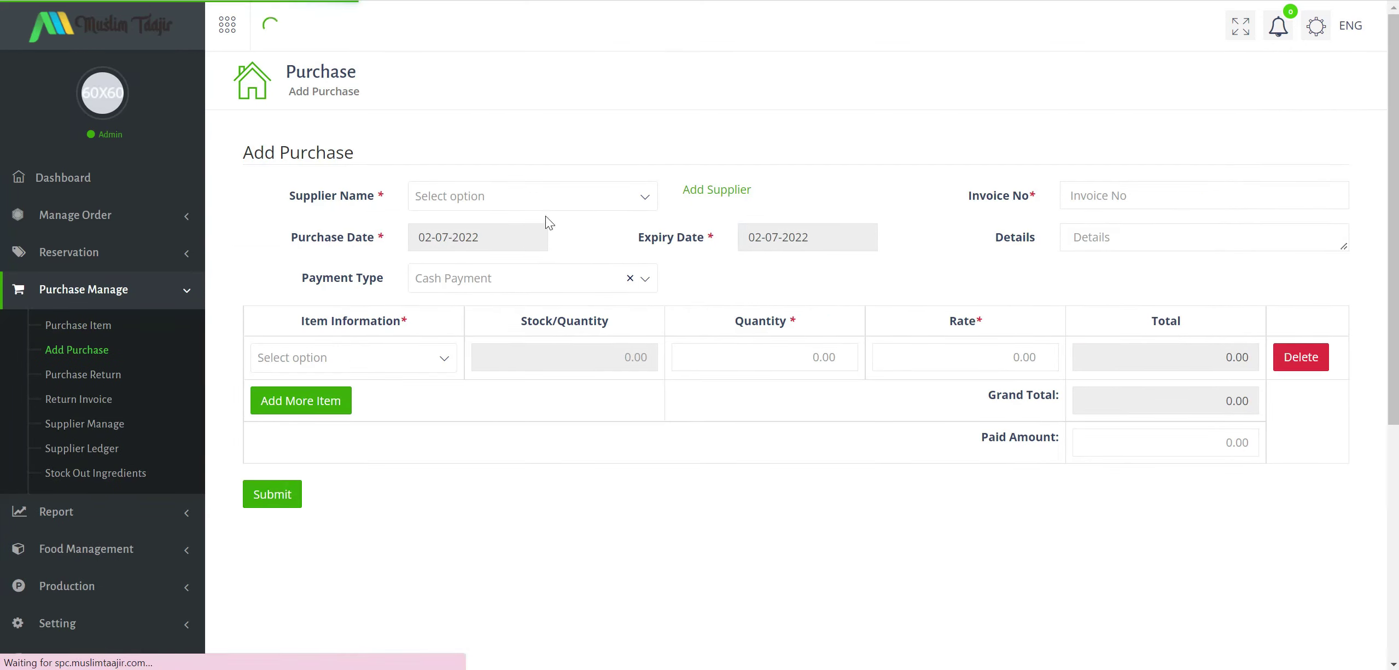
pyautogui.click(501, 196)
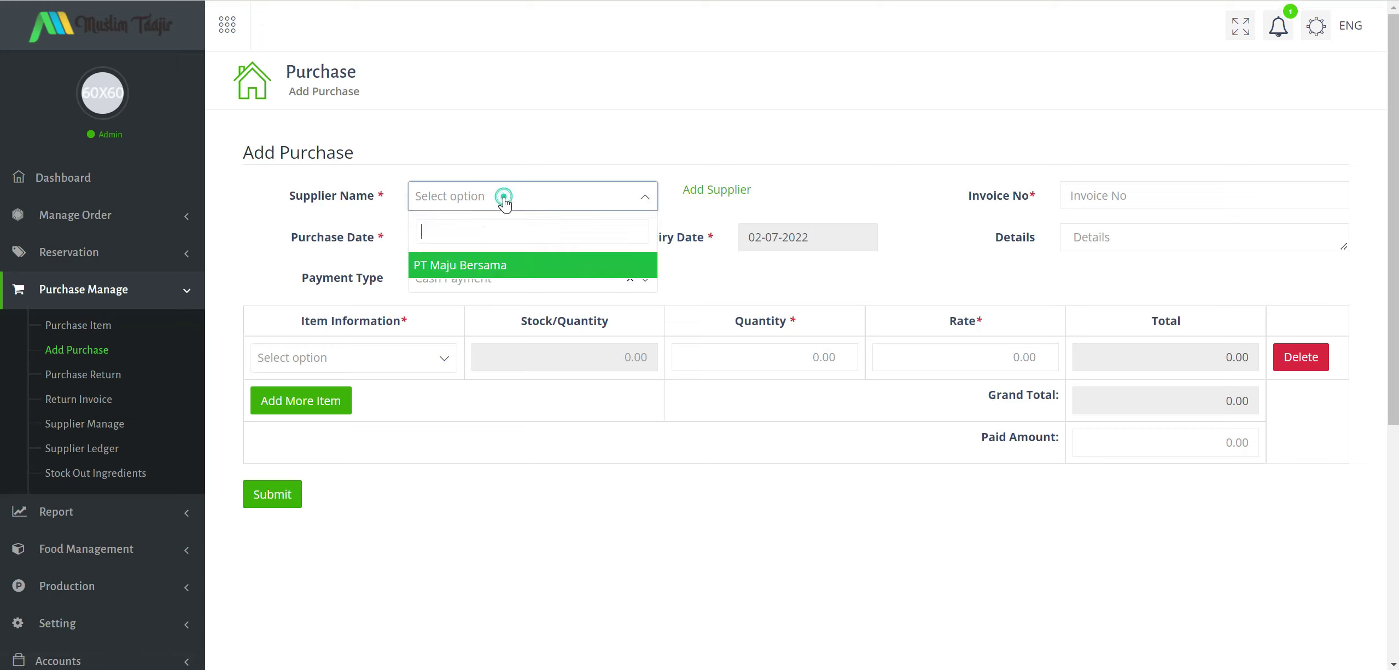
pyautogui.click(484, 260)
pyautogui.click(1073, 195)
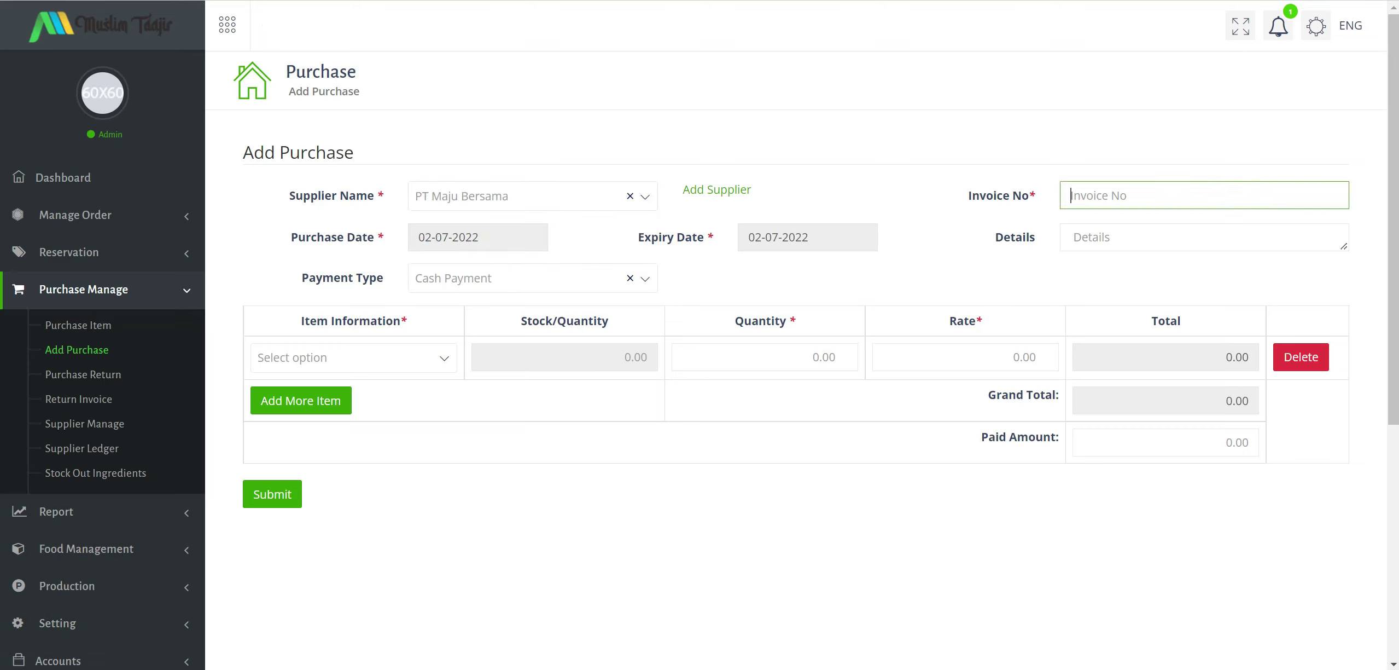
pyautogui.write('0-1')
pyautogui.click(1075, 237)
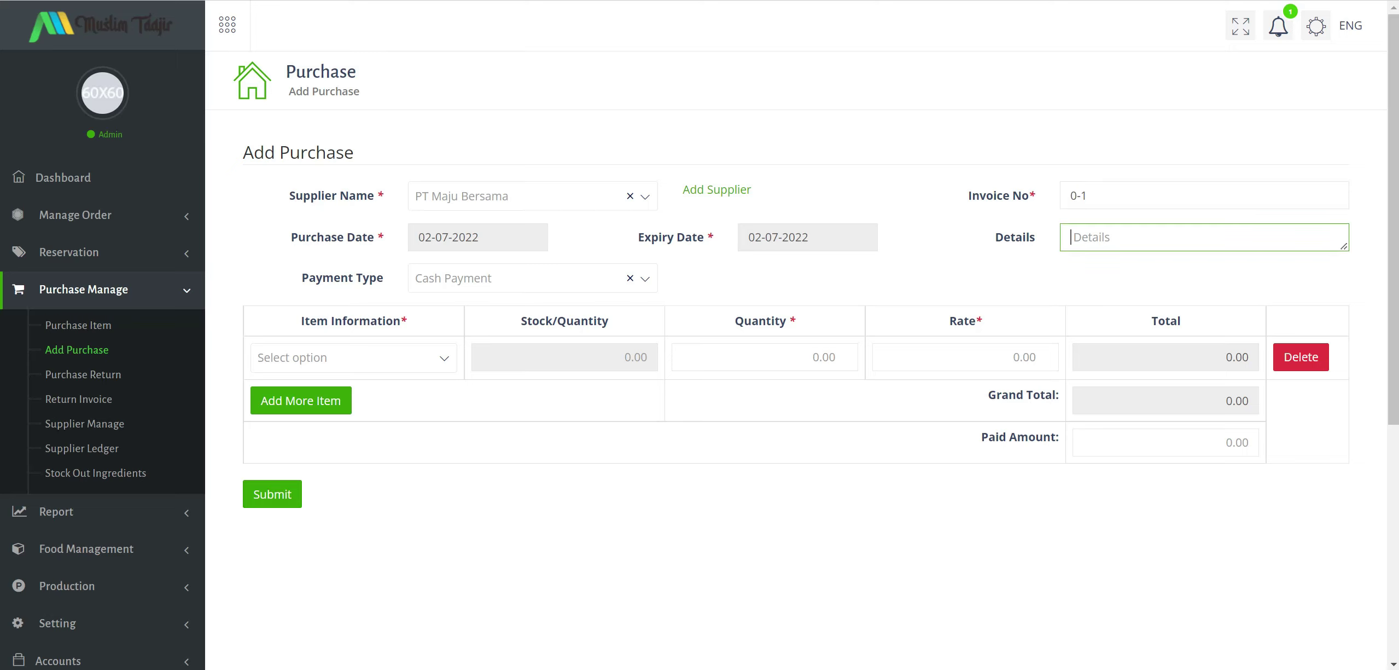
pyautogui.write('Kopi')
# Keep Cash Payment and search the item list, which has no ingredients.
pyautogui.click(566, 283)
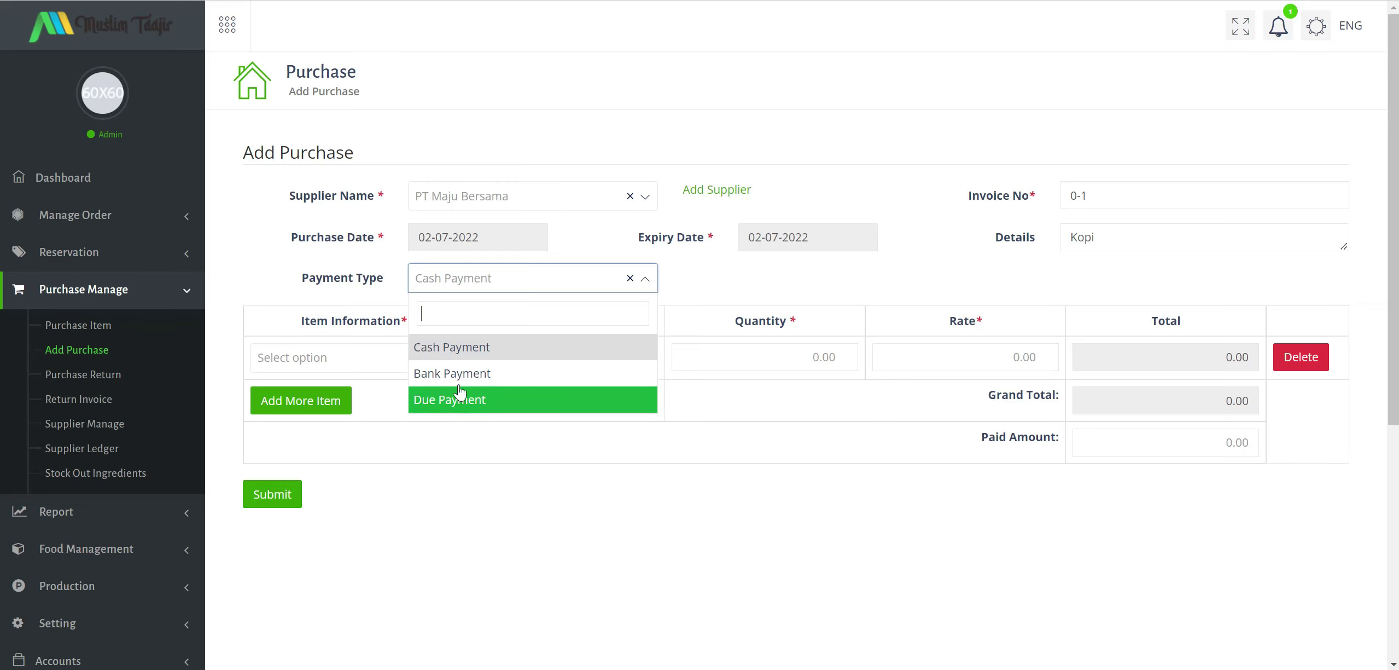
pyautogui.click(461, 348)
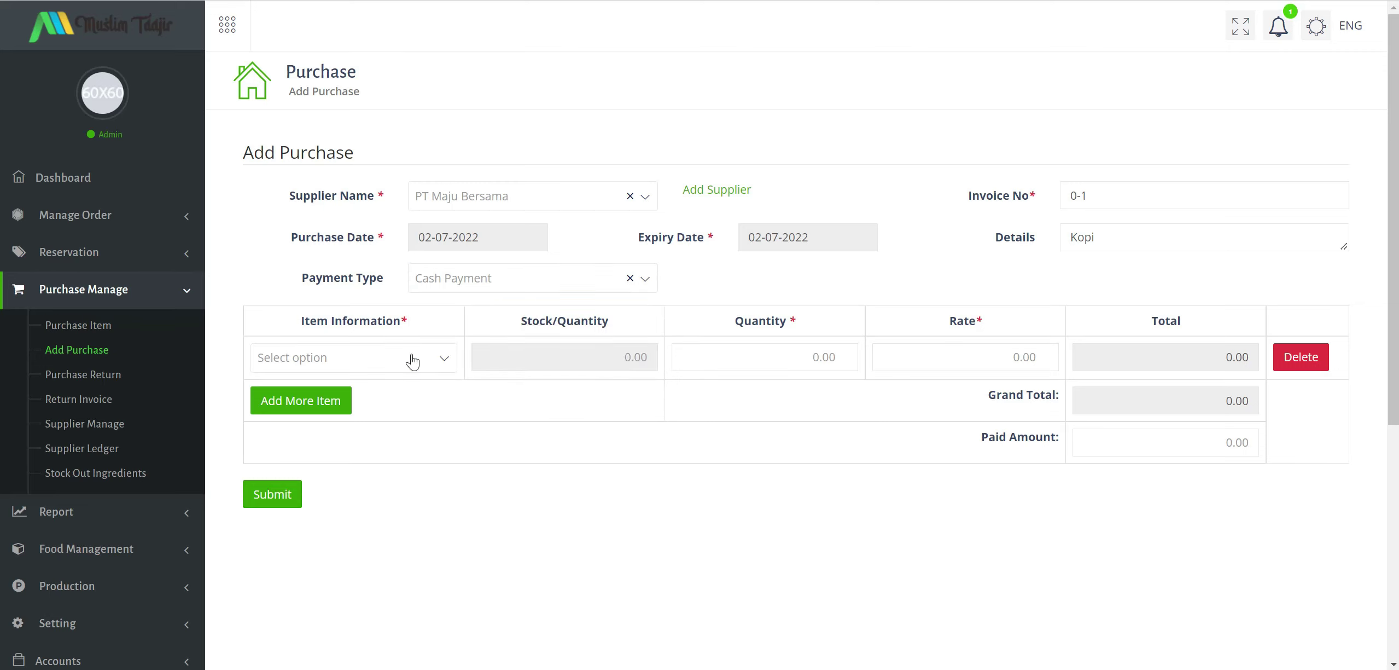
pyautogui.click(413, 359)
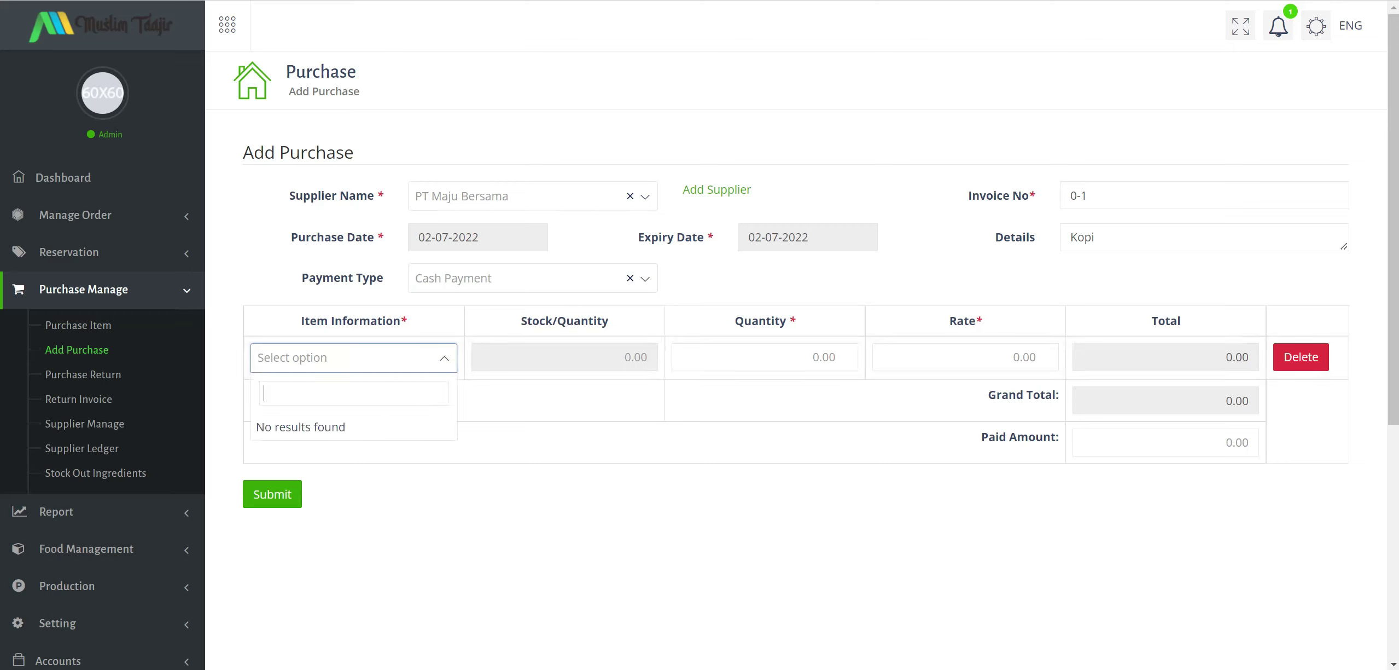
pyautogui.write('kpp[')
pyautogui.press('BackSpace')
pyautogui.press('BackSpace')
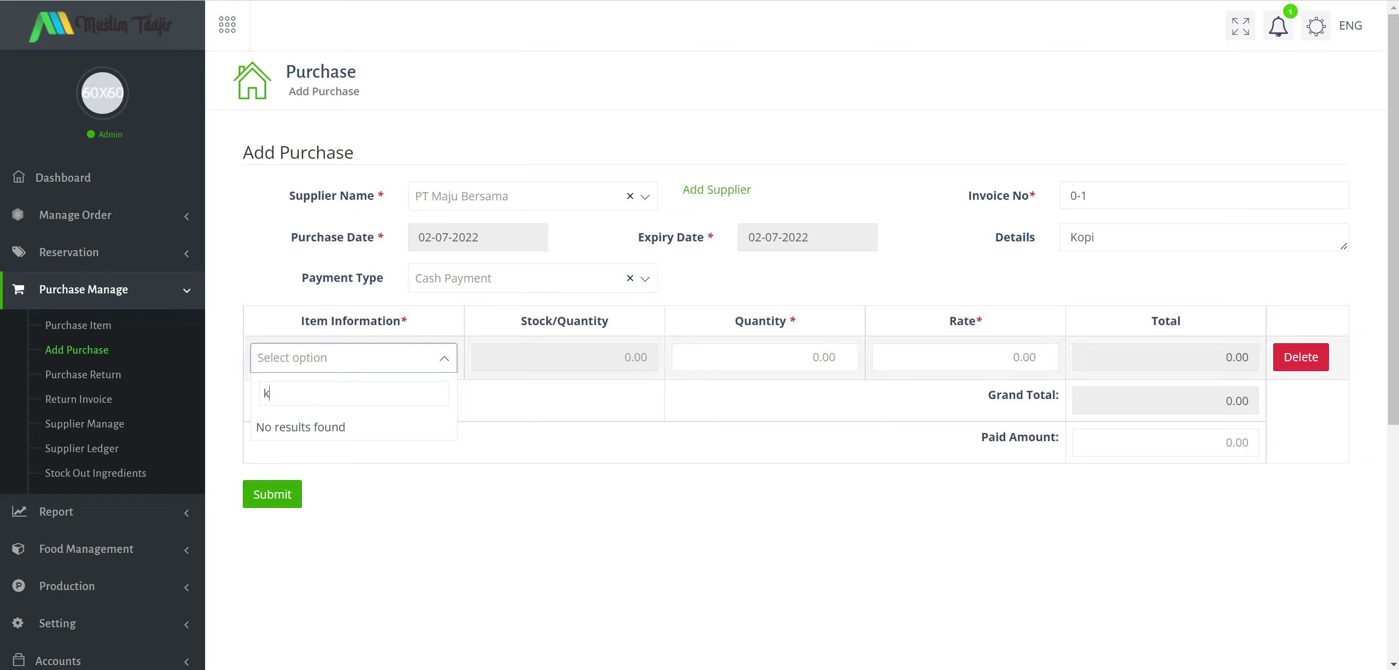
pyautogui.press('Tab')
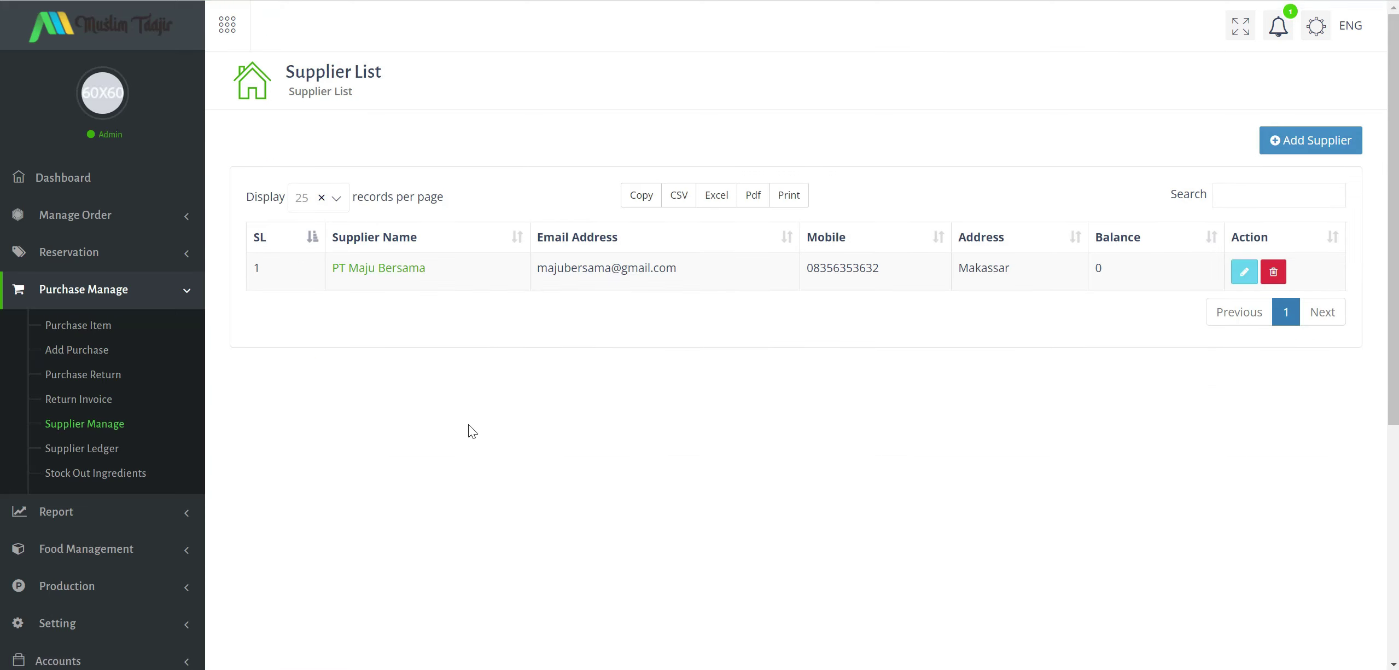
# View the supplier ledger and Stock Out Ingredients page, then collapse Purchase Manage and expand Report.
pyautogui.click(87, 449)
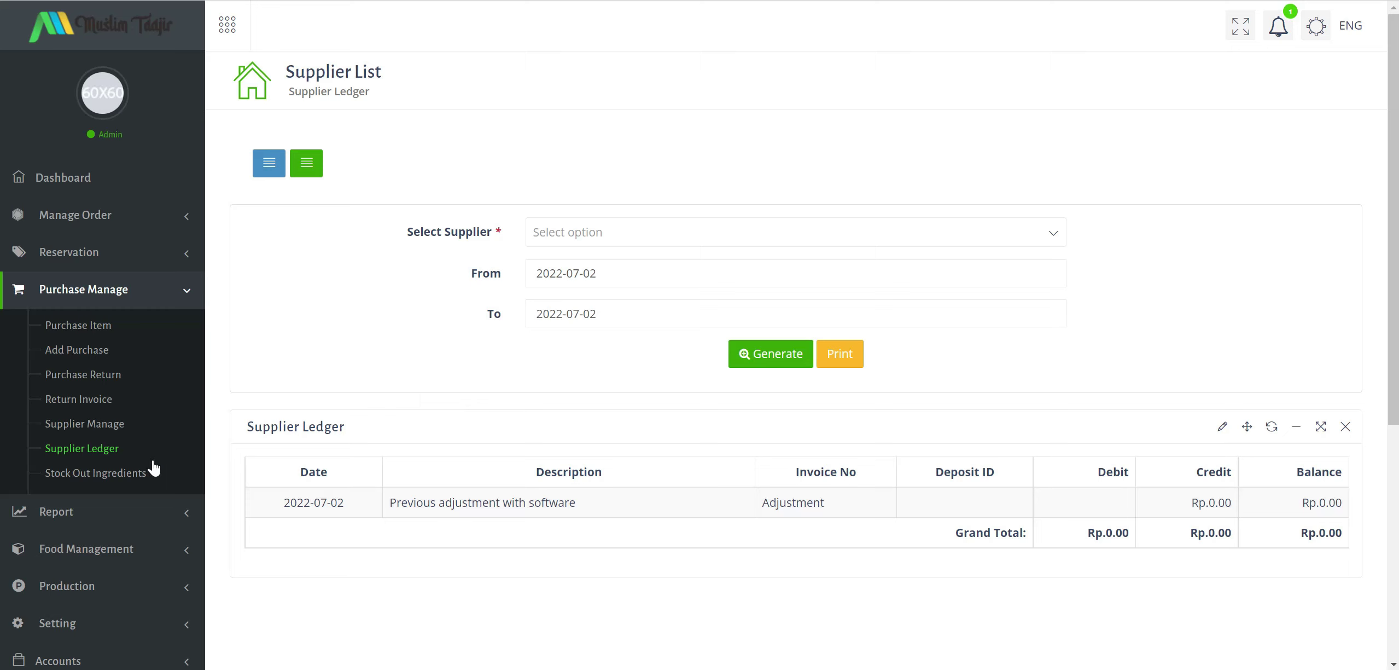
pyautogui.click(114, 473)
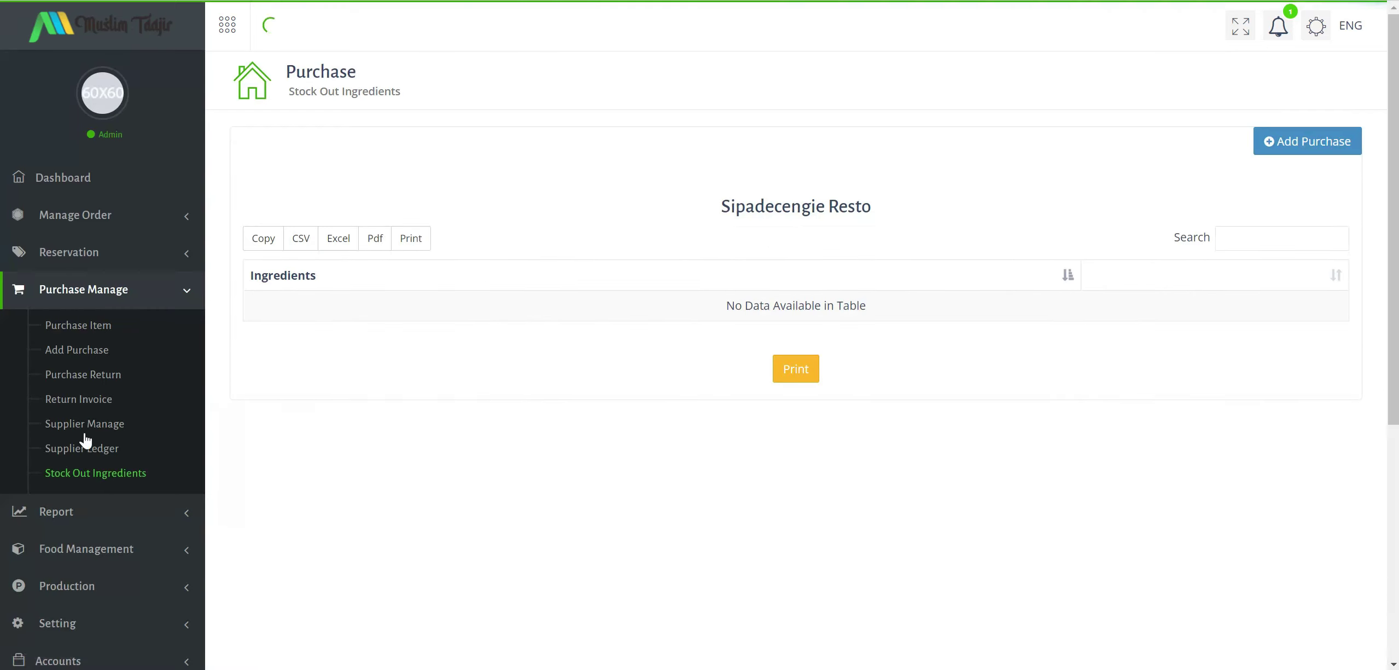
pyautogui.scroll(-2, 126, 407)
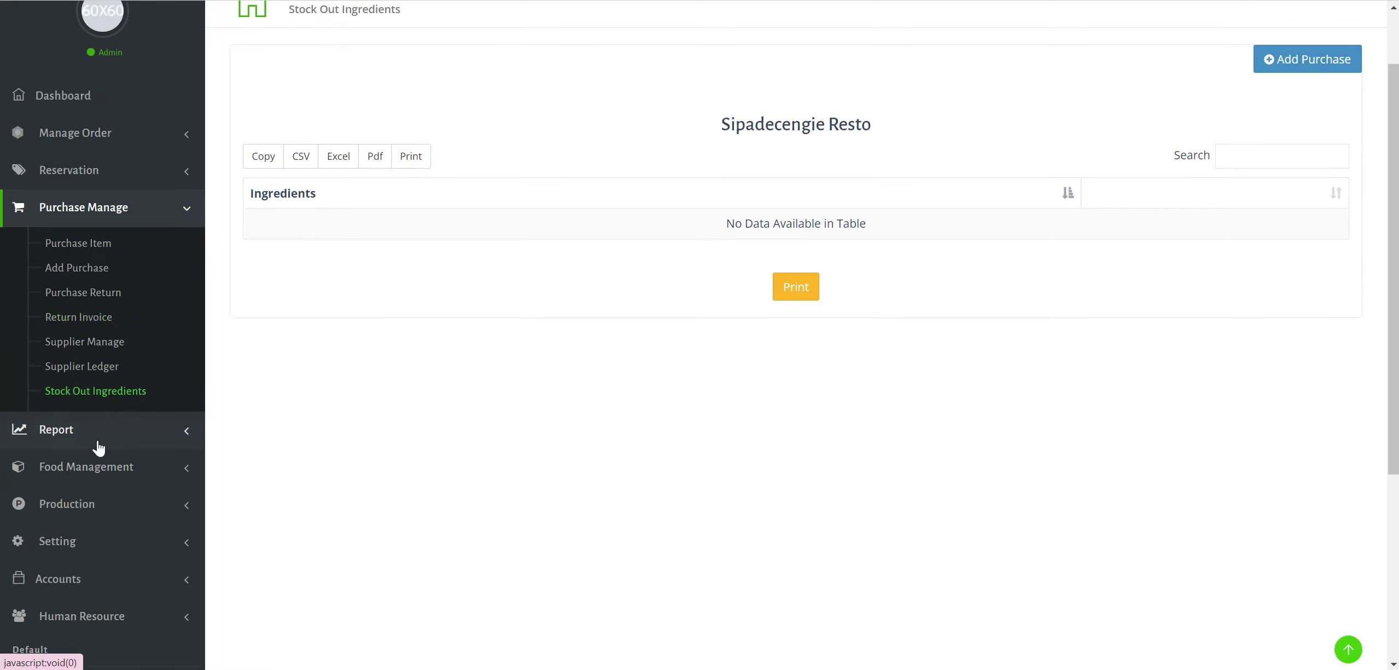
pyautogui.click(176, 209)
pyautogui.click(156, 247)
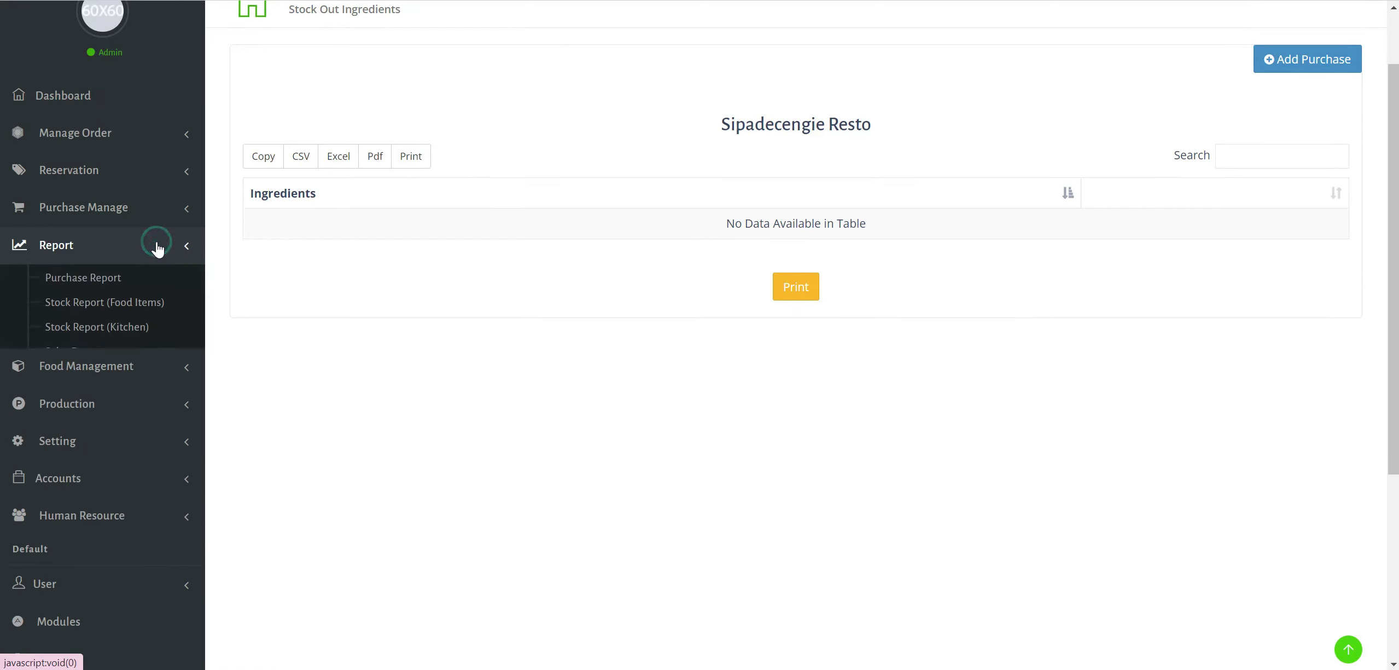
# View the Purchase Report, Food Items stock report and Kitchen stock report.
pyautogui.click(97, 282)
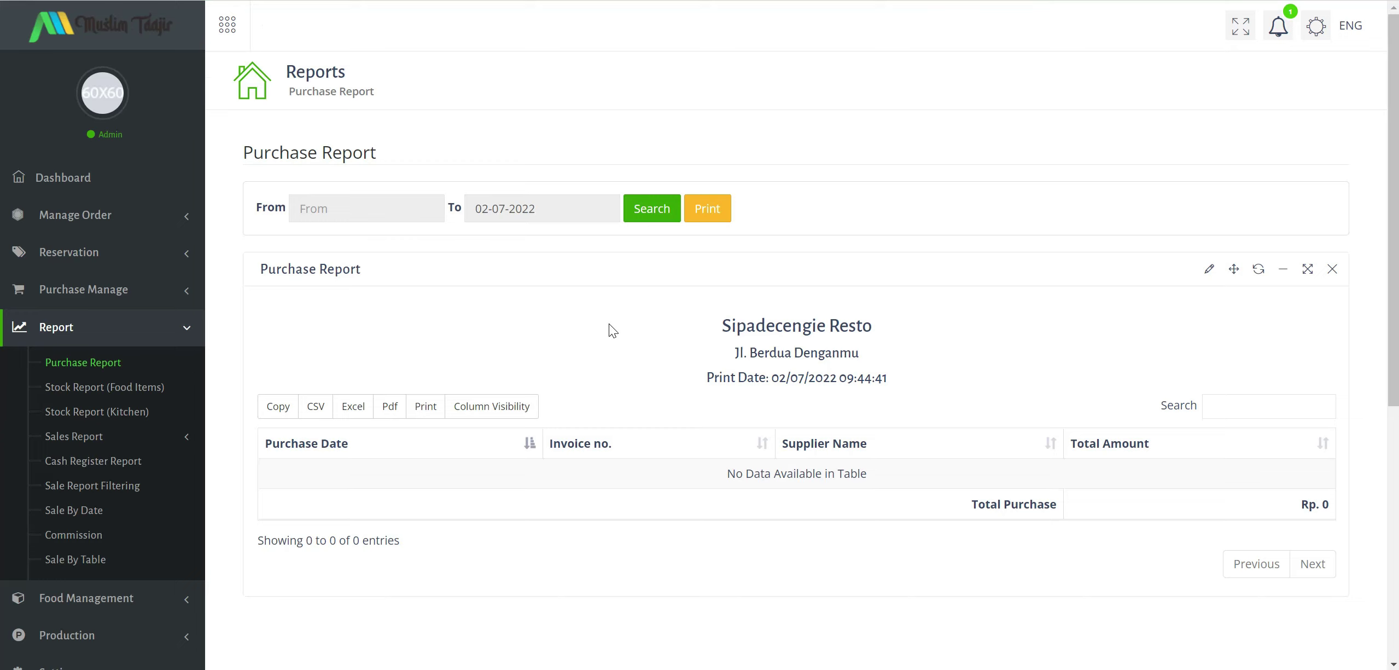
pyautogui.scroll(-3, 609, 324)
pyautogui.scroll(3, 613, 323)
pyautogui.click(118, 389)
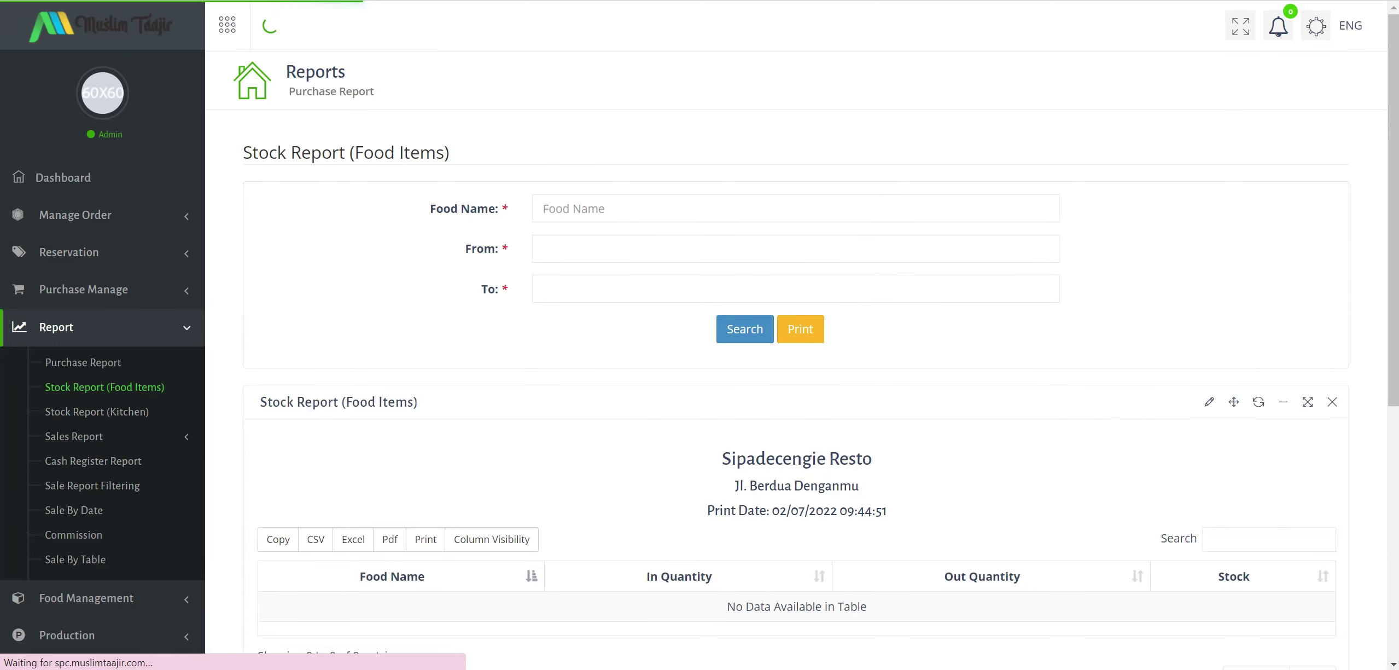
pyautogui.click(661, 201)
pyautogui.scroll(-2, 564, 230)
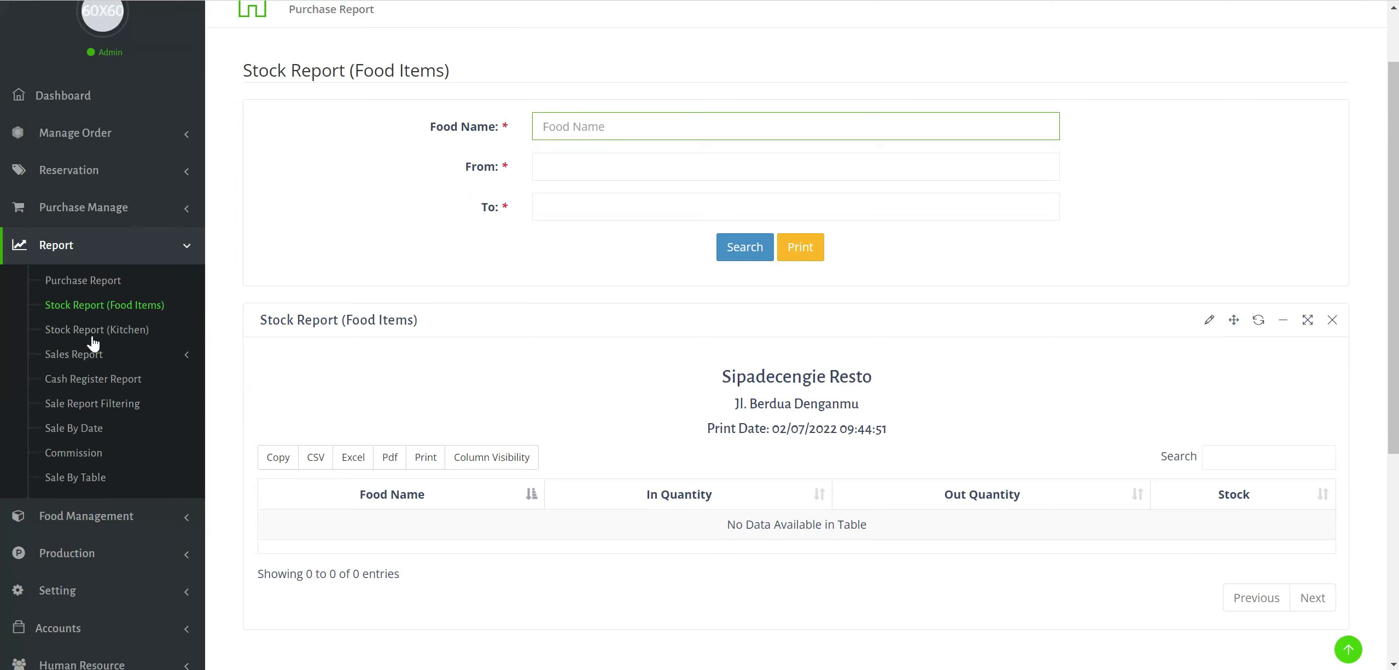
pyautogui.click(137, 330)
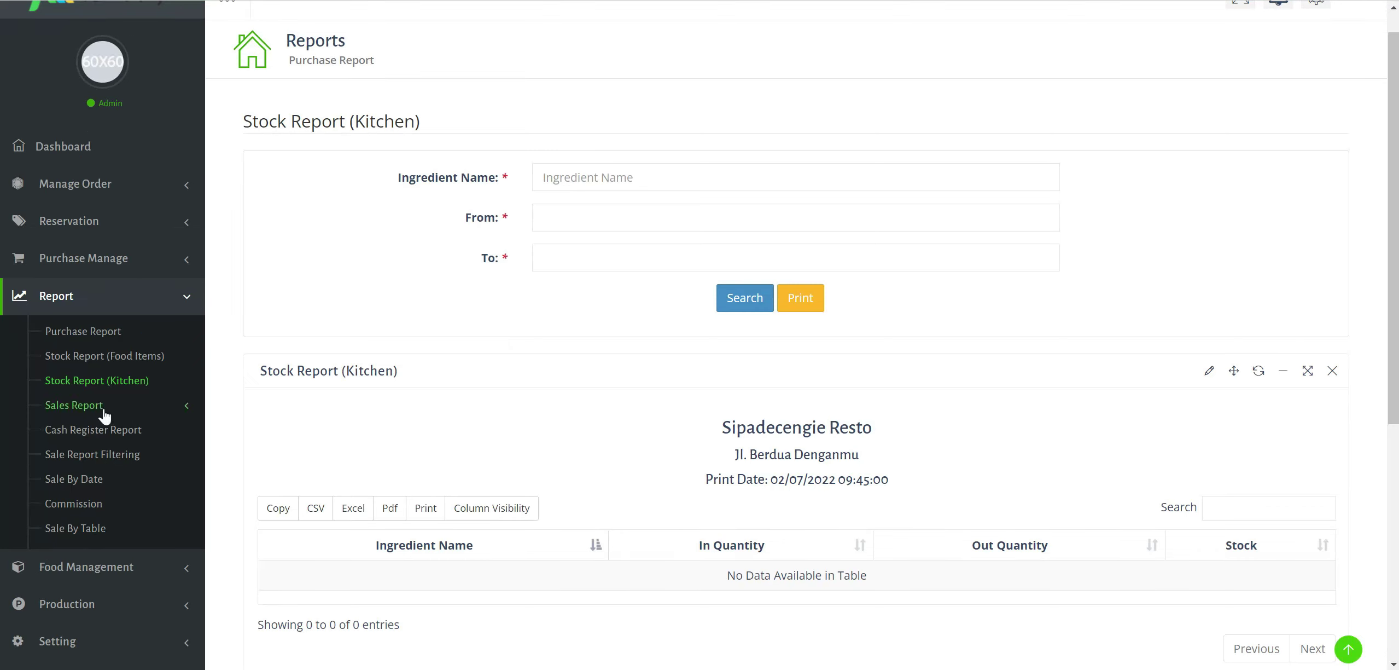
# Open the main Sales Report under the Sales Report menu.
pyautogui.click(196, 400)
pyautogui.click(102, 438)
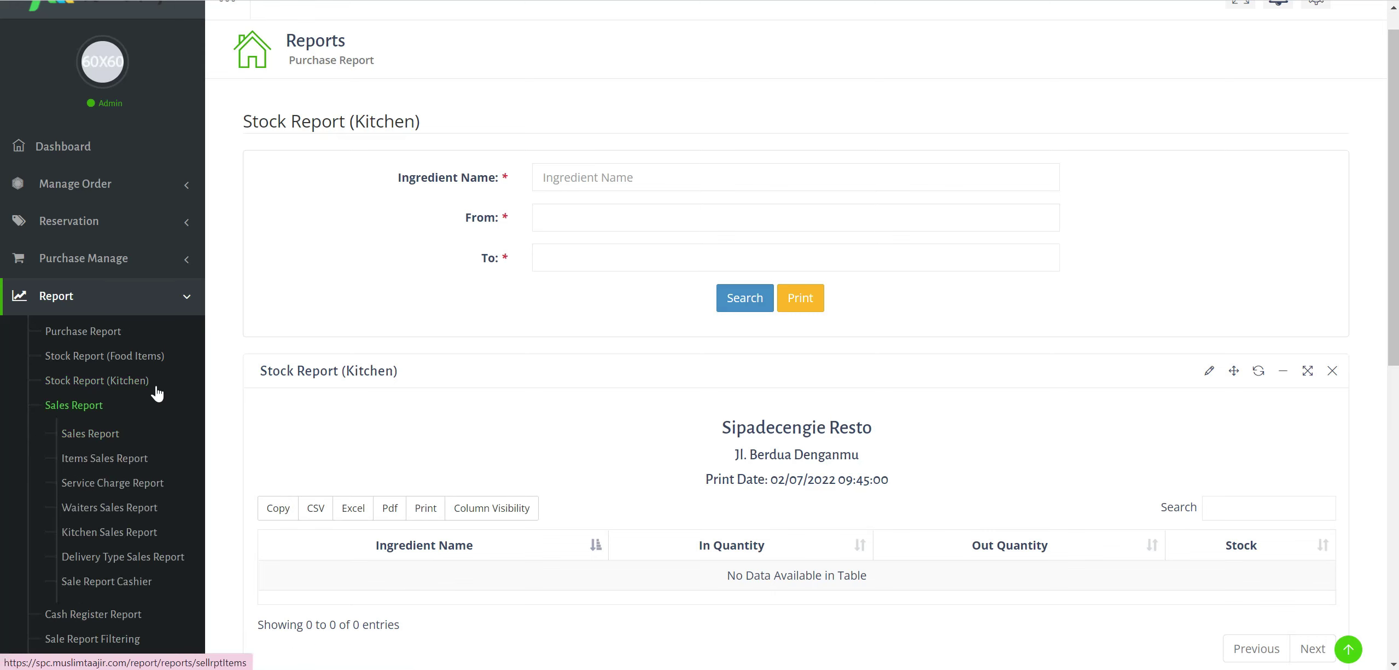
pyautogui.scroll(-1, 105, 517)
pyautogui.scroll(-3, 119, 438)
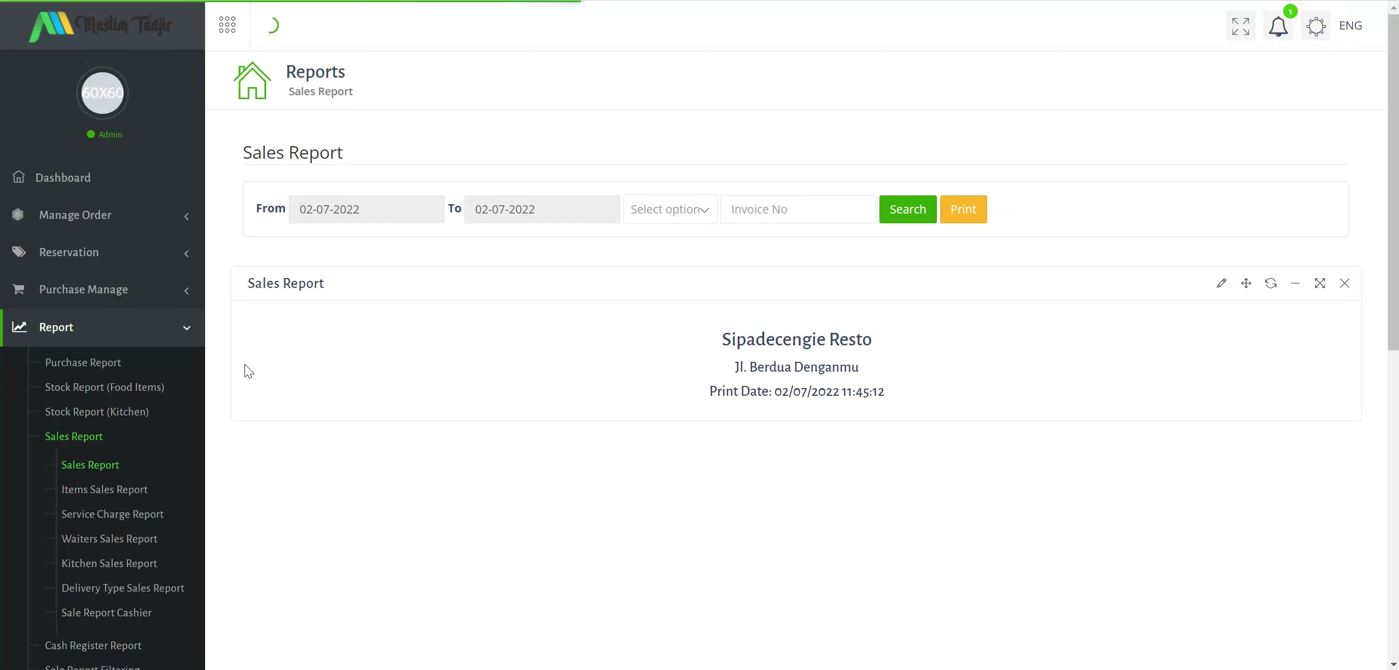
# Review the Commission report.
pyautogui.scroll(-1, 204, 496)
pyautogui.scroll(-6, 204, 496)
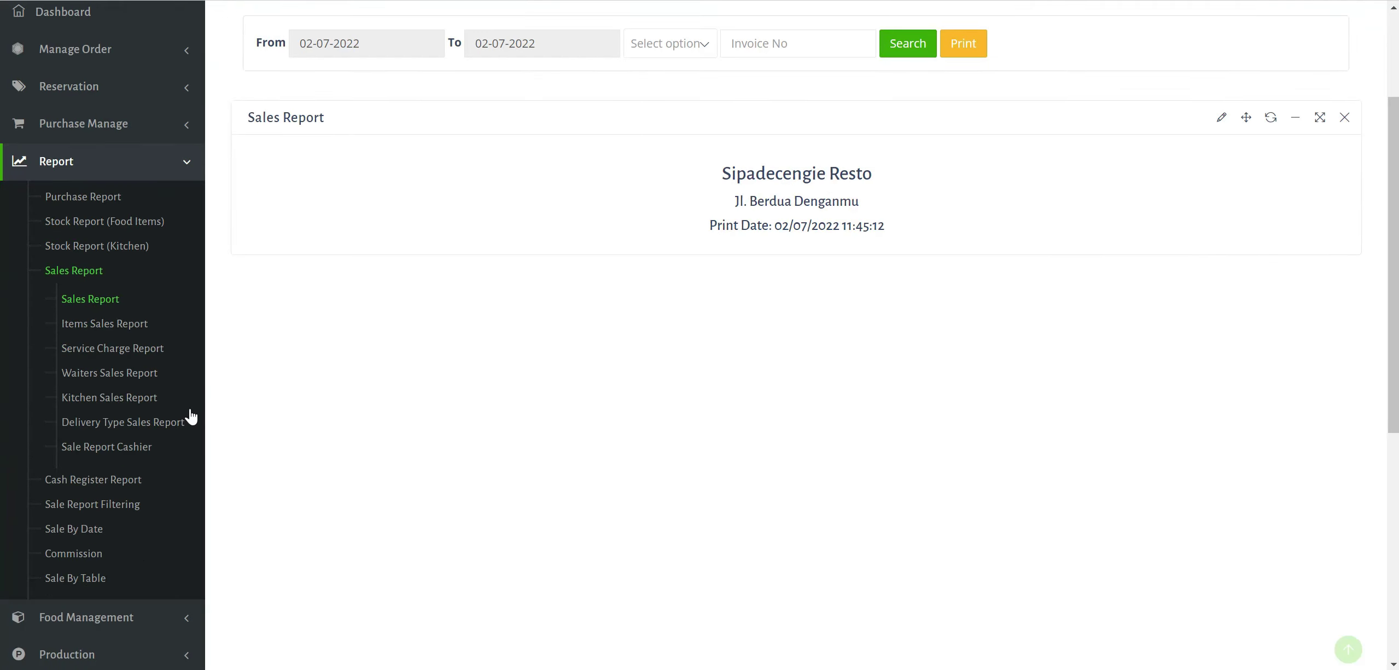
pyautogui.scroll(1, 183, 398)
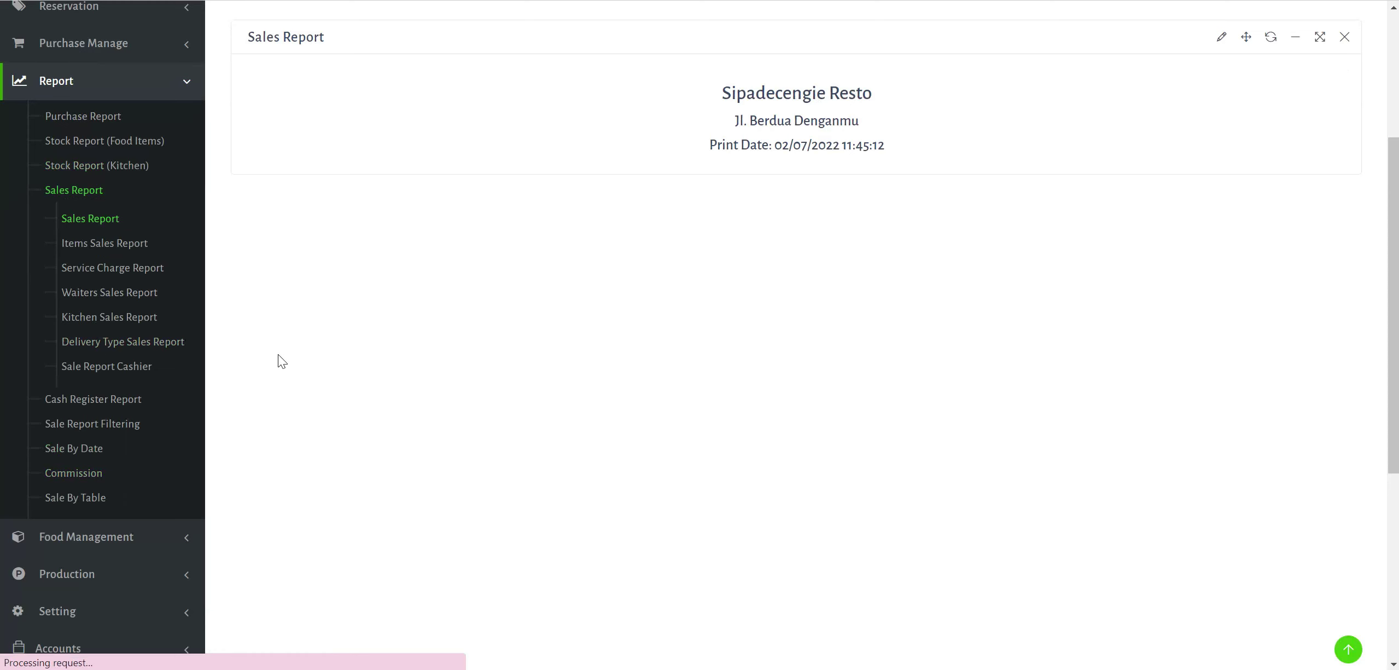
pyautogui.click(113, 478)
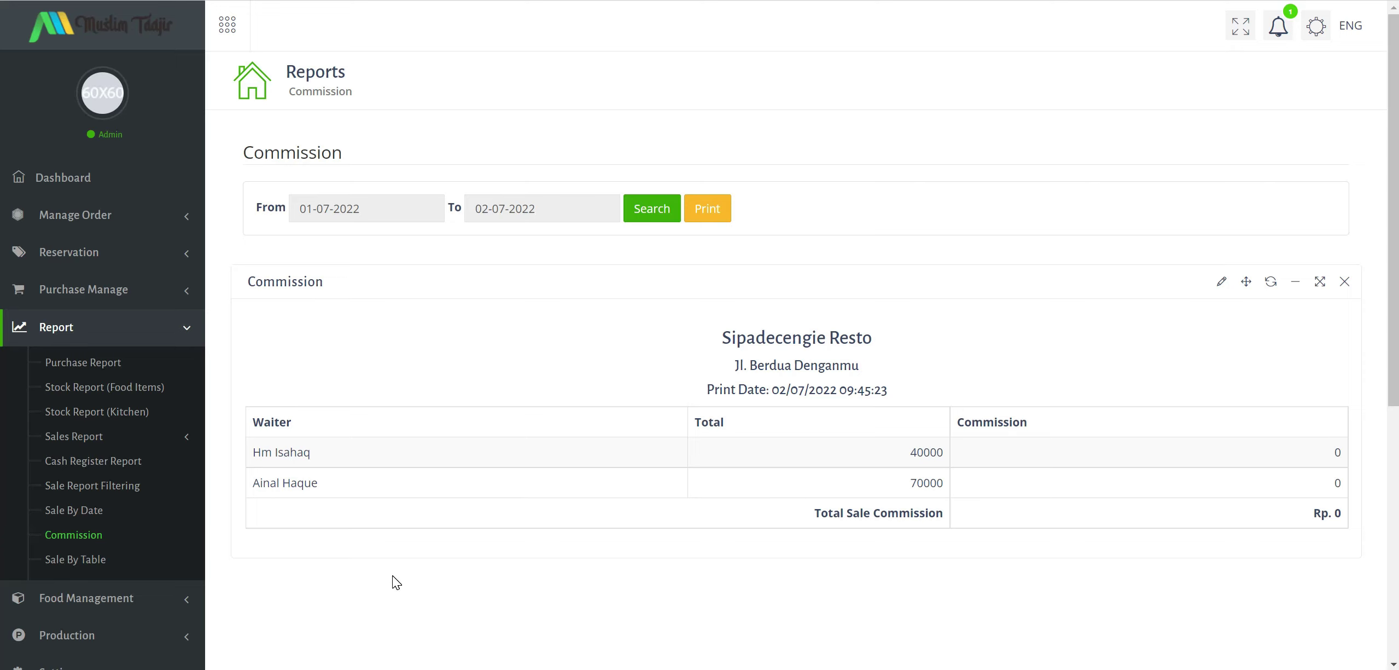
# View the Sale By Table report for 01-07-2022 to 02-07-2022, totalling Rp. 110000.
pyautogui.click(87, 558)
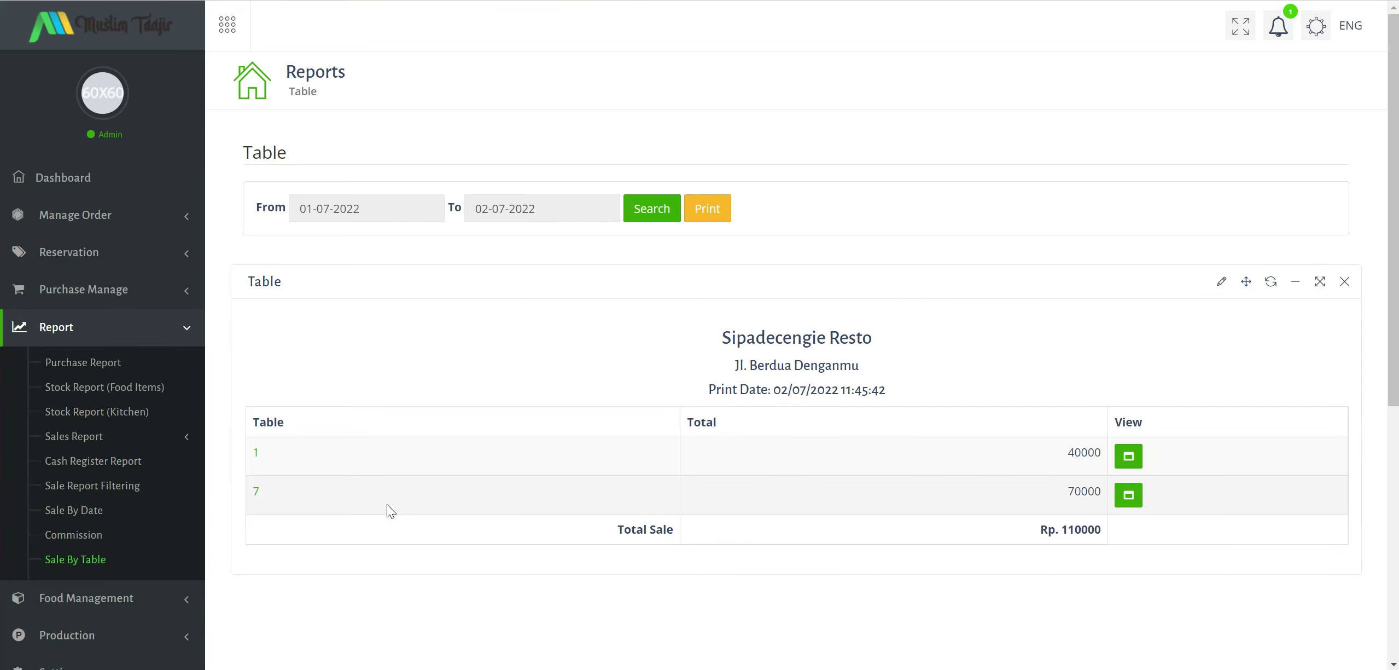
pyautogui.moveTo(261, 457); pyautogui.dragTo(250, 465)
pyautogui.click(286, 512)
# Inspect table 7's sales in a new tab, then return and collapse the Report menu.
pyautogui.rightClick(256, 499)
pyautogui.click(328, 327)
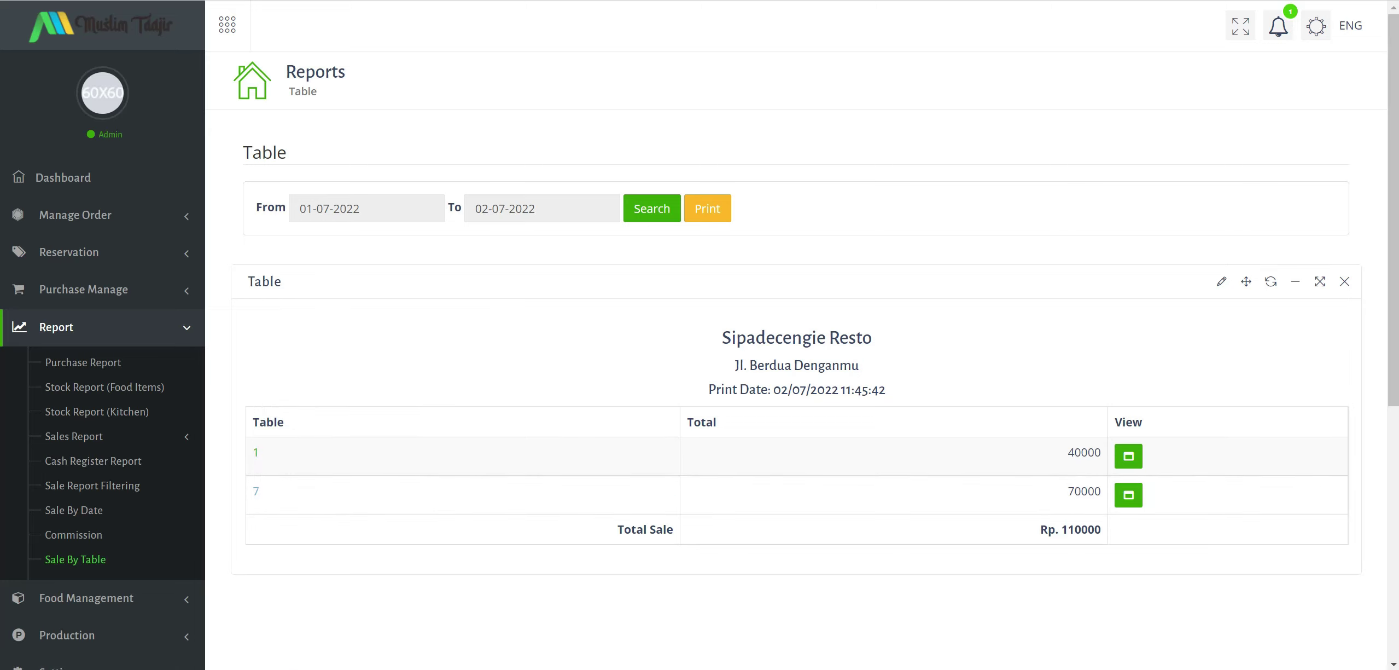
pyautogui.hotkey('ctrl', 'Tab')
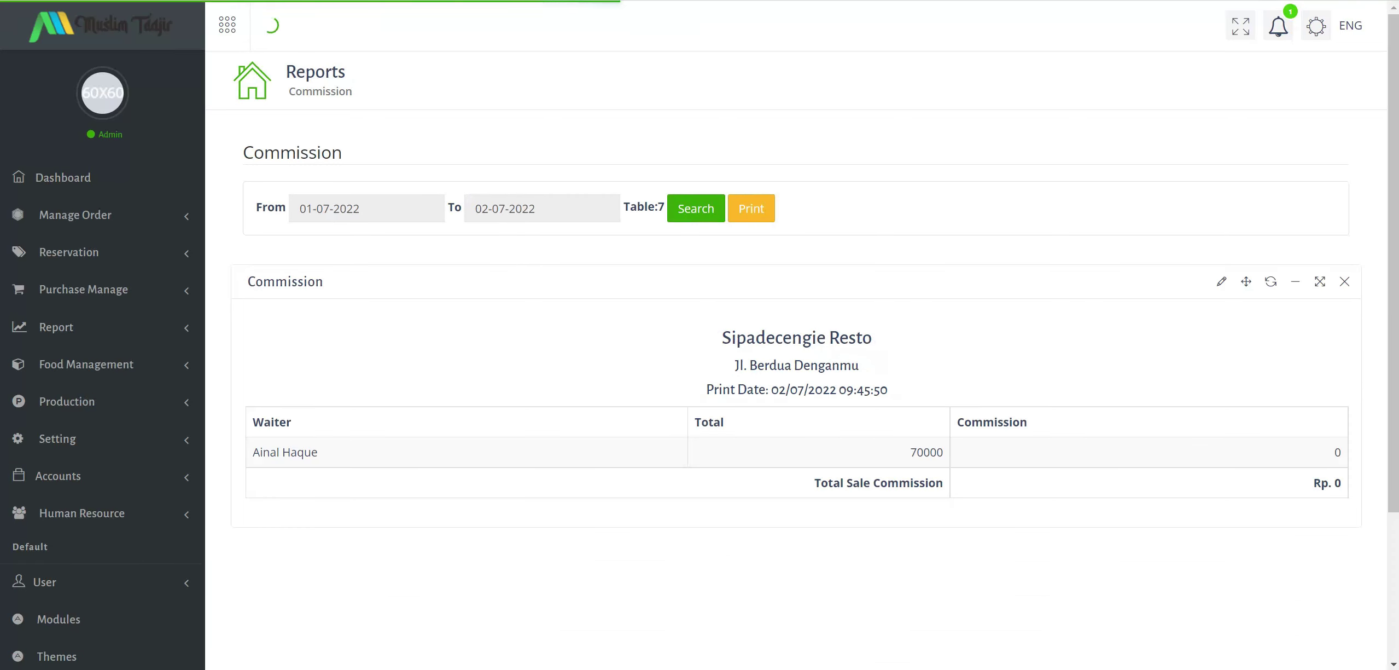
pyautogui.hotkey('ctrl', 'shift', 'Tab')
pyautogui.scroll(-3, 112, 406)
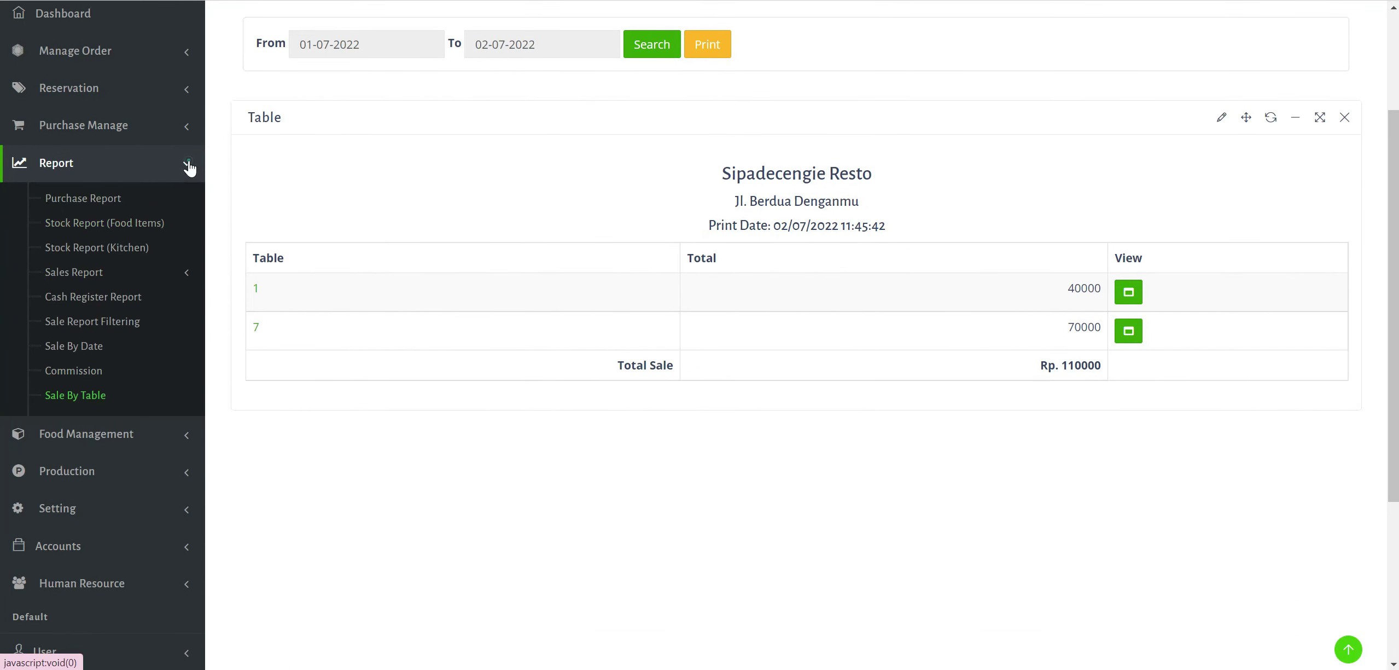
pyautogui.click(187, 163)
# Open the Add Category page under Food Management > Manage Category.
pyautogui.click(165, 208)
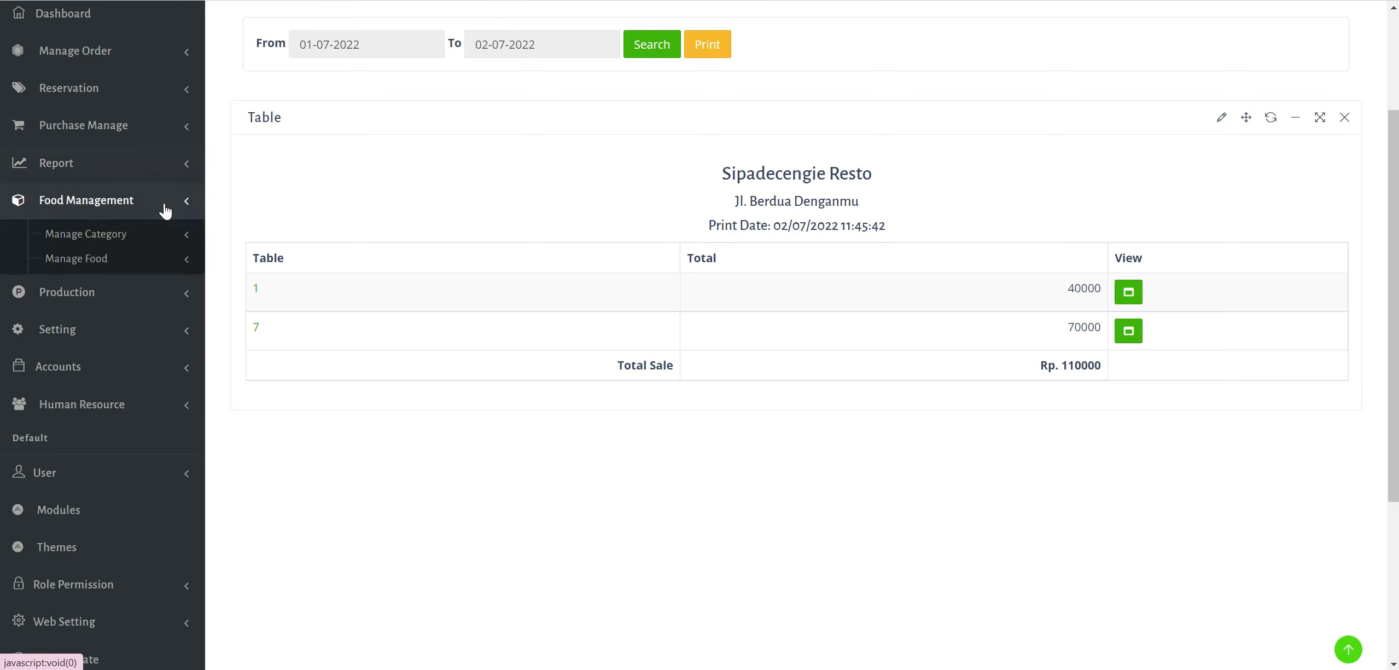
pyautogui.click(125, 237)
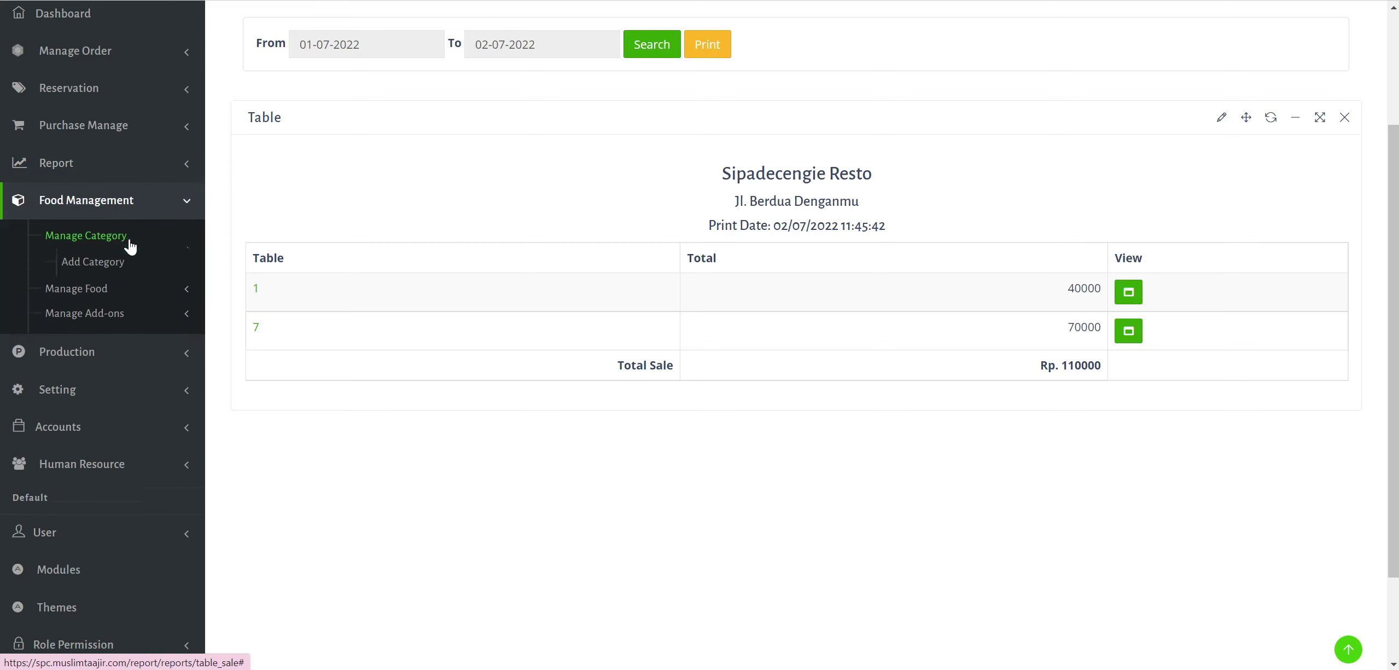
pyautogui.rightClick(123, 295)
pyautogui.click(99, 288)
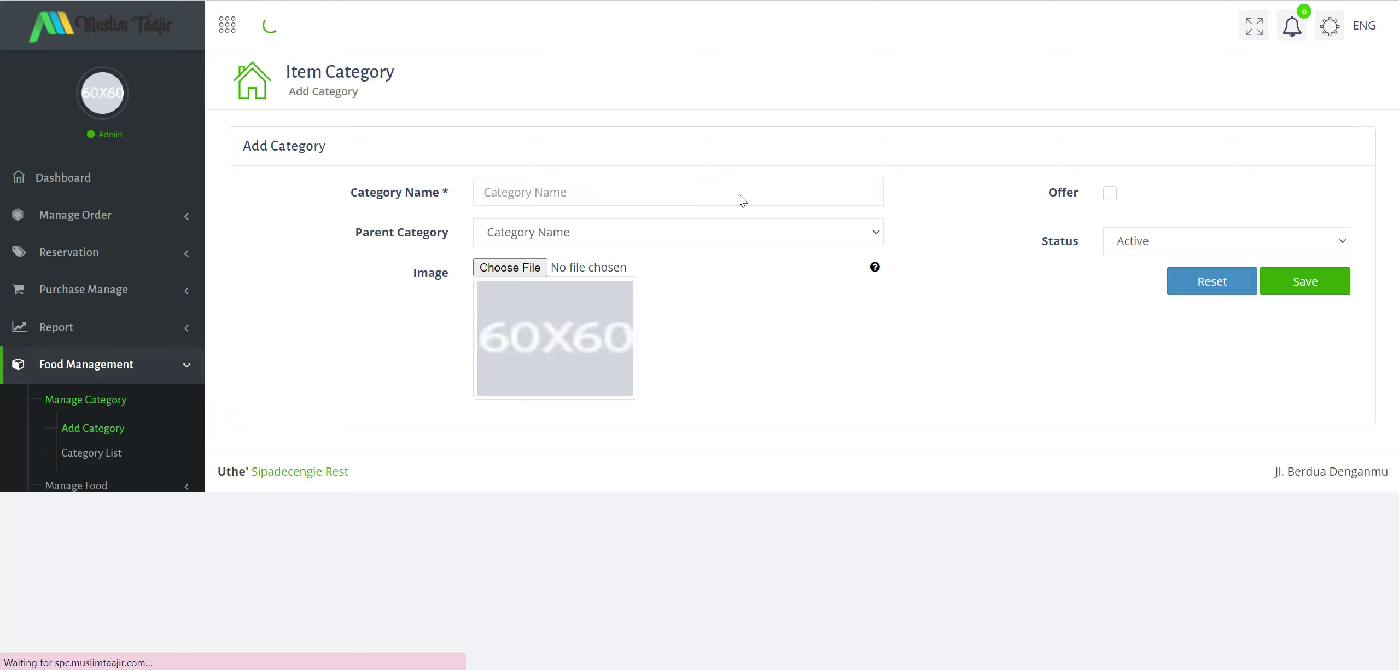
# Enter category name Gorengan with parent Makanan and status Active.
pyautogui.click(738, 193)
pyautogui.write('Gorengan')
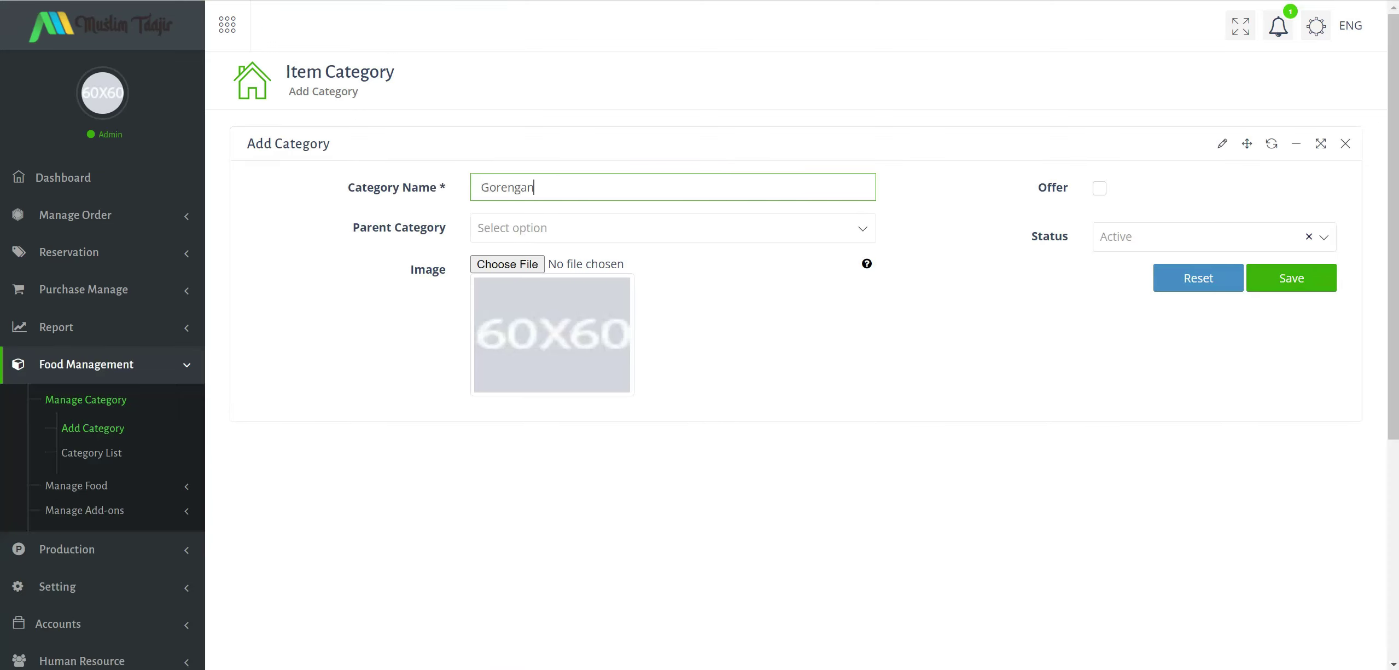
pyautogui.click(740, 235)
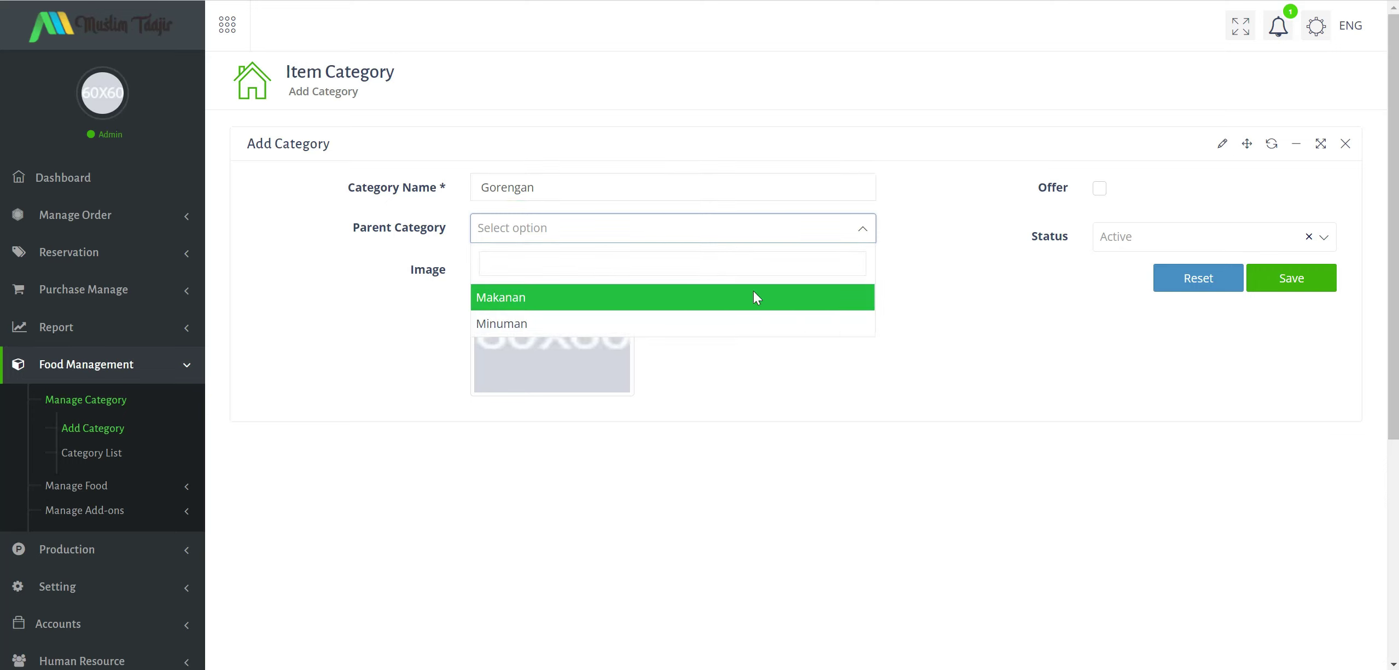
pyautogui.click(754, 296)
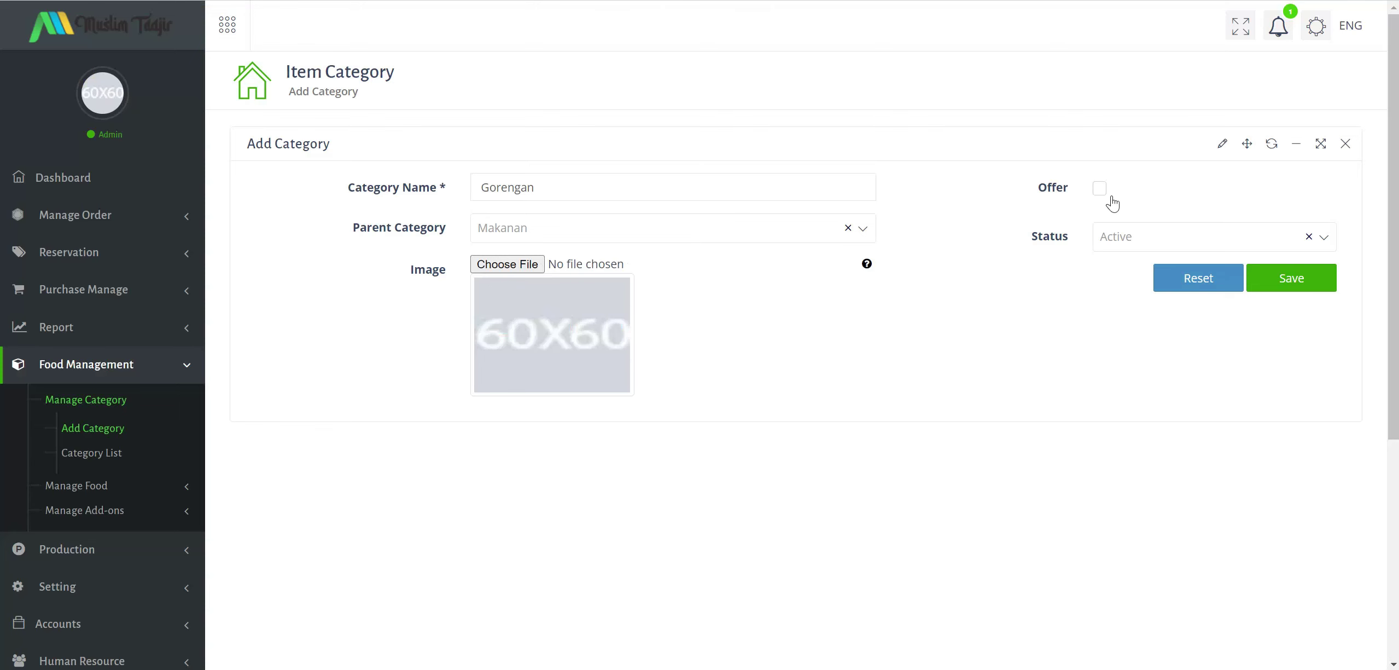
pyautogui.click(1177, 247)
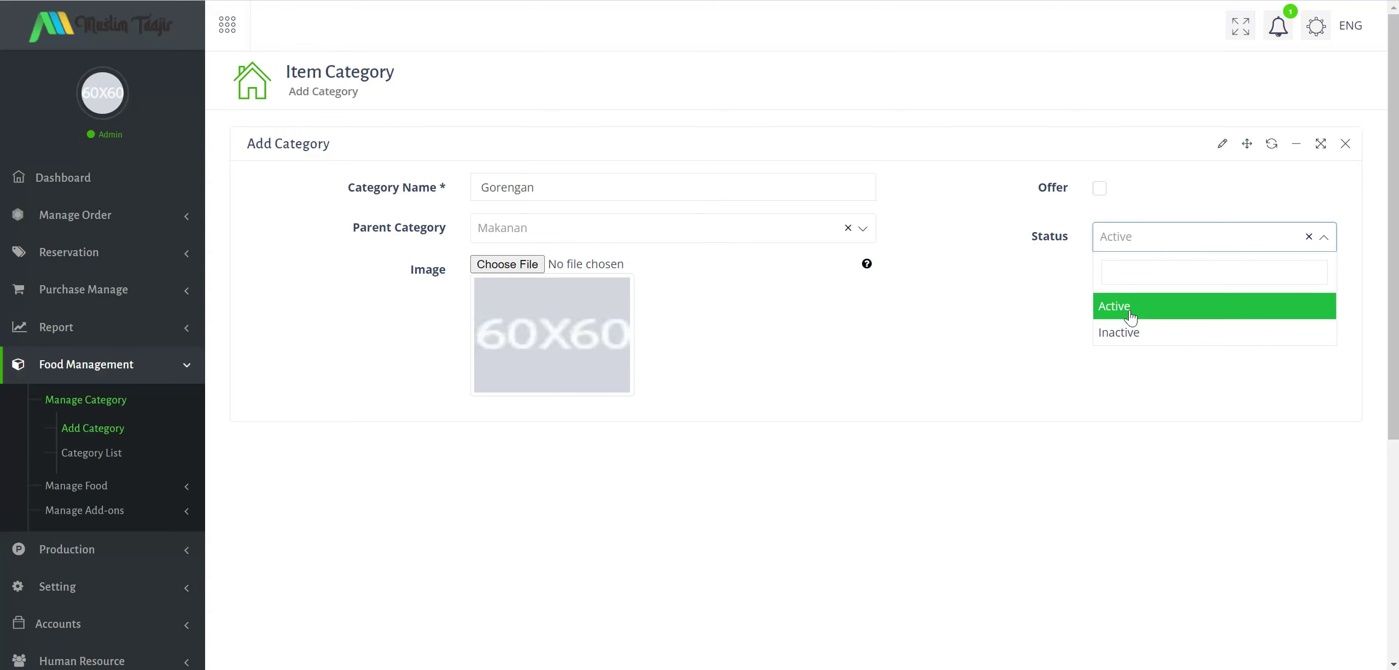
pyautogui.click(1116, 301)
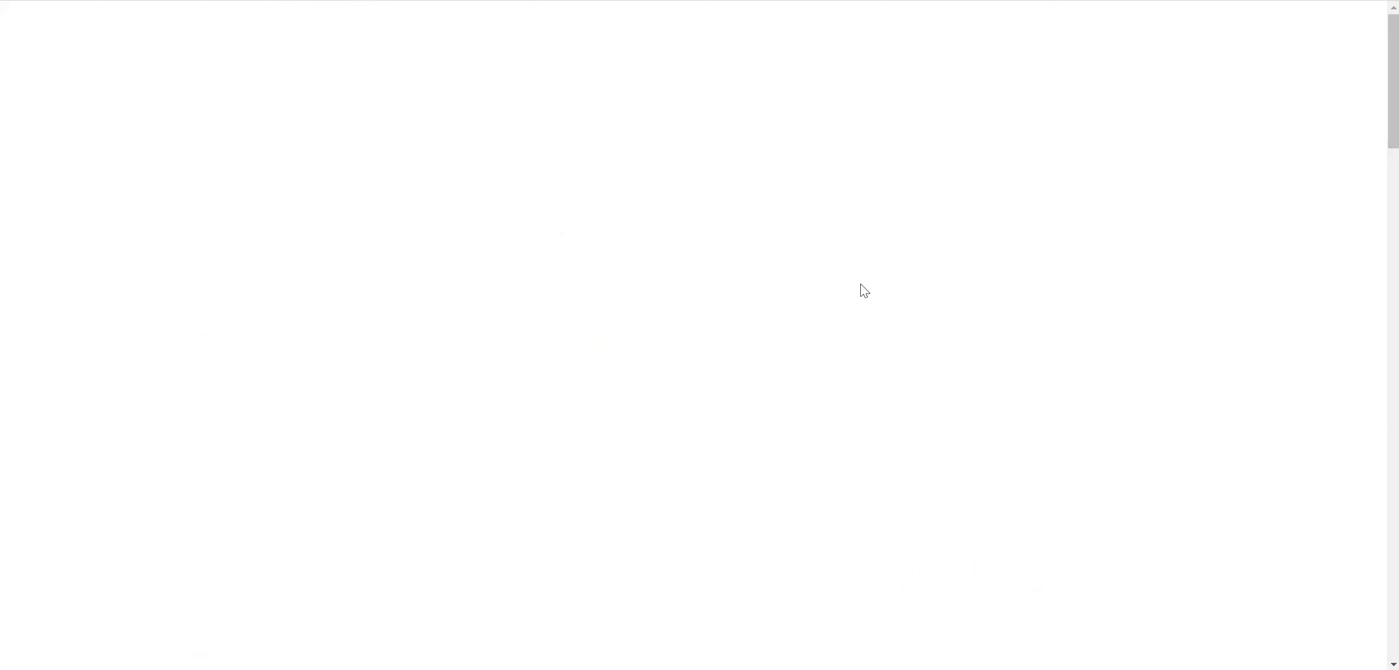
# Save the tirto.id gorengan preview photo as ilustrasi-gorengan-2--istockphoto.jpg.
pyautogui.click(973, 295)
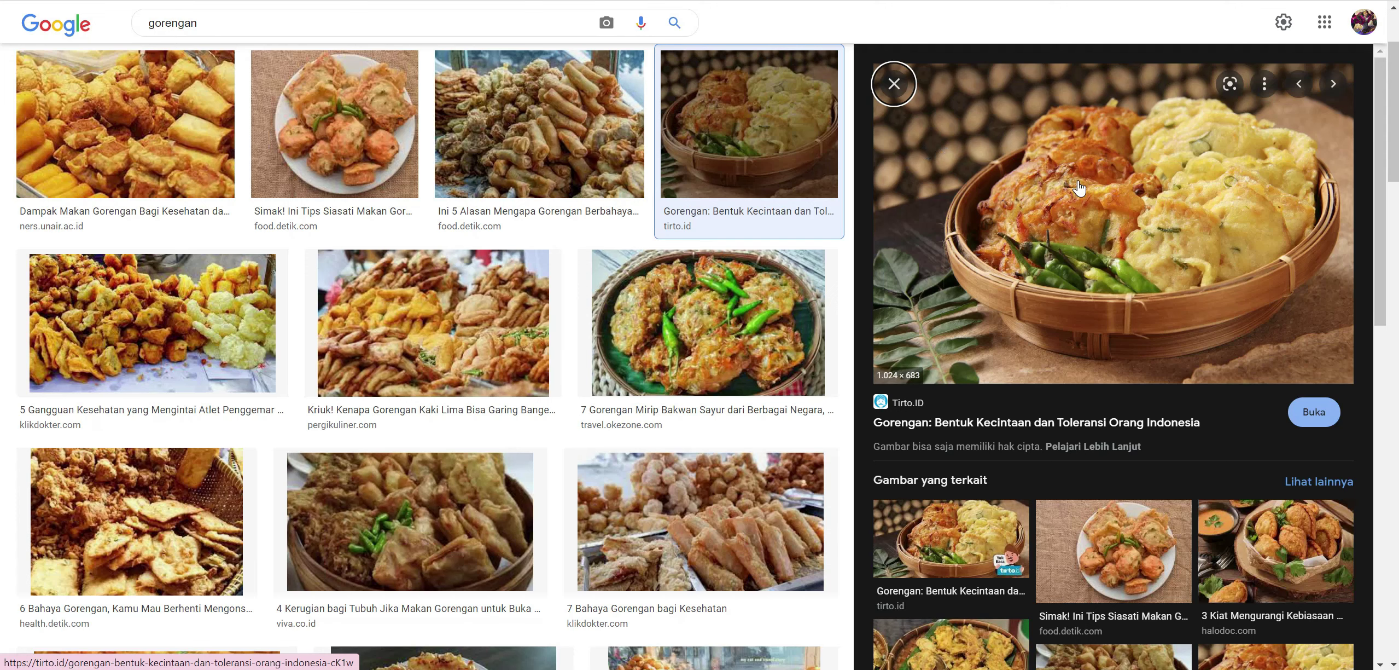
pyautogui.rightClick(1076, 181)
pyautogui.click(1156, 374)
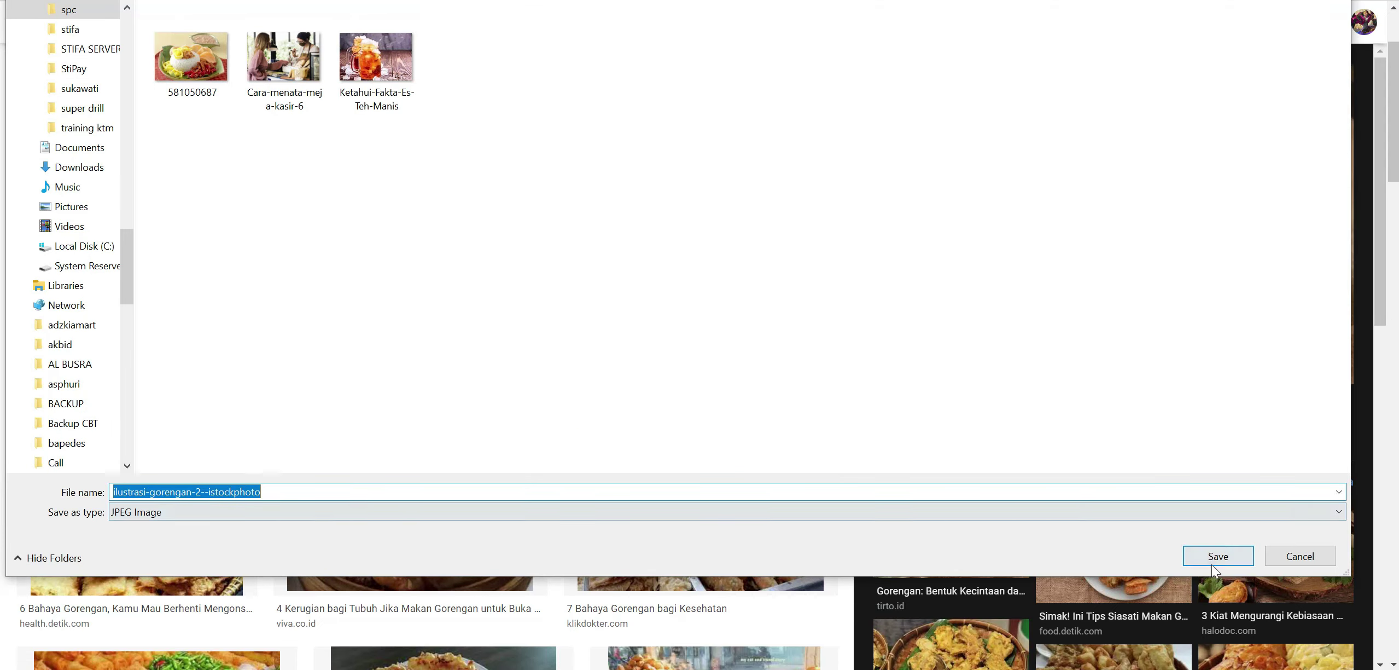
pyautogui.click(1214, 559)
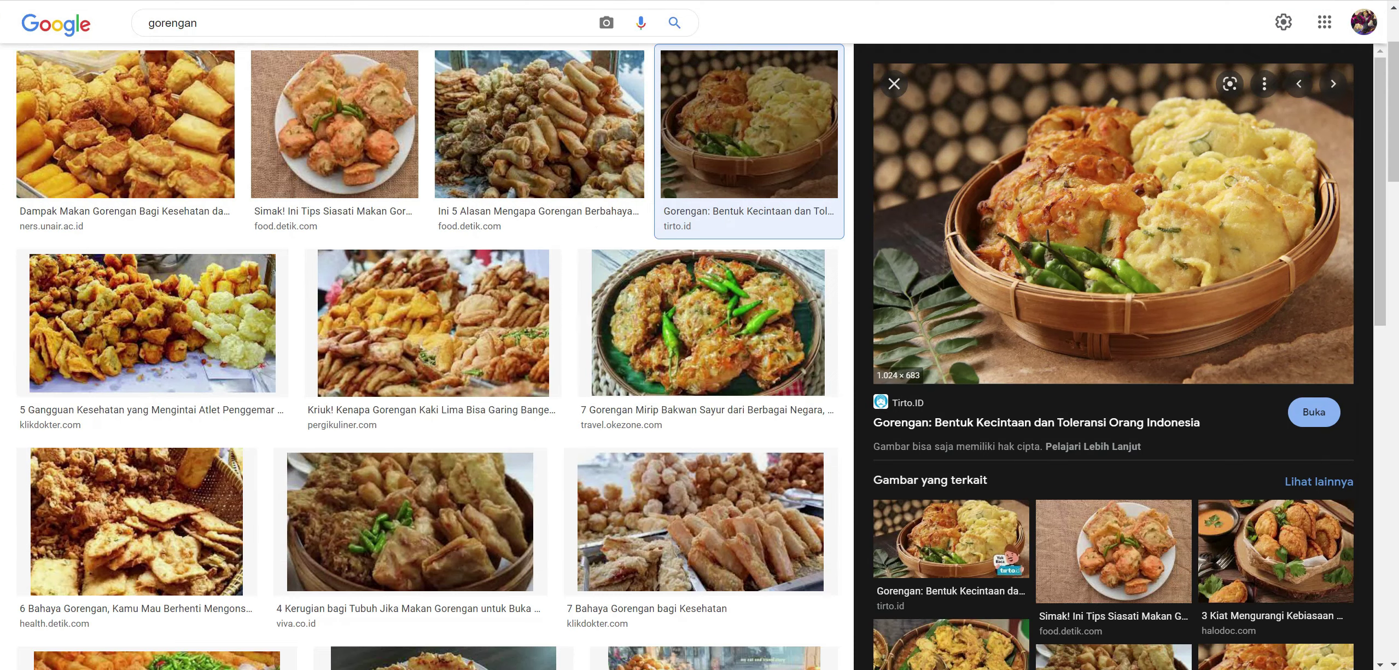
pyautogui.hotkey('ctrl', 'Tab')
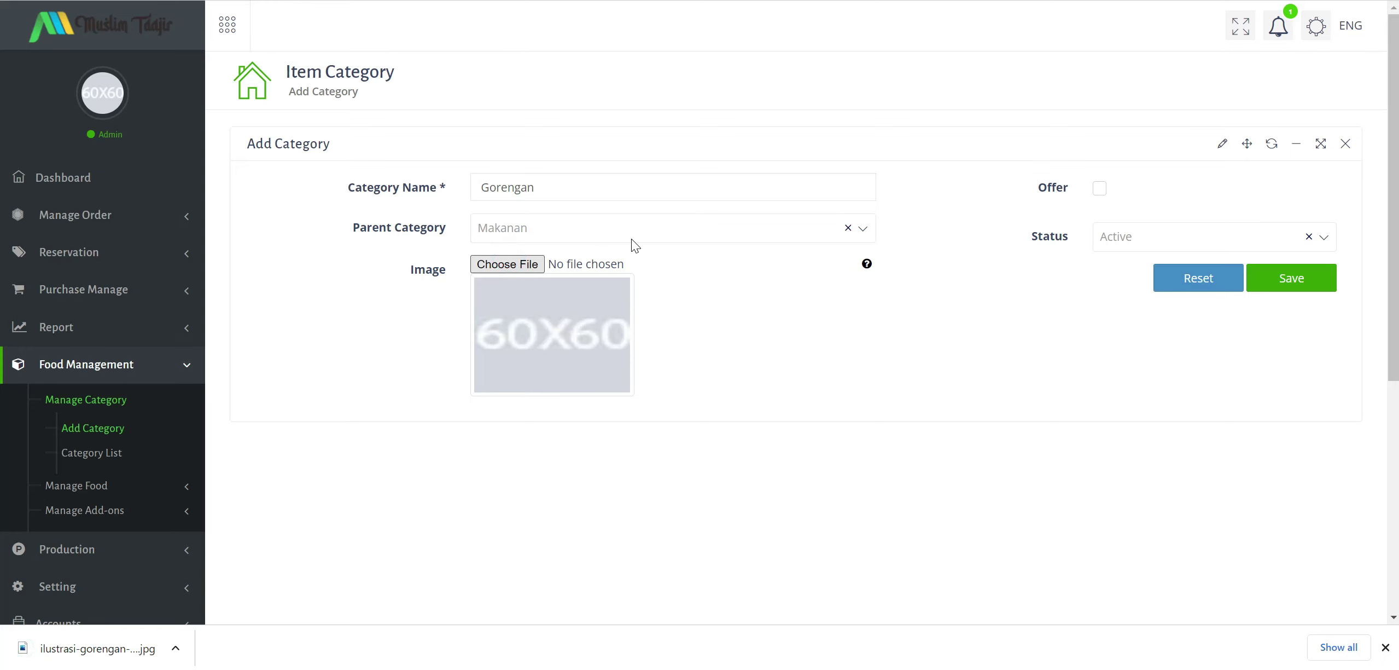
# Attach the ilustrasi-gorengan image, save the Gorengan category, and view the Category List.
pyautogui.click(481, 71)
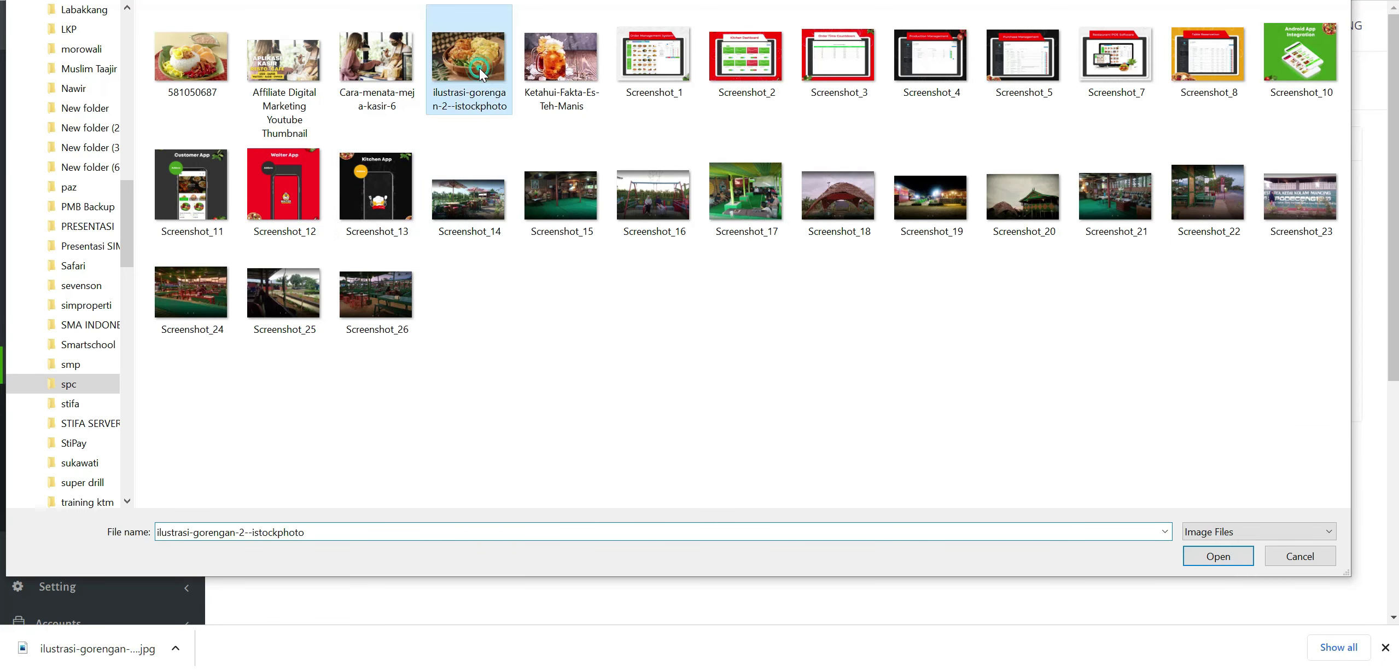
pyautogui.doubleClick(481, 71)
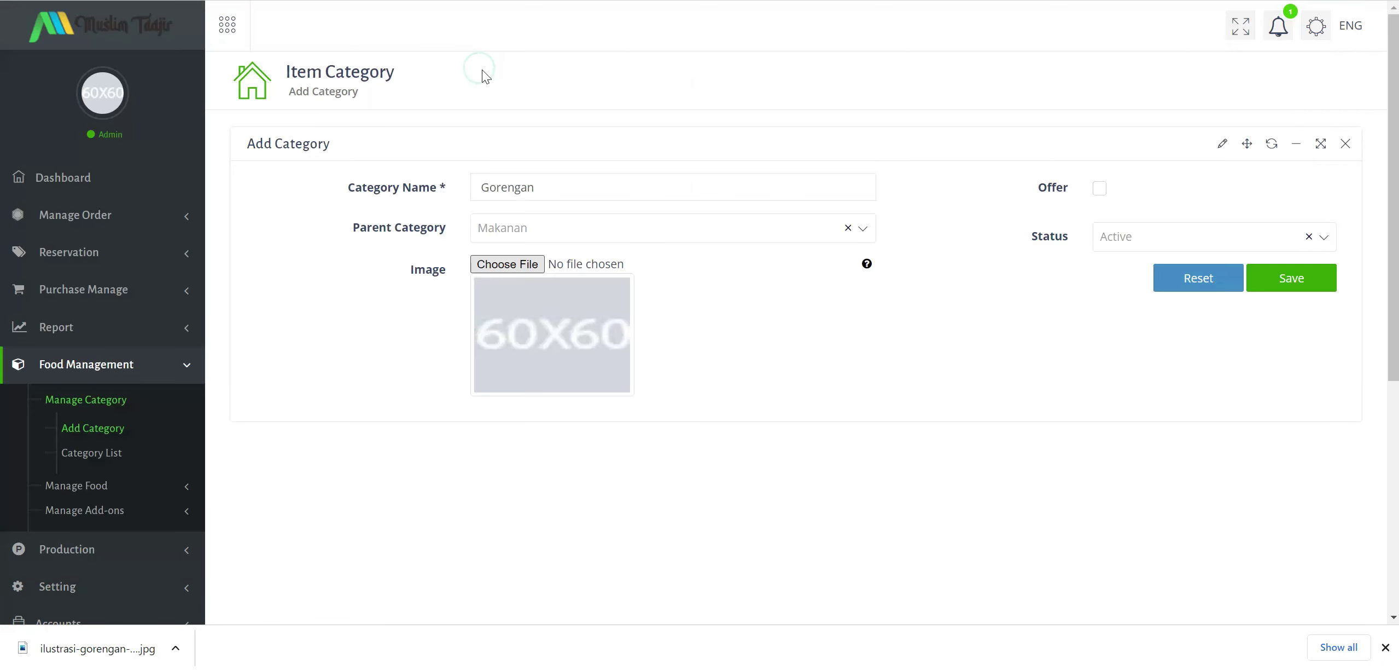
pyautogui.click(1281, 283)
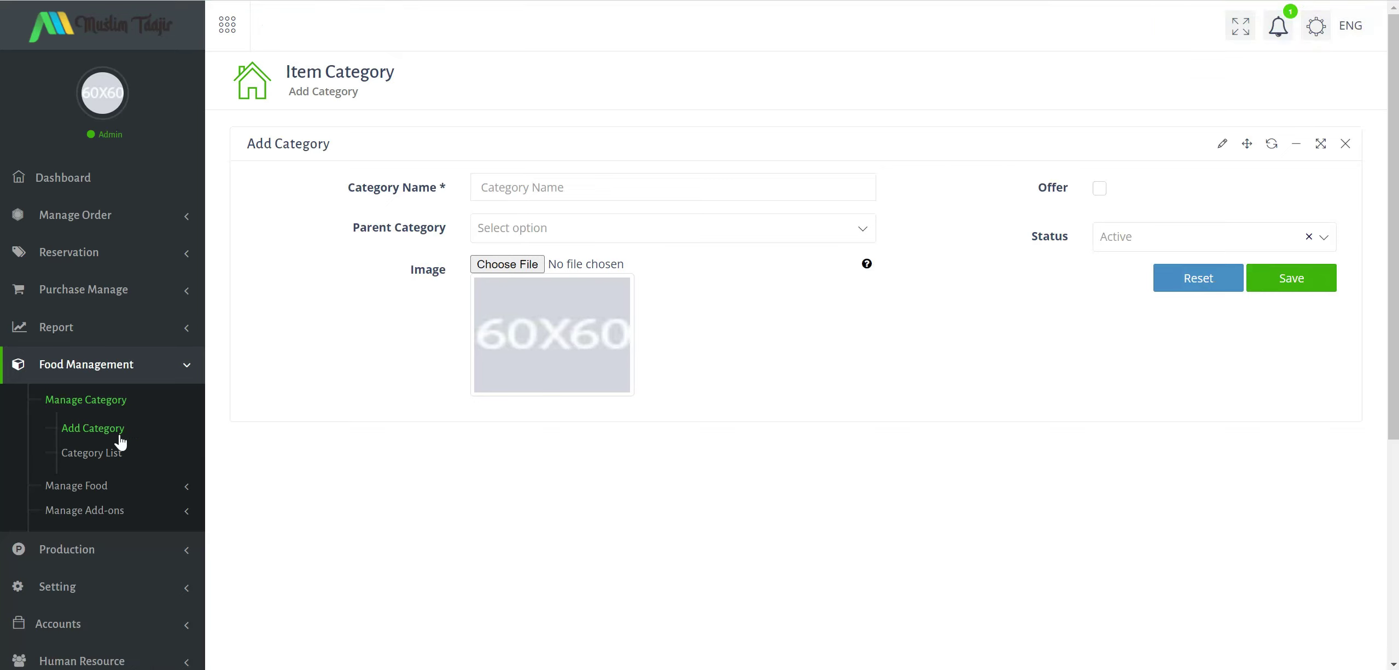
pyautogui.click(101, 458)
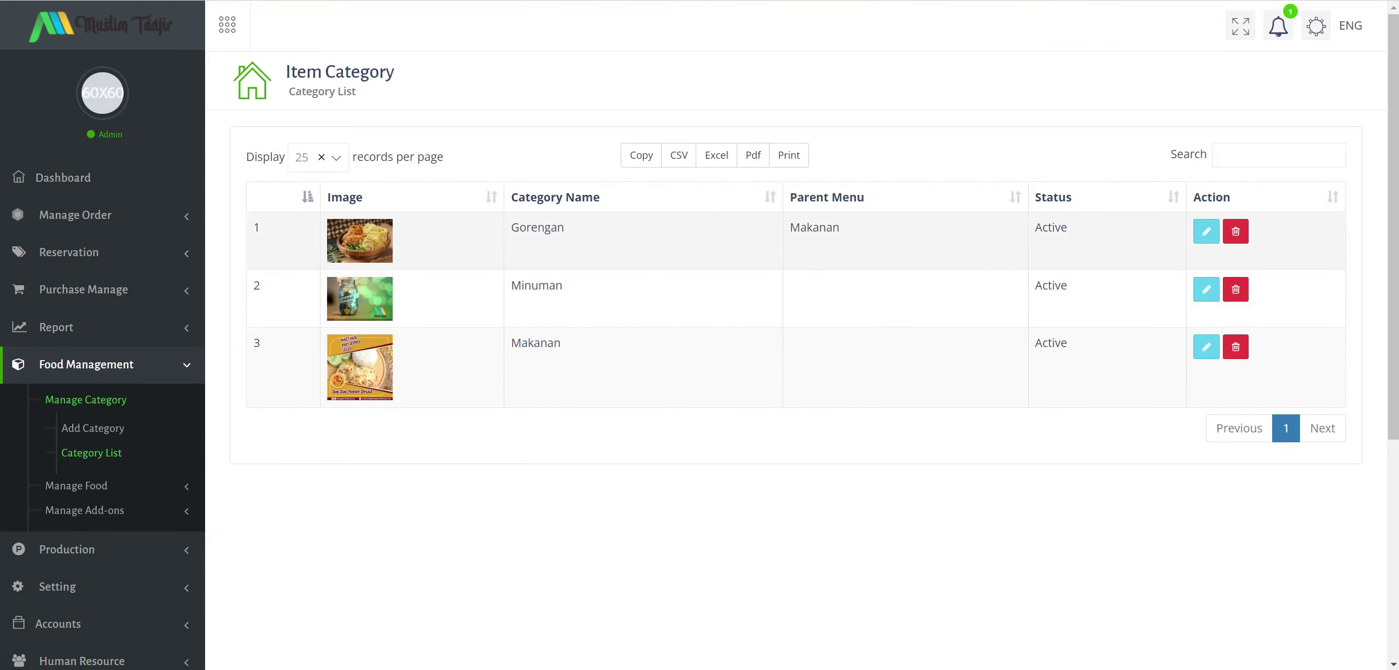
# Open the Gorengan category for editing from the Category List.
pyautogui.moveTo(791, 229); pyautogui.dragTo(894, 229)
pyautogui.click(771, 267)
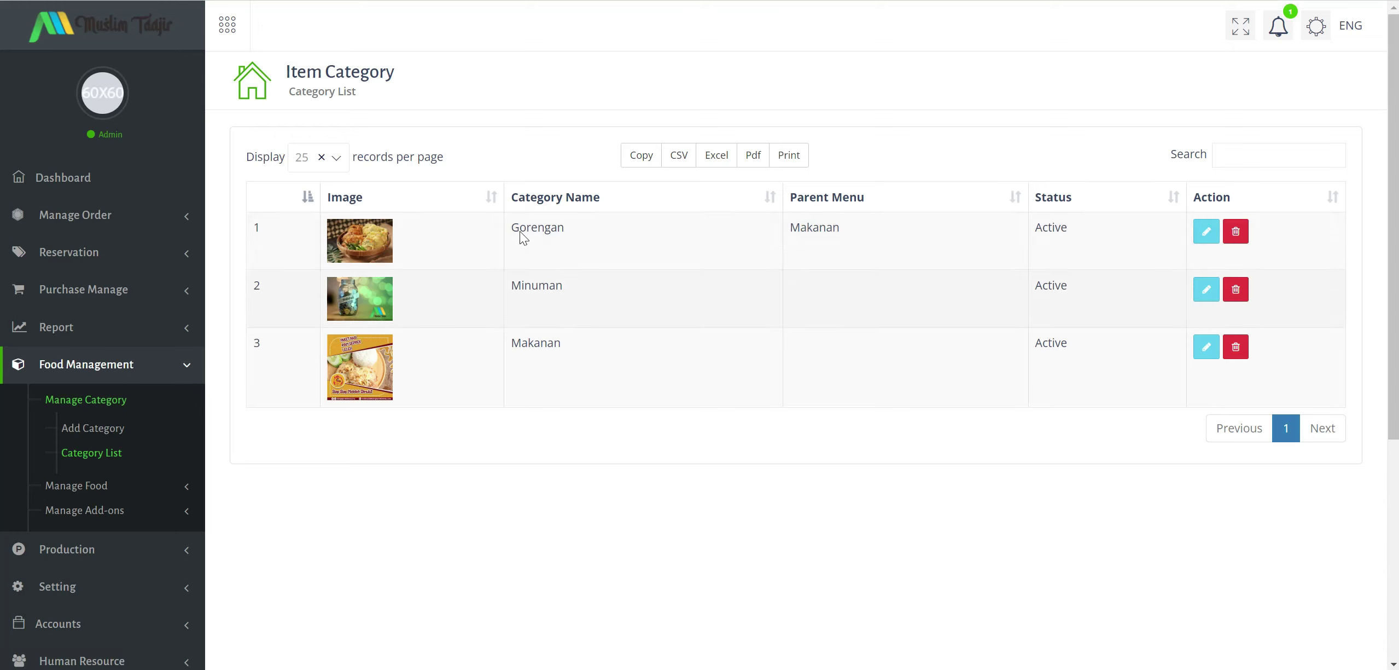
pyautogui.click(1207, 231)
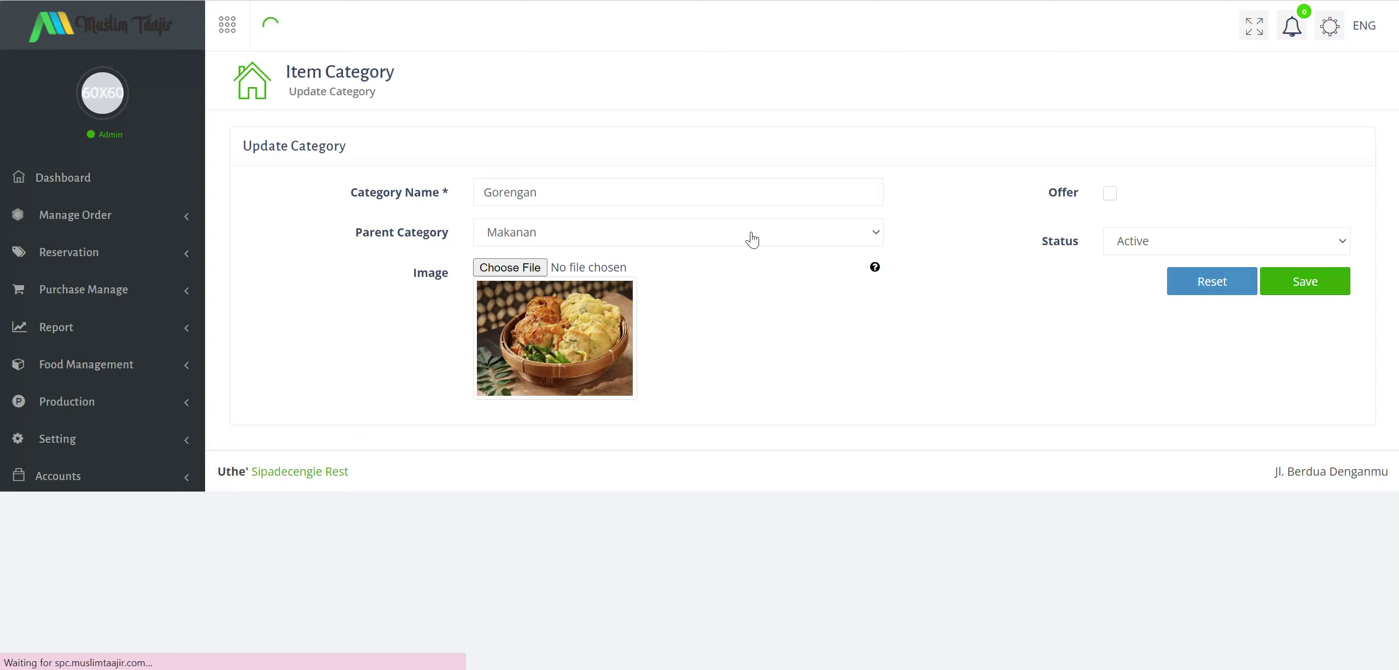
pyautogui.click(600, 239)
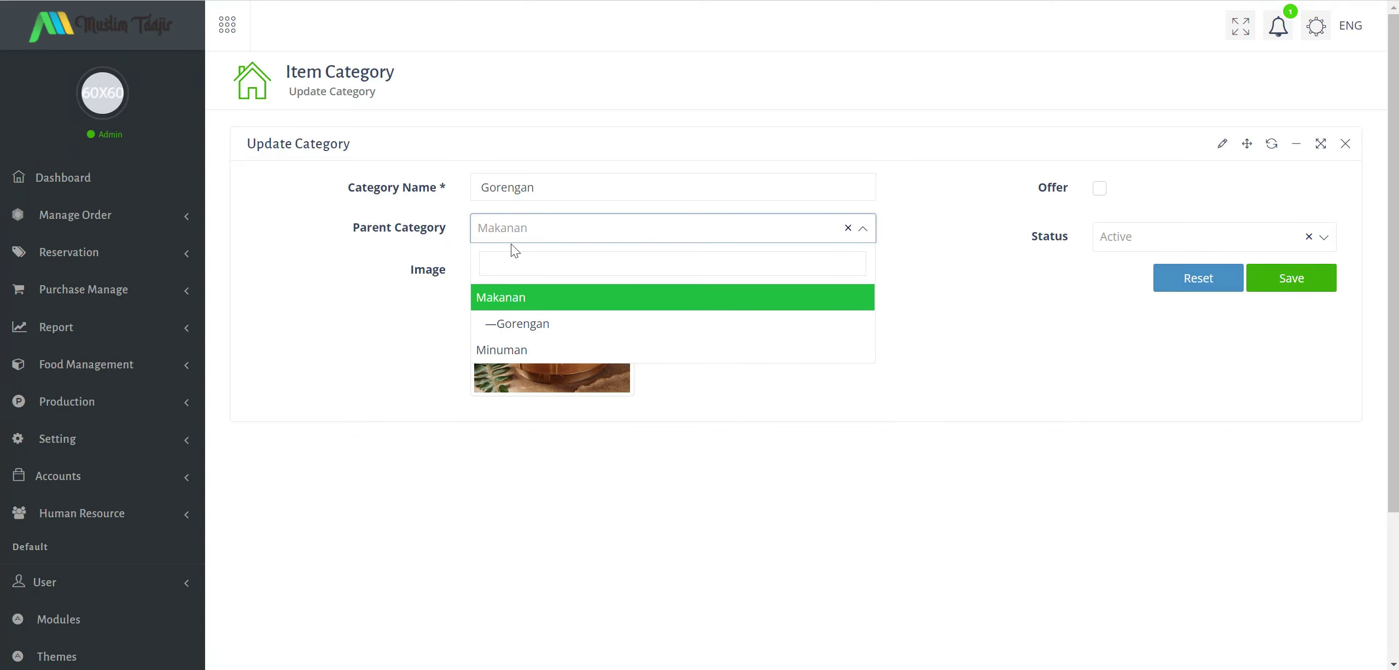
pyautogui.click(988, 356)
pyautogui.click(1195, 281)
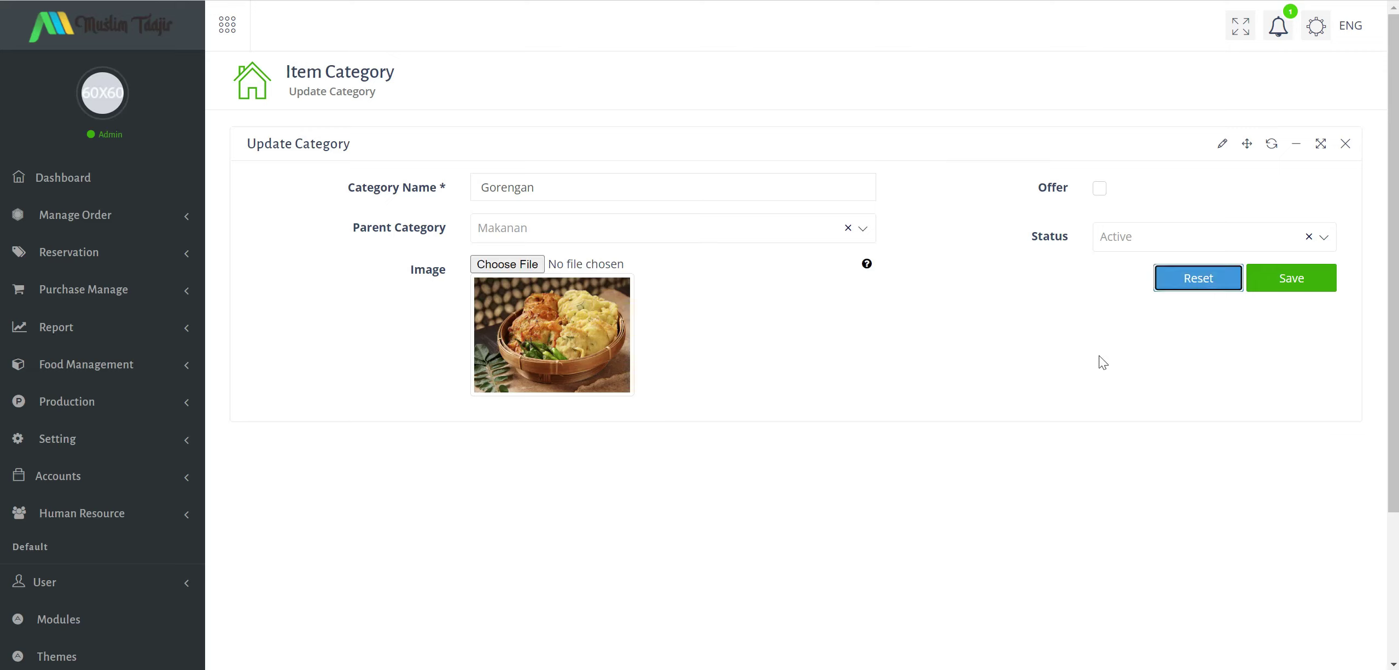
# Clear Gorengan's Makanan parent category, leaving no parent, and save.
pyautogui.click(665, 231)
pyautogui.click(634, 187)
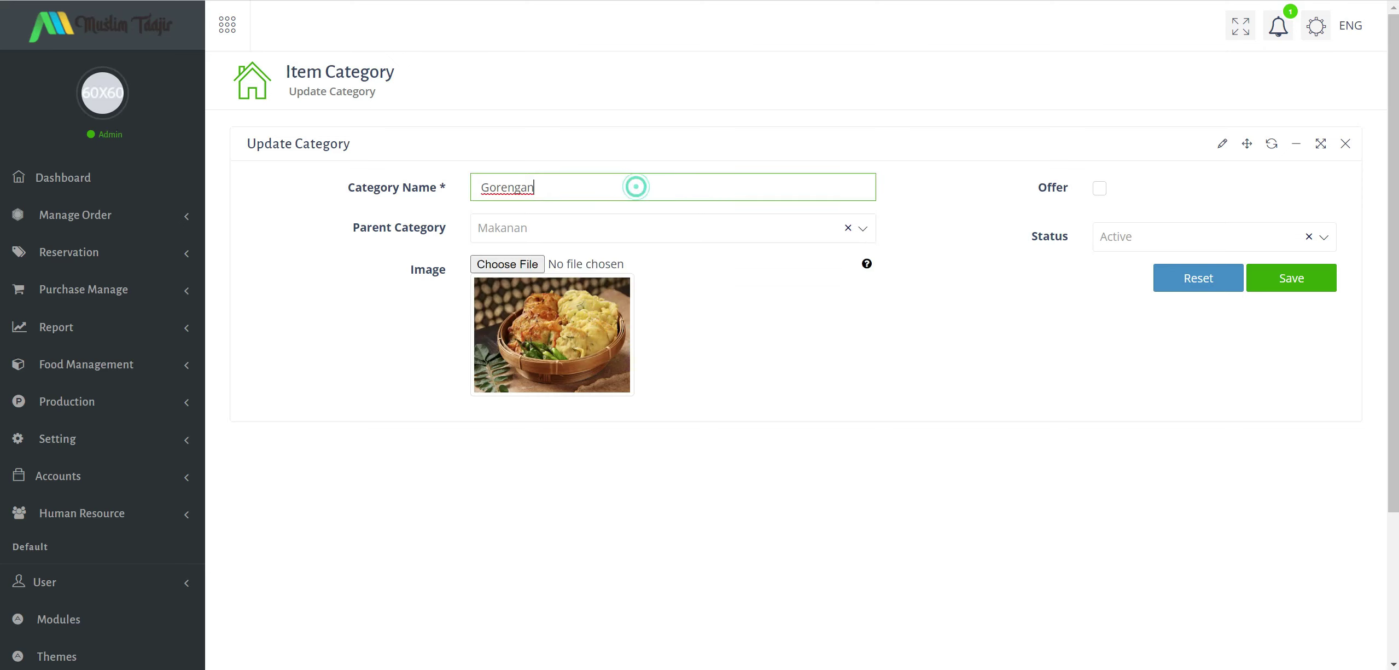
pyautogui.click(1219, 280)
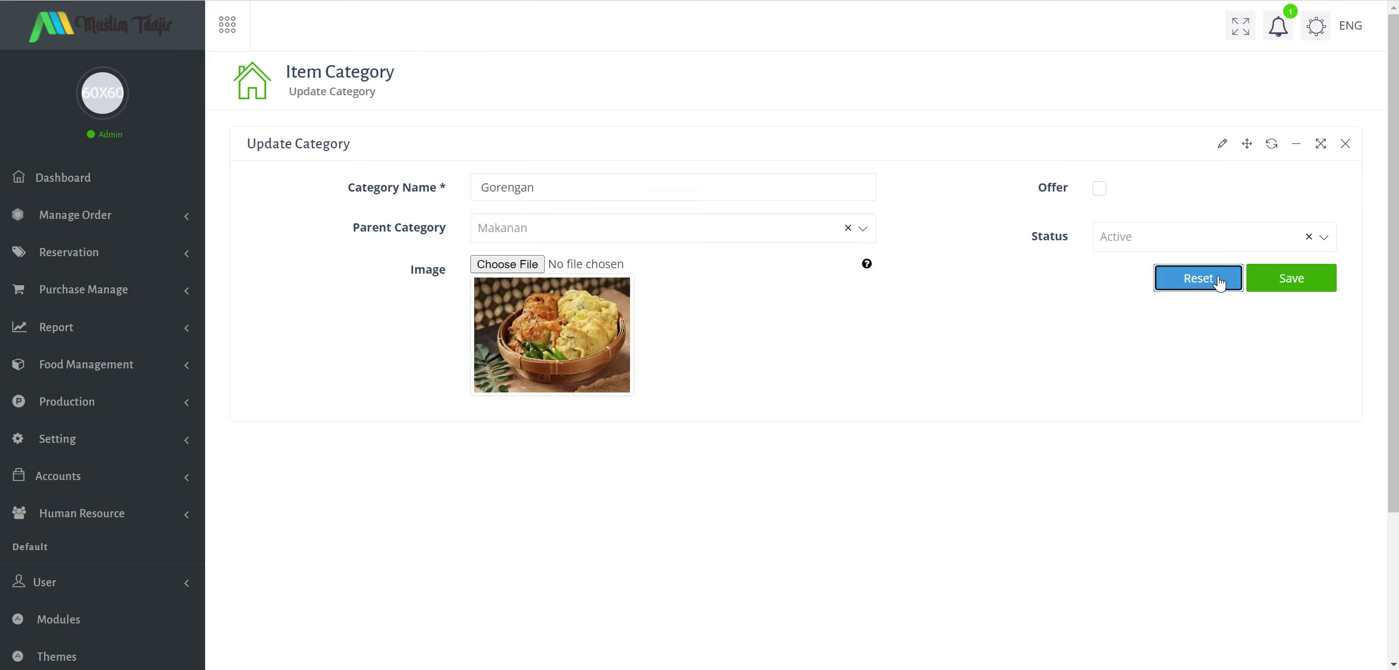
pyautogui.click(848, 228)
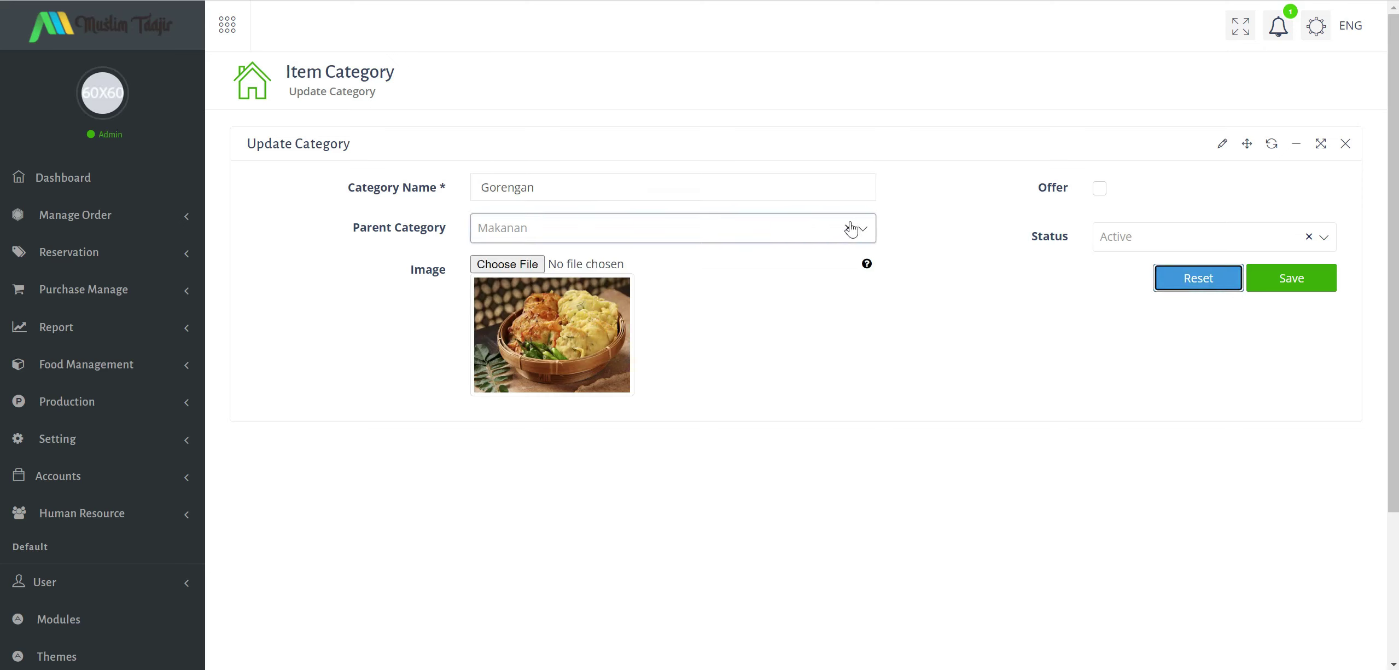
pyautogui.click(846, 236)
pyautogui.click(1020, 287)
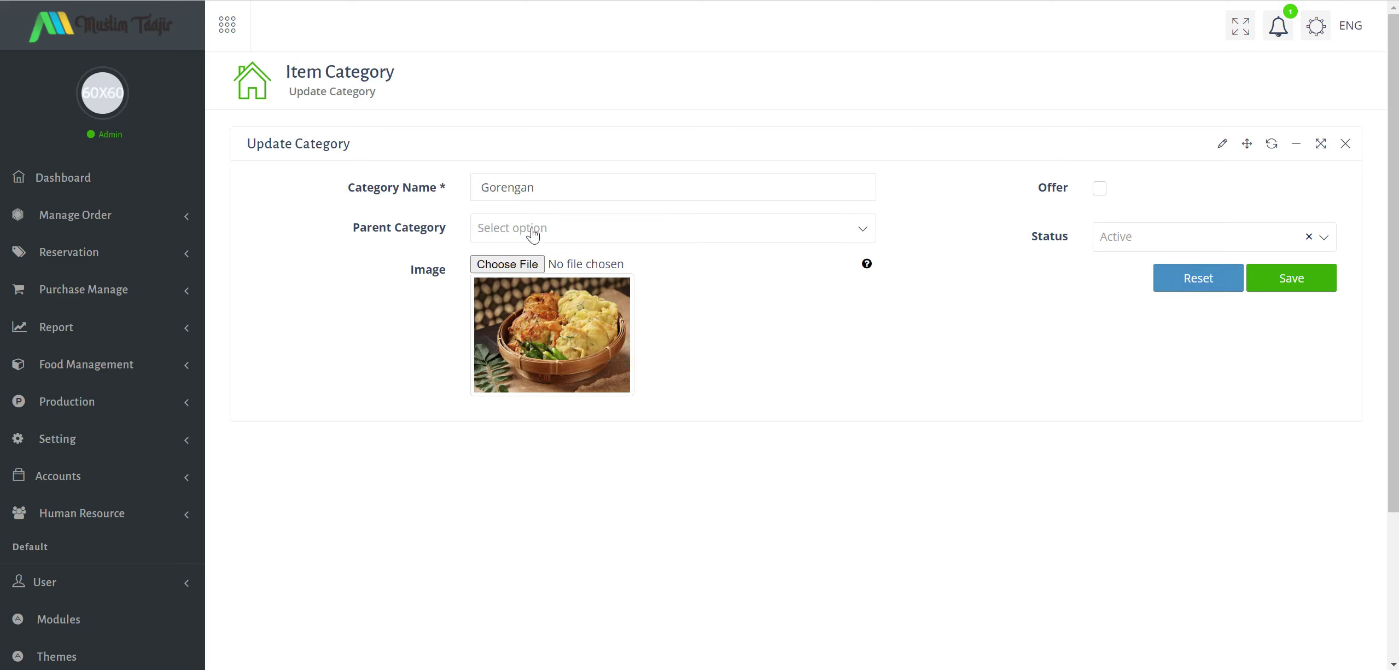
pyautogui.click(1296, 285)
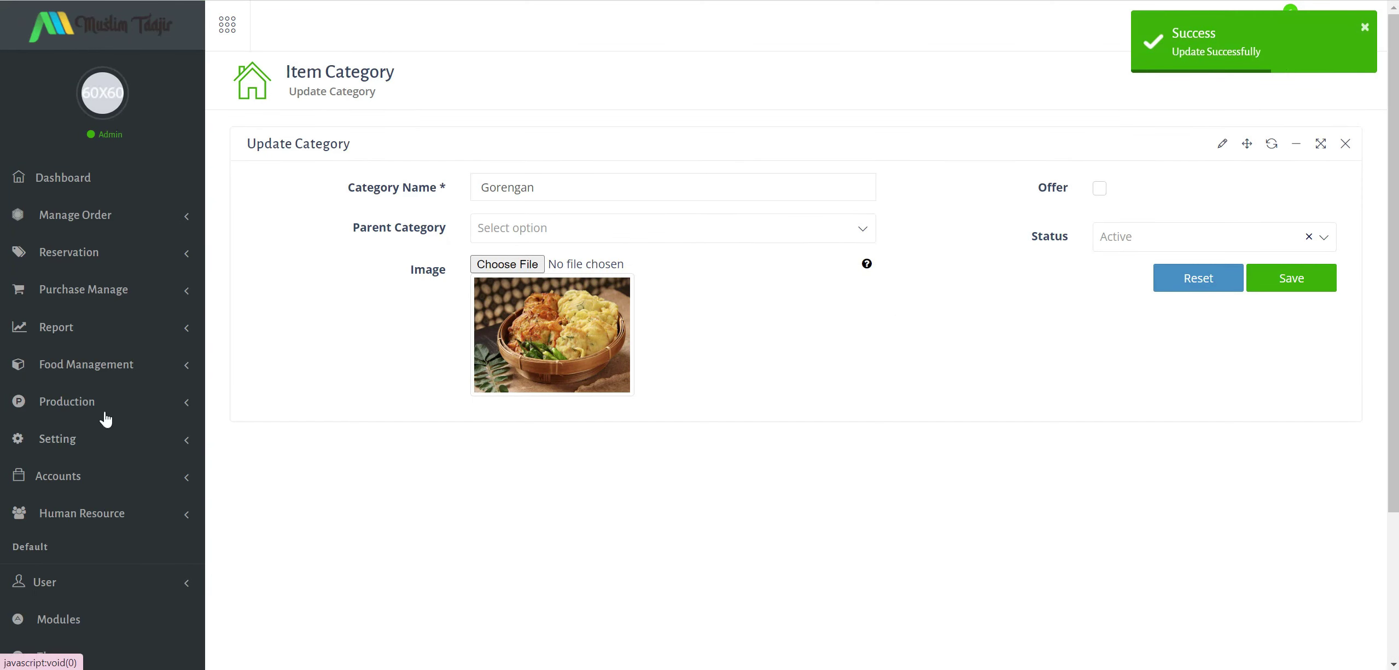
pyautogui.click(118, 366)
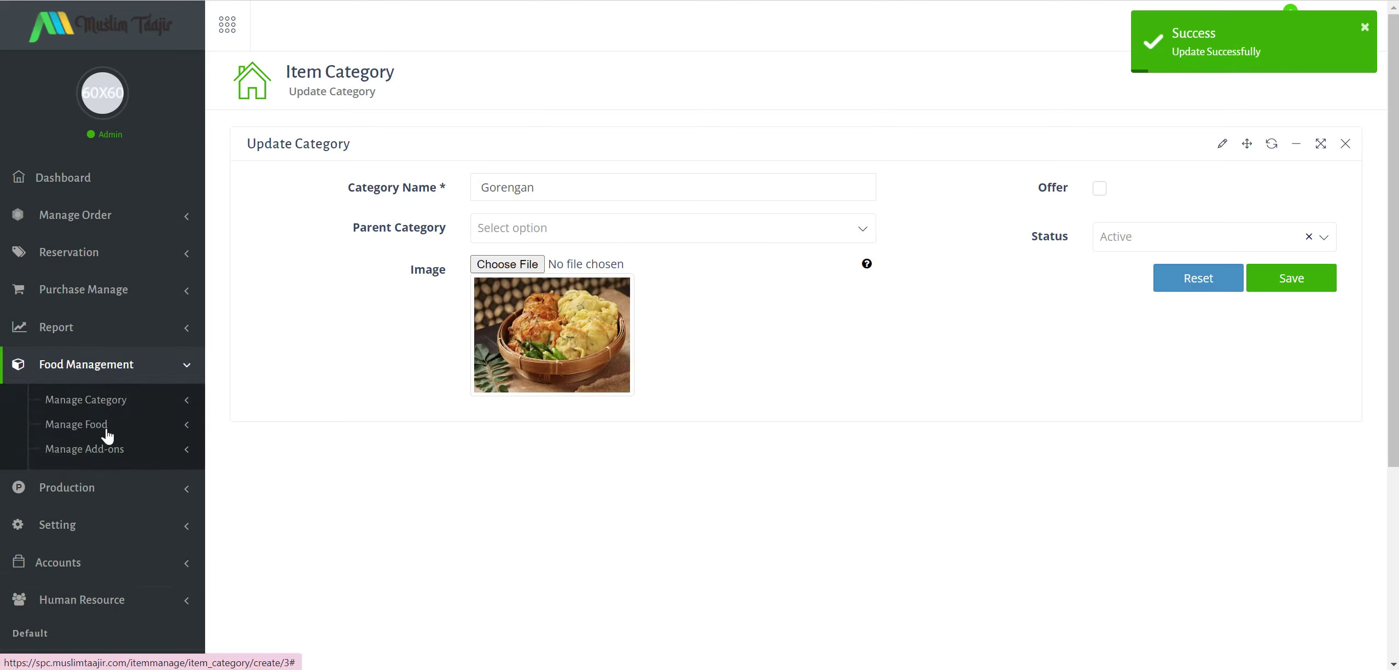
pyautogui.click(108, 401)
# Verify Gorengan has no parent in the Category List, then open the Add Food form.
pyautogui.click(101, 454)
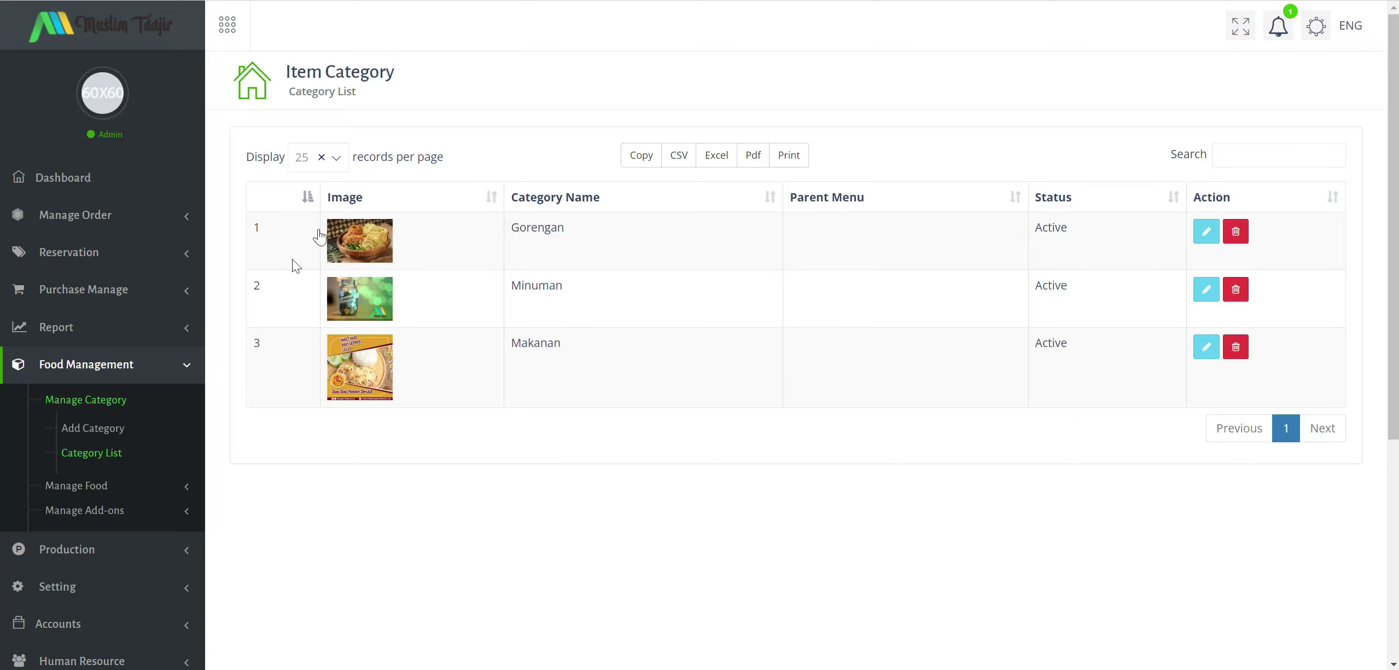
pyautogui.click(160, 492)
pyautogui.scroll(-2, 93, 366)
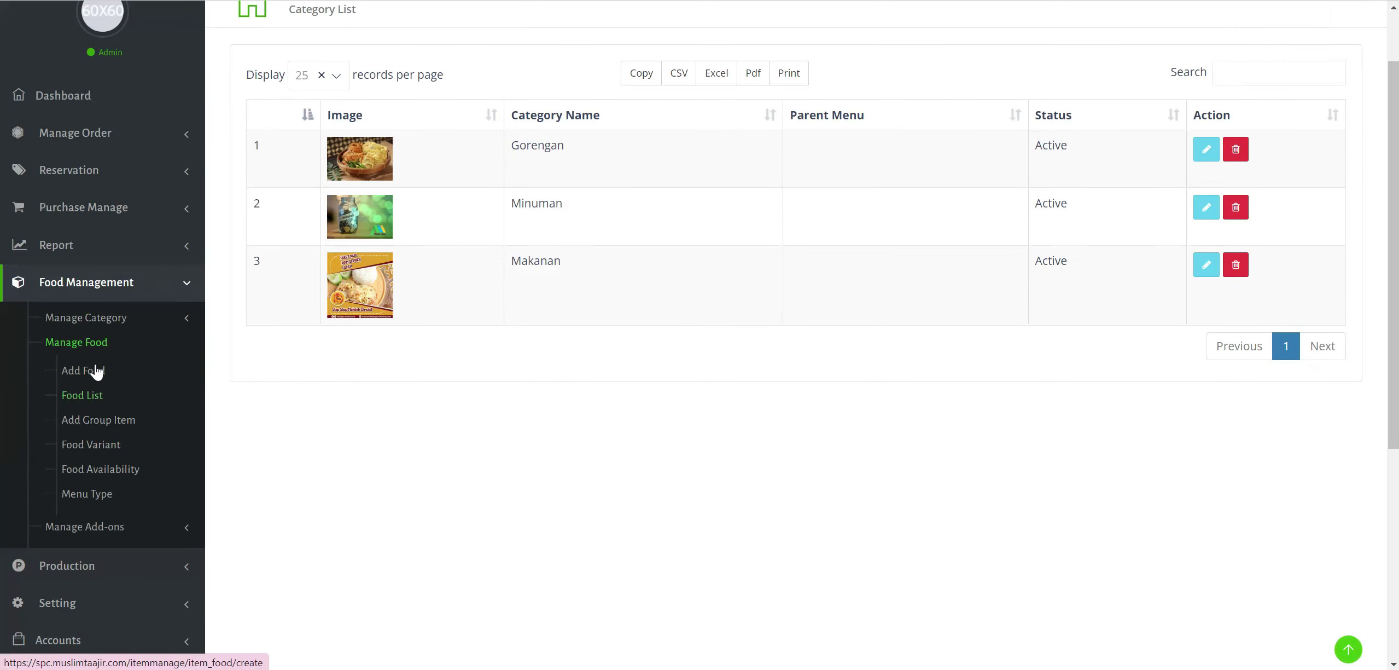
pyautogui.click(87, 370)
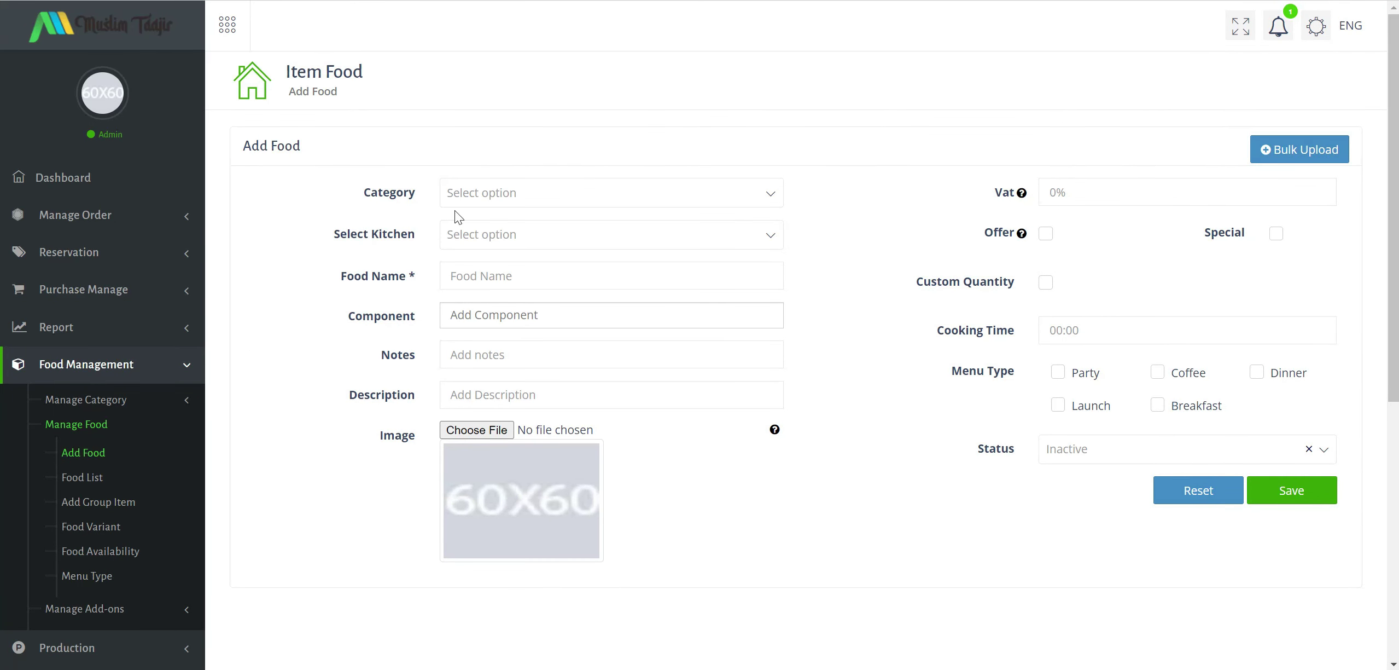
# Set category Gorengan, kitchen Common Kitchen, and food name Tahu Isi.
pyautogui.click(624, 192)
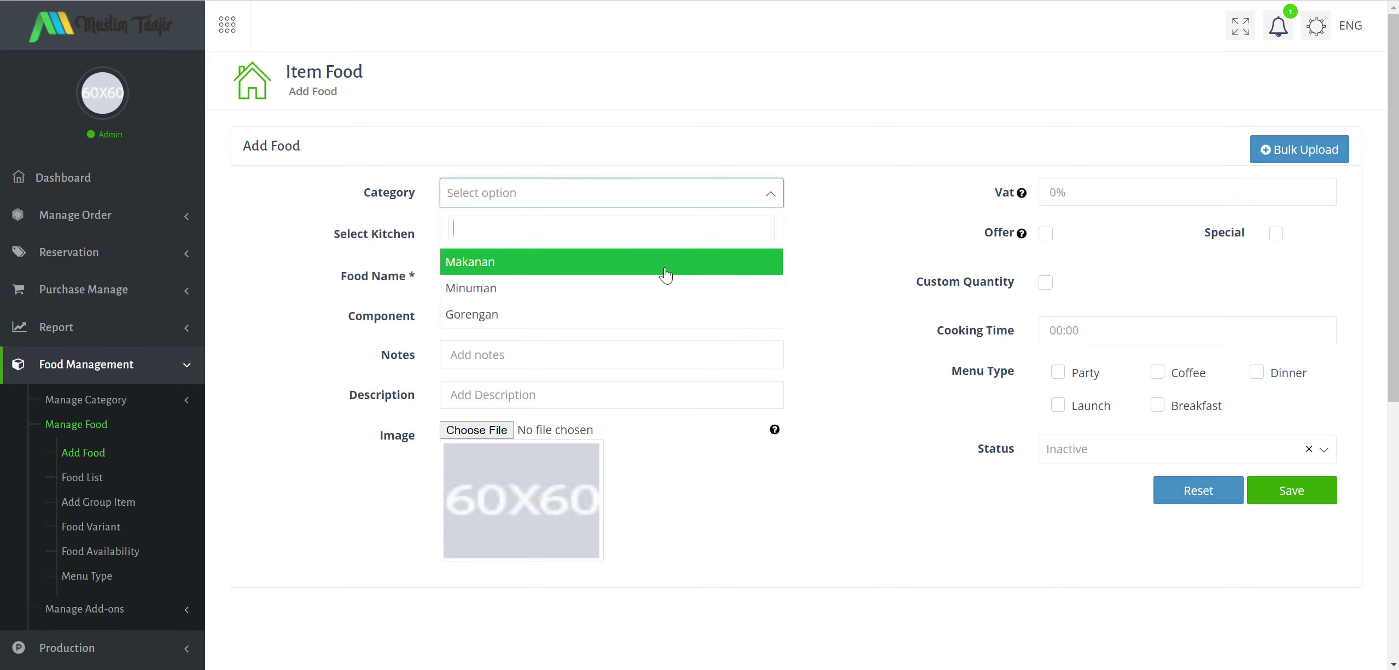
pyautogui.click(675, 317)
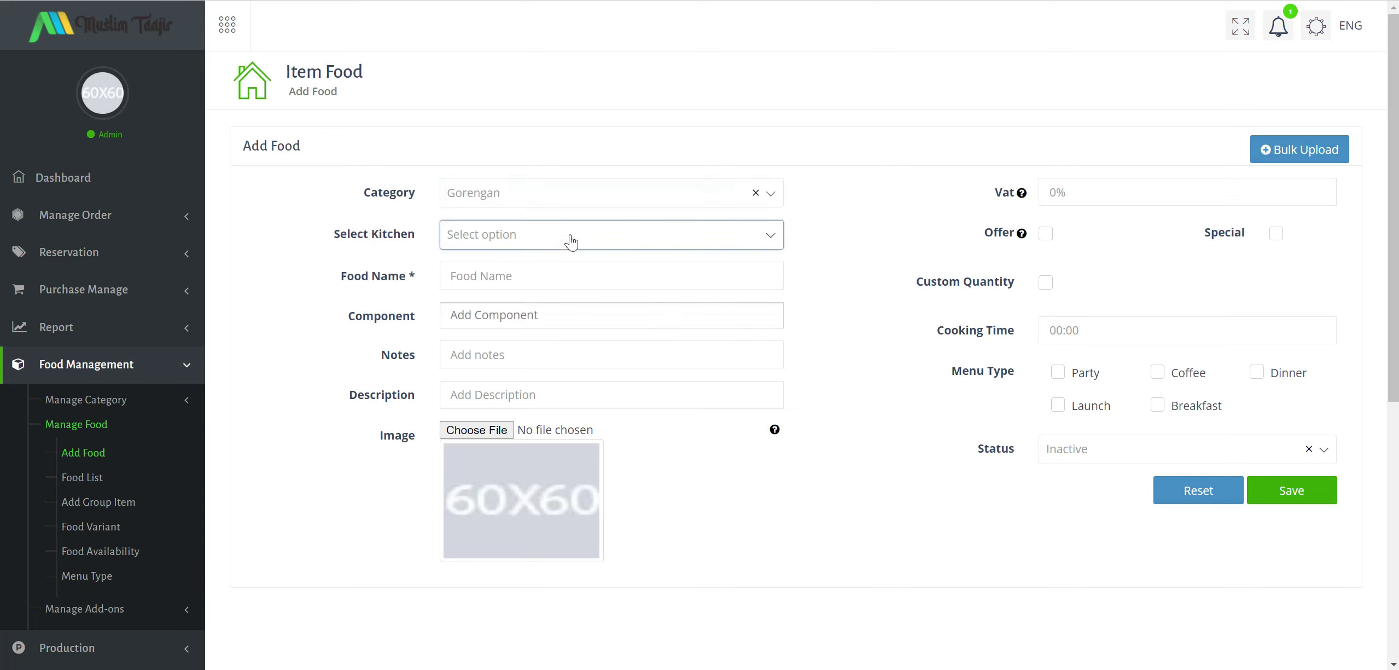
pyautogui.click(456, 237)
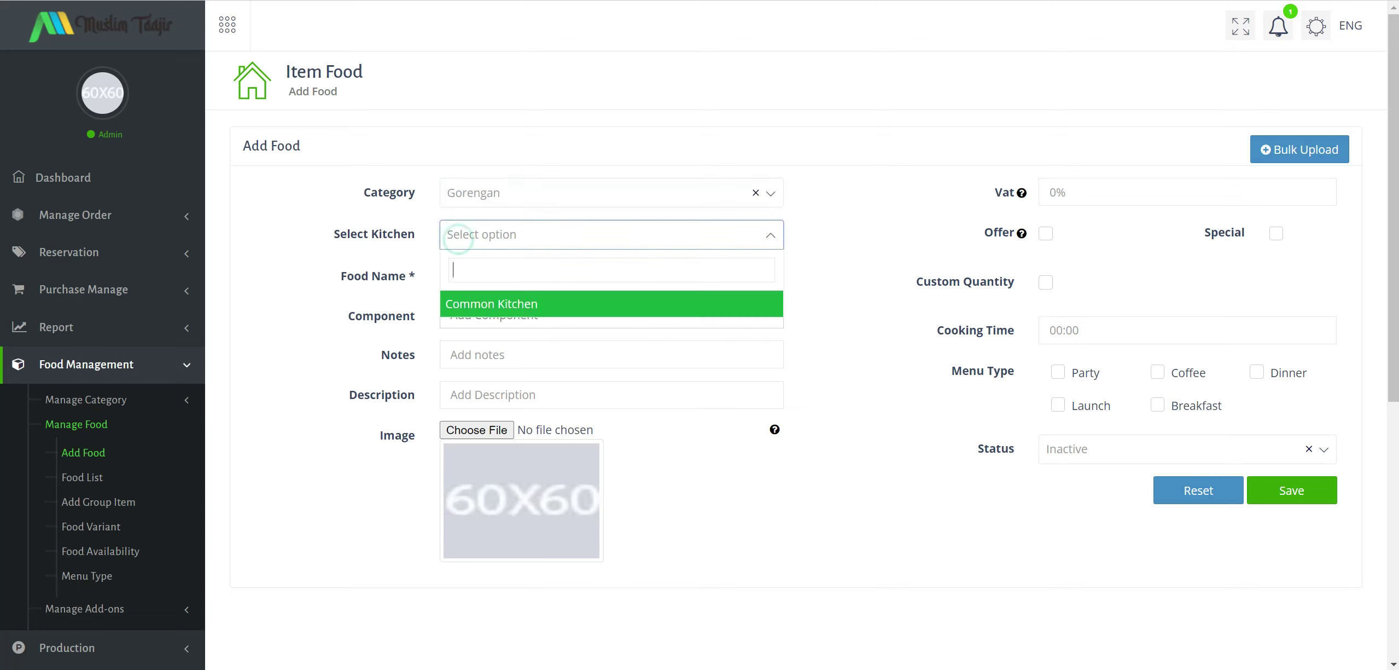
pyautogui.click(510, 309)
pyautogui.click(499, 275)
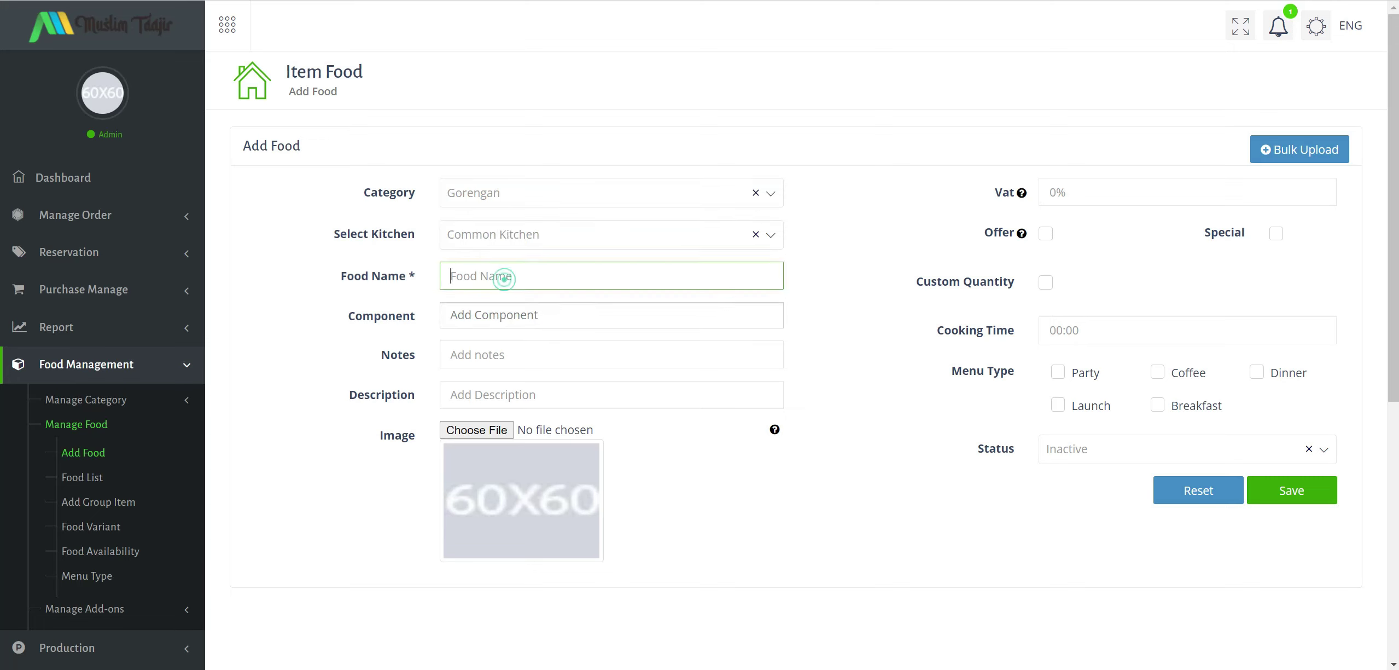
pyautogui.write('Tahu Isi')
# Add the components Tahu, wortel and bawang.
pyautogui.click(496, 317)
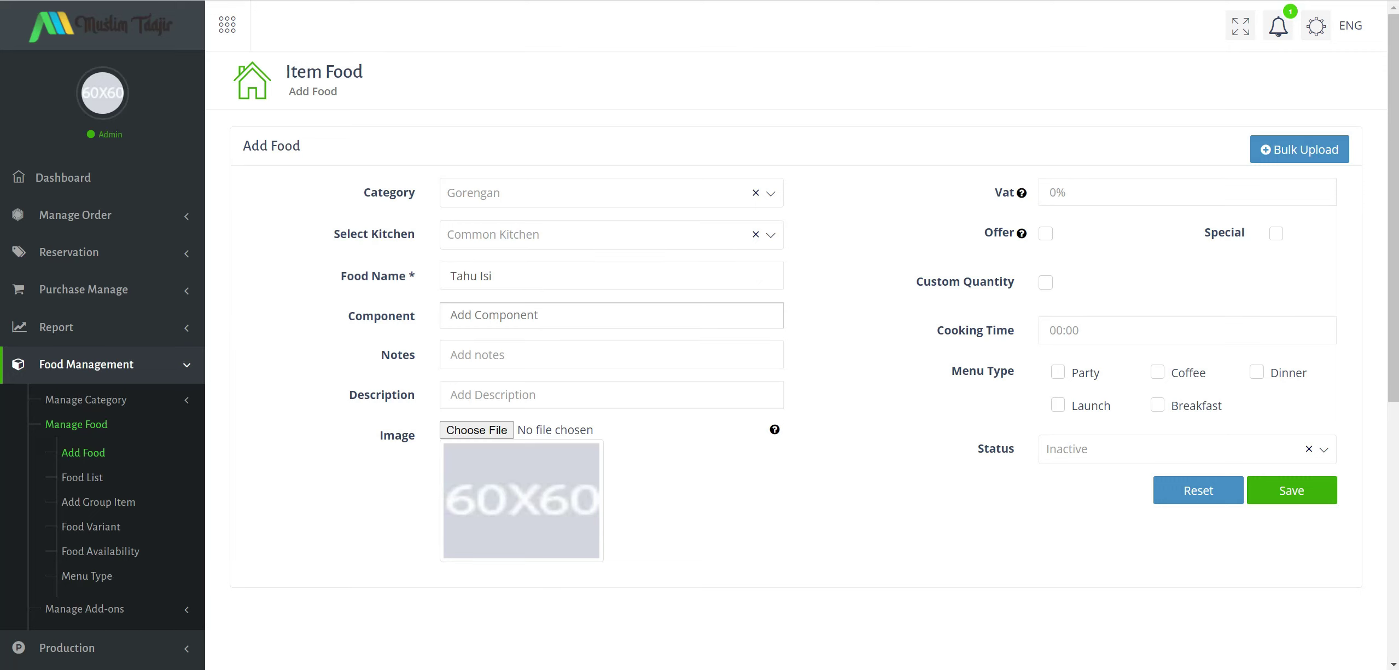
pyautogui.write('Tahu')
pyautogui.press('Return')
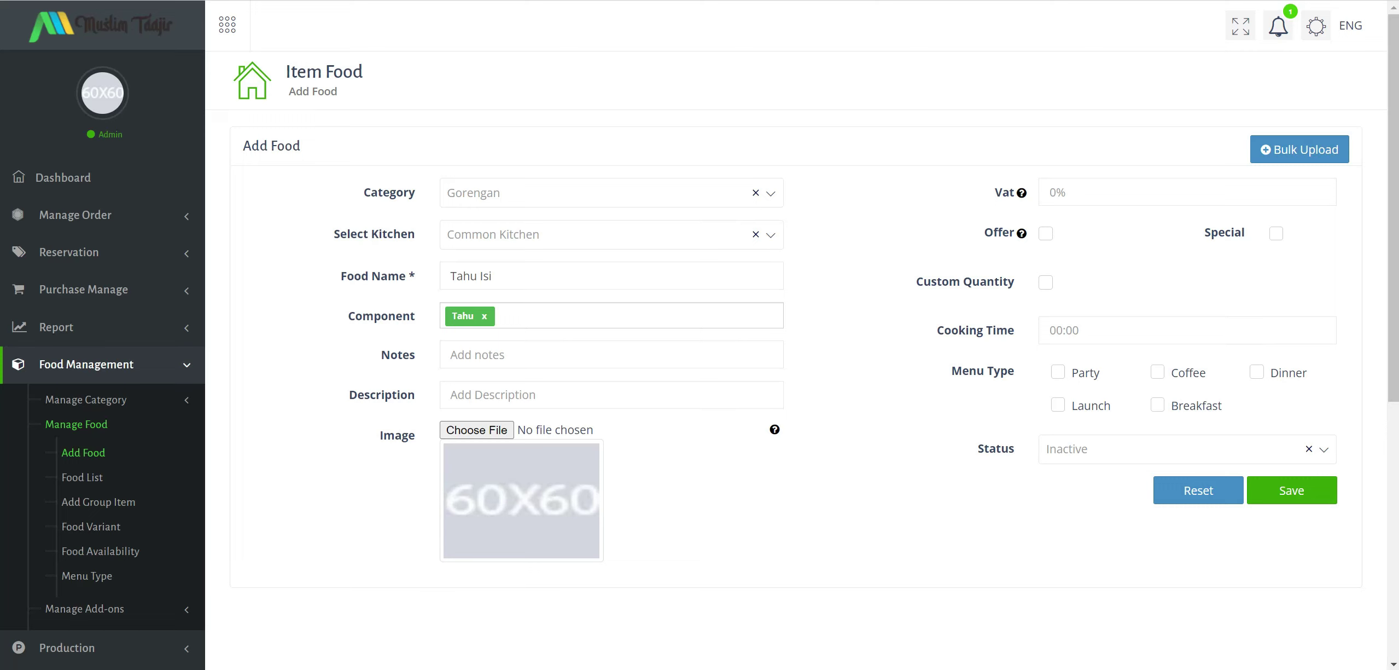
pyautogui.write('wortel')
pyautogui.press('Return')
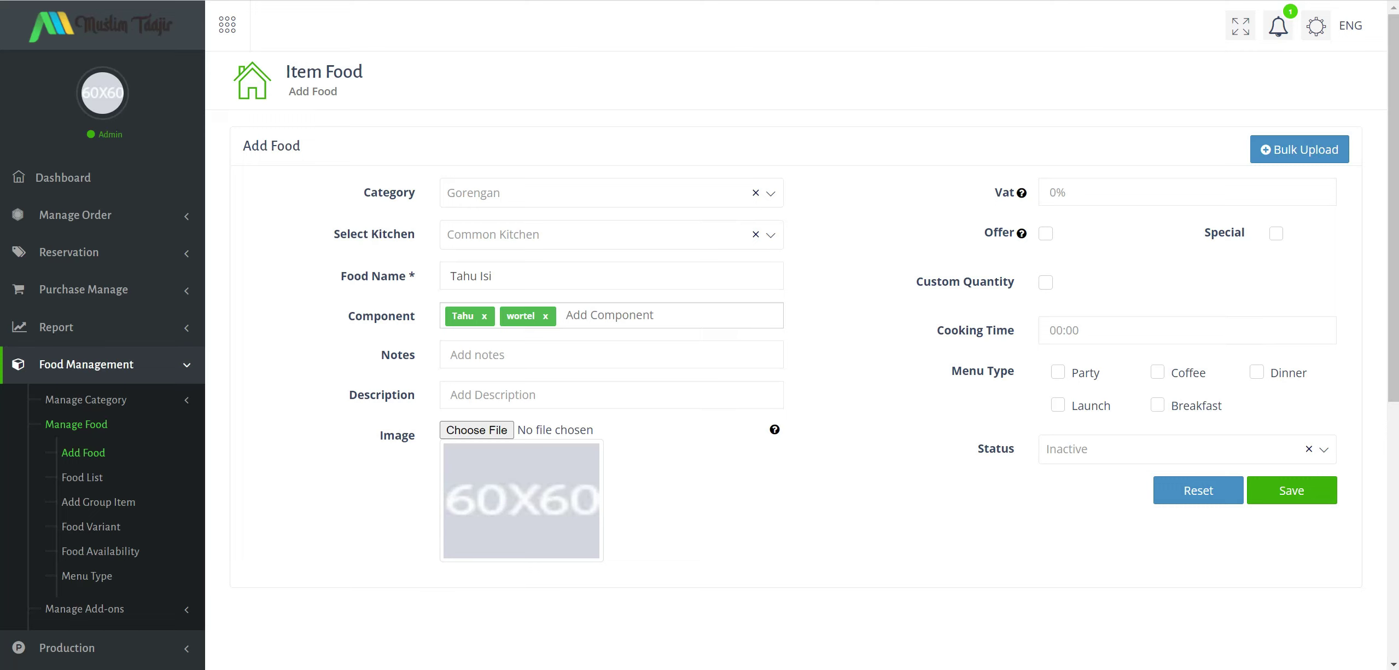
pyautogui.write('bawang')
pyautogui.press('Return')
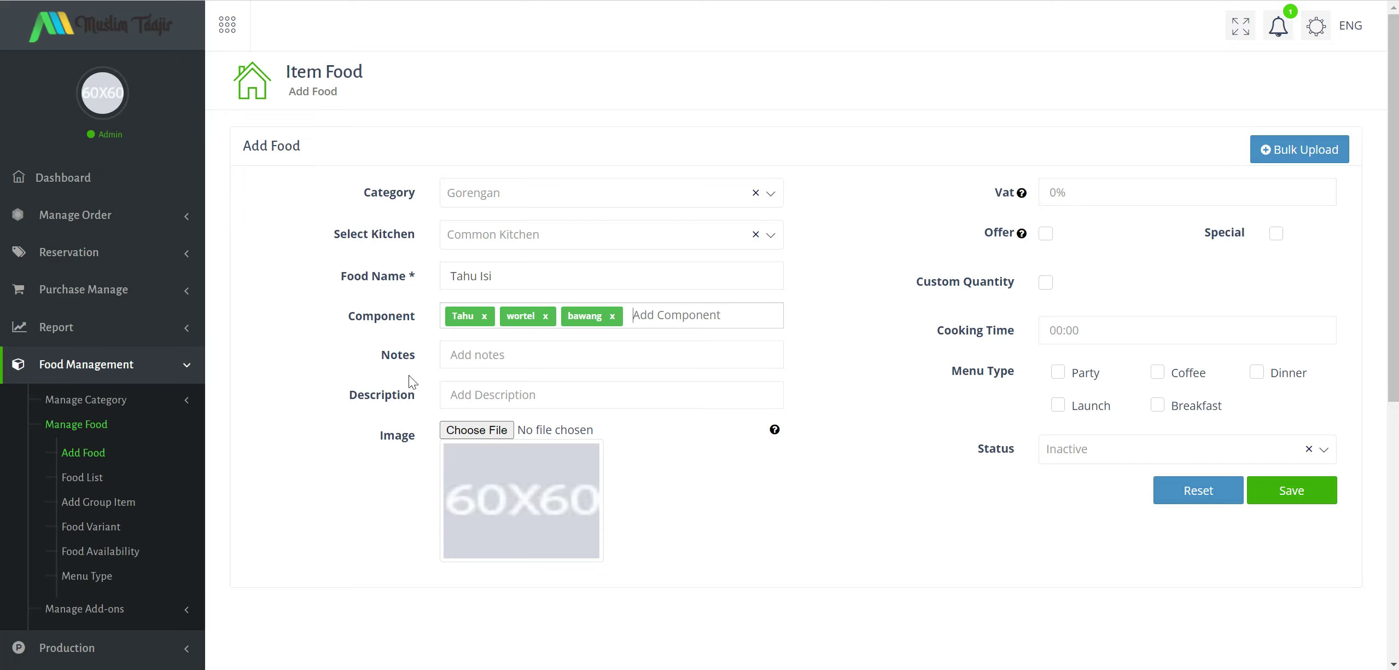
# Add notes 'Perbiji', description 'Dengan Rasa yang istimewa', and pick the gorengan image.
pyautogui.press('Tab')
pyautogui.write('Perb')
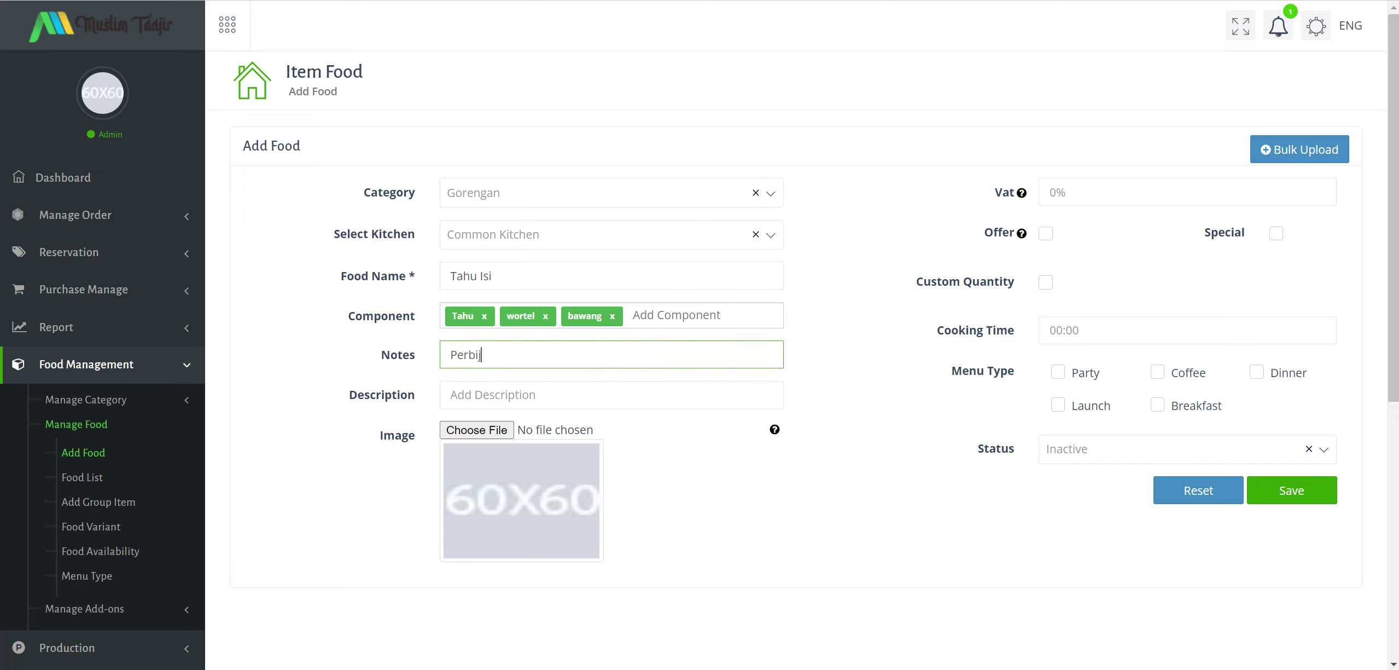
pyautogui.click(451, 395)
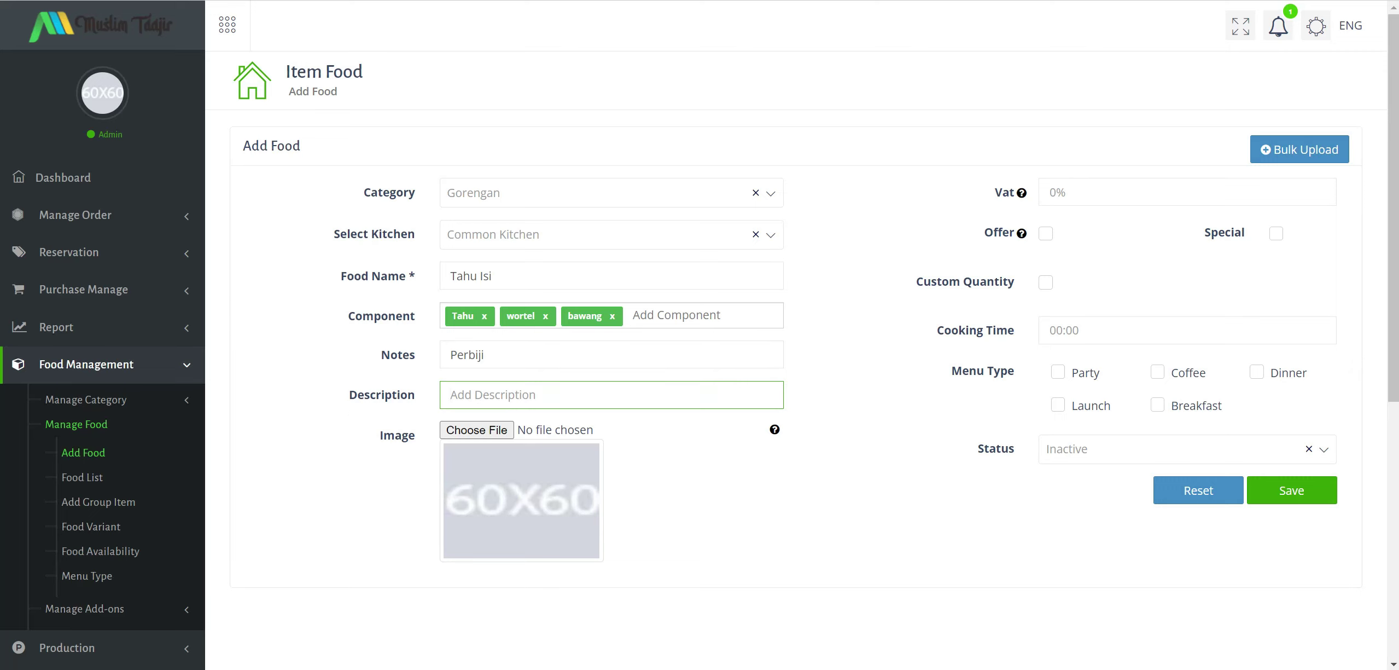
pyautogui.write('Dengan Rasa yang istimewa')
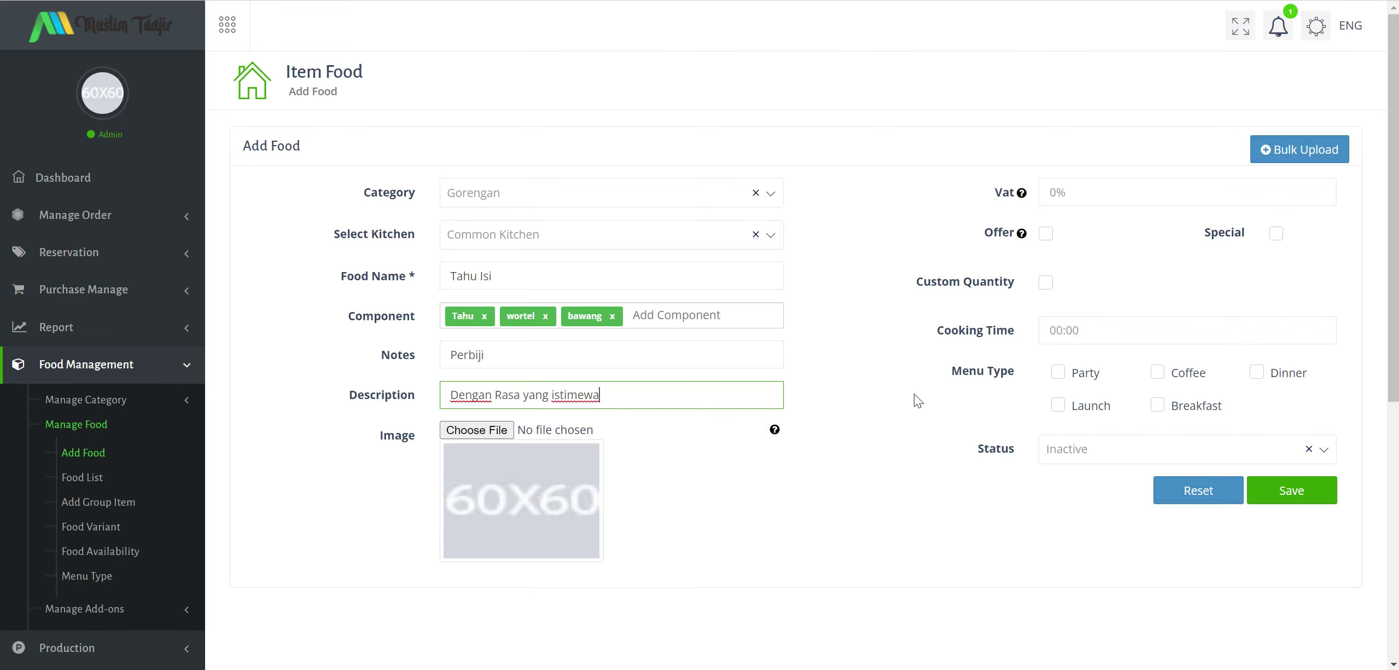
pyautogui.click(497, 433)
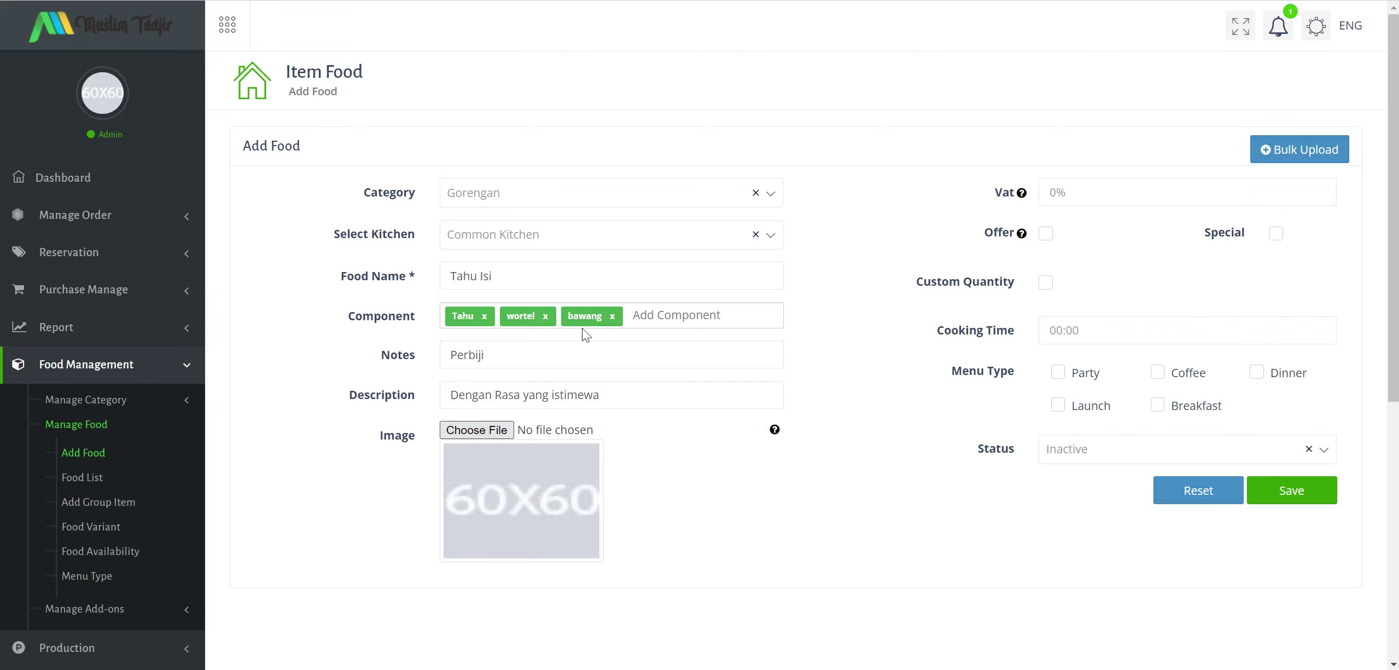
pyautogui.click(465, 58)
# Confirm the gorengan image, leave Offer unchecked and mark Tahu Isi as Special.
pyautogui.click(1210, 557)
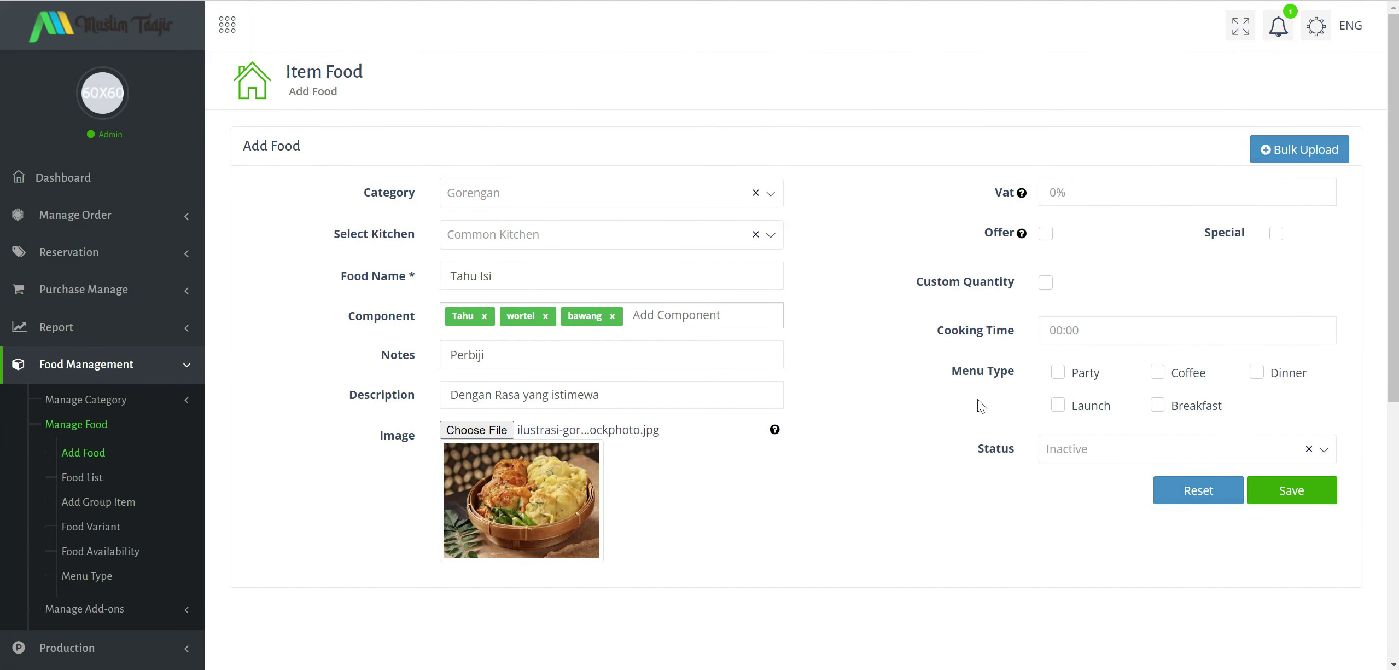
pyautogui.click(1276, 234)
pyautogui.click(1048, 235)
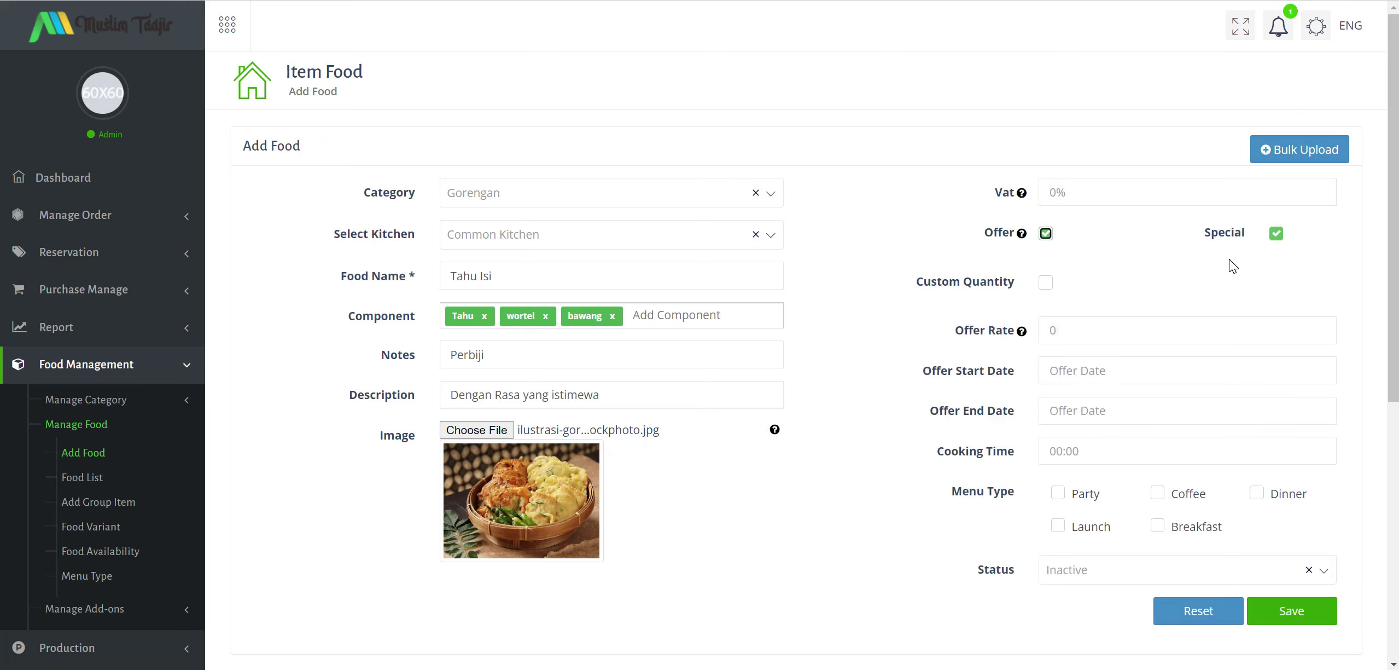
pyautogui.click(1048, 234)
pyautogui.click(1046, 234)
pyautogui.click(1047, 234)
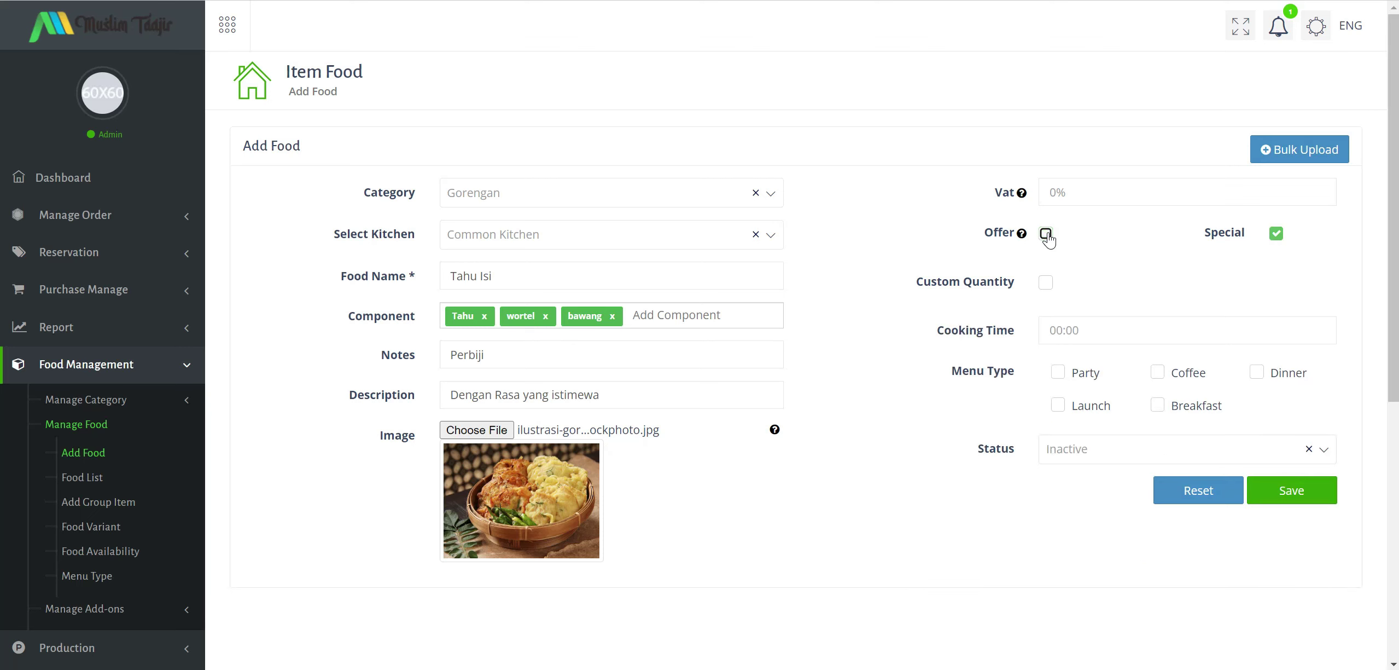
pyautogui.click(1046, 234)
pyautogui.click(1046, 234)
pyautogui.click(1047, 234)
pyautogui.click(1047, 235)
pyautogui.click(1046, 236)
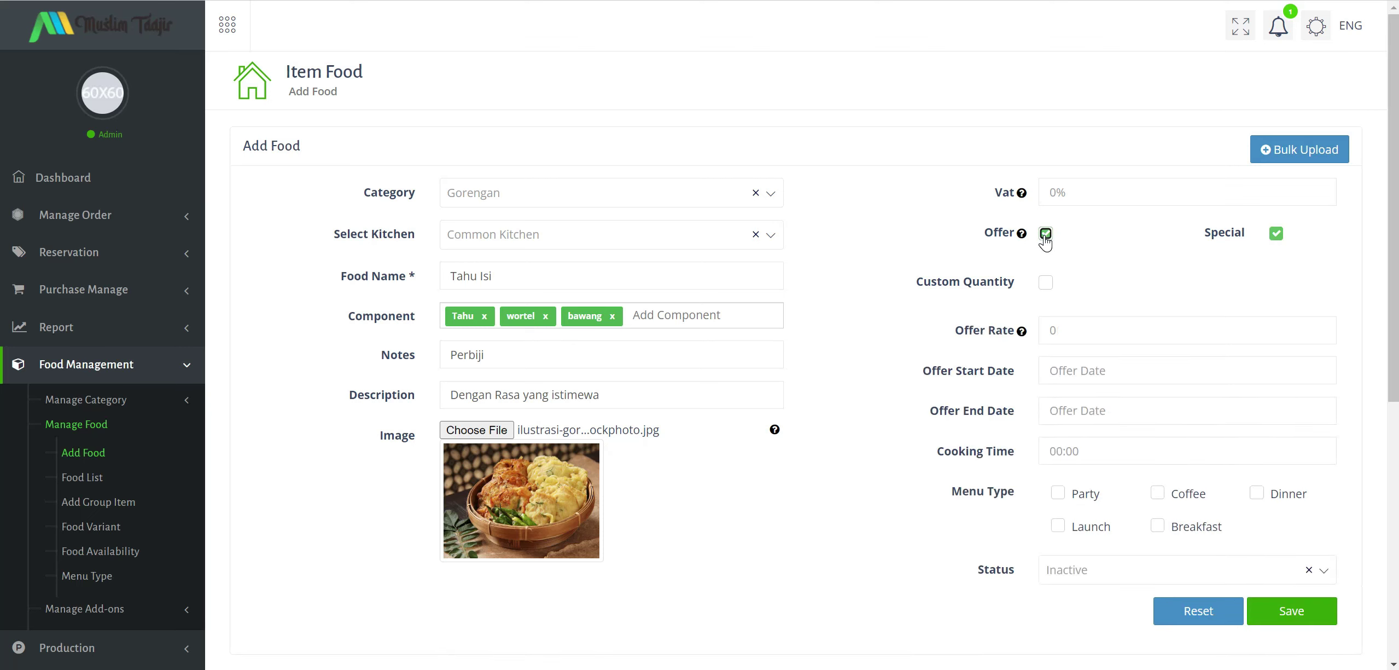
pyautogui.click(1045, 235)
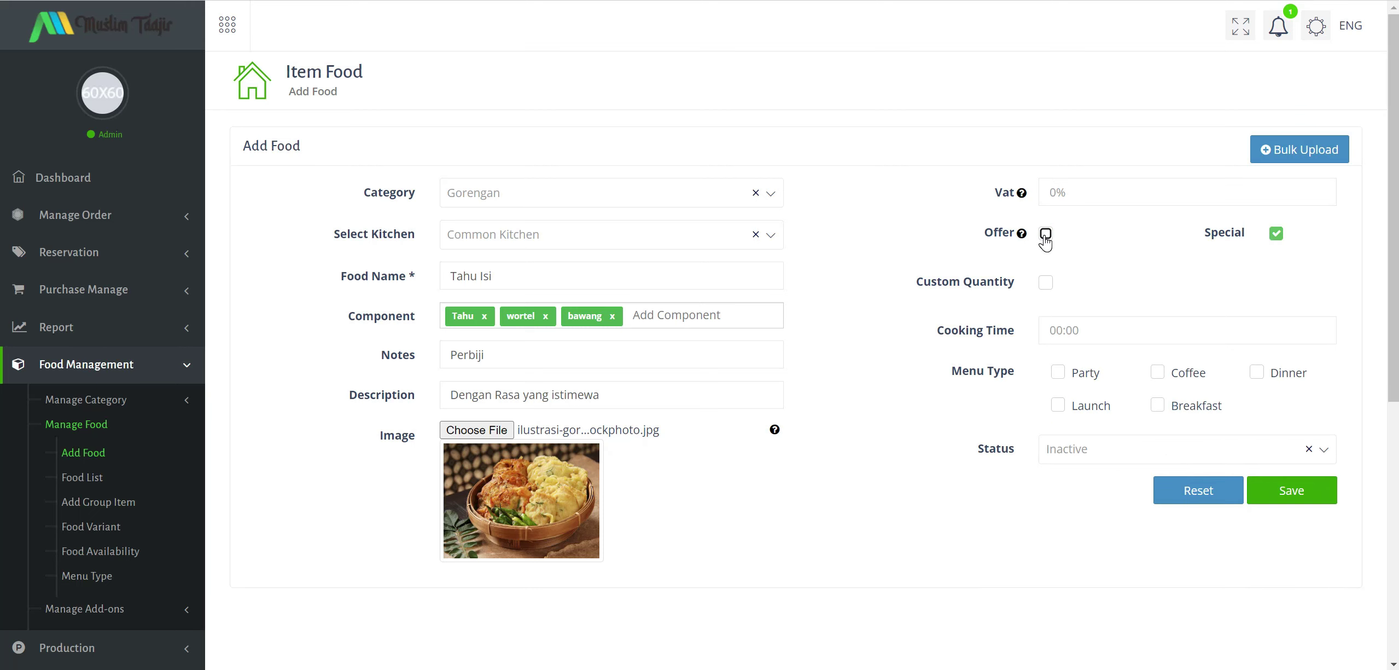
pyautogui.click(1045, 235)
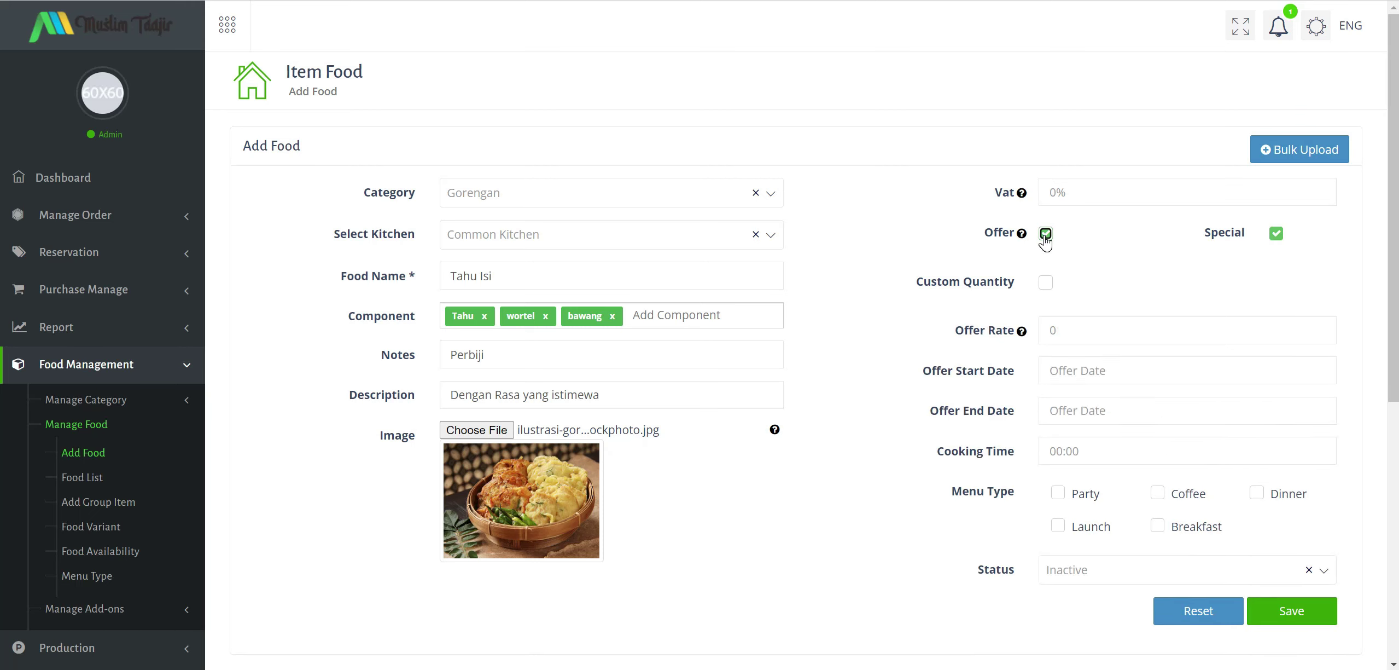
pyautogui.click(1045, 234)
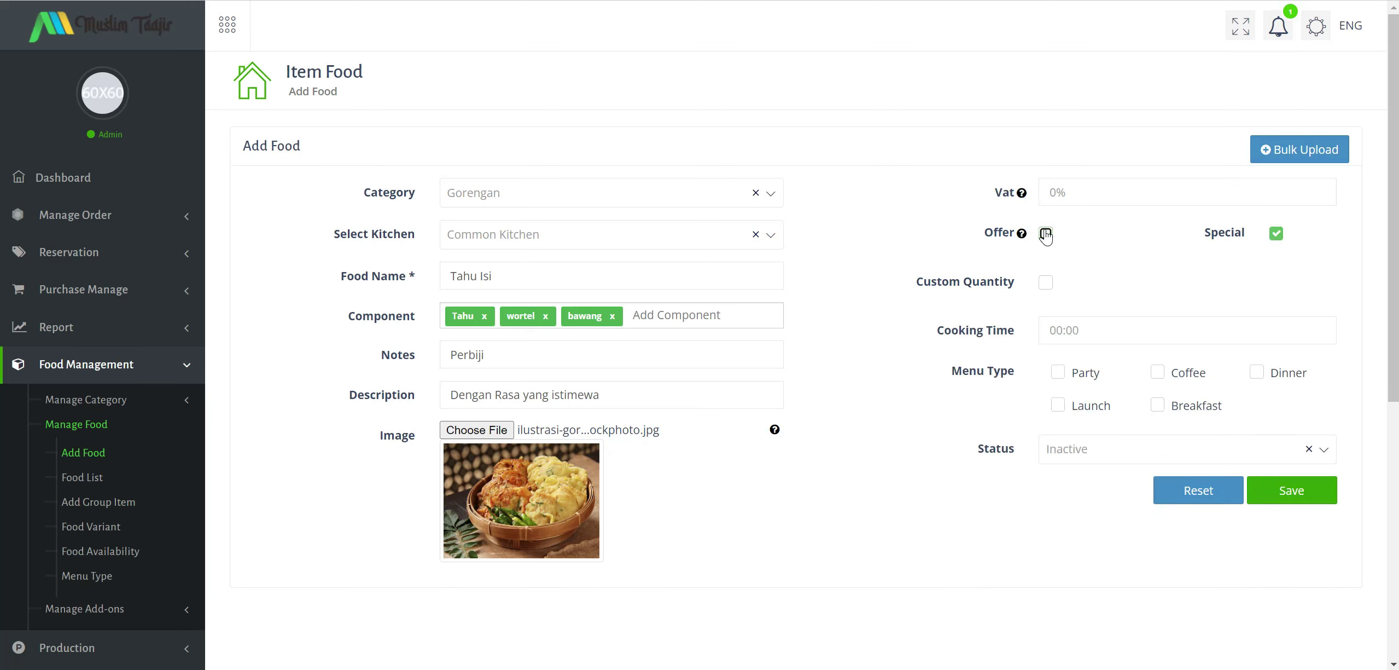
pyautogui.click(1277, 235)
pyautogui.click(1045, 282)
pyautogui.click(1045, 283)
# Set the cooking time to 00:05.
pyautogui.click(1050, 330)
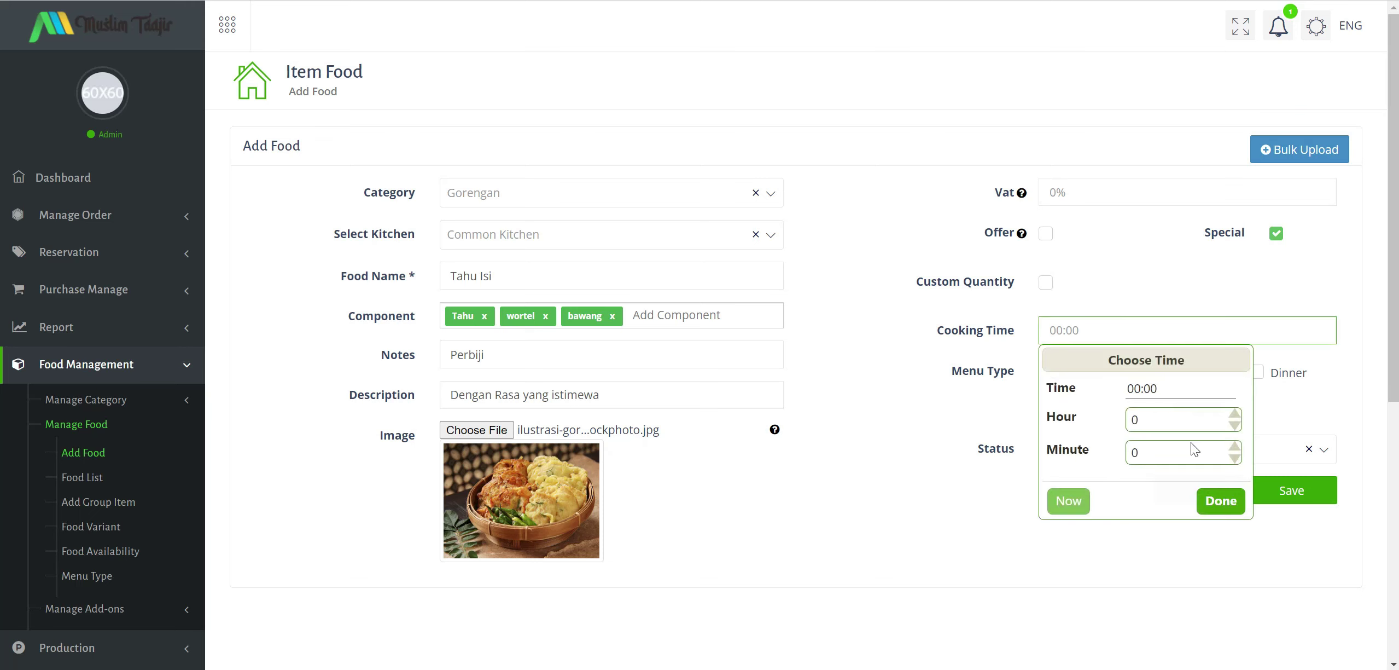
pyautogui.click(1235, 444)
pyautogui.click(1235, 444)
pyautogui.click(1235, 444)
pyautogui.click(1235, 444)
pyautogui.click(1235, 444)
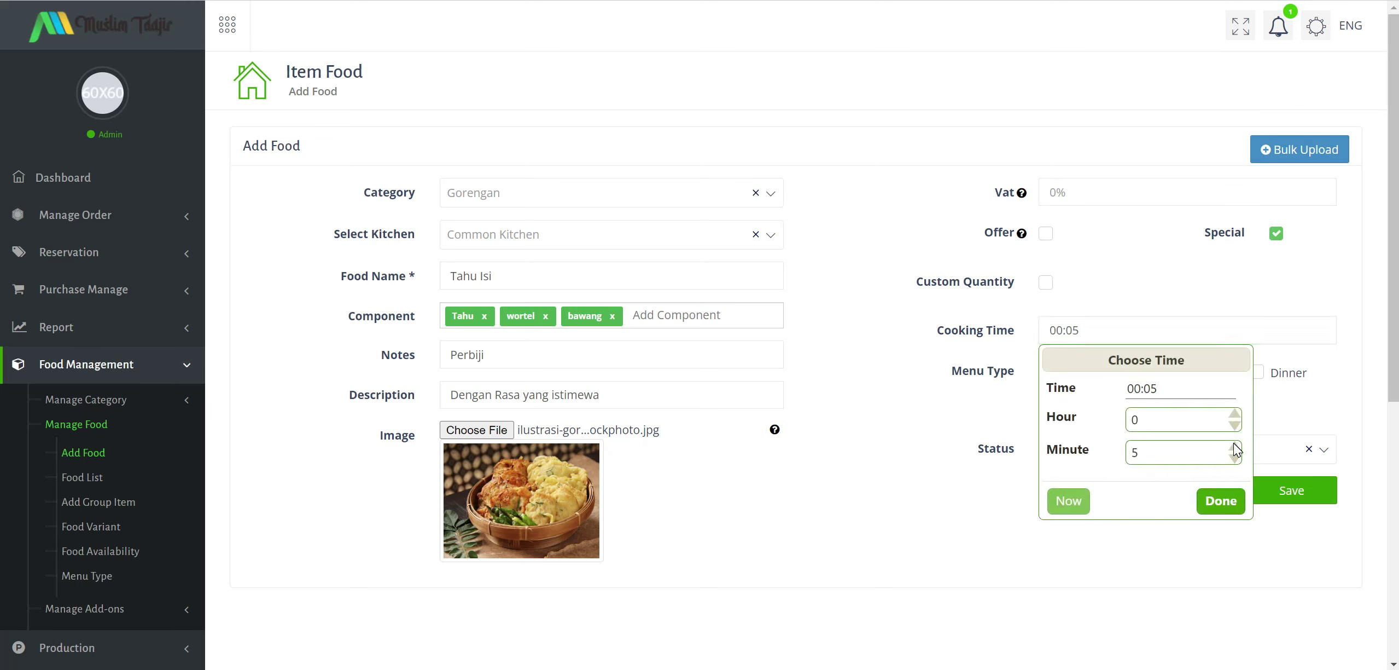
pyautogui.click(1221, 503)
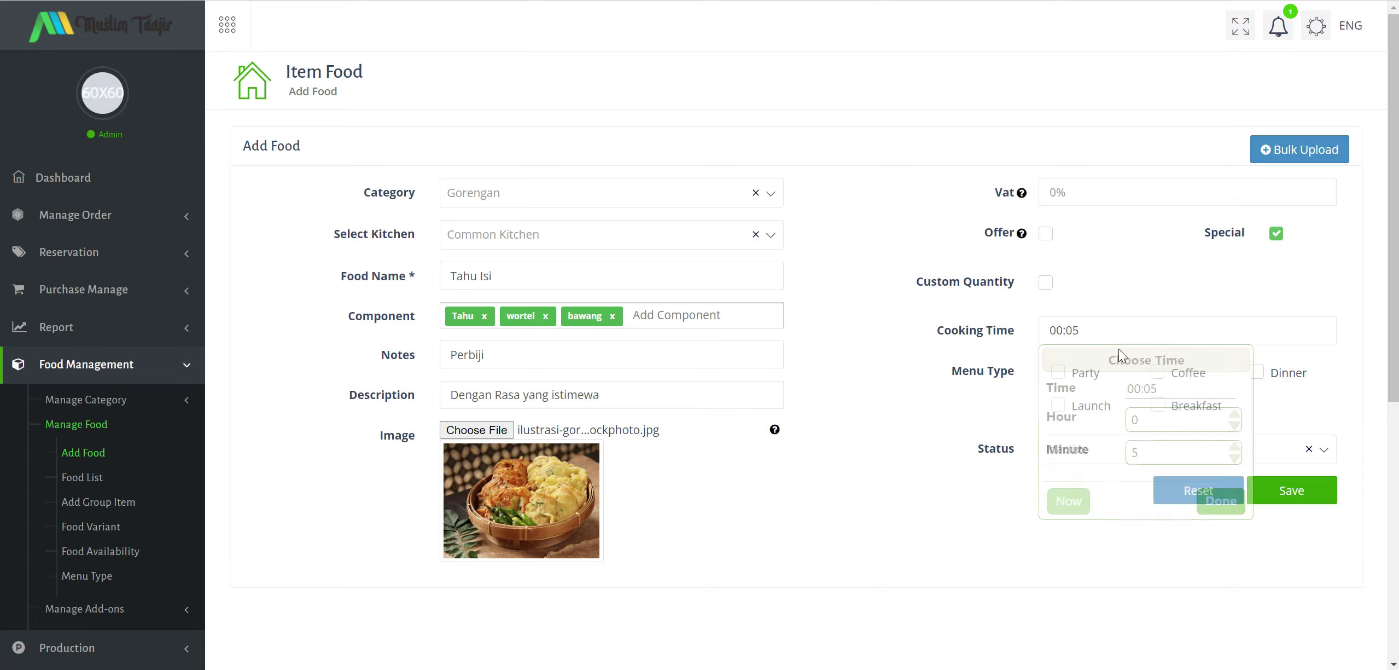
# Tick the Breakfast, Coffee, Party and Dinner menu types for Tahu Isi.
pyautogui.scroll(-3, 899, 341)
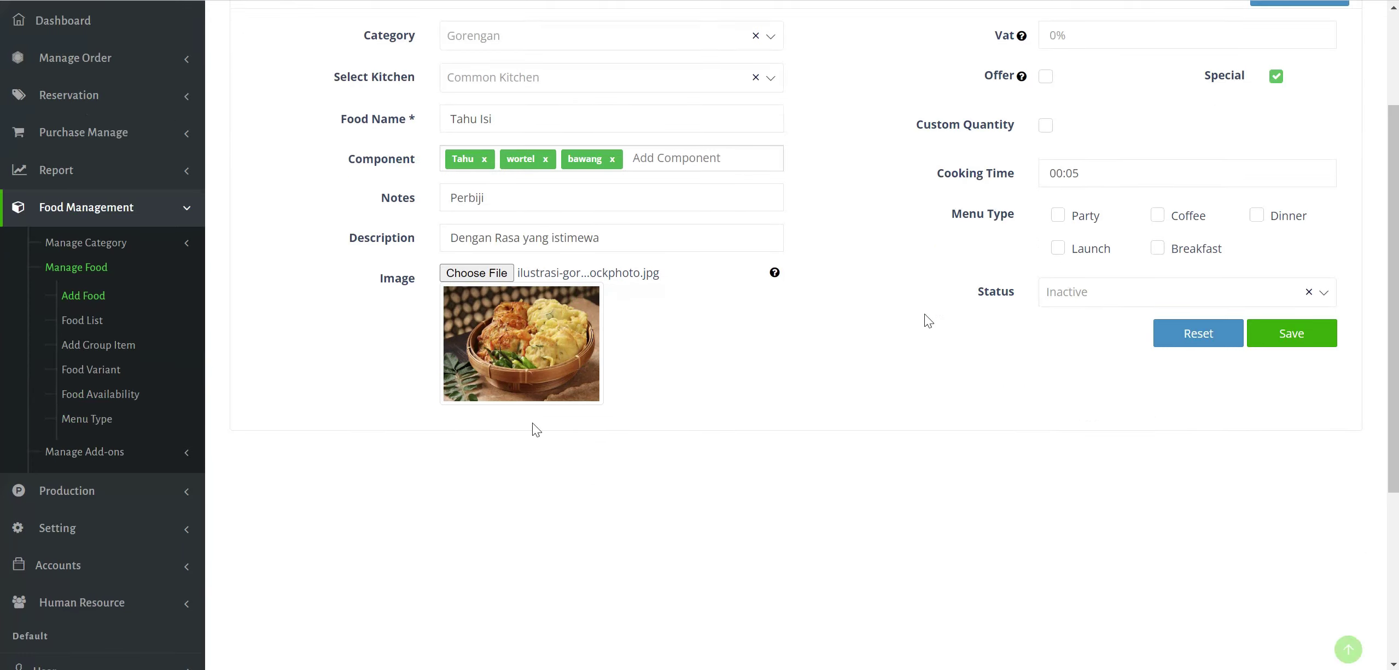
pyautogui.scroll(1, 1058, 345)
pyautogui.click(1158, 322)
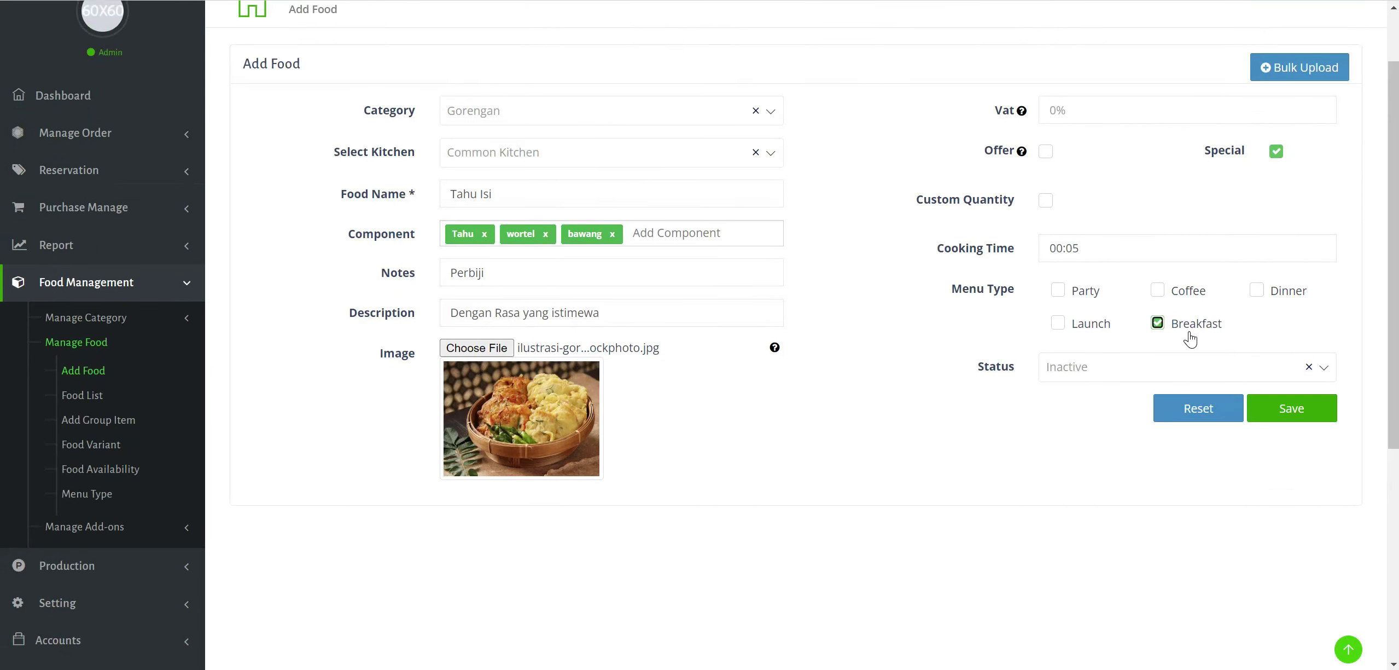
pyautogui.click(1278, 338)
pyautogui.click(1158, 290)
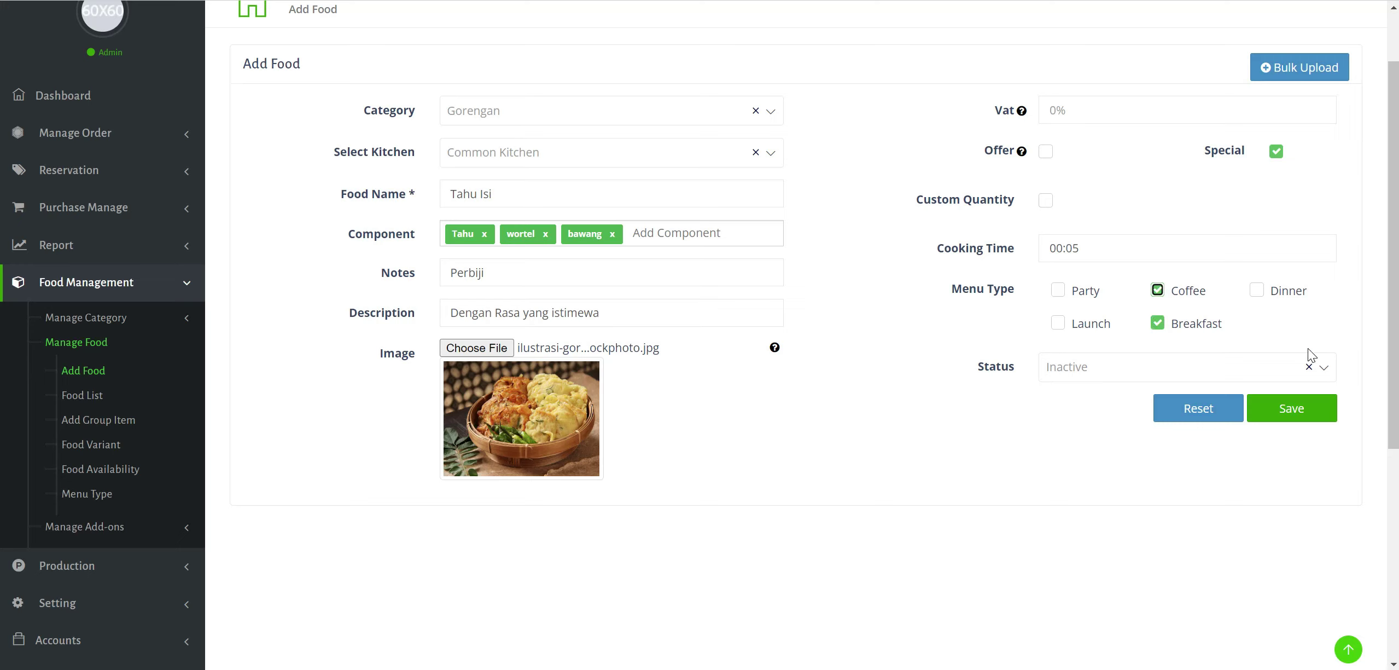
pyautogui.click(1058, 290)
pyautogui.click(1257, 290)
# Set the status to Active and save the Tahu Isi food.
pyautogui.click(1078, 371)
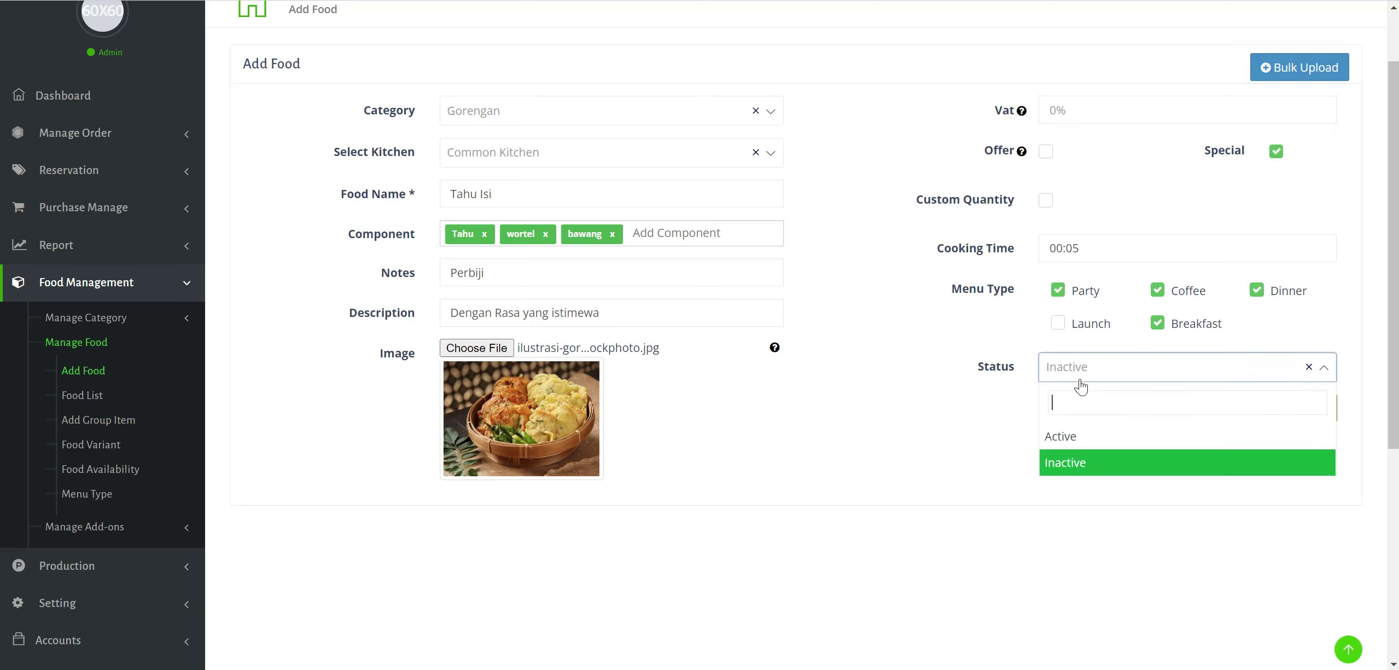
pyautogui.click(1081, 438)
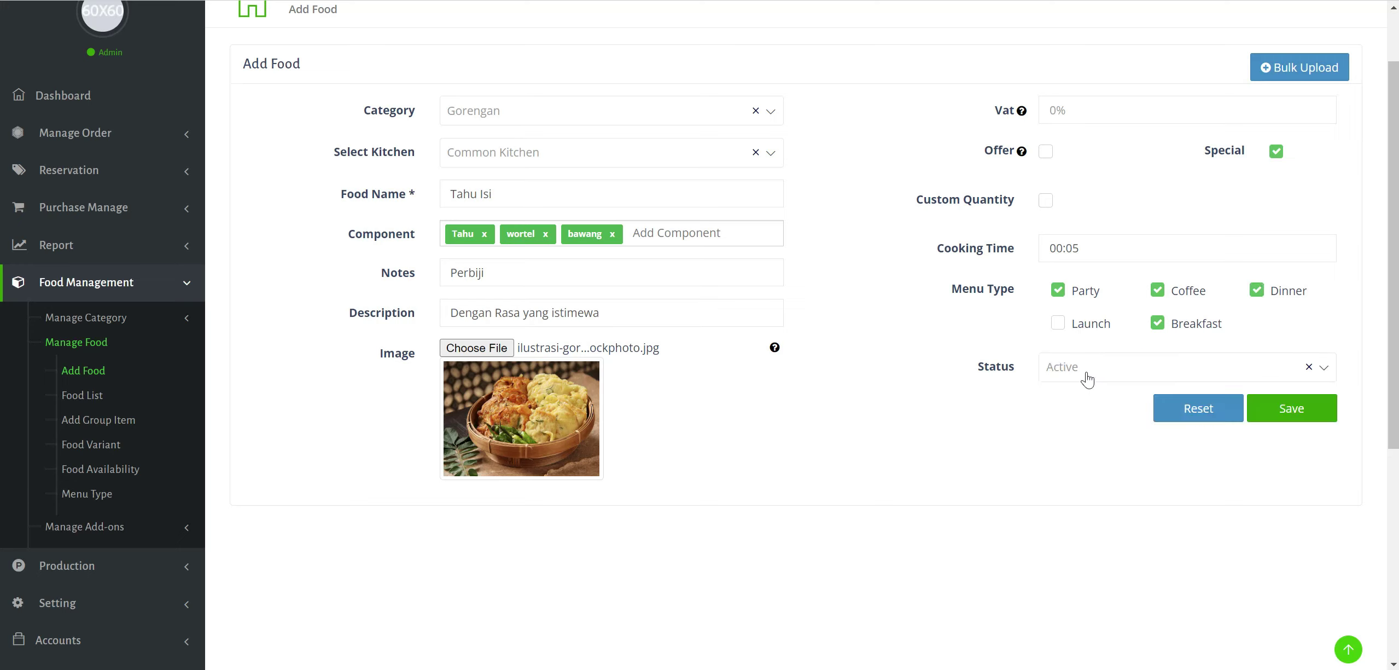
pyautogui.click(1277, 420)
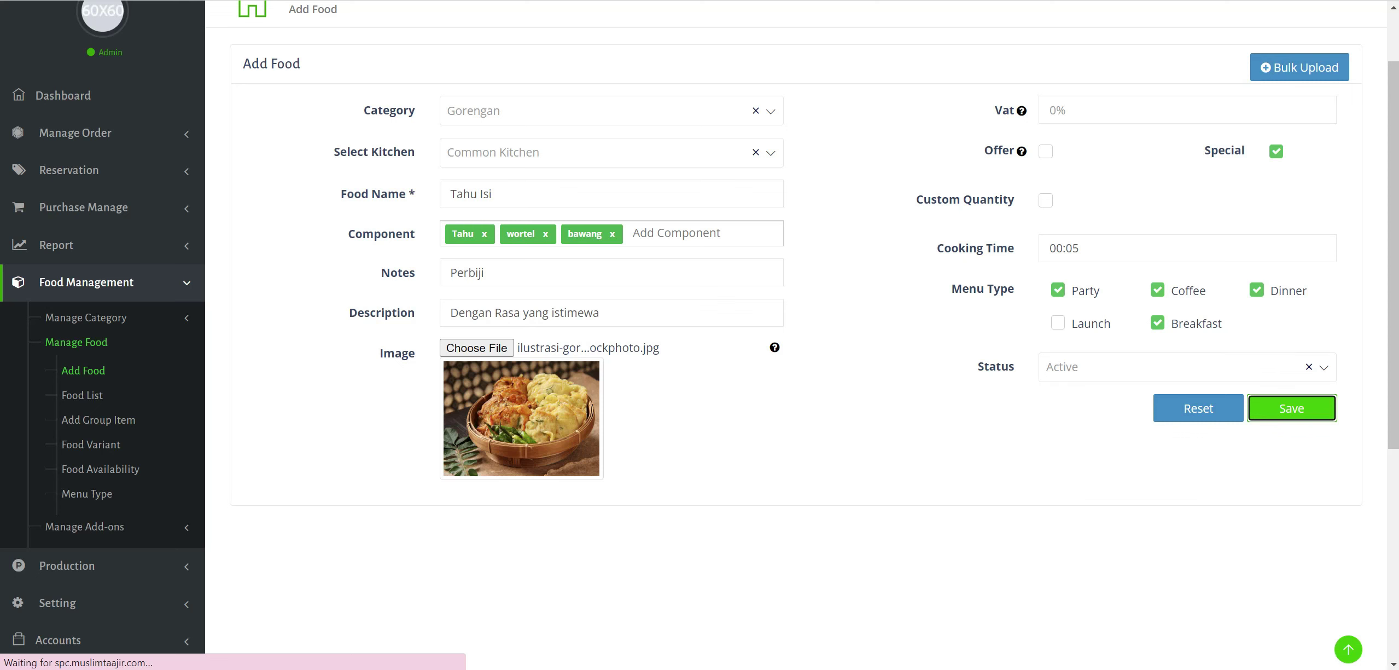
pyautogui.click(1343, 1)
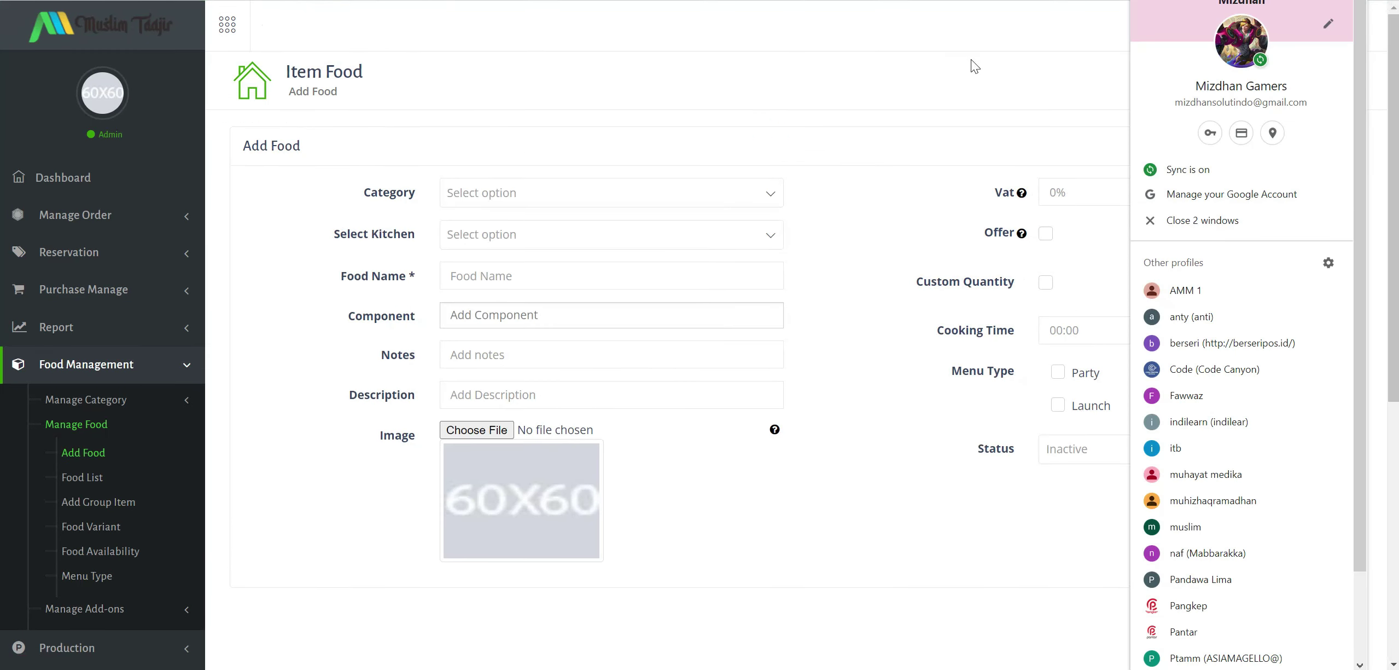
# Load the restaurant site in a new Incognito window and scroll to Tasty Menu Today.
pyautogui.click(980, 26)
pyautogui.click(1387, 1)
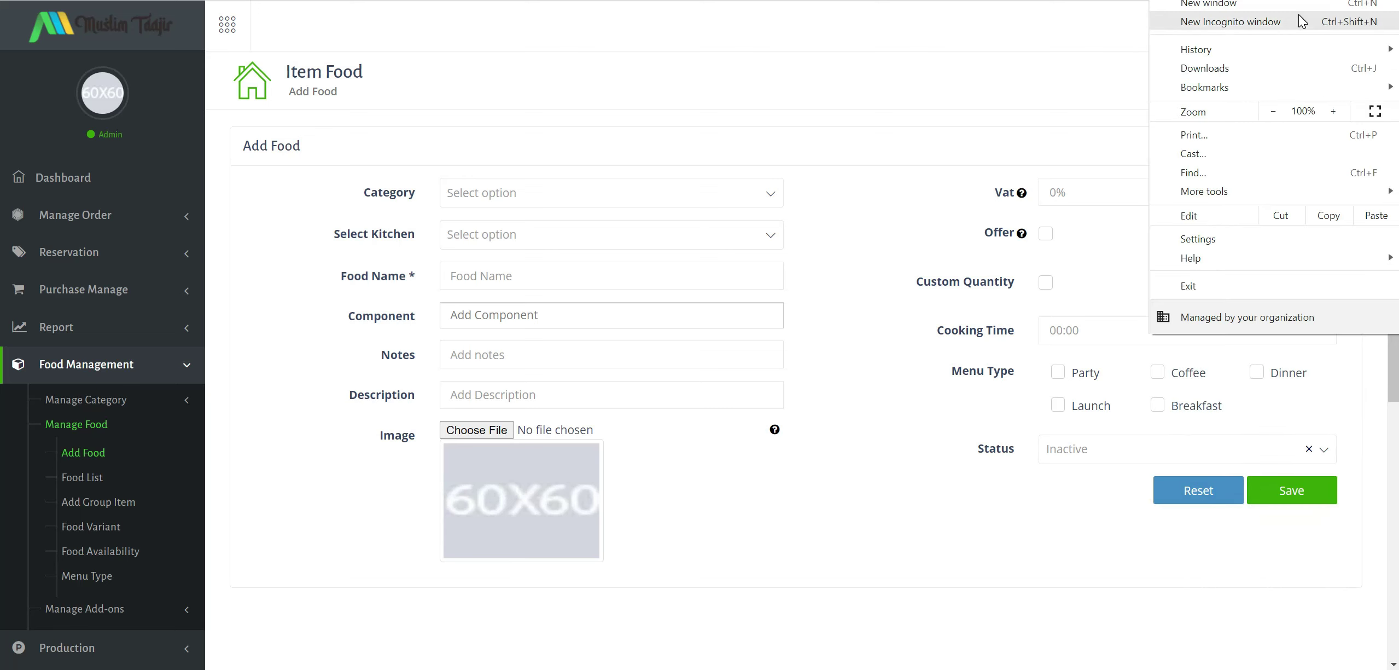
pyautogui.click(1230, 22)
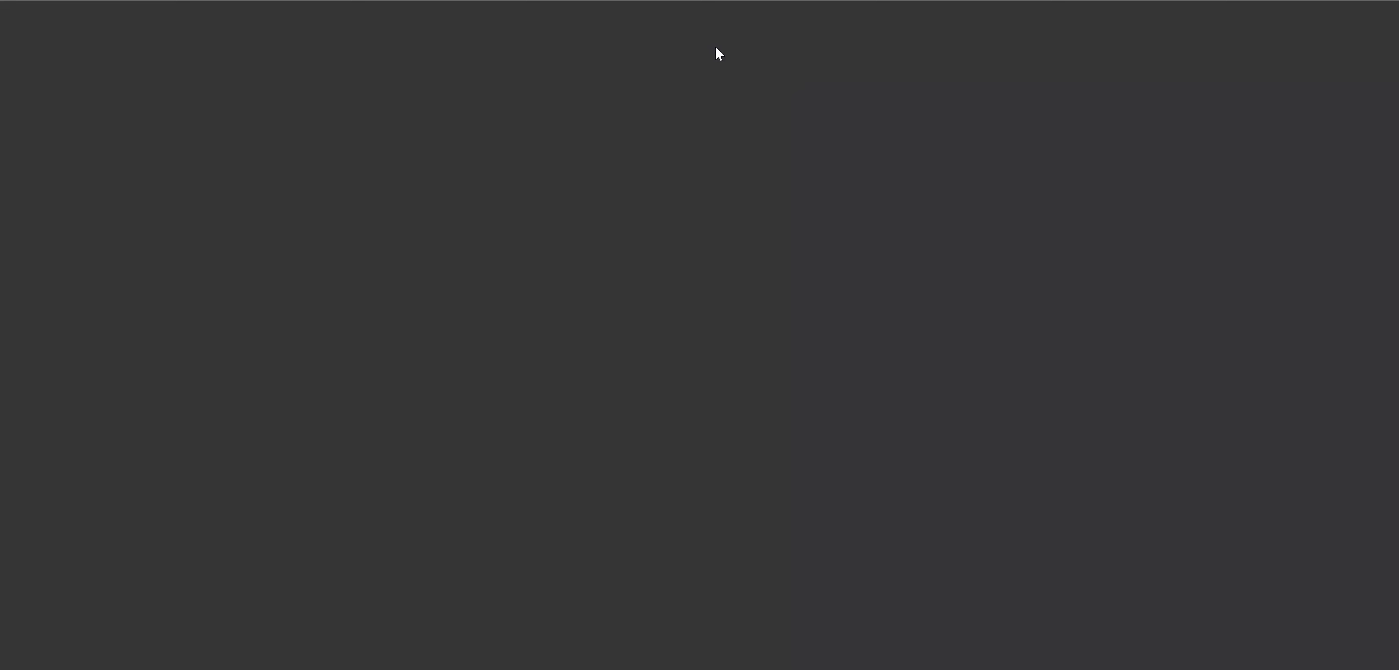
pyautogui.write('sp')
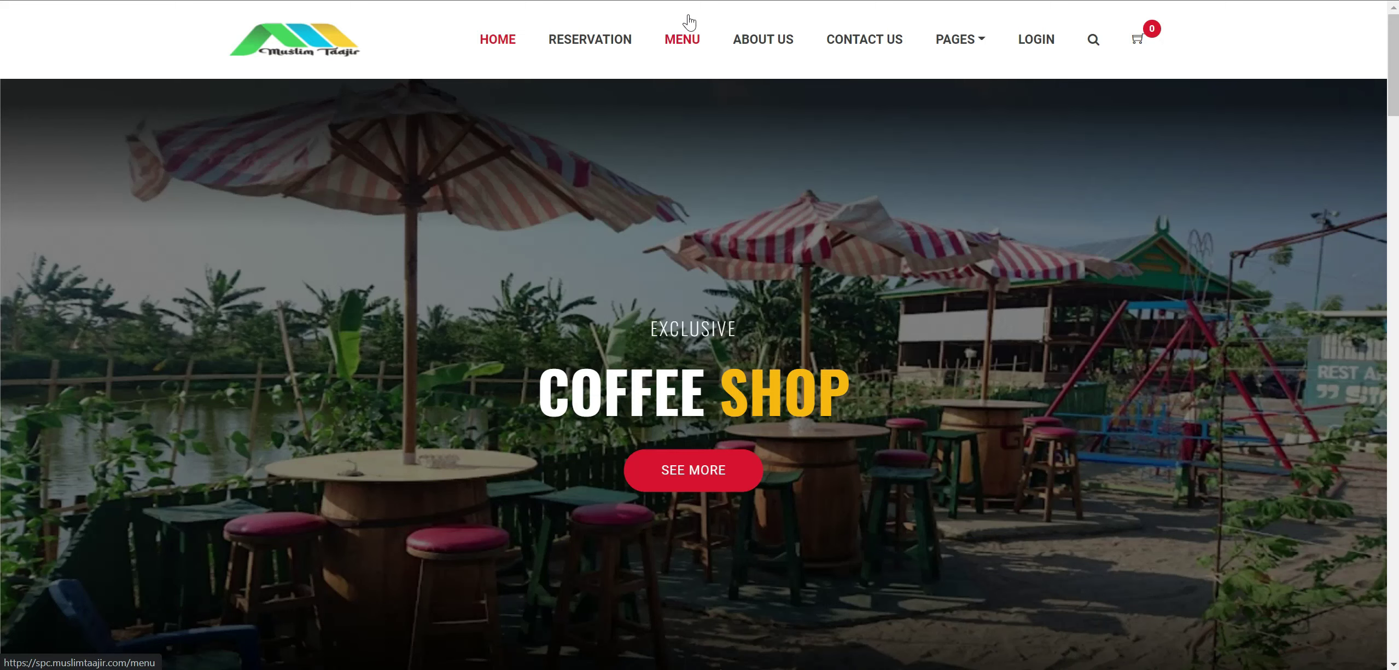
pyautogui.scroll(-7, 692, 282)
pyautogui.scroll(-13, 689, 283)
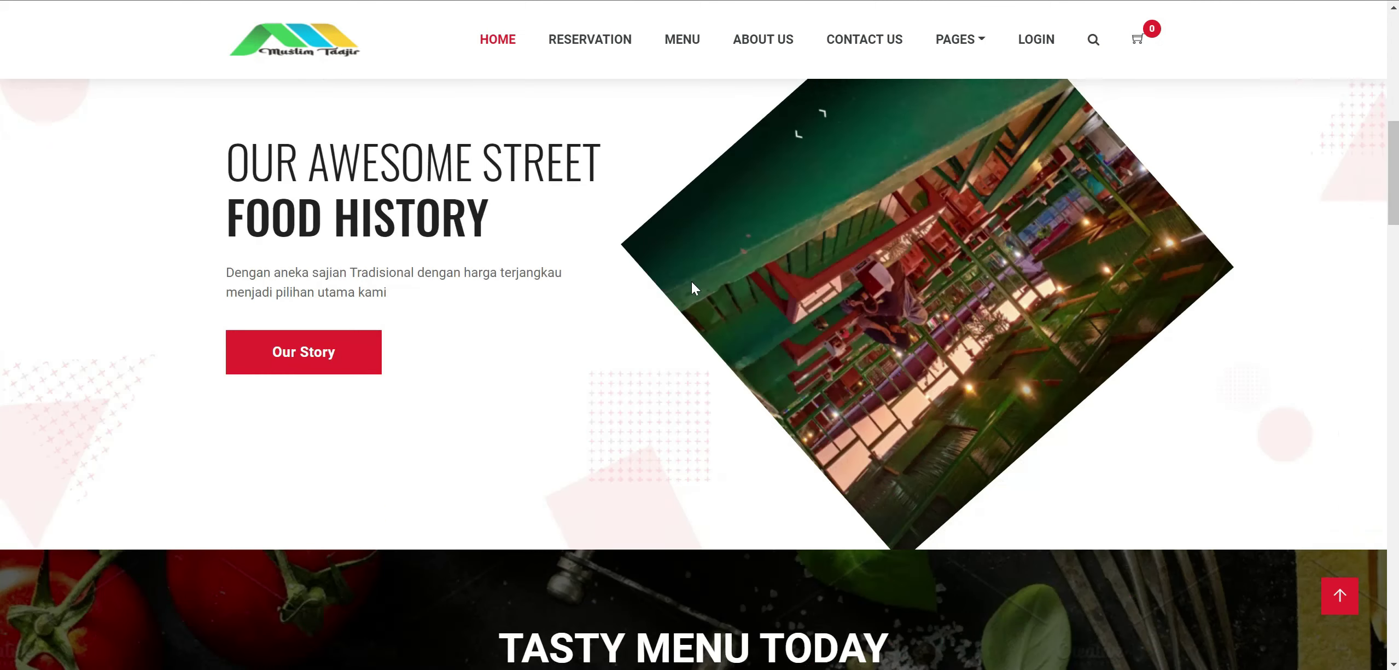
pyautogui.scroll(2, 651, 418)
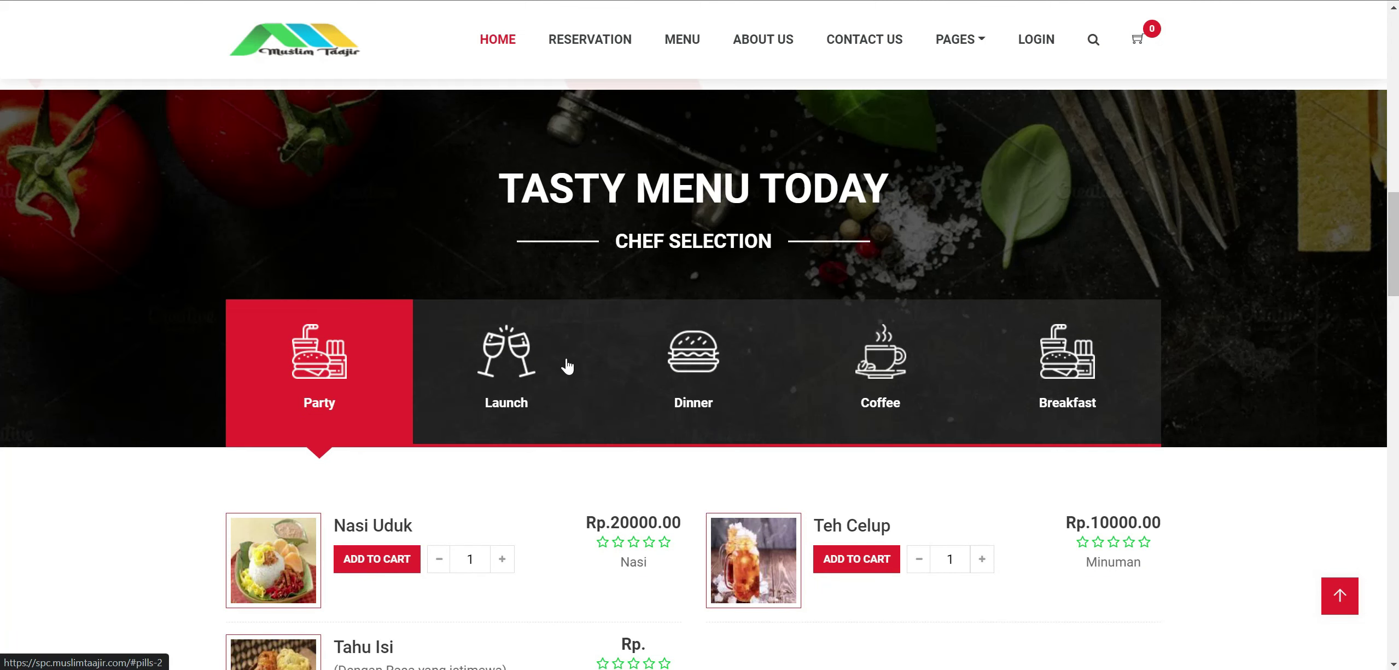
pyautogui.scroll(-3, 566, 366)
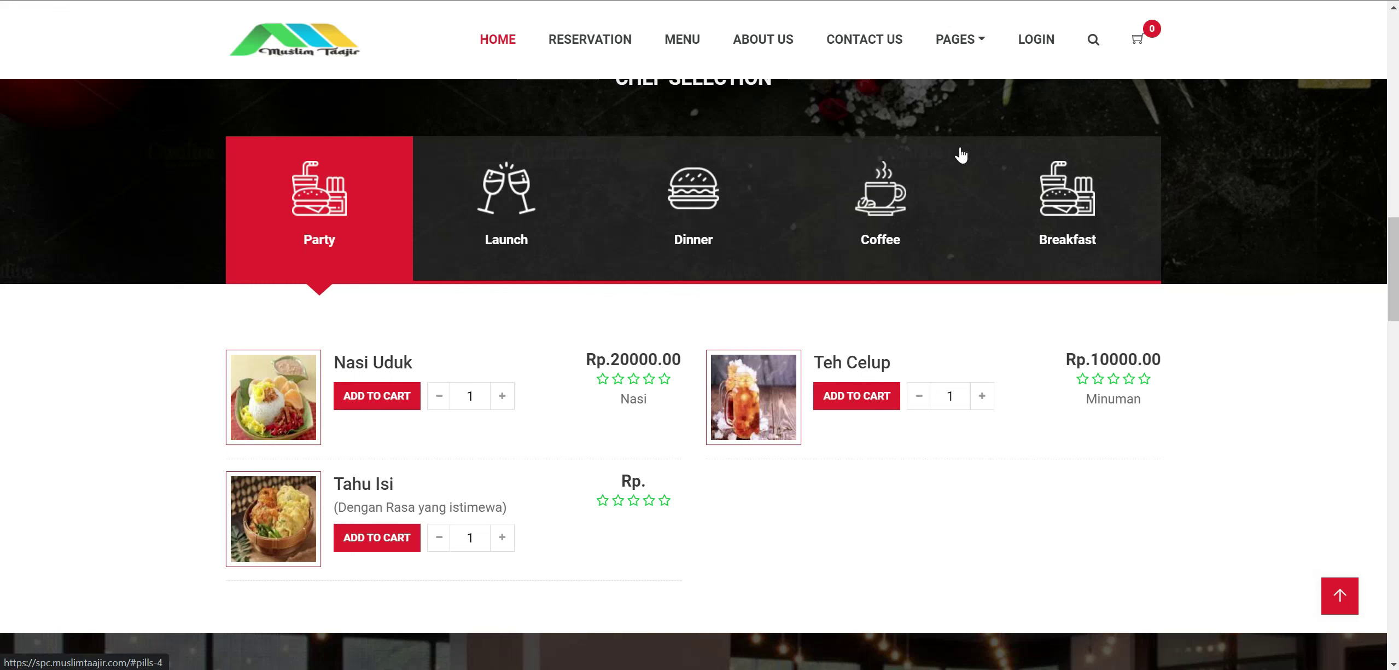
# Check Tahu Isi across the Launch, Dinner, Coffee and Breakfast tabs and view its detail page.
pyautogui.click(518, 209)
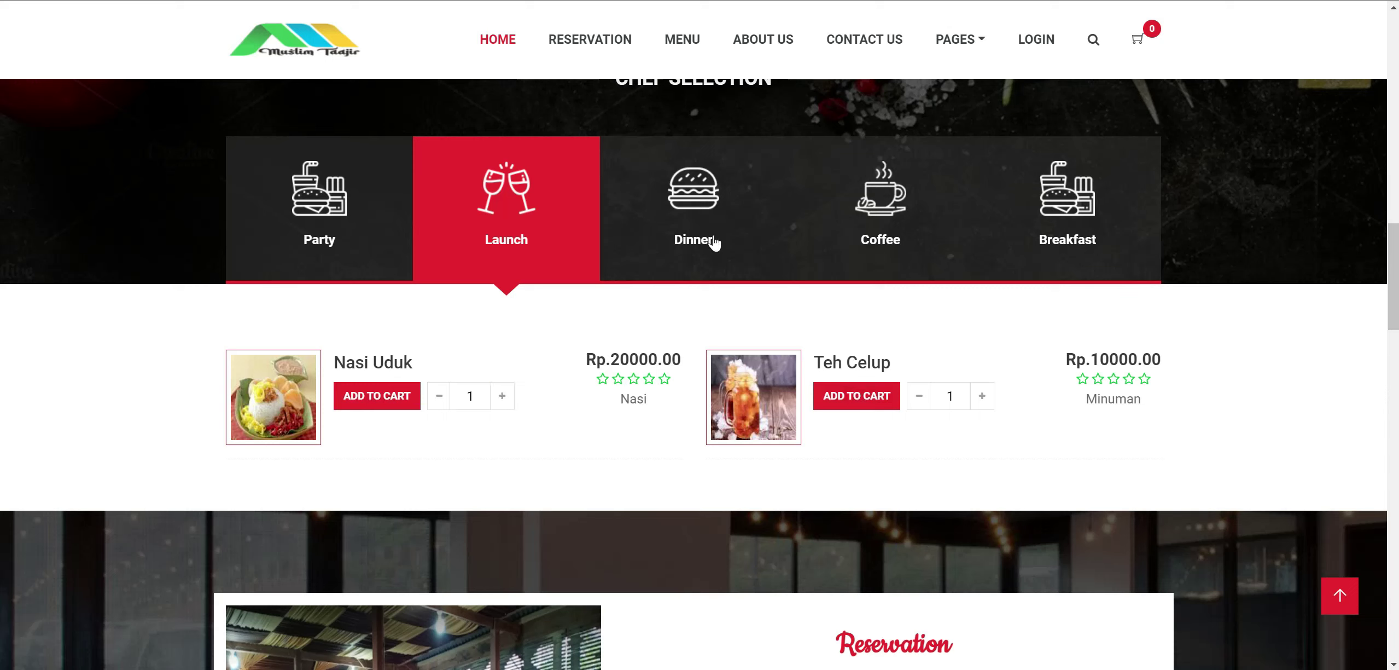
pyautogui.click(699, 219)
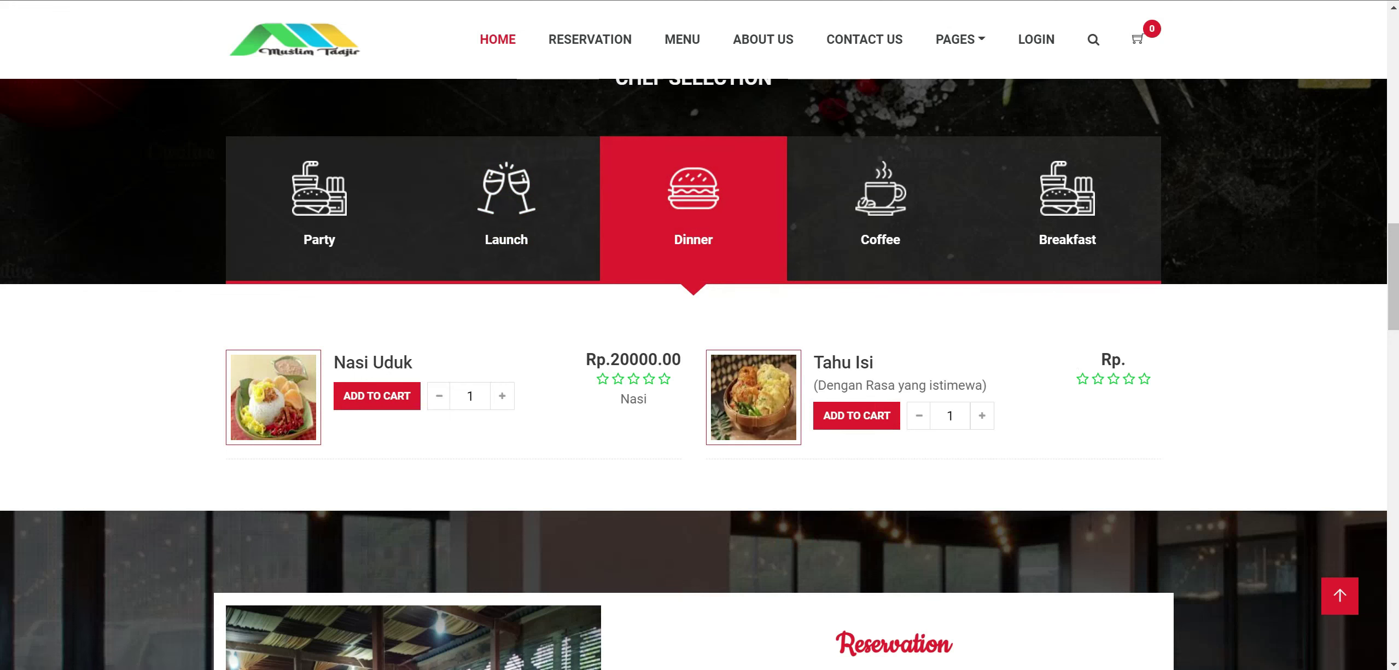
pyautogui.click(866, 227)
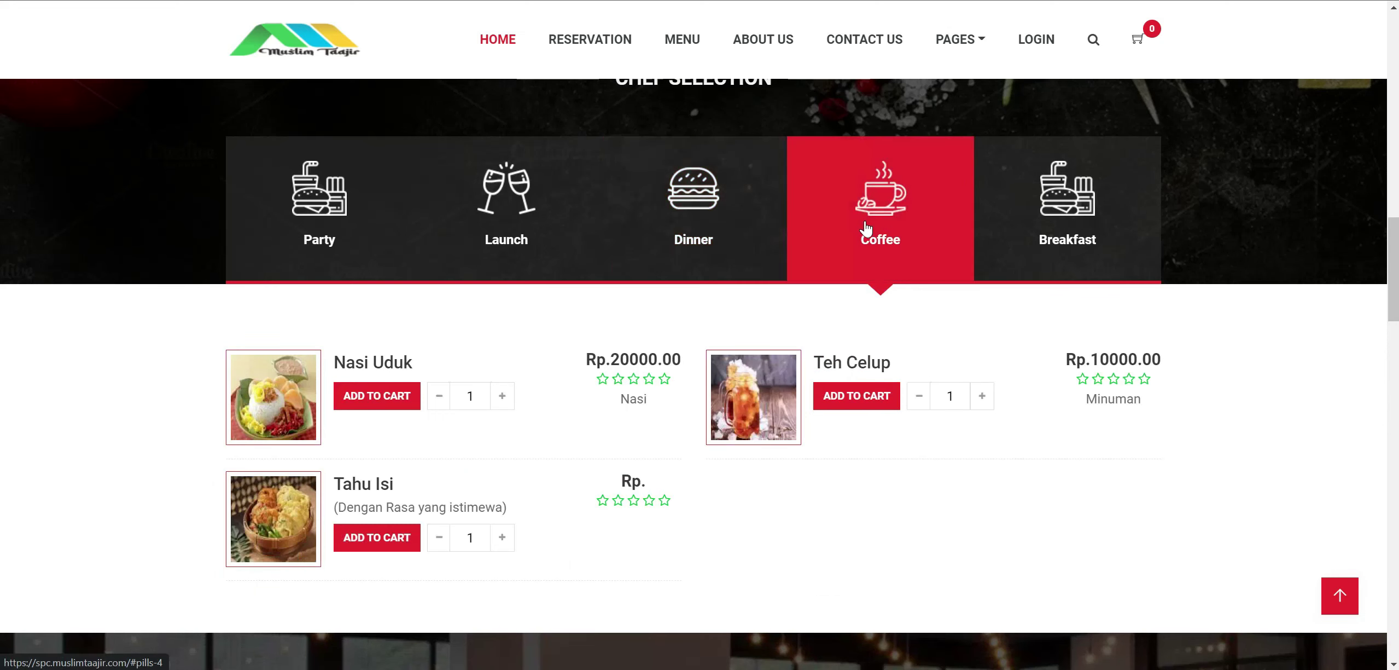
pyautogui.click(1090, 213)
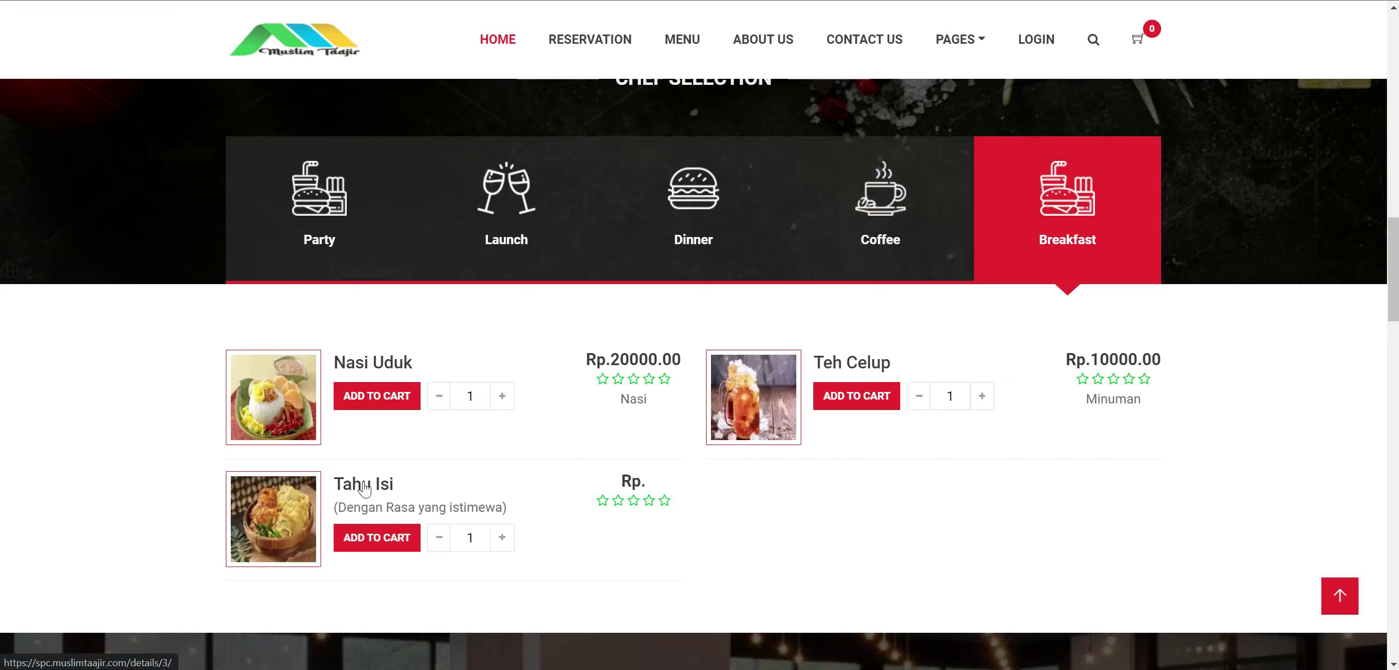
pyautogui.click(503, 537)
pyautogui.click(982, 396)
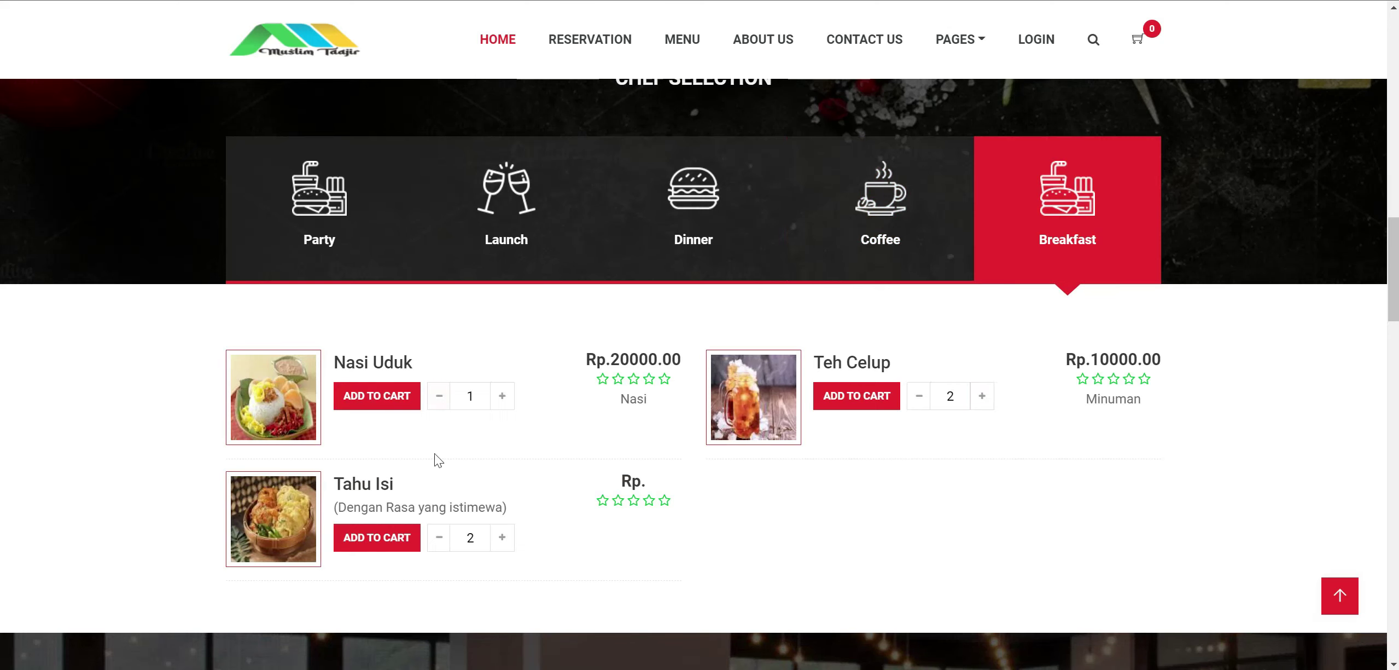
pyautogui.click(366, 495)
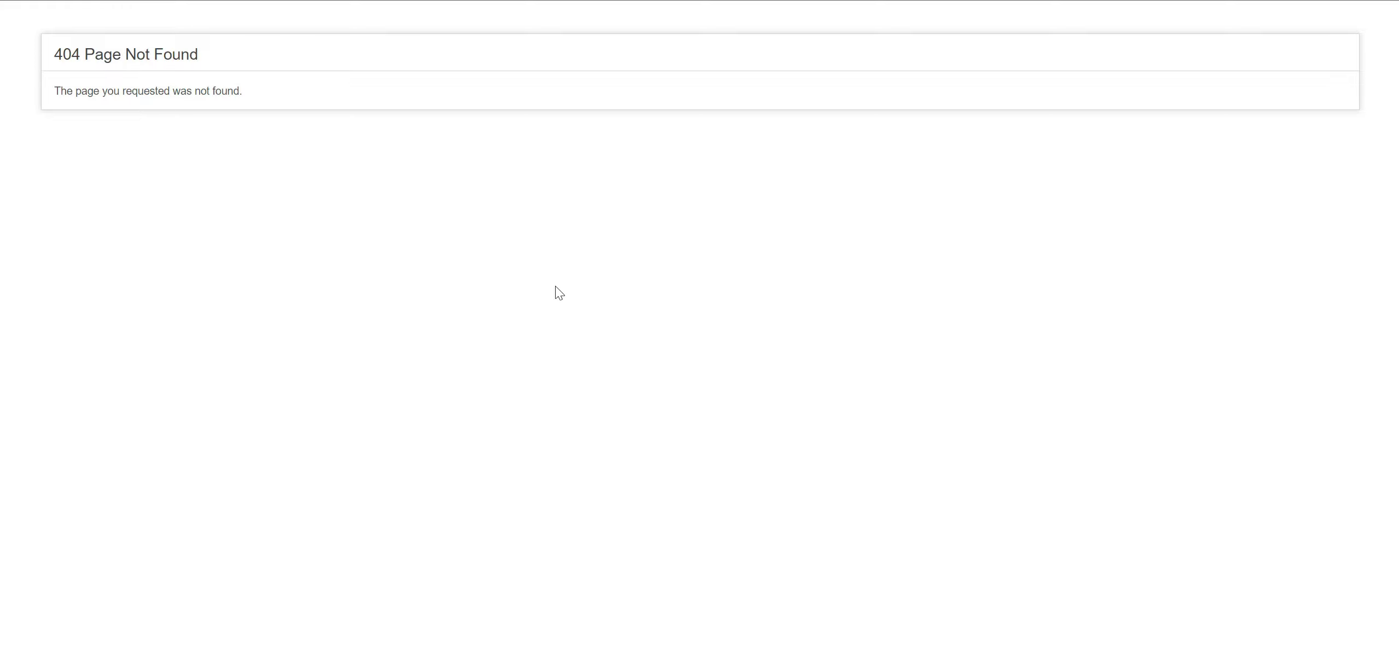
pyautogui.hotkey('alt', 'Left')
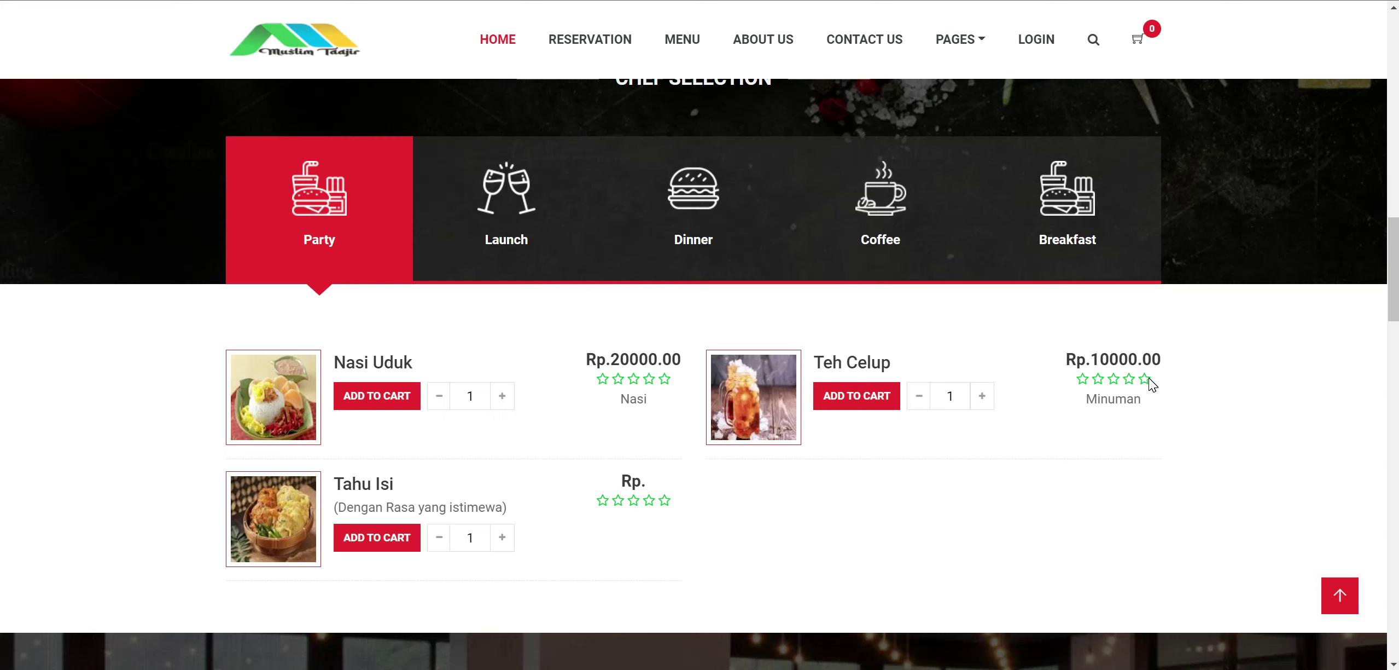
# Add Tahu Isi to the cart with quantity 2 from its details popup.
pyautogui.click(498, 536)
pyautogui.click(416, 547)
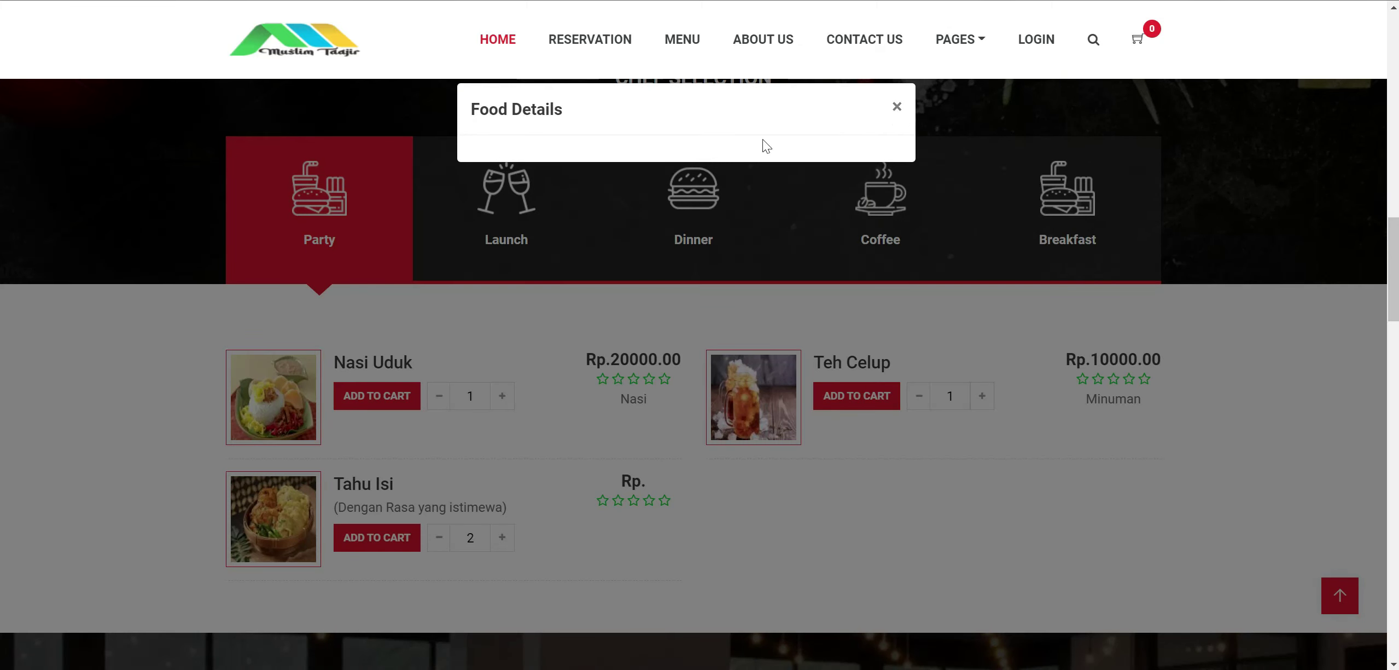
pyautogui.click(881, 107)
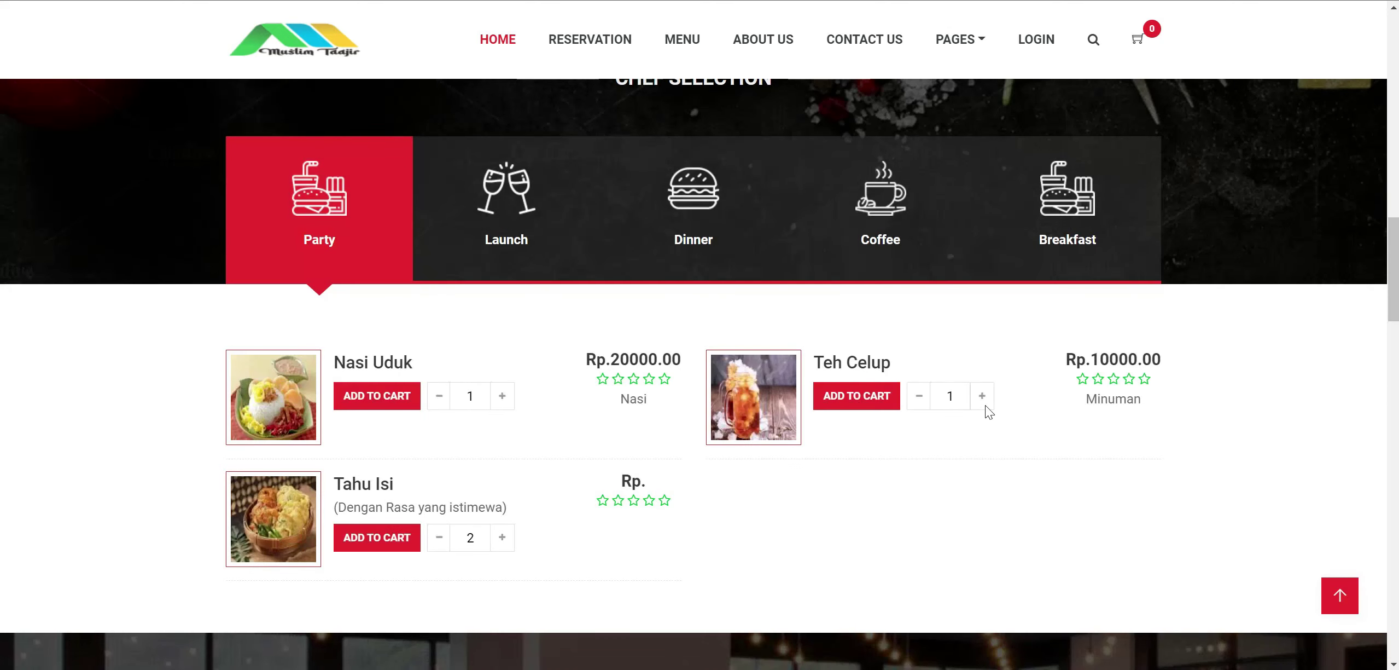
pyautogui.scroll(-5, 577, 447)
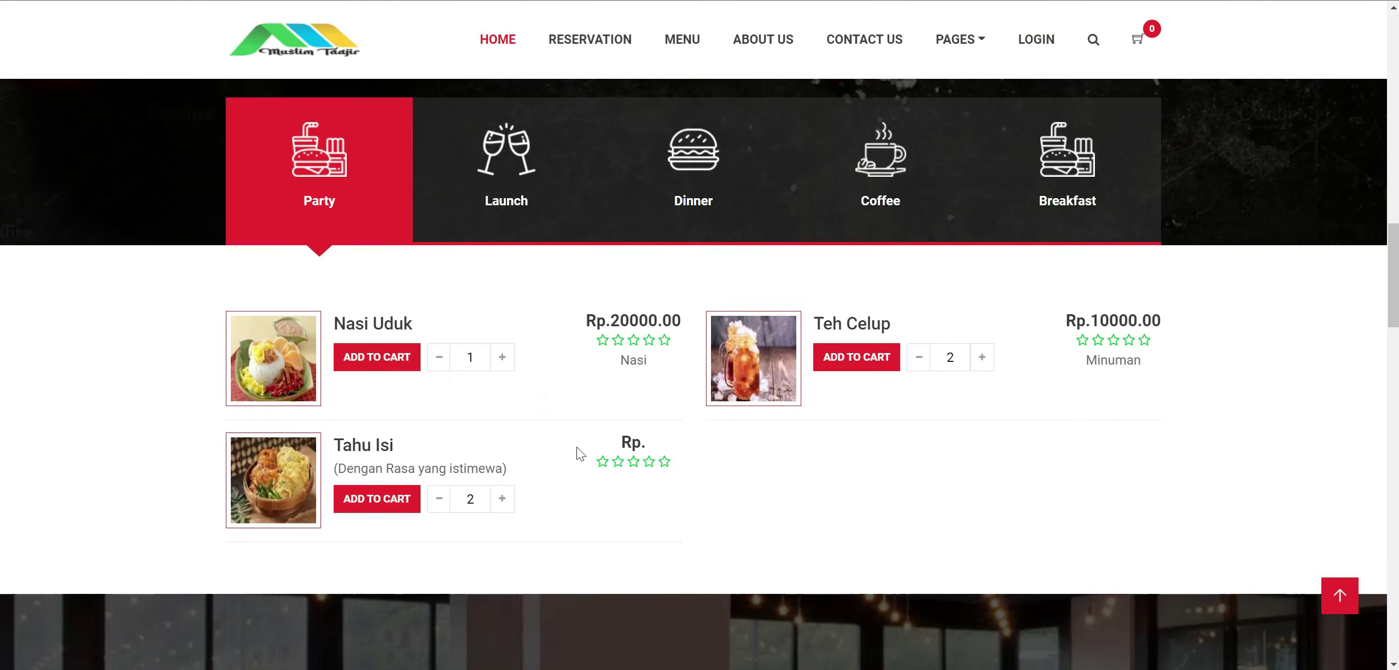
pyautogui.scroll(5, 577, 446)
pyautogui.click(377, 538)
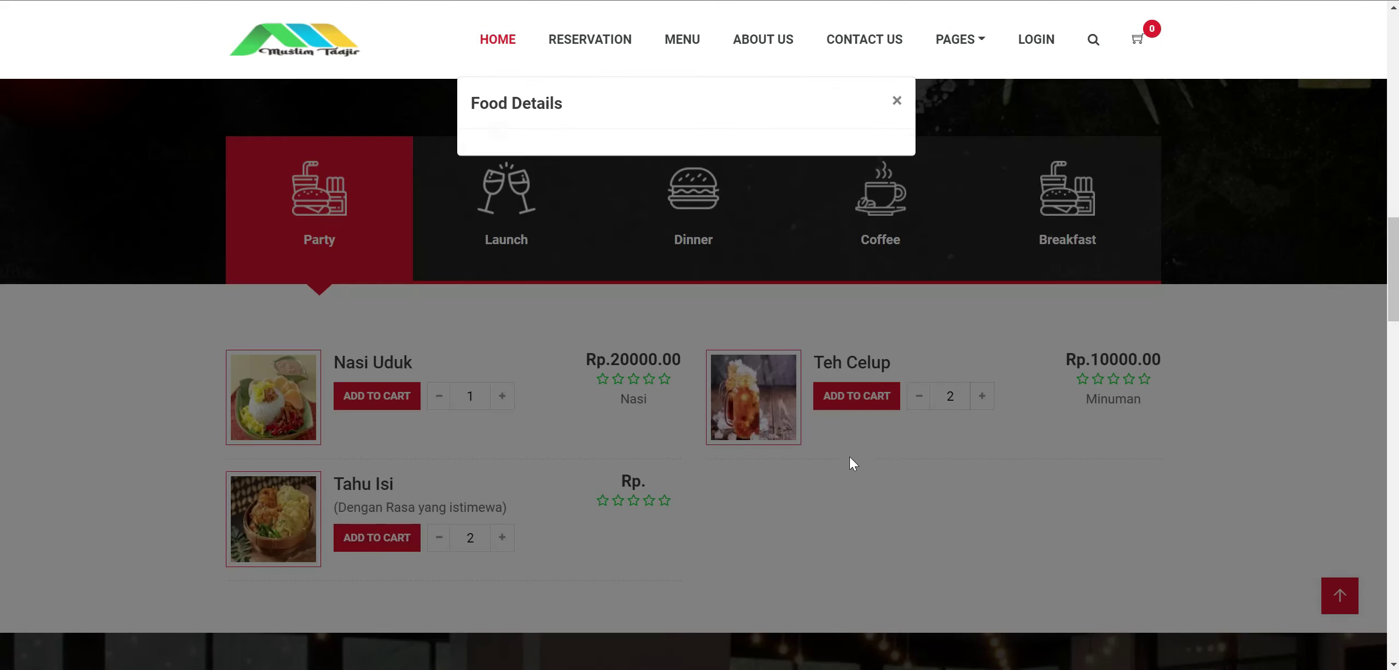
pyautogui.click(897, 107)
# Add Teh Celup, Tahu Isi and Nasi Uduk to the cart, then open Teh Celup's details page.
pyautogui.click(857, 395)
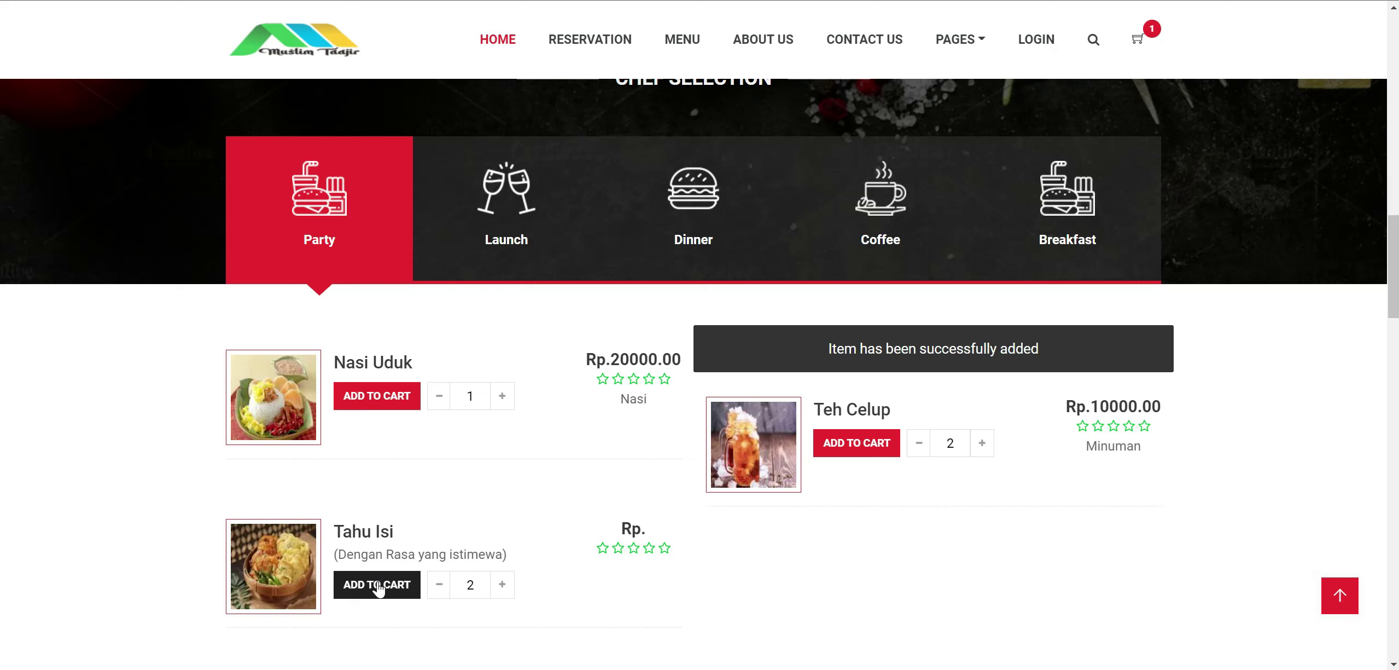
pyautogui.click(389, 539)
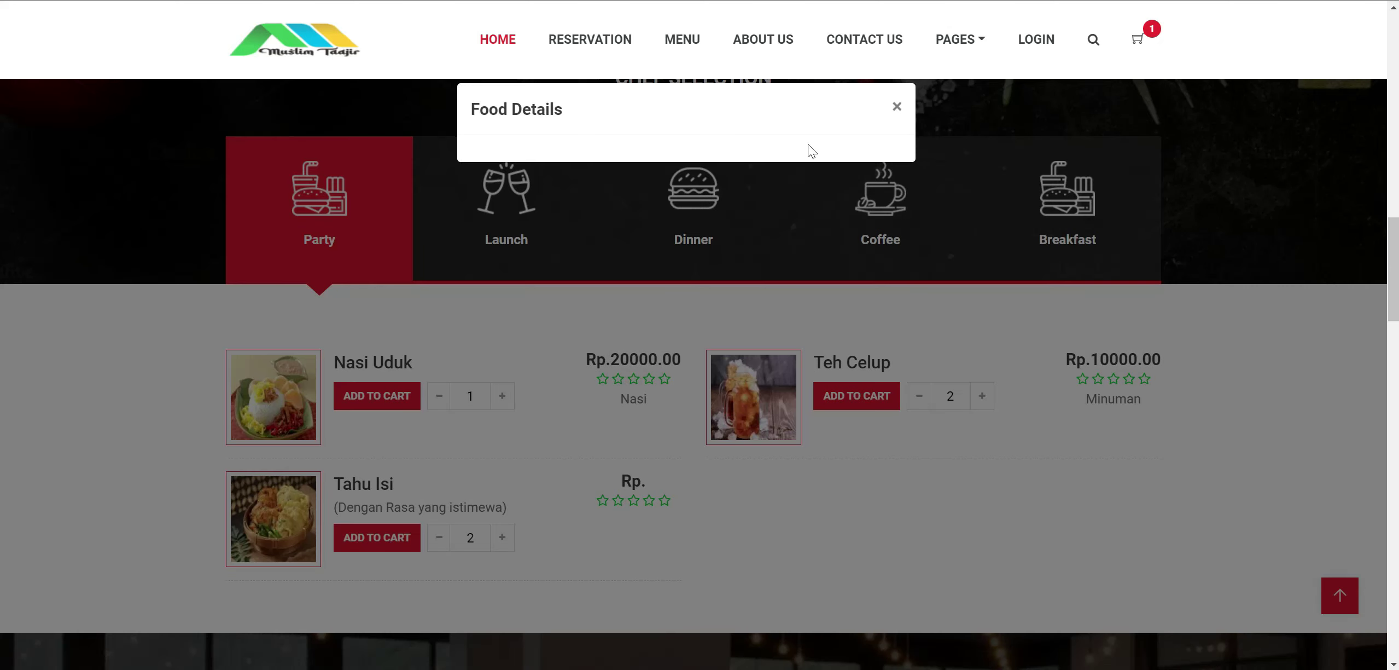
pyautogui.click(897, 107)
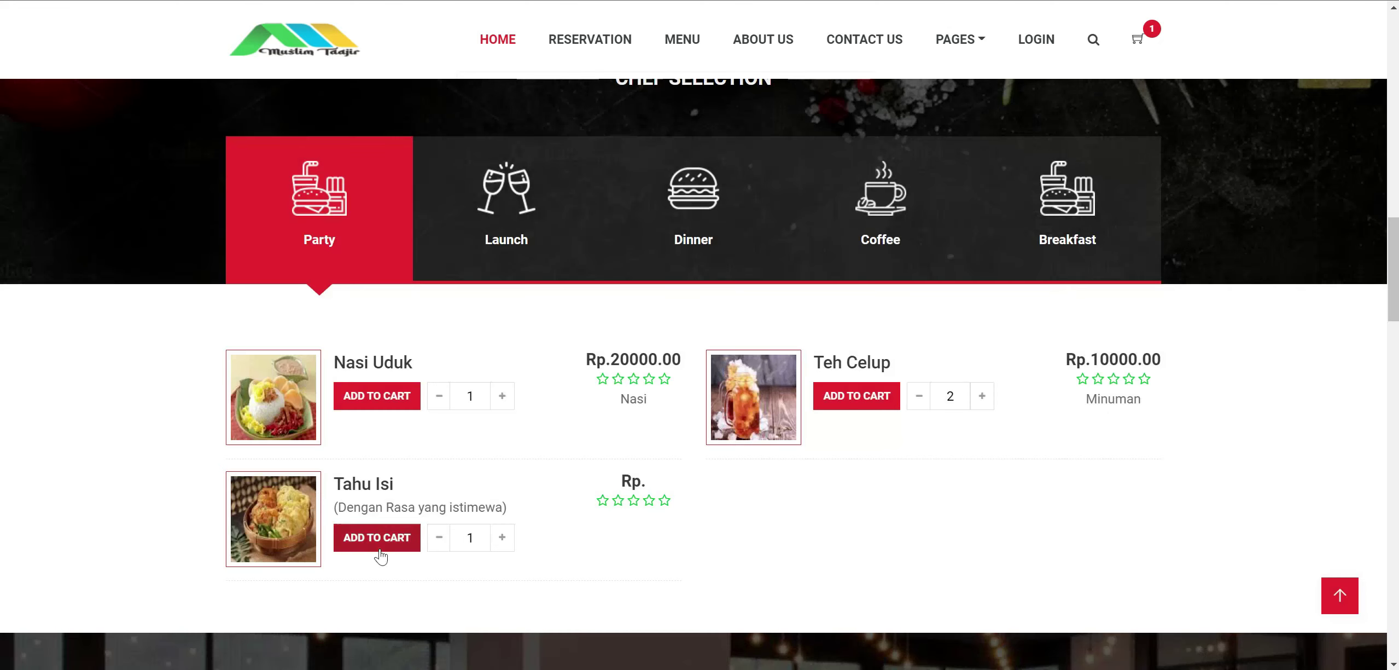
pyautogui.click(381, 539)
pyautogui.click(895, 99)
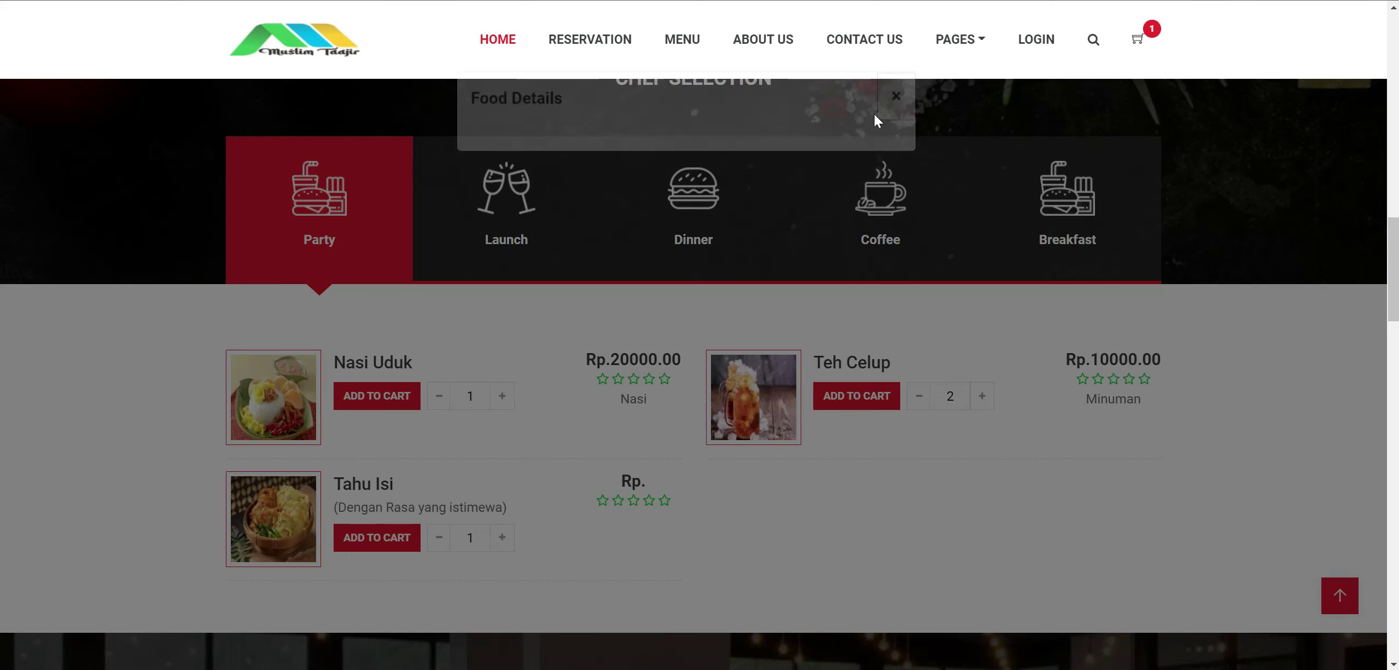
pyautogui.click(383, 396)
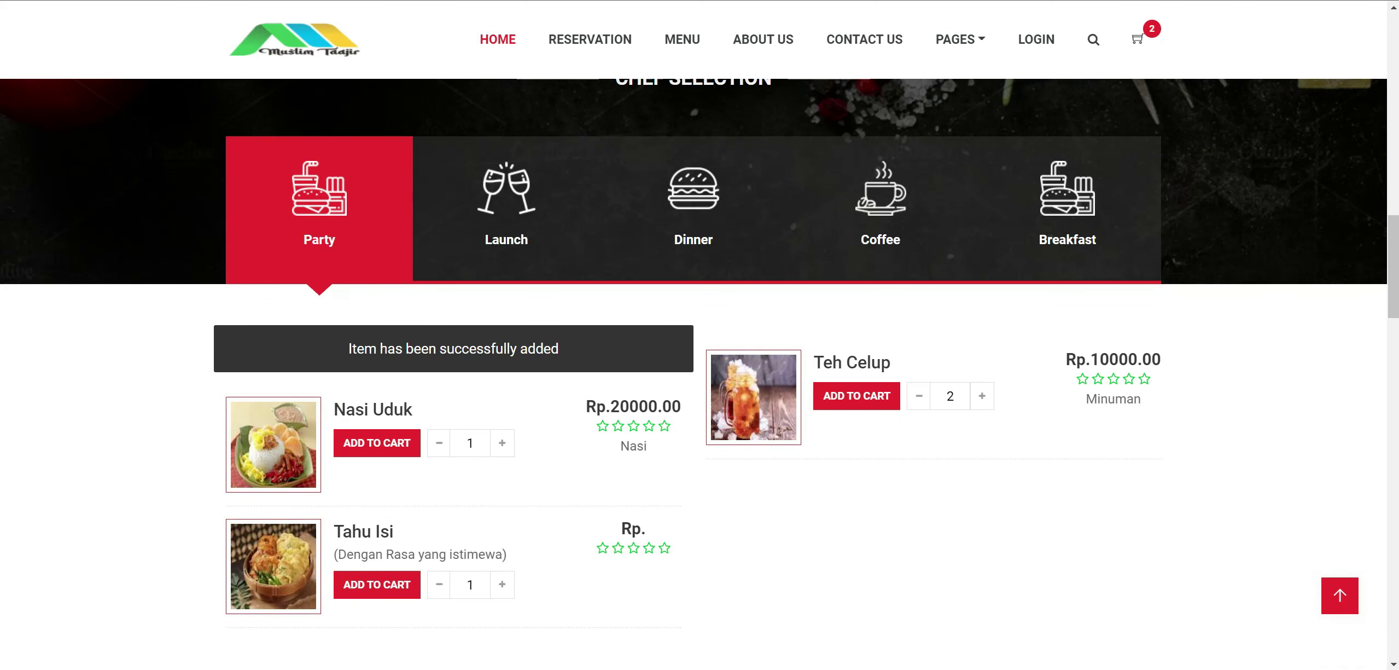
pyautogui.click(845, 363)
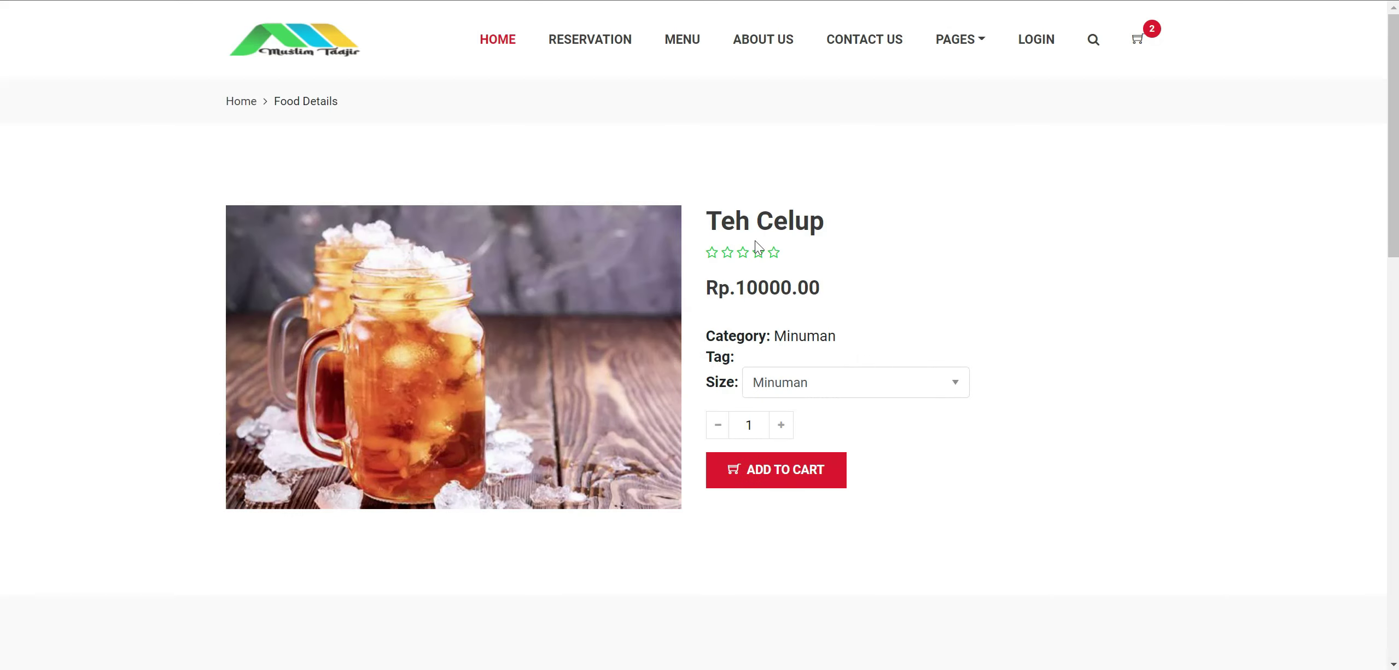
# Check Teh Celup's Rp.10000.00 price and its single Minuman size, then return to the admin window.
pyautogui.moveTo(731, 288); pyautogui.dragTo(842, 296)
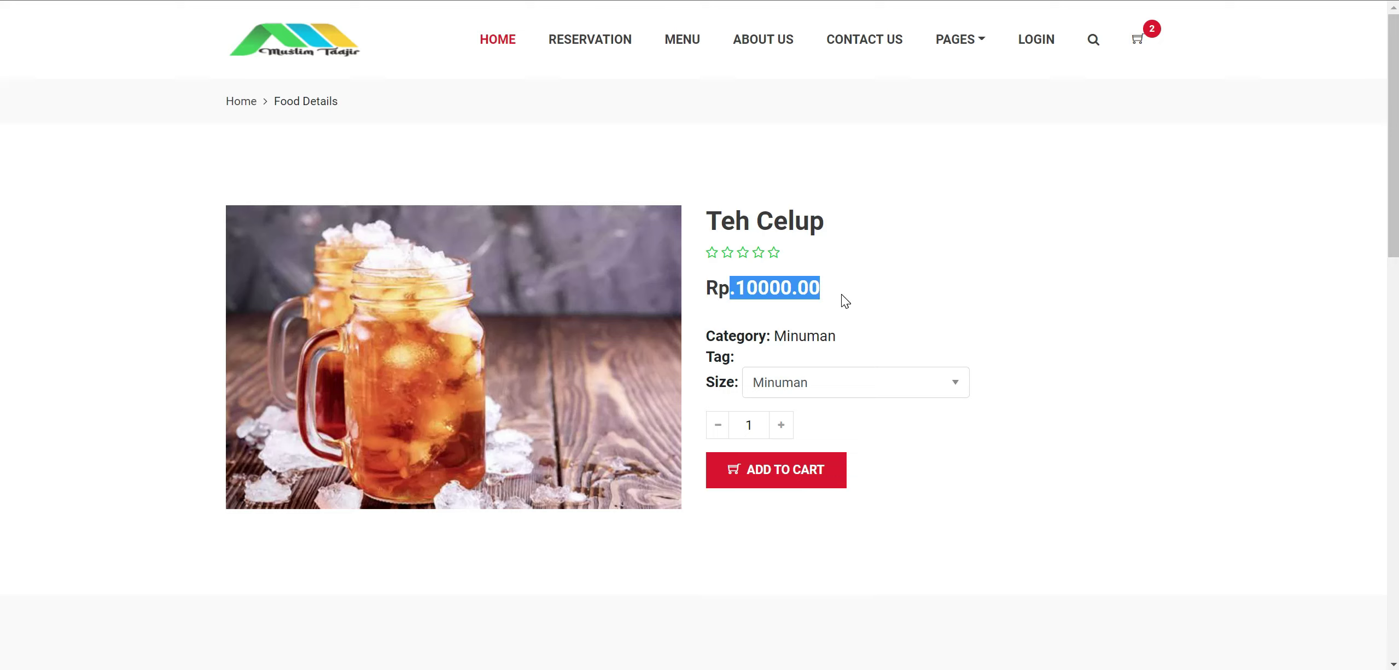
pyautogui.click(839, 393)
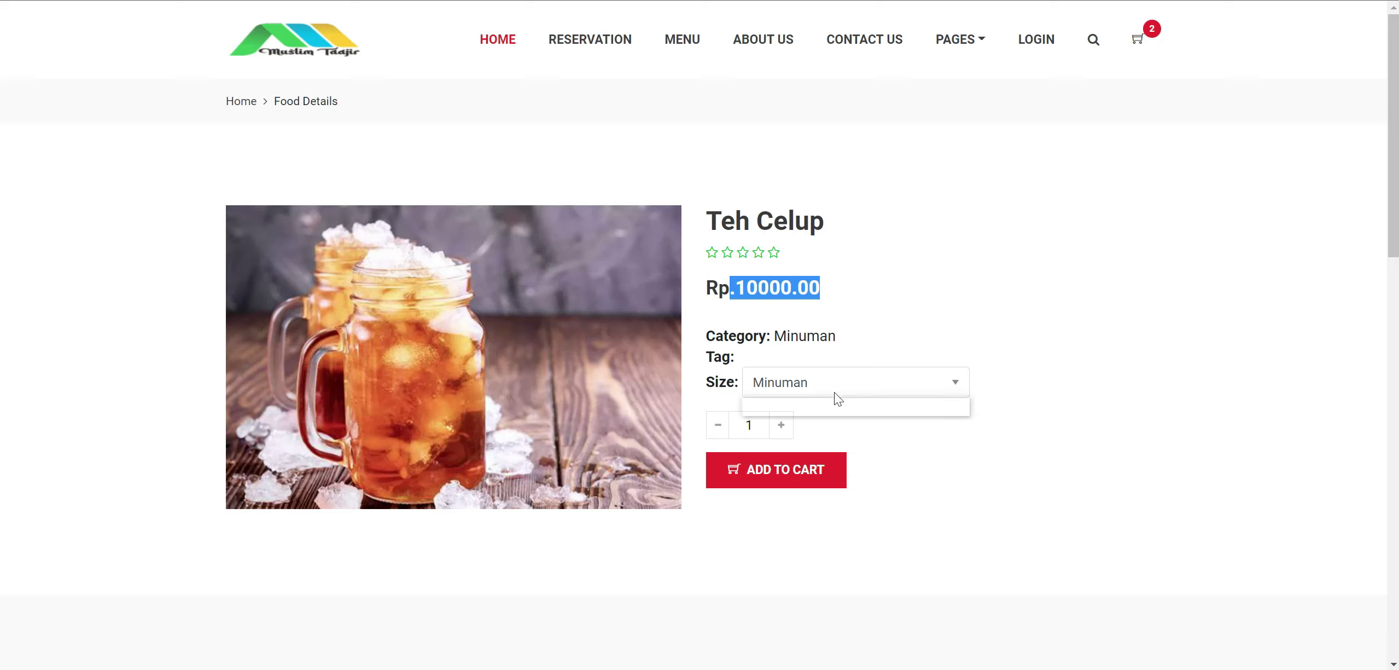
pyautogui.click(895, 283)
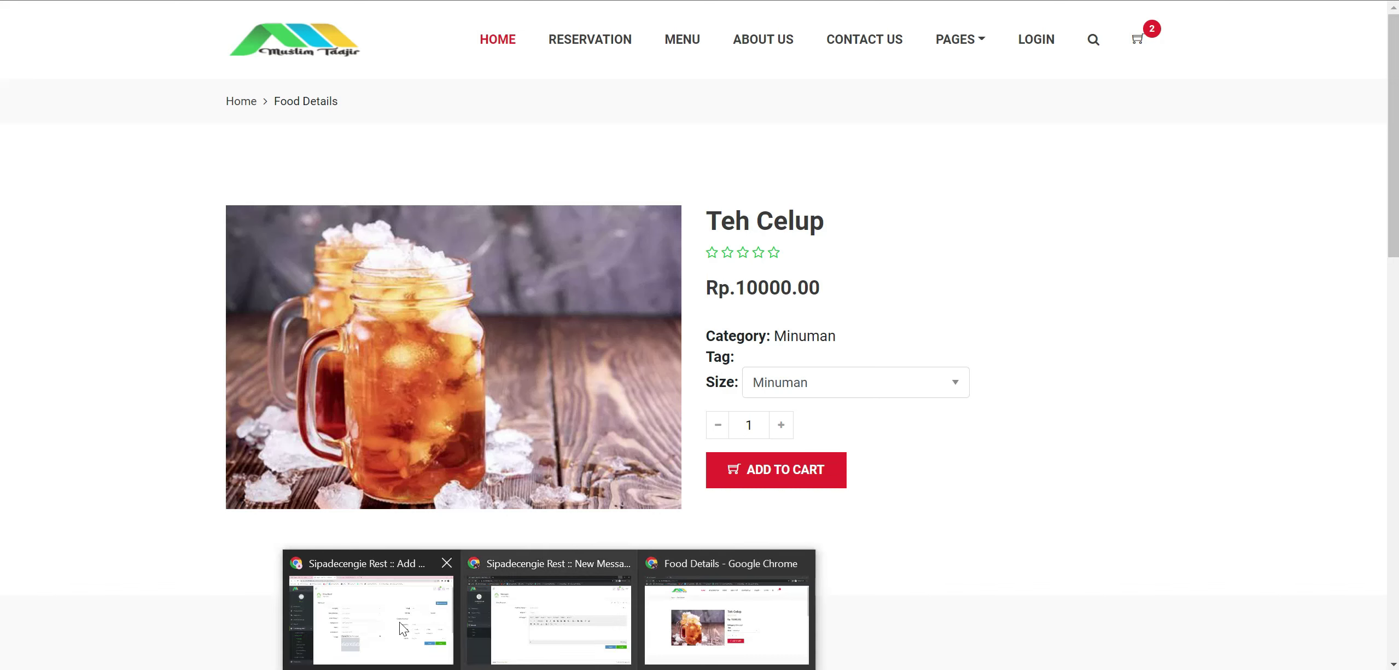
pyautogui.click(398, 616)
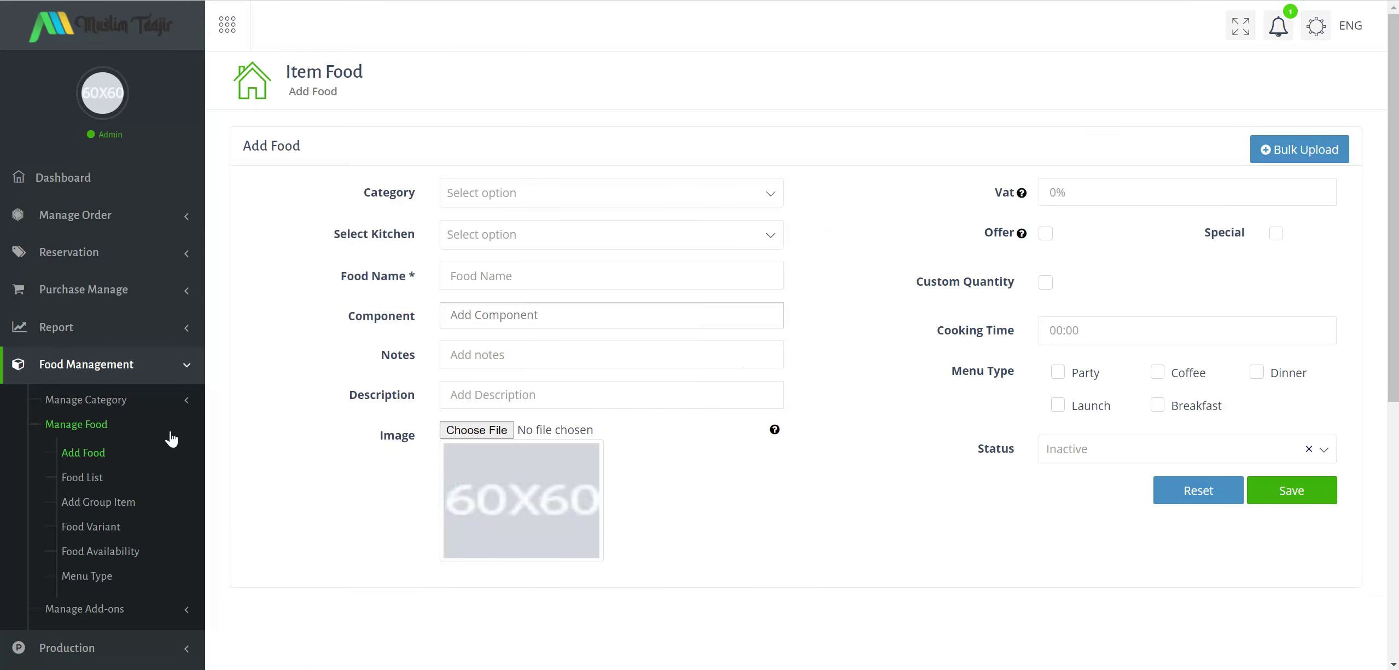
# Confirm Tahu Isi is listed as active in the Food List, then open Add Group Item.
pyautogui.click(108, 476)
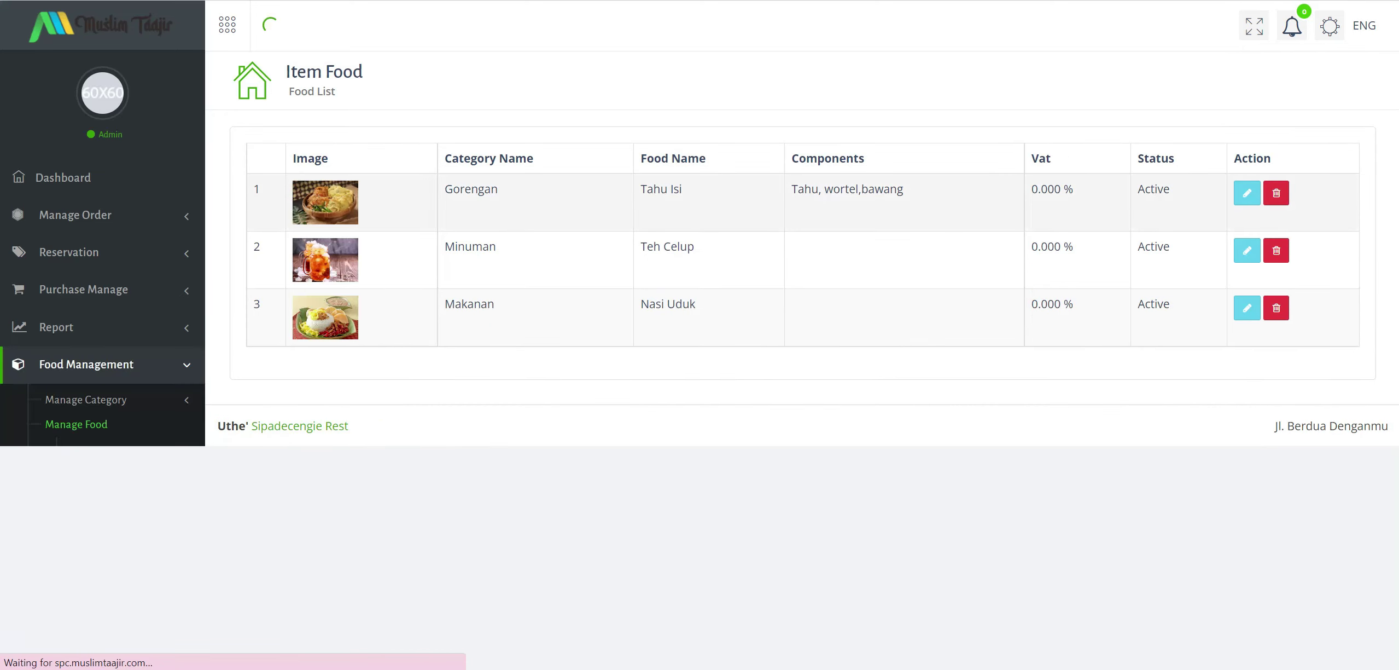
pyautogui.click(500, 193)
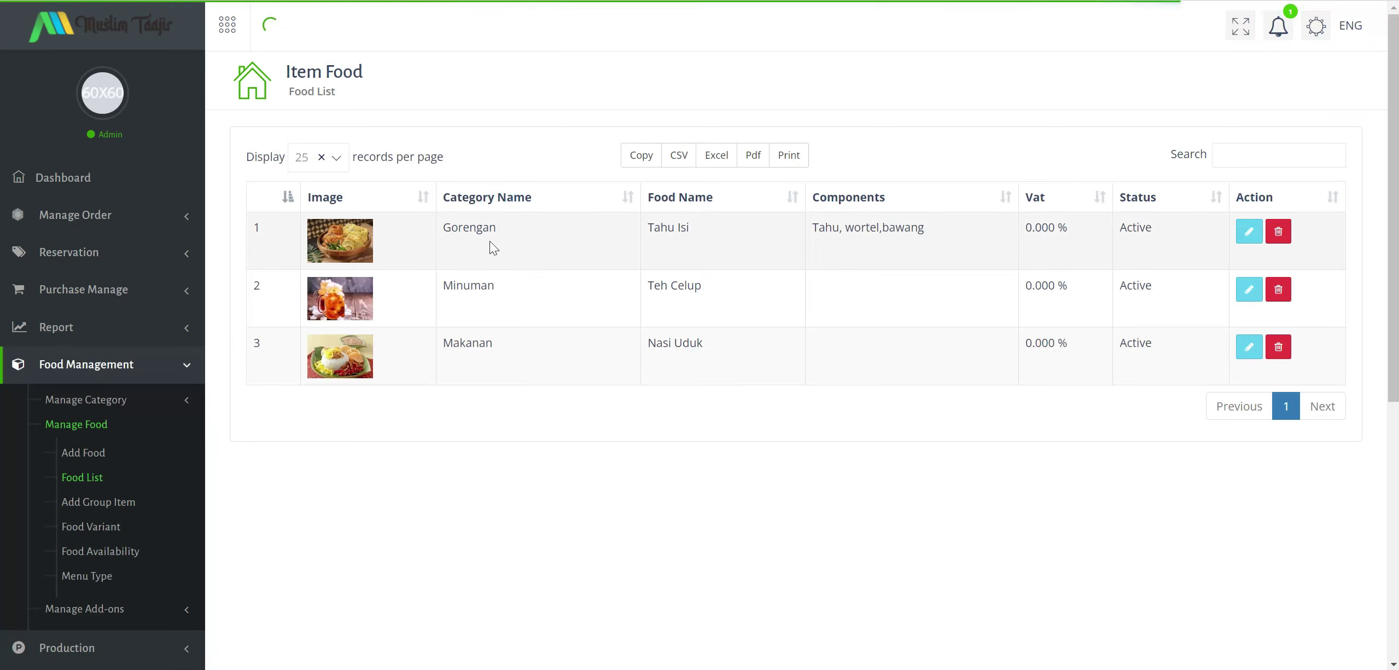
pyautogui.click(674, 233)
pyautogui.moveTo(661, 230); pyautogui.dragTo(732, 231)
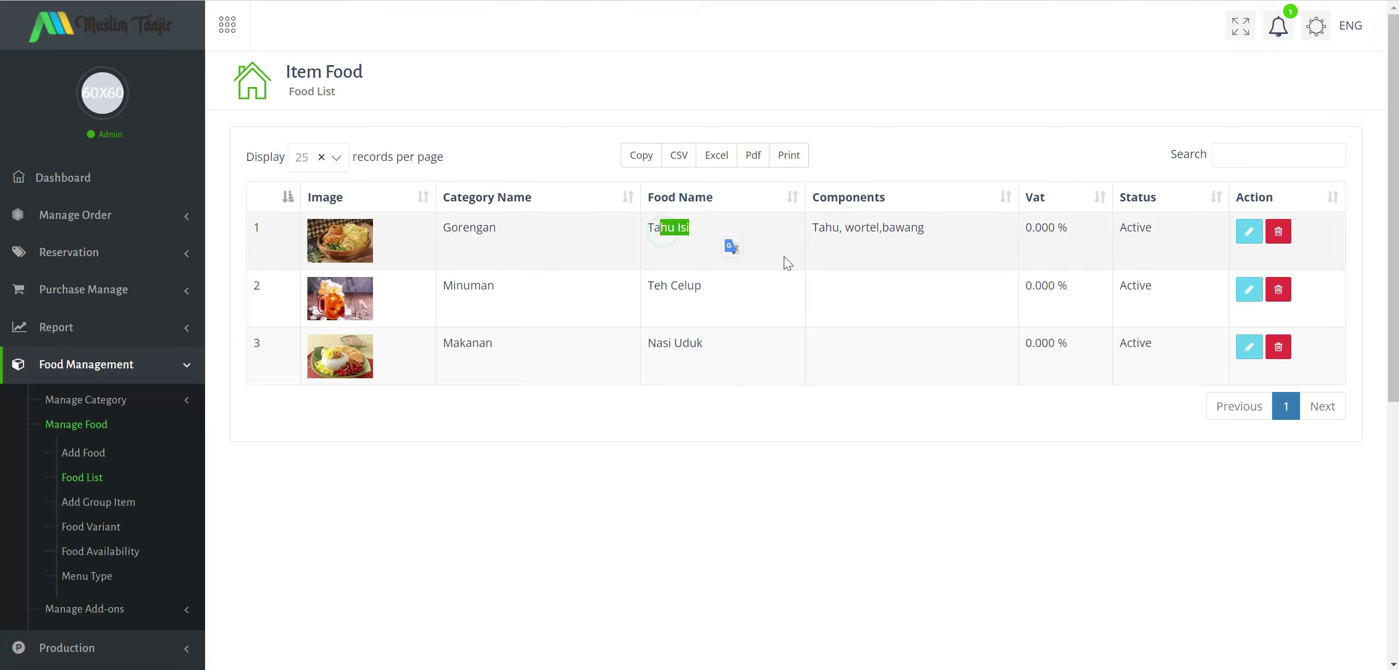
pyautogui.click(826, 234)
pyautogui.scroll(-1, 137, 404)
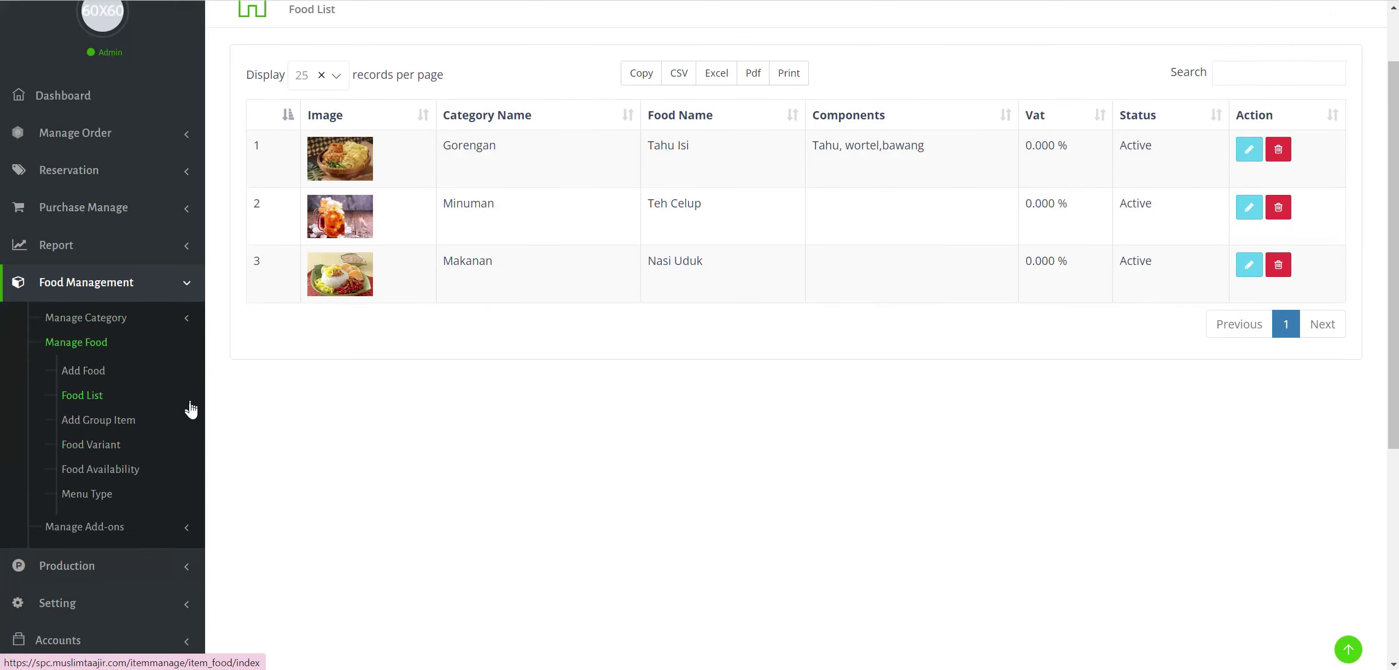
pyautogui.click(112, 420)
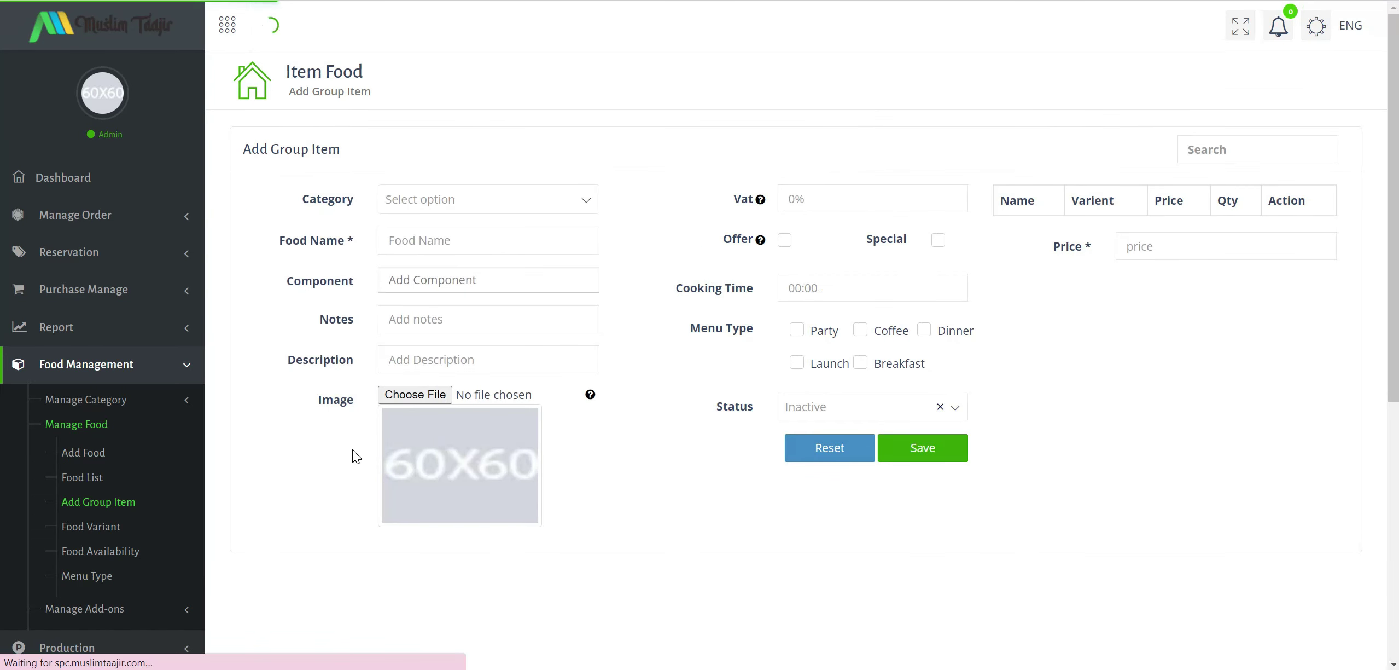
# Check the public home page menu, where Tahu Isi shows no price.
pyautogui.click(457, 203)
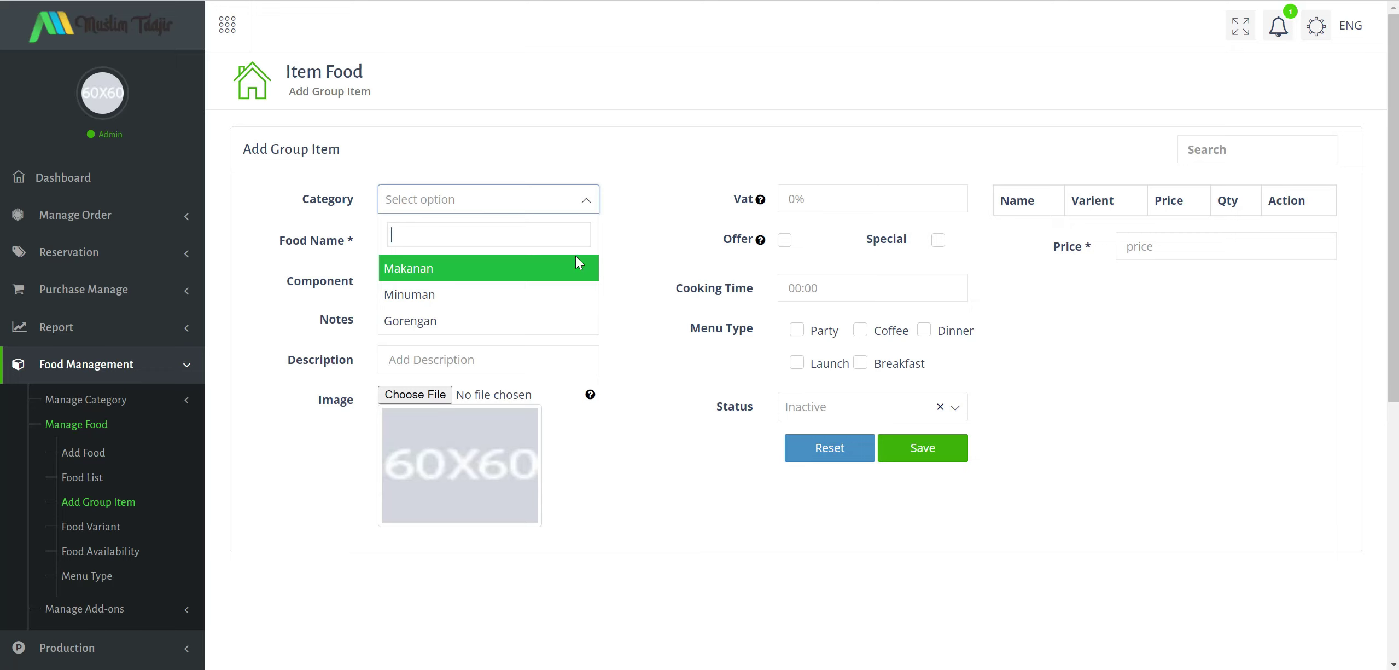
pyautogui.moveTo(700, 662)
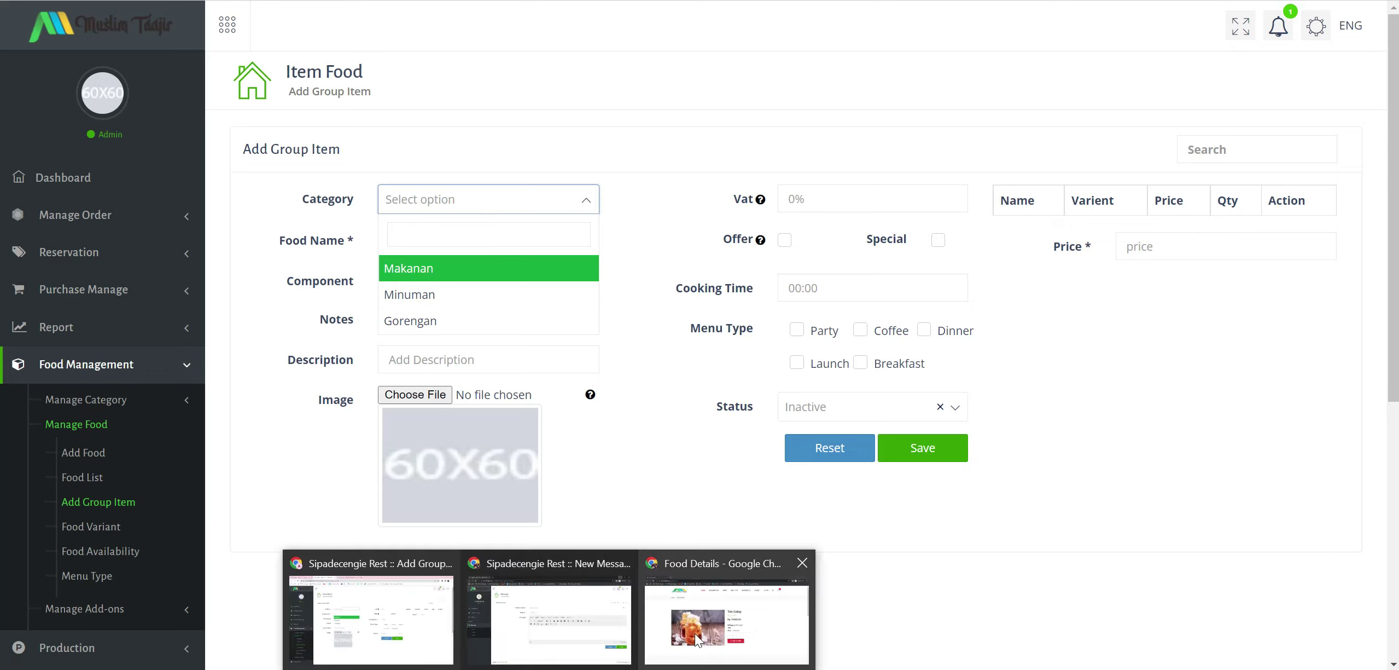
pyautogui.click(703, 637)
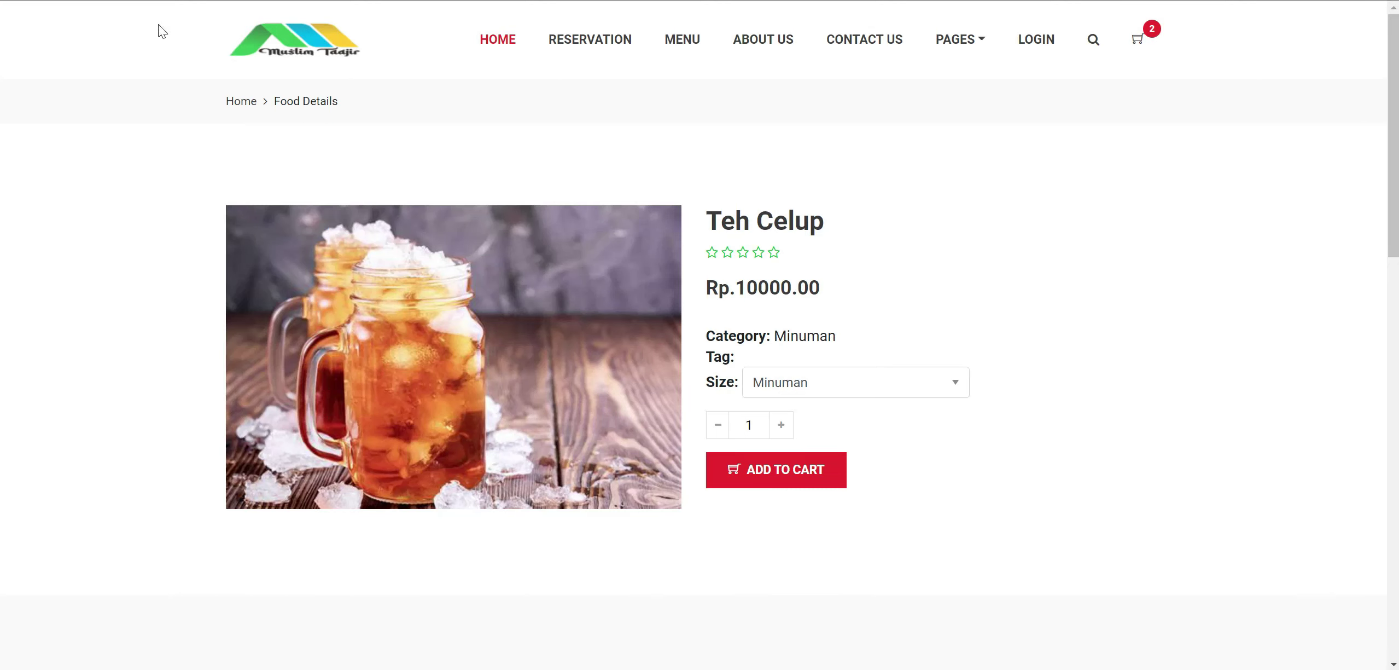
pyautogui.hotkey('alt', 'Left')
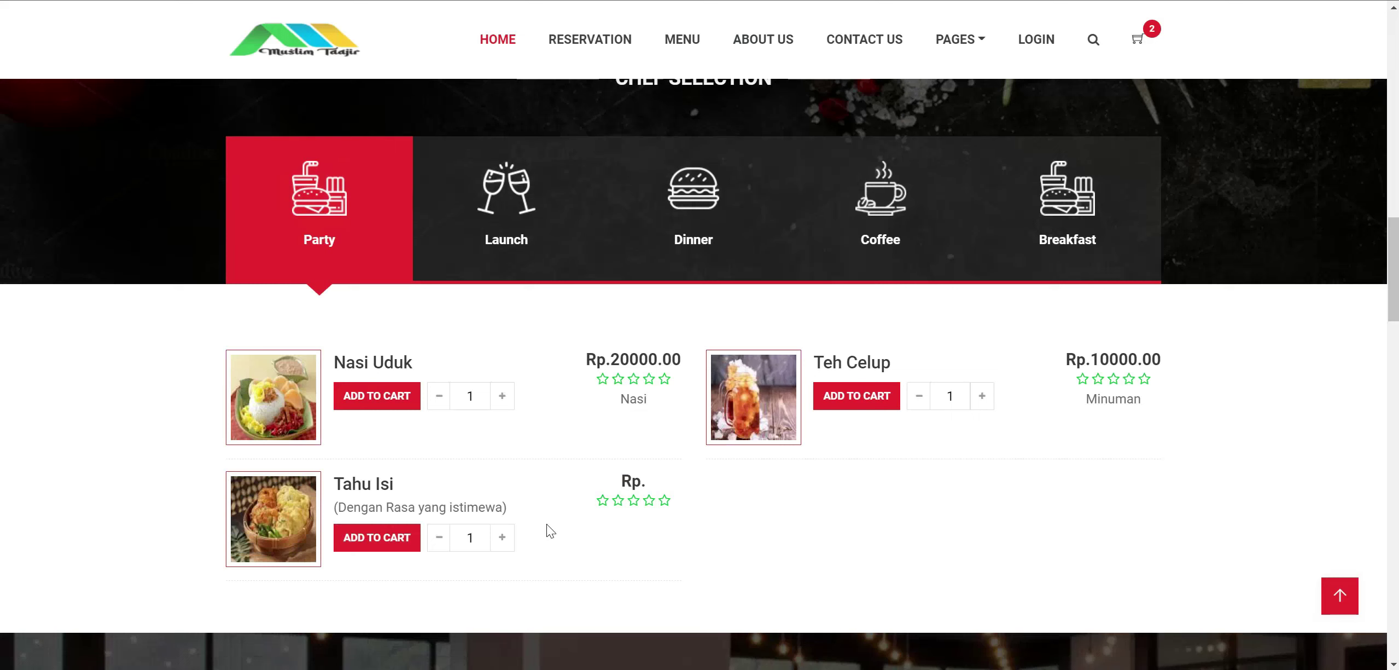
pyautogui.moveTo(640, 482); pyautogui.dragTo(651, 483)
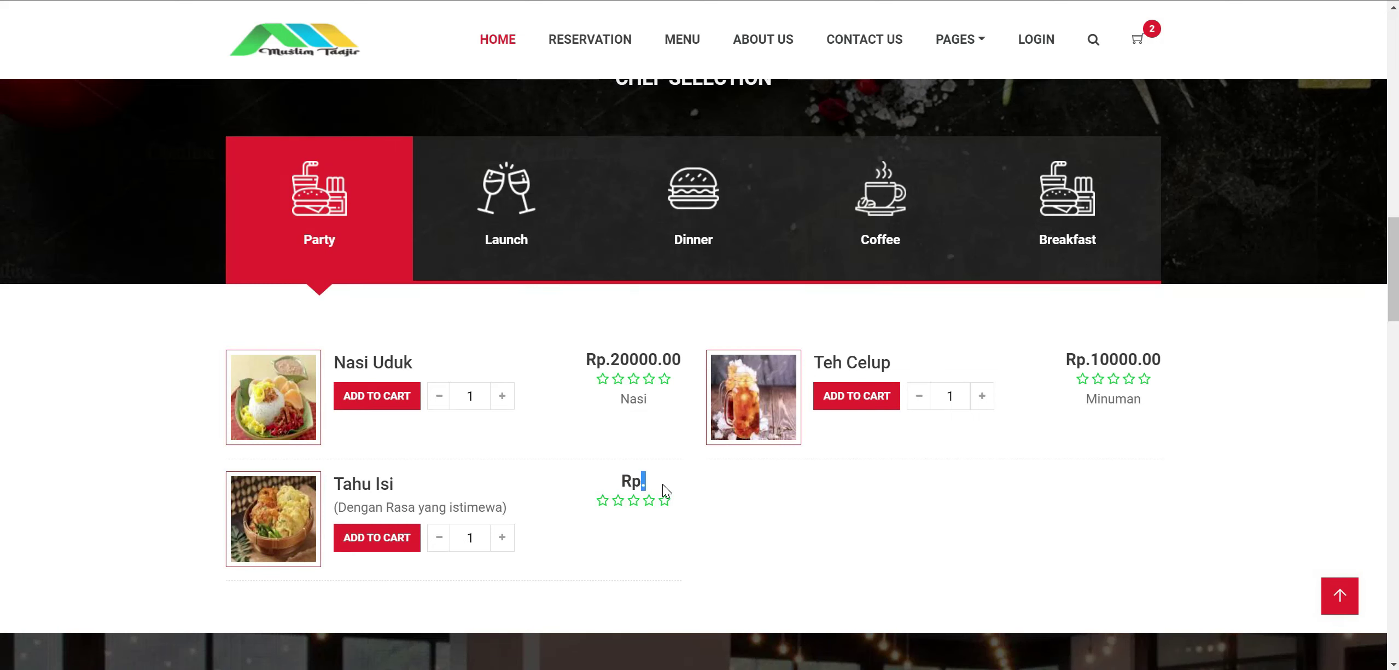
pyautogui.doubleClick(632, 481)
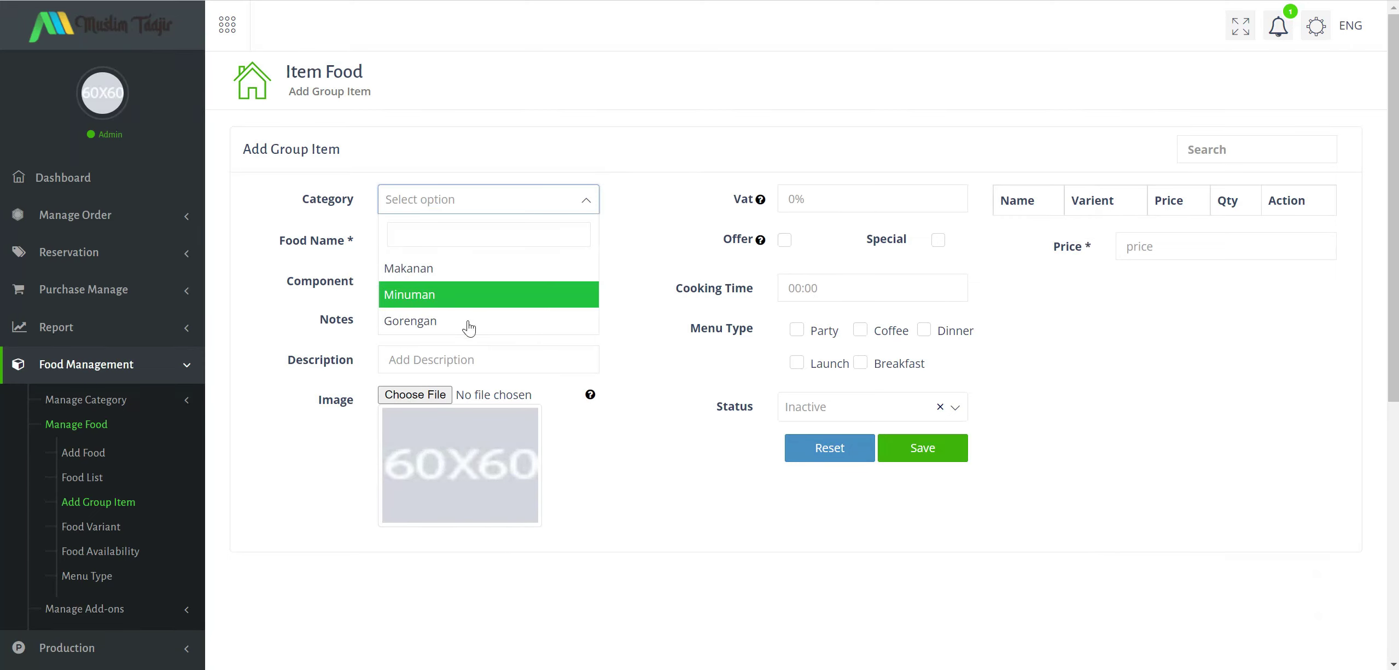
# Choose Gorengan as the group item category, then go to the Food Variant list.
pyautogui.click(459, 328)
pyautogui.click(499, 239)
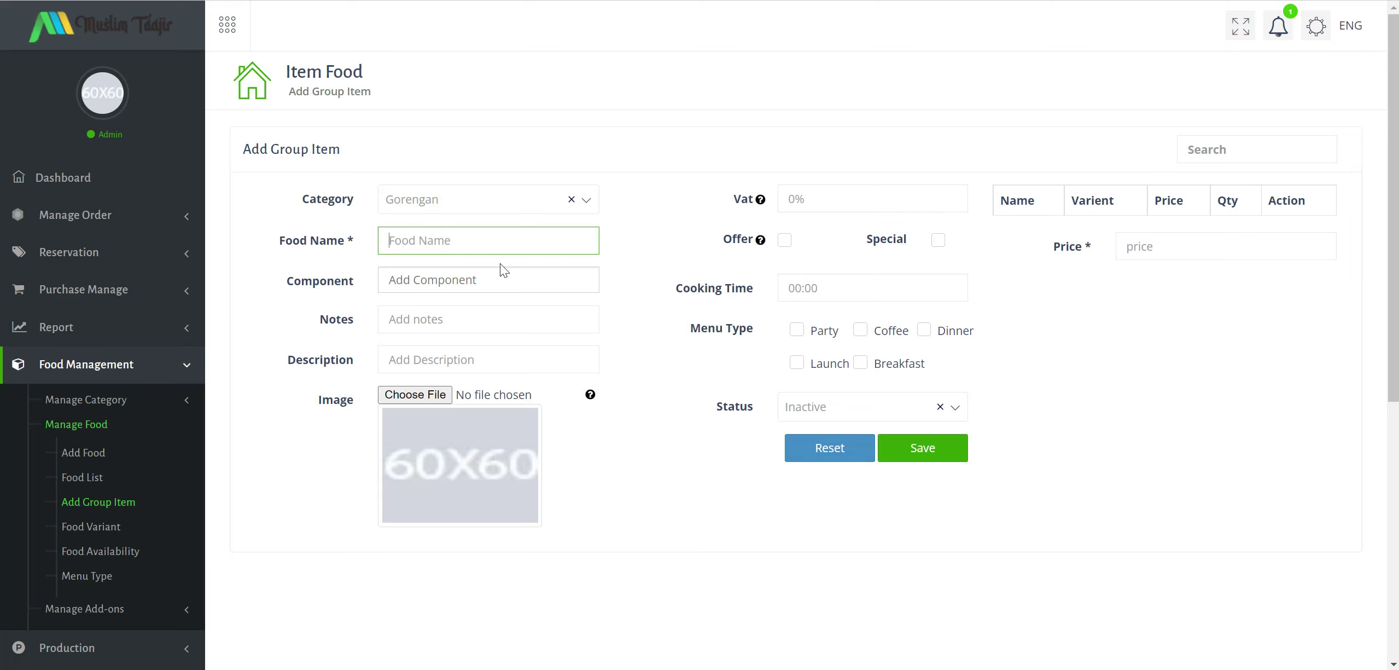
pyautogui.click(102, 528)
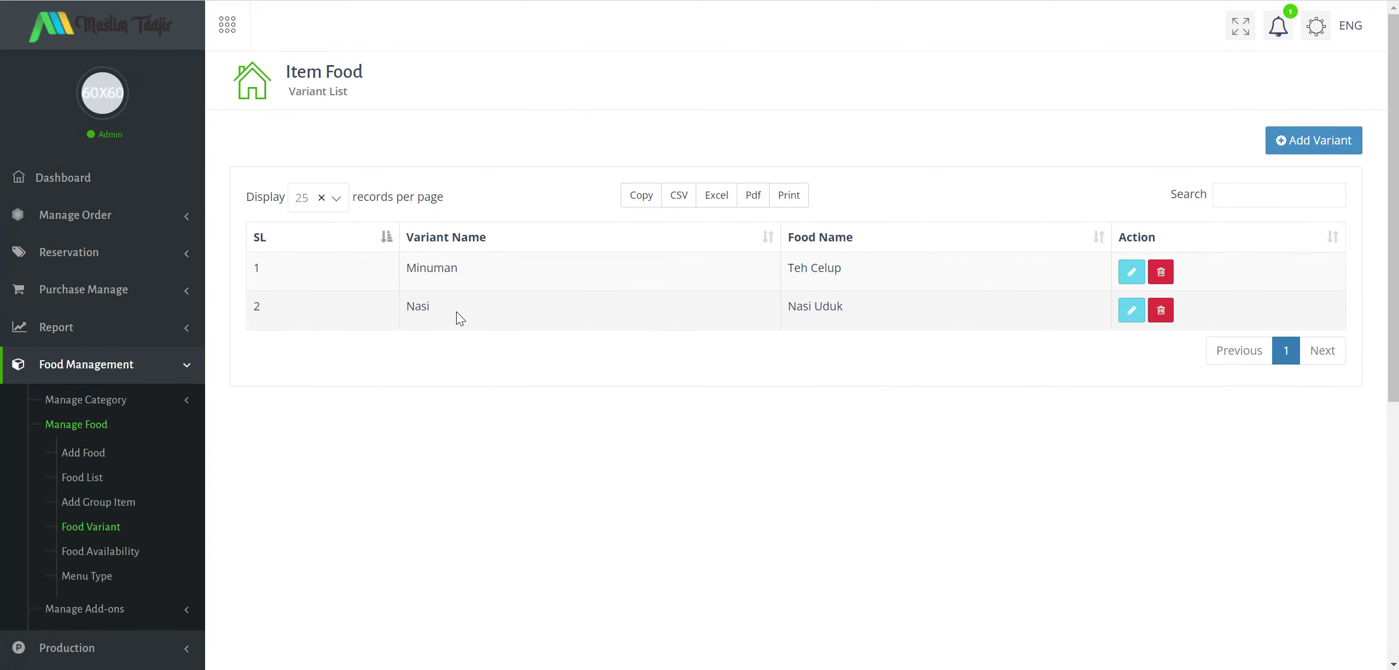
# Create a 'Paket 3 orang' variant for Tahu Isi priced at 20000.
pyautogui.click(1324, 145)
pyautogui.click(711, 116)
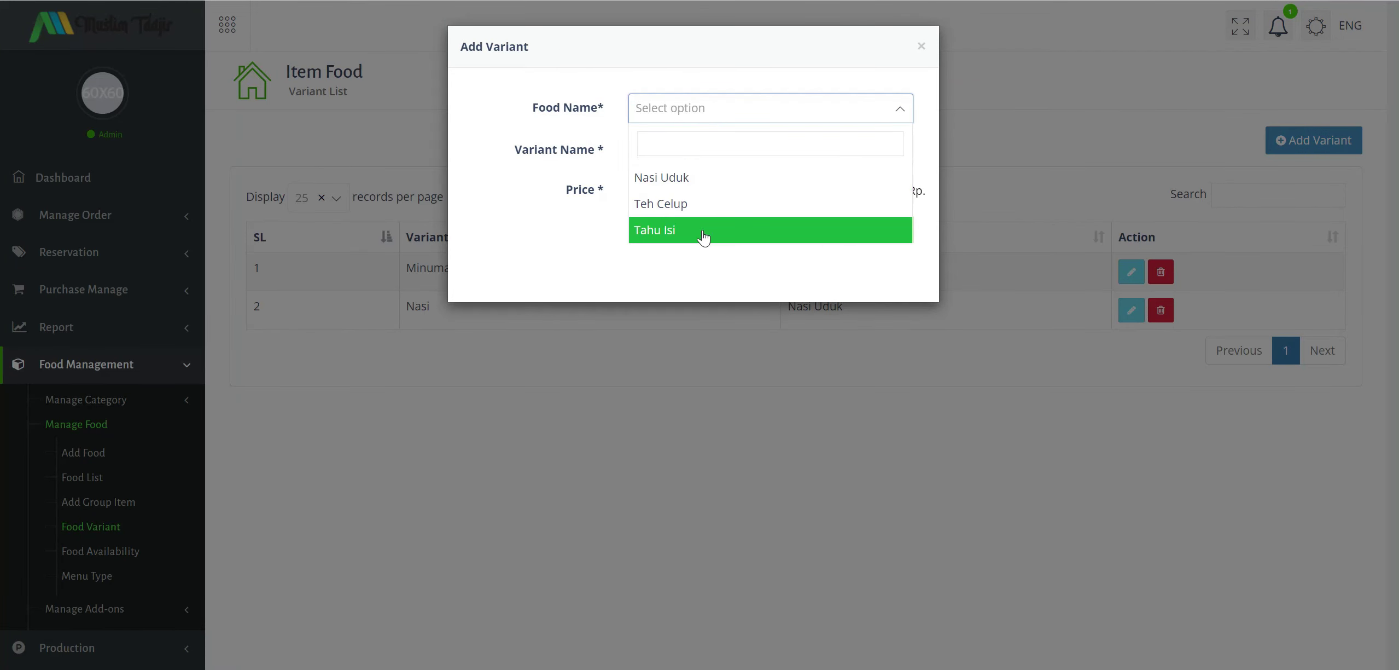
pyautogui.click(704, 231)
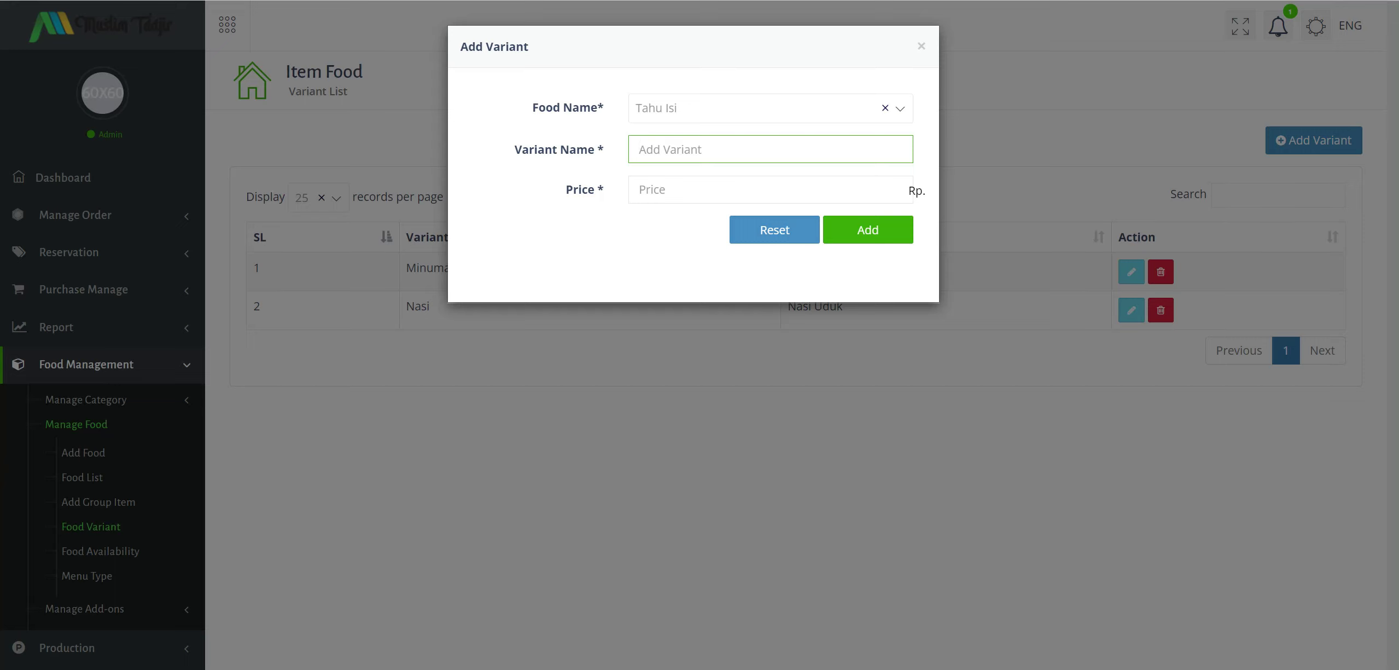
pyautogui.write('Paket 3 orang')
pyautogui.click(652, 190)
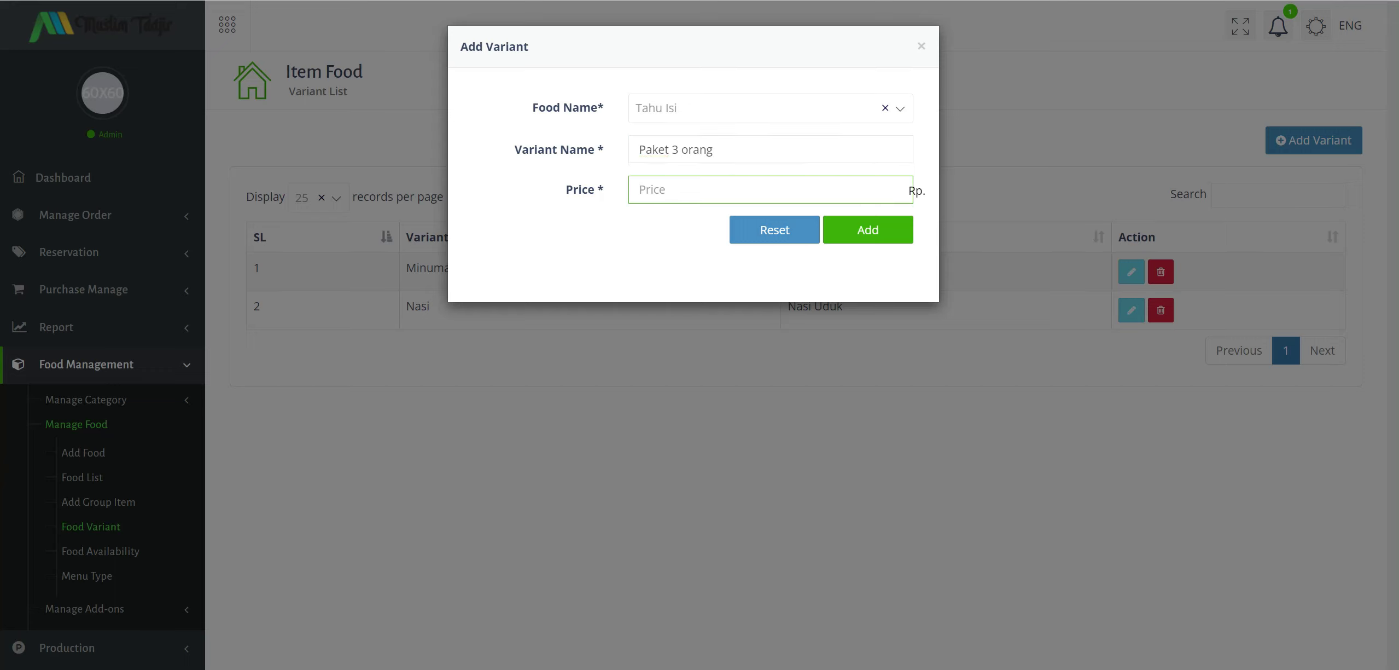
pyautogui.write('20000')
pyautogui.click(852, 230)
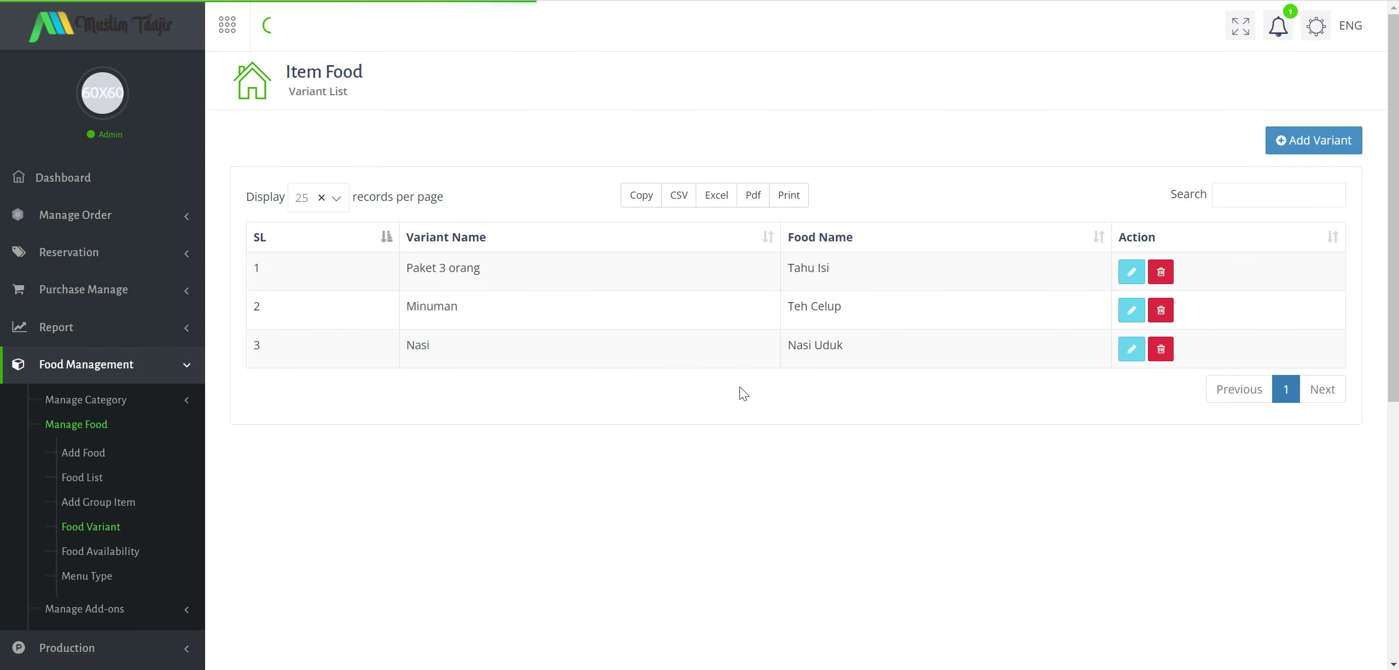
pyautogui.moveTo(426, 268); pyautogui.dragTo(480, 268)
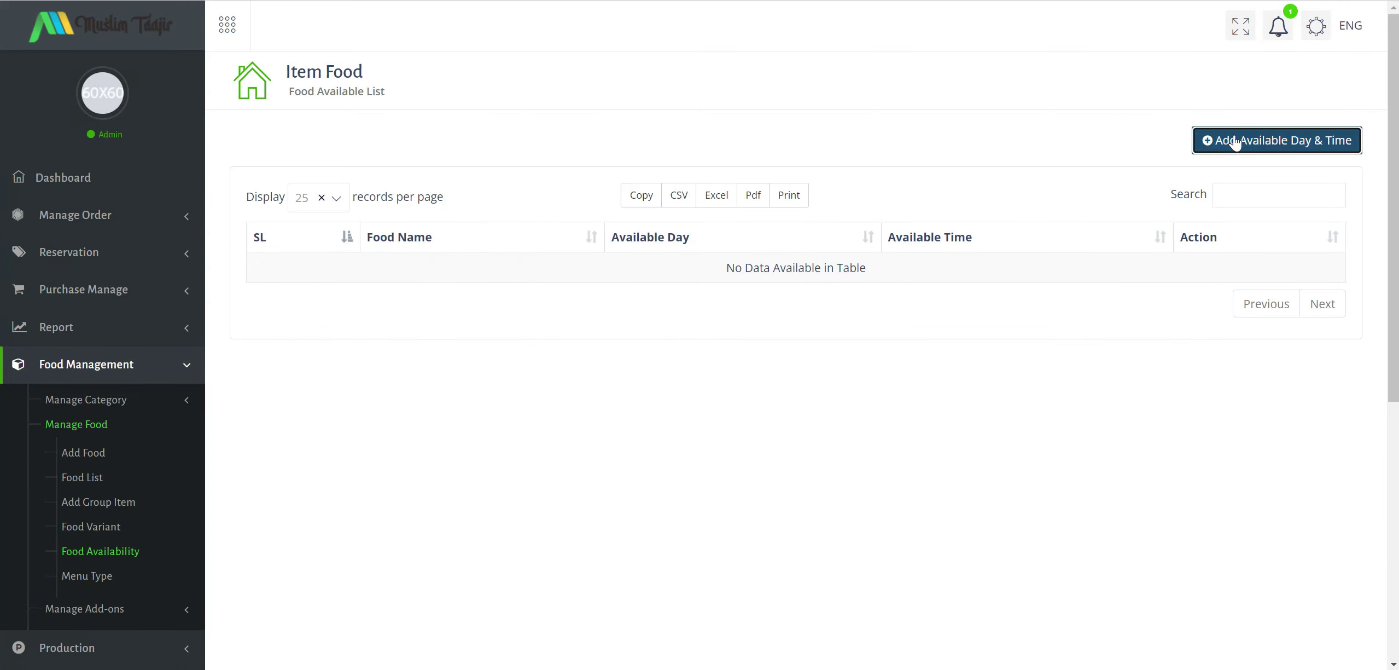
# Fill a new availability entry with Tahu Isi, Sunday and Active status, leaving times blank.
pyautogui.click(1234, 138)
pyautogui.click(678, 108)
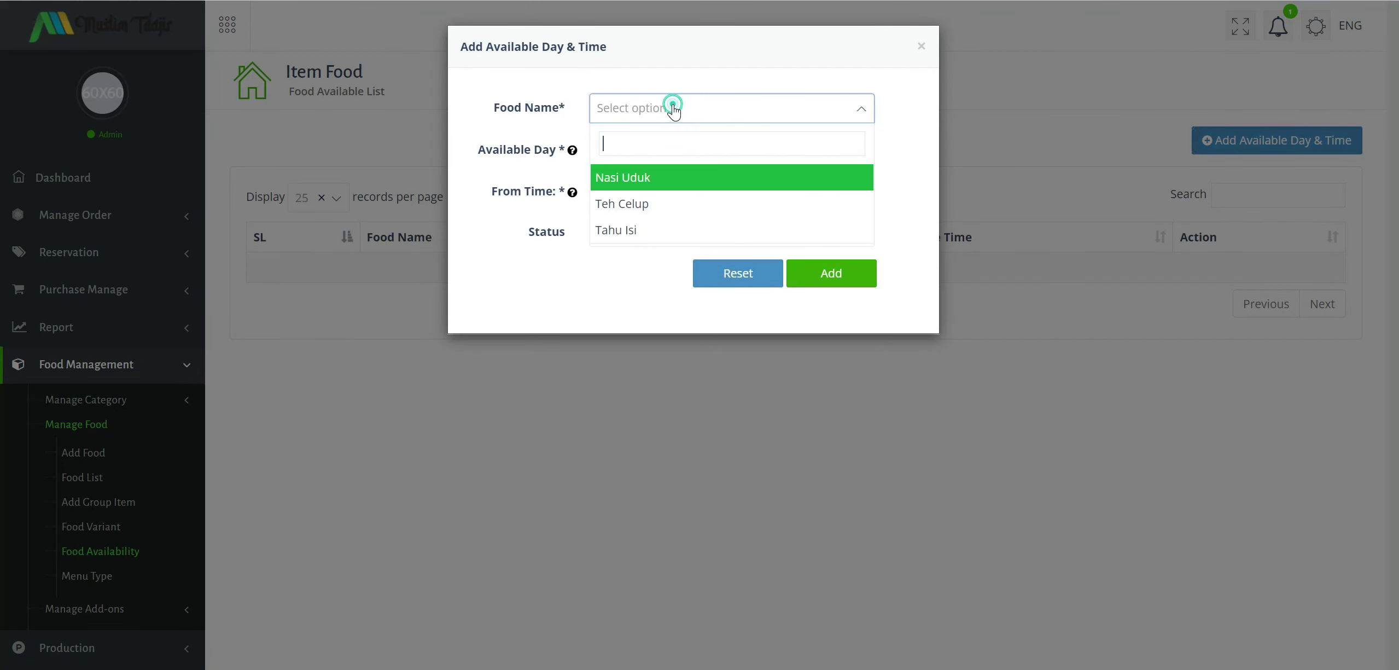
pyautogui.click(639, 226)
pyautogui.click(648, 157)
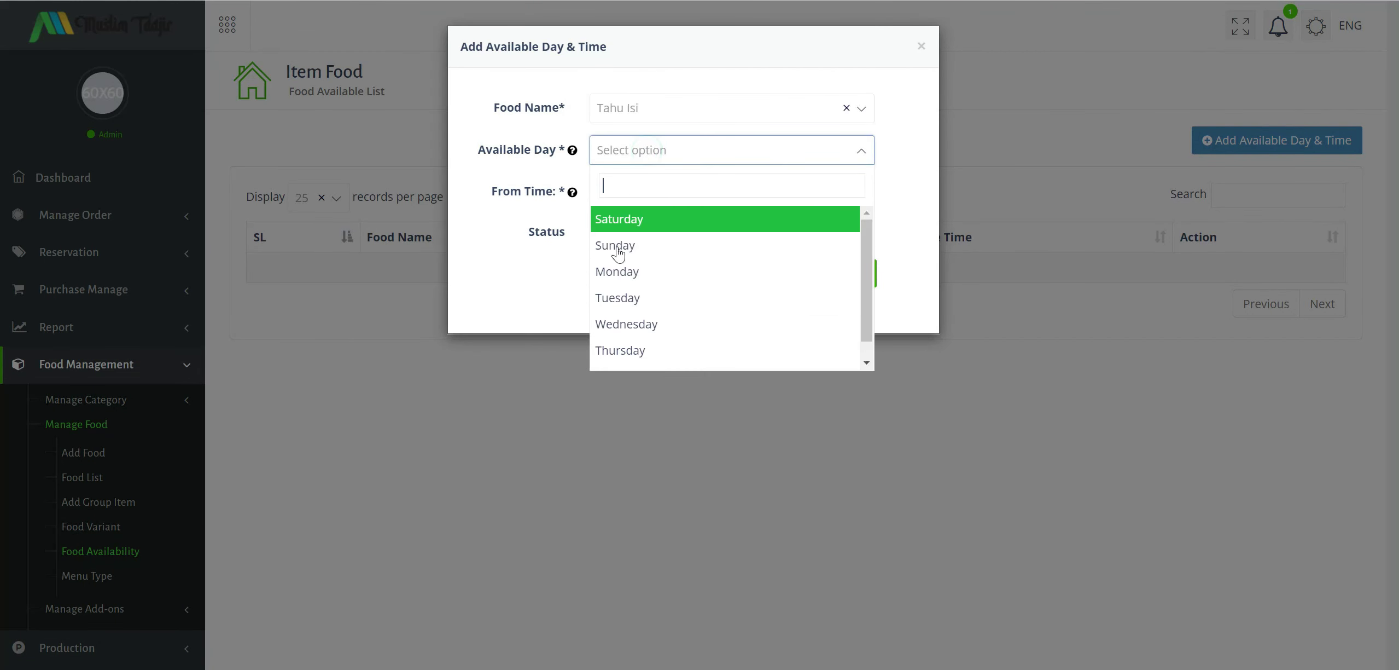
pyautogui.click(639, 247)
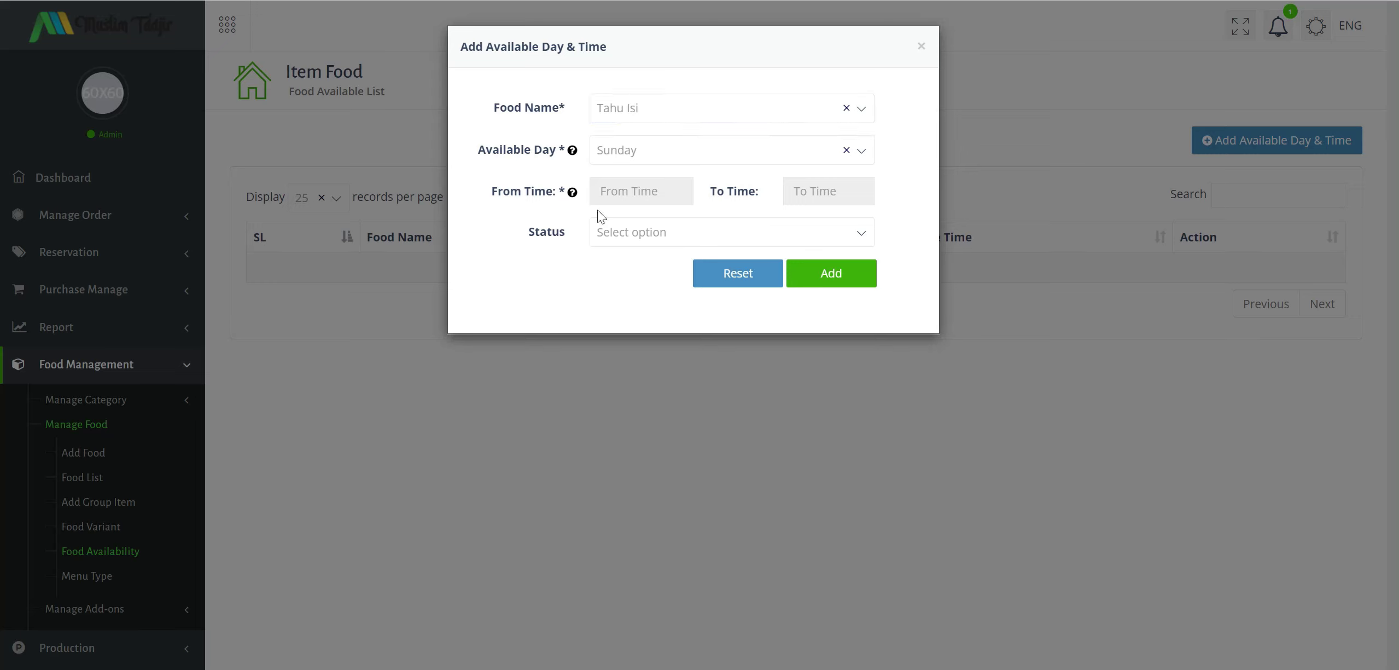
pyautogui.click(641, 193)
pyautogui.click(828, 192)
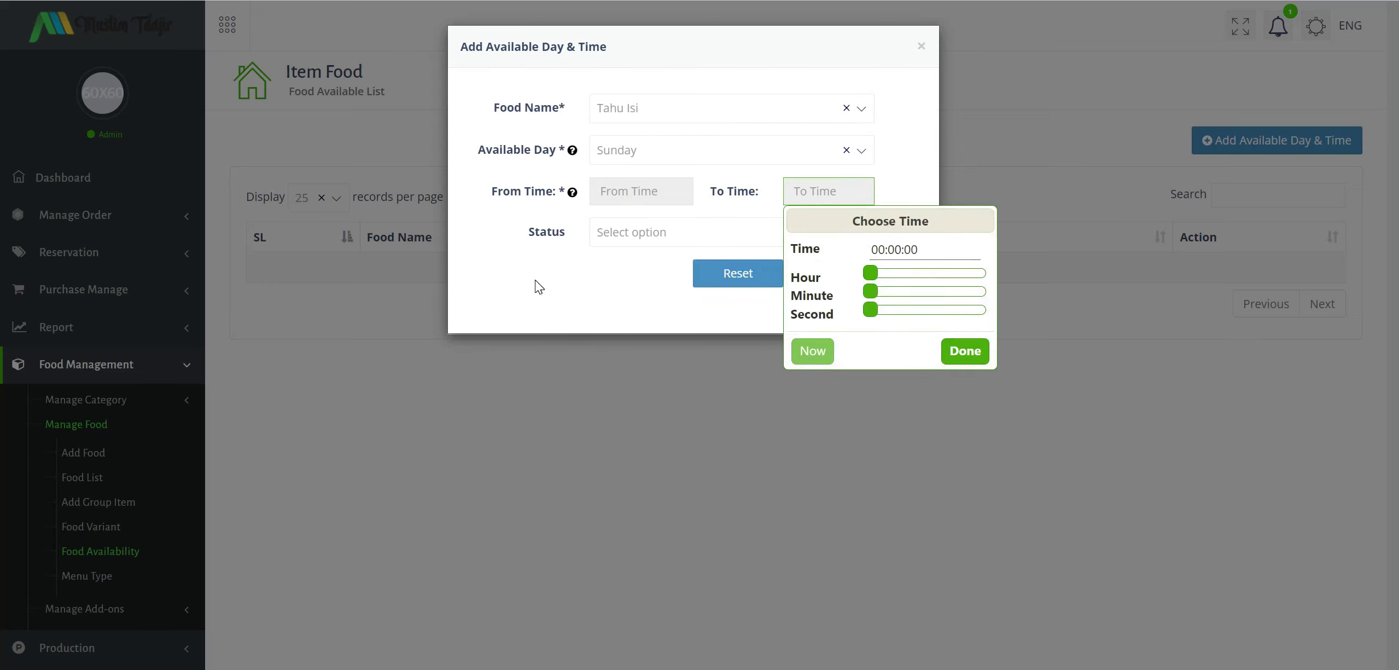
pyautogui.click(733, 241)
pyautogui.click(660, 306)
pyautogui.click(505, 266)
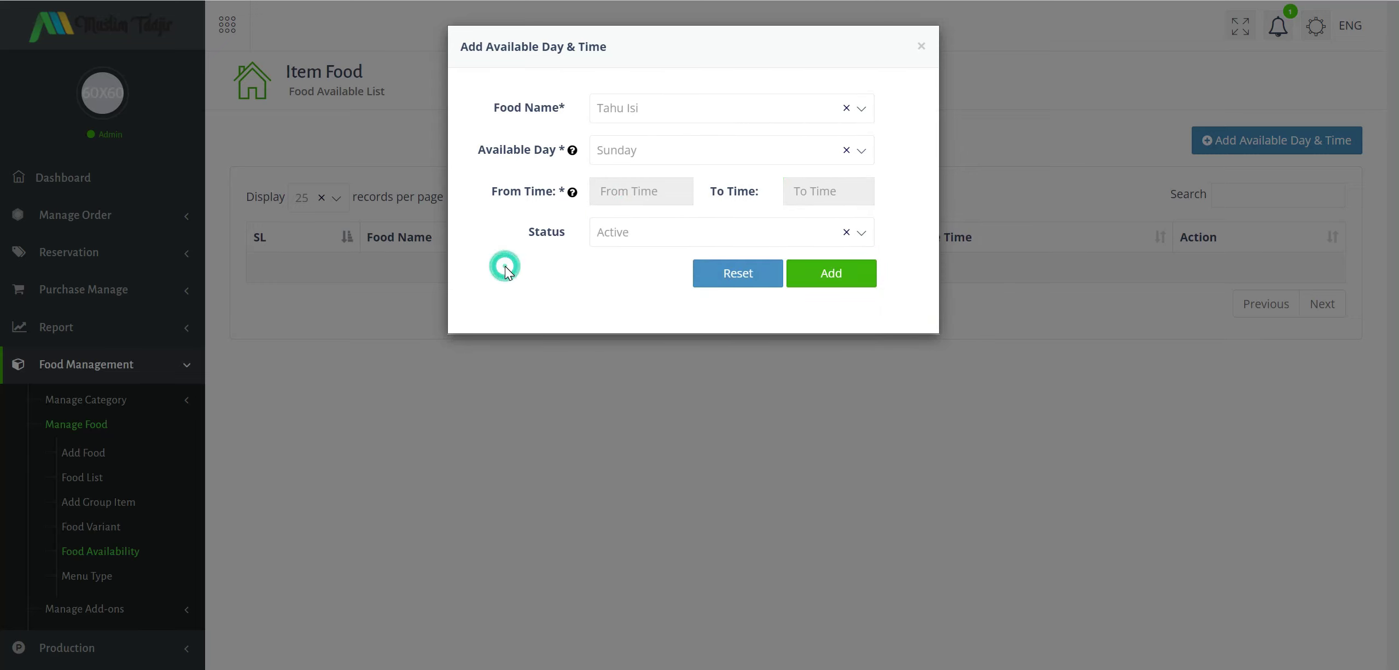
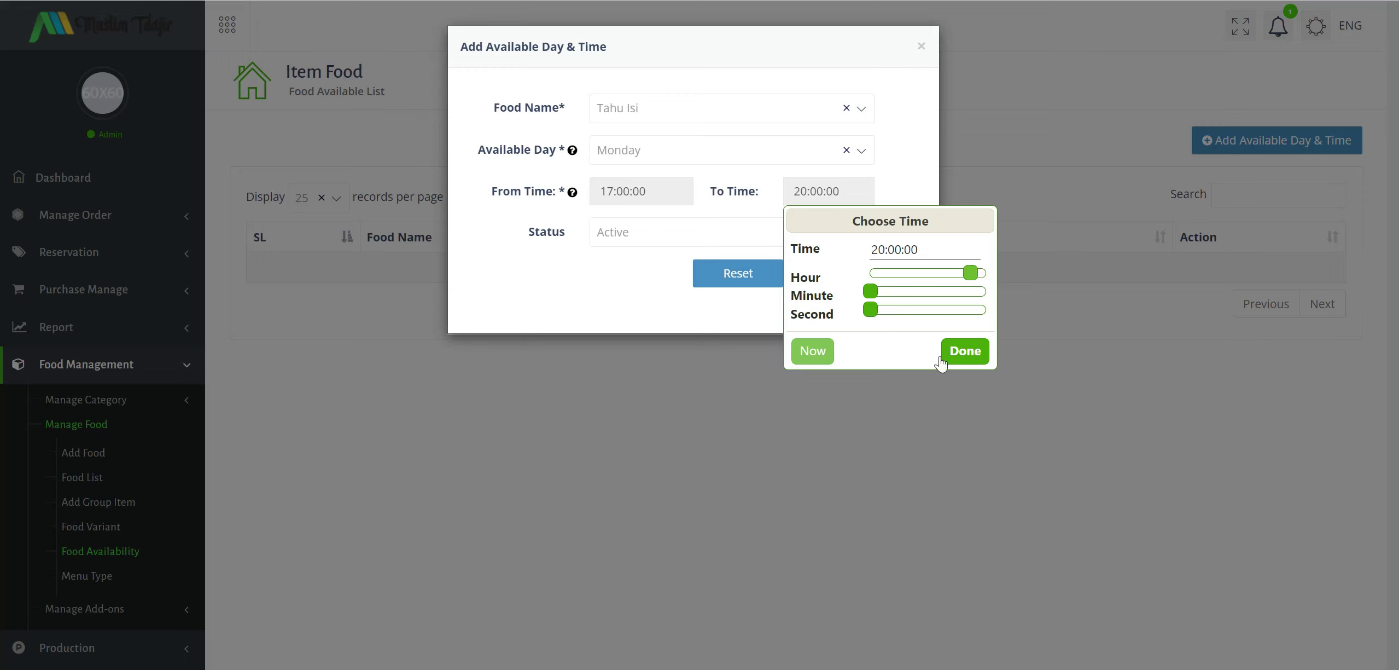
# Confirm the 20:00:00 end time, then close the availability dialog without adding an entry.
pyautogui.click(965, 351)
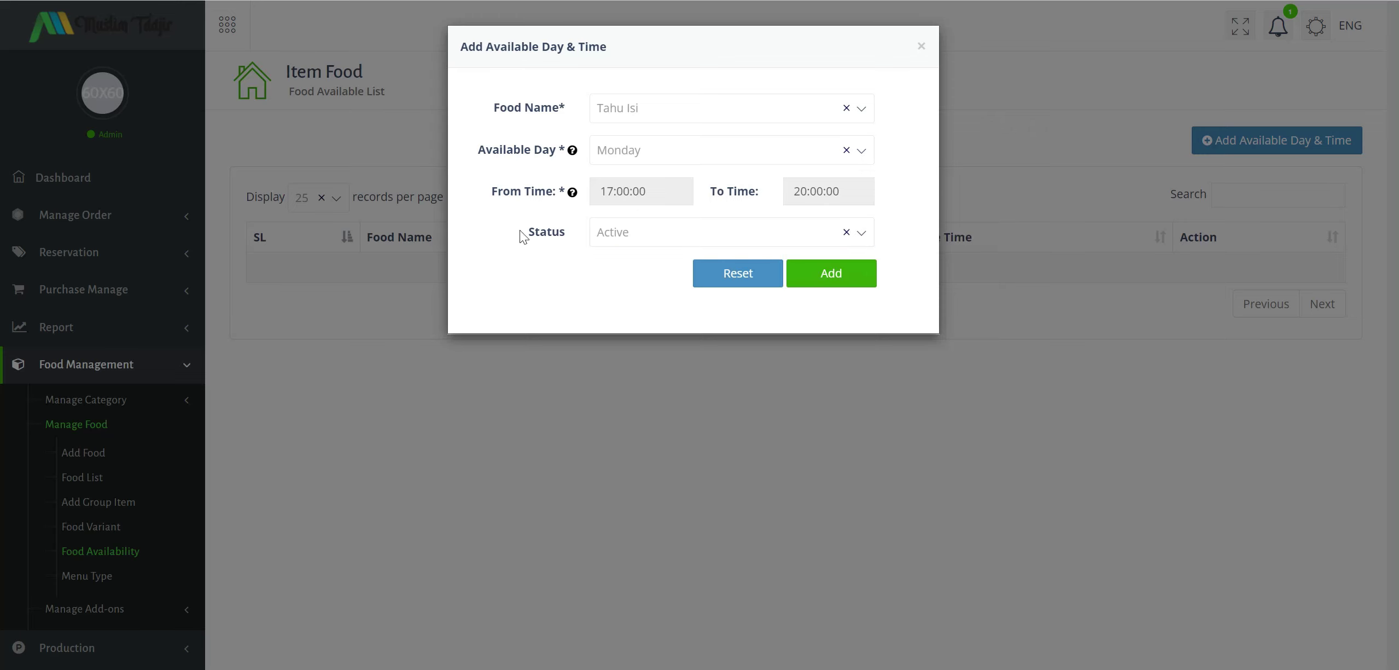
pyautogui.click(913, 52)
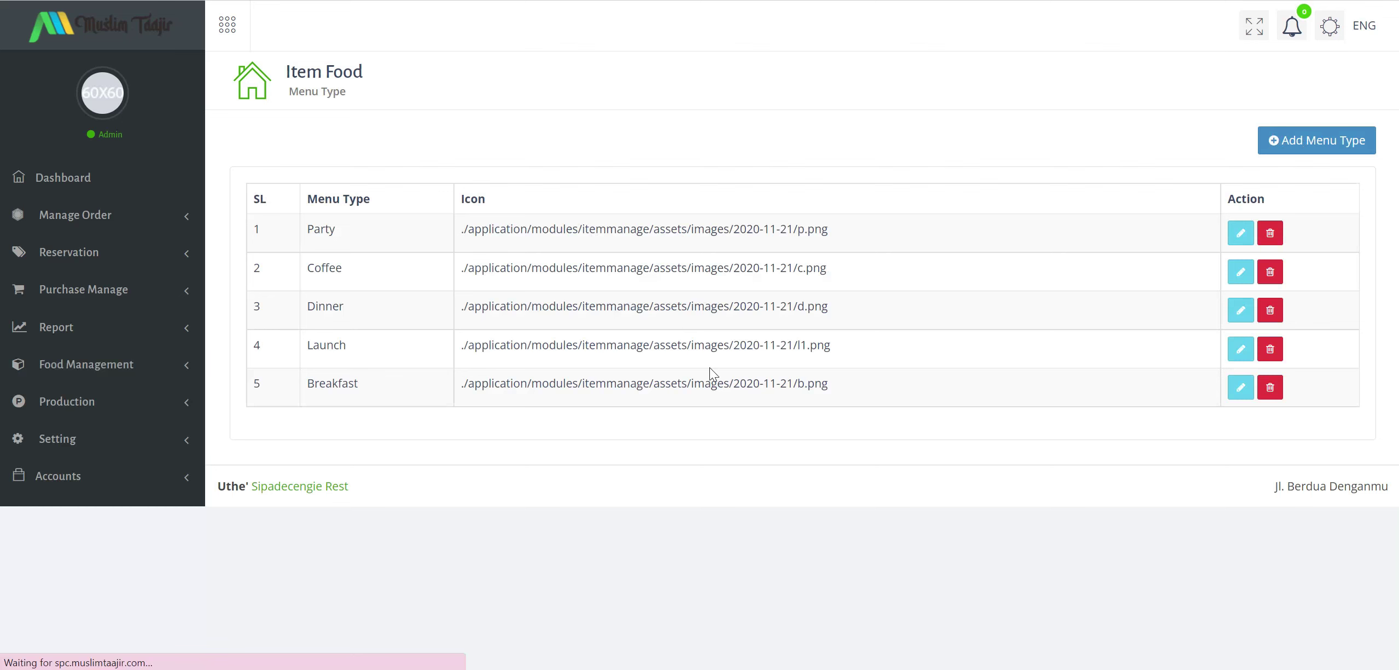
# Go to the Food List and open a blank Add Group Item form.
pyautogui.moveTo(838, 346); pyautogui.dragTo(733, 346)
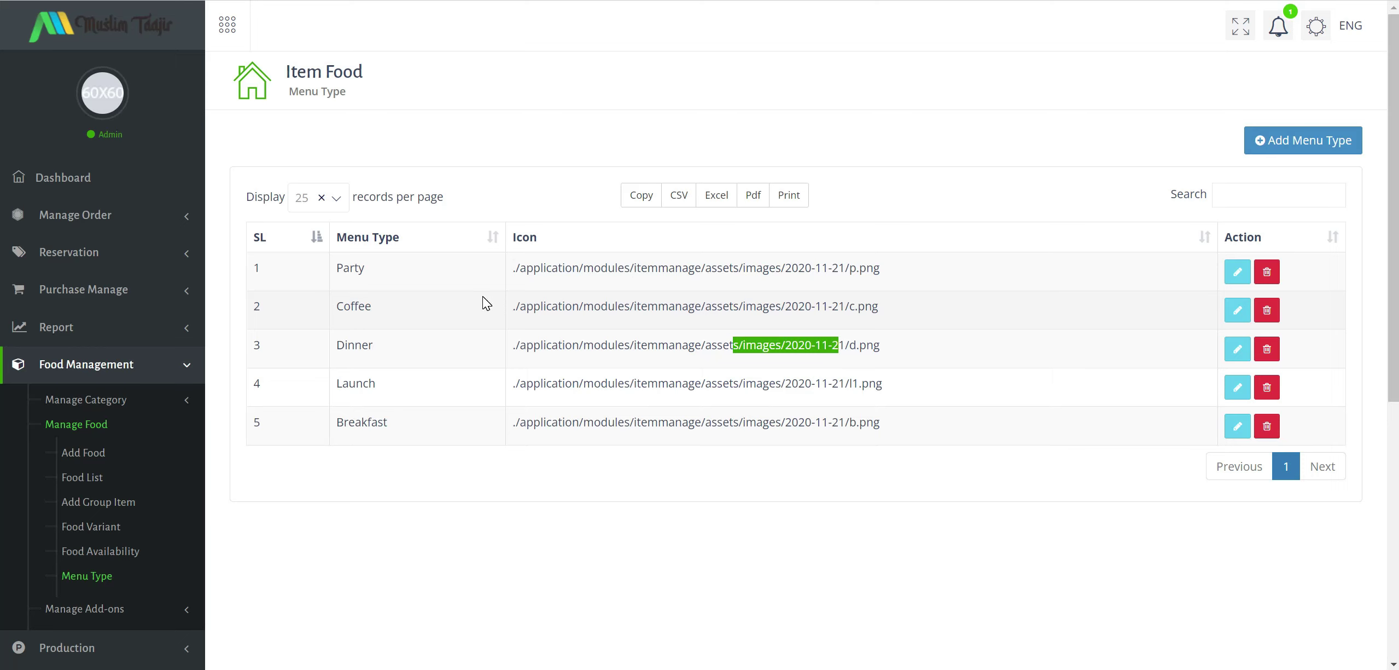
pyautogui.click(94, 477)
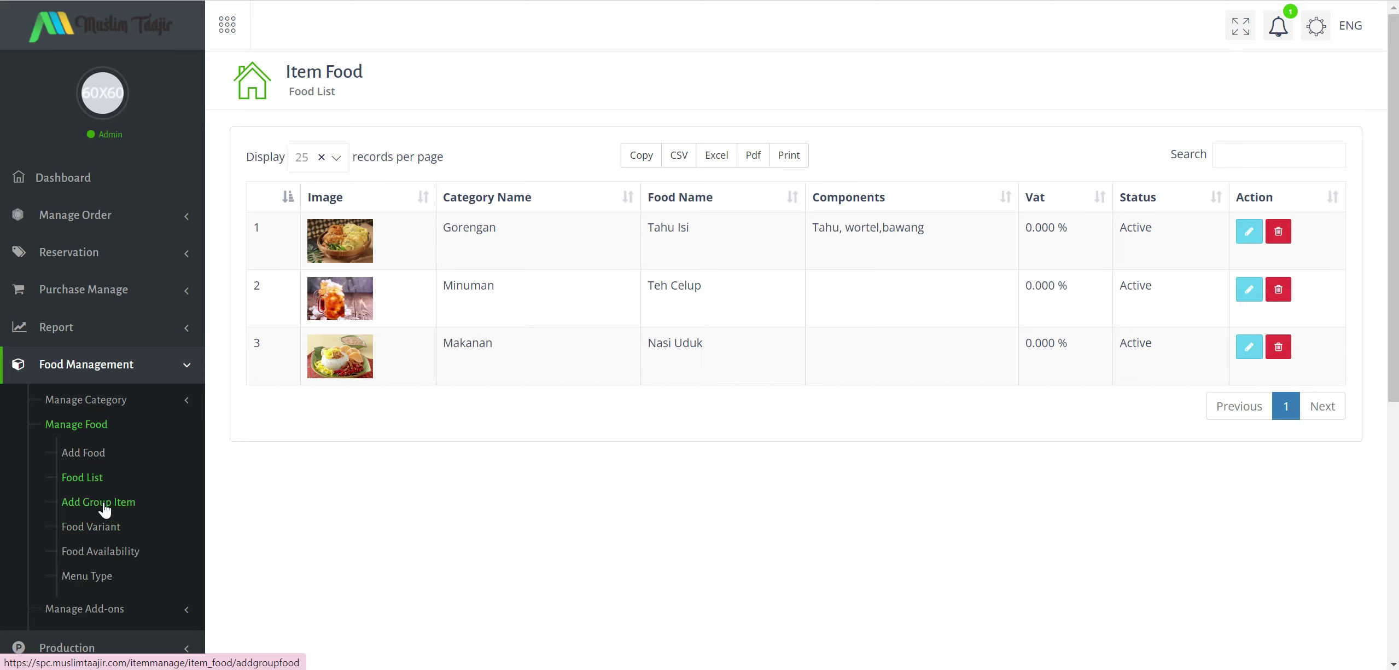
pyautogui.scroll(-4, 31, 465)
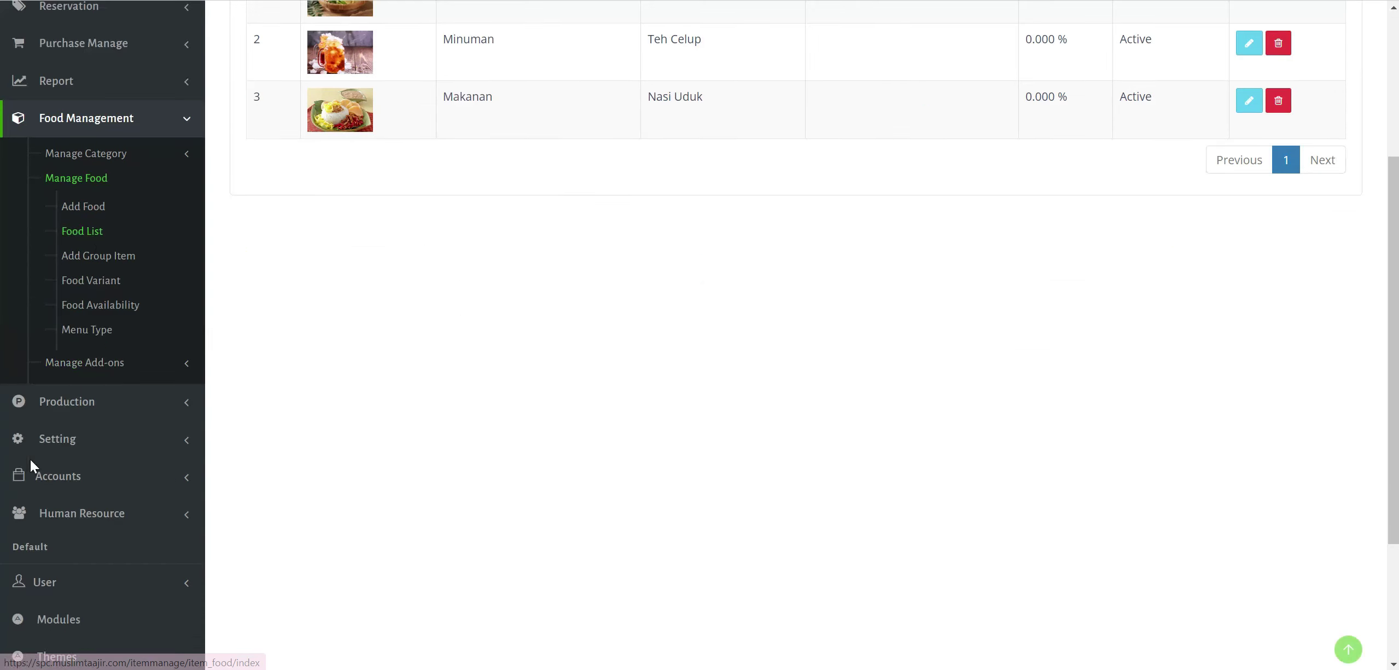
pyautogui.click(123, 258)
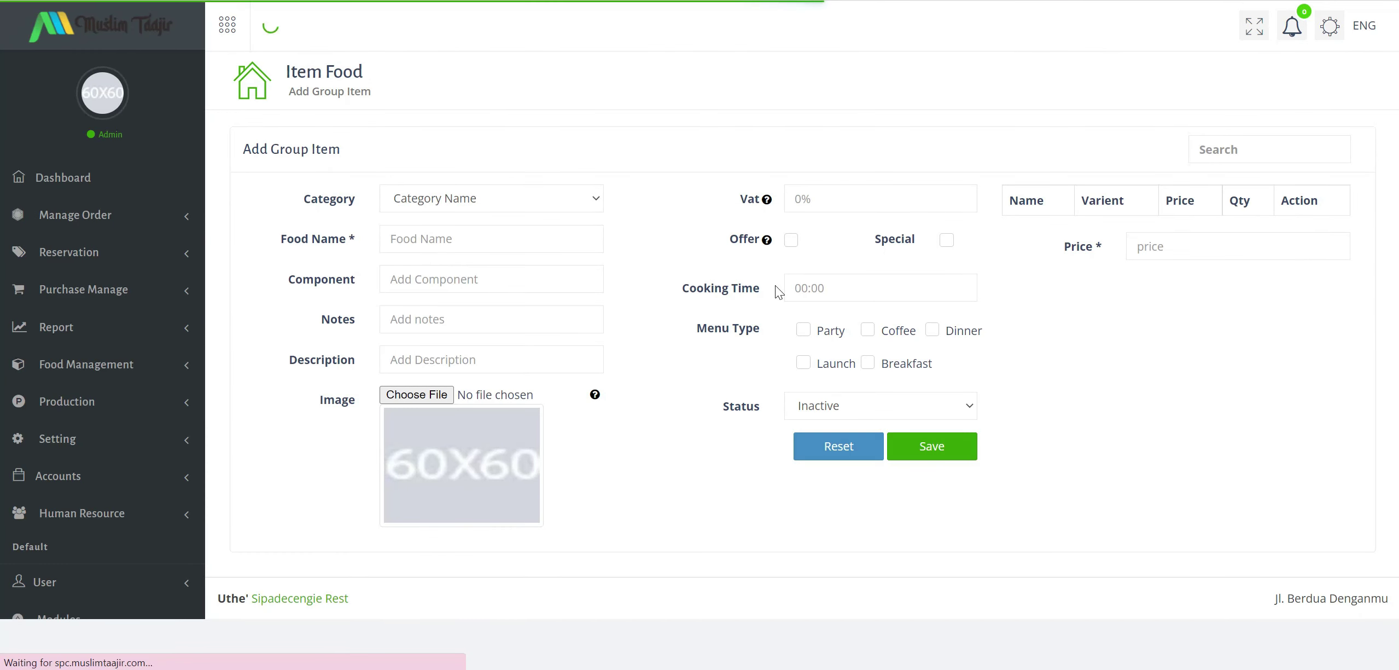
# Set Gorengan as category, touch Food Name and Component, then open the Food Variant list.
pyautogui.click(509, 198)
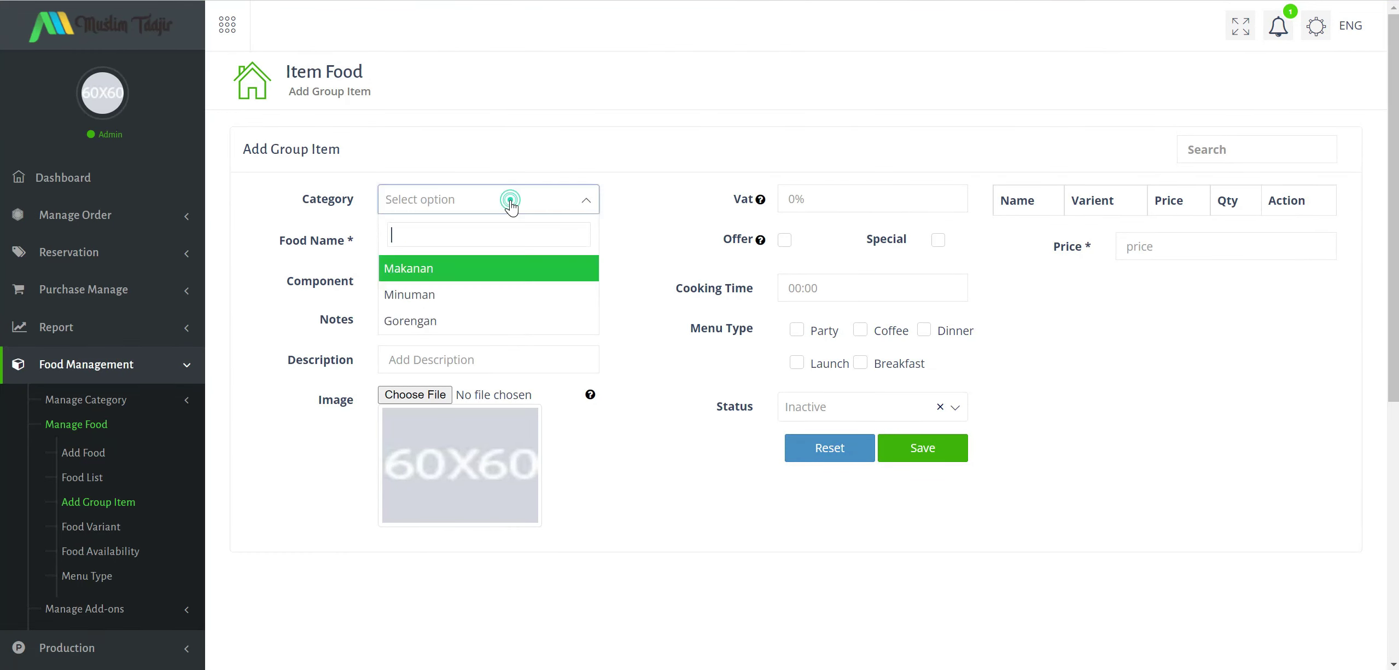
pyautogui.click(471, 322)
pyautogui.click(462, 241)
pyautogui.write('t')
pyautogui.click(454, 279)
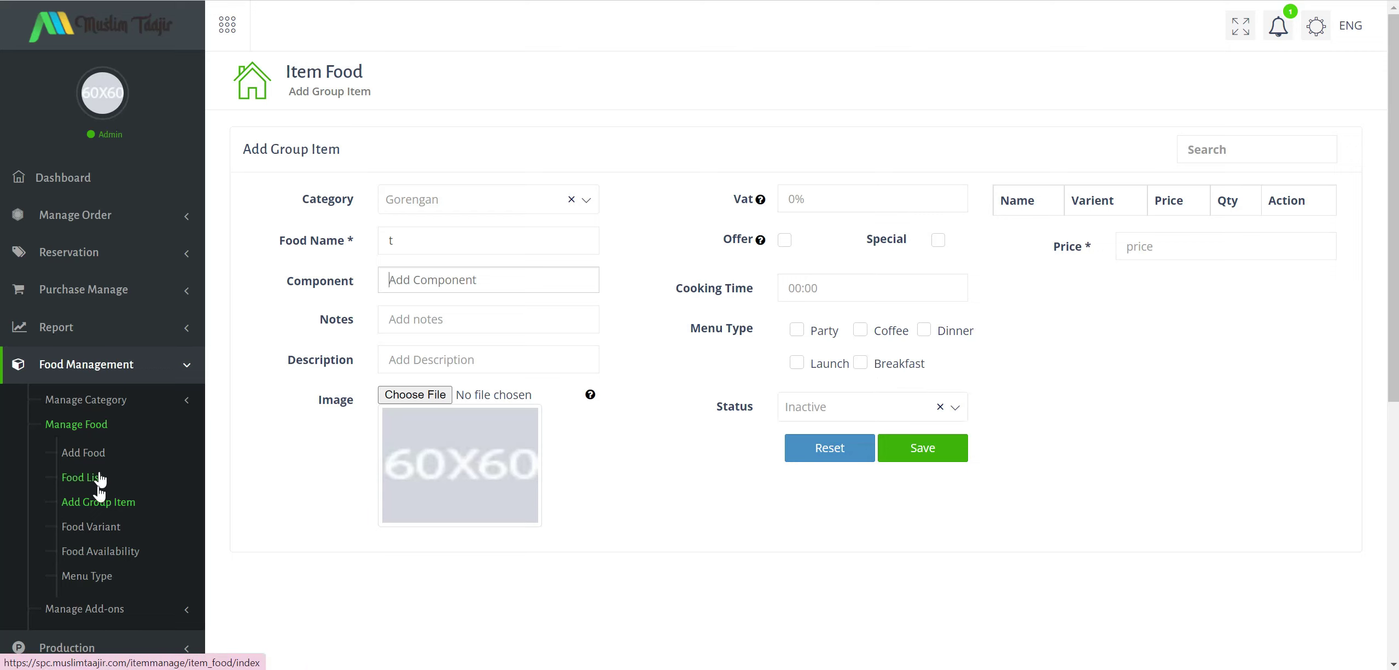
pyautogui.click(99, 526)
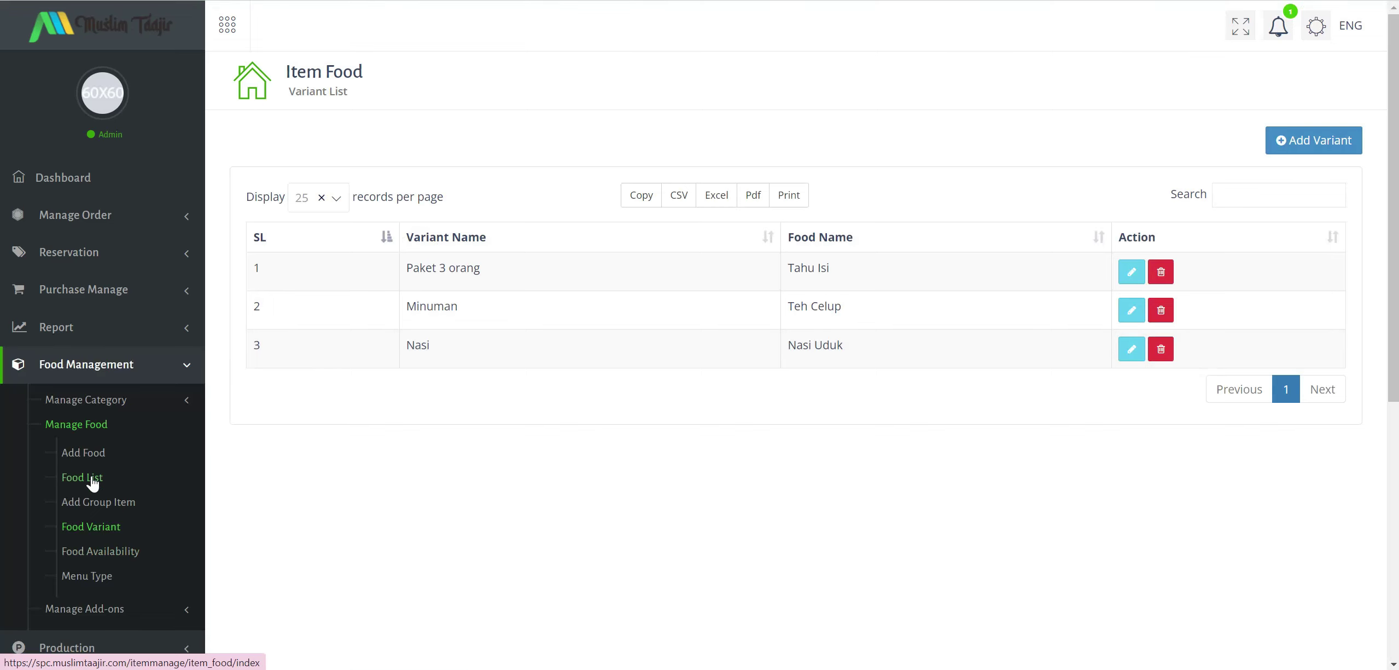
# Visit Reservations and the Add Food form under Manage Food, then return to the Food List.
pyautogui.click(90, 478)
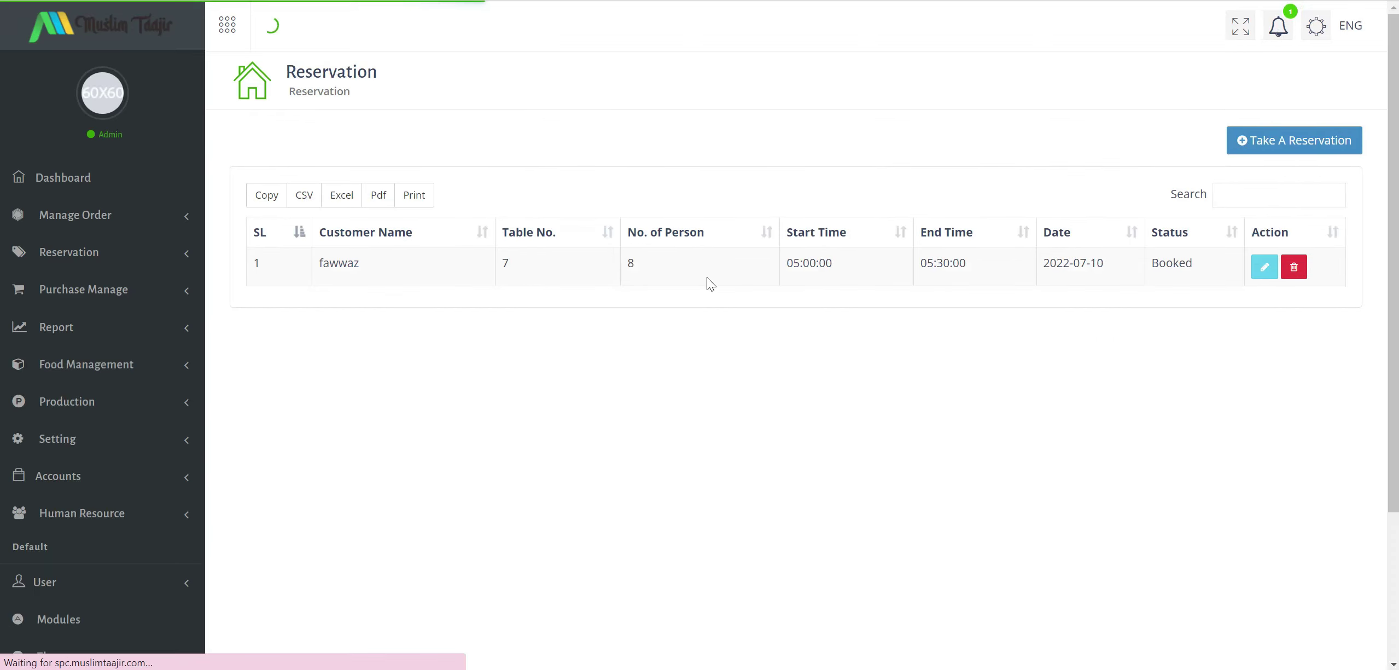
pyautogui.click(115, 364)
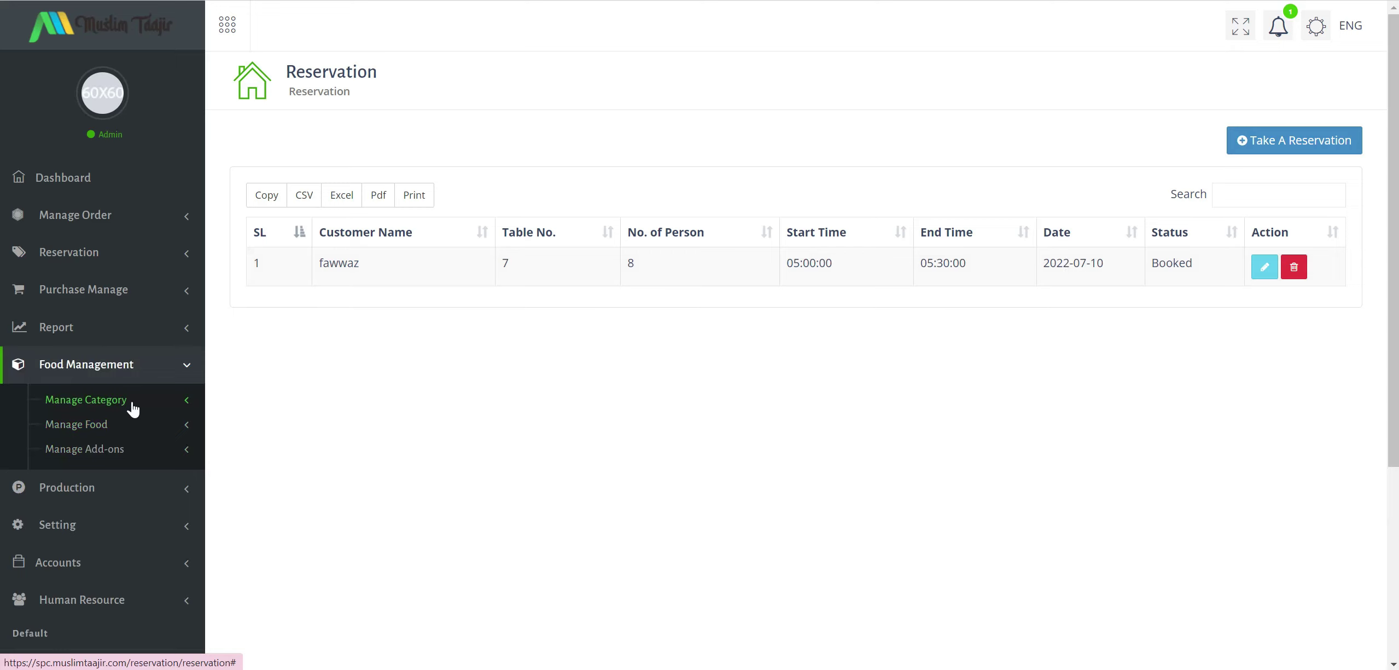
pyautogui.click(133, 406)
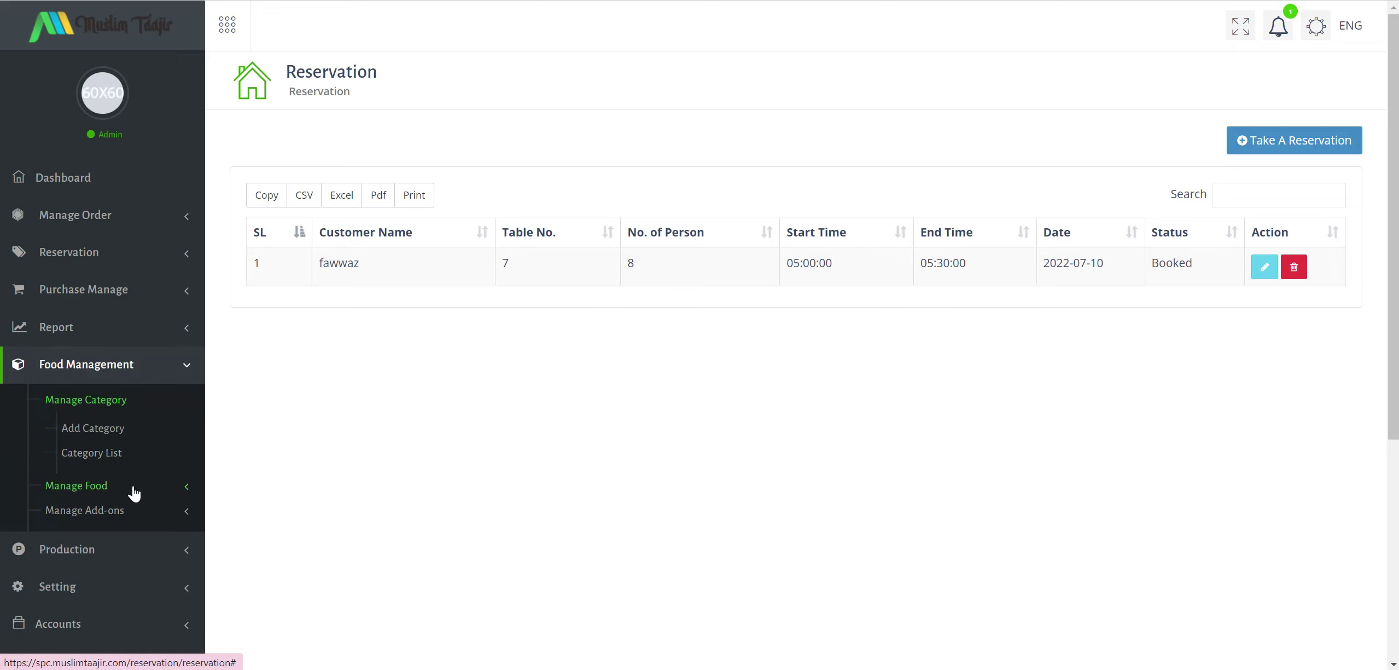
pyautogui.click(104, 484)
pyautogui.scroll(-2, 117, 470)
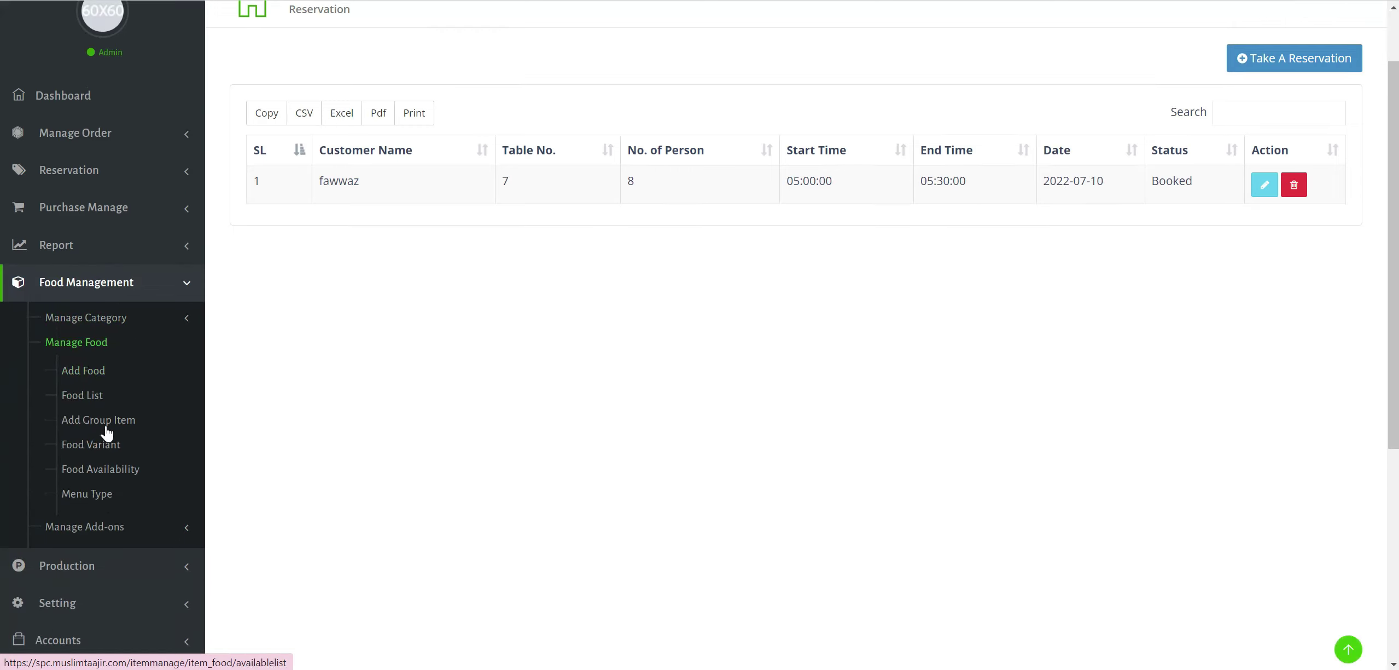
pyautogui.click(88, 372)
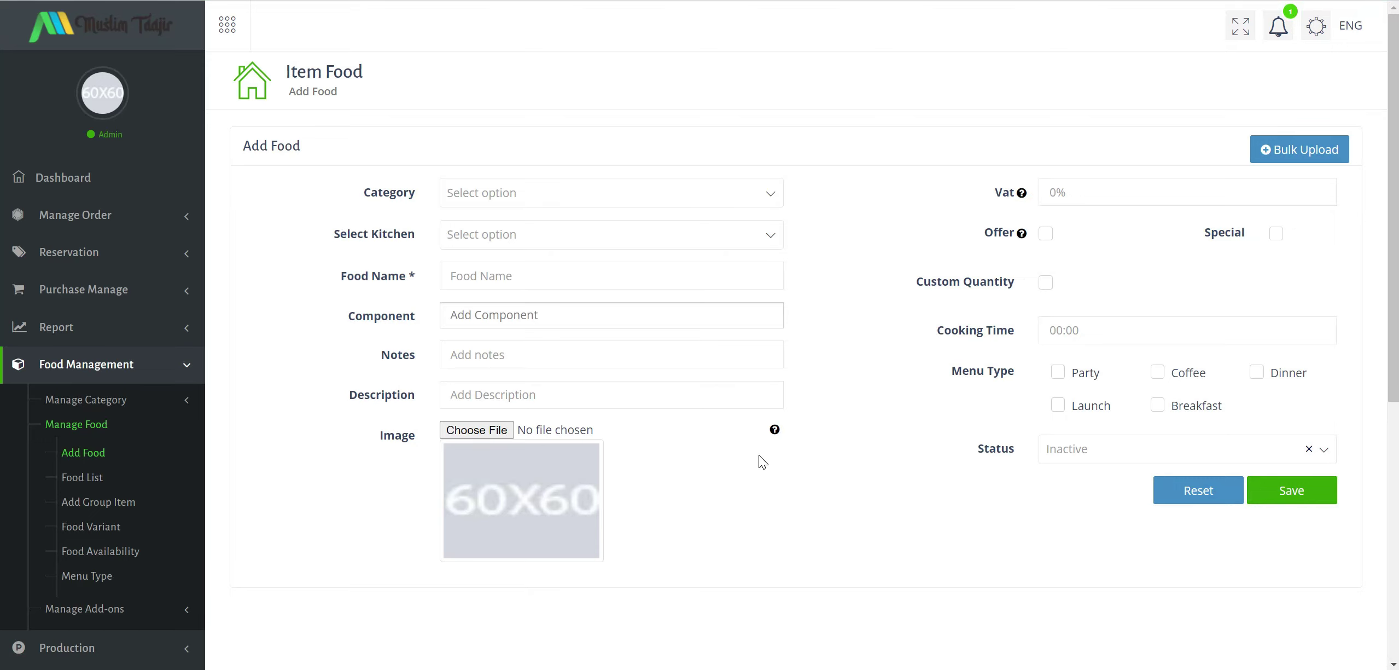
pyautogui.scroll(-5, 763, 462)
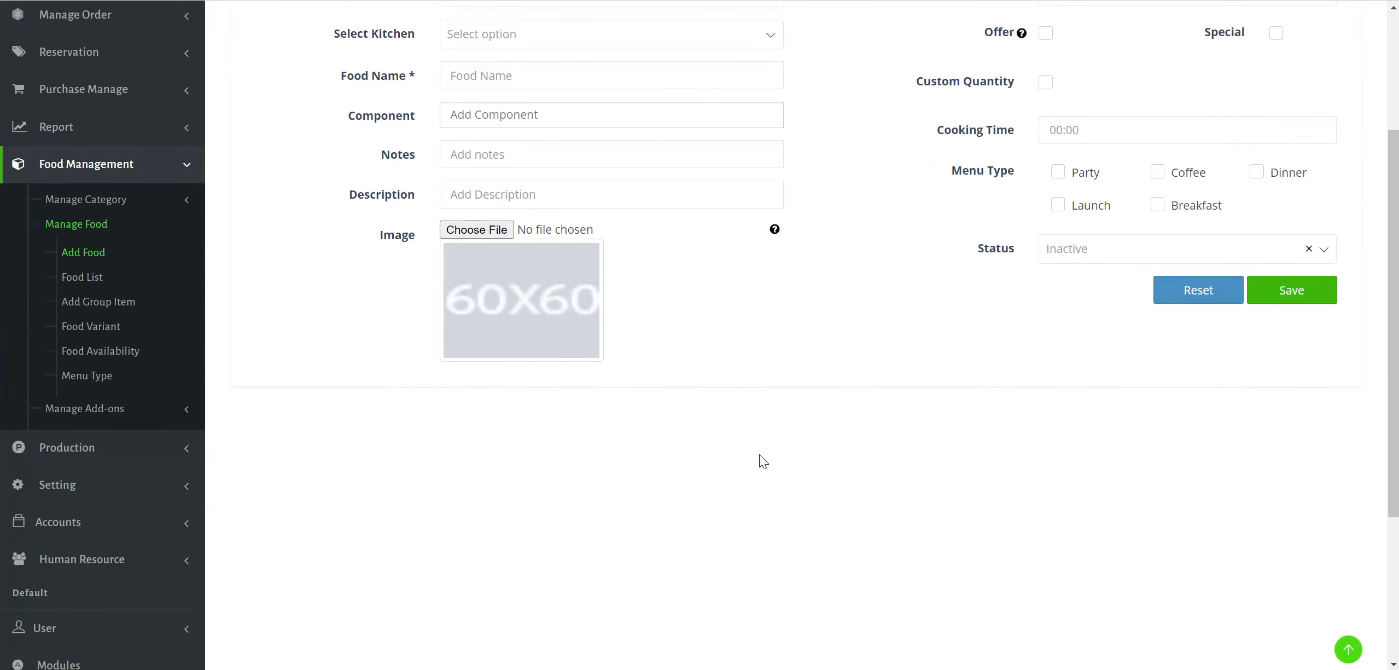
pyautogui.scroll(5, 763, 448)
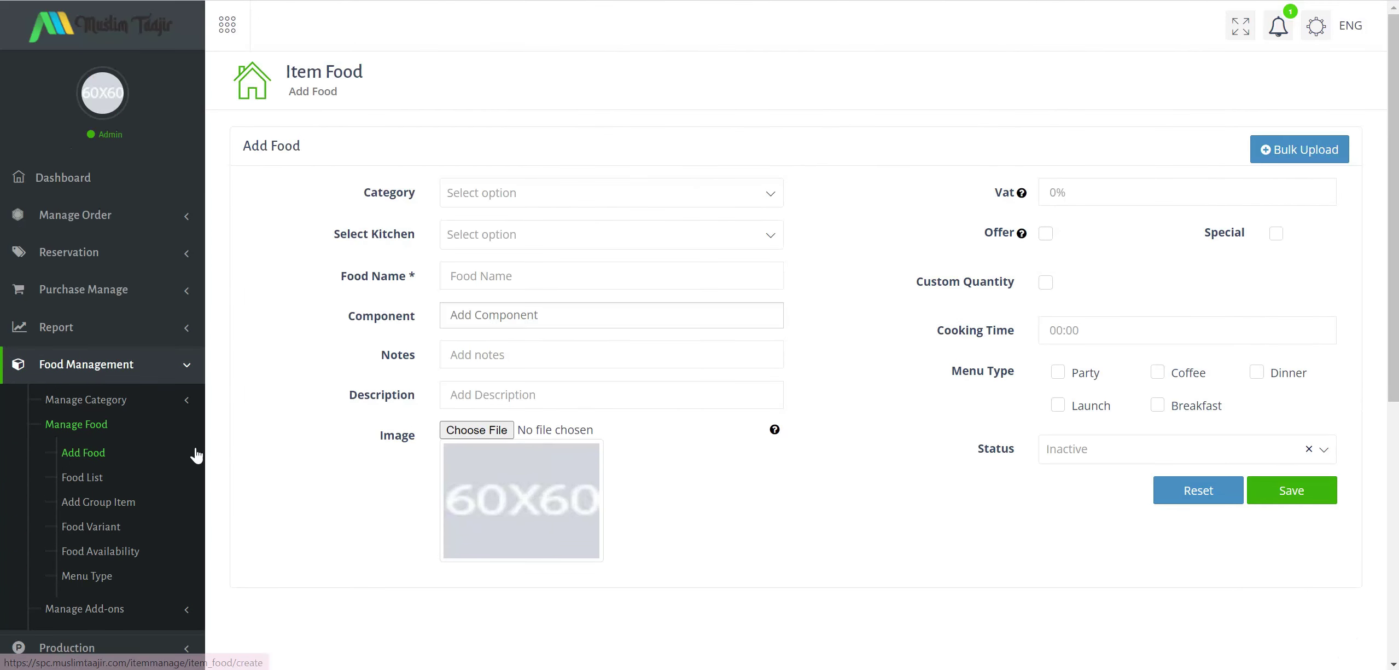
pyautogui.click(93, 477)
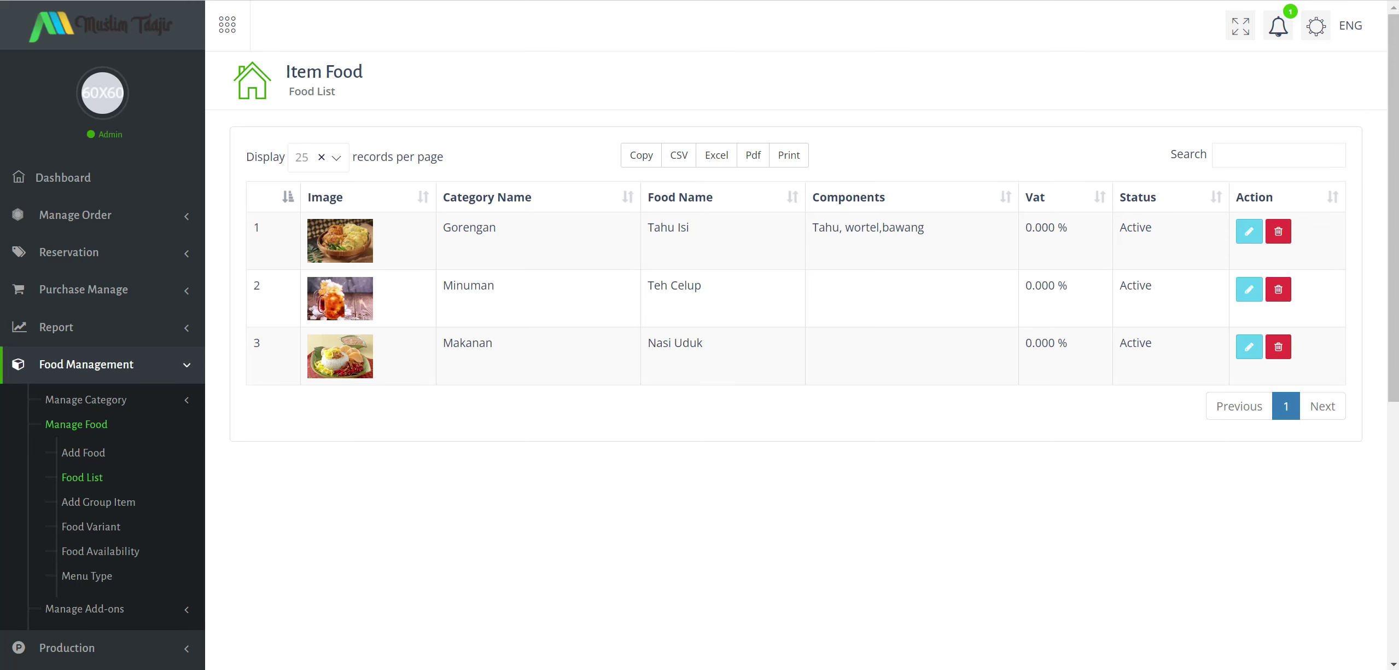
# Reload the storefront menu and add Tahu Isi to the cart.
pyautogui.hotkey('alt', 'Tab')
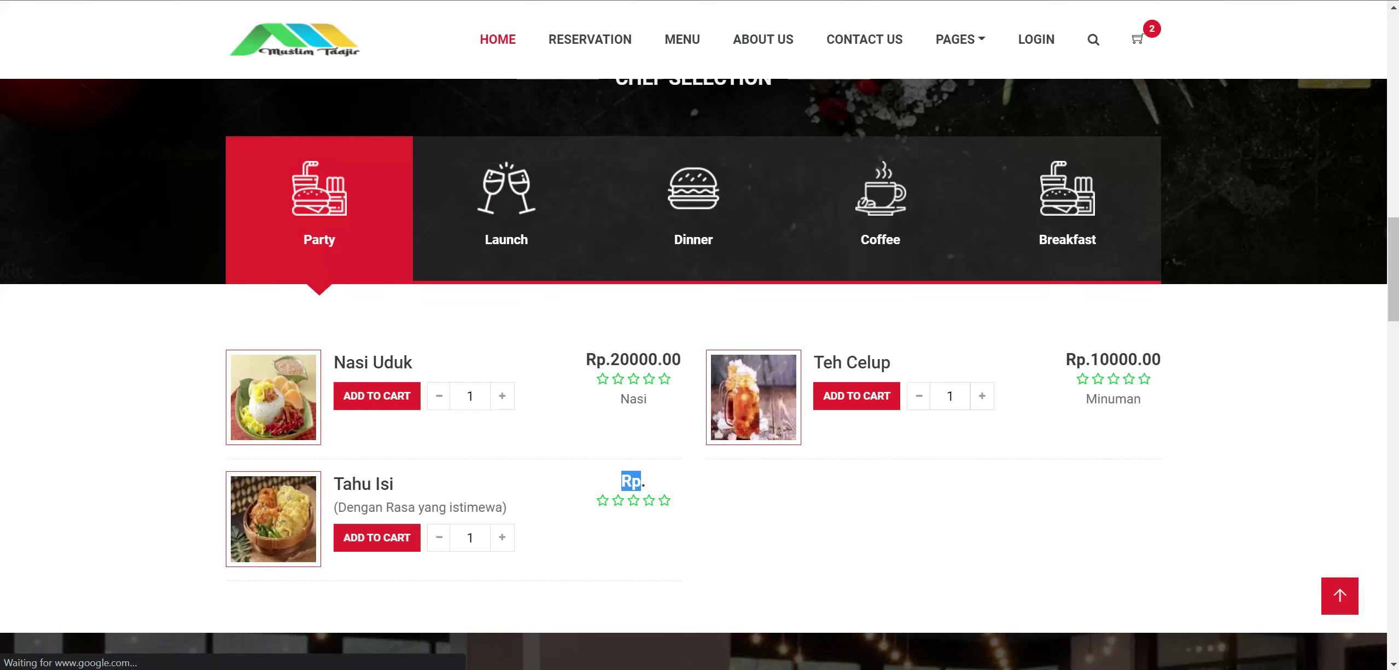
pyautogui.press('F5')
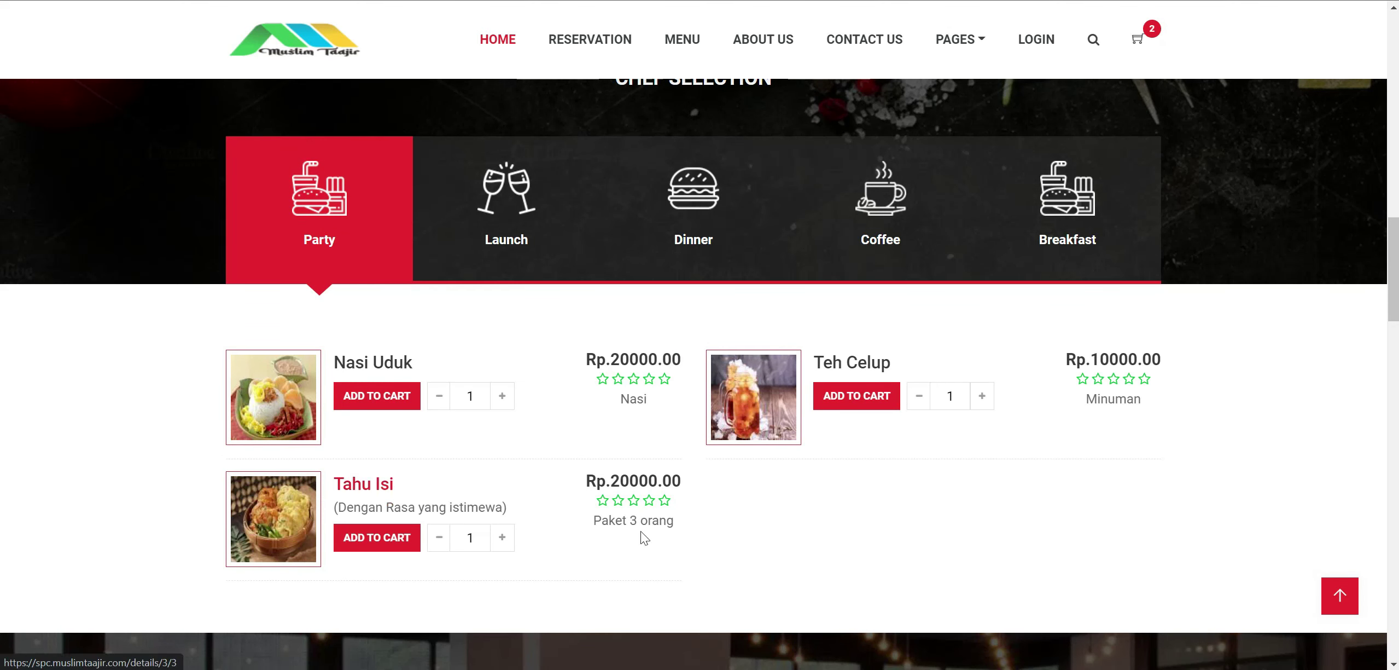
pyautogui.moveTo(614, 519); pyautogui.dragTo(693, 537)
pyautogui.click(694, 538)
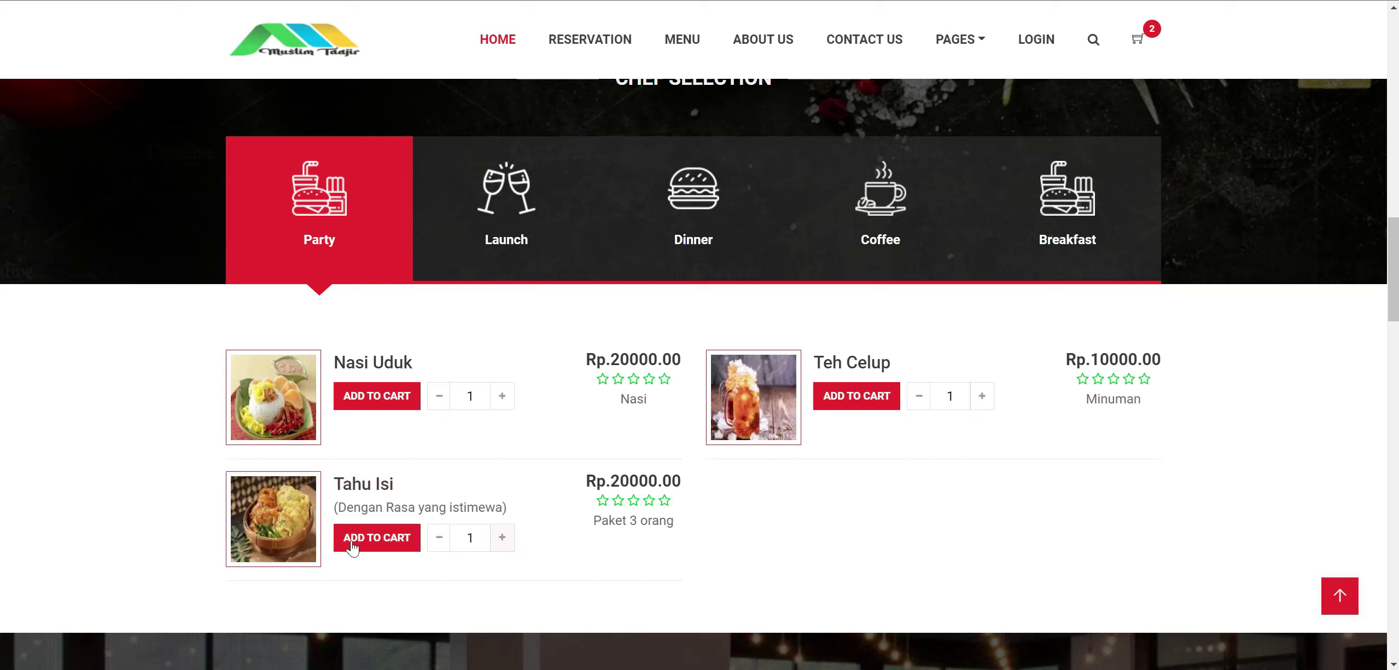
pyautogui.click(381, 542)
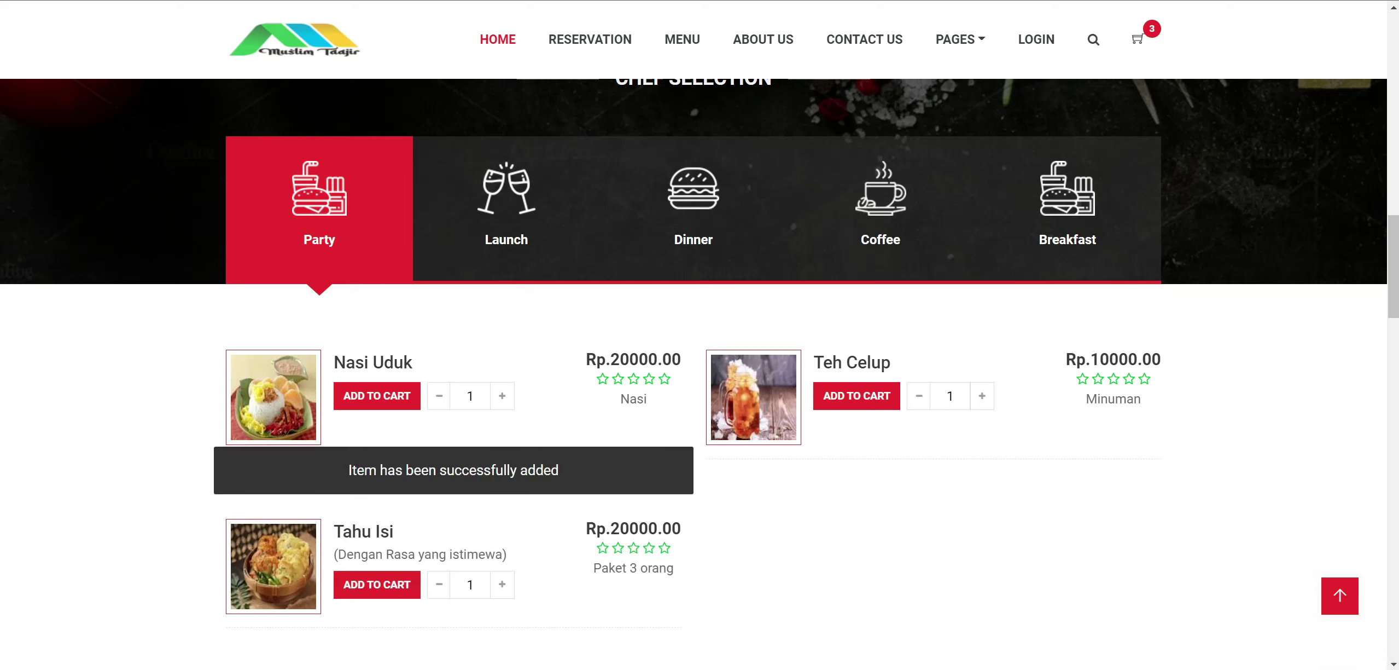
# Inspect Tahu Isi's details: Size options, Gorengan category, Tahu, wortel,bawang components; return to admin.
pyautogui.click(367, 532)
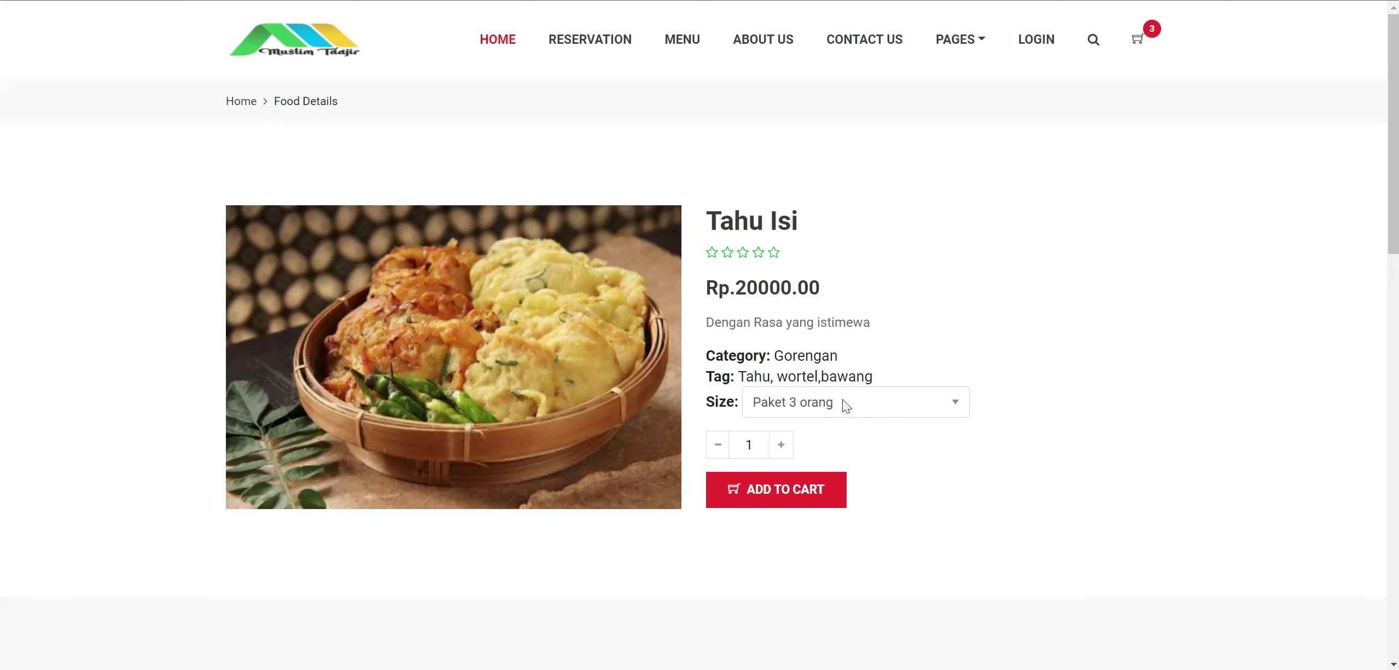
pyautogui.click(843, 401)
pyautogui.click(944, 426)
pyautogui.click(939, 399)
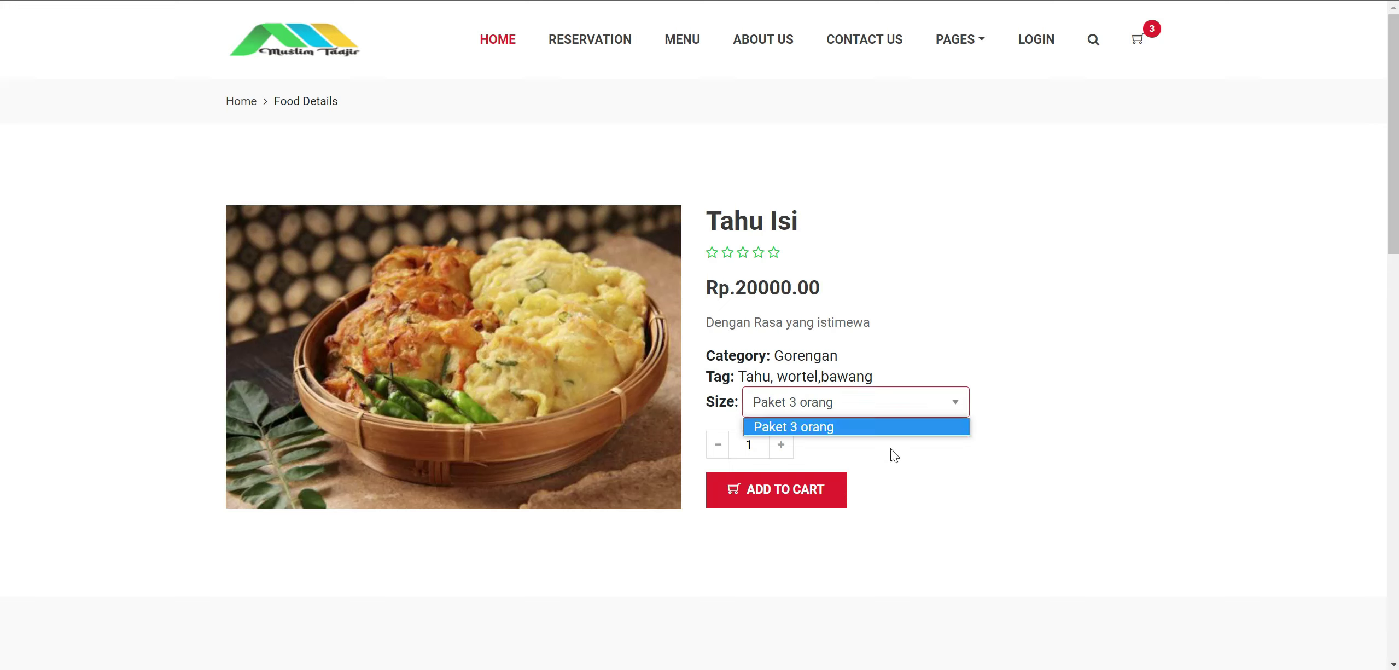
pyautogui.click(1000, 463)
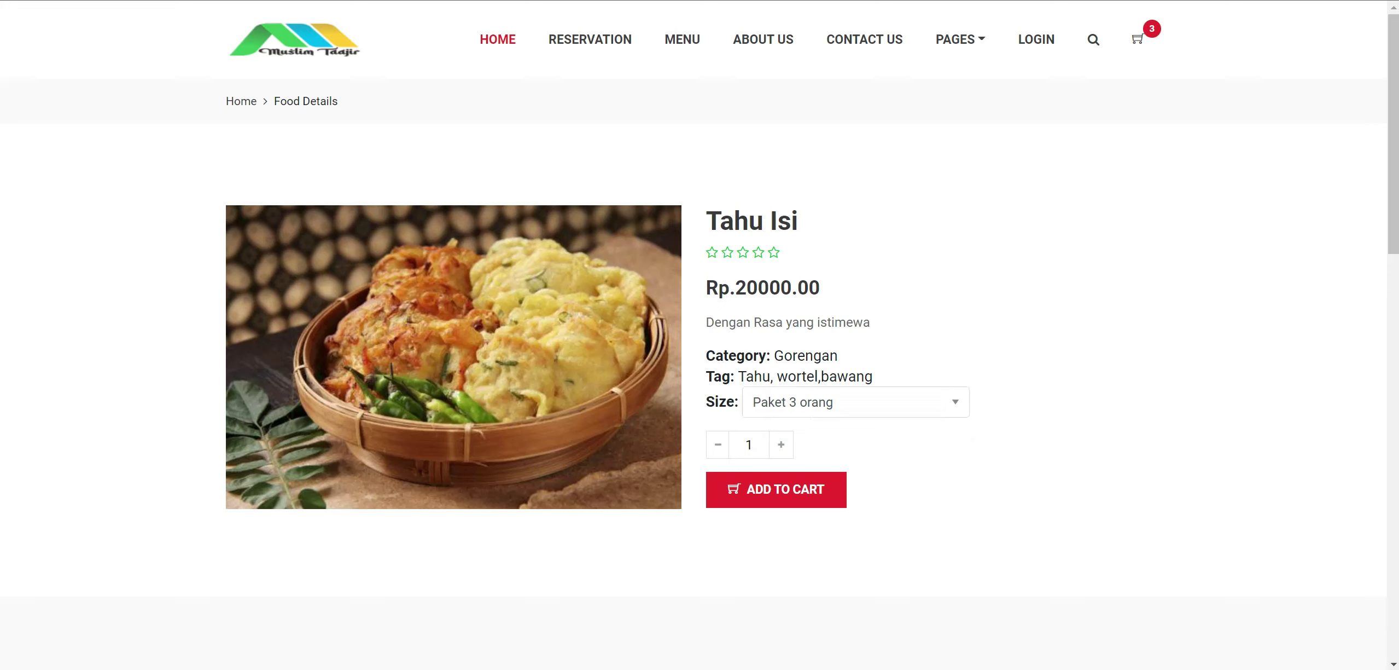
pyautogui.doubleClick(972, 362)
pyautogui.click(1040, 361)
pyautogui.doubleClick(915, 378)
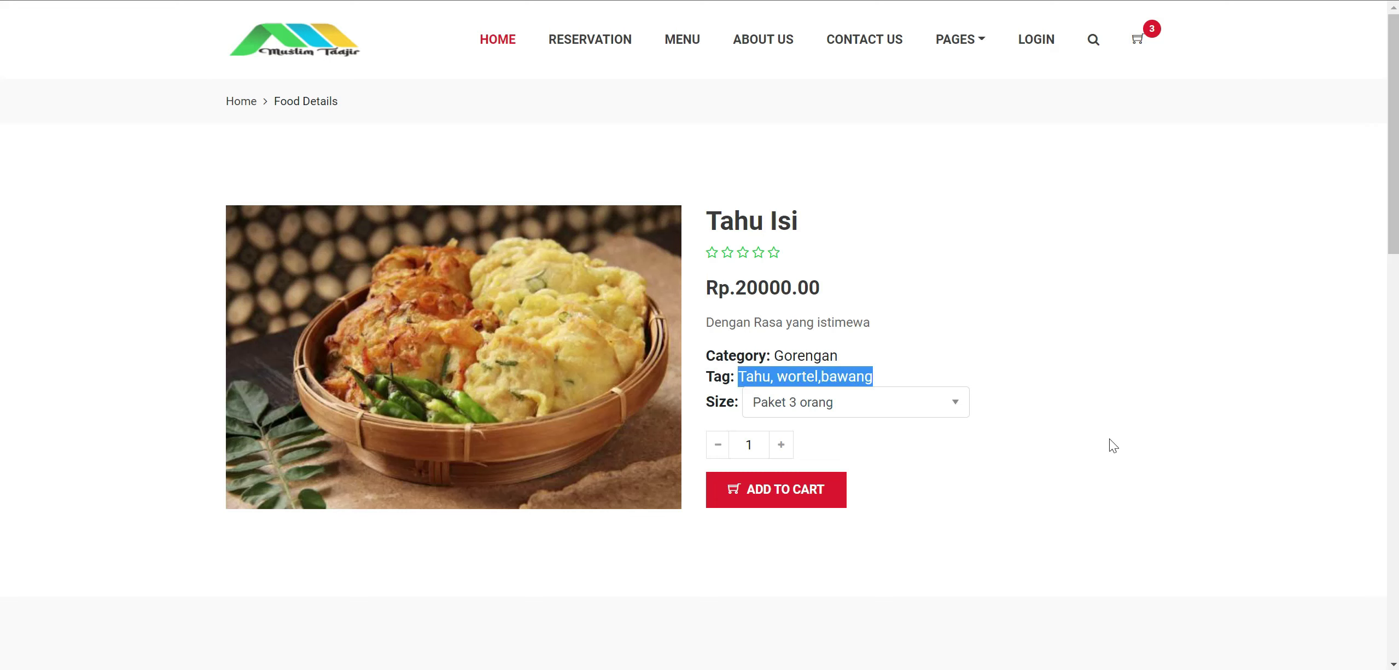
pyautogui.click(1109, 443)
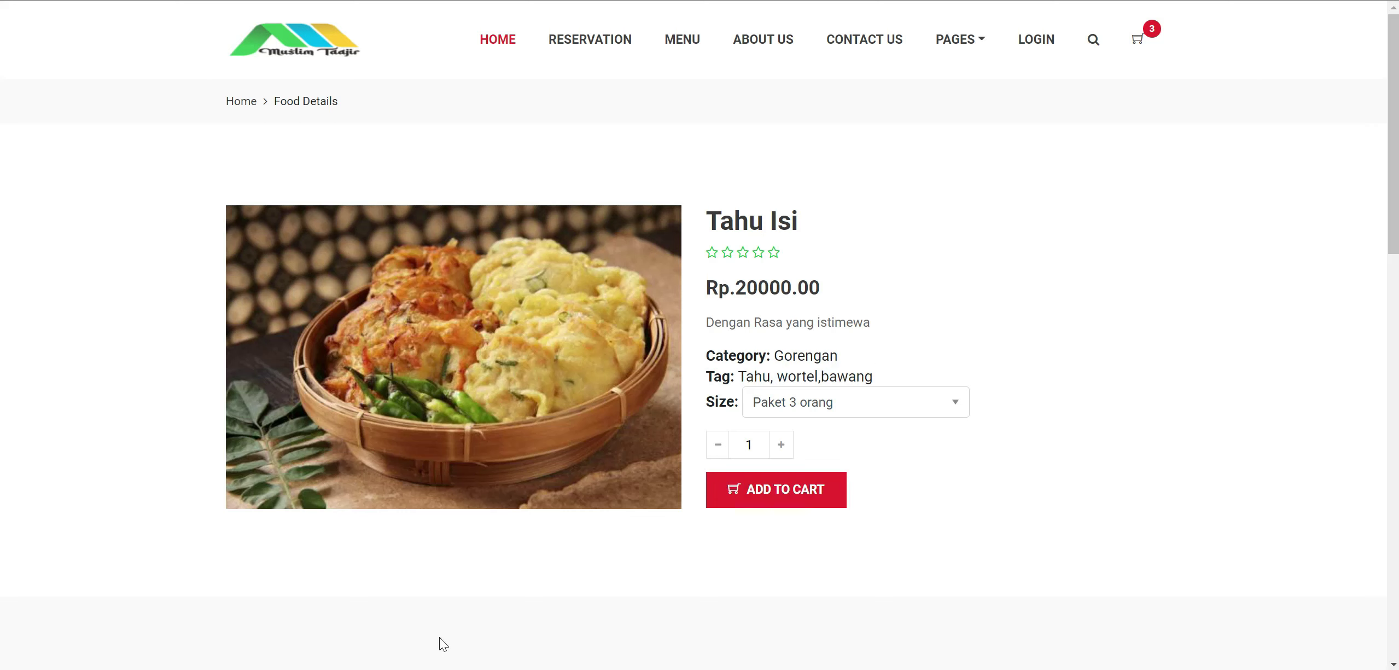
pyautogui.click(422, 617)
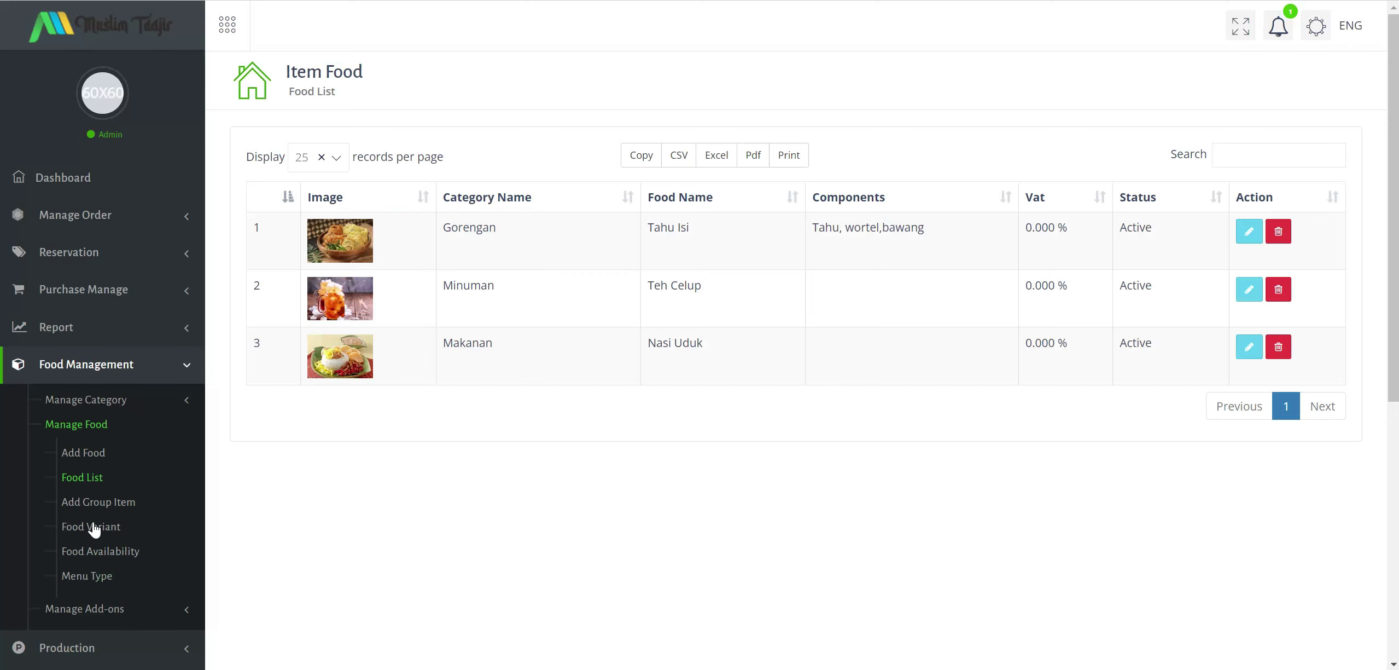
# Create a Bj variant for Tahu Isi priced at 2000 in the Variant List.
pyautogui.click(107, 539)
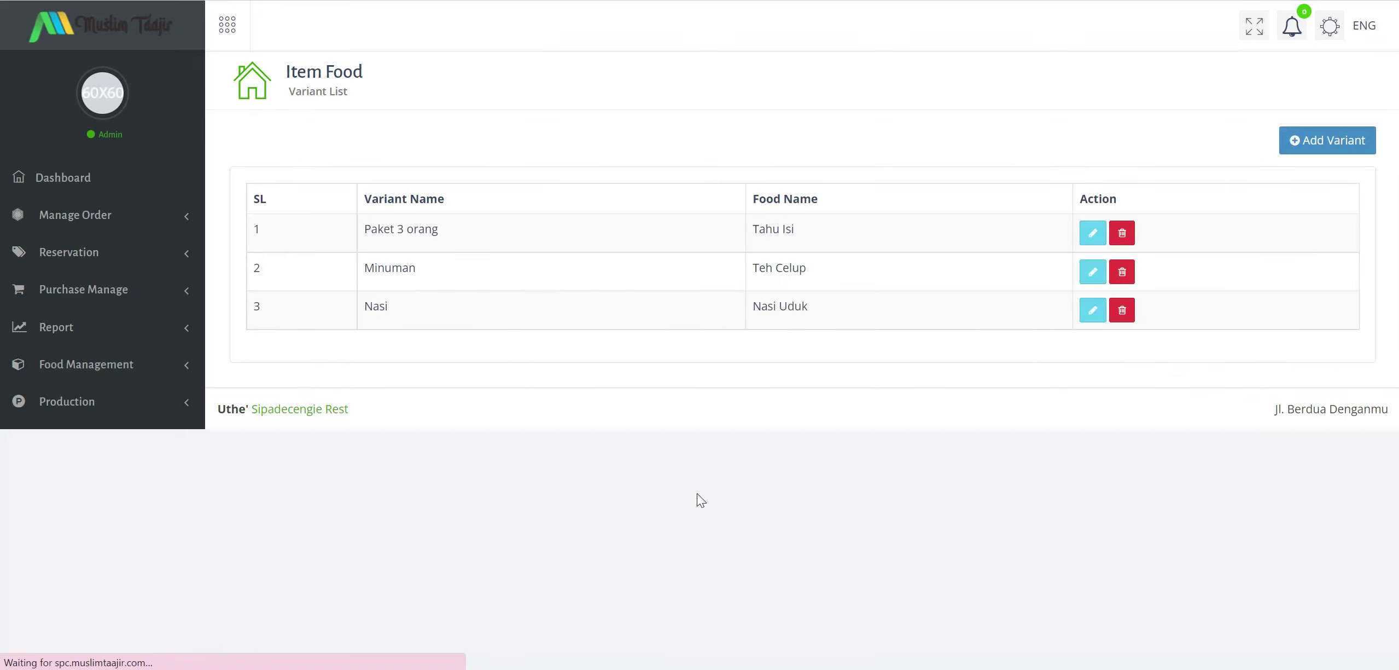
pyautogui.click(1336, 142)
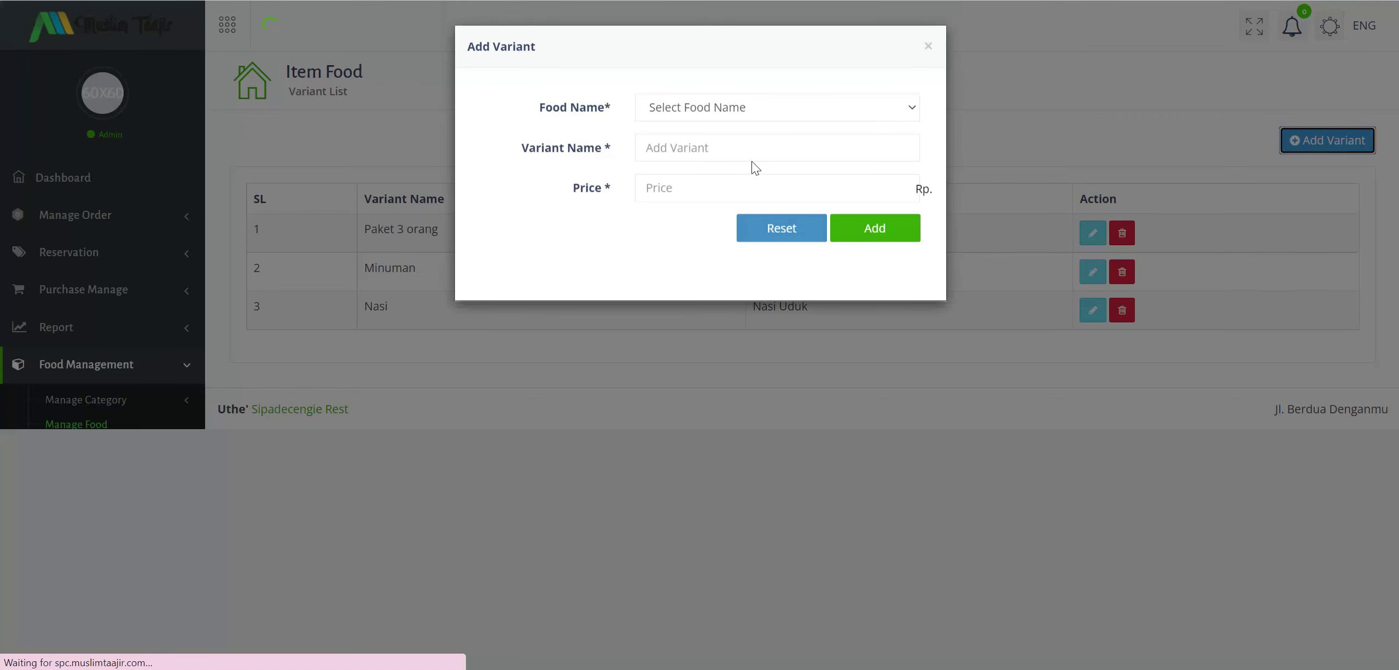
pyautogui.click(748, 117)
pyautogui.click(684, 223)
pyautogui.click(686, 151)
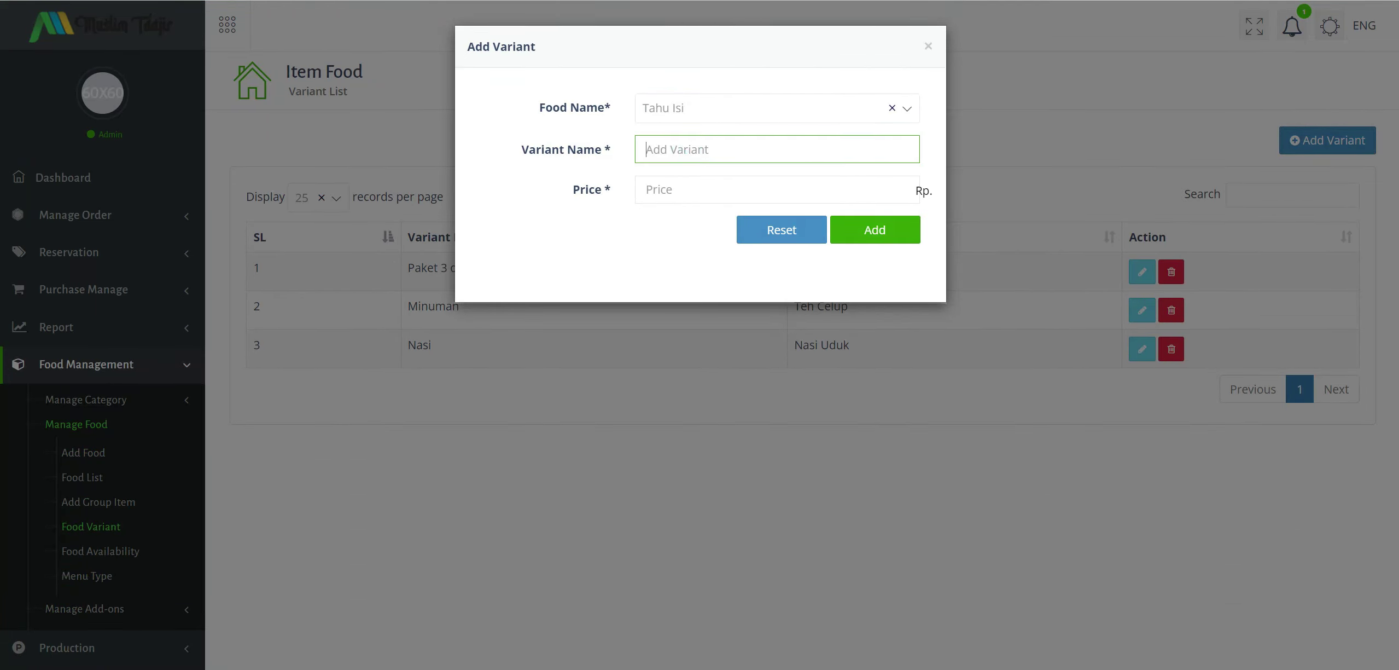
pyautogui.write('Bj')
pyautogui.click(661, 194)
pyautogui.write('2000')
pyautogui.click(907, 238)
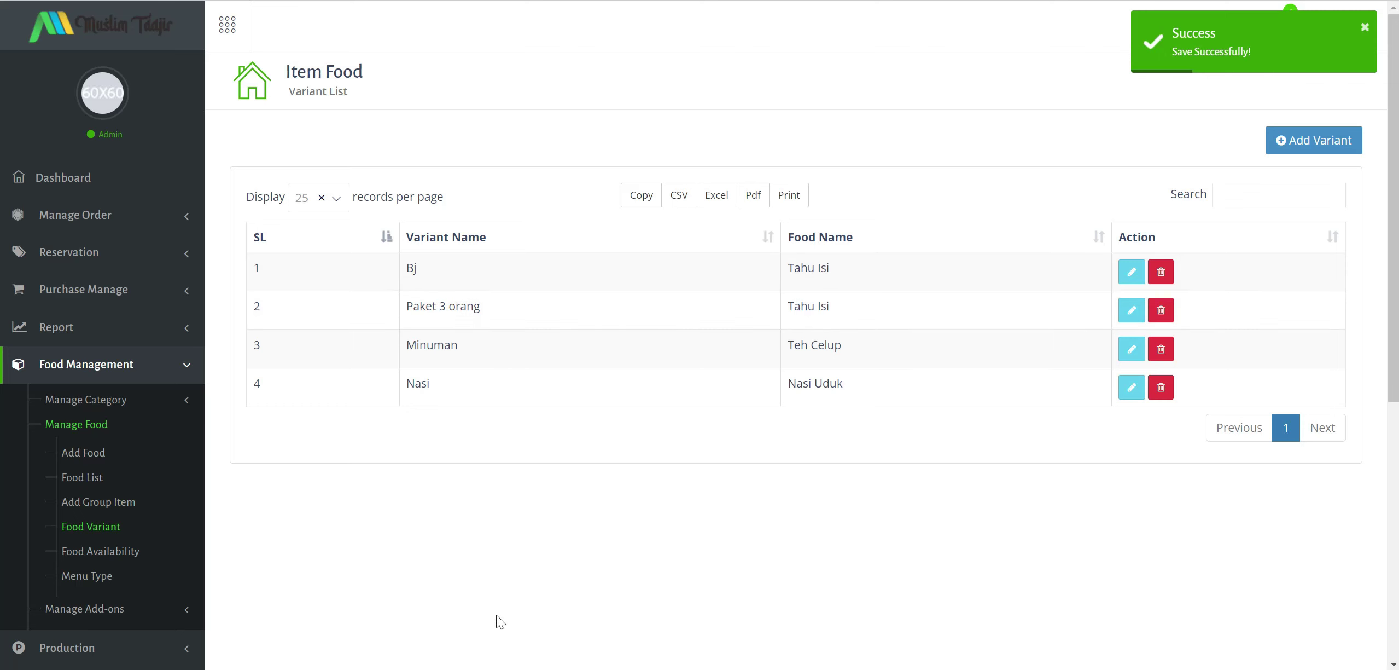
pyautogui.moveTo(549, 667)
pyautogui.click(713, 636)
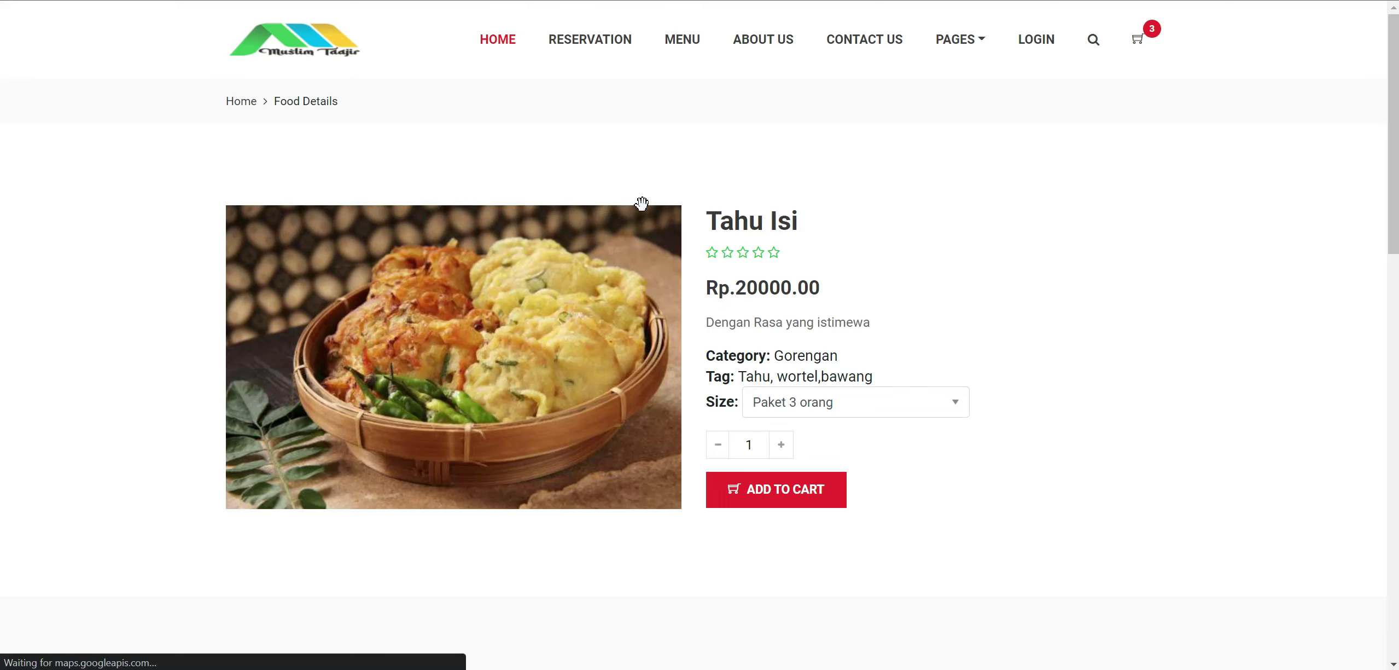
# Return to the storefront home and open Tahu Isi from the Dinner chef selection.
pyautogui.hotkey('alt', 'Left')
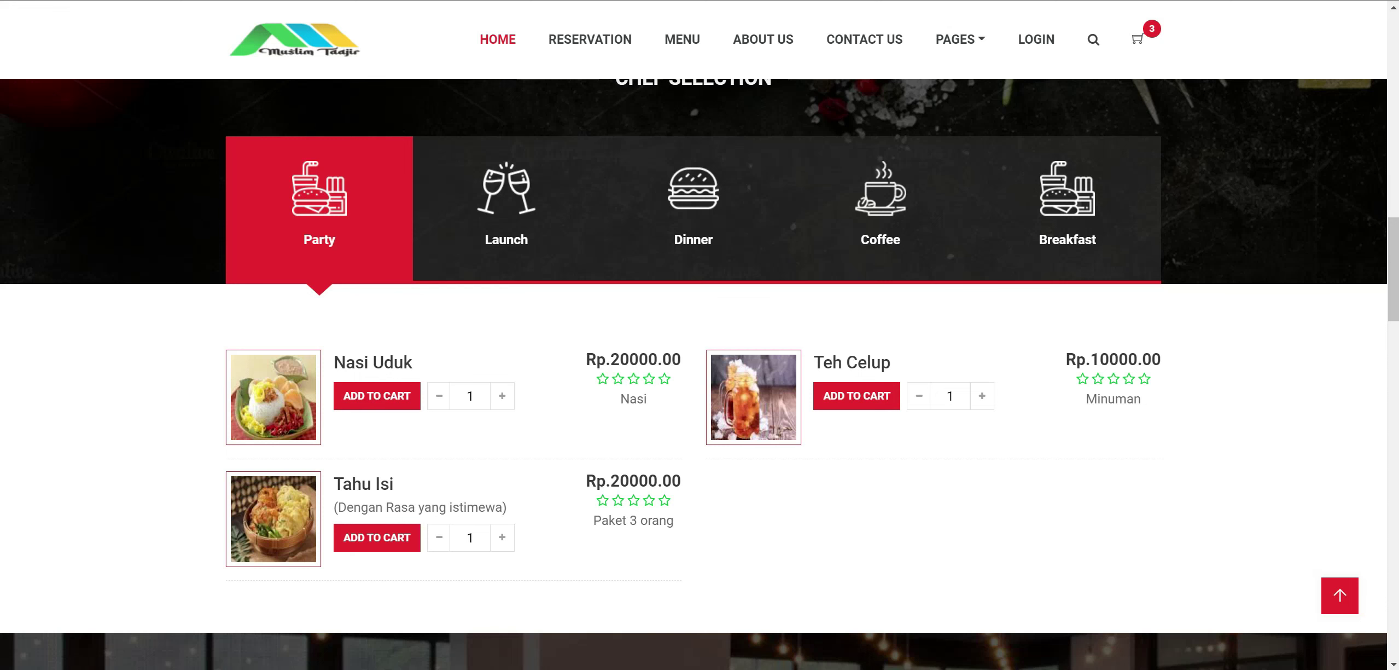
pyautogui.click(478, 228)
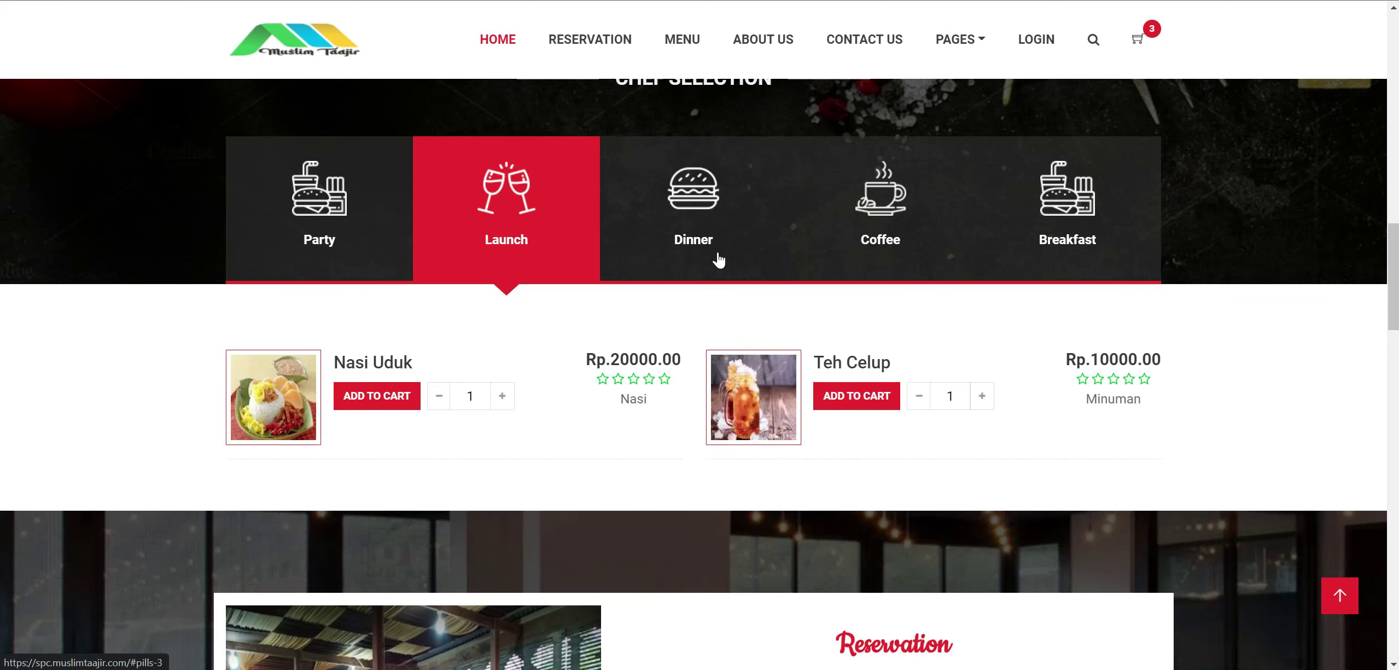
pyautogui.scroll(-3, 718, 253)
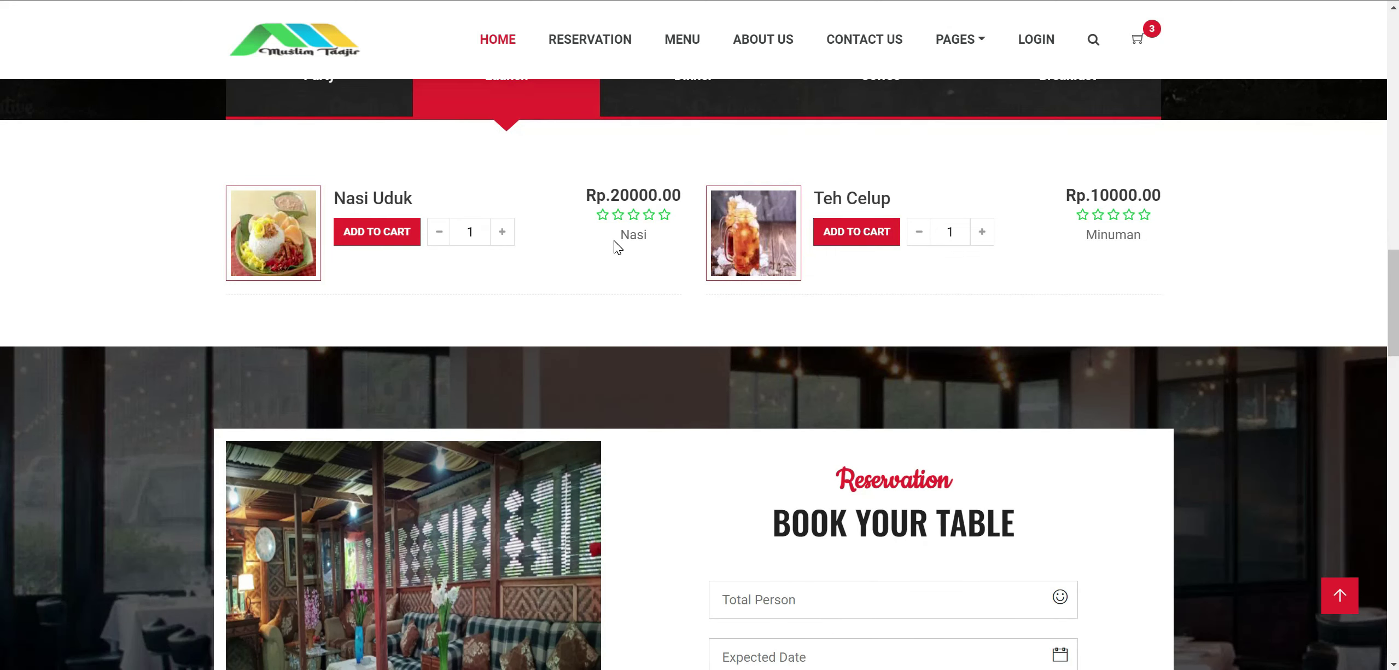
pyautogui.scroll(3, 614, 241)
pyautogui.click(693, 218)
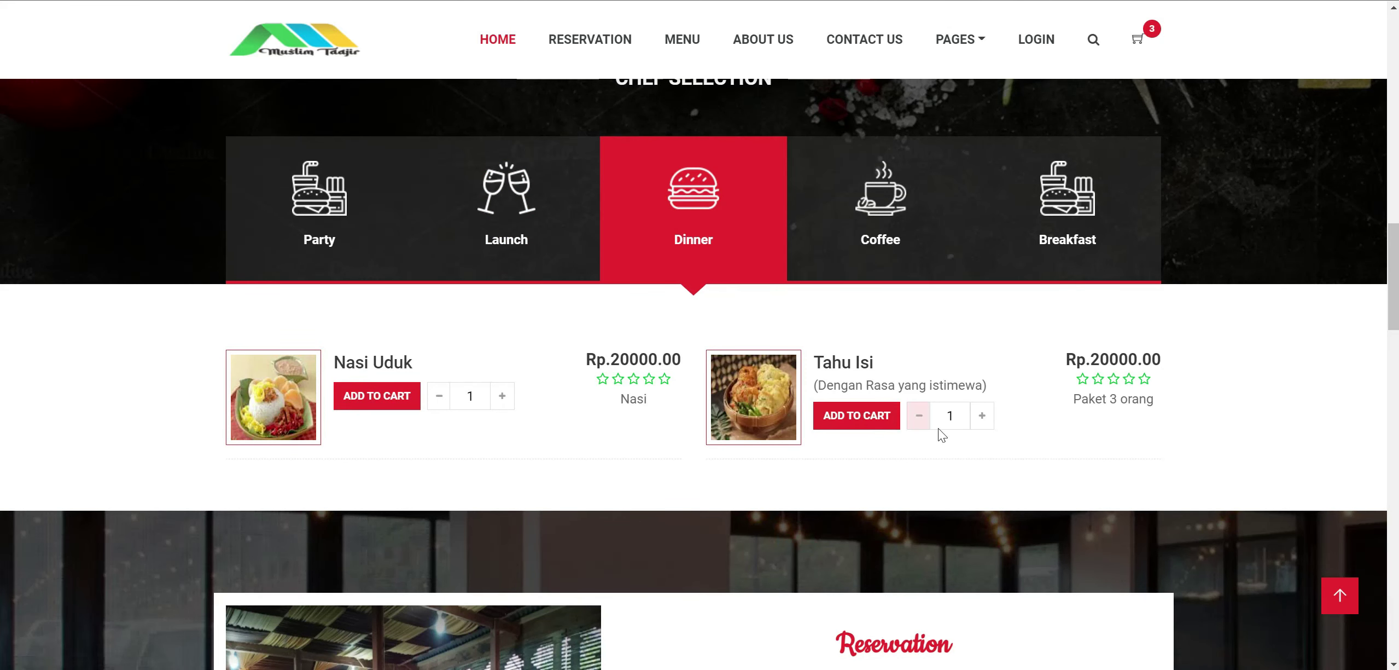
pyautogui.click(845, 362)
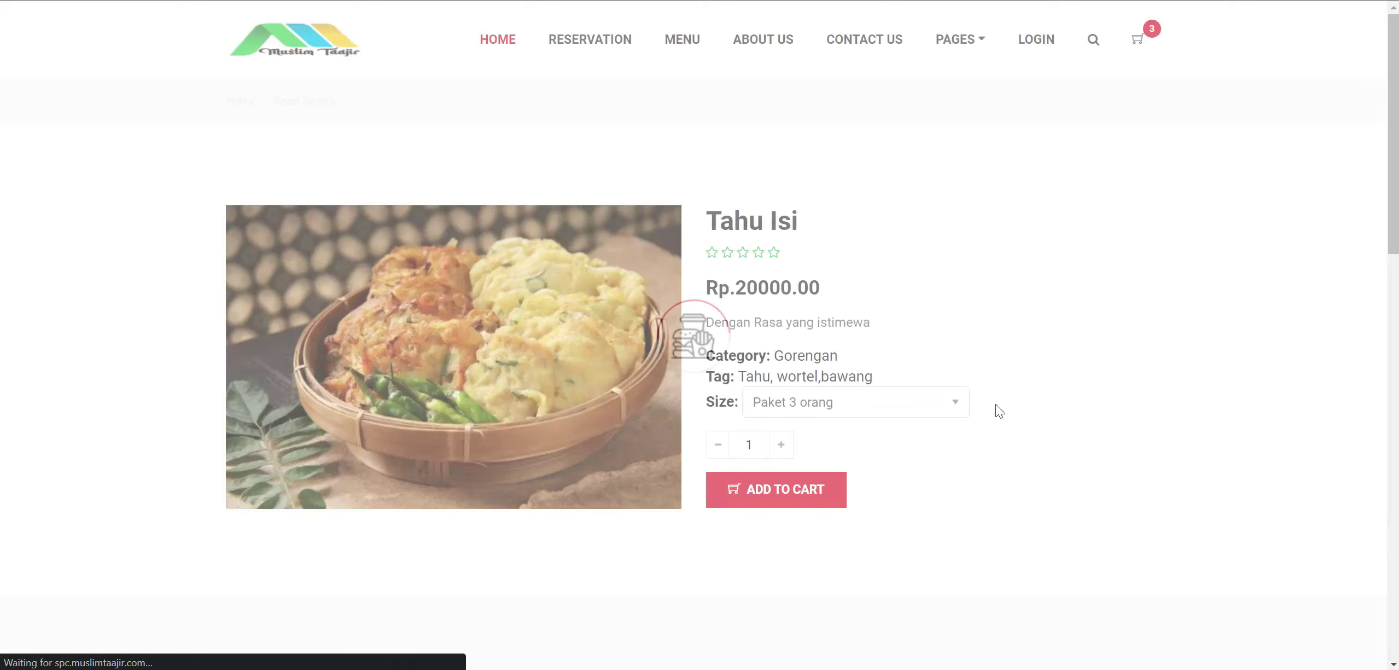
# Add Tahu Isi in Bj size at Rp.2000.00 to the cart and open the cart.
pyautogui.click(889, 397)
pyautogui.click(812, 441)
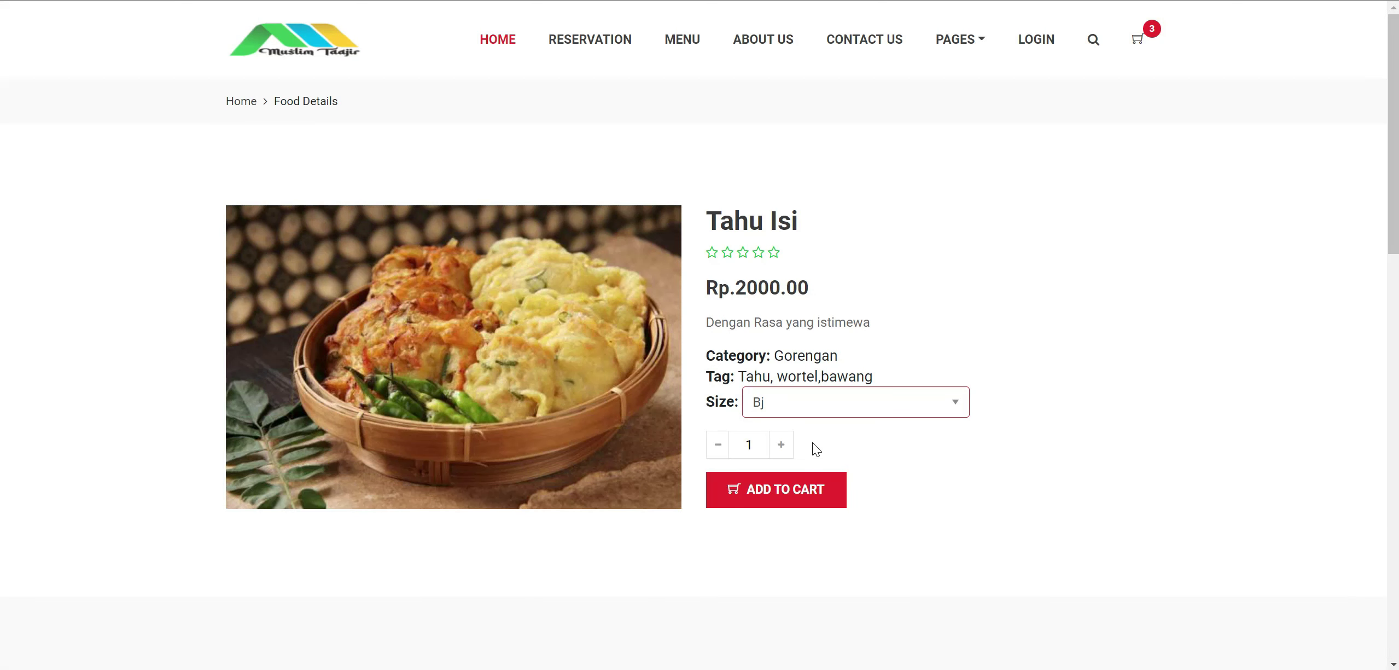
pyautogui.doubleClick(757, 288)
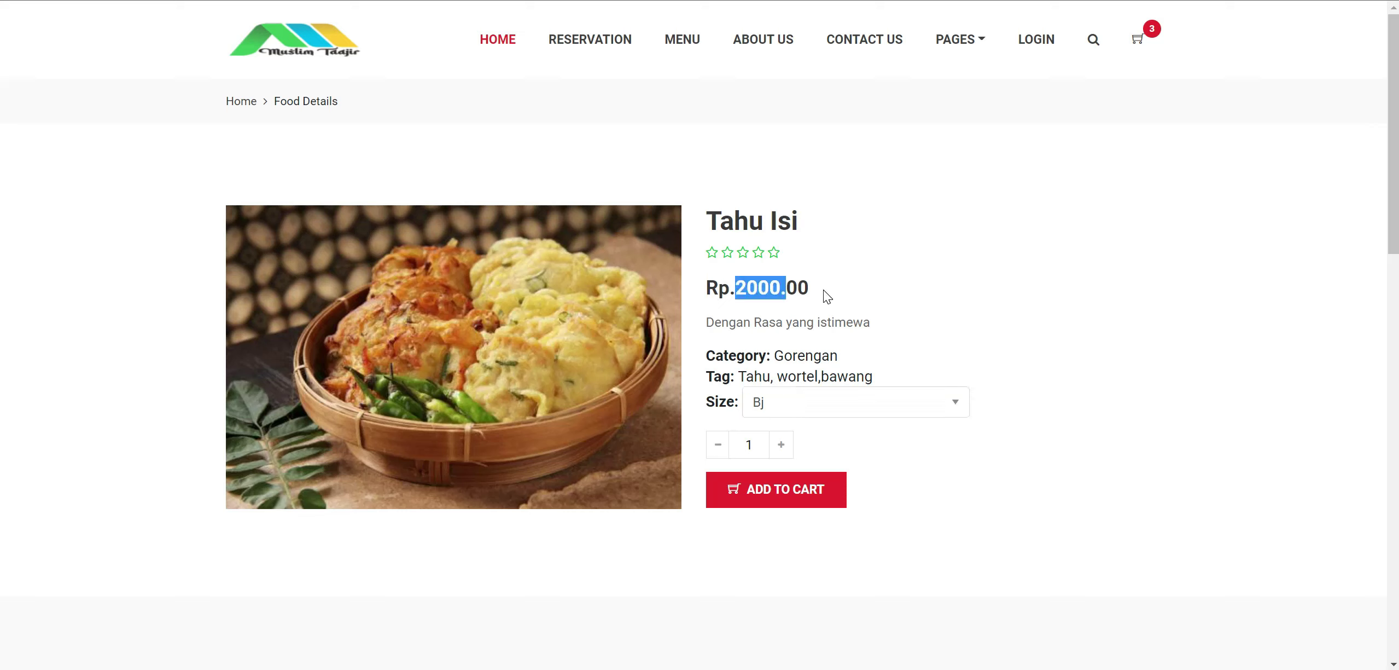
pyautogui.click(778, 498)
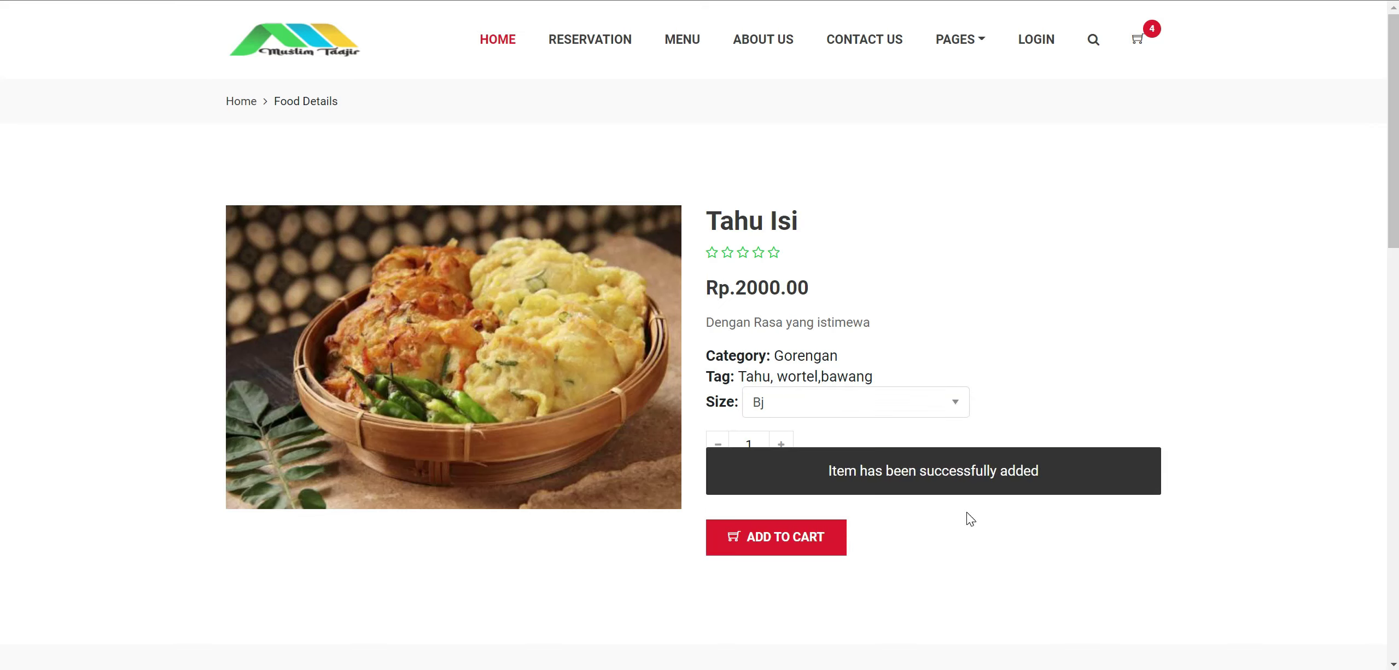
pyautogui.click(1145, 43)
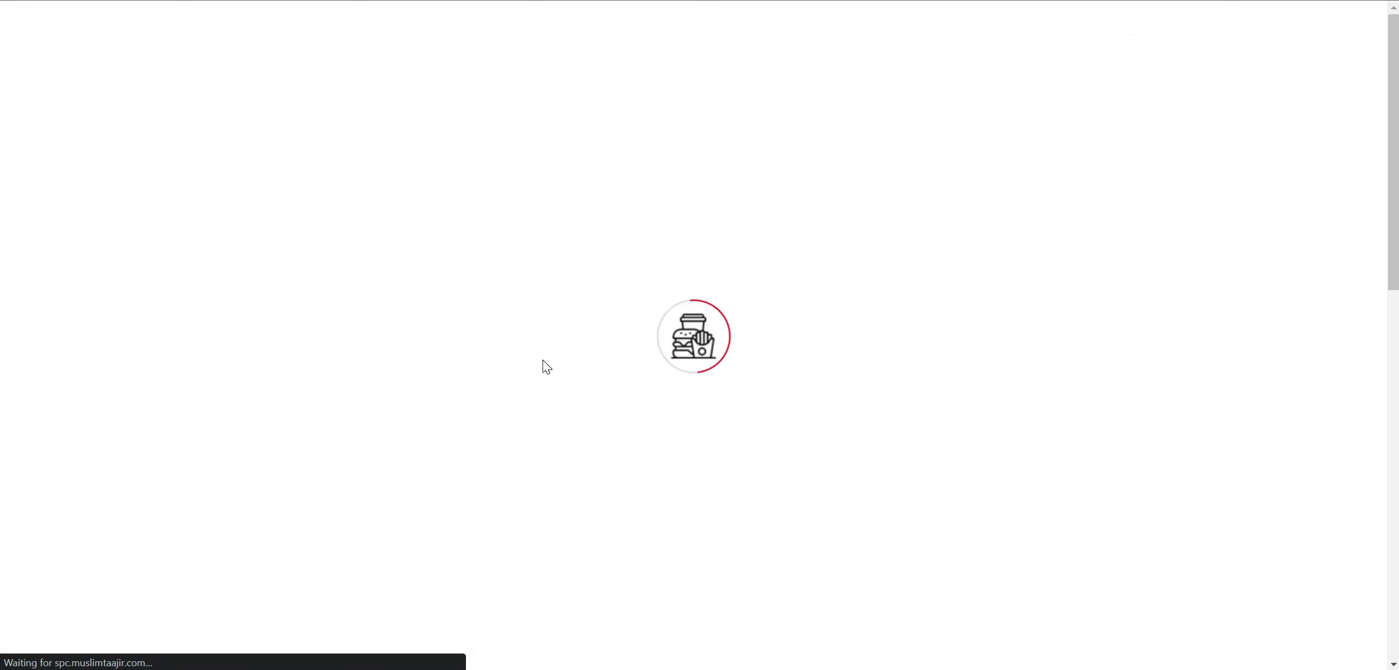
# Review the cart, highlighting the Tahu Isi Paket 3 orang label, price and subtitle.
pyautogui.scroll(-4, 548, 354)
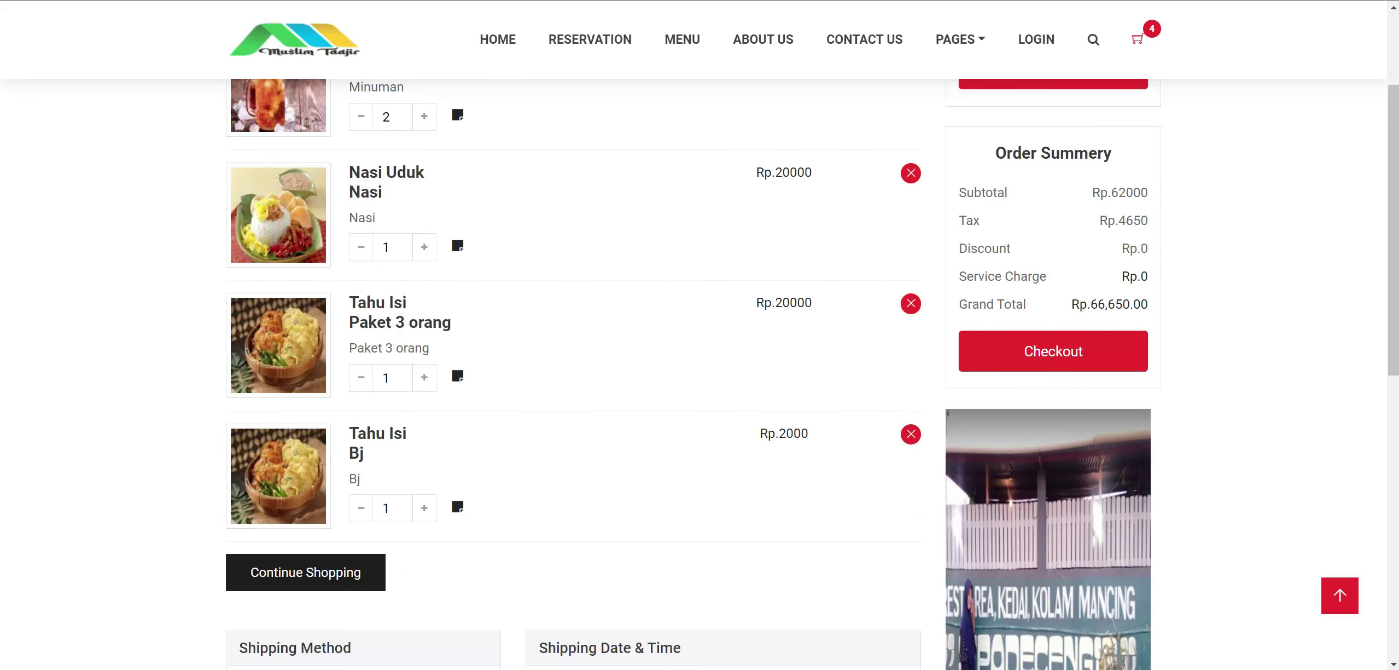
pyautogui.moveTo(377, 302); pyautogui.dragTo(459, 323)
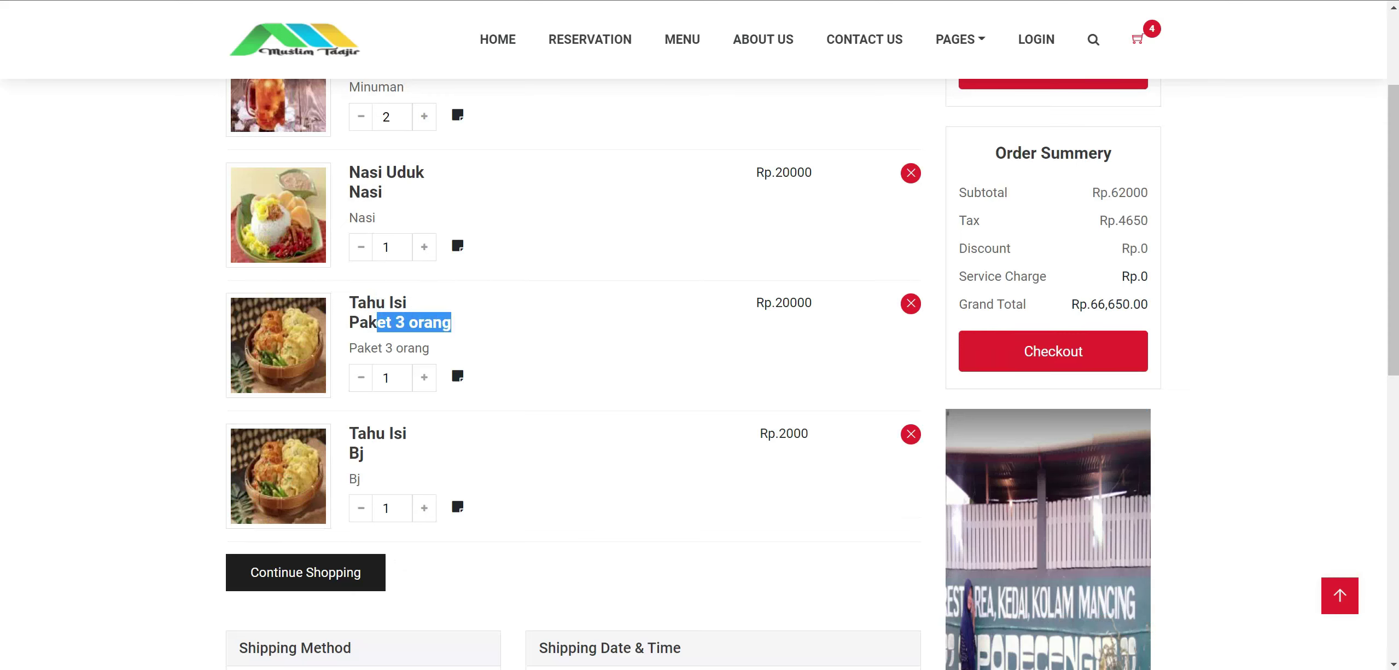
pyautogui.moveTo(775, 303); pyautogui.dragTo(805, 302)
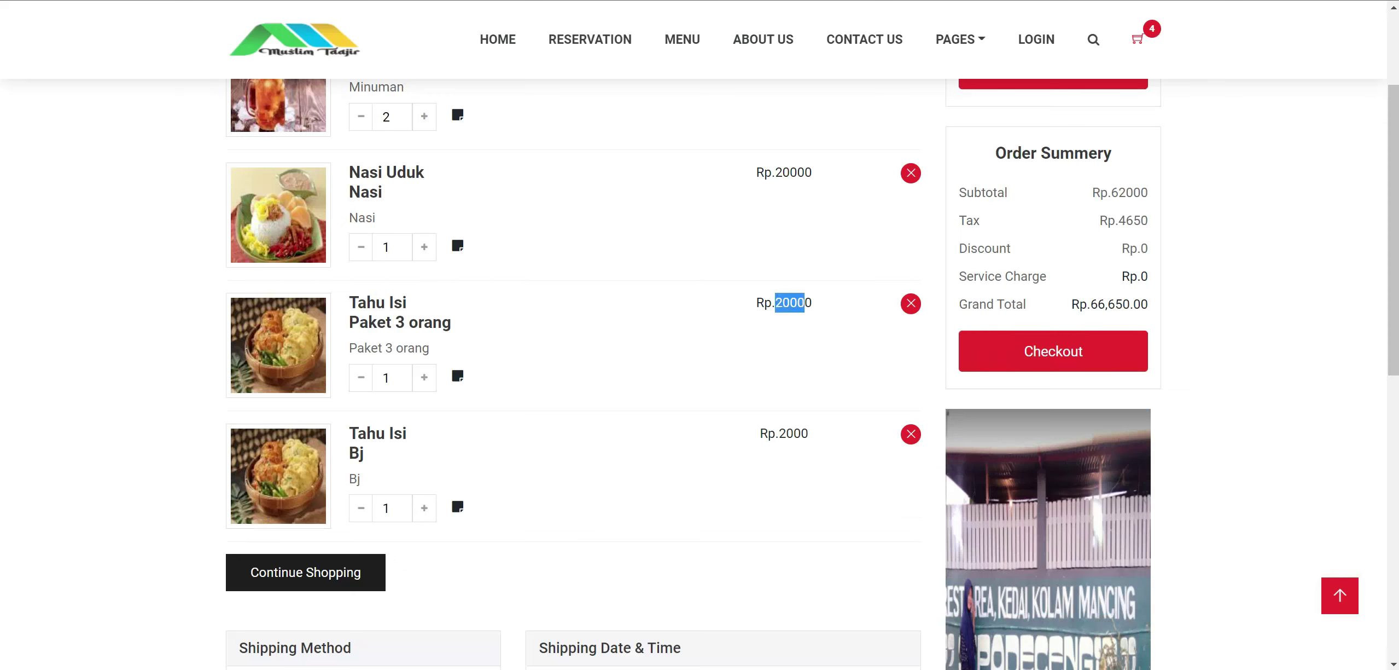
pyautogui.moveTo(382, 348); pyautogui.dragTo(469, 353)
pyautogui.click(471, 351)
pyautogui.moveTo(363, 348); pyautogui.dragTo(454, 347)
pyautogui.click(453, 347)
pyautogui.scroll(3, 552, 344)
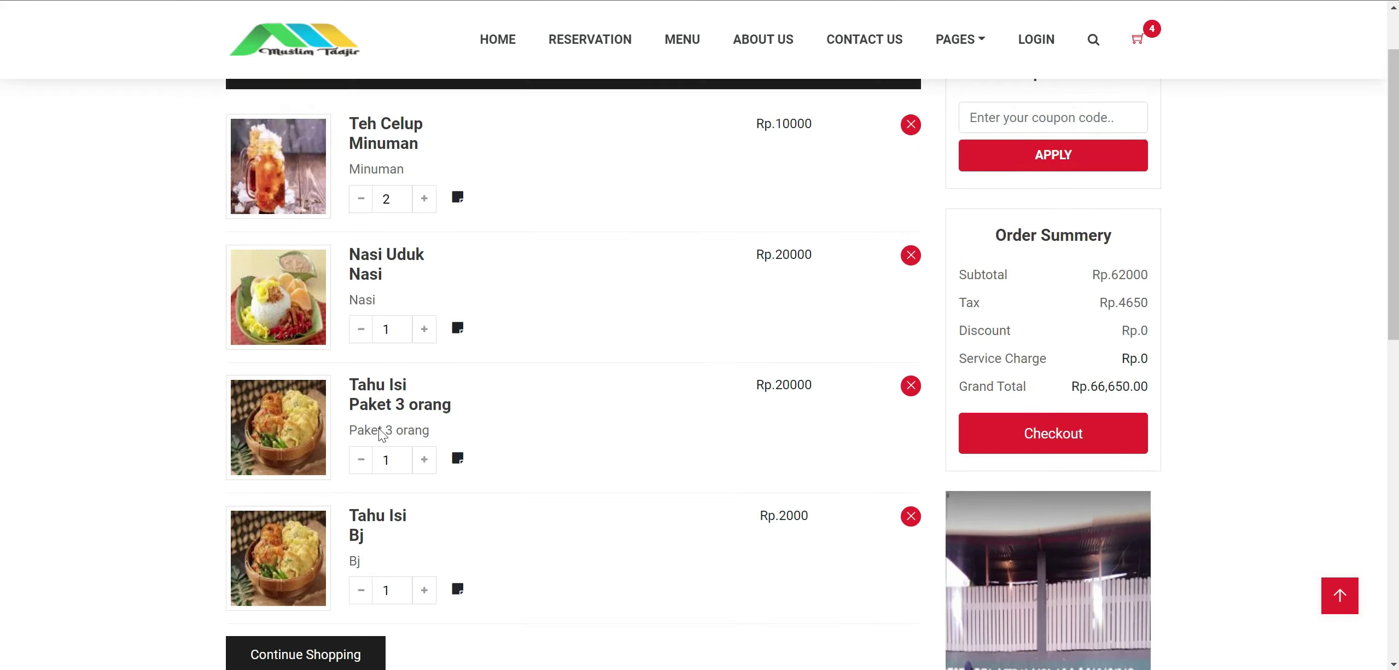
pyautogui.scroll(-3, 403, 493)
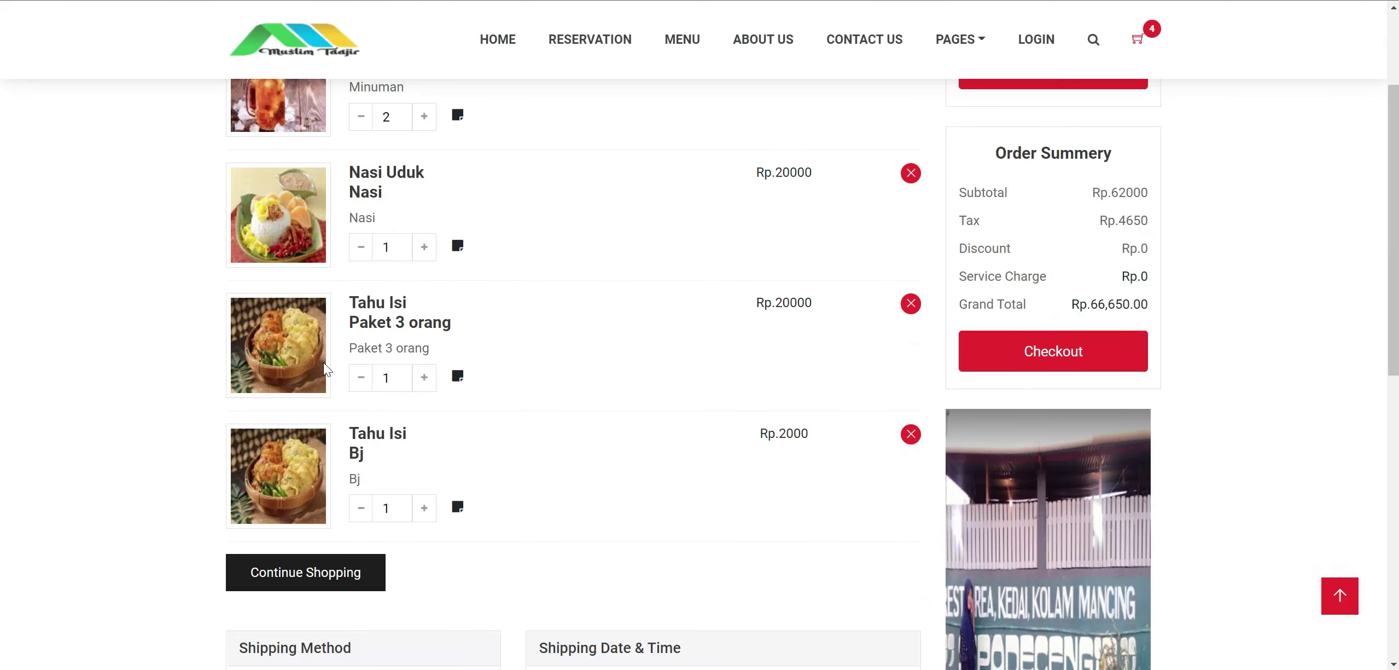
pyautogui.scroll(-3, 782, 471)
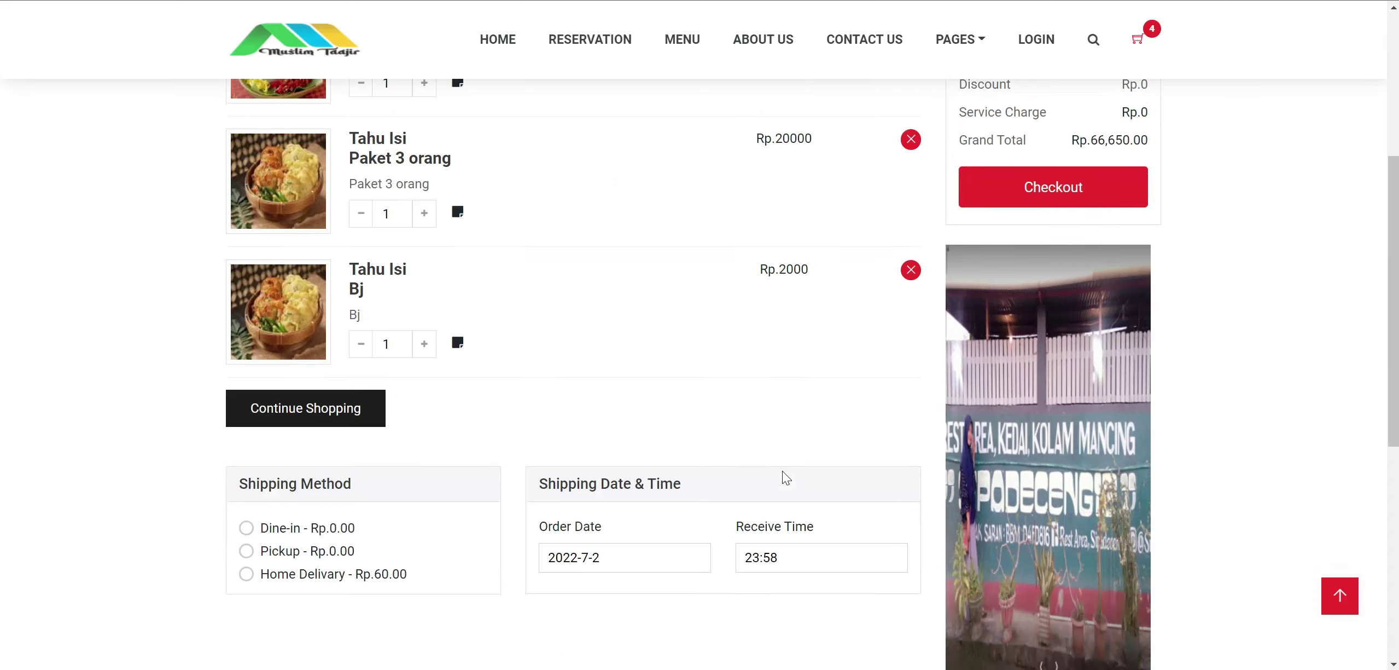
pyautogui.scroll(-2, 783, 470)
pyautogui.scroll(6, 769, 429)
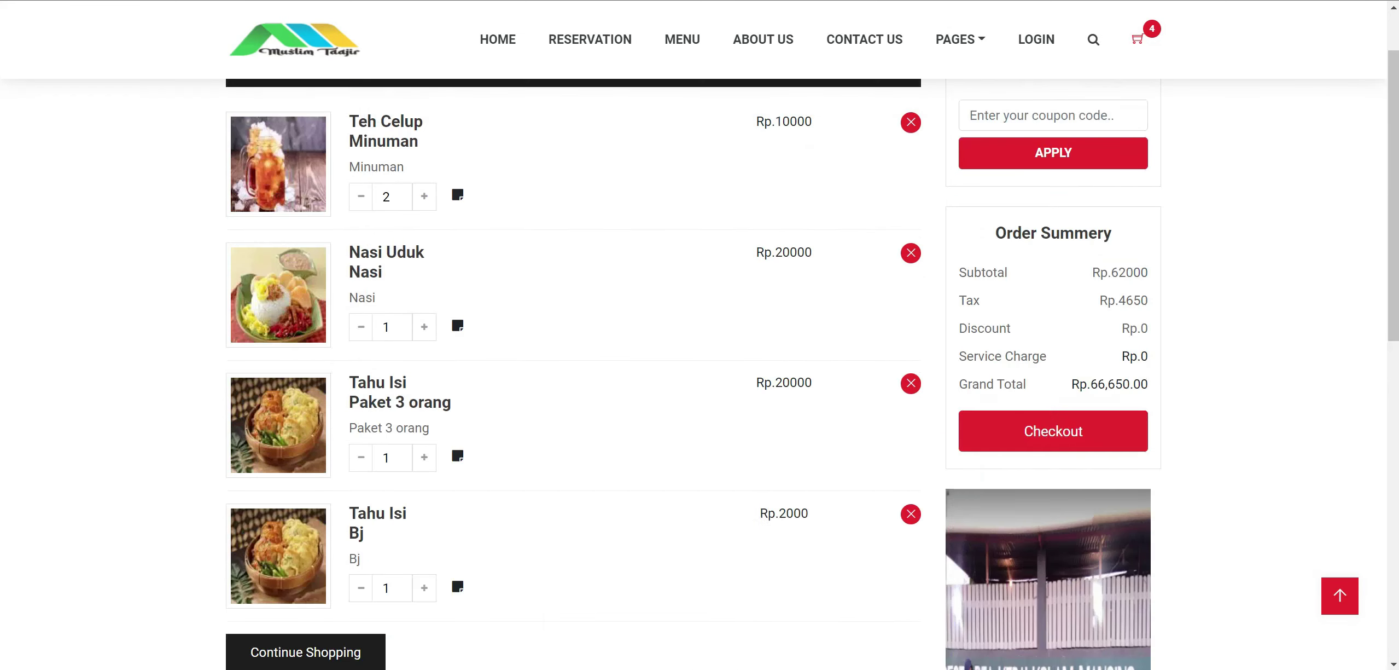
pyautogui.scroll(1, 574, 390)
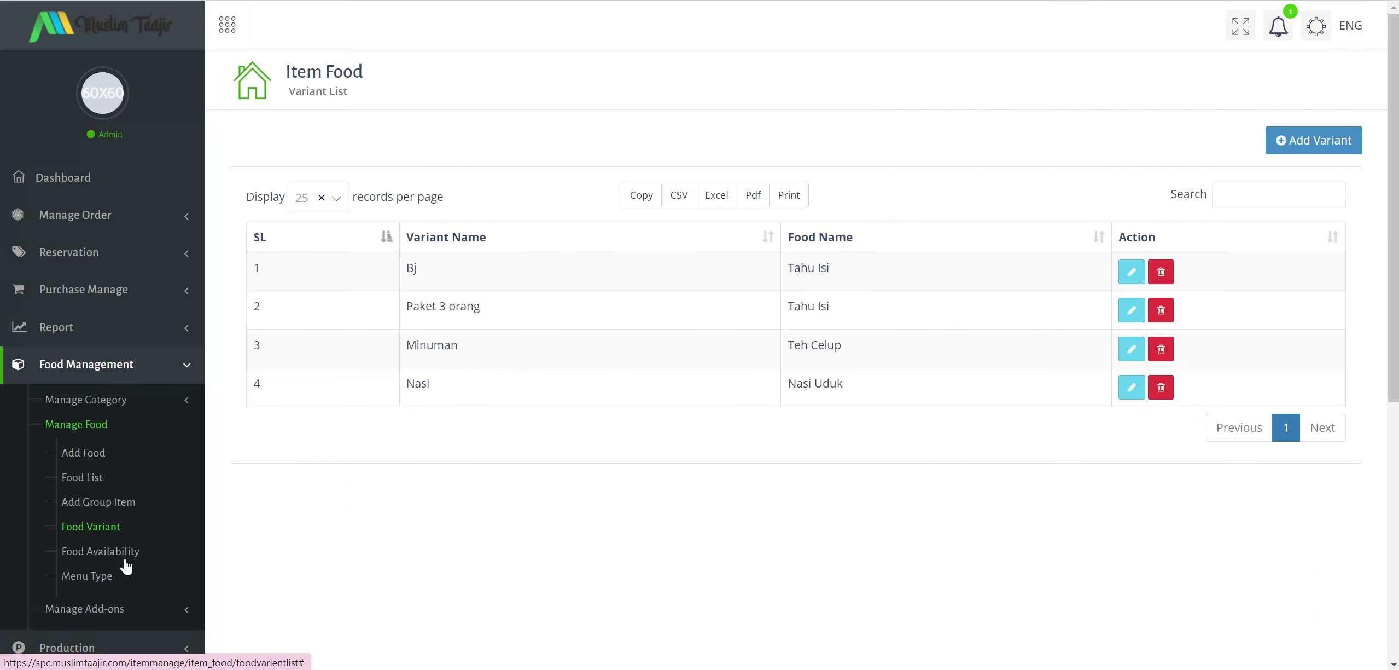
# Visit Add Add-ons, then open Production's Set Production Cost Per Unit form.
pyautogui.scroll(-2, 126, 541)
pyautogui.click(133, 527)
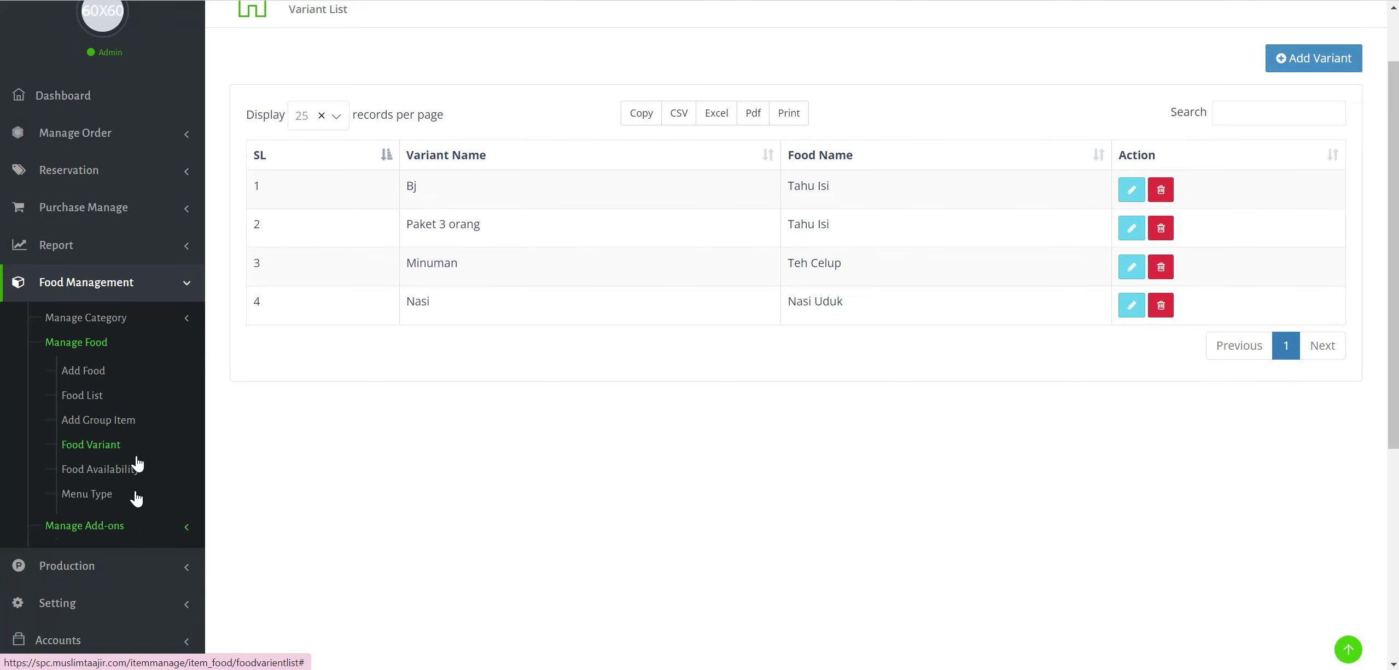
pyautogui.click(119, 397)
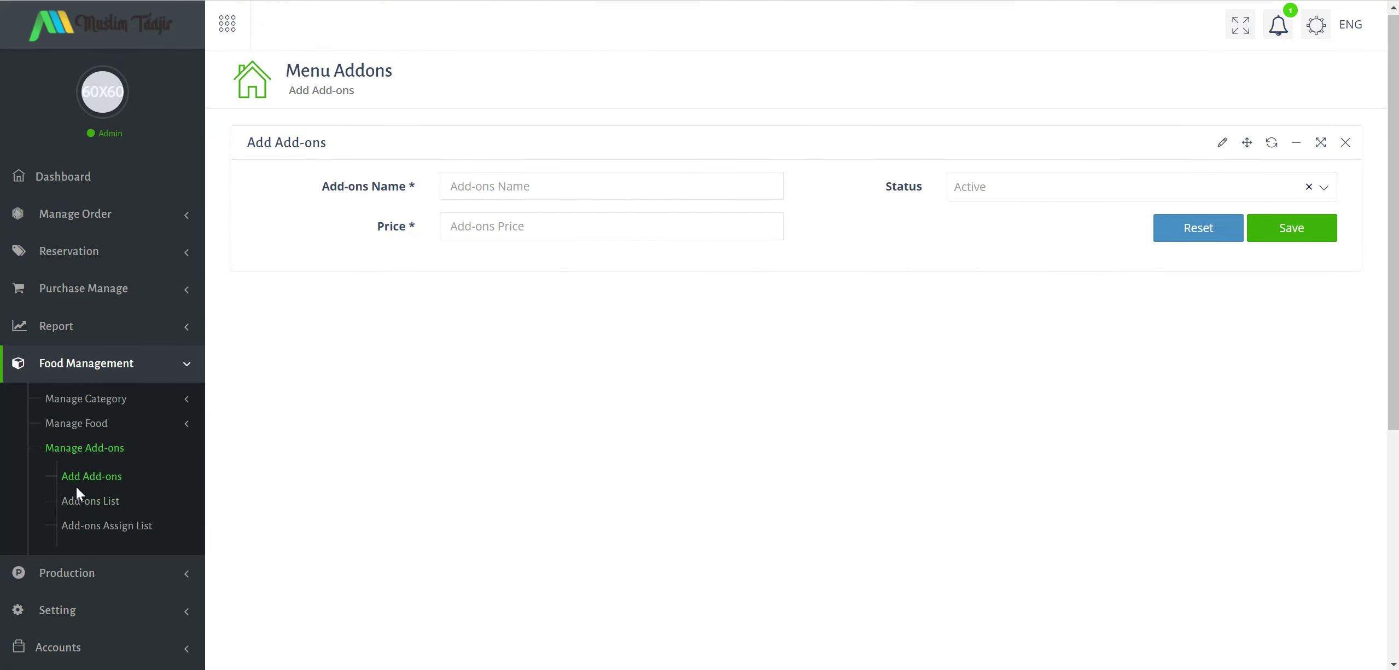
pyautogui.scroll(-3, 126, 487)
pyautogui.click(122, 405)
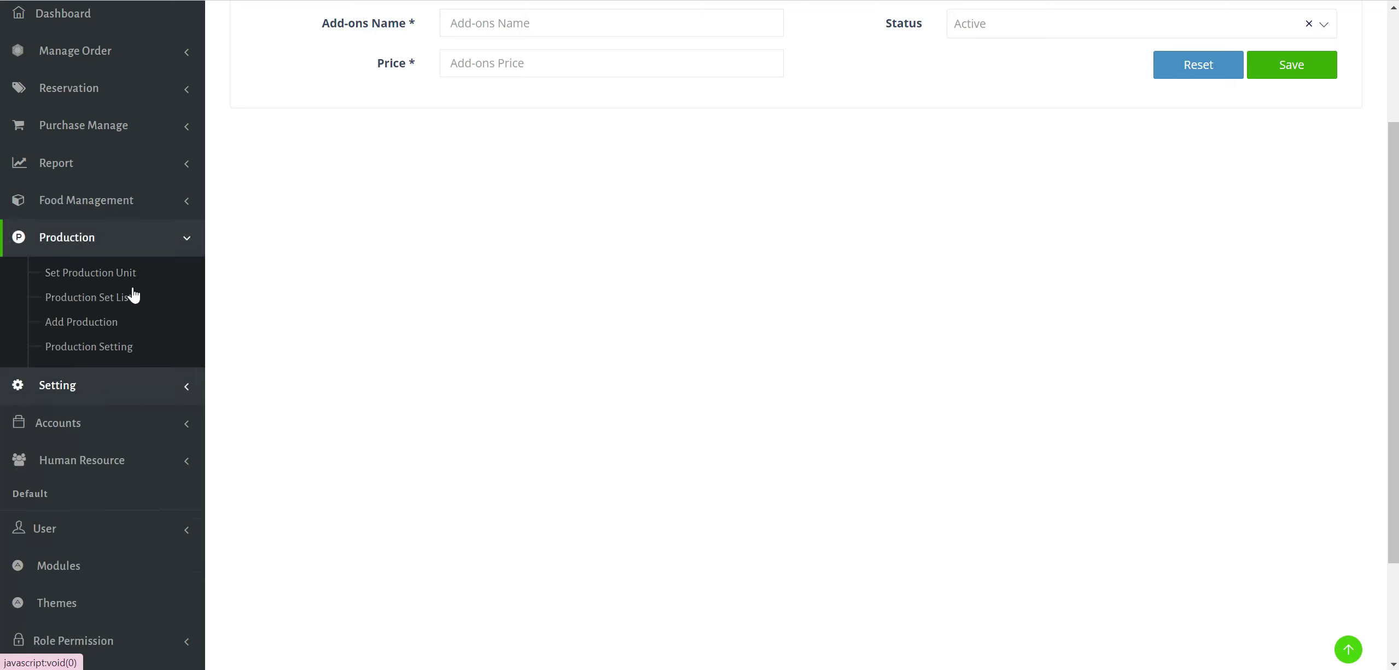
pyautogui.scroll(2, 231, 326)
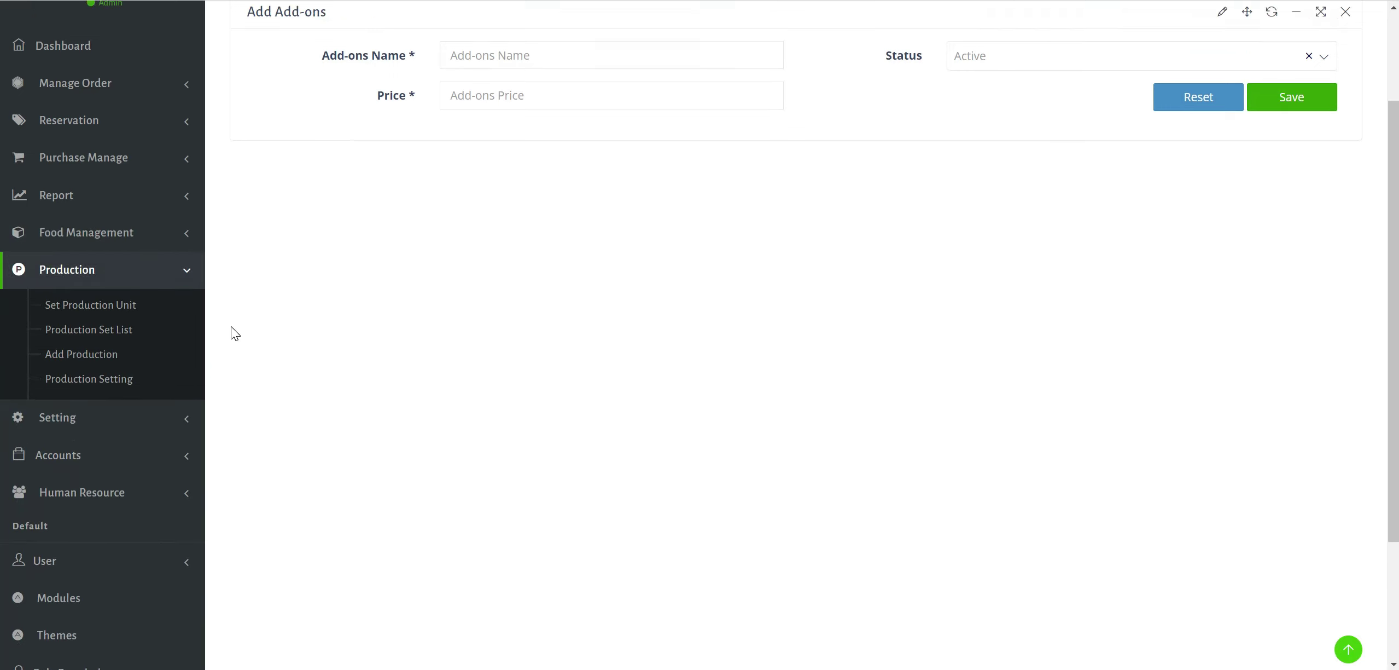
pyautogui.click(90, 356)
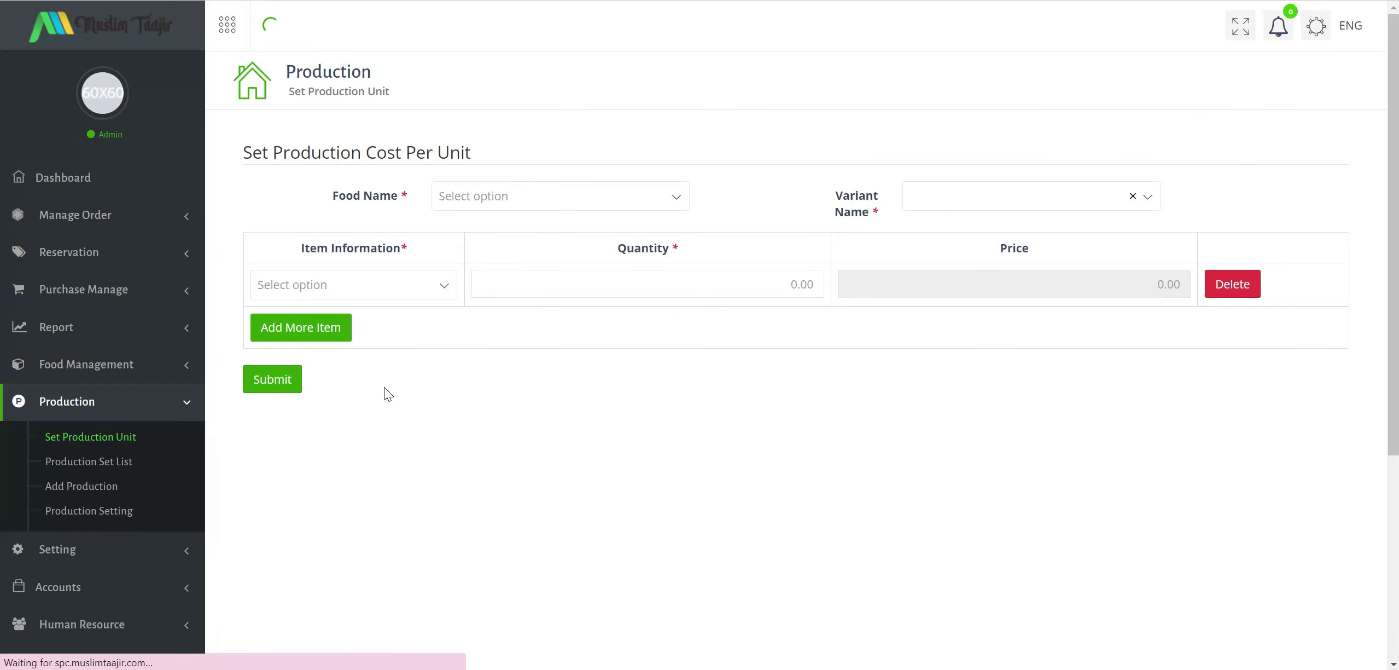
# Choose Tahu Isi as the food with variant Bj in the cost-per-unit form.
pyautogui.click(409, 281)
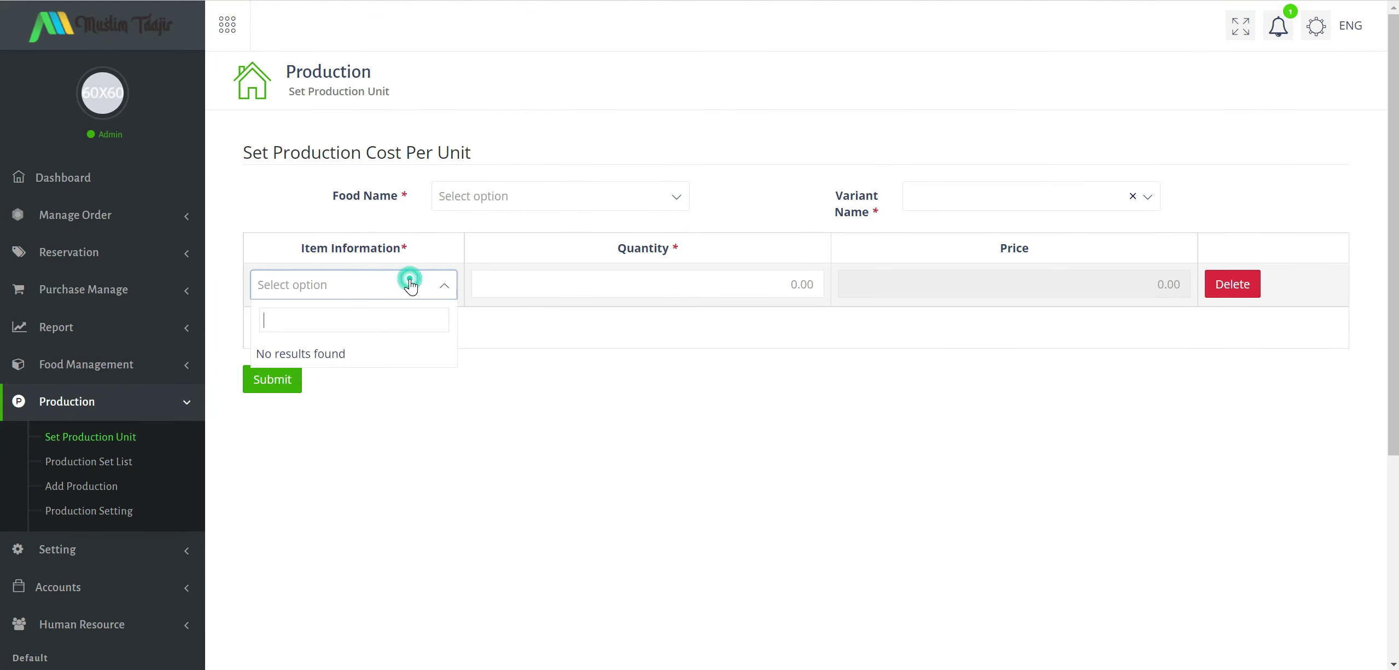
pyautogui.click(678, 267)
pyautogui.click(614, 196)
pyautogui.click(520, 318)
pyautogui.click(647, 284)
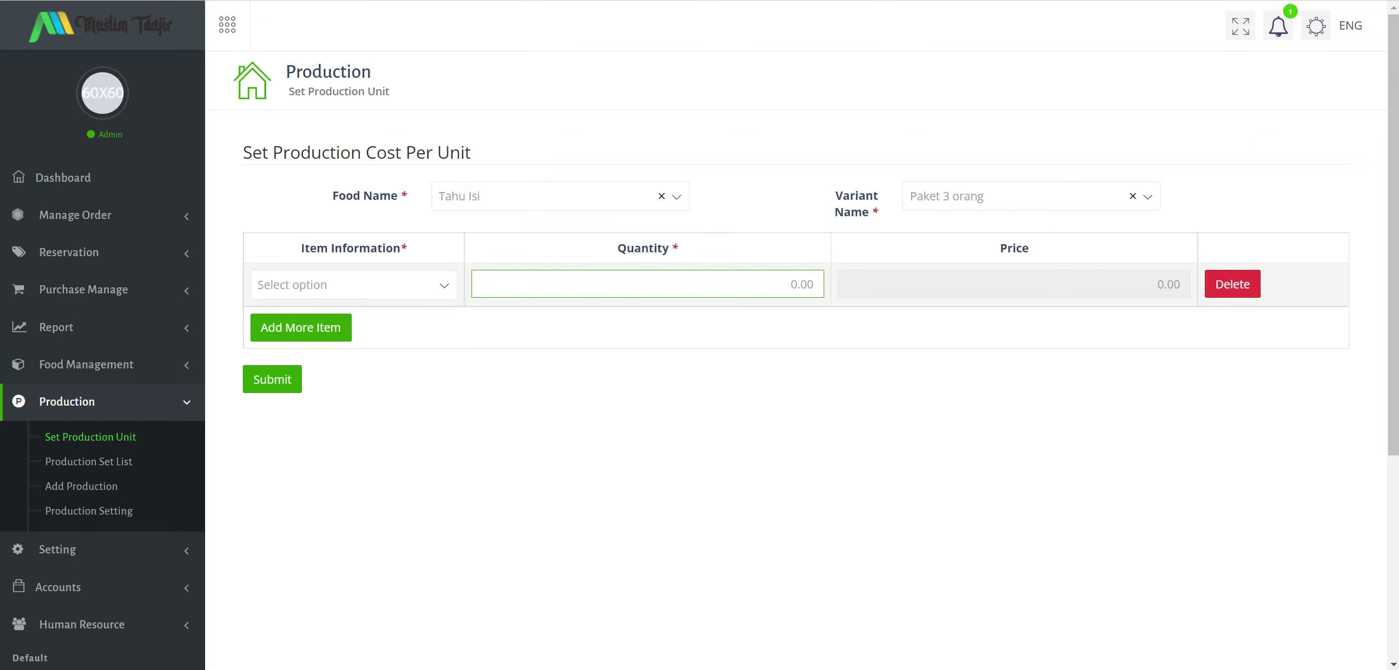
pyautogui.click(1047, 196)
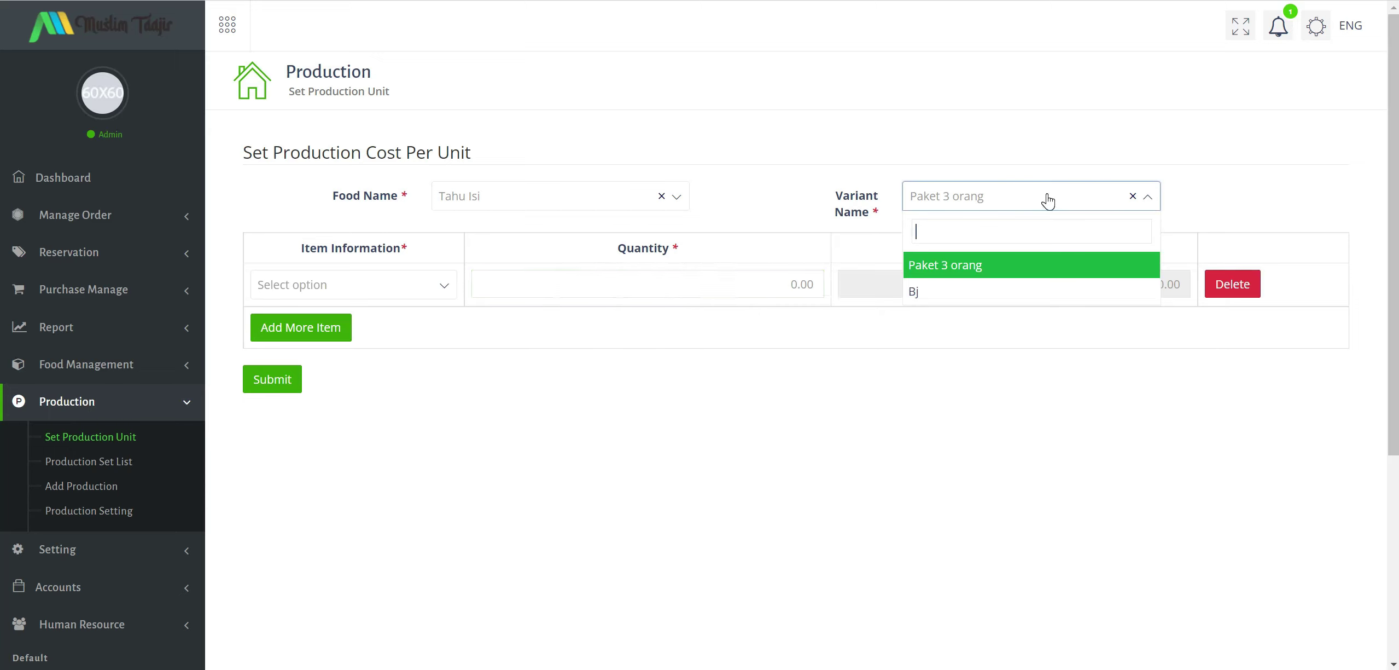
pyautogui.click(962, 296)
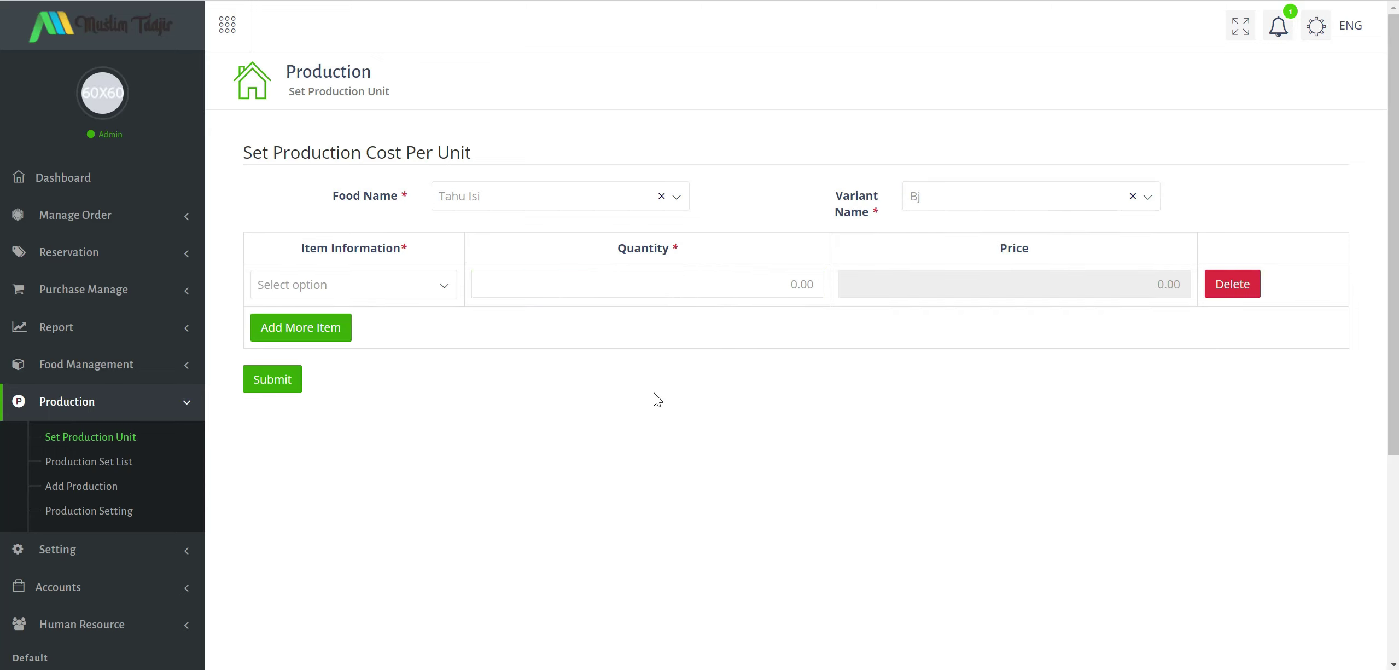
# Re-pick Tahu Isi, touch quantity and price, then leave it unsubmitted for Add Production.
pyautogui.click(377, 278)
pyautogui.click(481, 201)
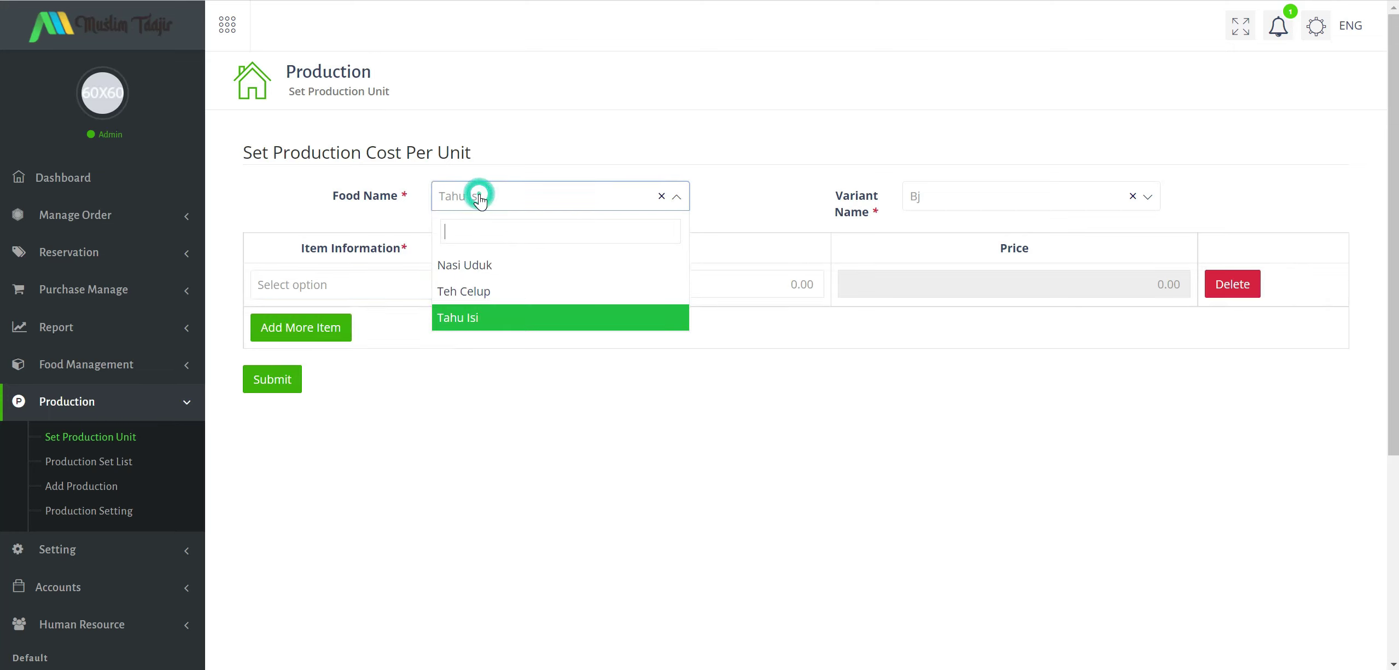
pyautogui.click(469, 316)
pyautogui.click(632, 284)
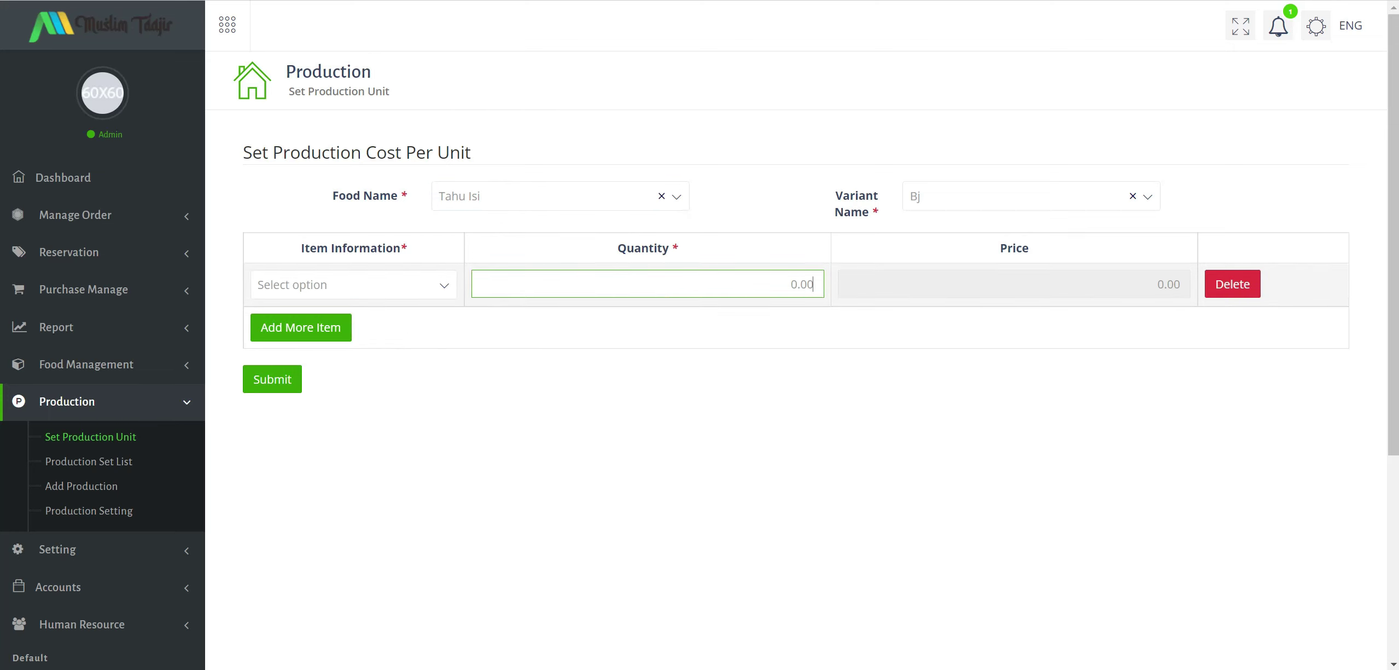
pyautogui.click(974, 285)
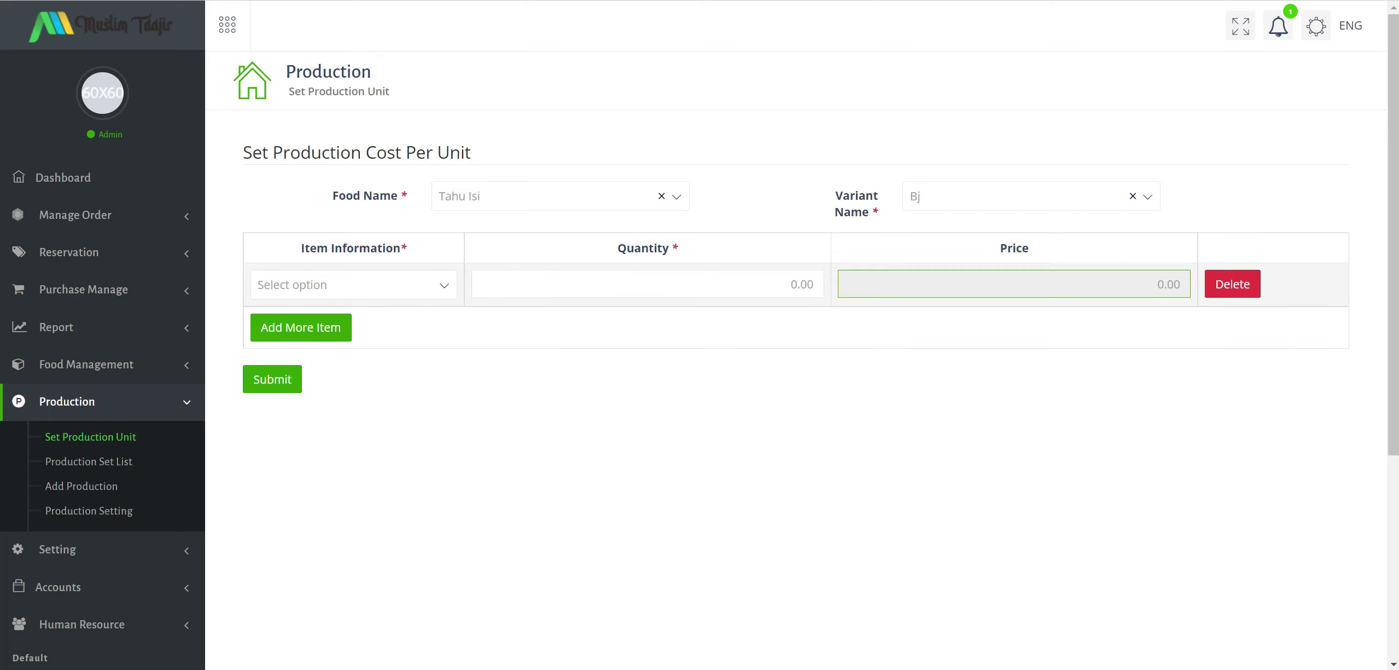
pyautogui.click(101, 487)
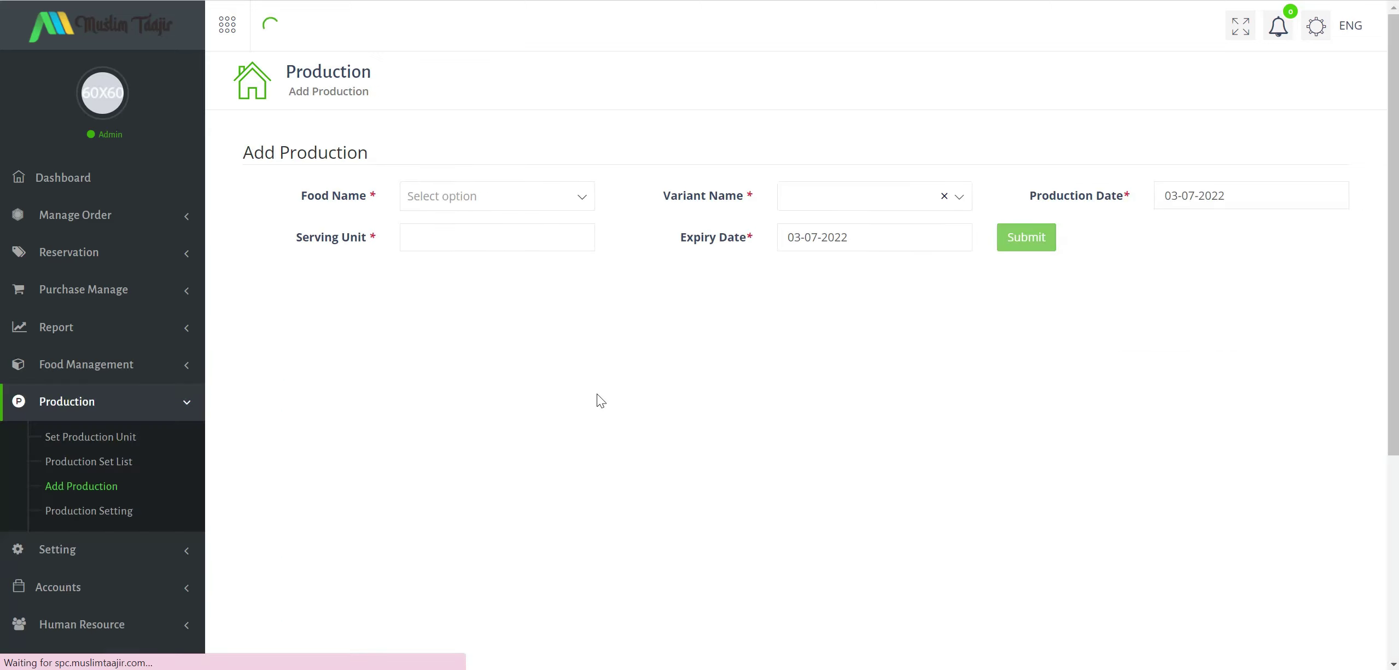
# Choose Tahu Isi as the production food with the Paket 3 orang variant.
pyautogui.click(492, 196)
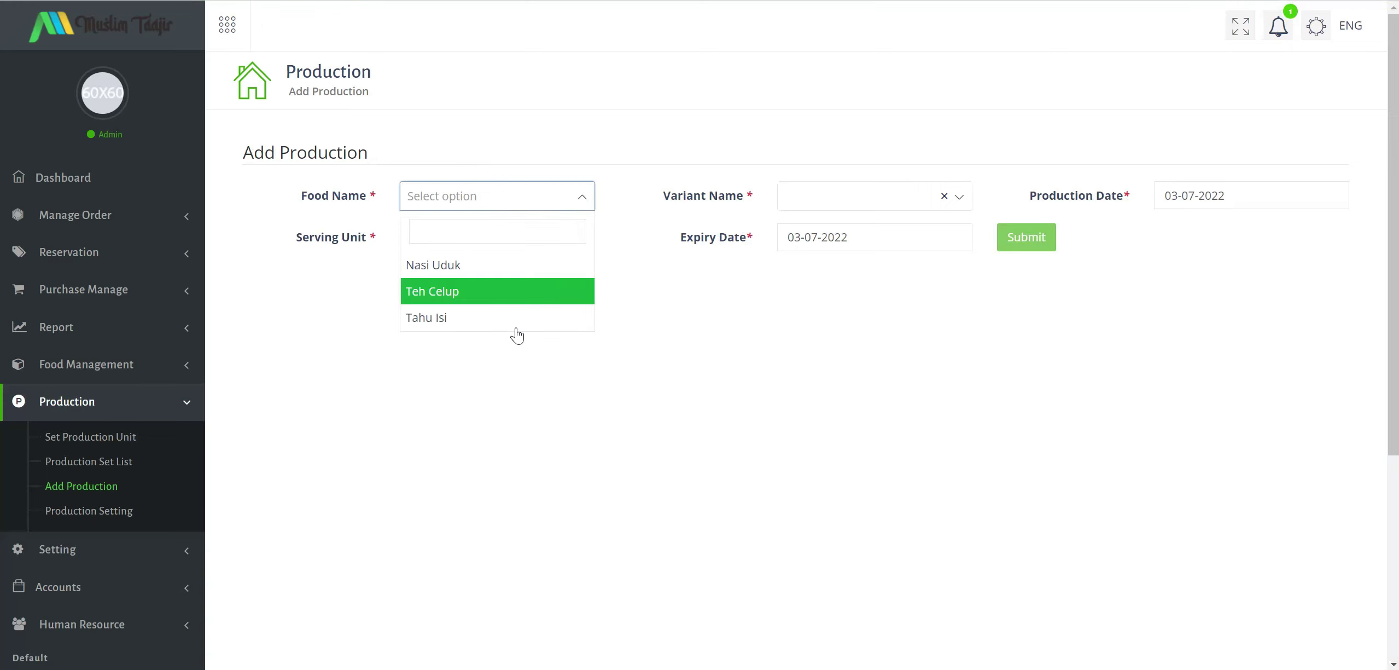
pyautogui.click(569, 317)
pyautogui.click(875, 196)
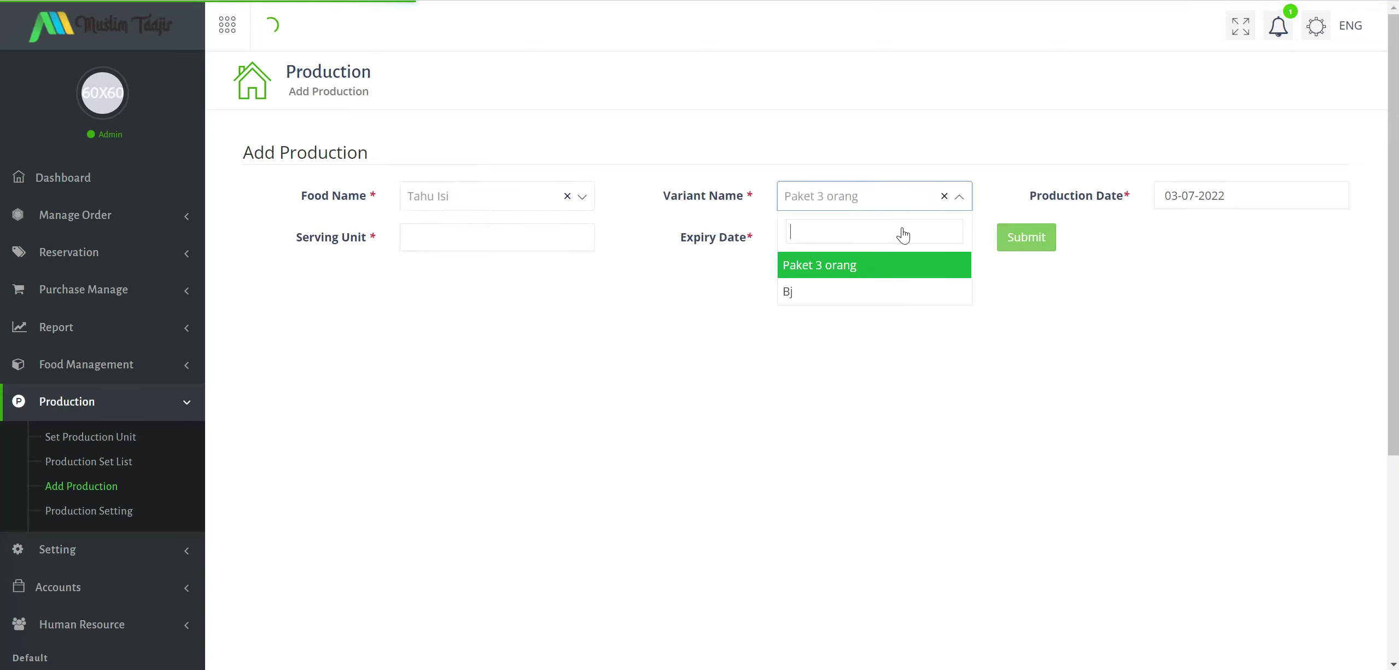
pyautogui.click(820, 265)
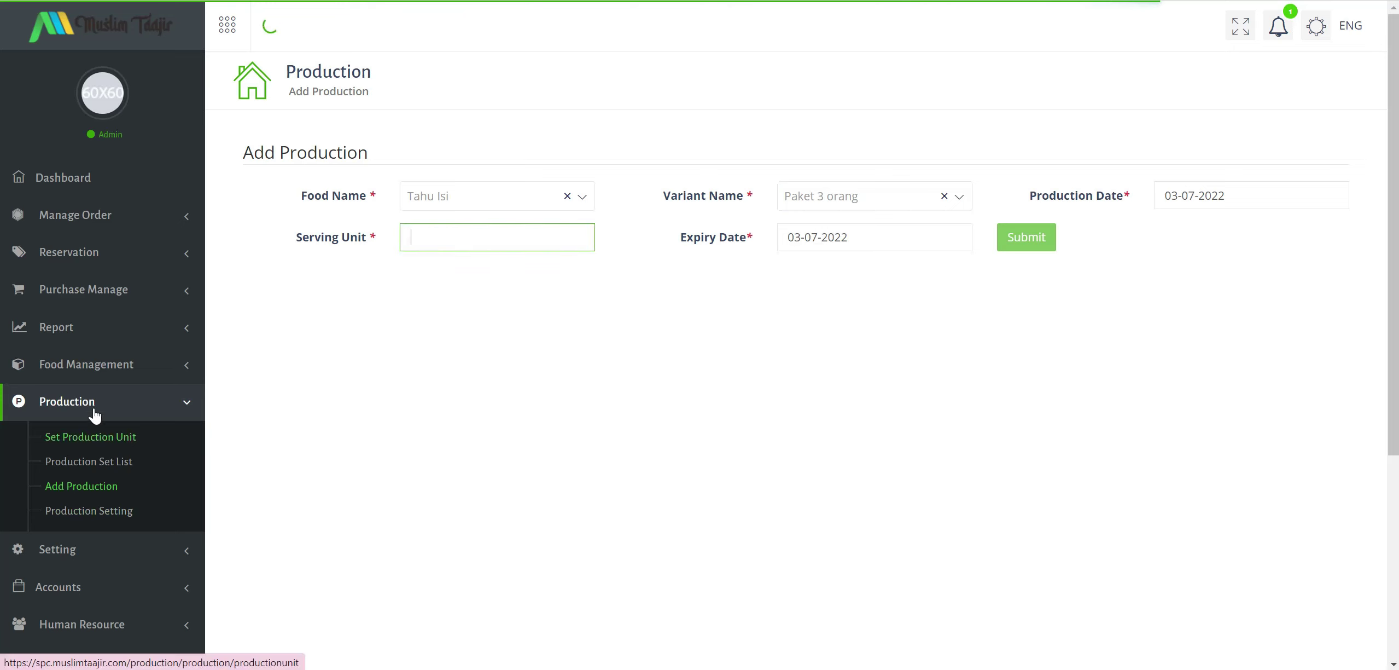
# Go to Setting > Payment Method Setting > Payment Method List.
pyautogui.scroll(-3, 190, 550)
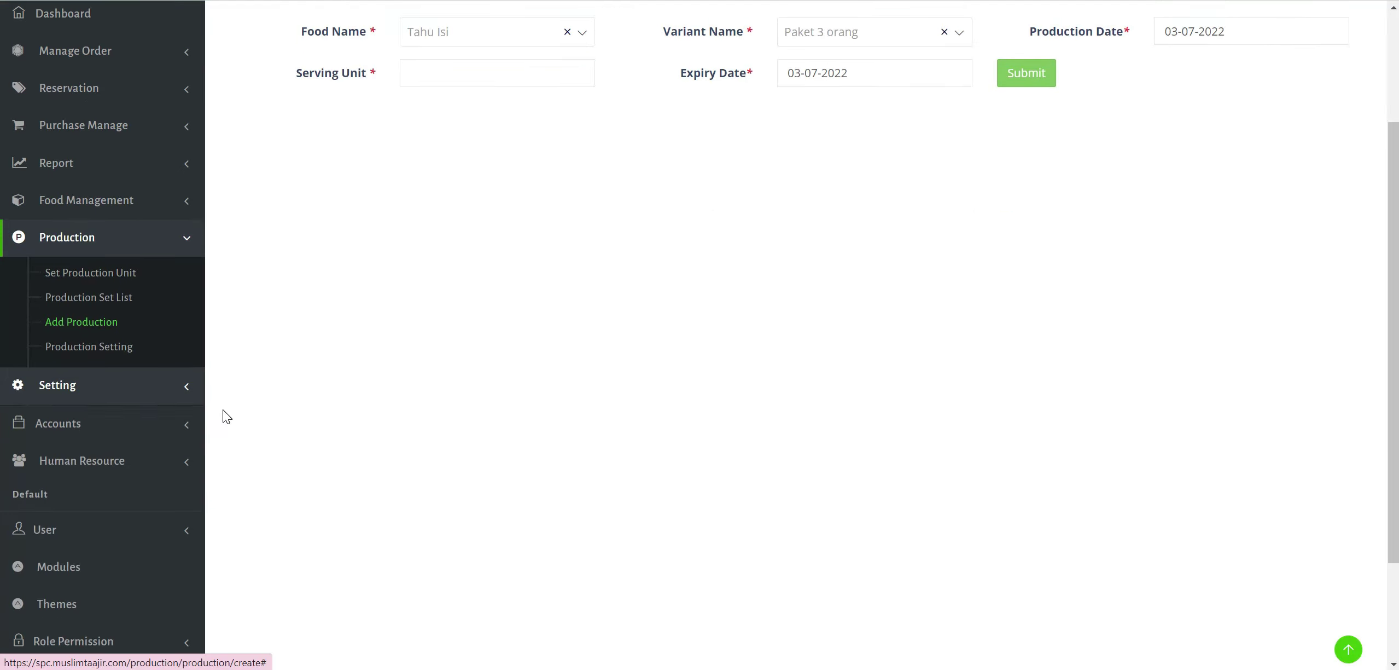
pyautogui.click(134, 391)
pyautogui.click(125, 317)
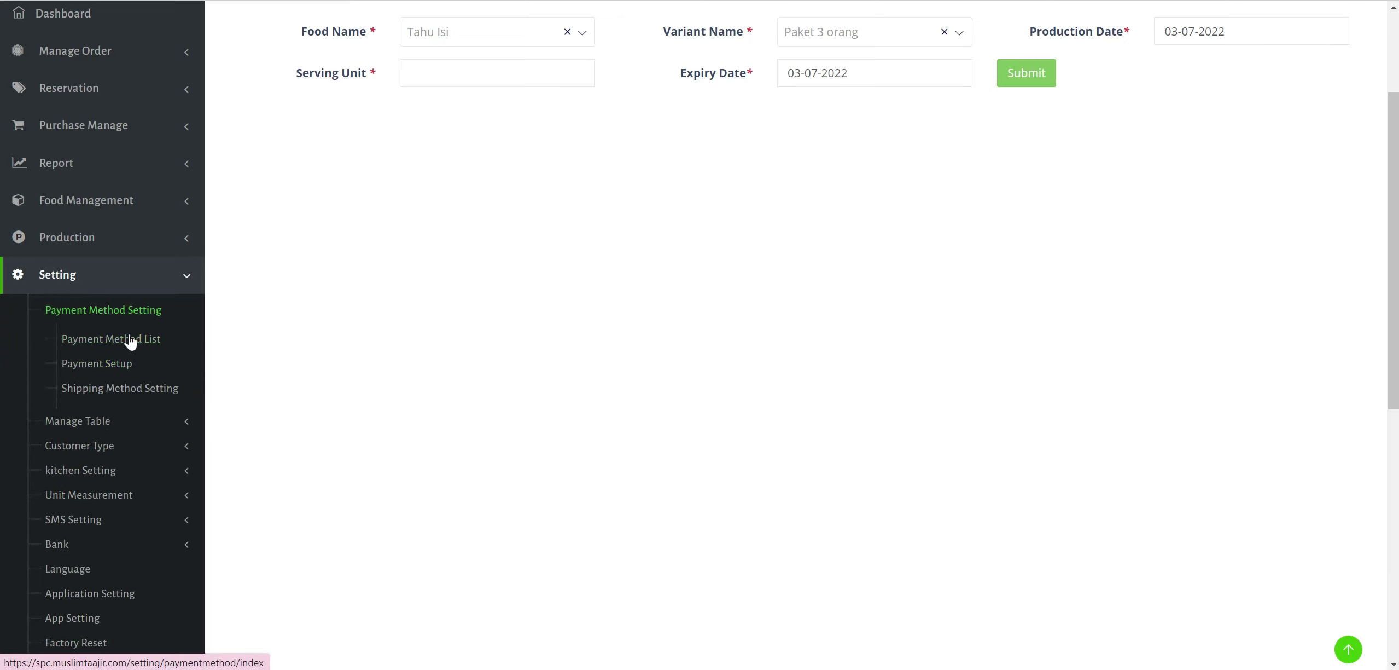
pyautogui.click(127, 338)
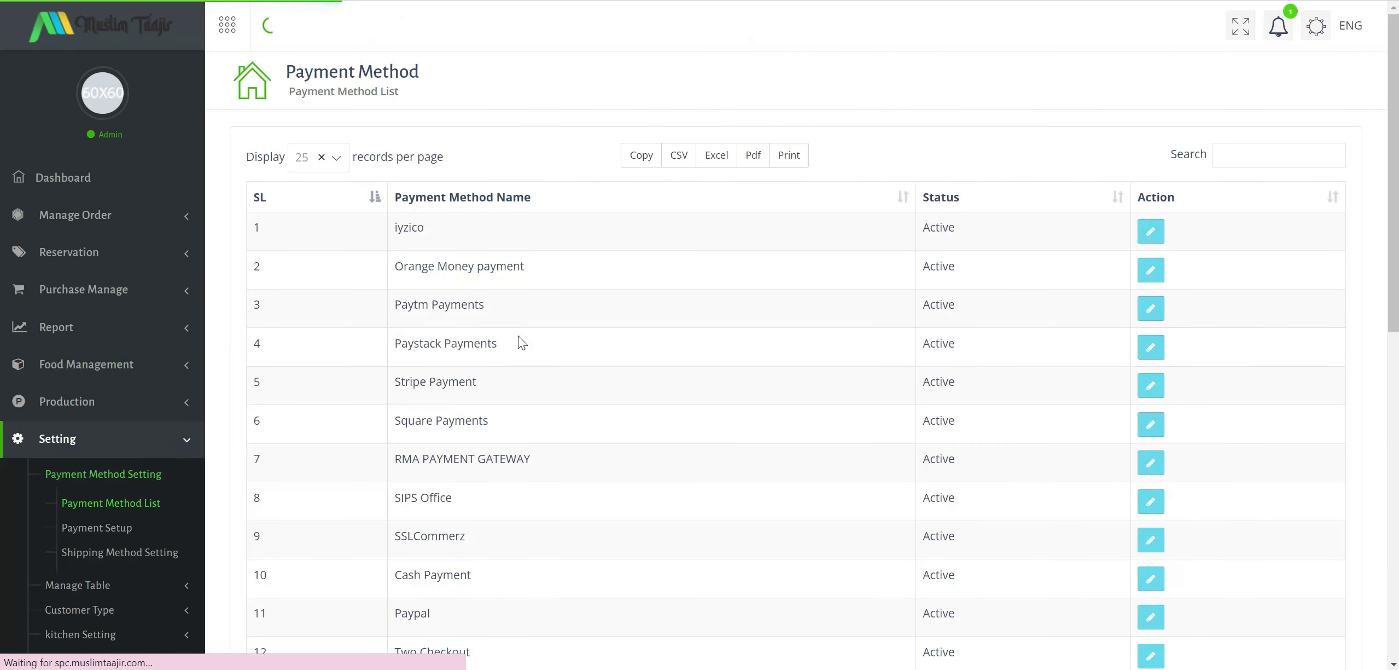
# Review the payment methods, then open the Table List under Manage Table.
pyautogui.scroll(-1, 518, 336)
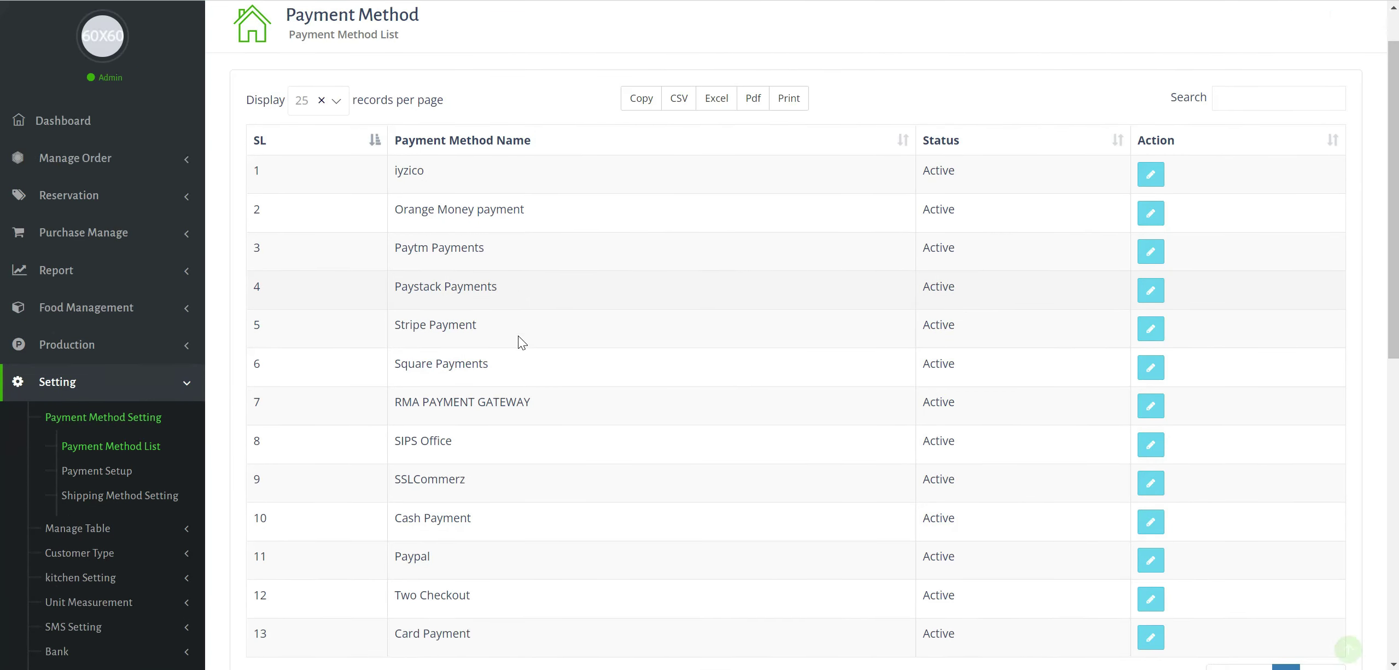
pyautogui.scroll(-2, 518, 336)
pyautogui.scroll(3, 518, 336)
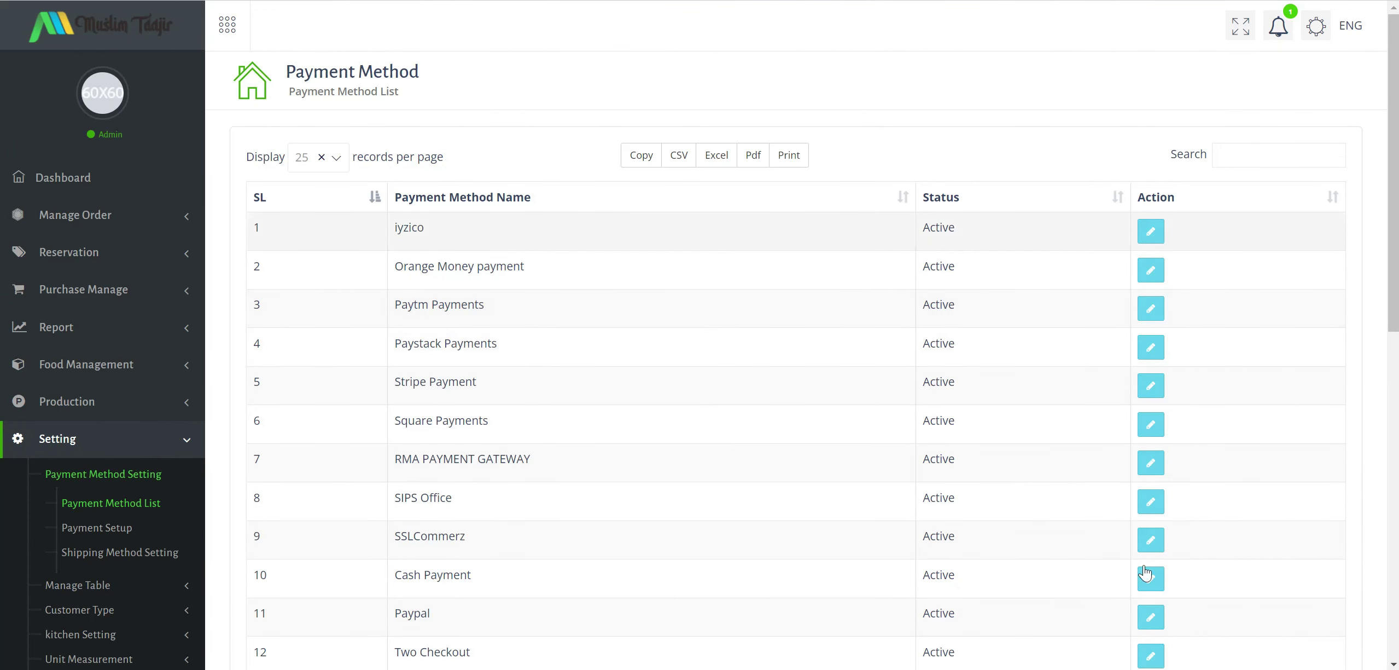
pyautogui.scroll(-1, 488, 327)
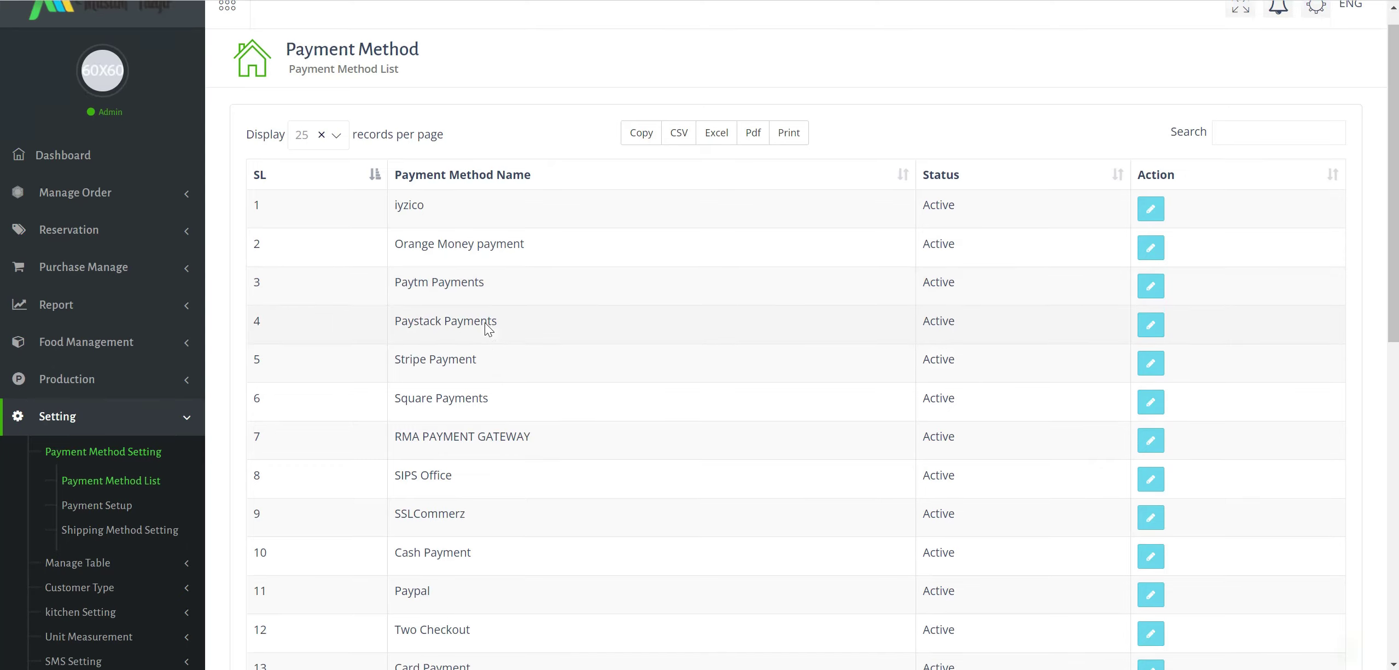
pyautogui.scroll(-3, 484, 323)
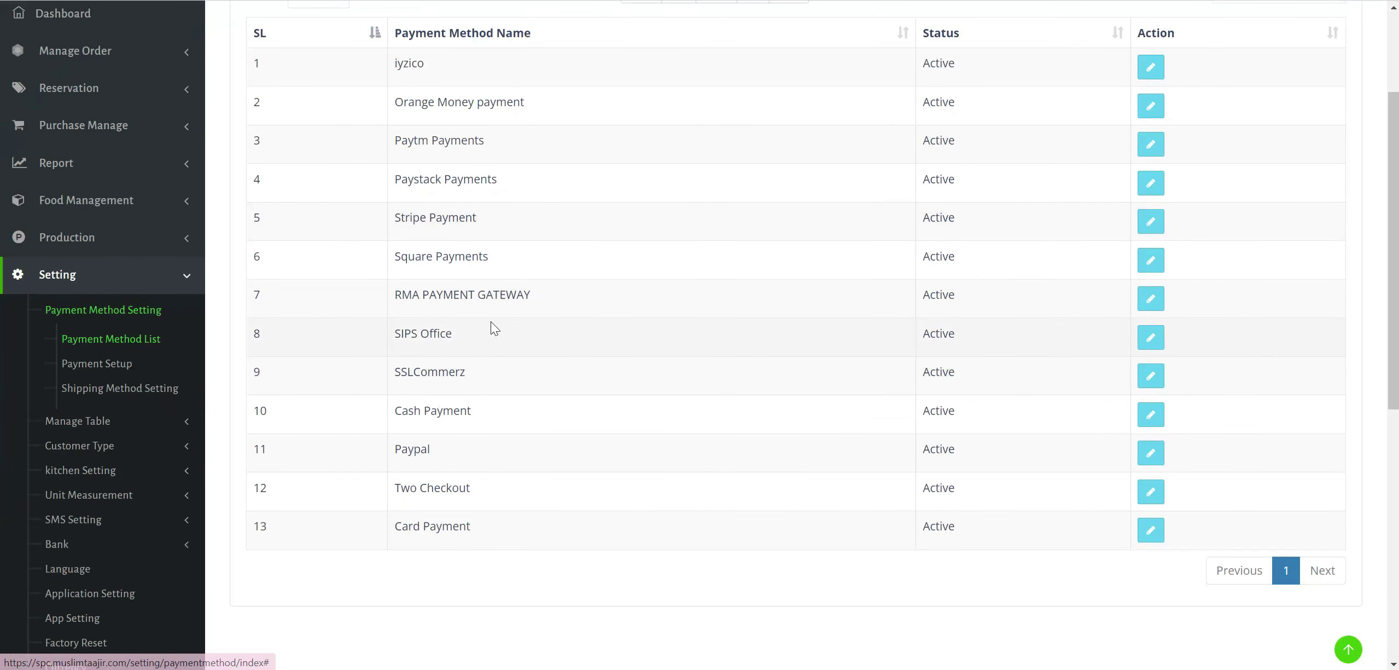
pyautogui.click(98, 422)
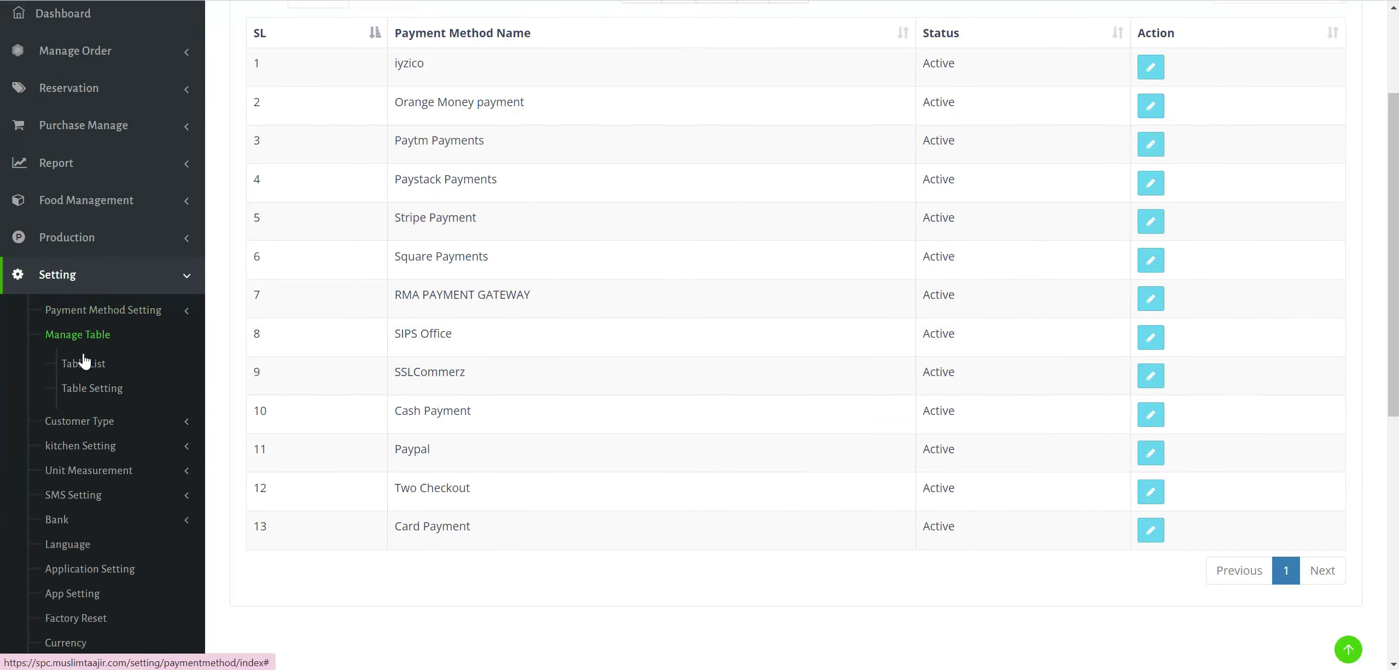
pyautogui.click(97, 364)
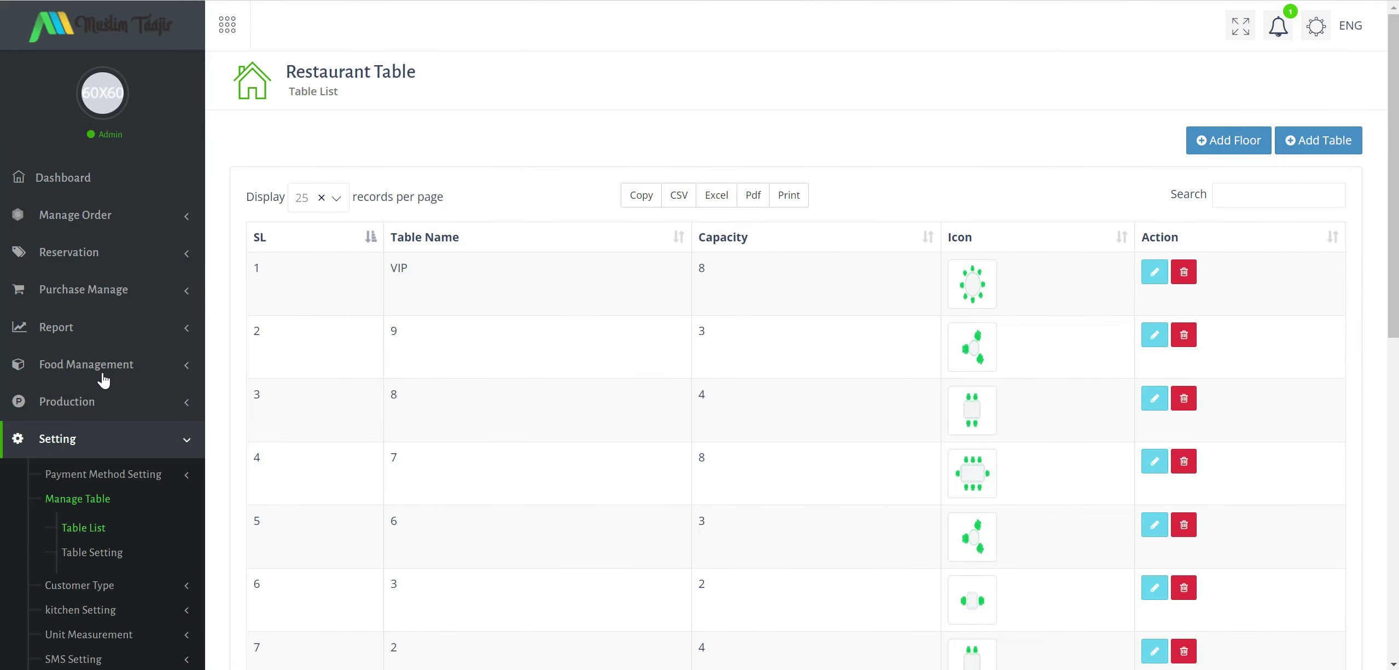
# Check the eight restaurant tables and go to the Floor List to add a floor.
pyautogui.scroll(-5, 602, 187)
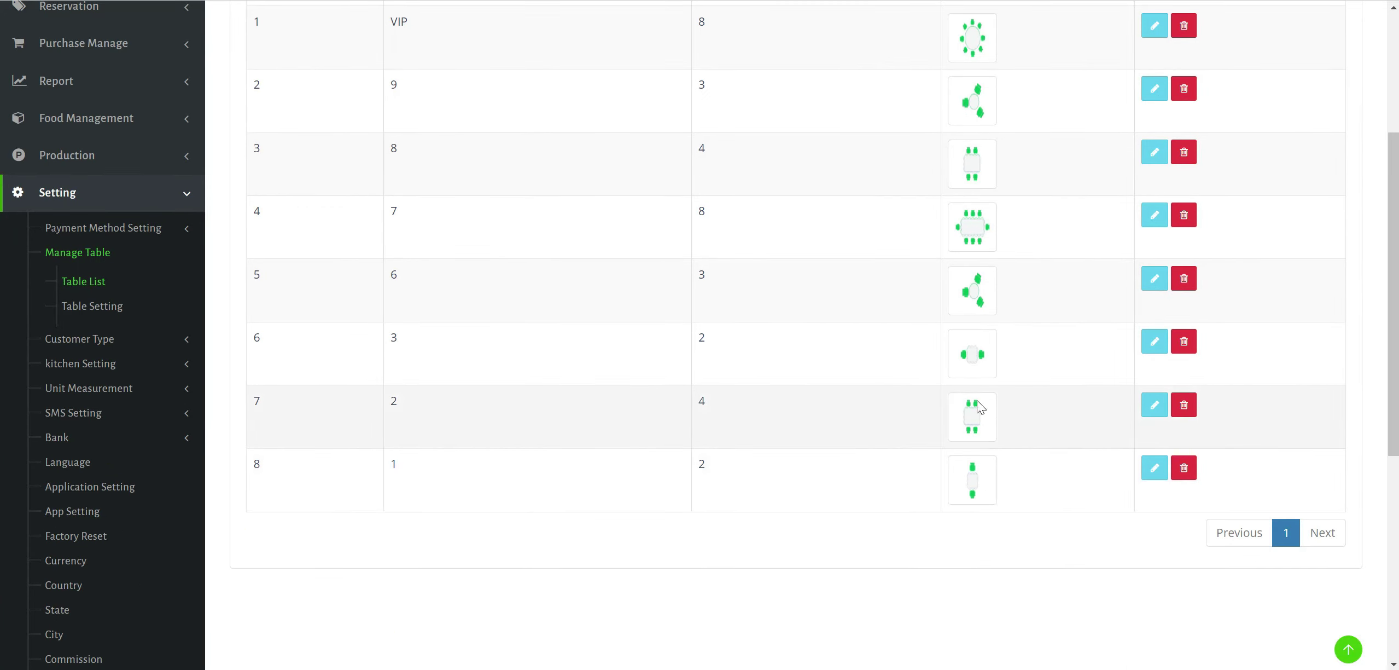
pyautogui.scroll(5, 988, 318)
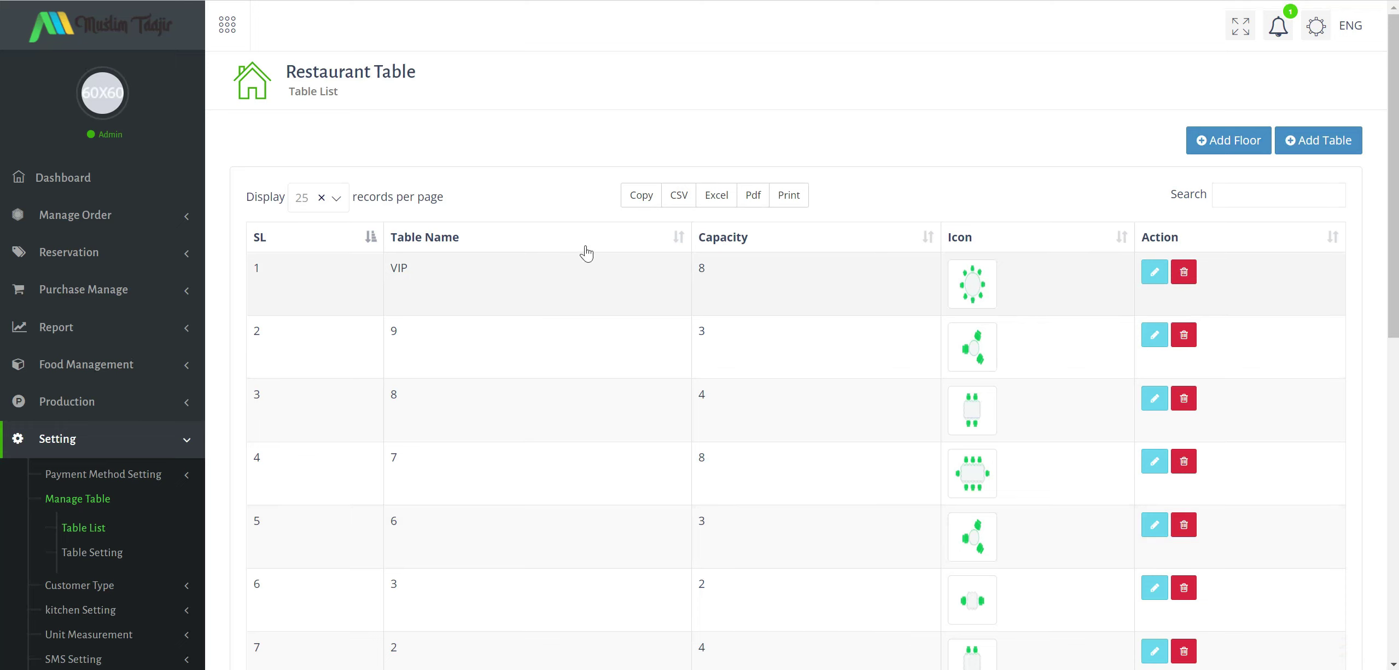
pyautogui.click(1232, 143)
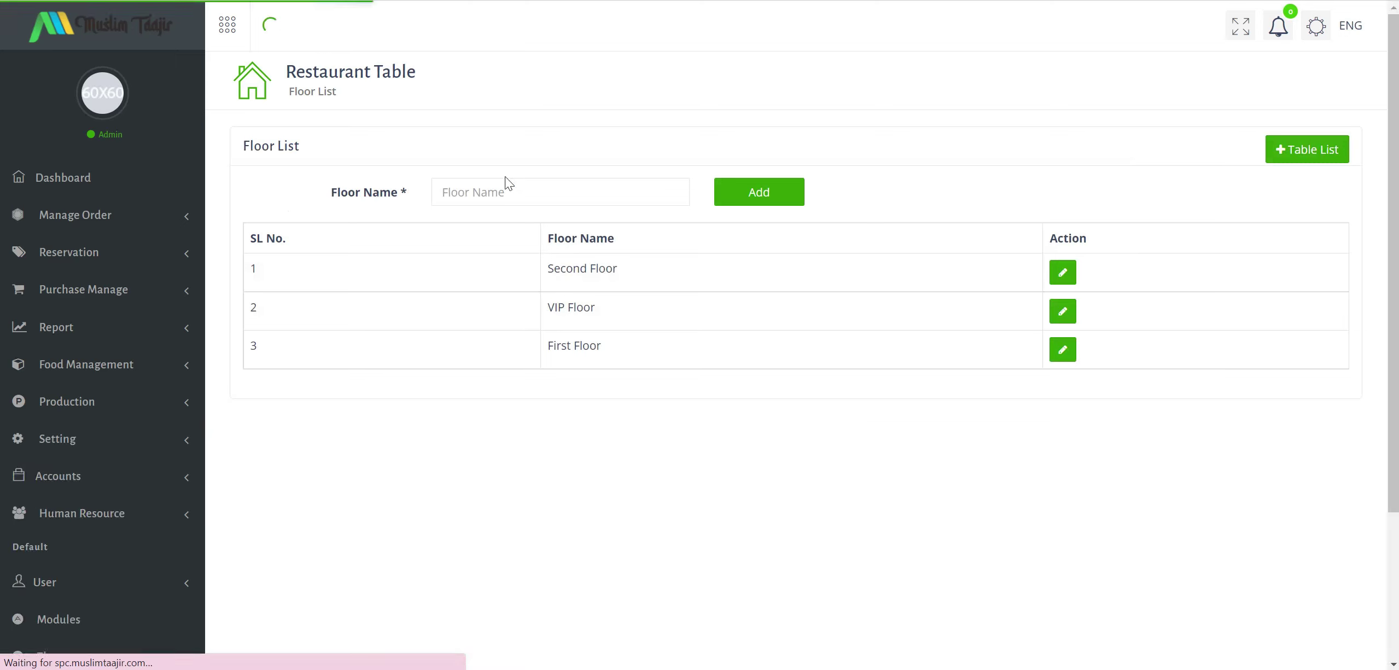
pyautogui.click(519, 188)
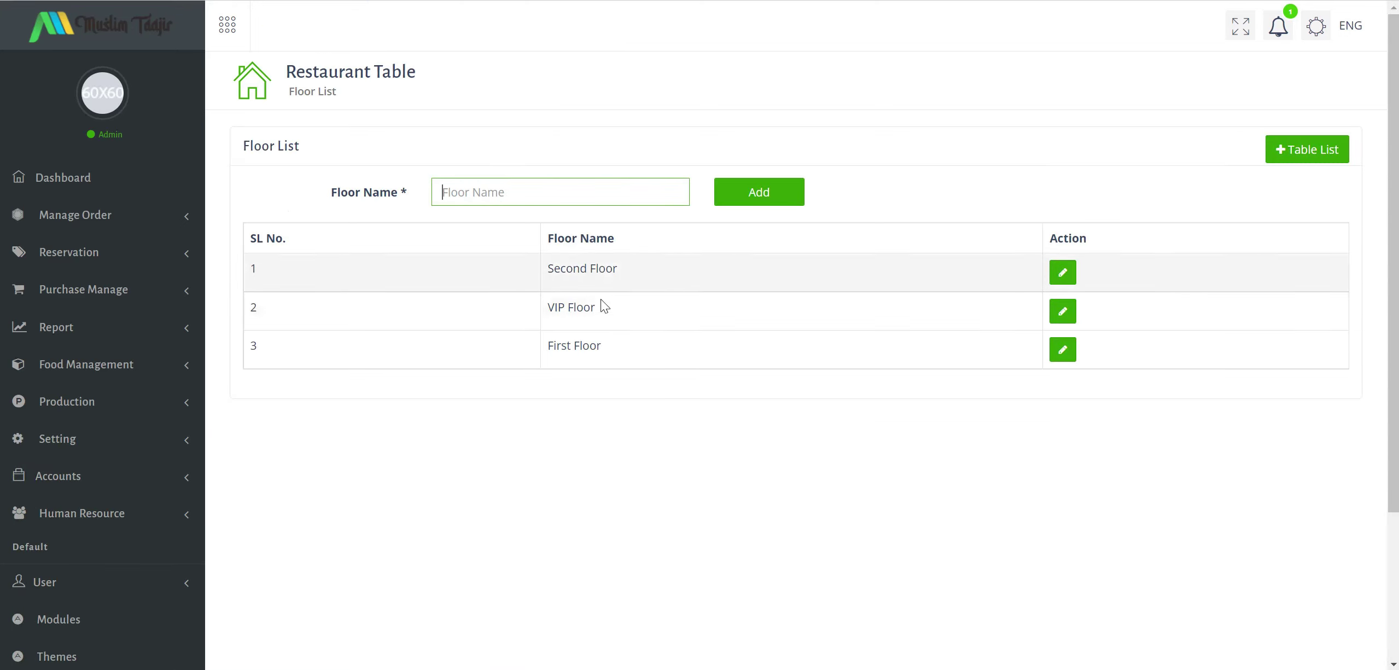
# Add the floors Gazebo and Lesehan, then return to the Table List.
pyautogui.write('Gaz')
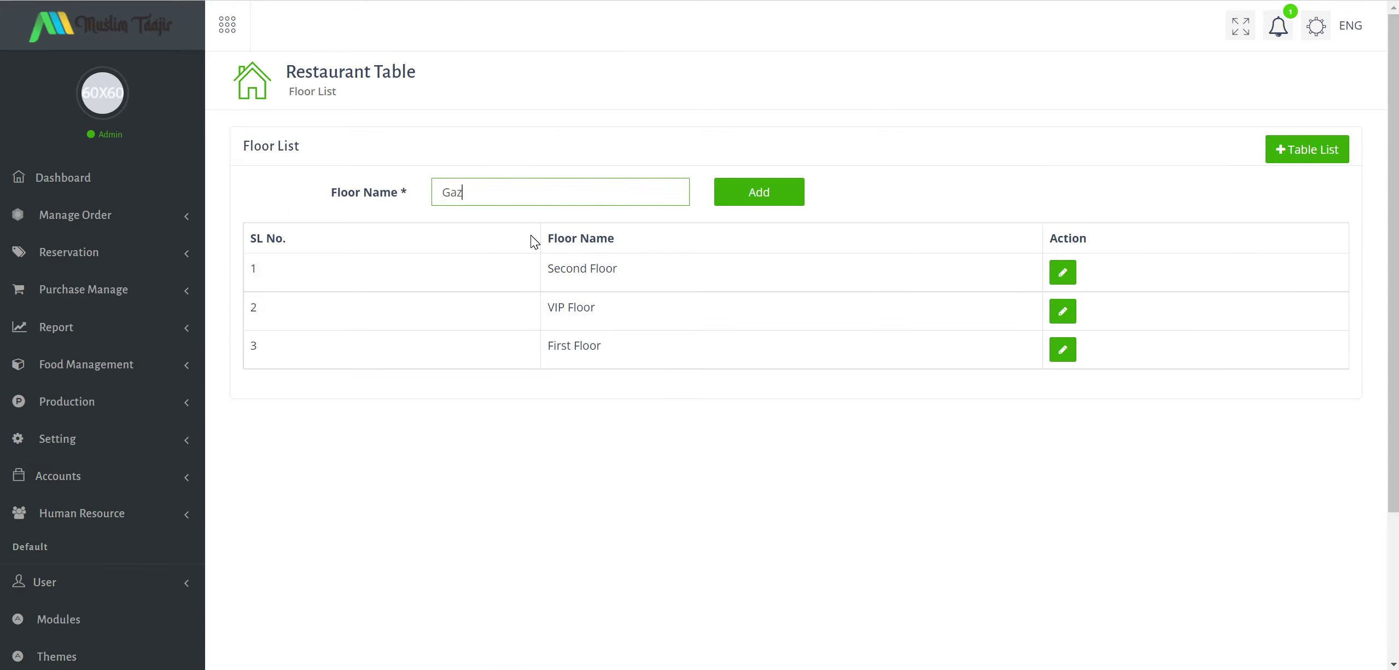
pyautogui.write('ebo')
pyautogui.click(754, 196)
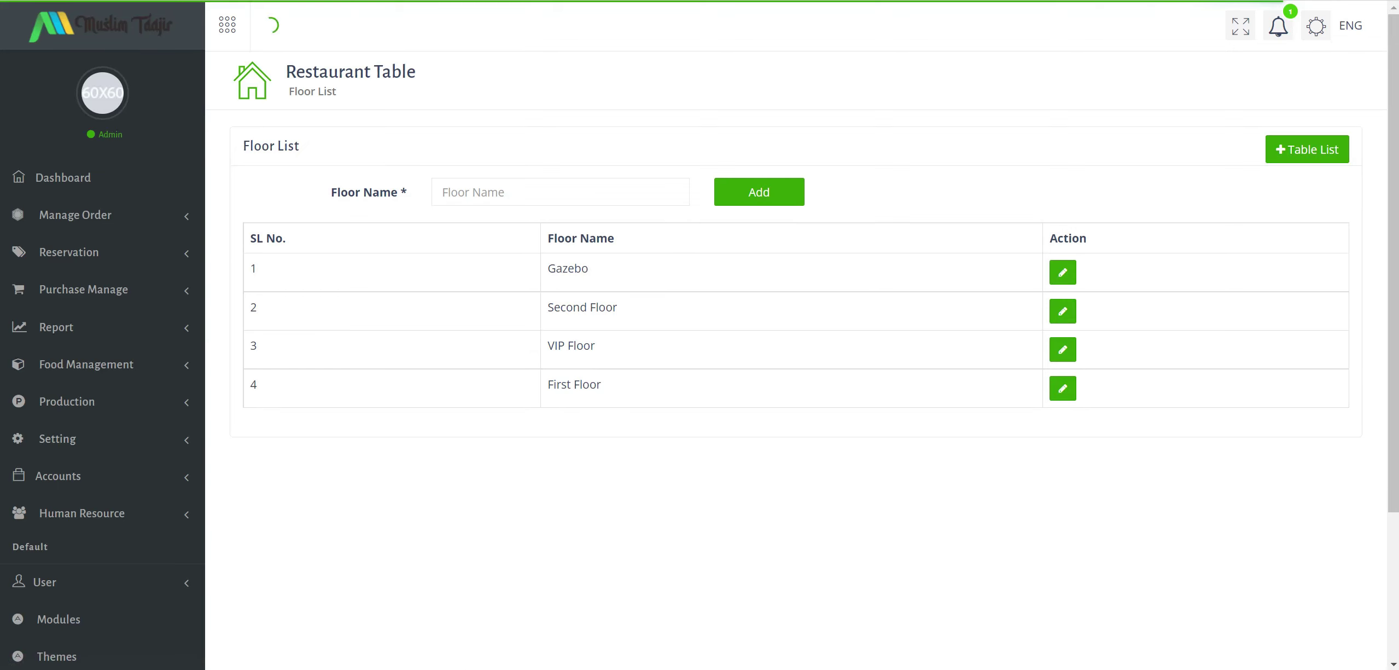
pyautogui.write('Lesehan')
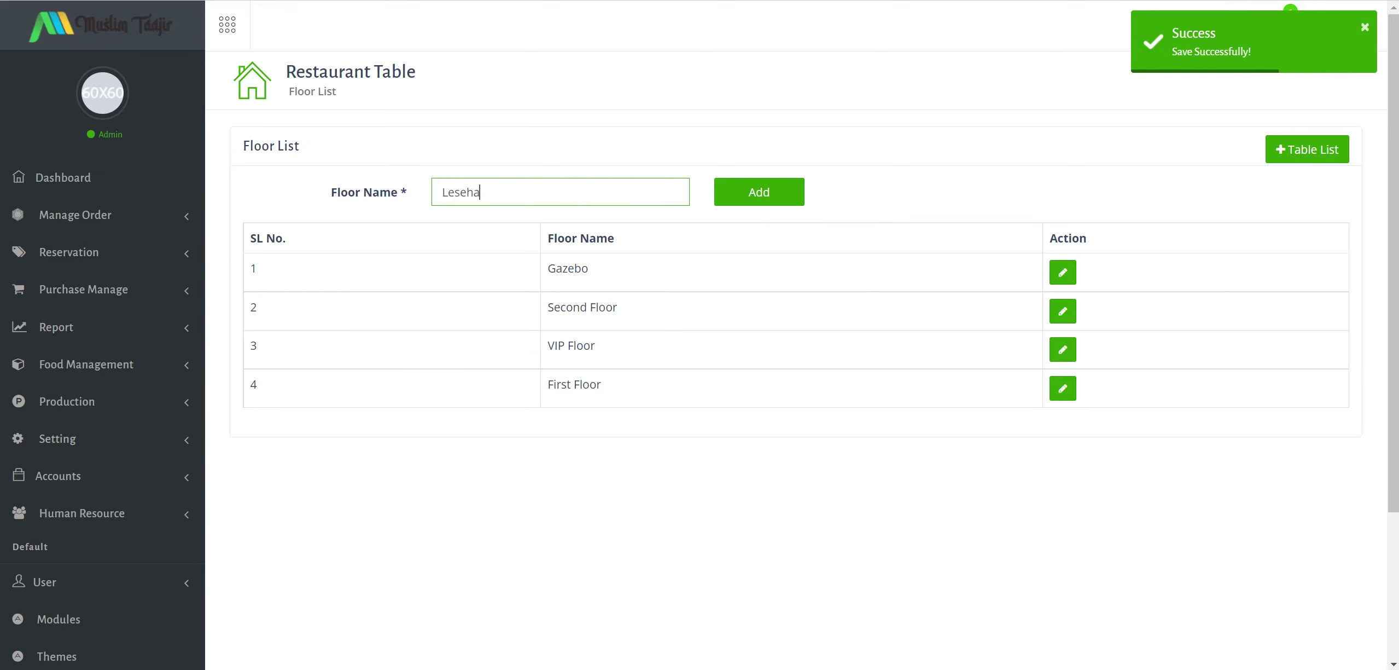
pyautogui.click(755, 198)
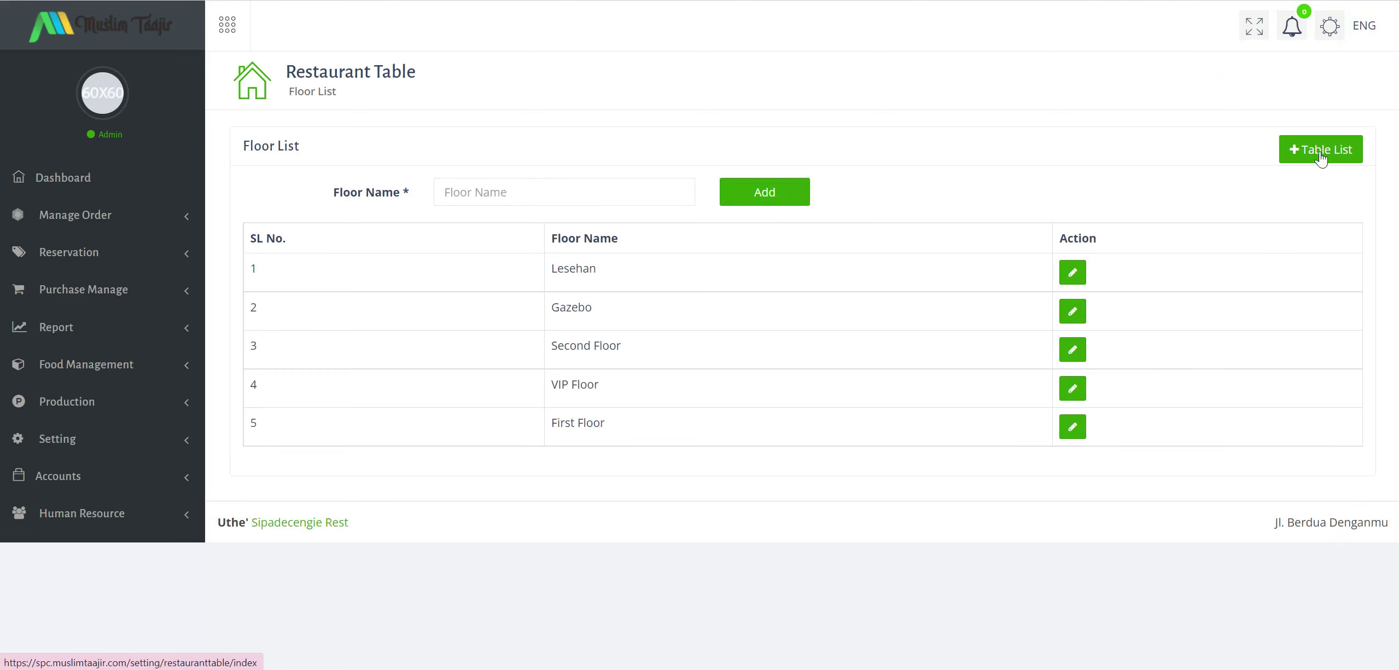
pyautogui.click(1321, 154)
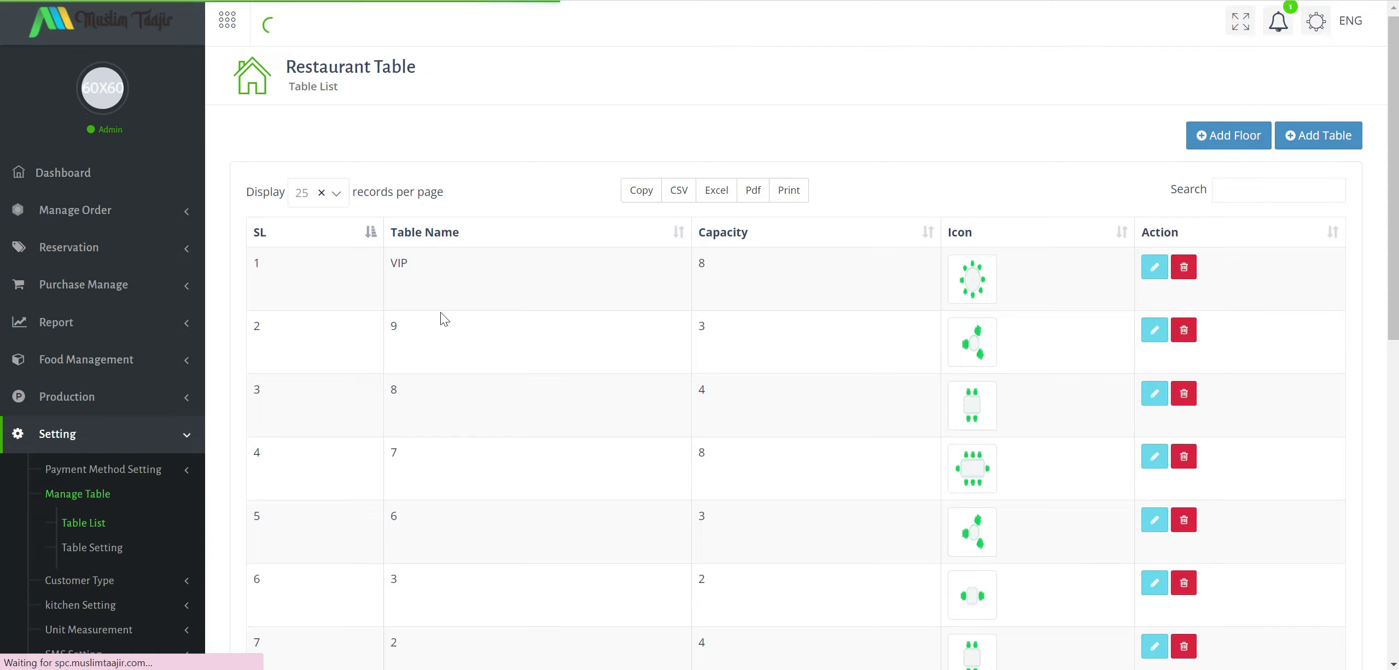
# Start a new table named Gazebo 1 with a capacity of 6.
pyautogui.scroll(-2, 503, 302)
pyautogui.scroll(-8, 612, 313)
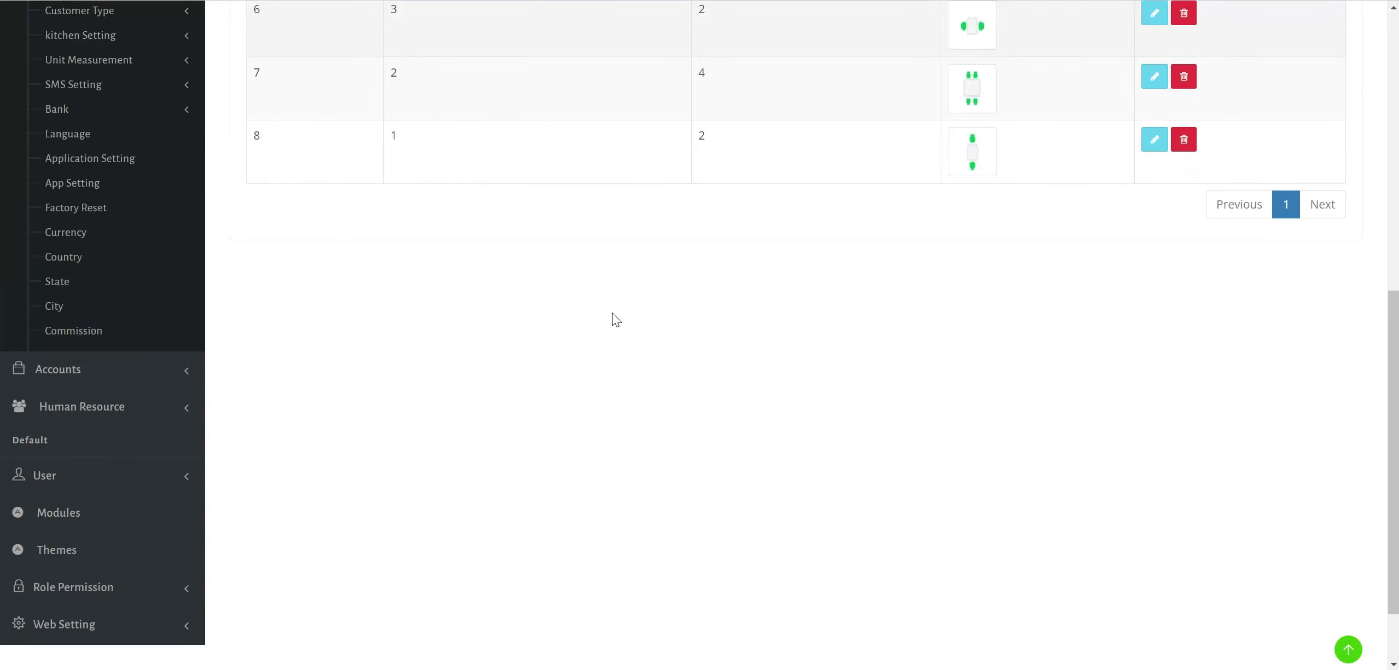
pyautogui.scroll(10, 613, 313)
pyautogui.click(1333, 144)
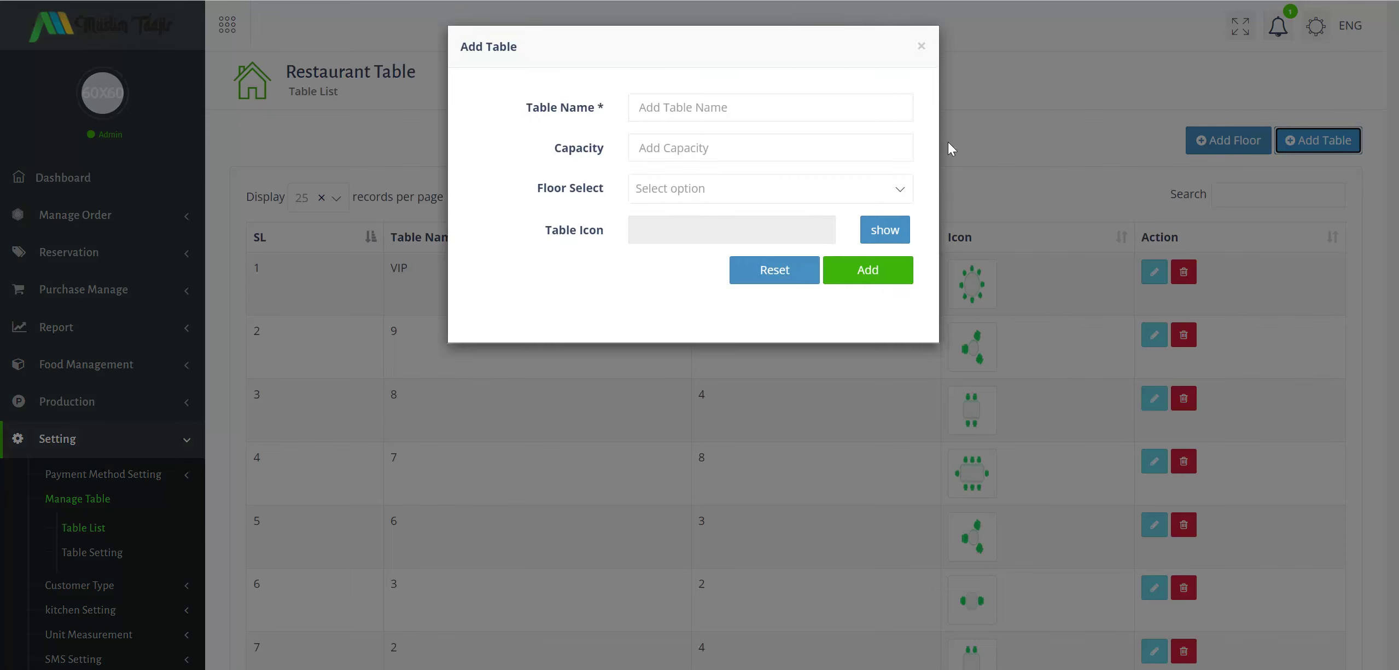
pyautogui.click(771, 108)
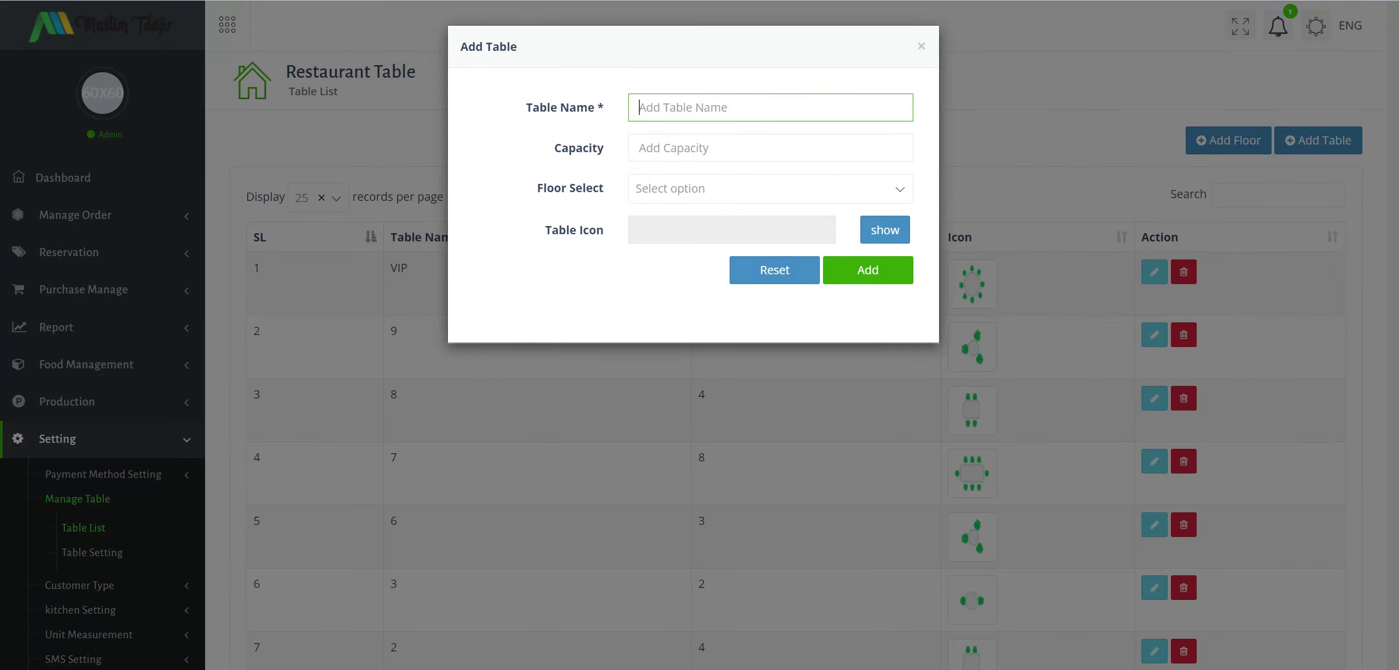
pyautogui.write('Gazebo 1')
pyautogui.click(770, 147)
pyautogui.write('6')
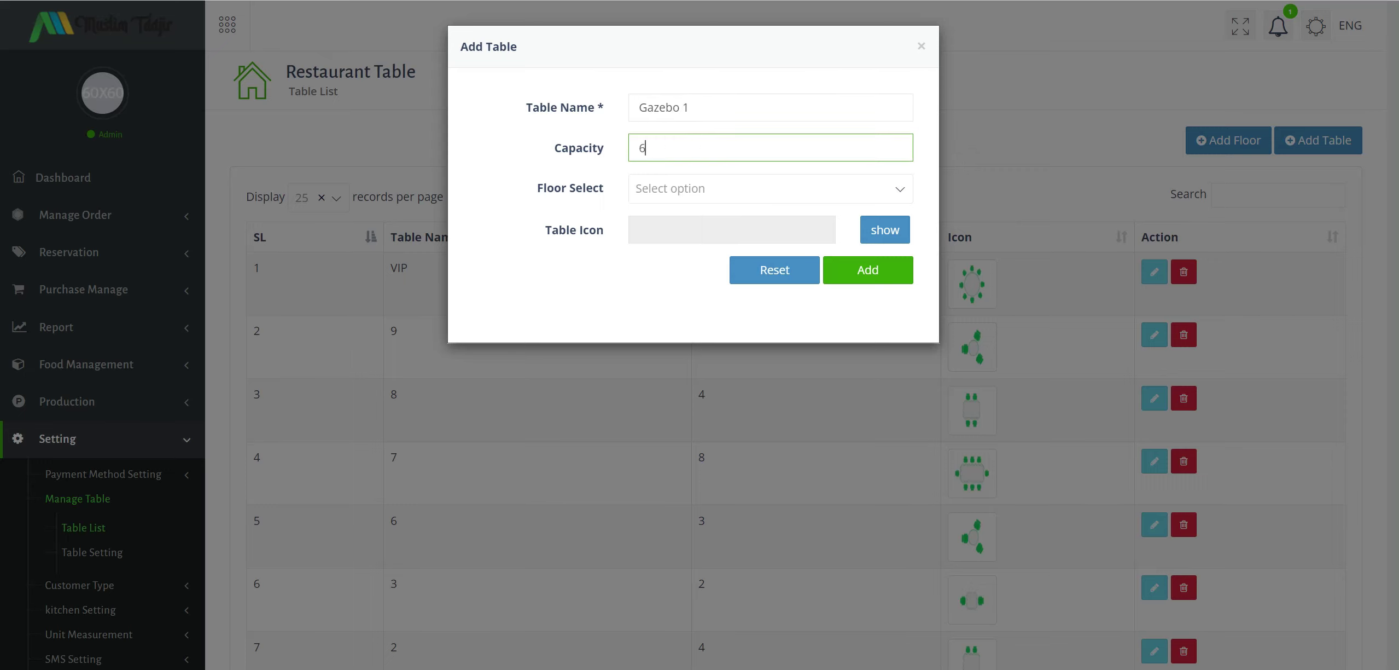
# Put Gazebo 1 on the Gazebo floor with the black table icon and save it.
pyautogui.click(766, 192)
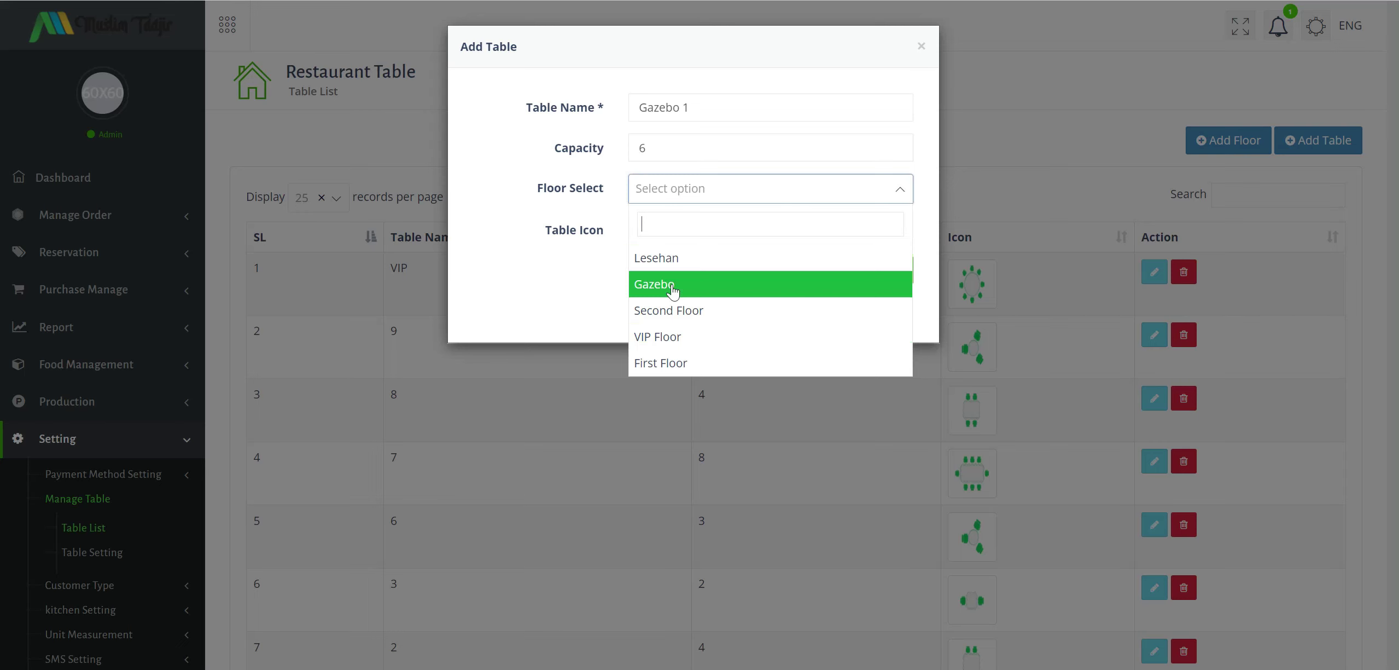
pyautogui.click(656, 283)
pyautogui.click(867, 232)
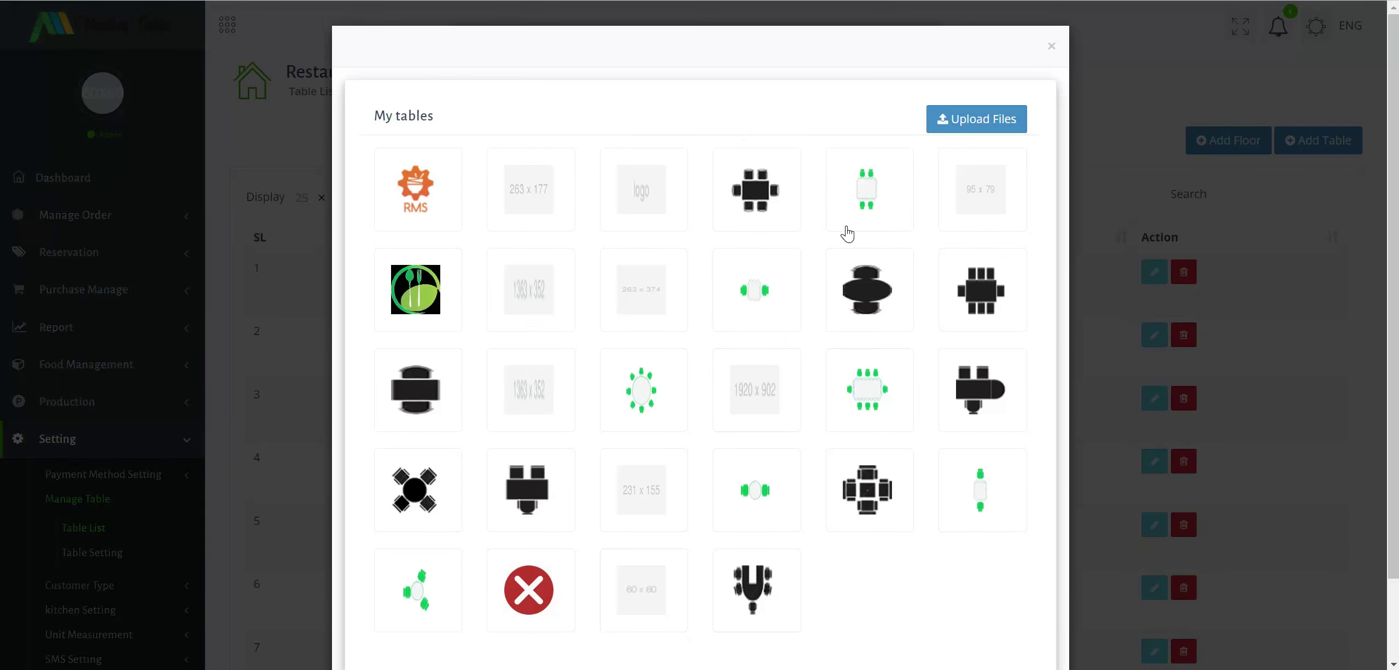
pyautogui.scroll(-2, 648, 235)
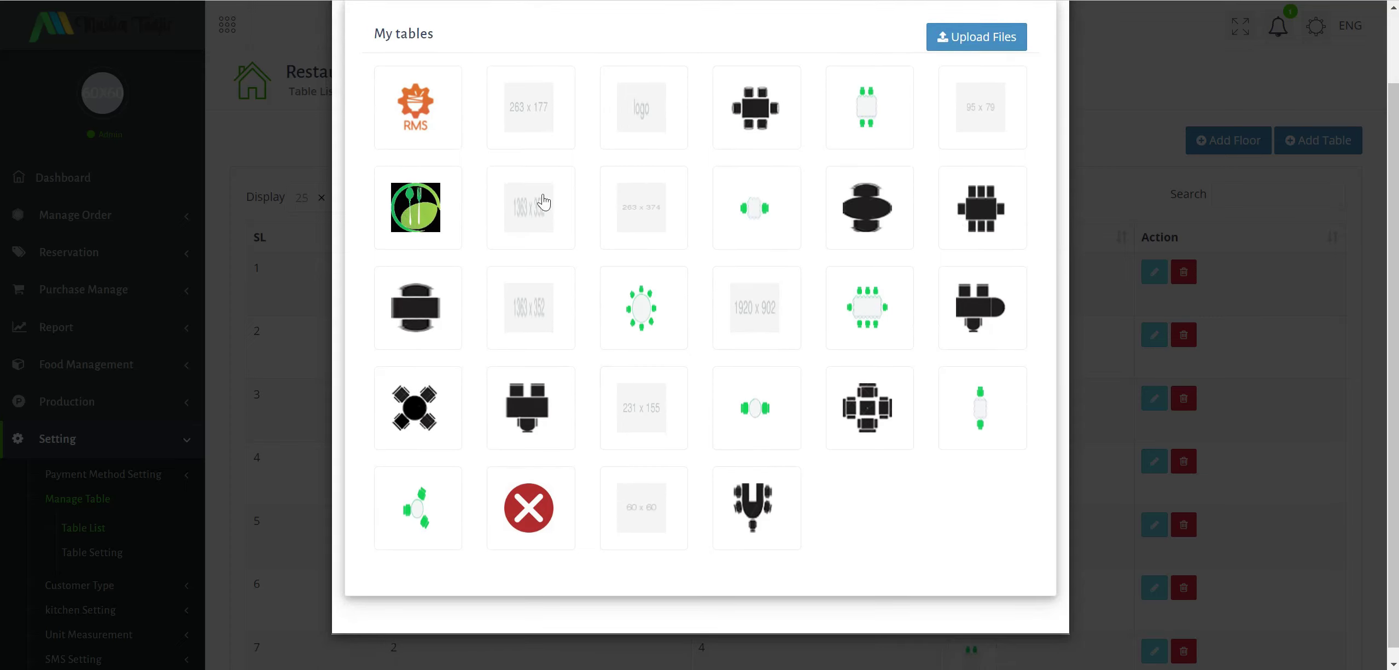
pyautogui.click(766, 125)
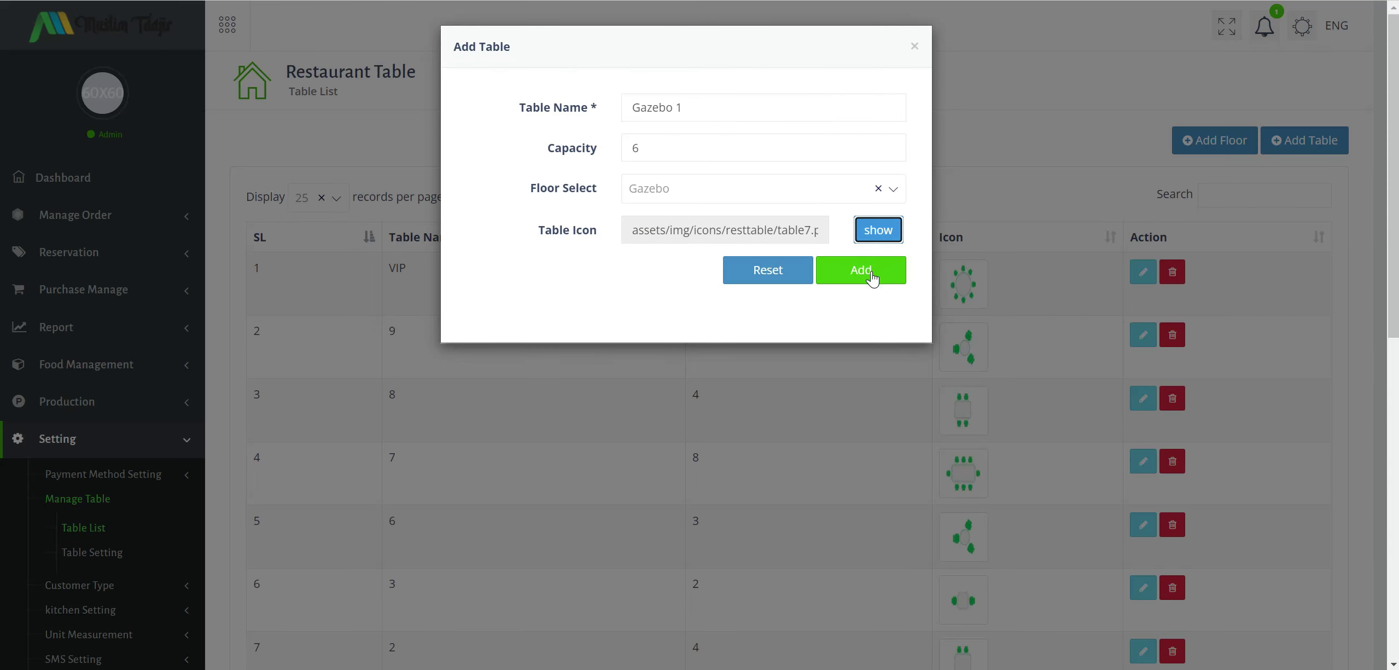
pyautogui.click(872, 278)
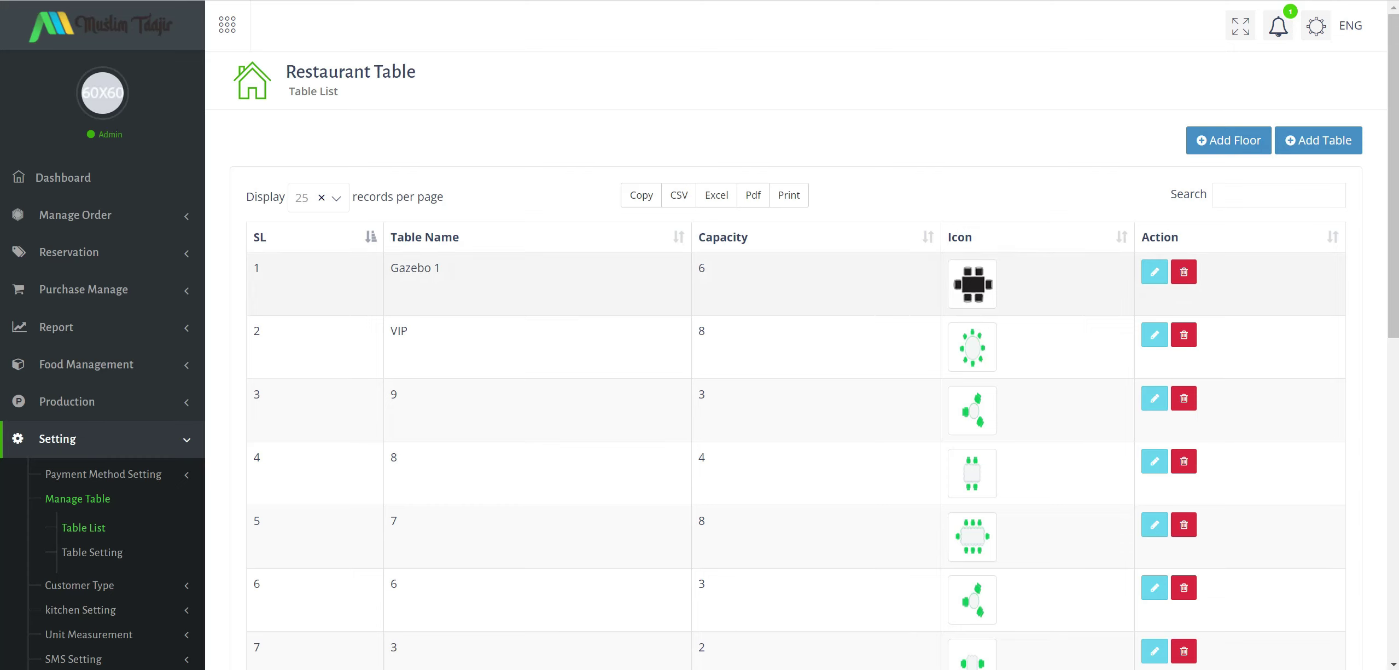
pyautogui.moveTo(399, 268); pyautogui.dragTo(441, 271)
# In Table Setting, rearrange the tables, moving the round 8-seat table into the top-left corner.
pyautogui.click(104, 553)
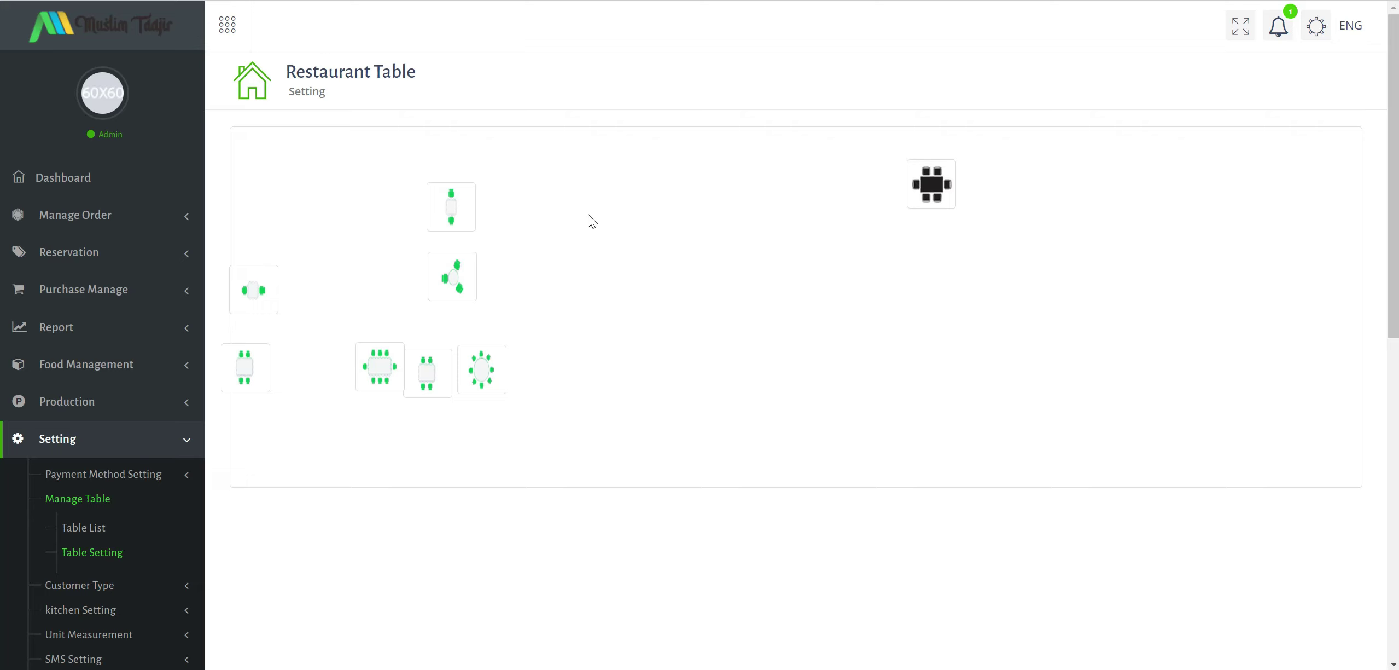
pyautogui.moveTo(258, 381); pyautogui.dragTo(799, 291)
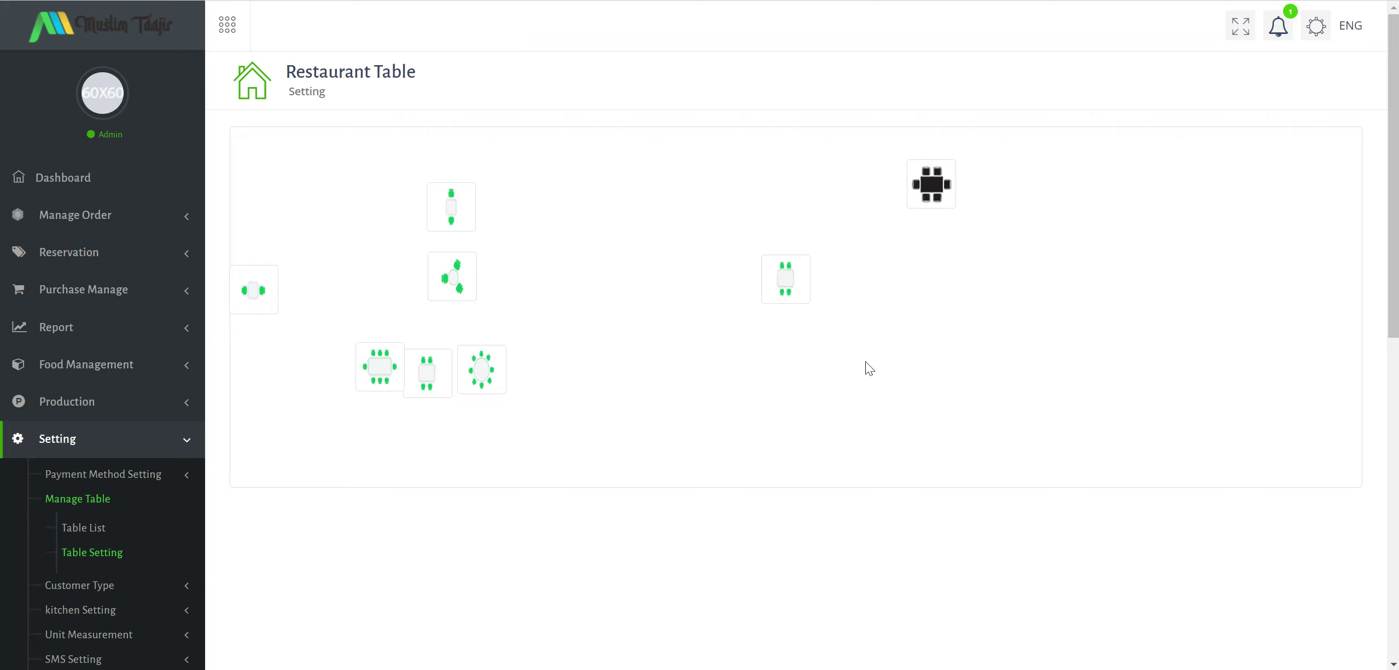
pyautogui.moveTo(262, 296); pyautogui.dragTo(681, 390)
pyautogui.moveTo(466, 215); pyautogui.dragTo(595, 291)
pyautogui.moveTo(470, 375); pyautogui.dragTo(265, 177)
pyautogui.rightClick(266, 182)
pyautogui.click(545, 173)
pyautogui.scroll(-5, 878, 272)
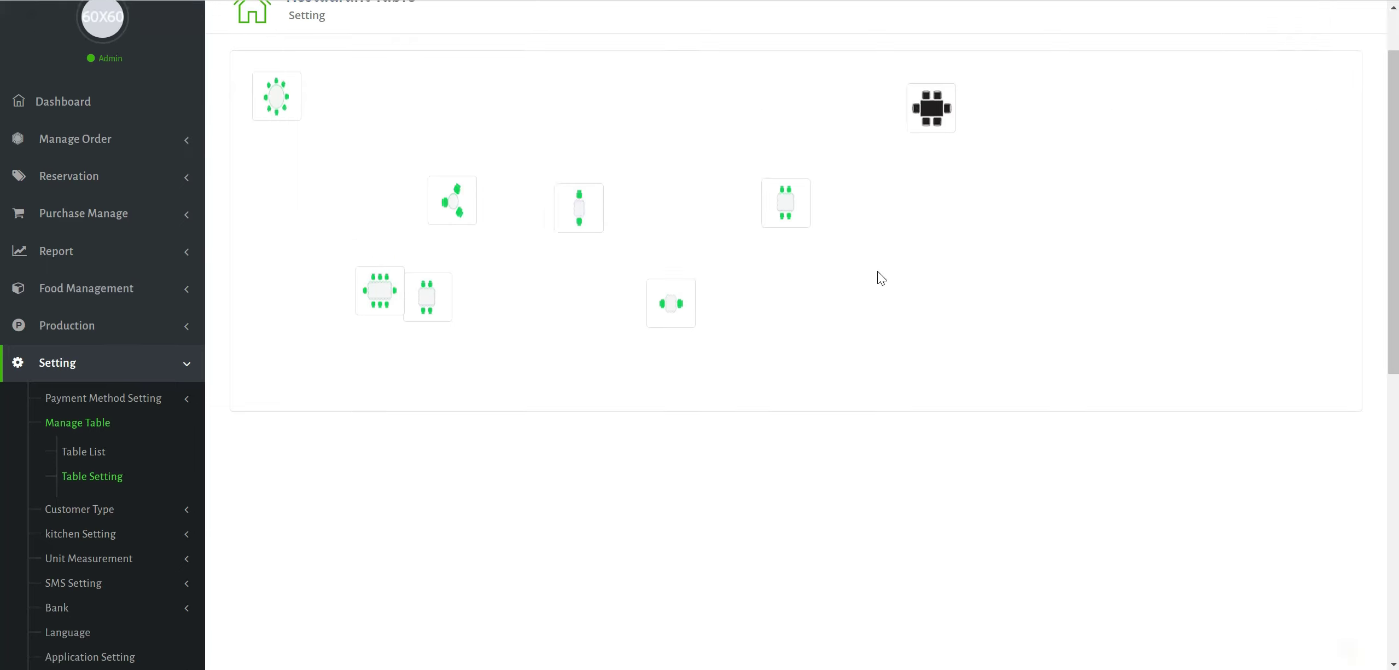
pyautogui.scroll(5, 346, 228)
pyautogui.moveTo(296, 211)
pyautogui.mouseDown()
pyautogui.moveTo(294, 231)
pyautogui.moveTo(298, 204)
pyautogui.mouseUp()
# Spread the remaining tables out, with the black table in the top-right corner.
pyautogui.moveTo(430, 284); pyautogui.dragTo(561, 177)
pyautogui.moveTo(931, 184); pyautogui.dragTo(1284, 173)
pyautogui.moveTo(800, 297); pyautogui.dragTo(1241, 340)
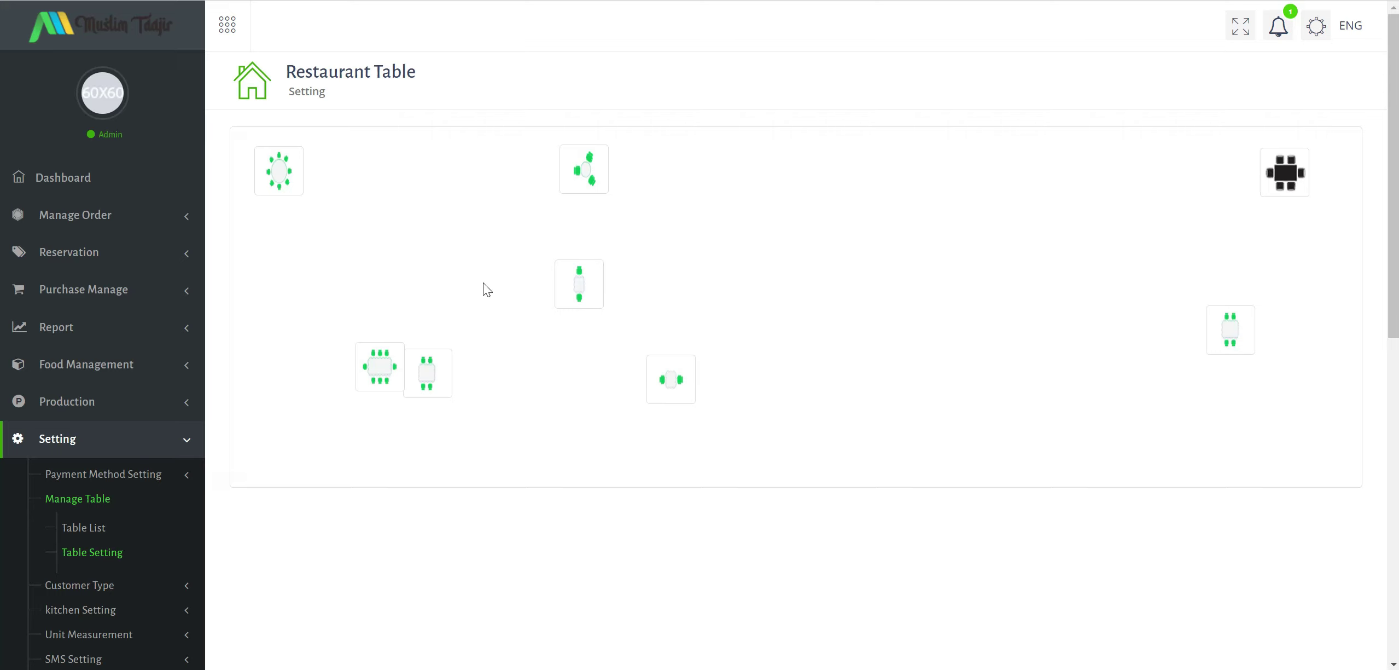
pyautogui.moveTo(591, 287); pyautogui.dragTo(991, 330)
pyautogui.moveTo(1246, 326); pyautogui.dragTo(1293, 300)
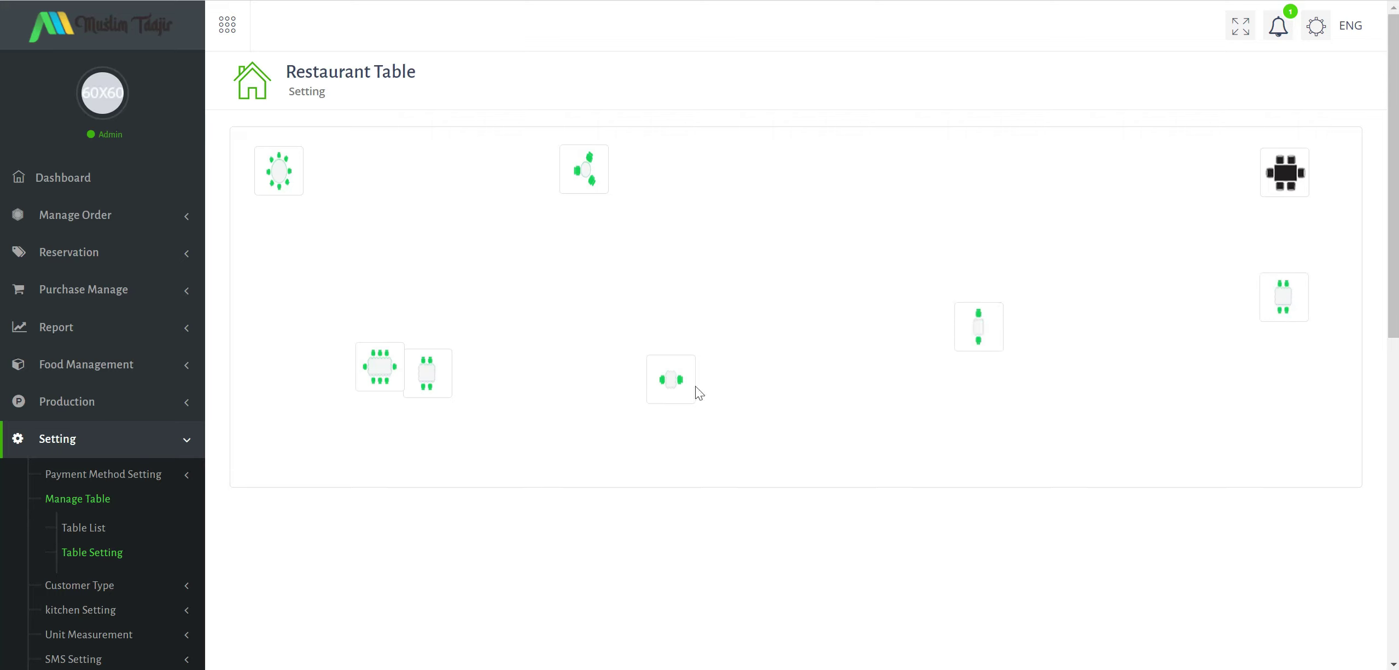
pyautogui.moveTo(367, 366); pyautogui.dragTo(267, 347)
pyautogui.moveTo(408, 380); pyautogui.dragTo(493, 349)
pyautogui.moveTo(704, 338); pyautogui.dragTo(706, 338)
pyautogui.moveTo(983, 330); pyautogui.dragTo(1071, 352)
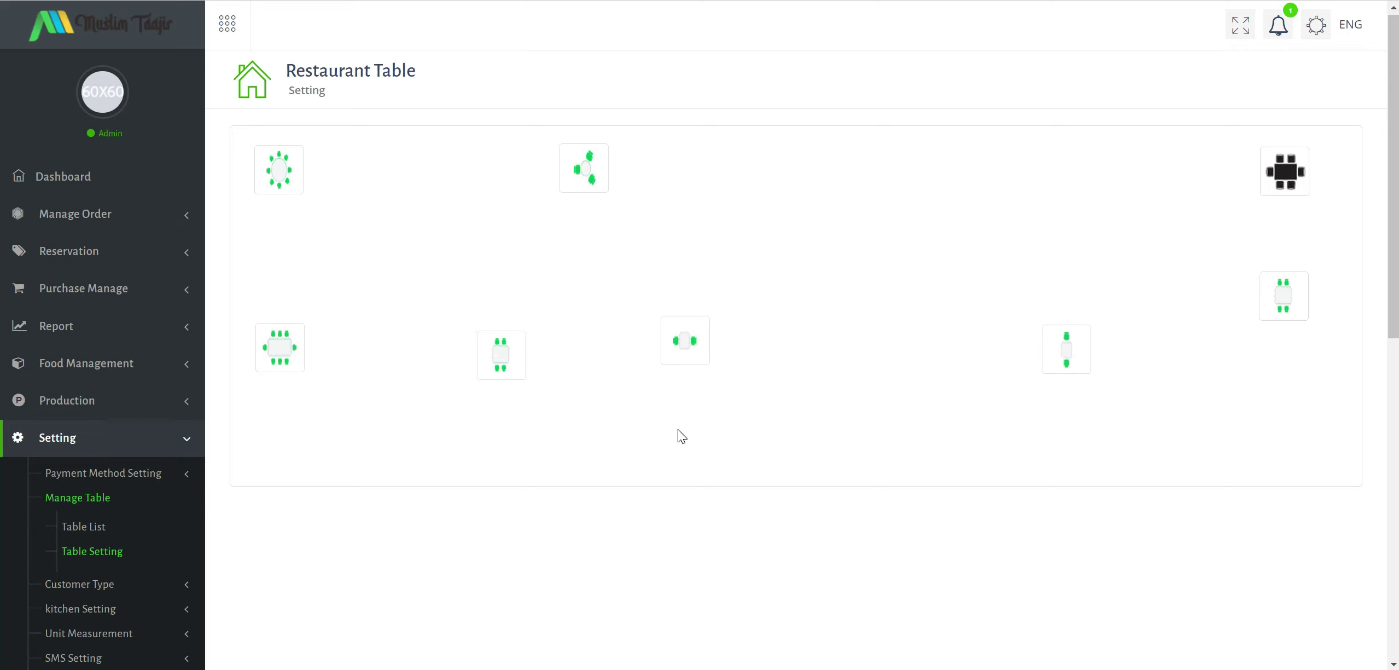
# Open the Customer List under customer settings.
pyautogui.scroll(-9, 683, 436)
pyautogui.scroll(-3, 743, 395)
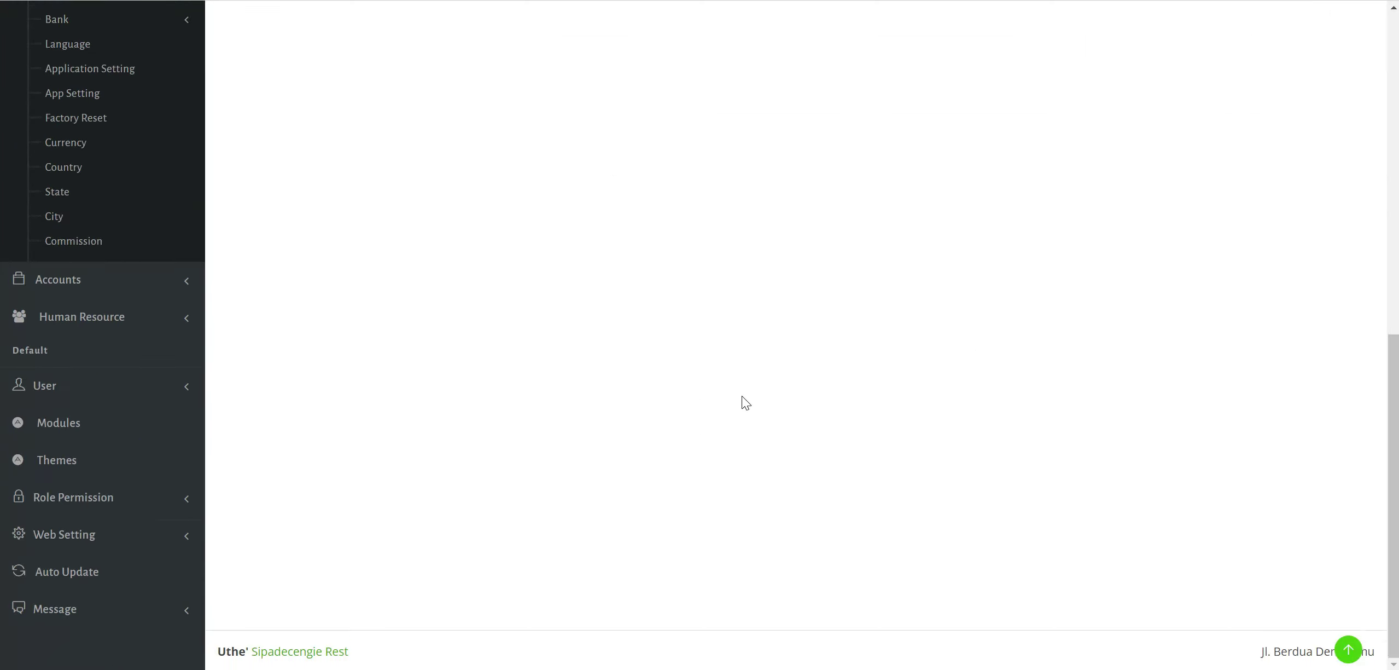
pyautogui.scroll(12, 742, 395)
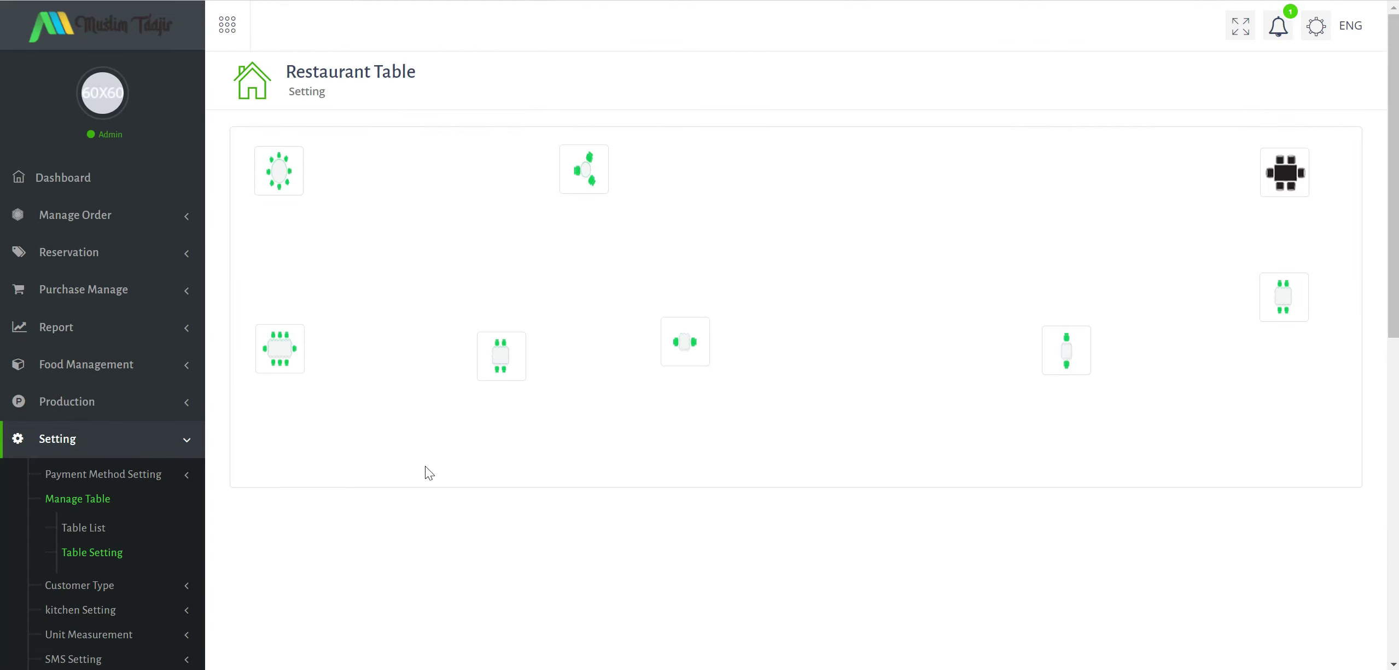
pyautogui.click(94, 584)
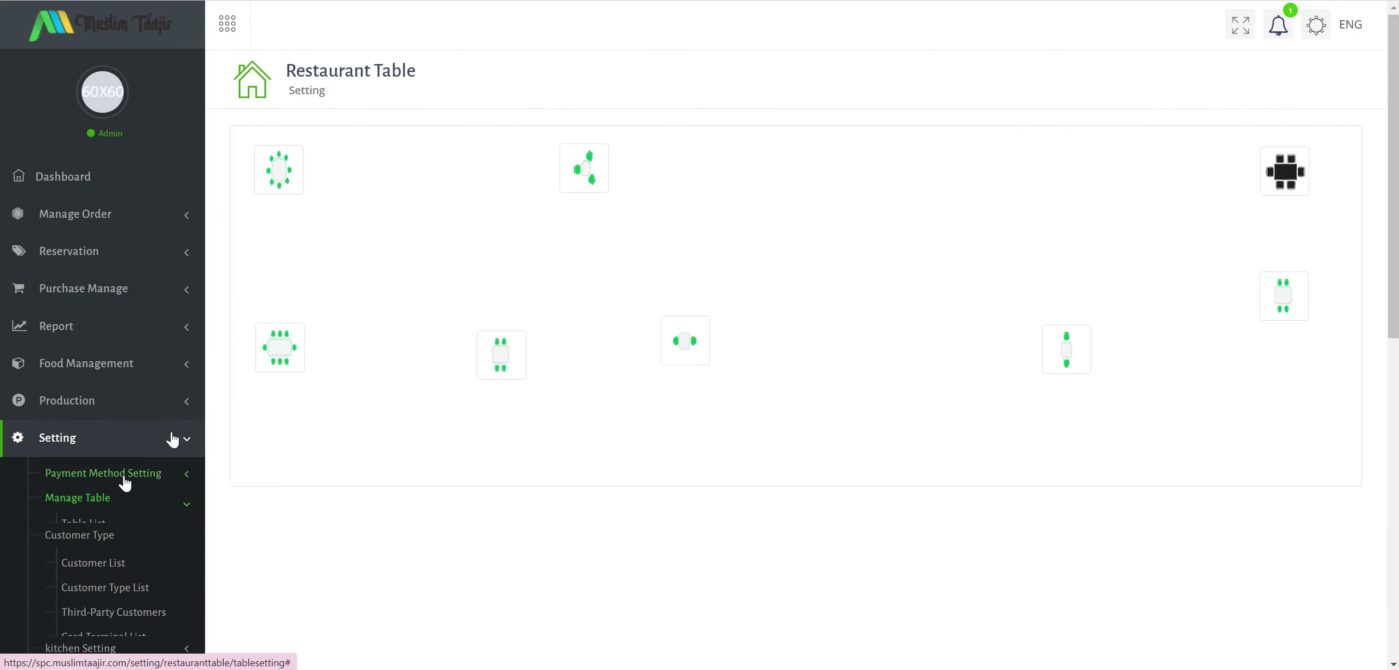
pyautogui.scroll(-2, 164, 438)
pyautogui.click(116, 390)
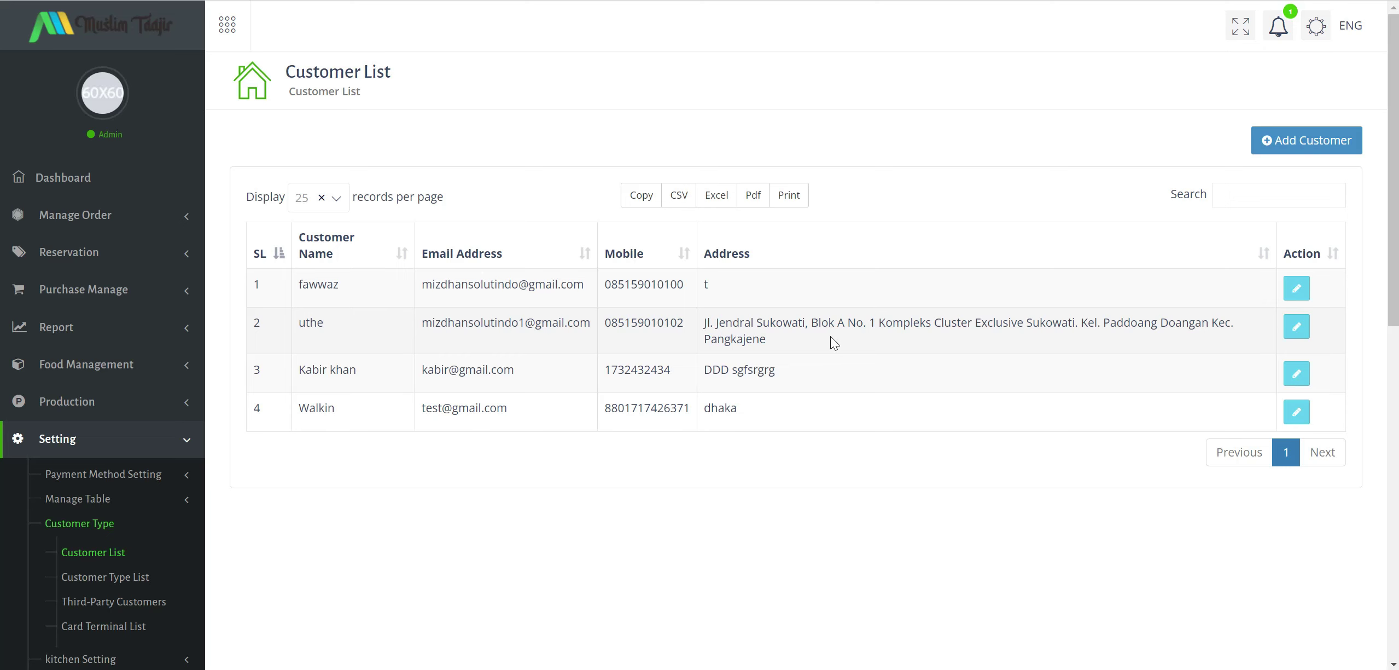
# Review the recorded customers' details, then open the Customer Type List.
pyautogui.moveTo(313, 333); pyautogui.dragTo(867, 342)
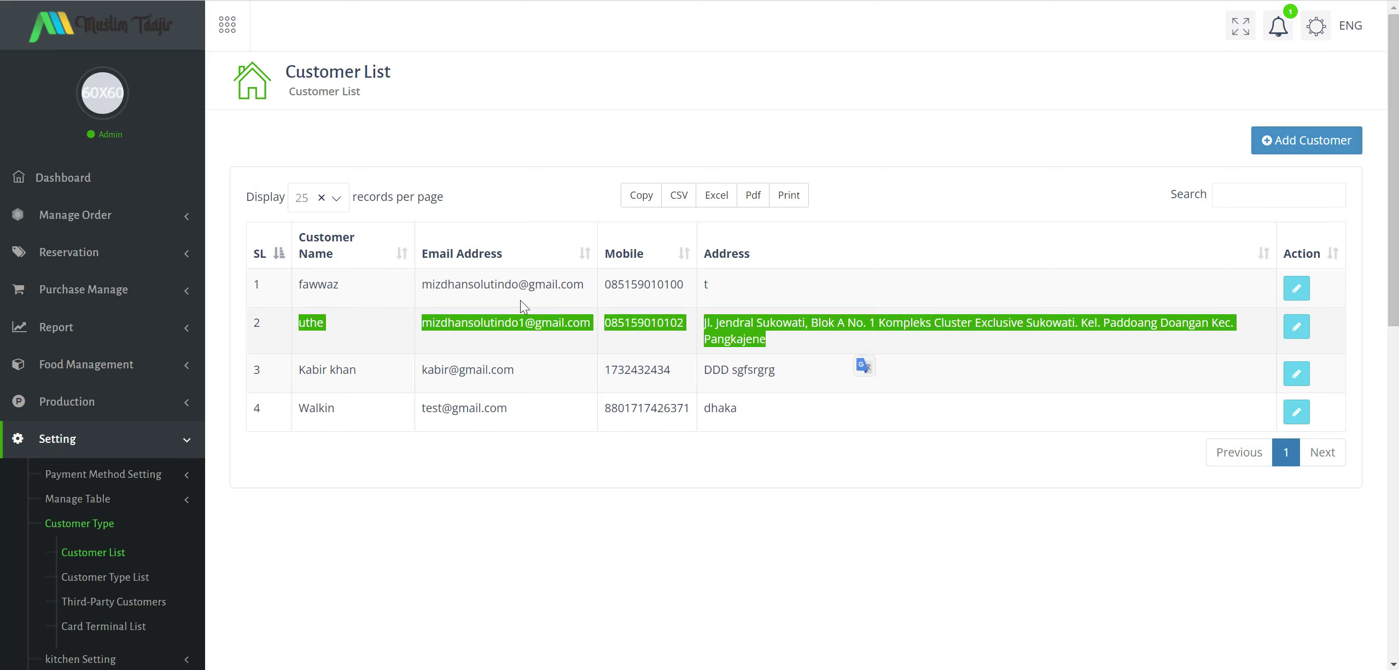
pyautogui.click(929, 458)
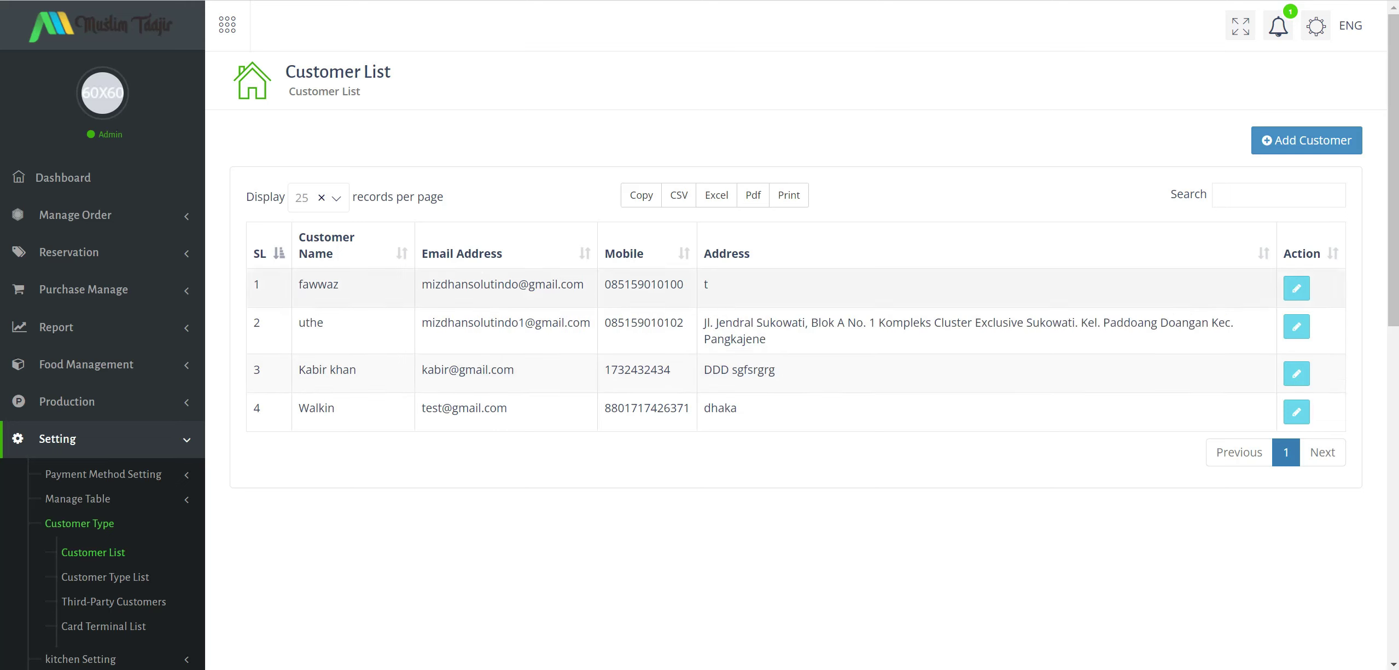
pyautogui.moveTo(364, 292); pyautogui.dragTo(651, 284)
pyautogui.click(681, 393)
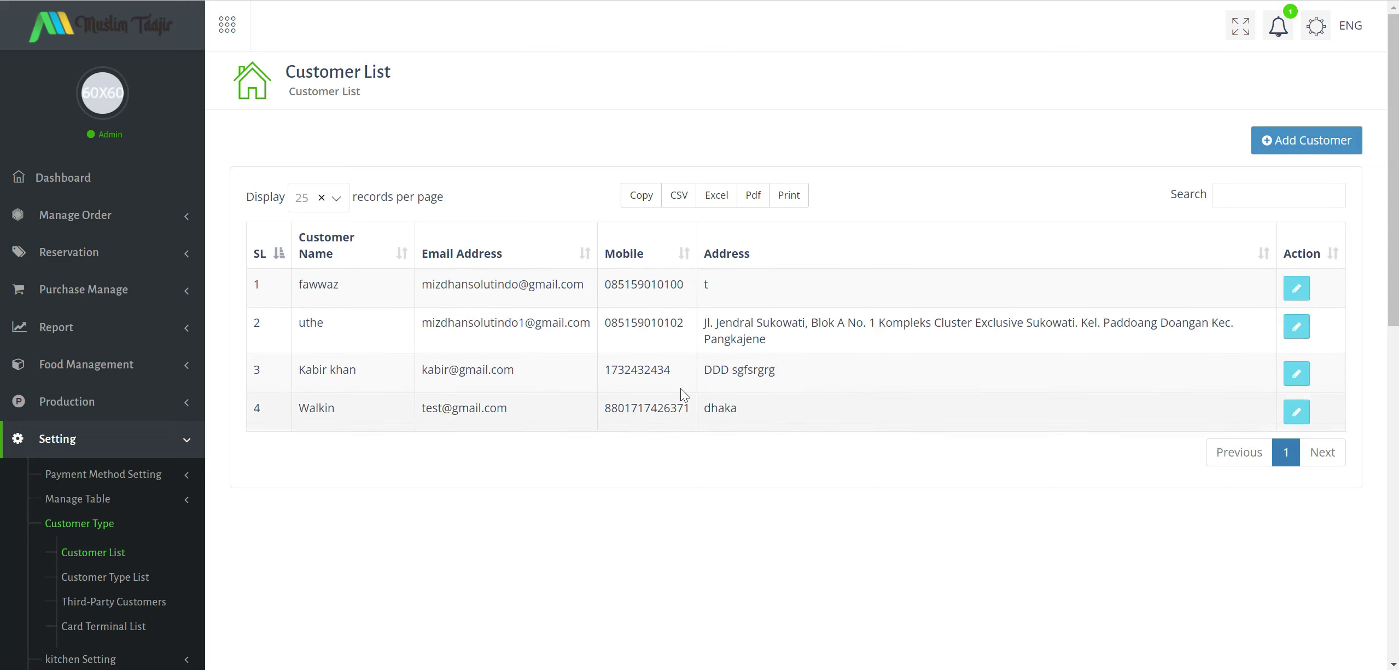
pyautogui.scroll(-2, 144, 471)
pyautogui.click(118, 494)
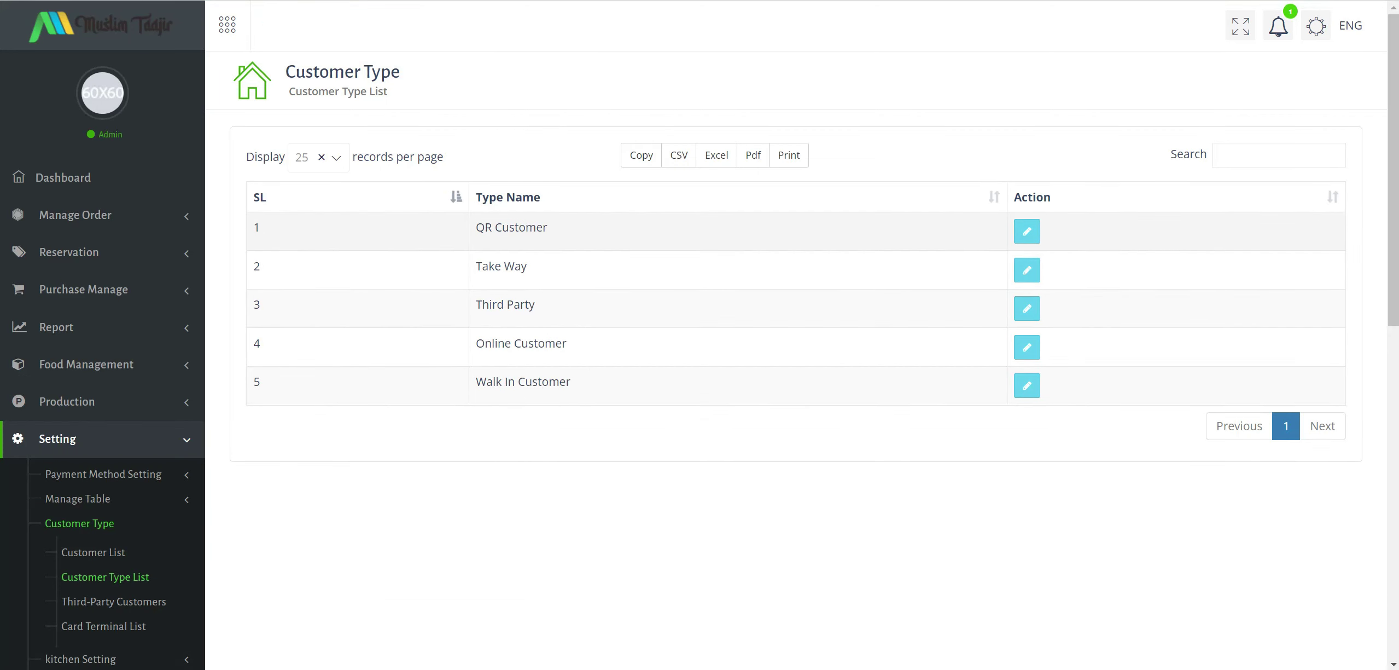
pyautogui.moveTo(547, 227); pyautogui.dragTo(475, 225)
pyautogui.click(499, 285)
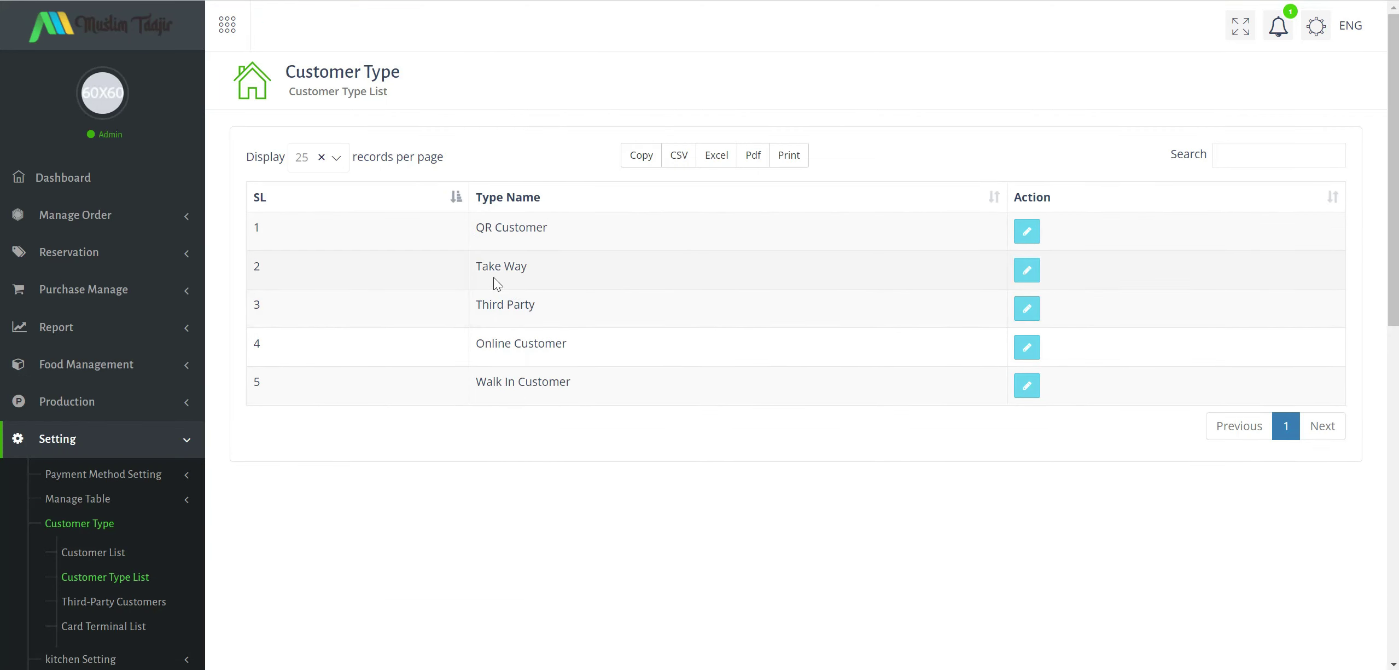
pyautogui.moveTo(482, 267); pyautogui.dragTo(697, 296)
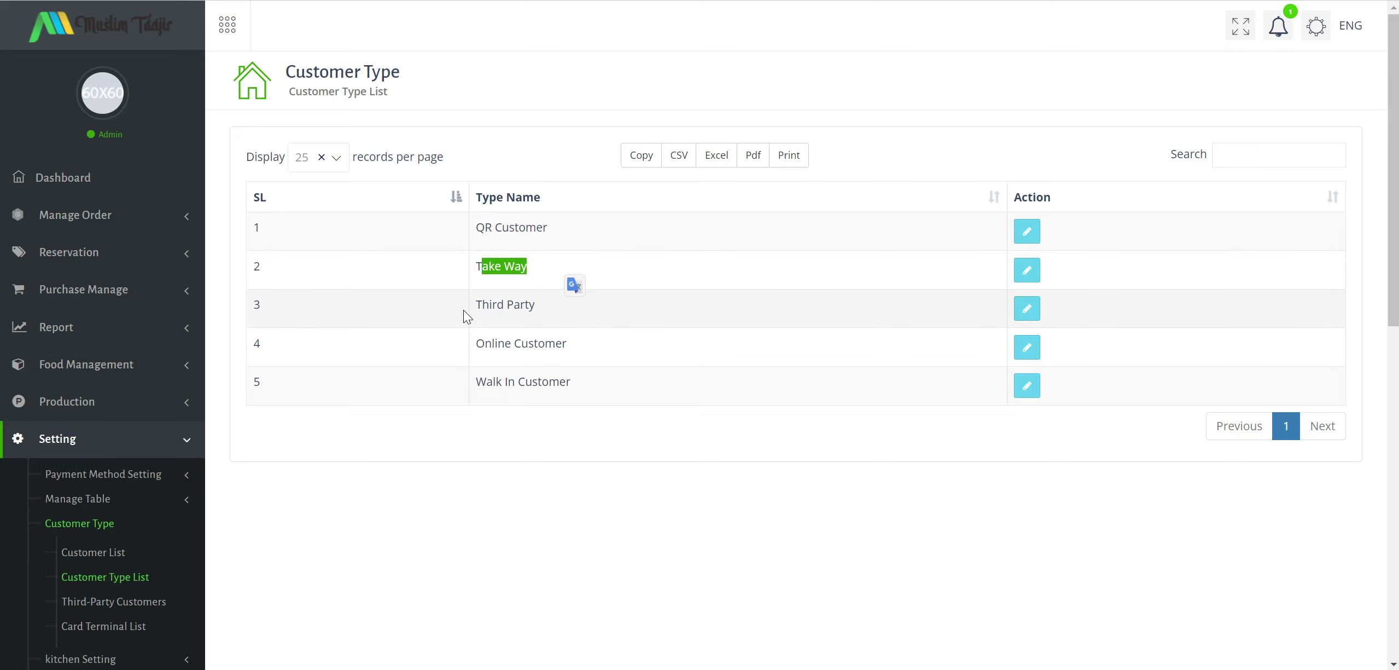
pyautogui.click(491, 320)
pyautogui.moveTo(489, 305); pyautogui.dragTo(602, 317)
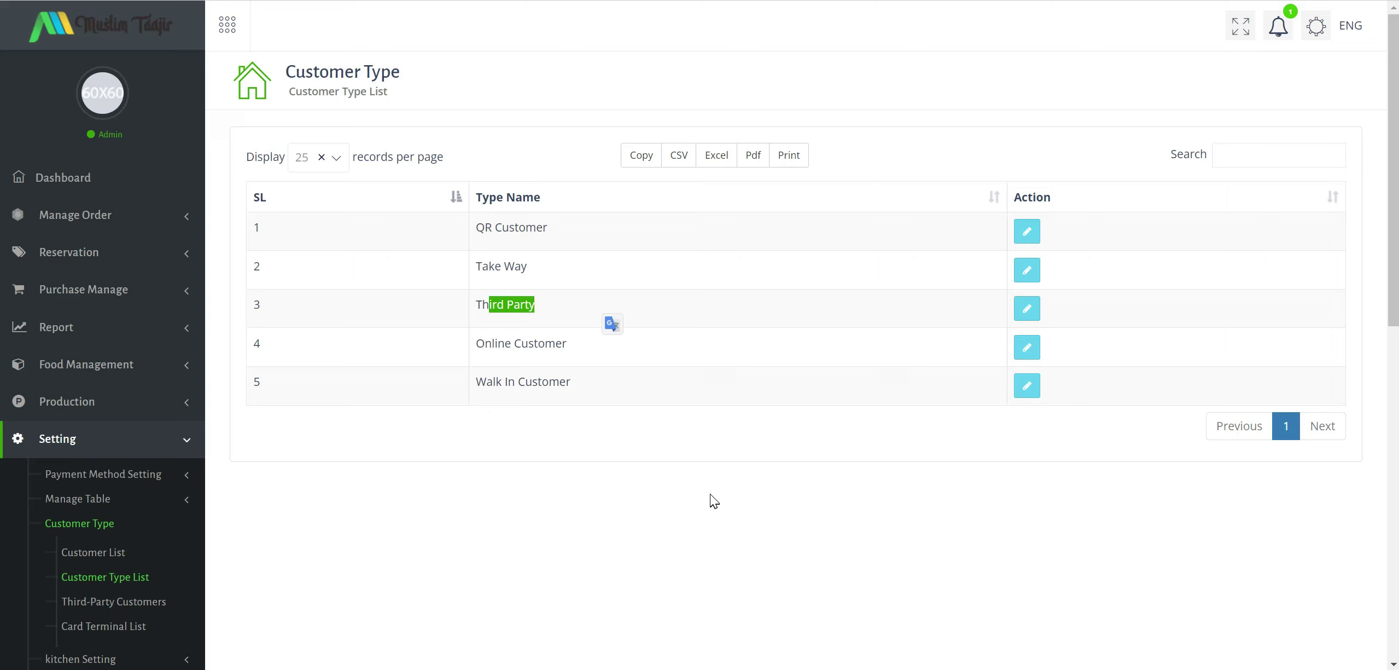
pyautogui.click(694, 471)
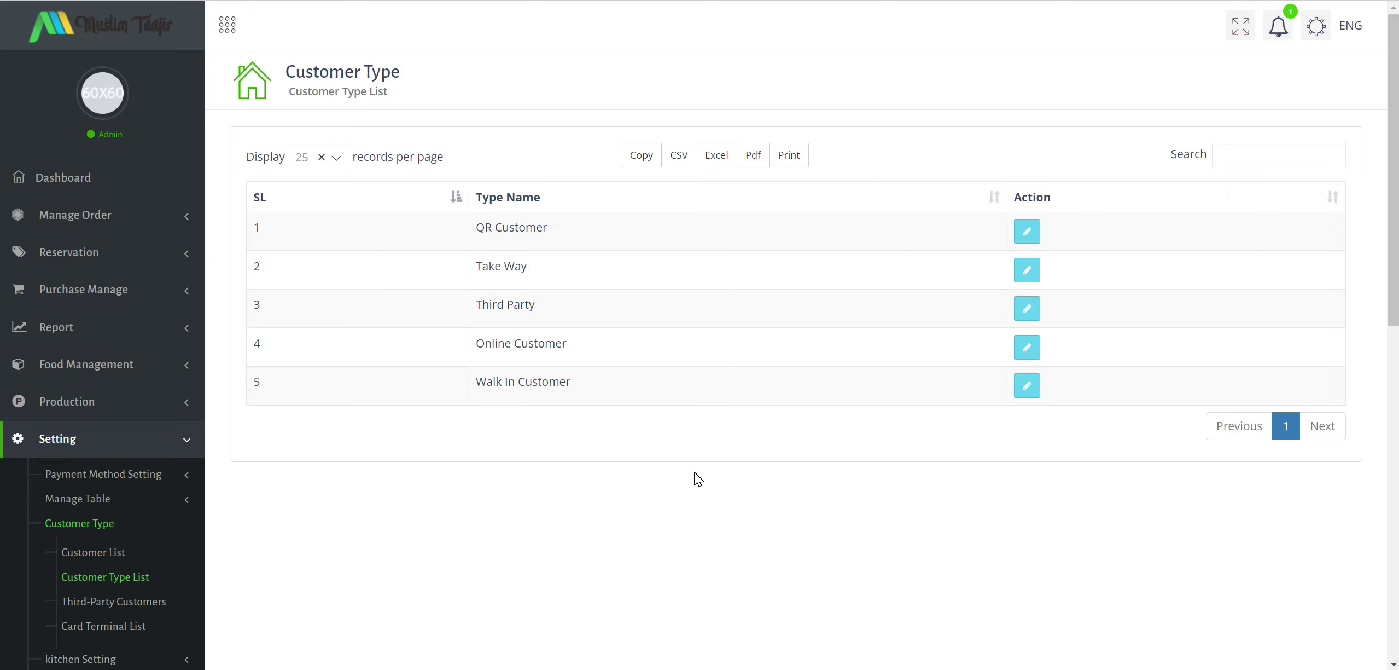
pyautogui.moveTo(485, 382); pyautogui.dragTo(571, 383)
pyautogui.click(626, 521)
# Open the third-party customers list and start adding a new company.
pyautogui.click(115, 602)
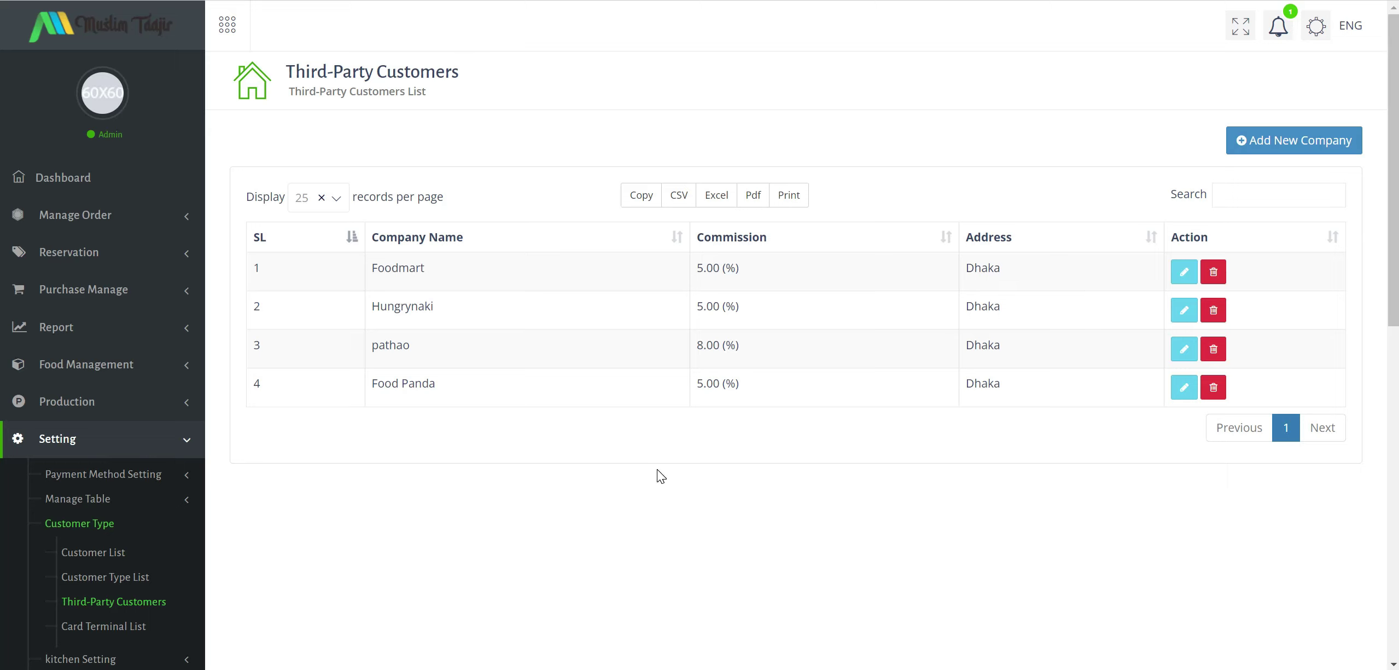
pyautogui.click(1268, 145)
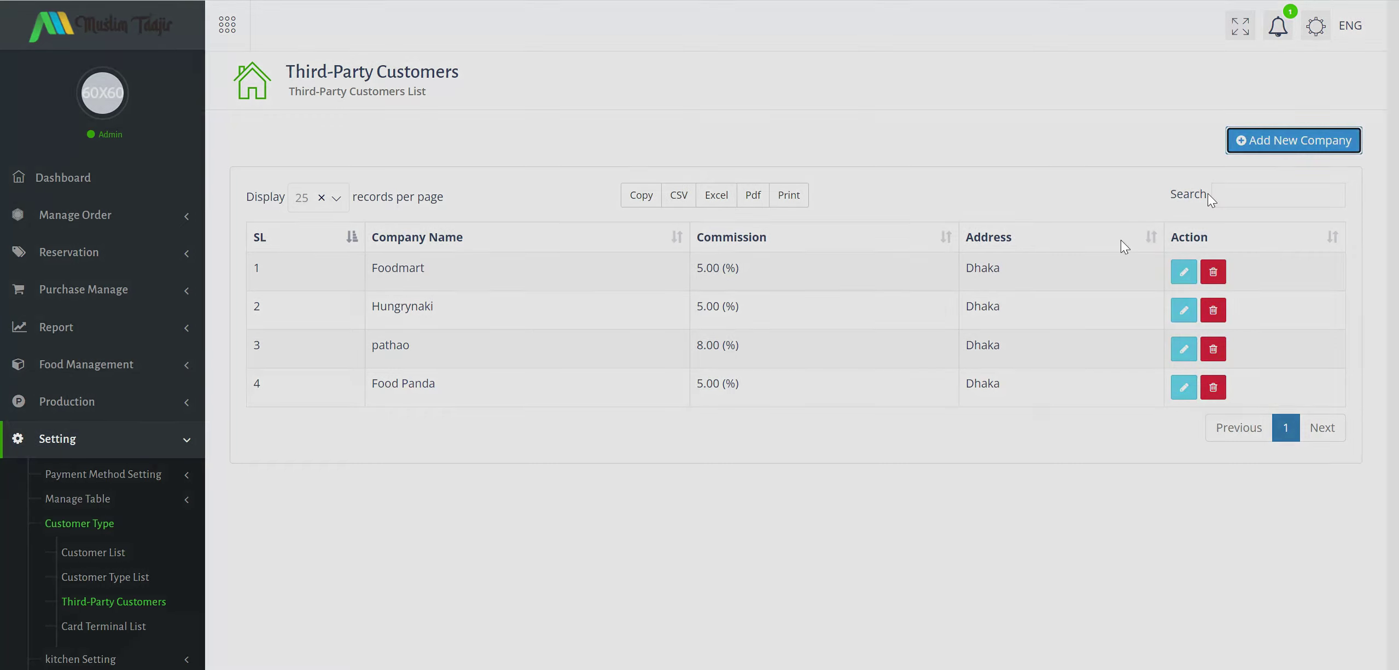
pyautogui.click(711, 107)
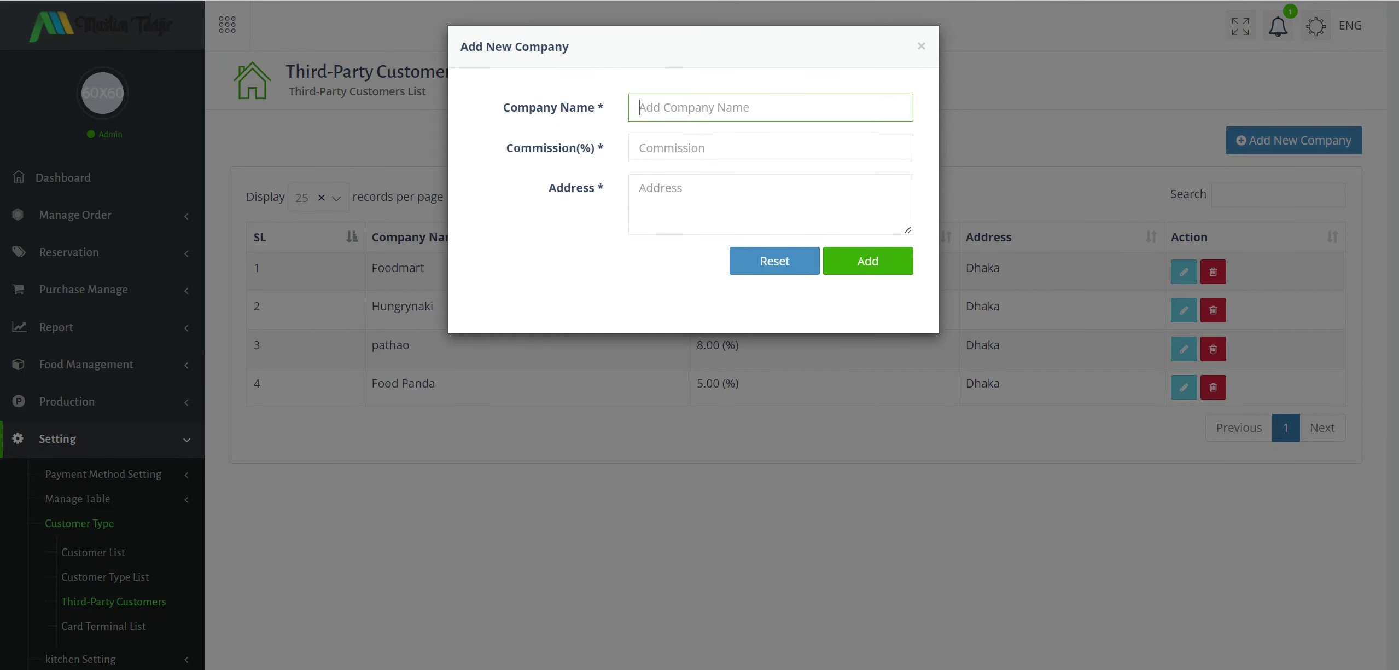
# Close the Add New Company form without saving and open the Card Terminal List.
pyautogui.press('Tab')
pyautogui.press('Tab')
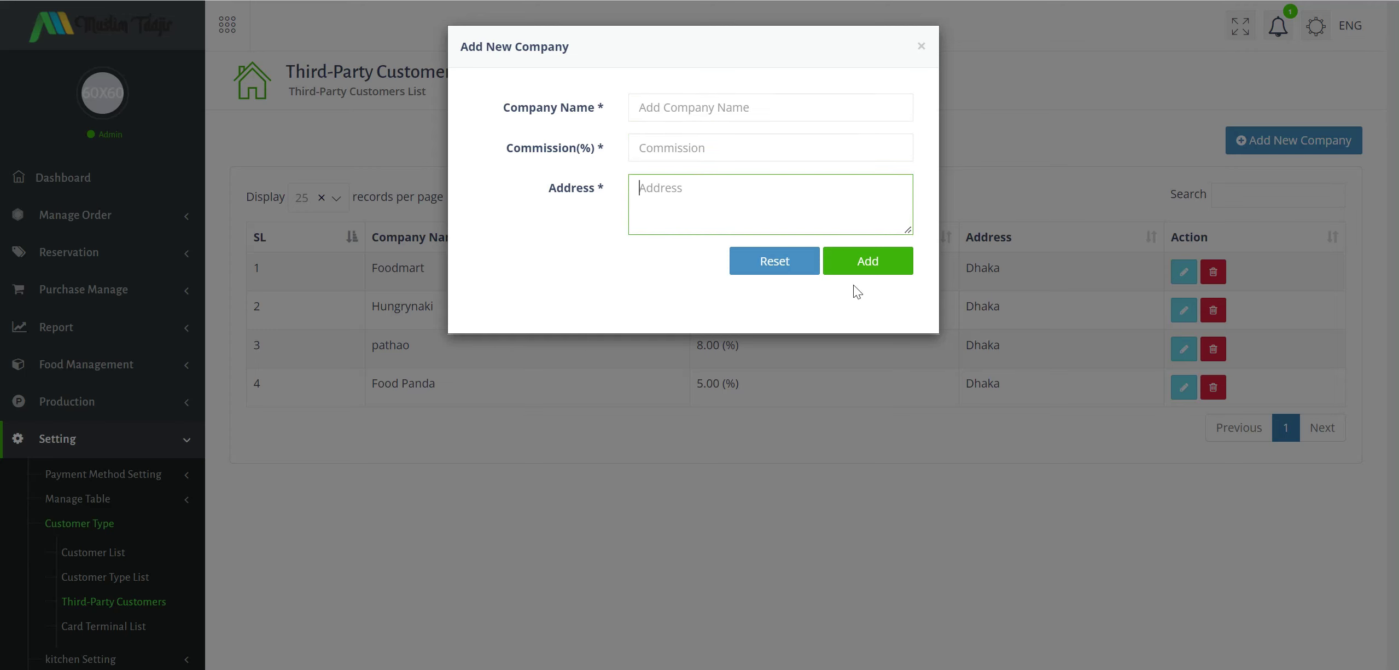
pyautogui.click(923, 47)
pyautogui.scroll(-5, 108, 471)
pyautogui.click(123, 379)
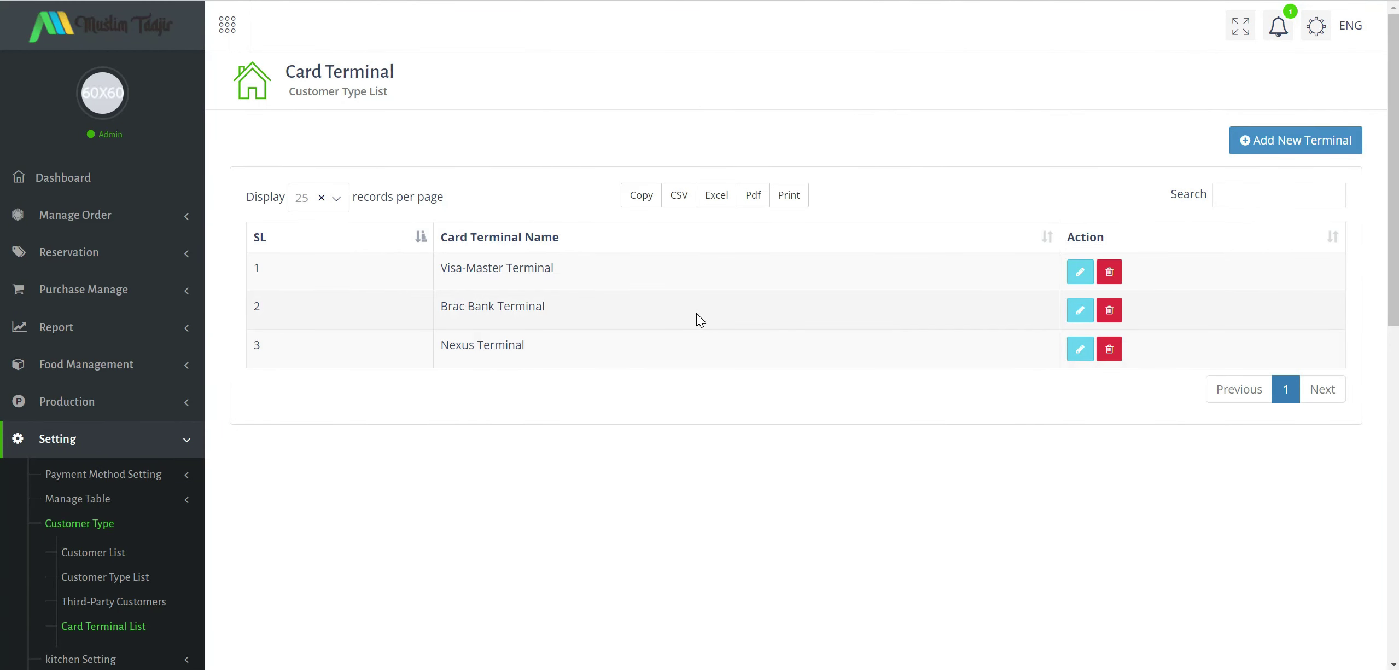
# Open the Add New Terminal form and close it without adding a terminal.
pyautogui.moveTo(466, 307); pyautogui.dragTo(560, 320)
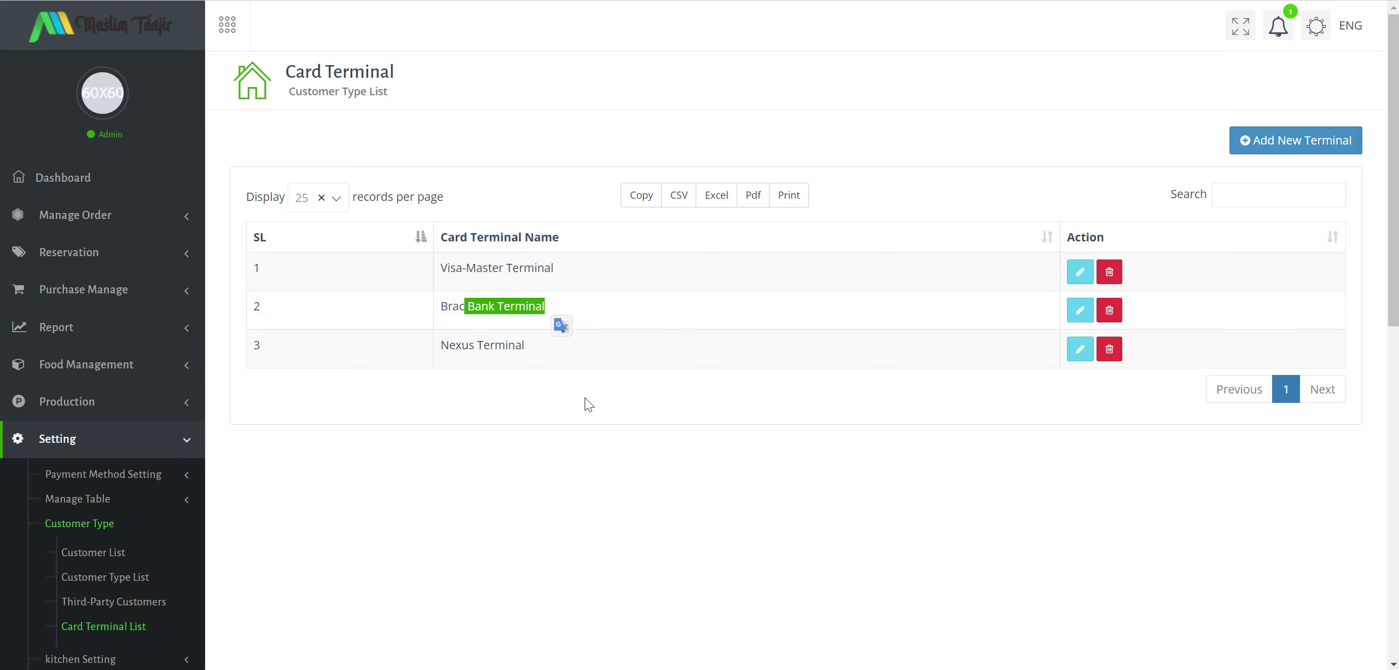
pyautogui.scroll(-5, 586, 395)
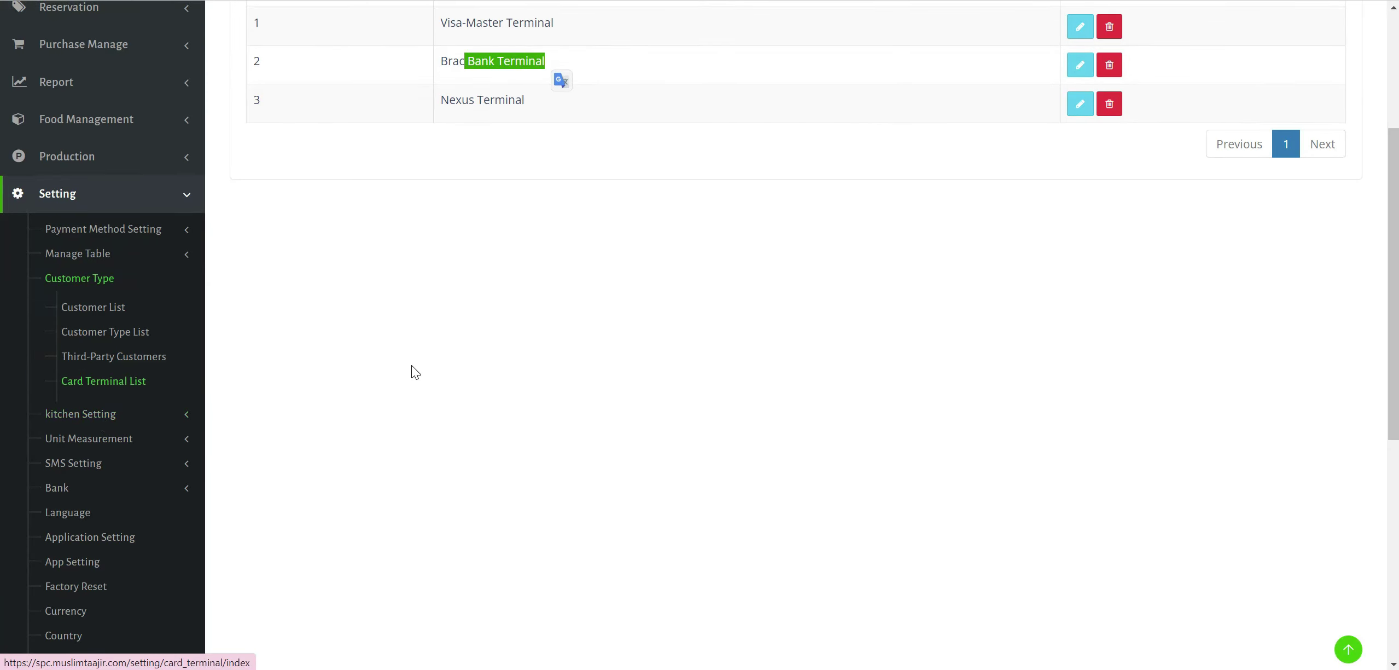
pyautogui.scroll(3, 416, 372)
pyautogui.scroll(2, 411, 365)
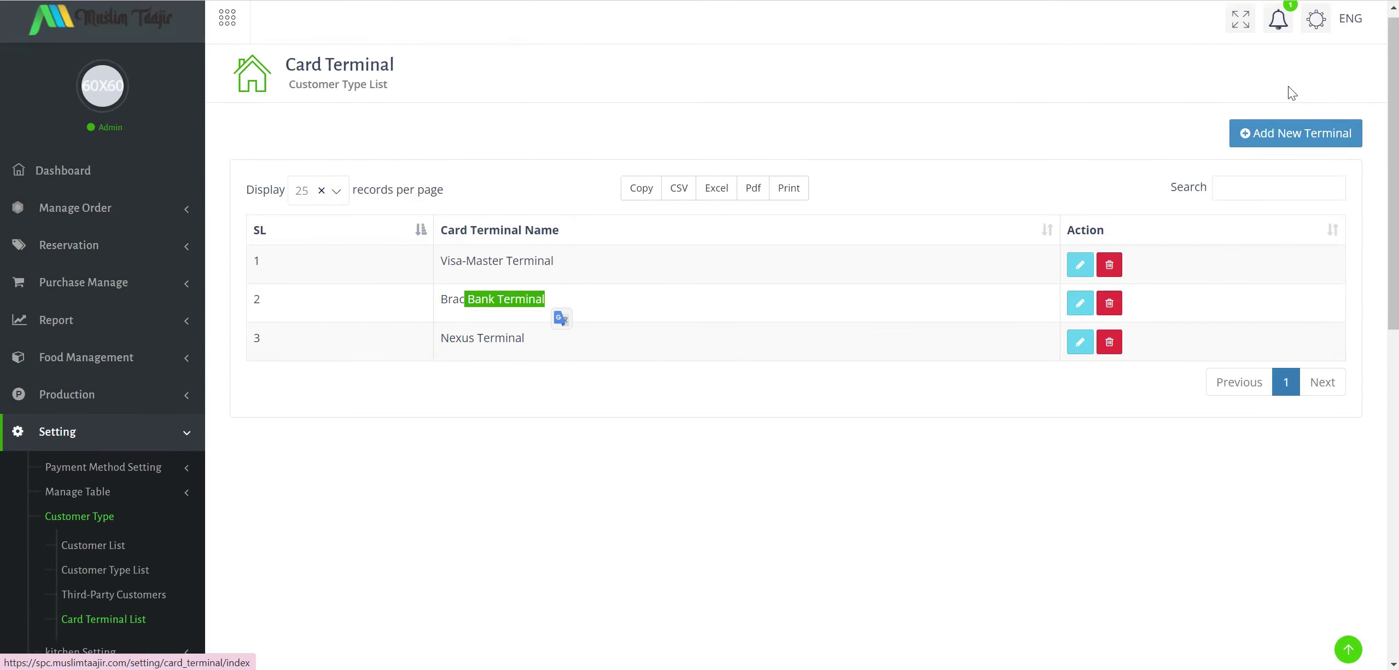
pyautogui.click(1291, 141)
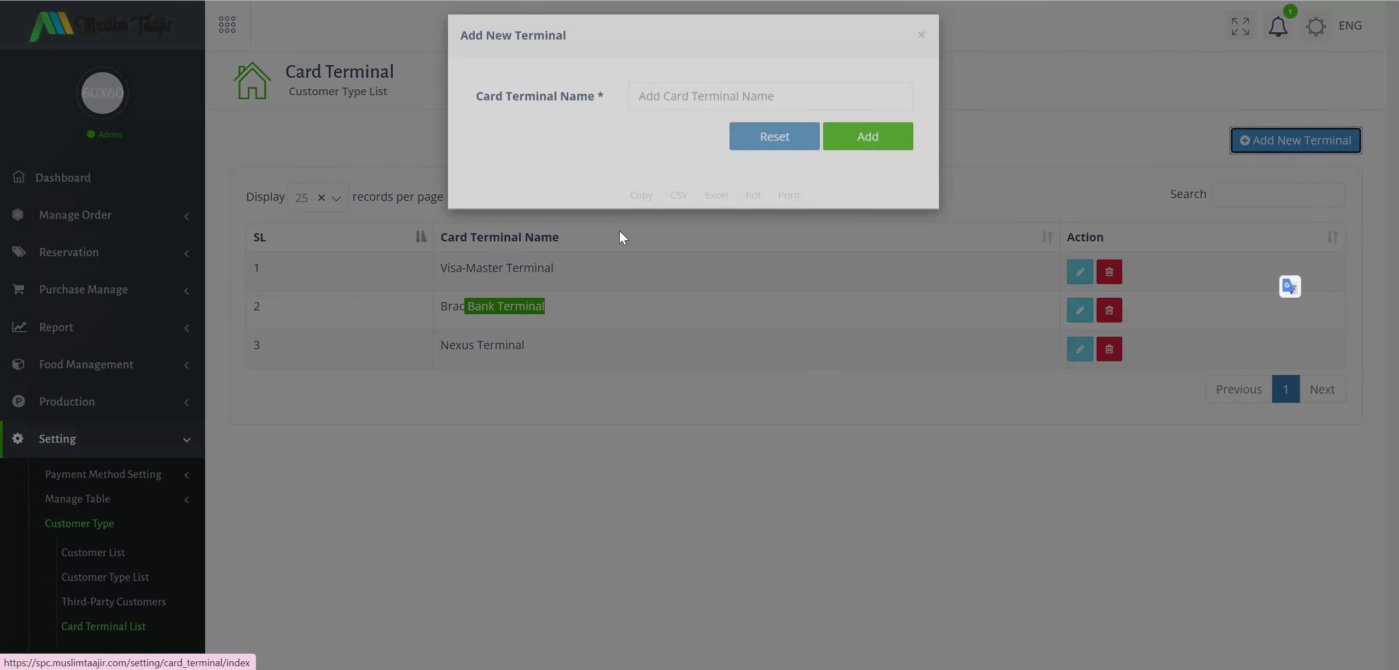
pyautogui.click(897, 58)
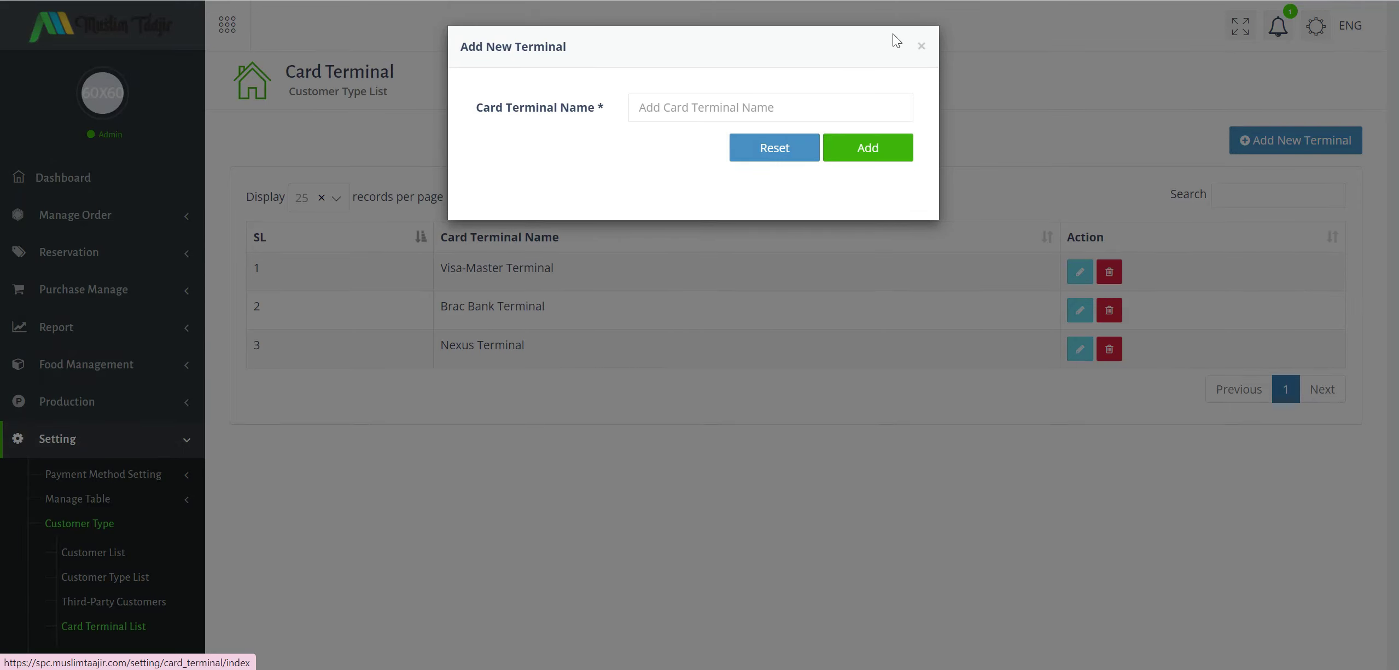
pyautogui.click(922, 47)
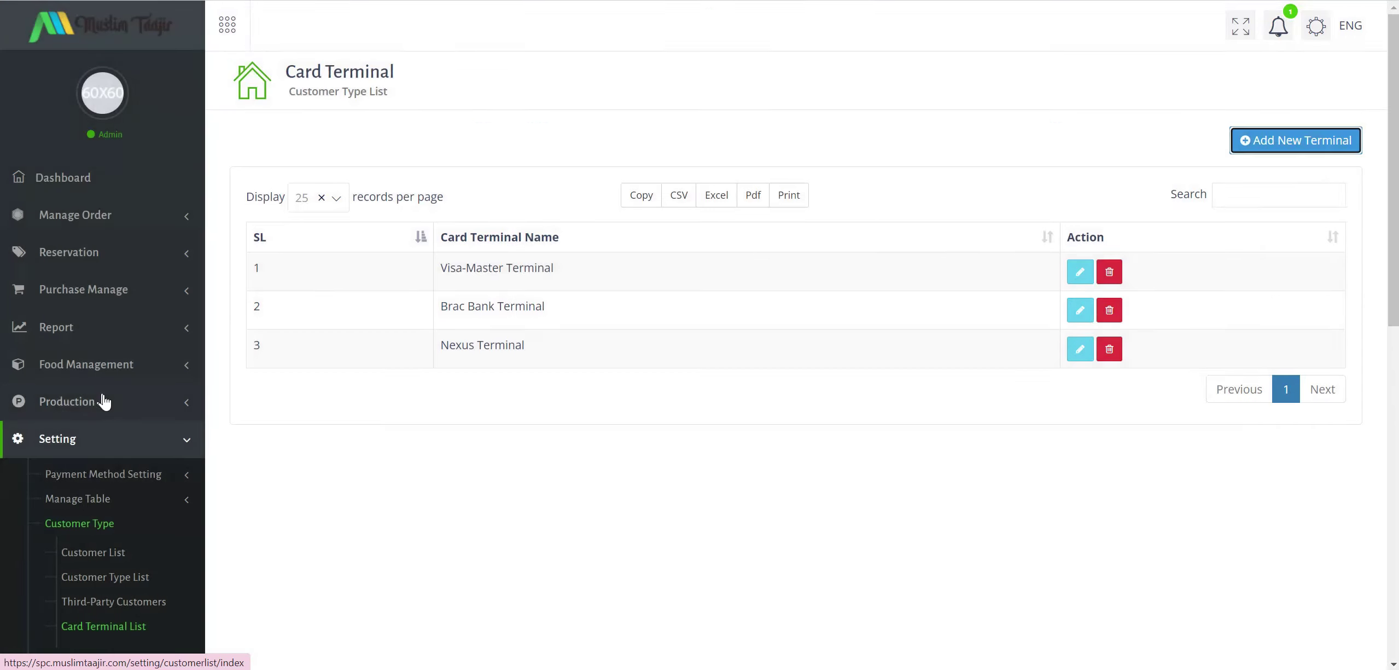
# Expand kitchen Setting and open the Kitchen List.
pyautogui.scroll(-5, 103, 400)
pyautogui.click(122, 419)
pyautogui.click(112, 338)
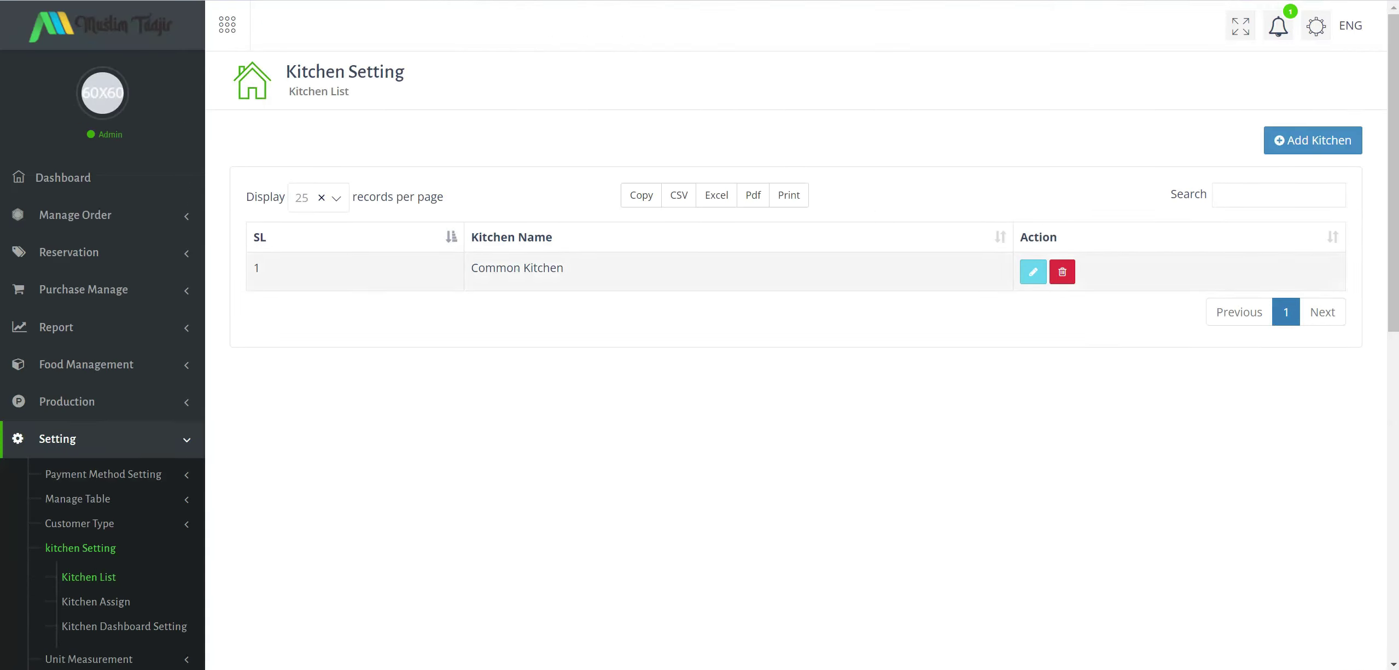
# Rename Common Kitchen to Dapur Utama and update it.
pyautogui.click(1033, 274)
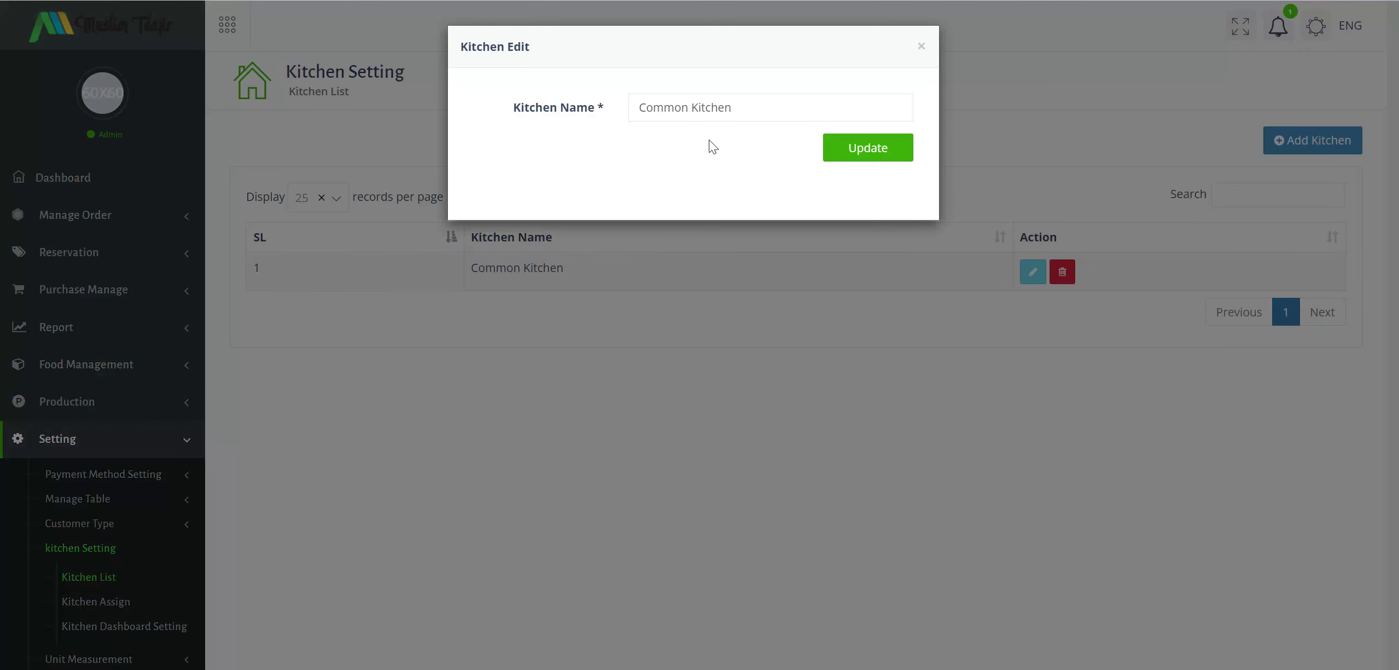
pyautogui.moveTo(736, 108); pyautogui.dragTo(549, 97)
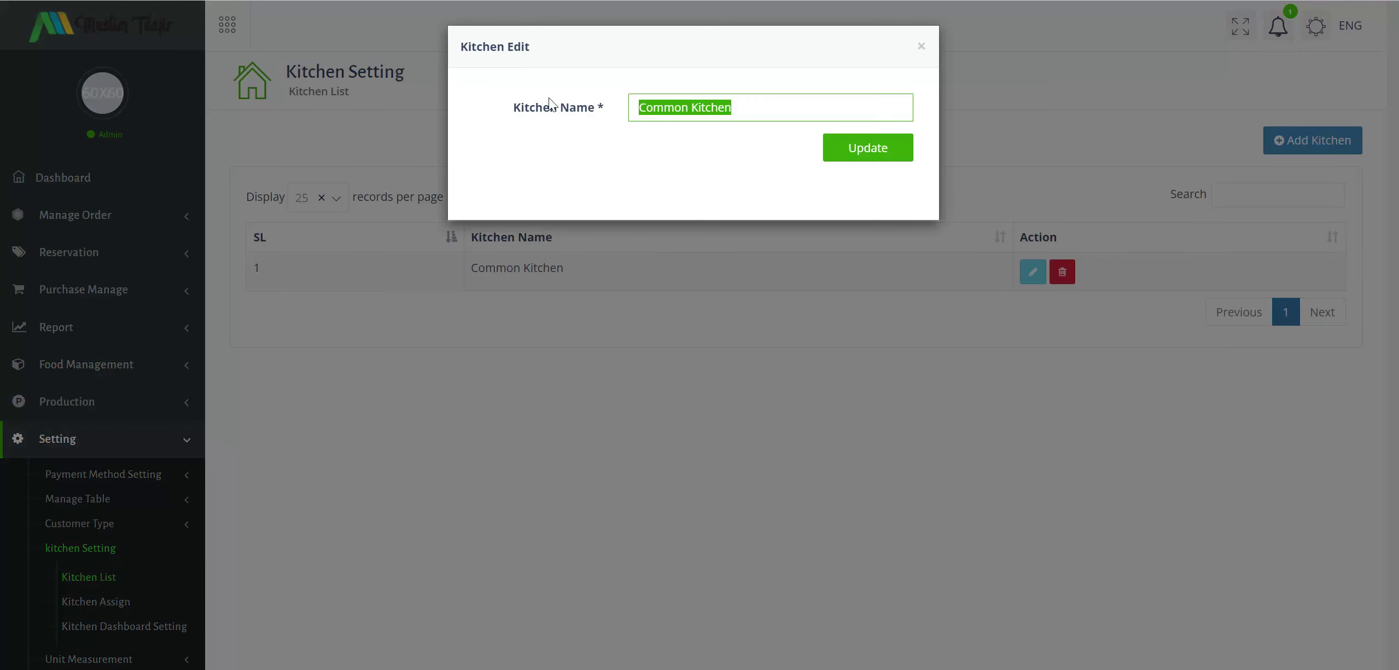
pyautogui.write('Dapur Uta')
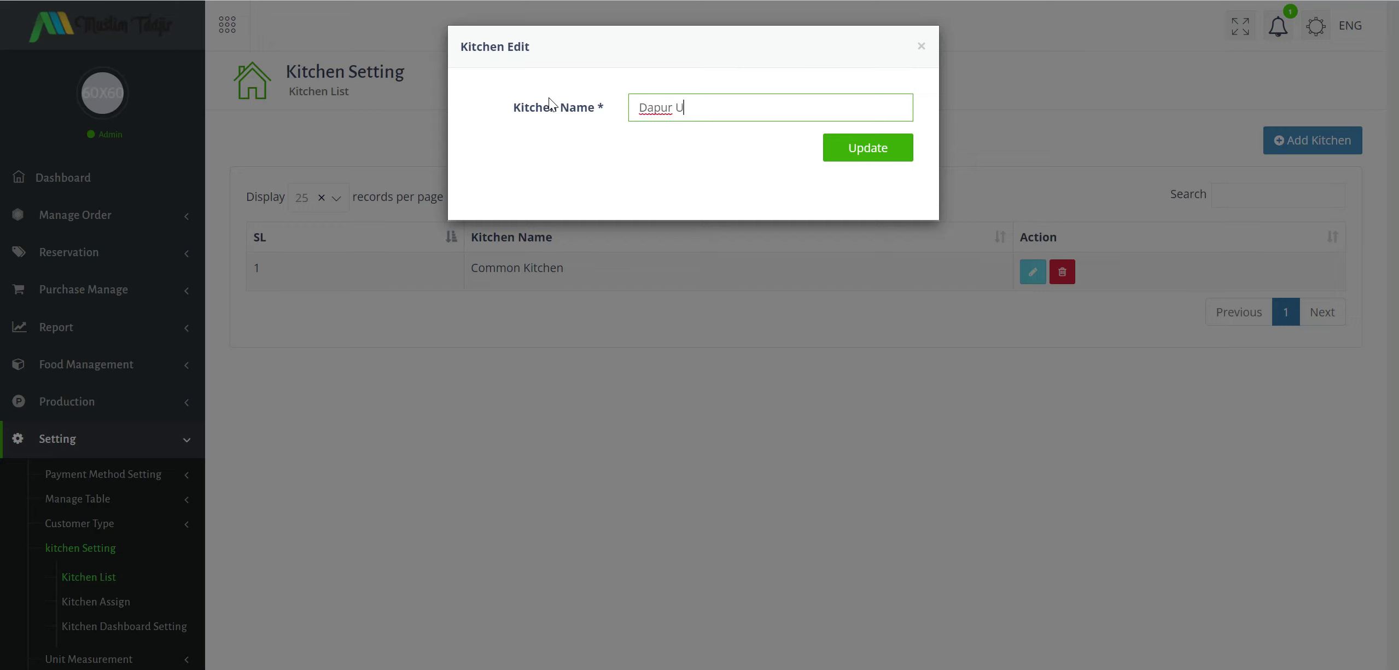
pyautogui.write('ma')
pyautogui.click(840, 157)
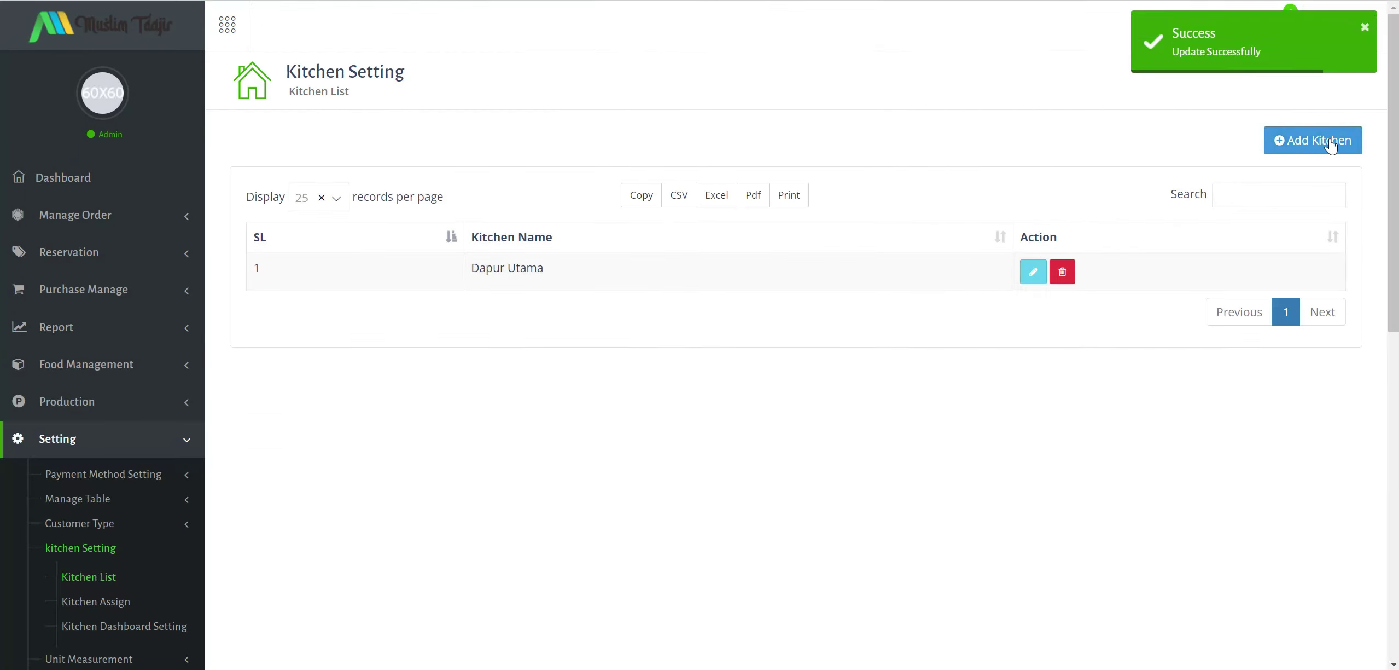
# Add a new kitchen named Bartender.
pyautogui.click(1331, 145)
pyautogui.click(684, 107)
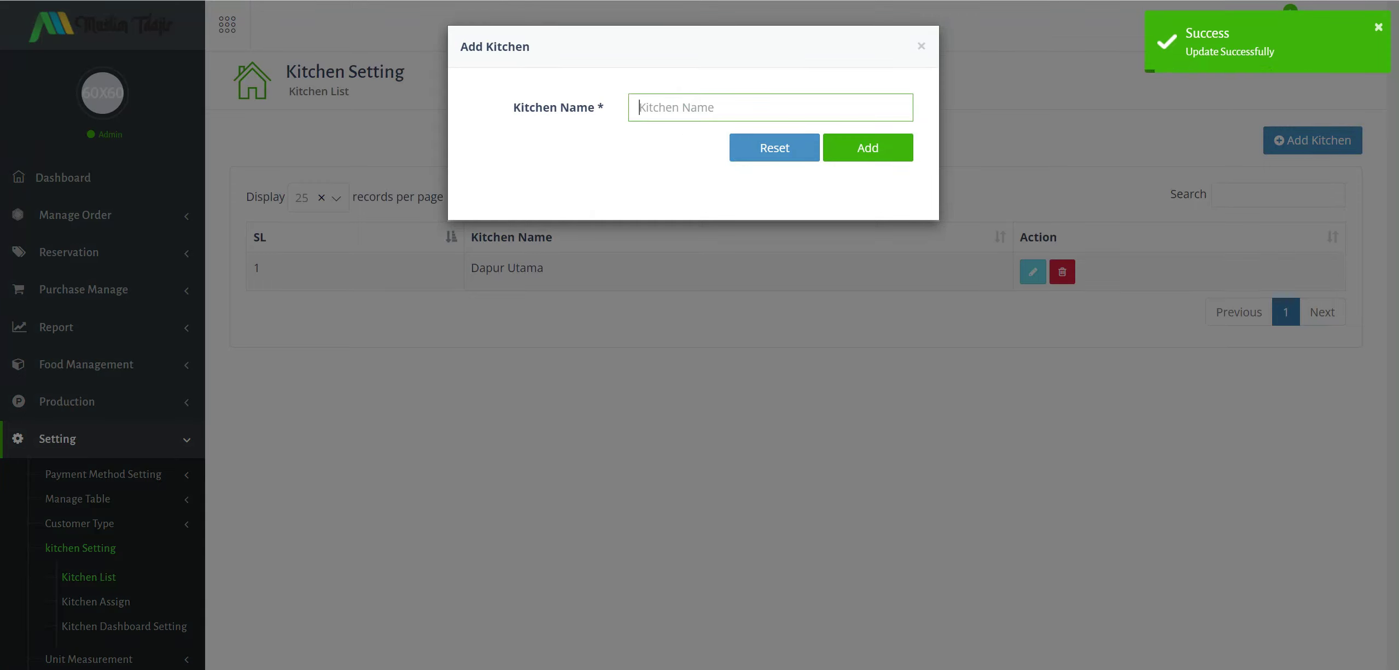
pyautogui.write('Bar')
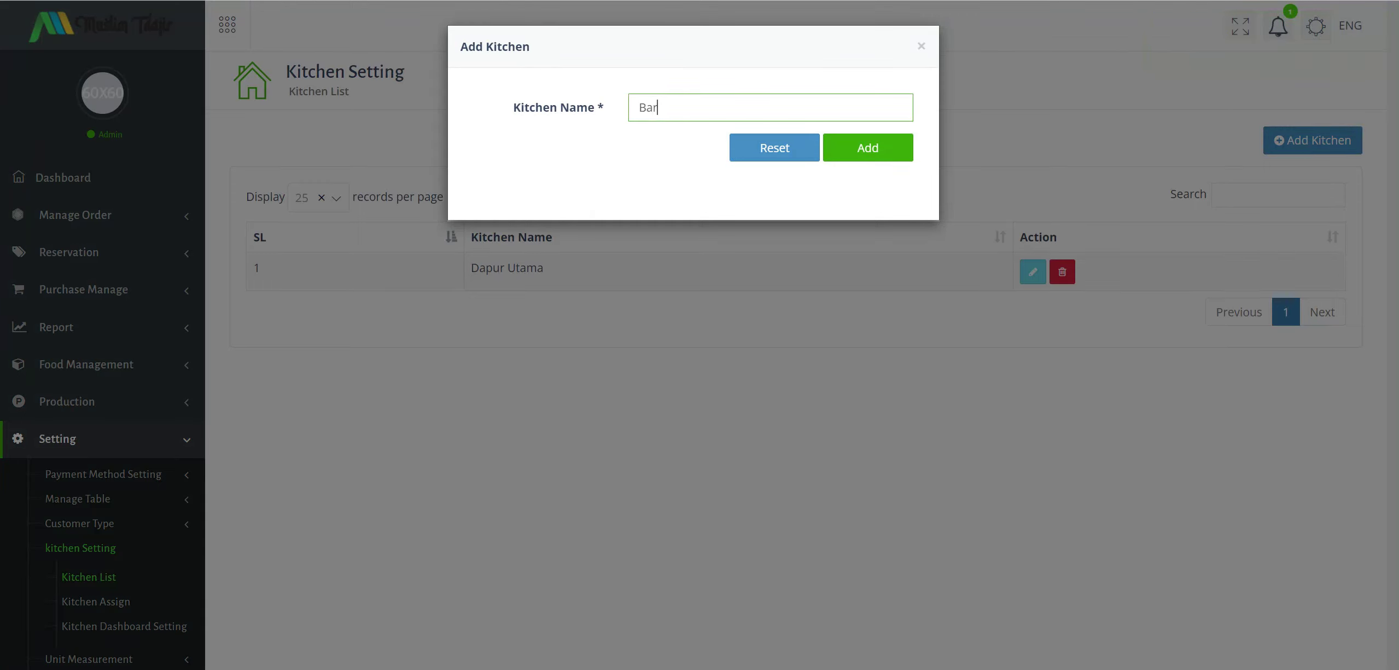
pyautogui.write('tender')
pyautogui.click(862, 147)
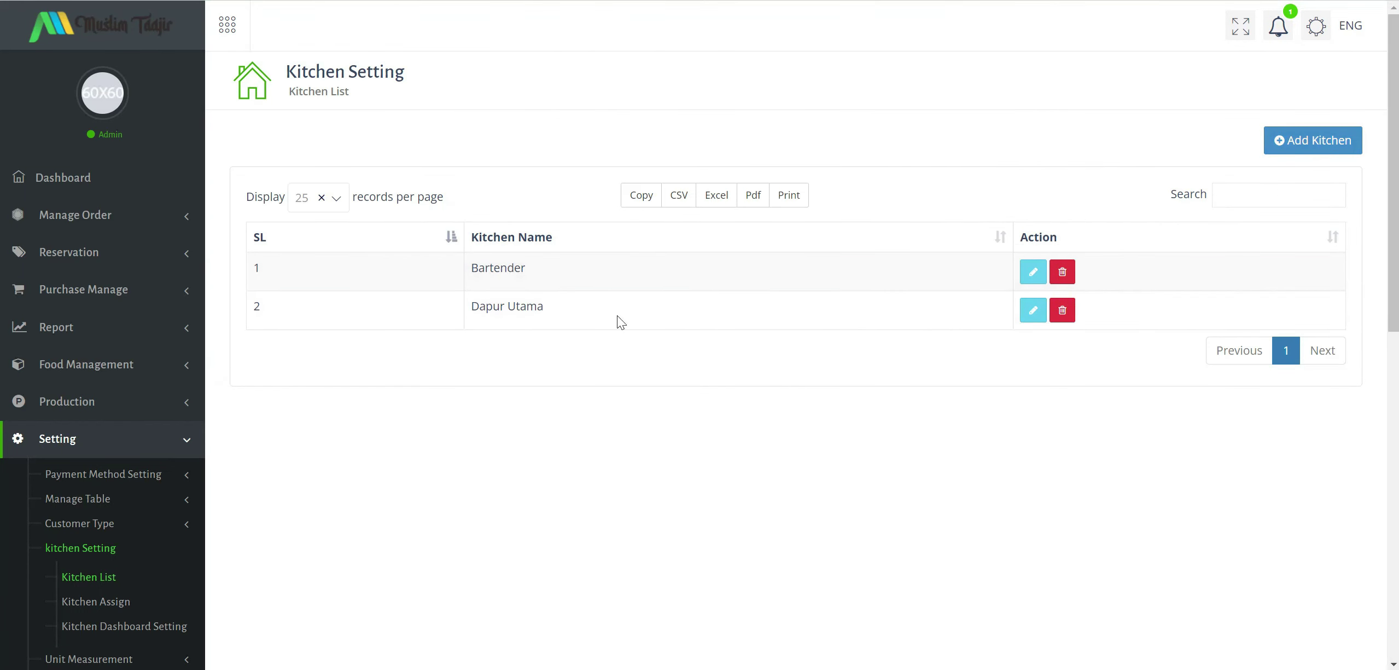
# Open Kitchen Assign, find the User list empty, and pick Dapur Utama as kitchen.
pyautogui.click(89, 603)
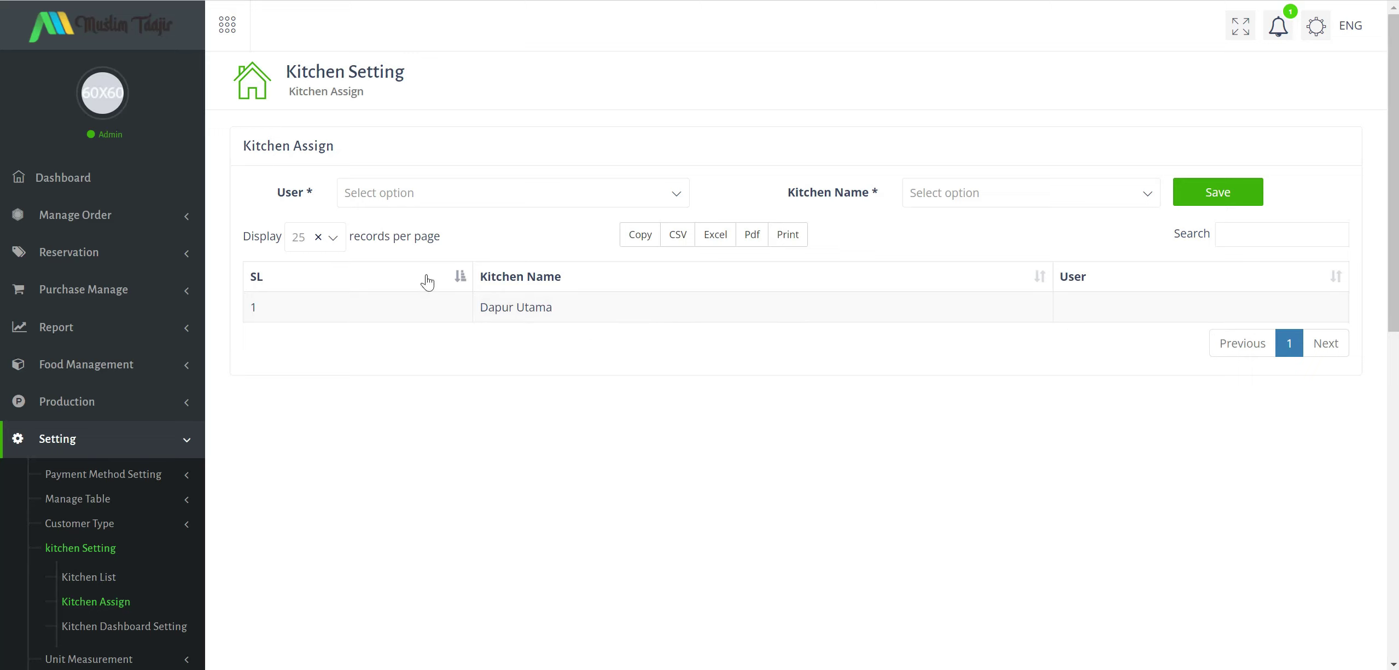
pyautogui.click(516, 193)
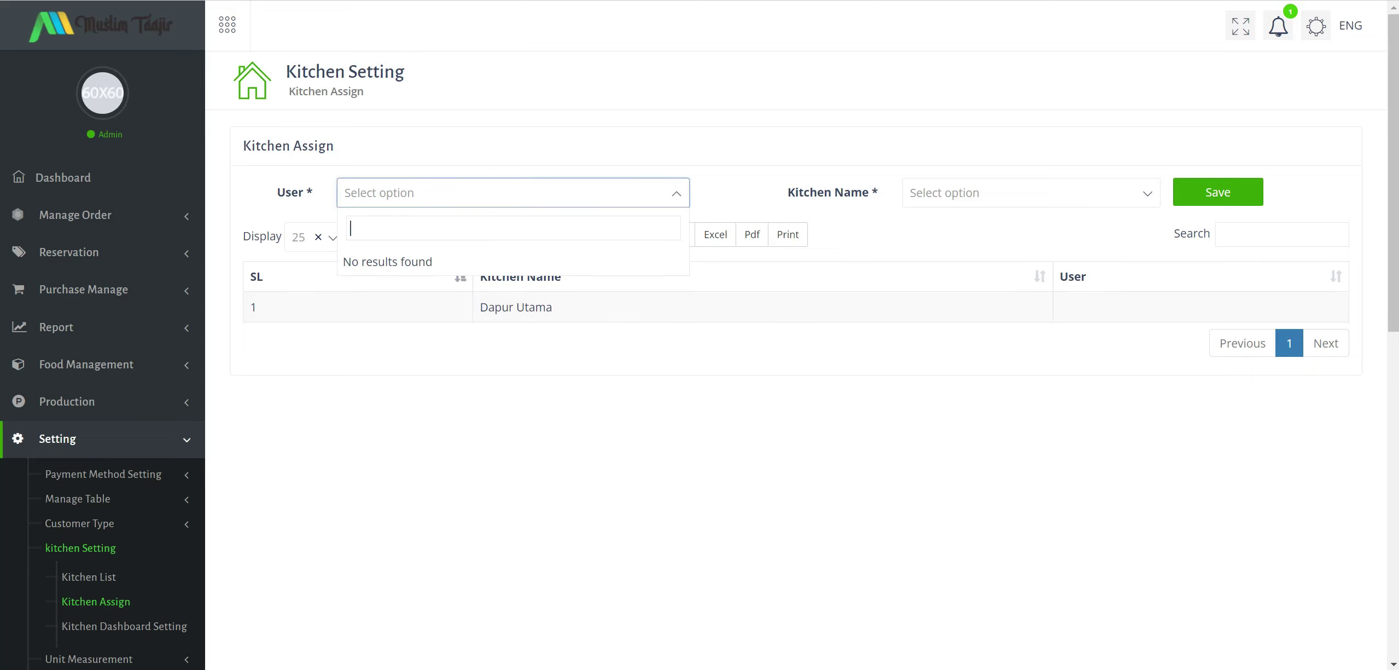
pyautogui.click(969, 193)
pyautogui.click(957, 287)
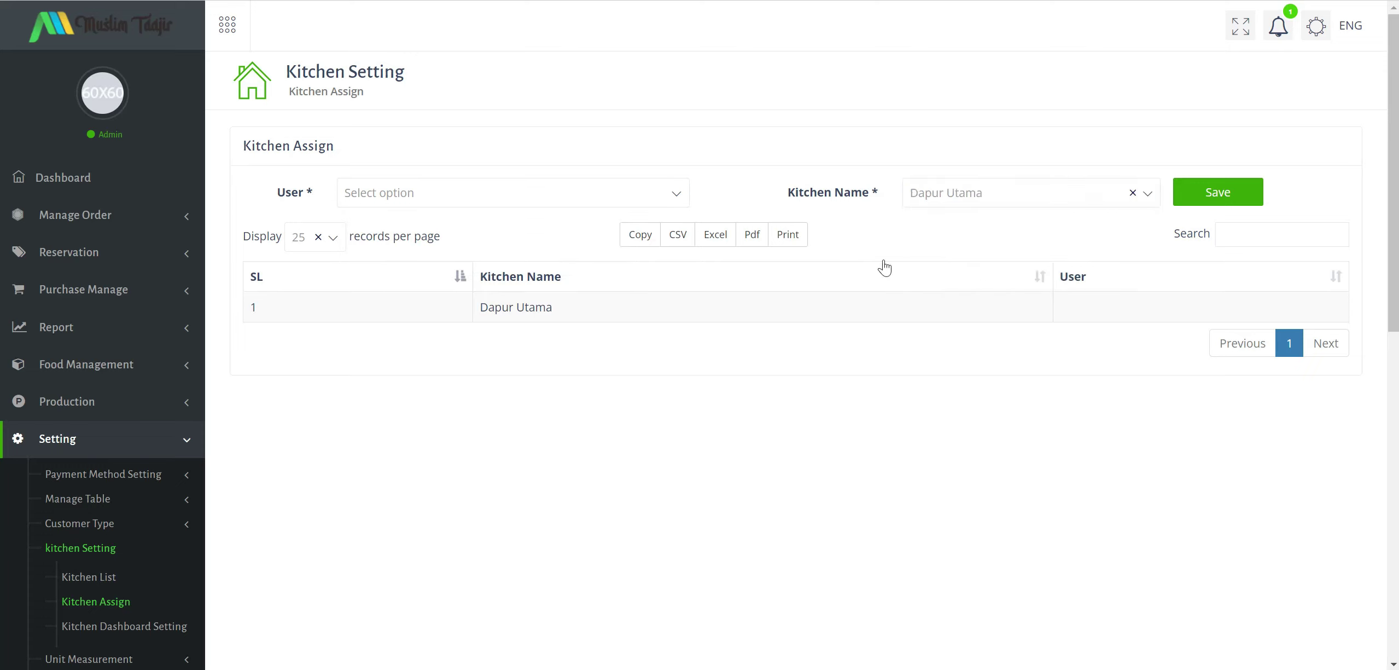
# Recheck the still-empty User list and switch the kitchen to Bartender without saving.
pyautogui.click(524, 194)
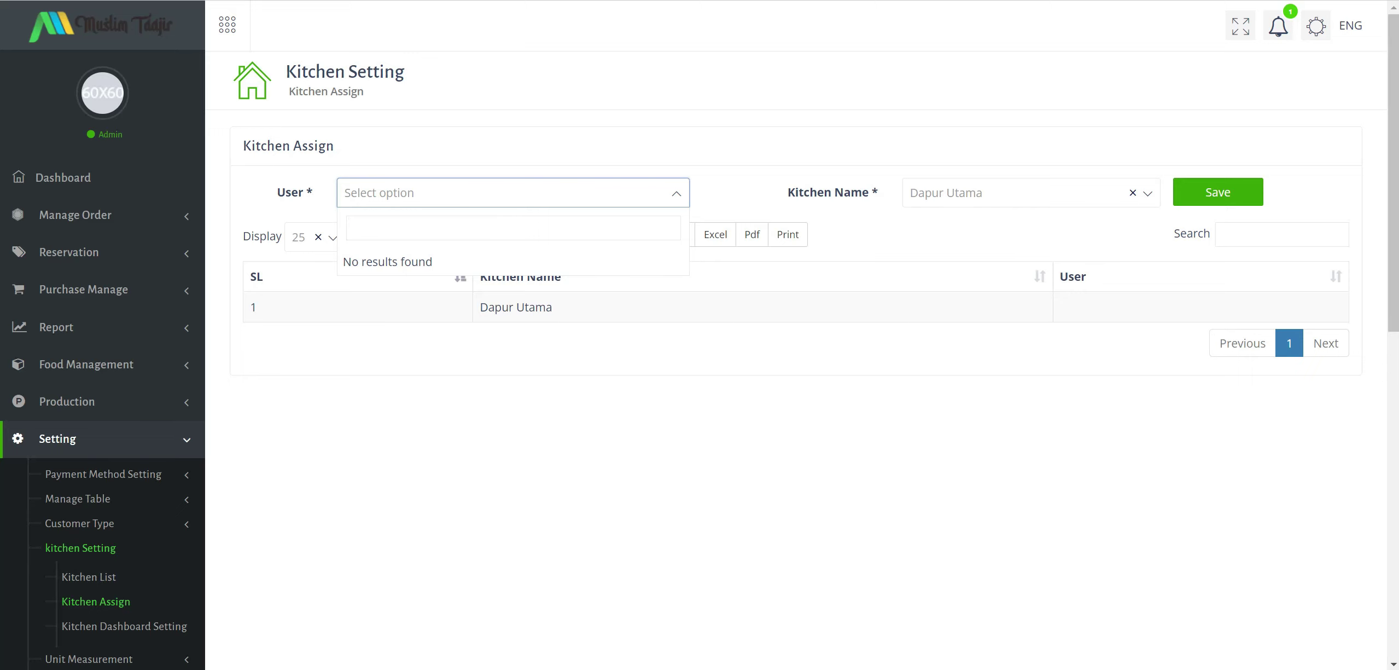
pyautogui.click(960, 224)
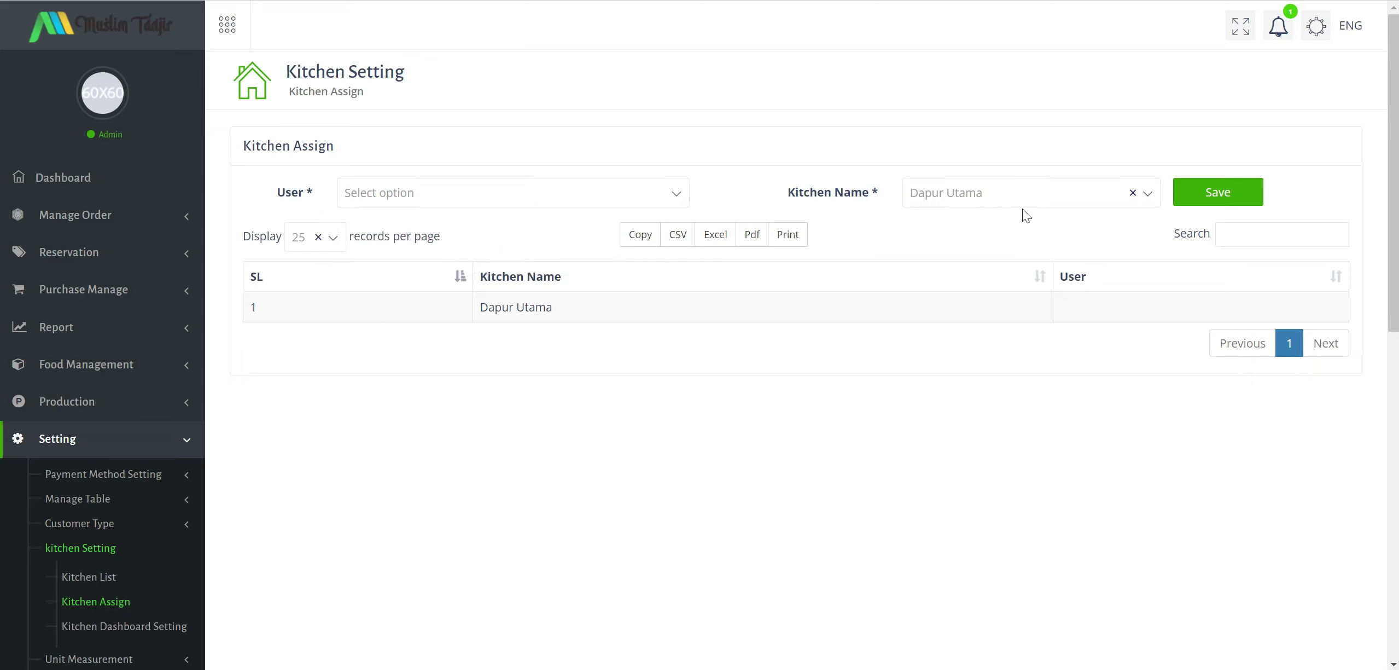
pyautogui.click(1016, 191)
pyautogui.click(711, 363)
pyautogui.scroll(-5, 284, 457)
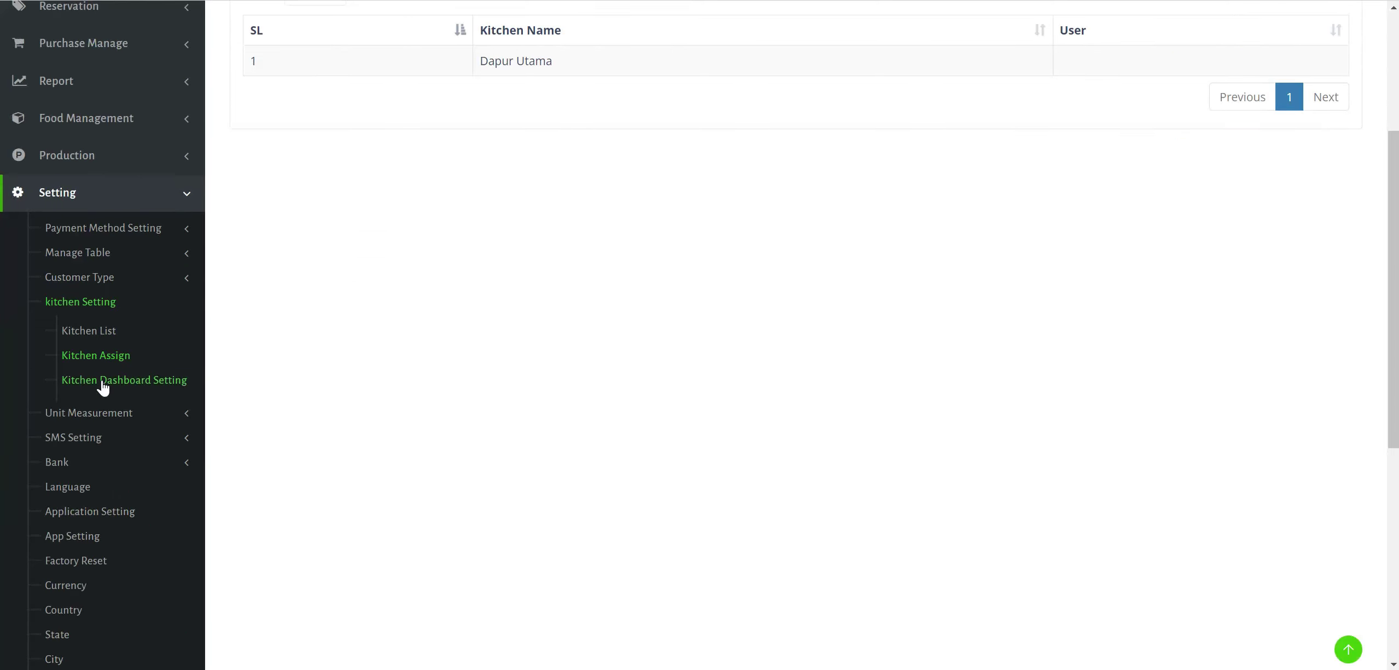
# Confirm the kitchen dashboard refresh time is 15 seconds, then open the admin Dashboard in a new tab.
pyautogui.click(102, 382)
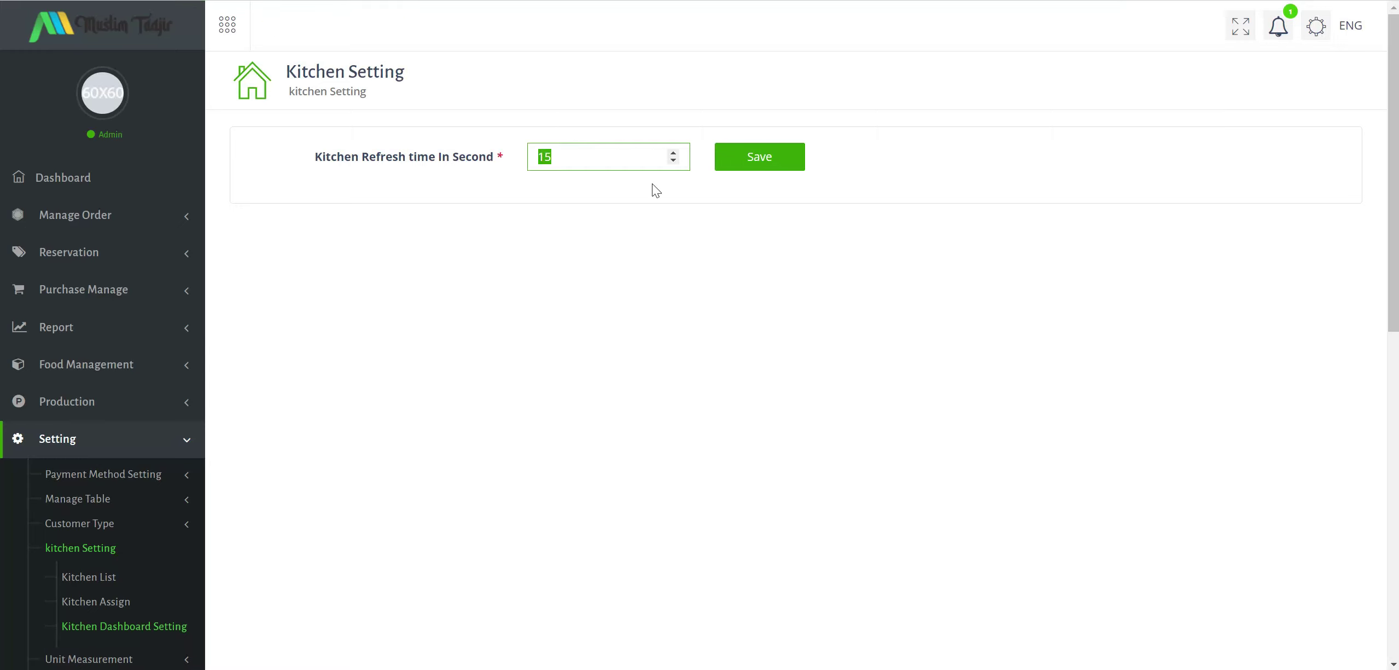
pyautogui.rightClick(91, 176)
pyautogui.press('Escape')
pyautogui.hotkey('ctrl', 'Tab')
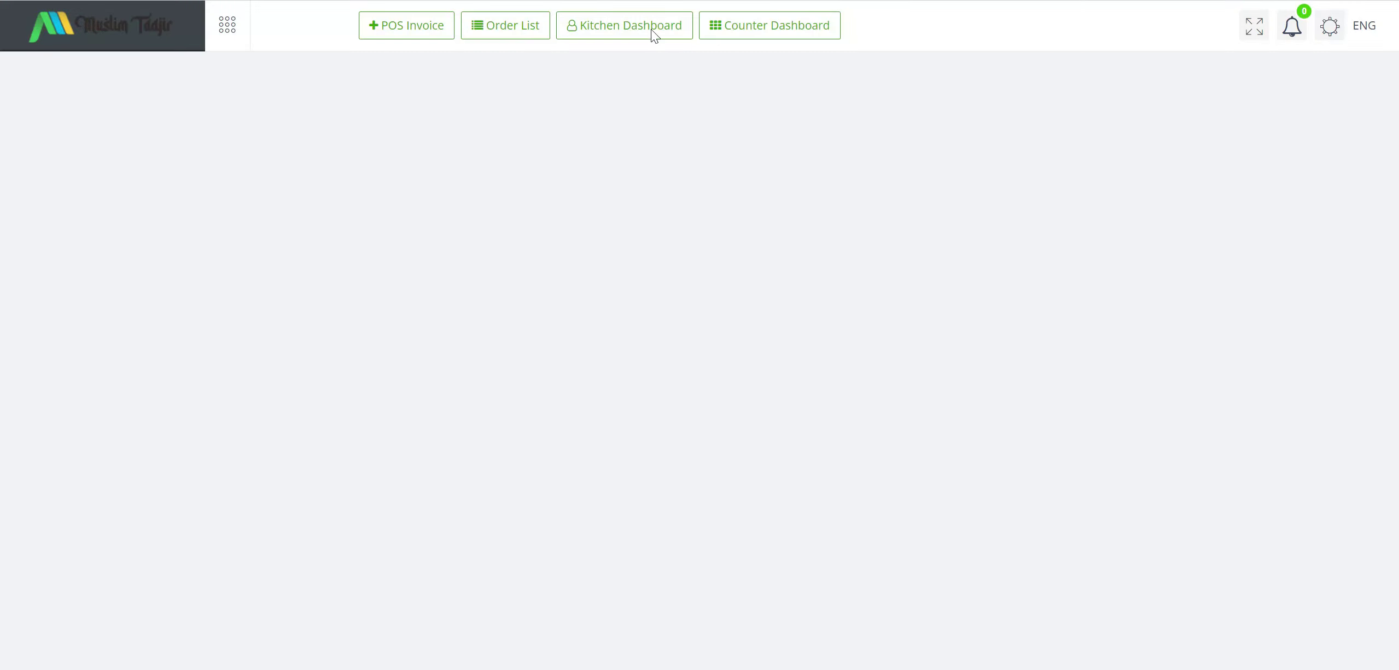
# Open the Kitchen Dashboard in a new tab to view Bartender and Dapur Utama.
pyautogui.rightClick(654, 30)
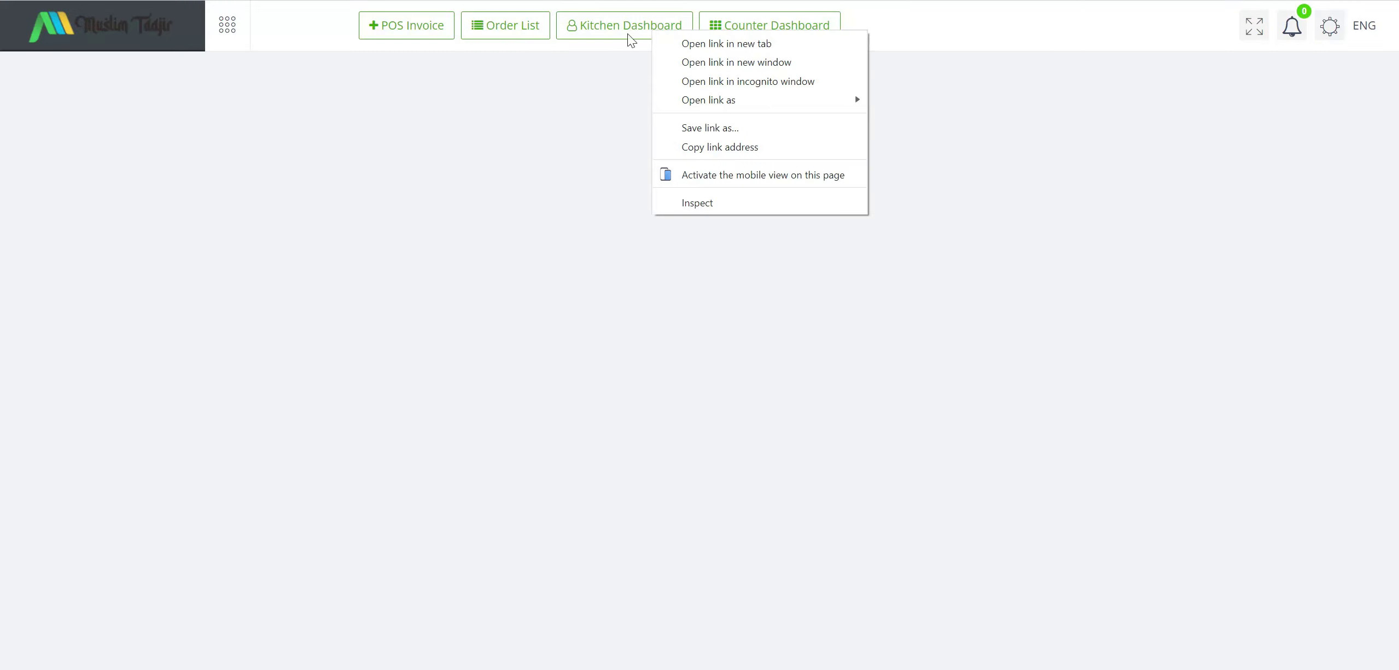
pyautogui.click(727, 43)
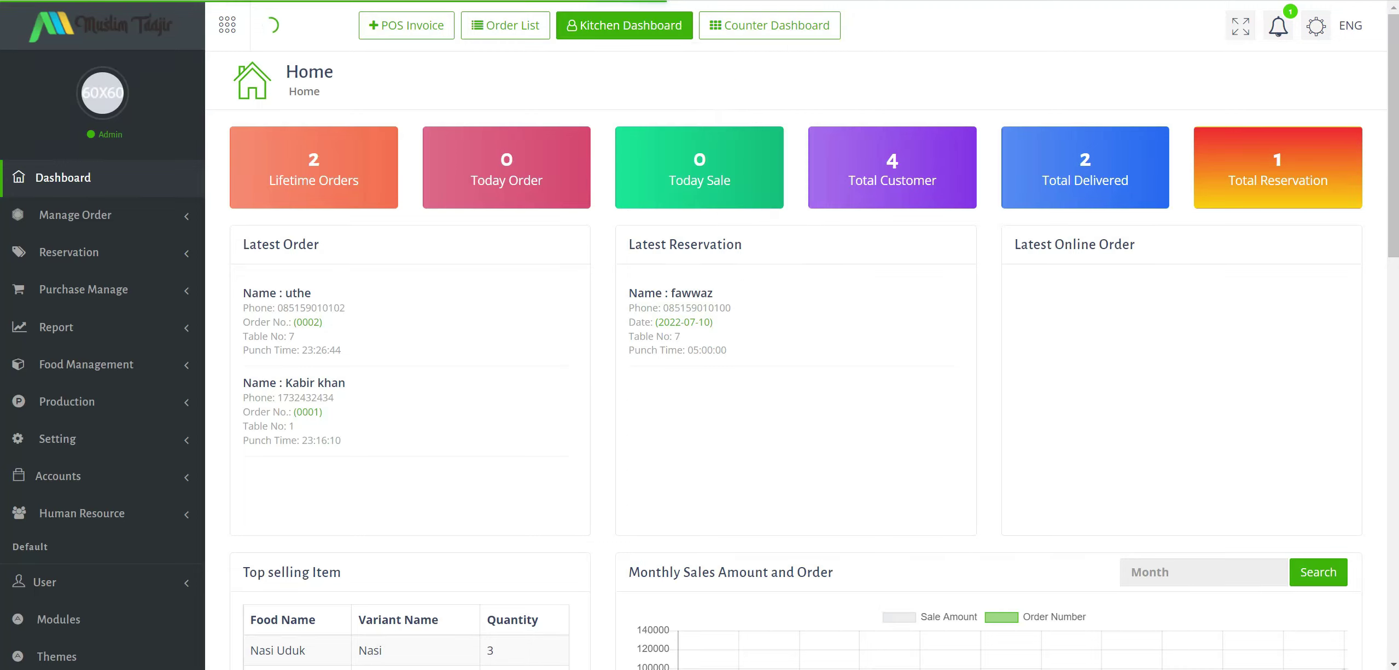
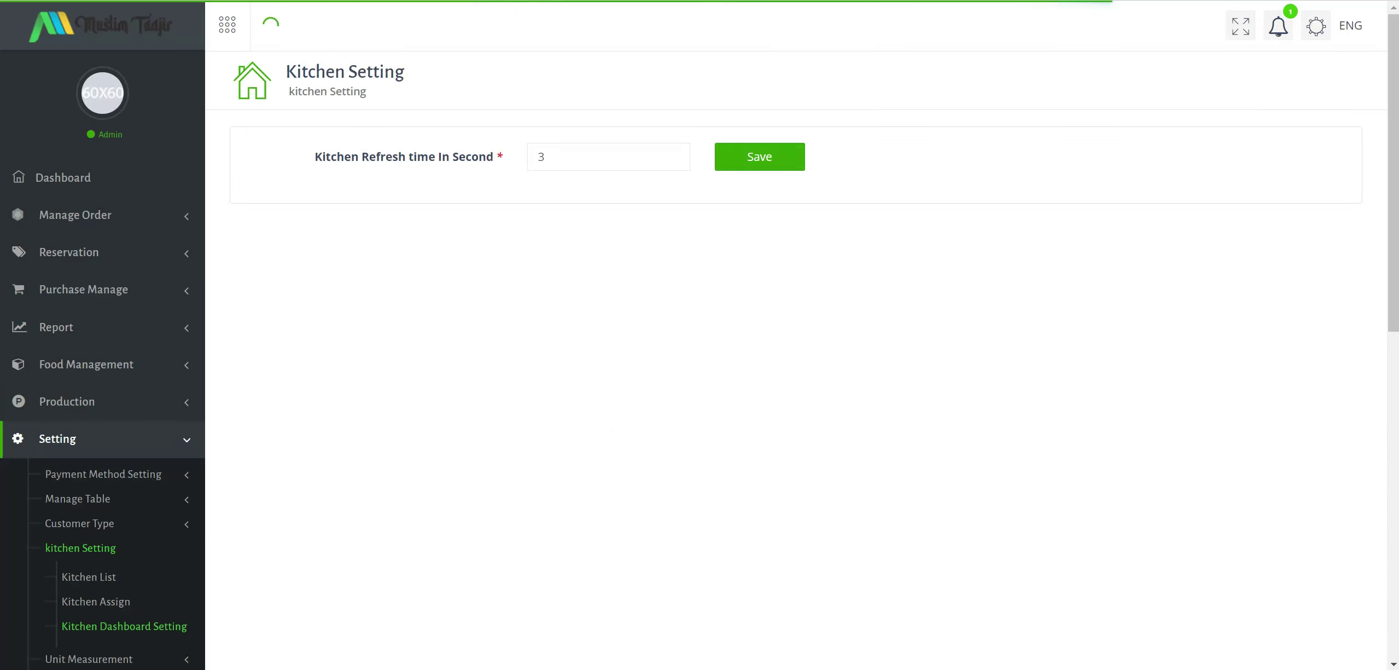
# Replace the kitchen refresh time with 18 seconds and save it, briefly checking the gorengan image search.
pyautogui.click(492, 159)
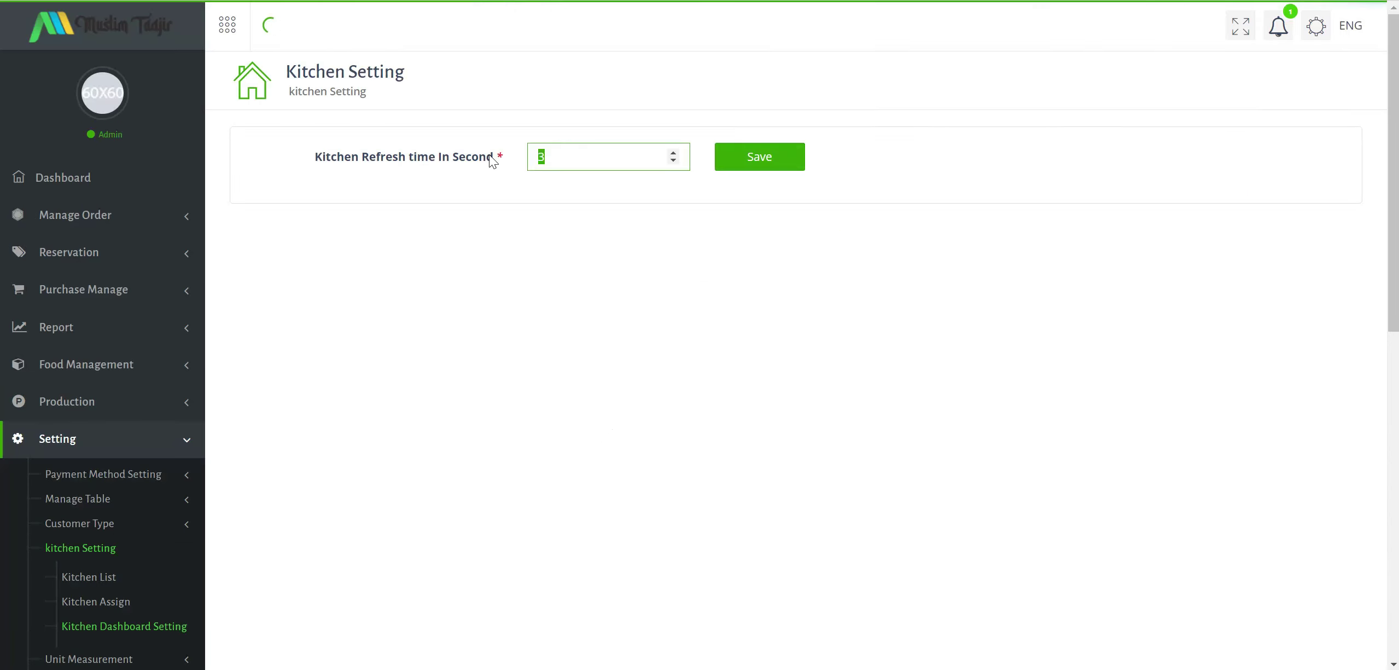
pyautogui.write('1')
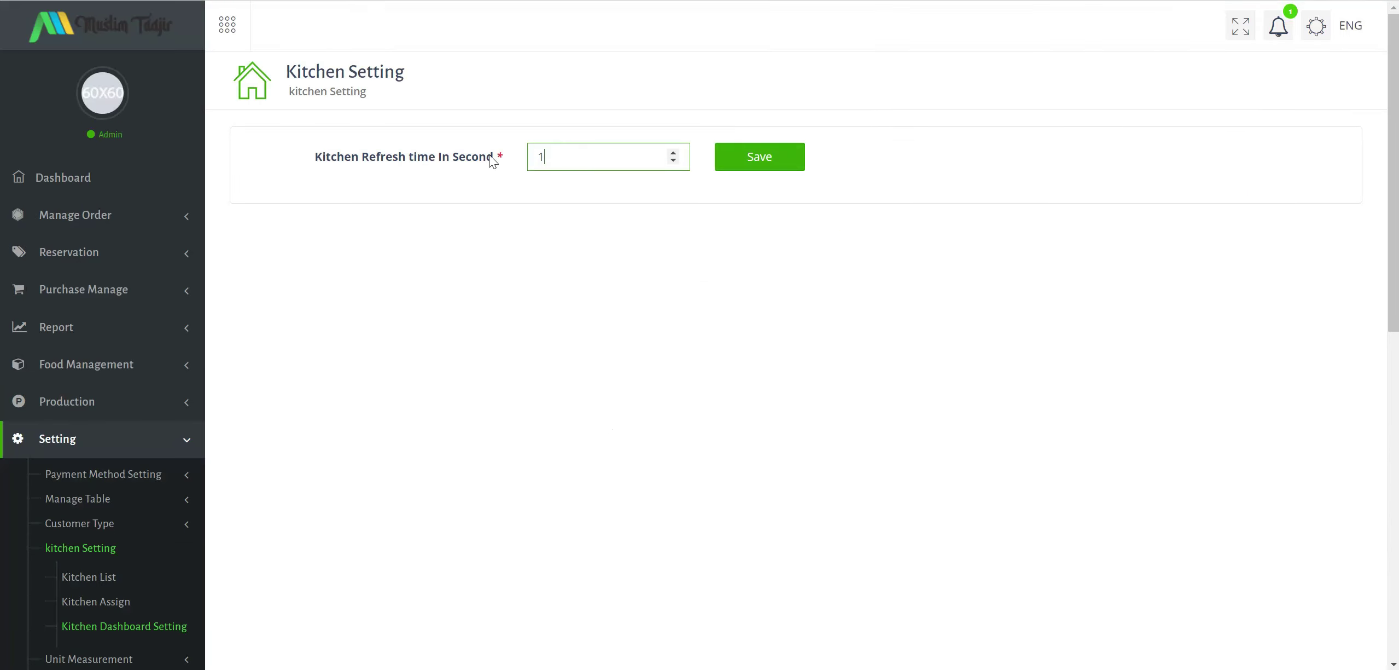
pyautogui.write('8')
pyautogui.click(768, 170)
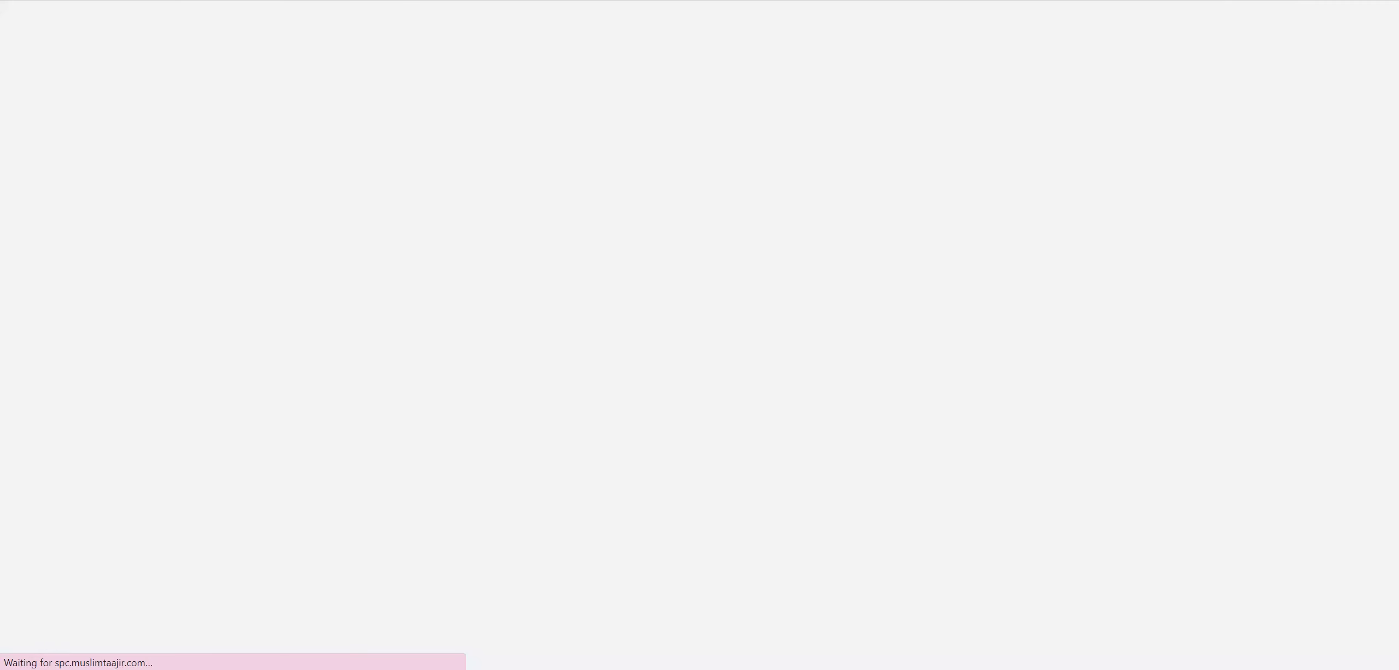
pyautogui.hotkey('alt', 'Tab')
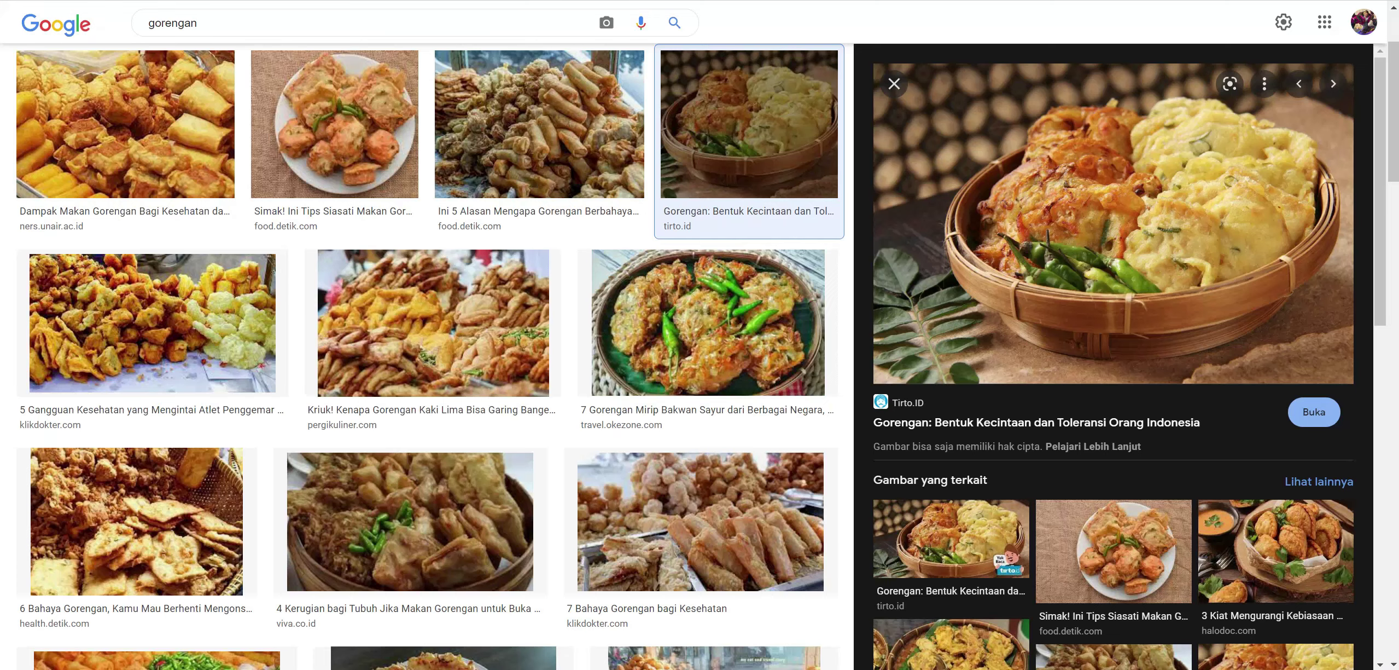
pyautogui.hotkey('alt', 'Tab')
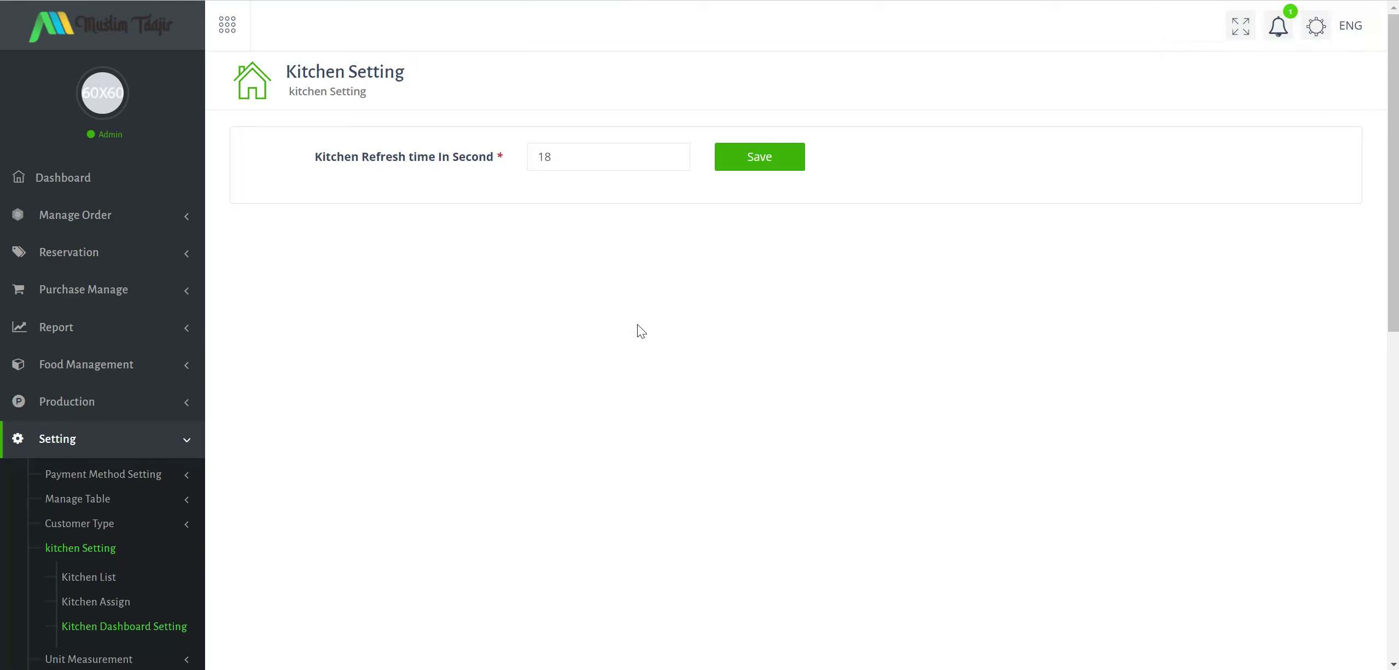
# Browse the Unit Measurement List, then open Application Setting showing Sipadecengie Resto and its 9:00AM–10:00PM hours.
pyautogui.scroll(-4, 119, 255)
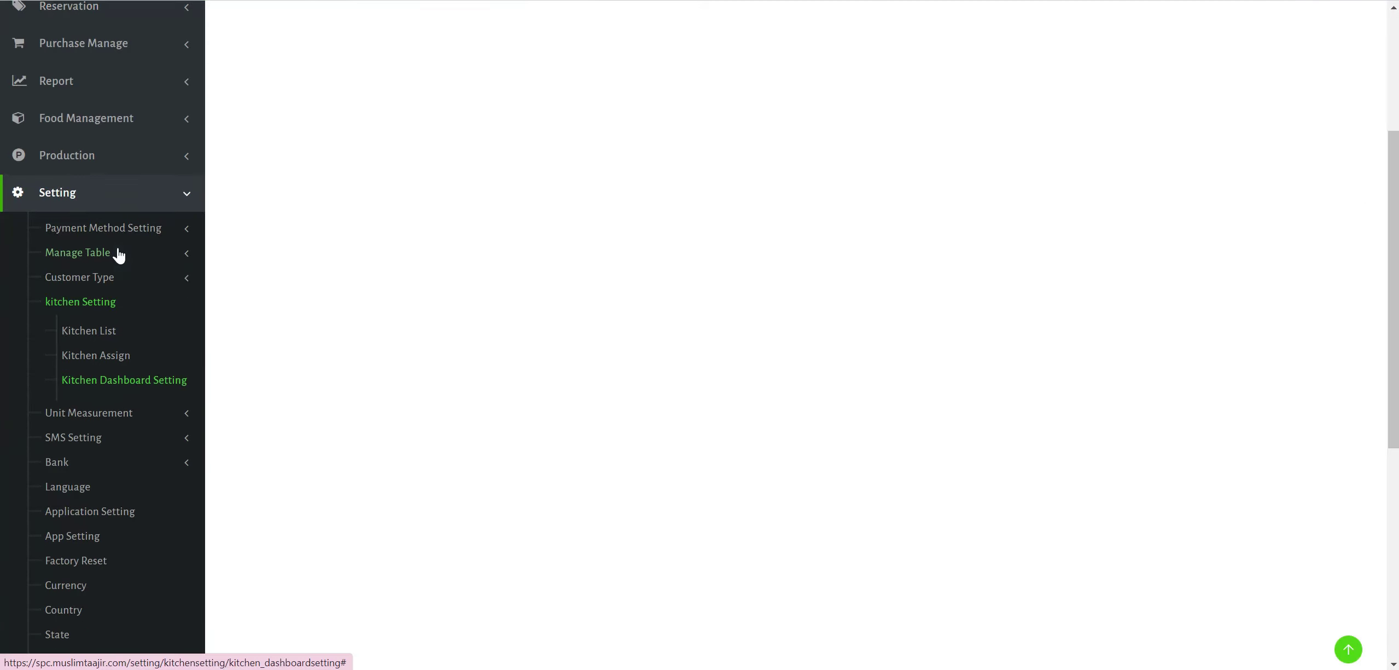
pyautogui.click(162, 421)
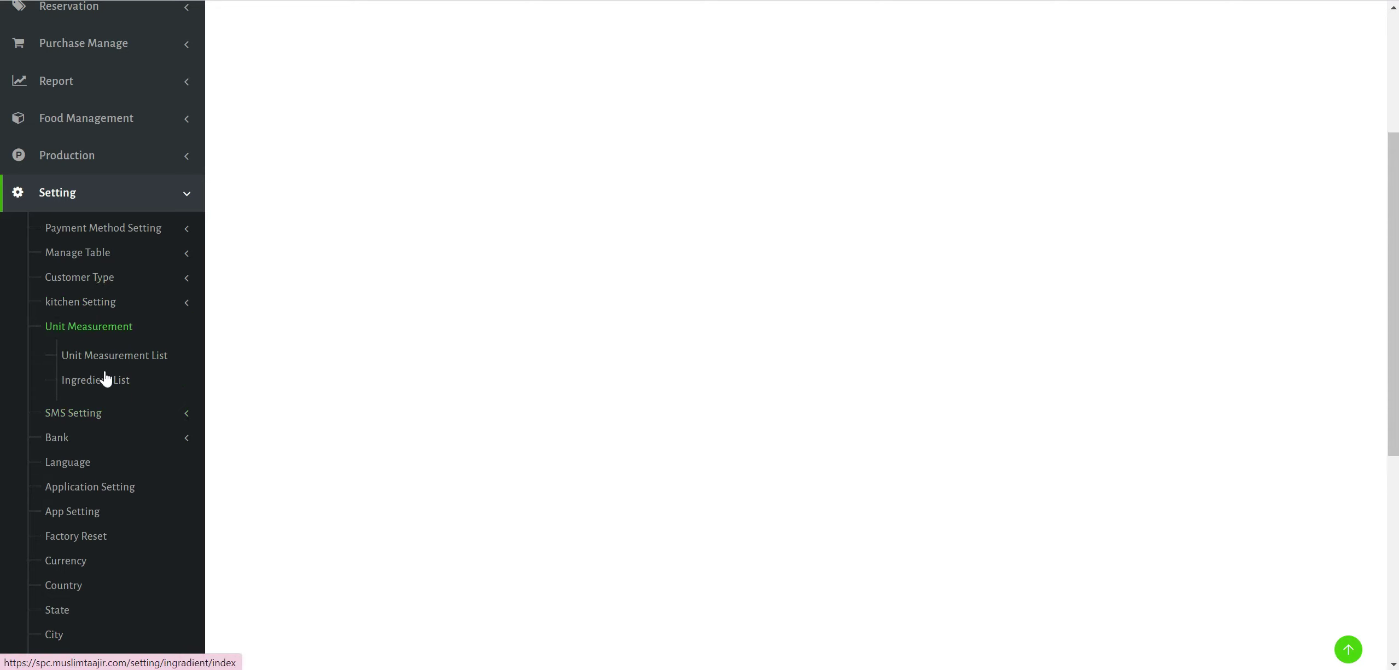
pyautogui.click(118, 363)
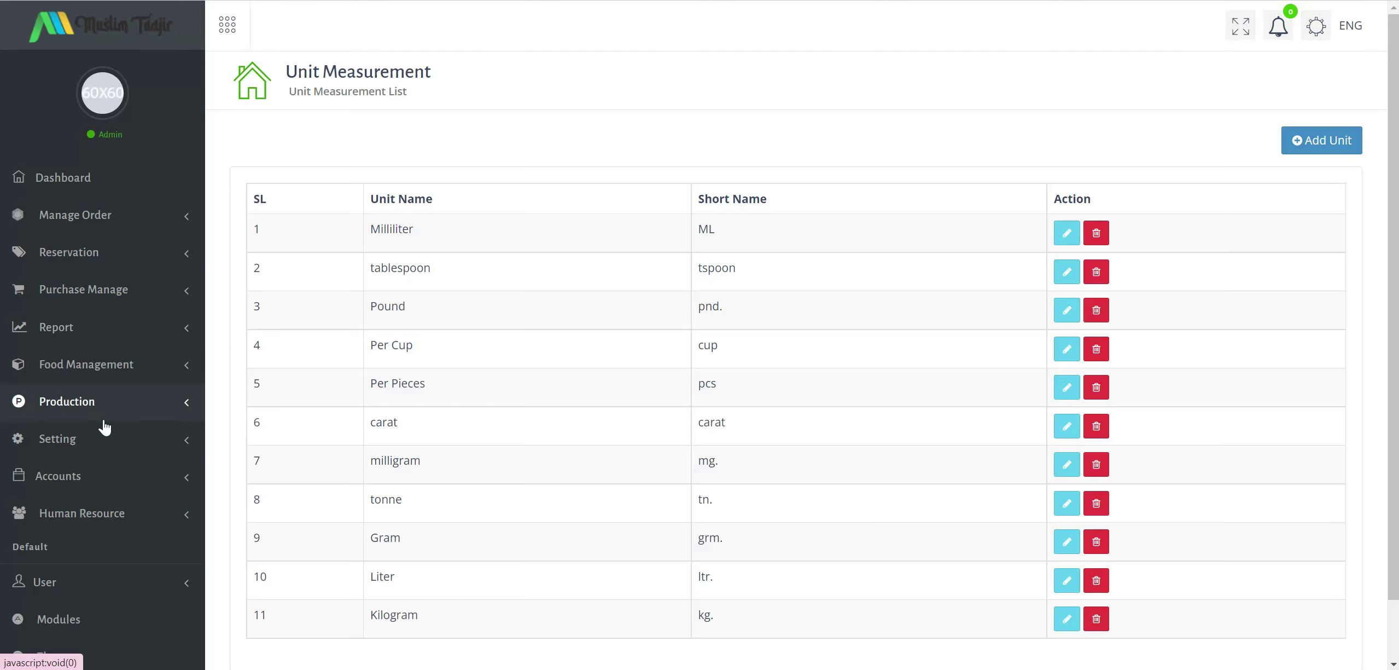
pyautogui.scroll(-8, 133, 486)
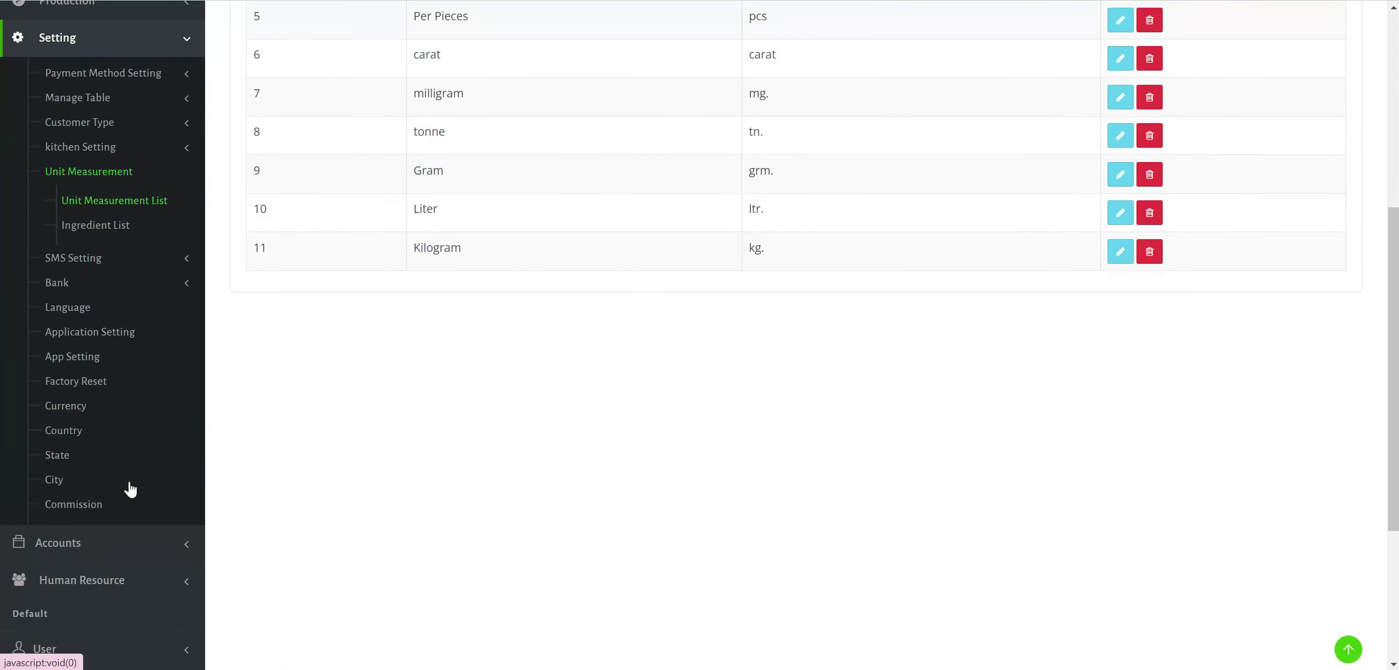
pyautogui.scroll(3, 130, 487)
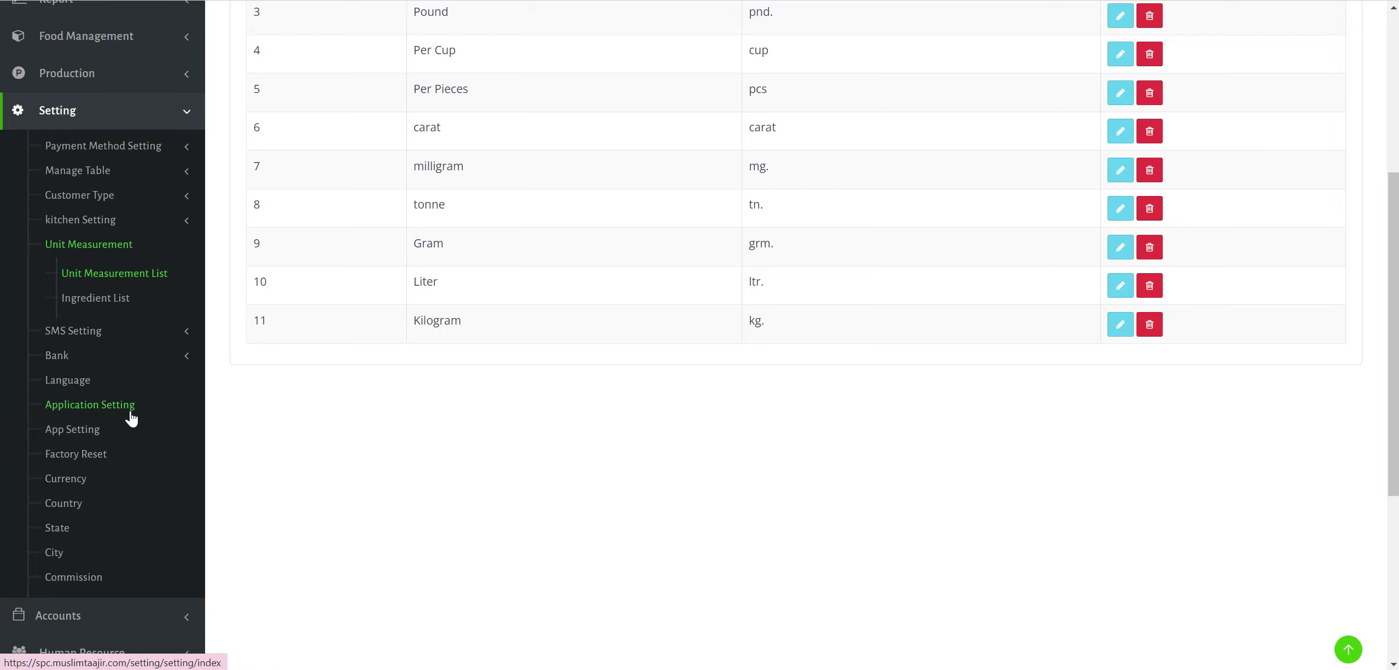
pyautogui.click(113, 407)
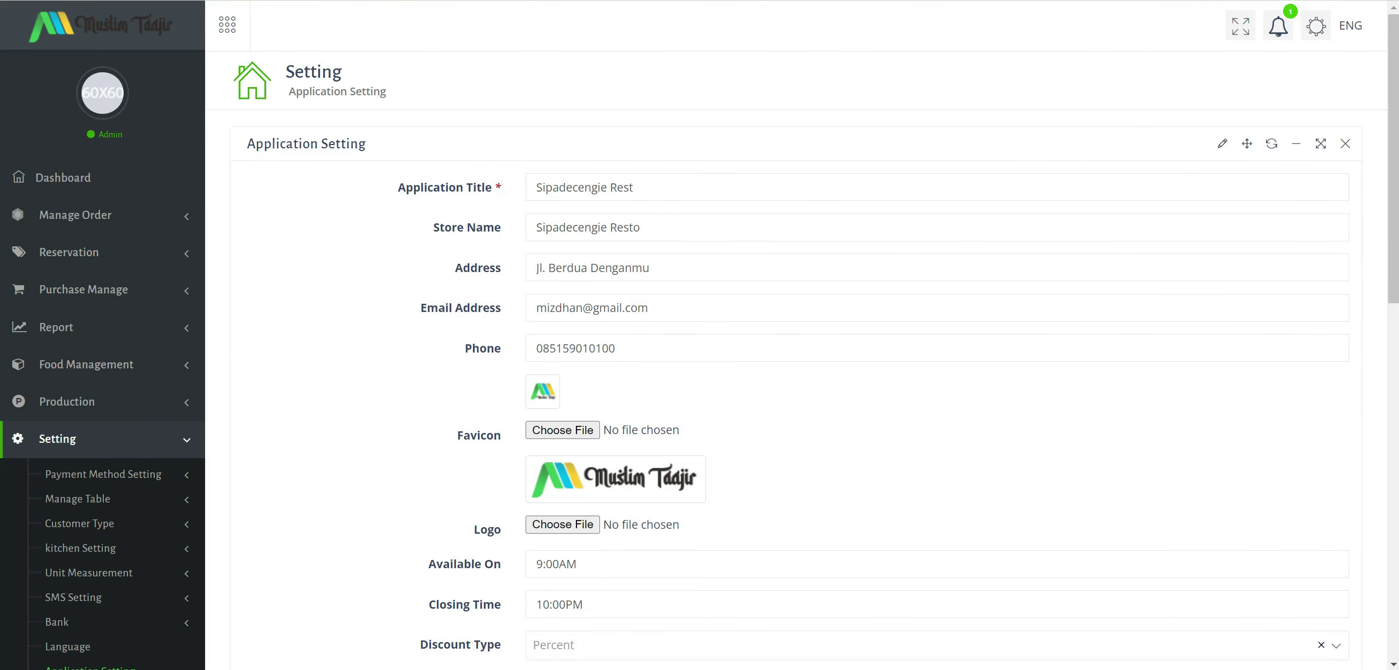
# Pass the opening and closing time fields and choose Amount as the discount type.
pyautogui.scroll(-5, 584, 298)
pyautogui.click(567, 317)
pyautogui.click(629, 358)
pyautogui.scroll(-2, 712, 397)
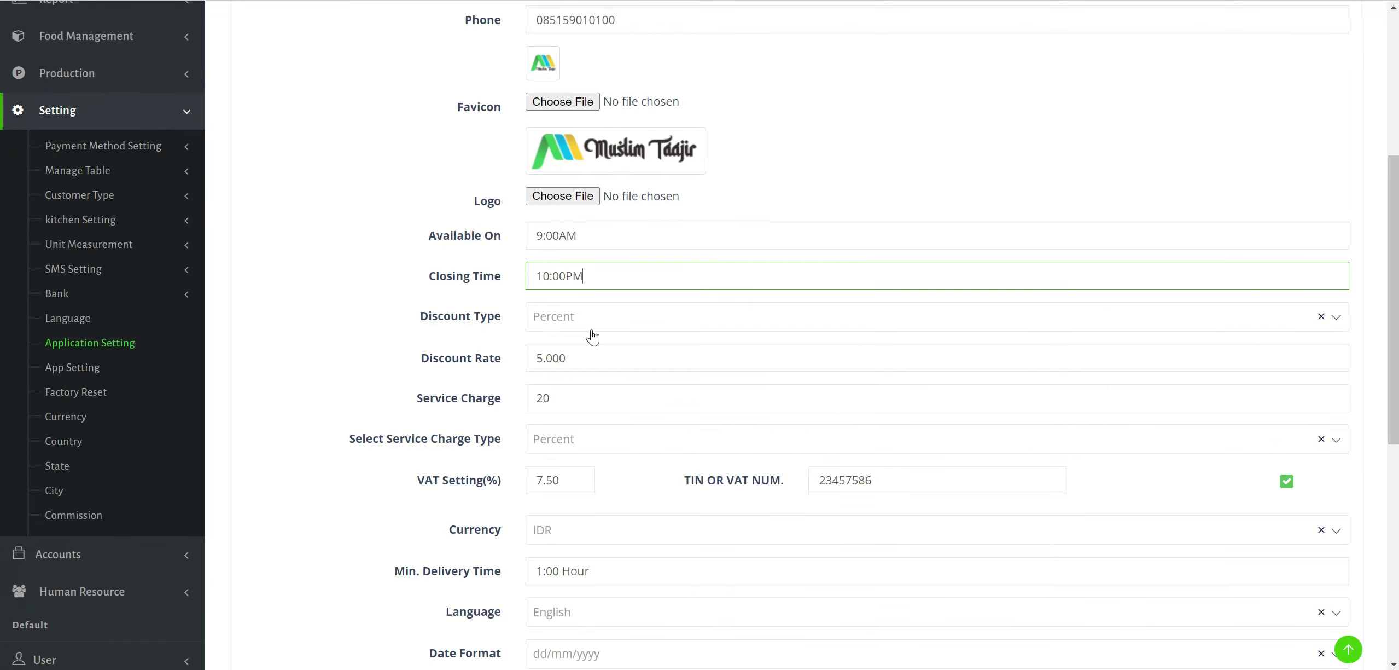
pyautogui.click(681, 316)
pyautogui.click(563, 398)
# Set the service charge to 1000.
pyautogui.scroll(-2, 999, 314)
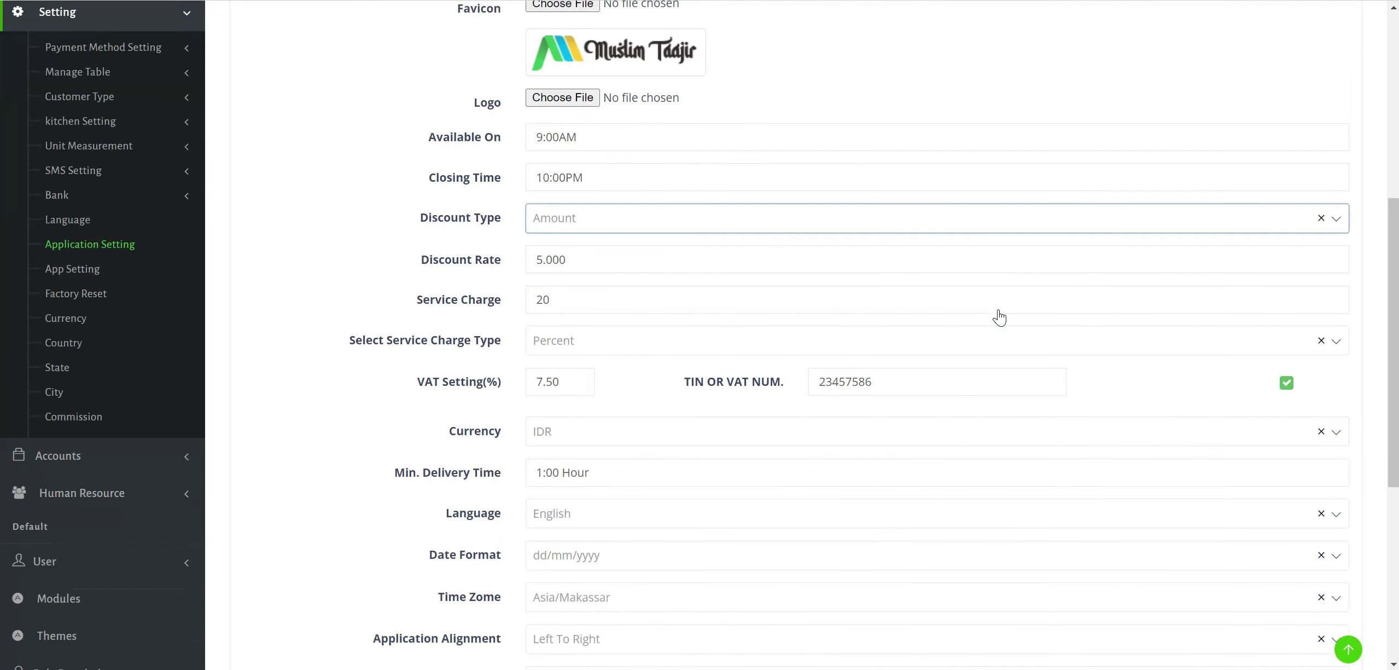
pyautogui.scroll(-3, 999, 316)
pyautogui.doubleClick(567, 151)
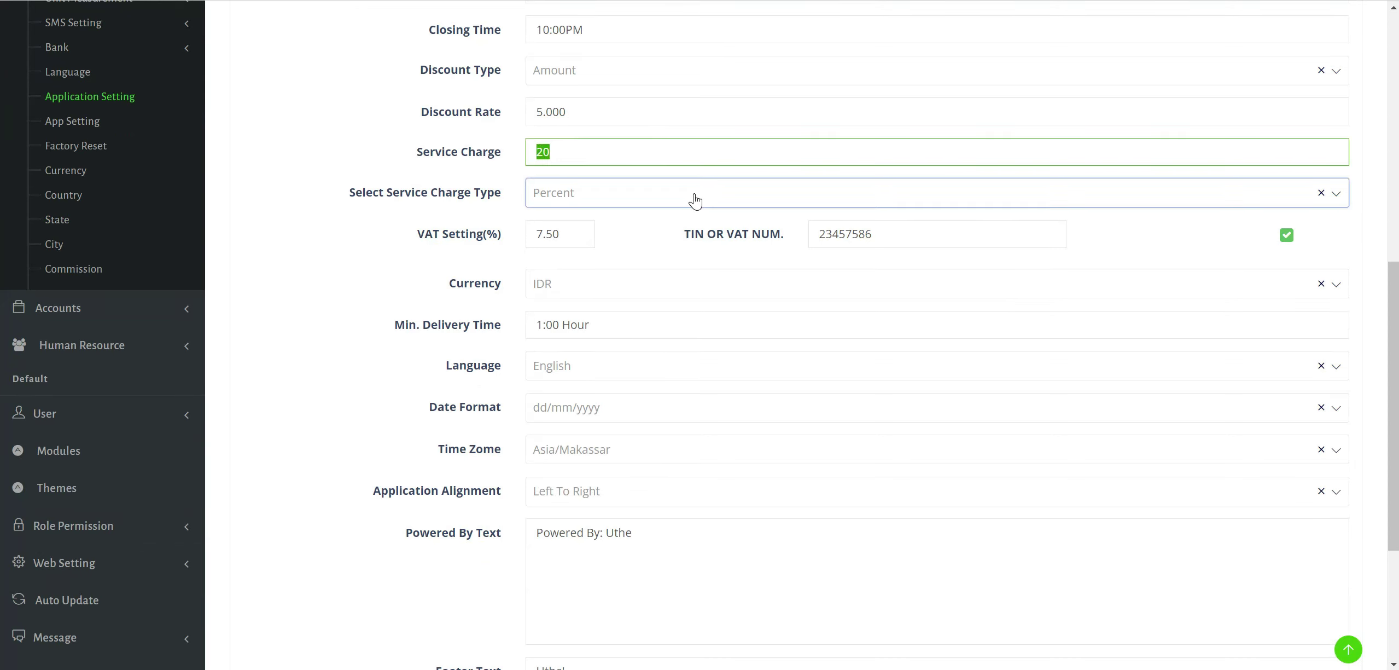
pyautogui.write('00')
pyautogui.doubleClick(629, 153)
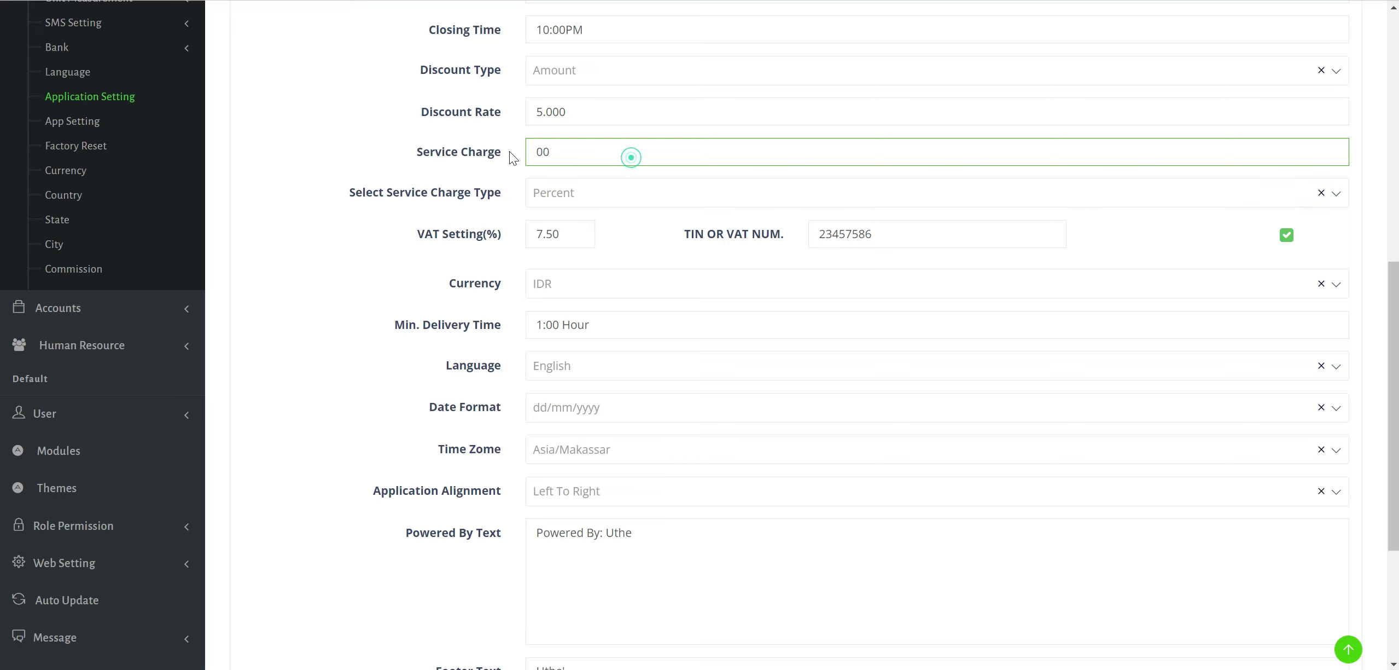
pyautogui.write('1000')
# Set VAT to 0, turn off the TIN setting, keep English, and save the settings.
pyautogui.moveTo(574, 235); pyautogui.dragTo(499, 236)
pyautogui.write('0')
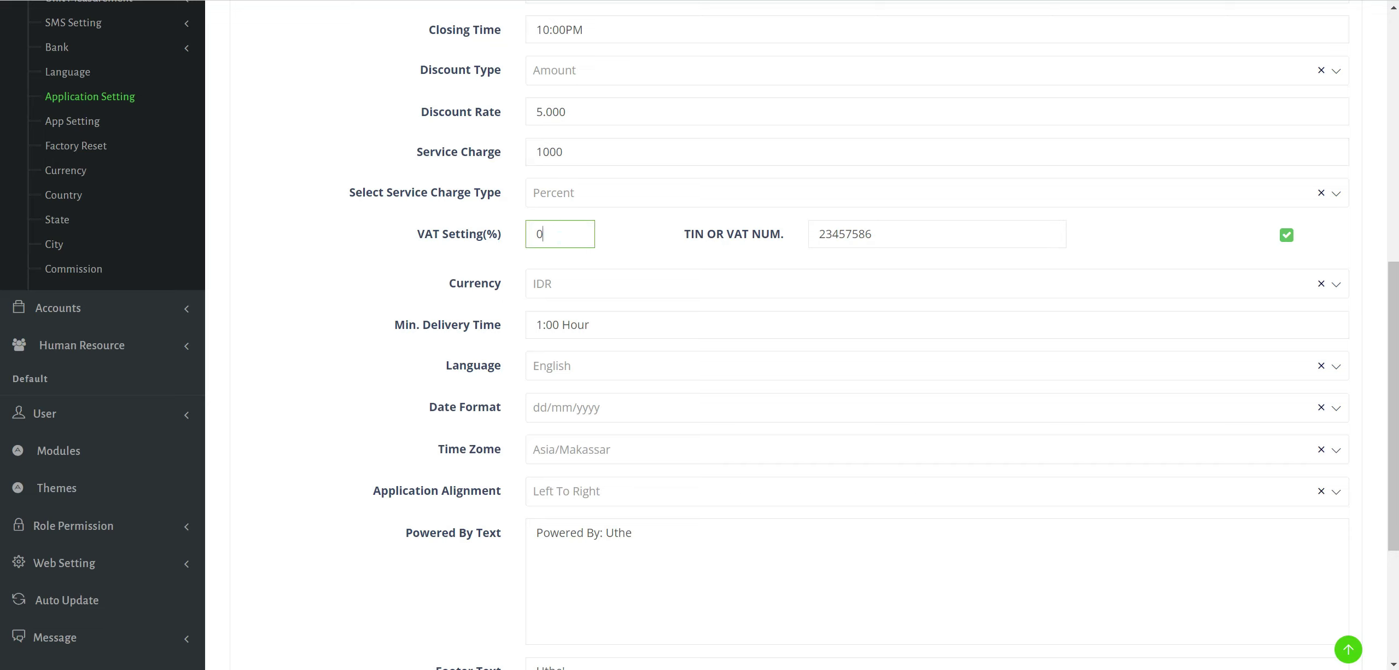
pyautogui.click(1287, 235)
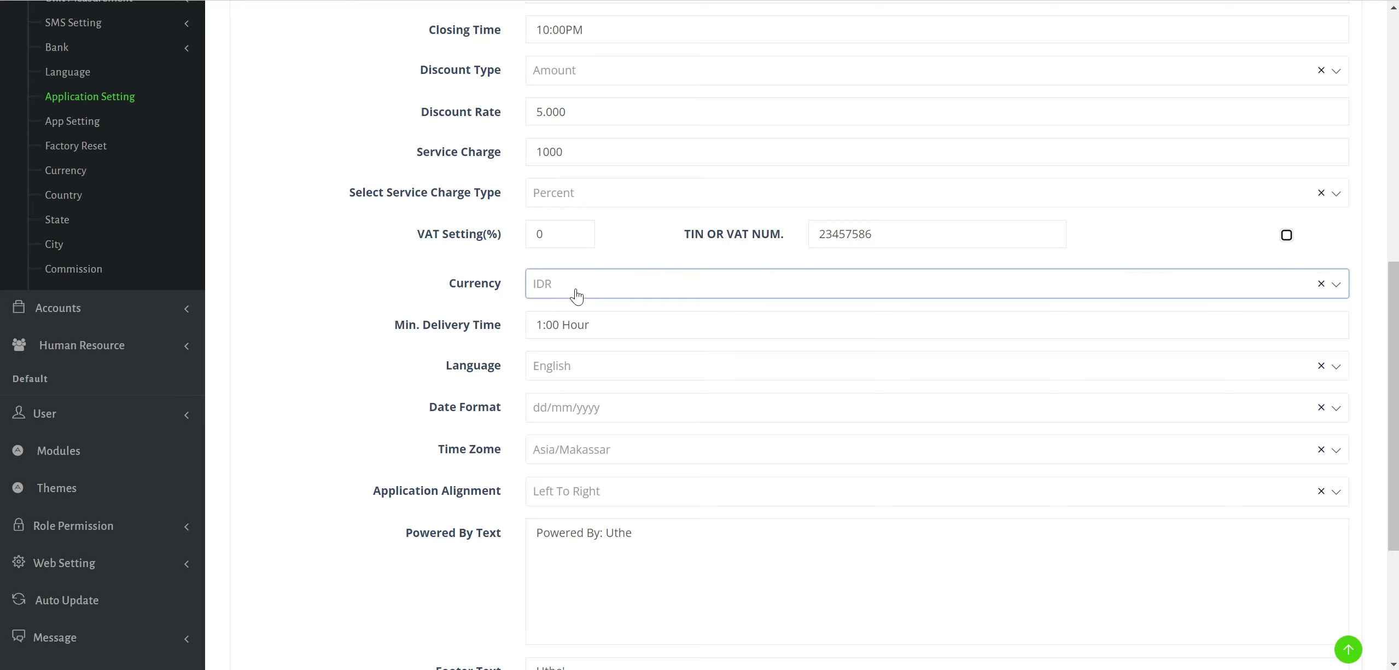
pyautogui.click(591, 369)
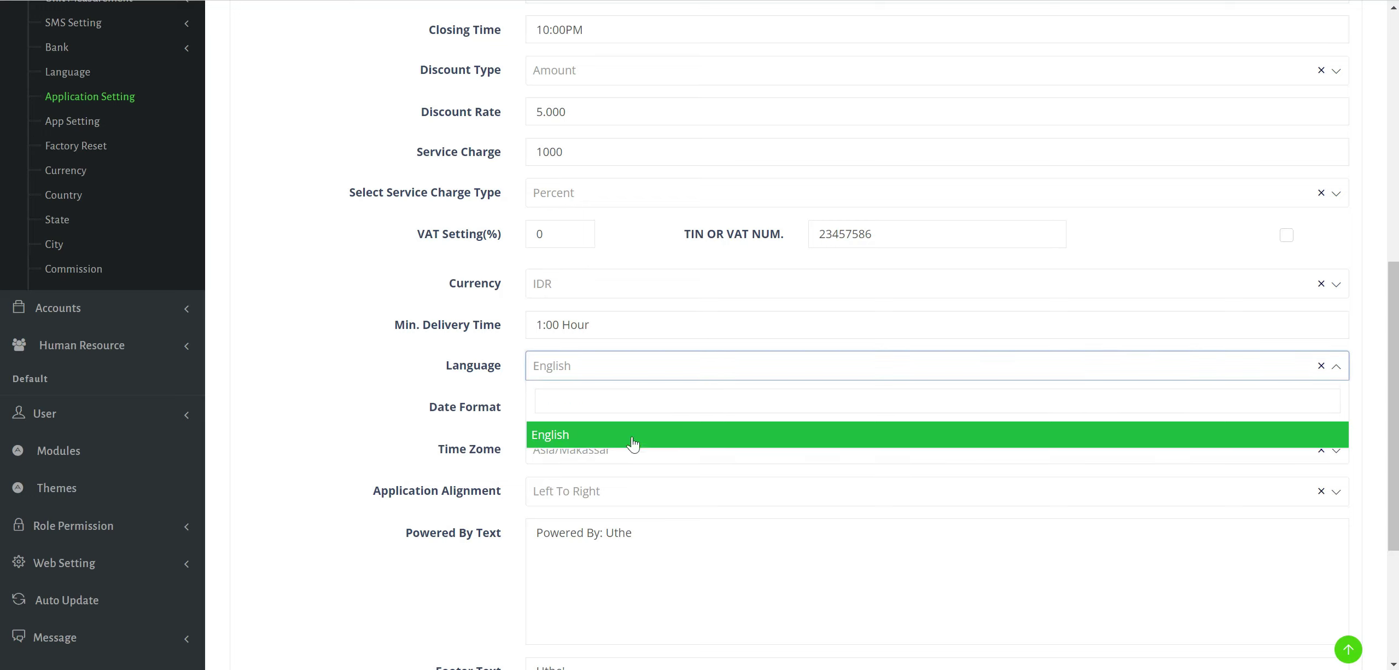
pyautogui.click(356, 380)
pyautogui.scroll(-5, 441, 312)
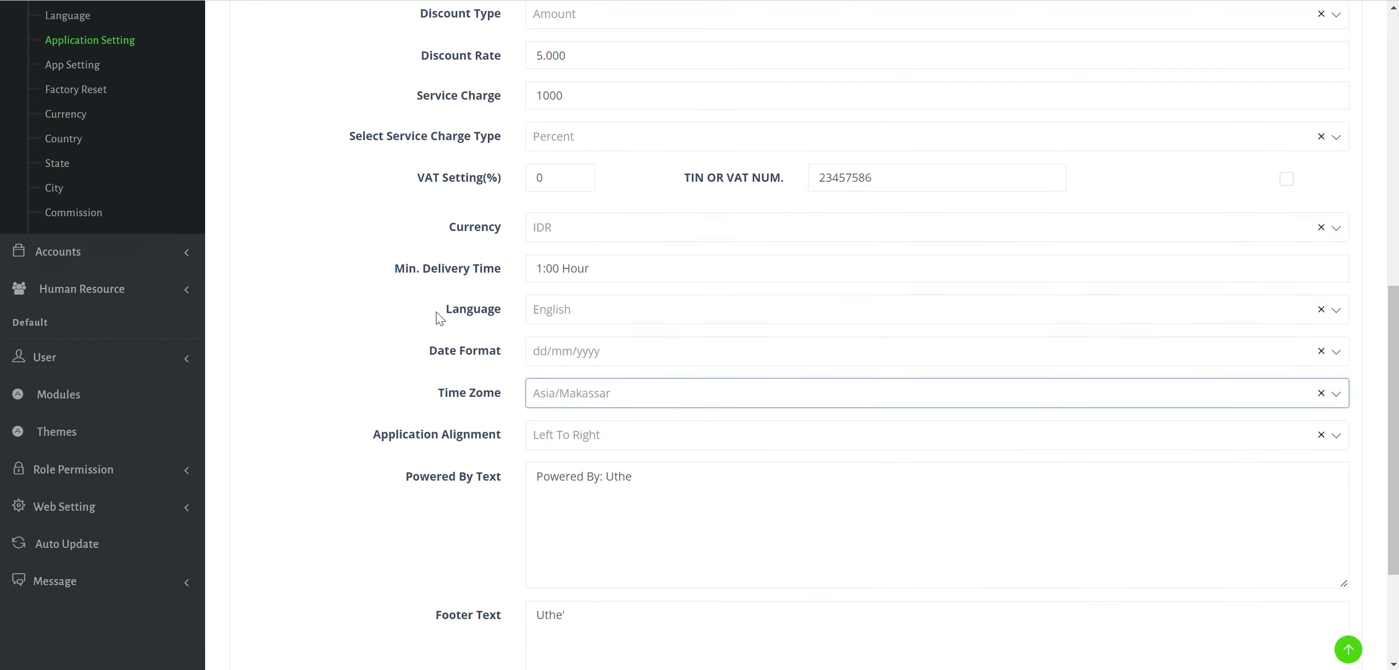
pyautogui.click(1304, 564)
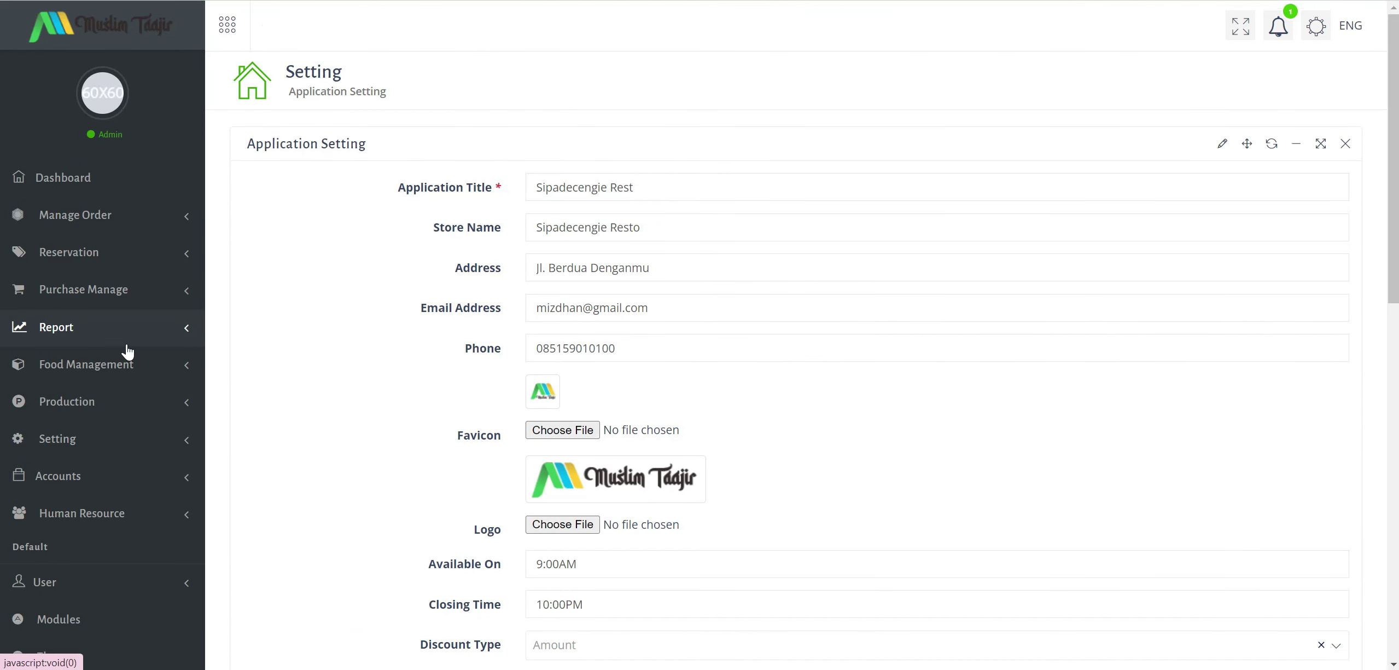
# Open App Setting under Setting to view the Kitchen and Waiter app QR codes, testing the Play Store link.
pyautogui.click(147, 405)
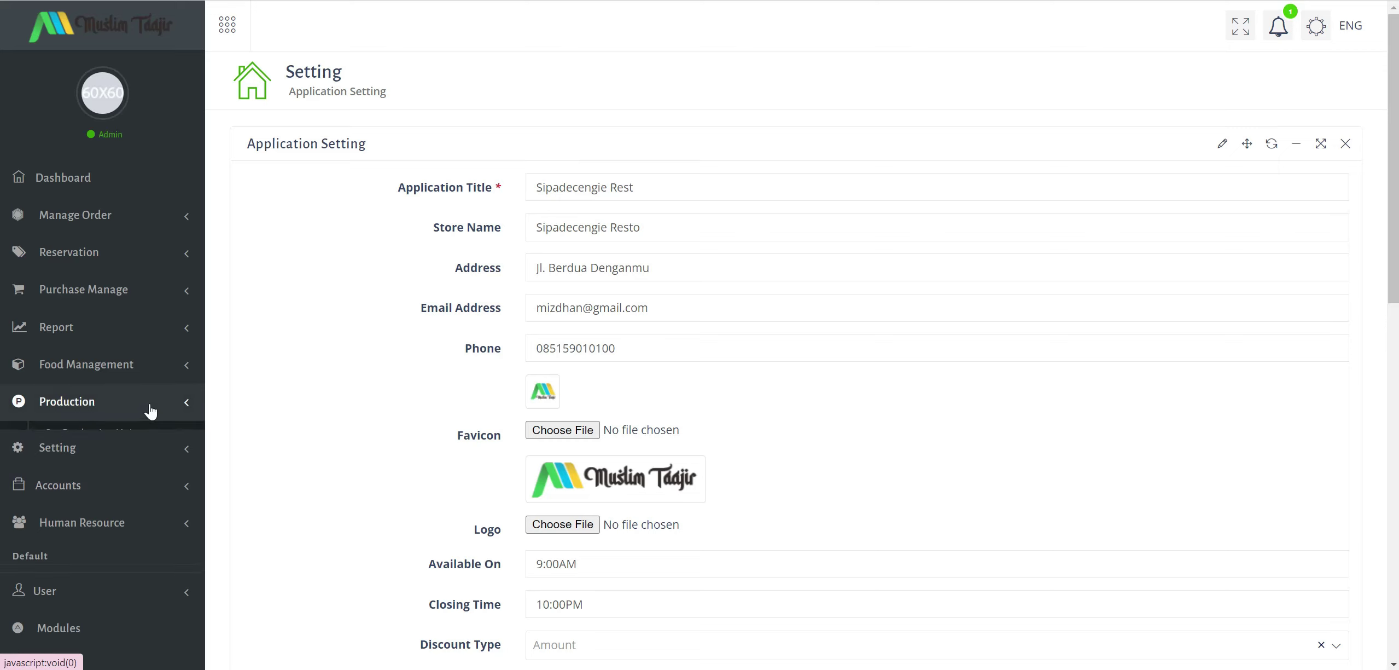
pyautogui.scroll(-4, 142, 383)
pyautogui.click(160, 313)
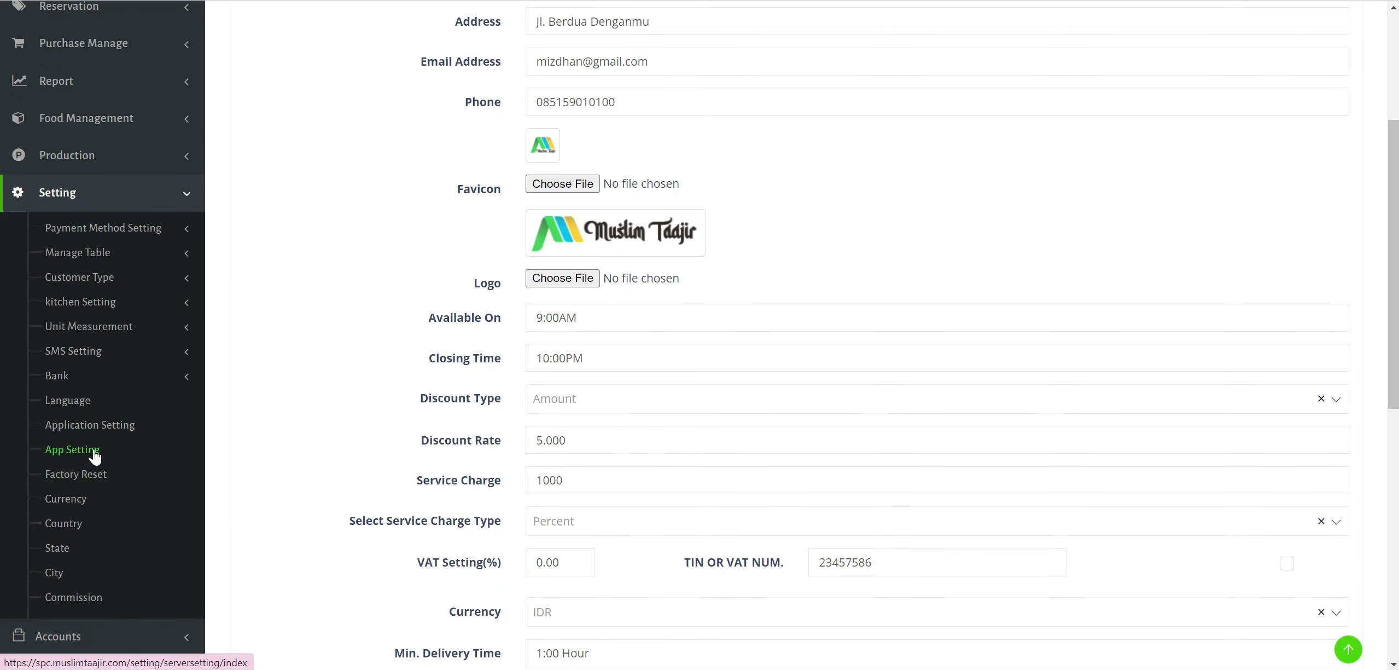
pyautogui.rightClick(90, 446)
pyautogui.press('Escape')
pyautogui.scroll(-1, 88, 528)
pyautogui.click(87, 524)
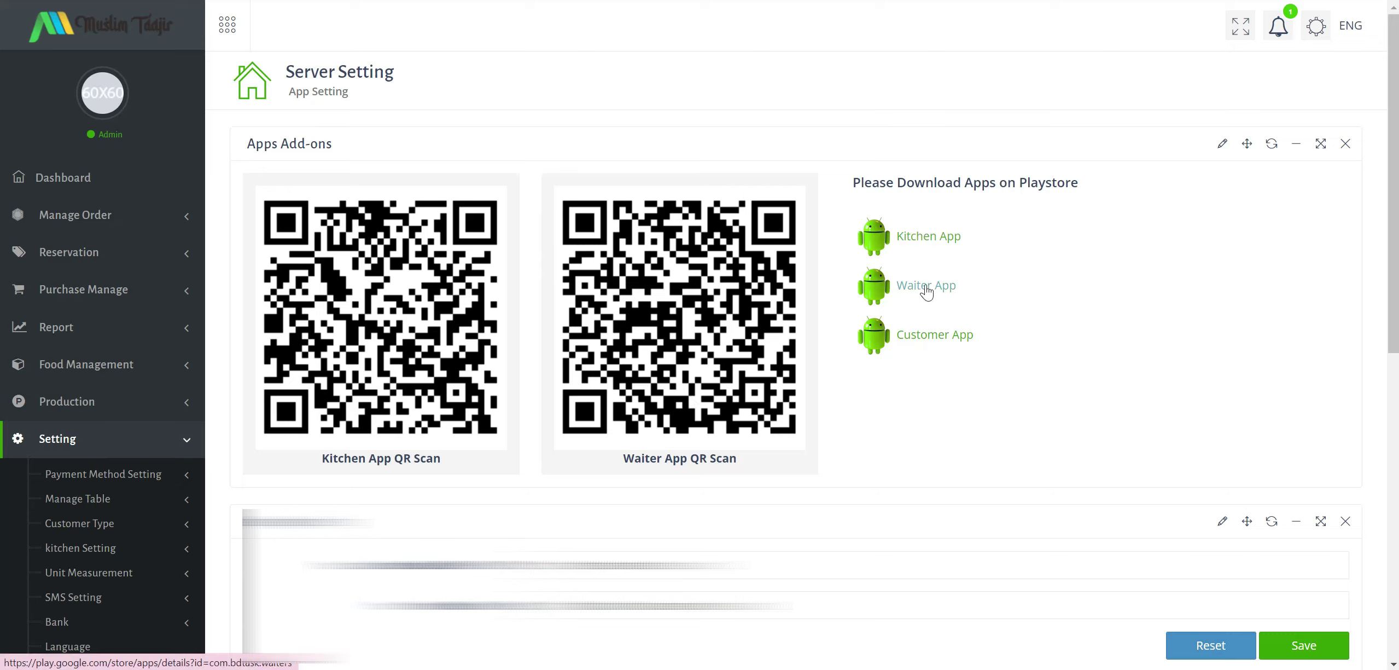
pyautogui.click(925, 336)
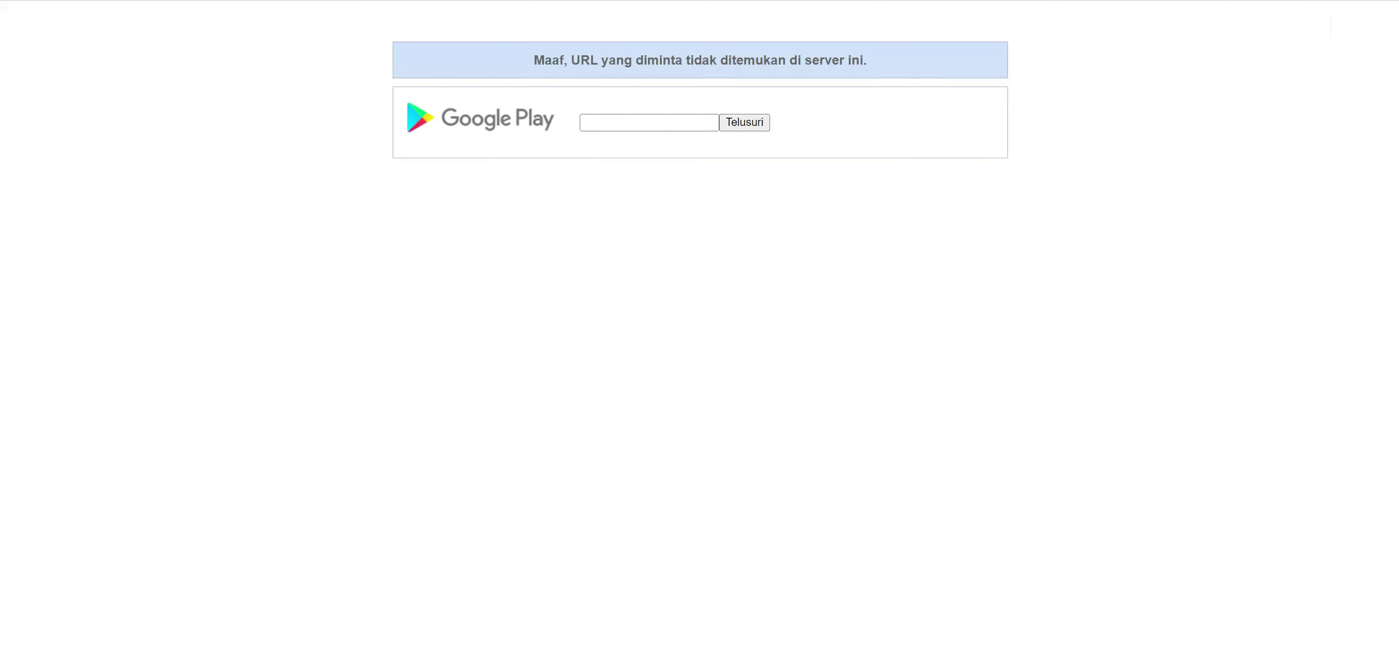
pyautogui.hotkey('ctrl', 'w')
# Scroll through the Chart of Accounts, then open Supplier Payment with voucher PM-1 dated 2022-07-03.
pyautogui.click(146, 470)
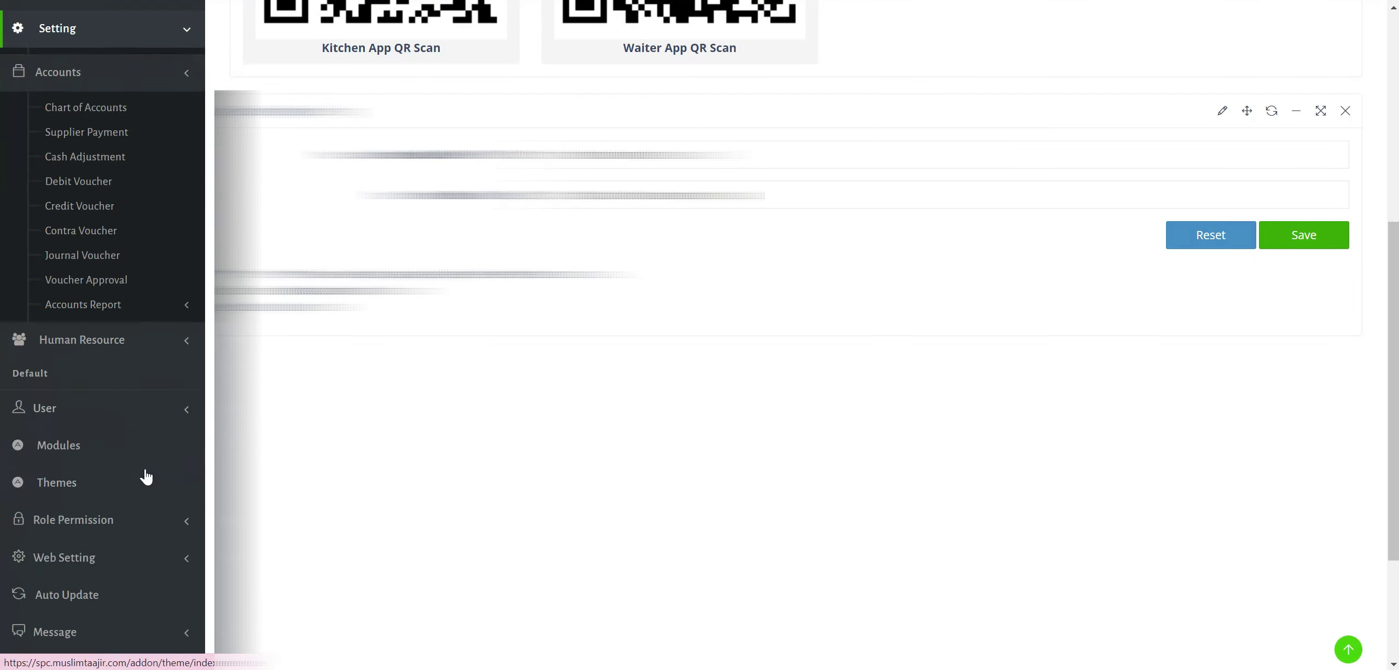
pyautogui.click(100, 108)
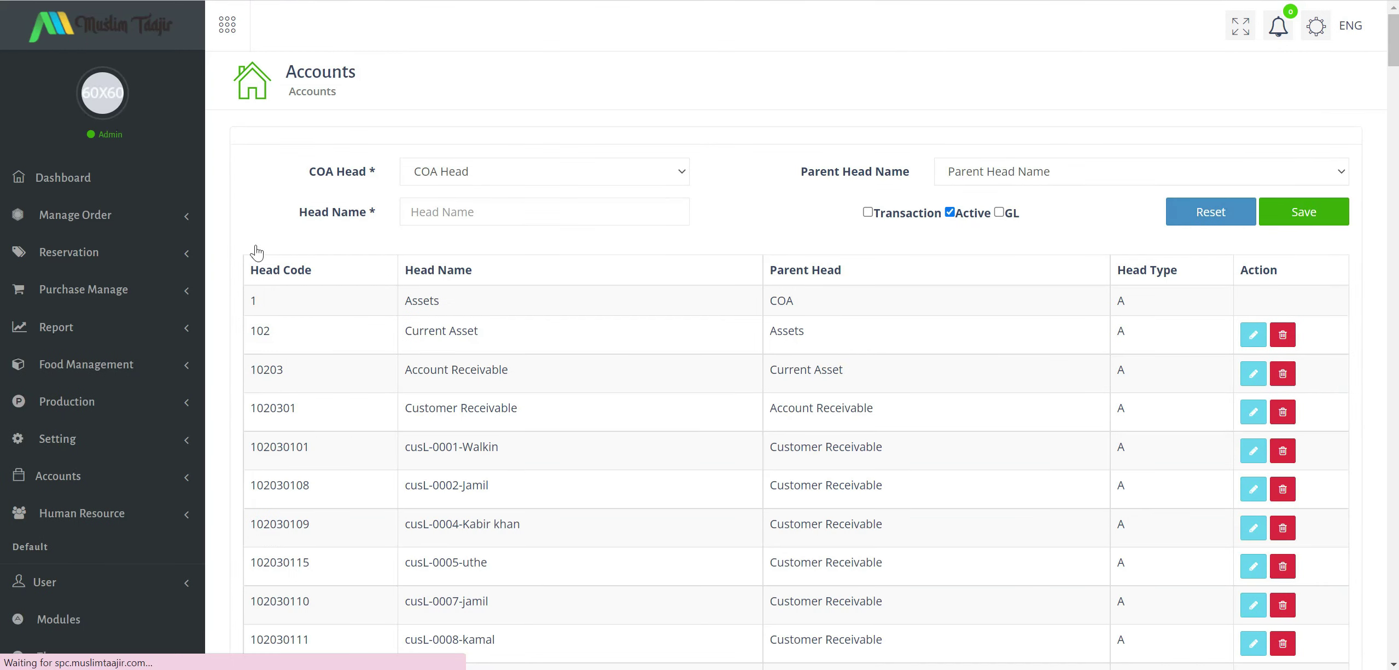
pyautogui.scroll(-1, 595, 398)
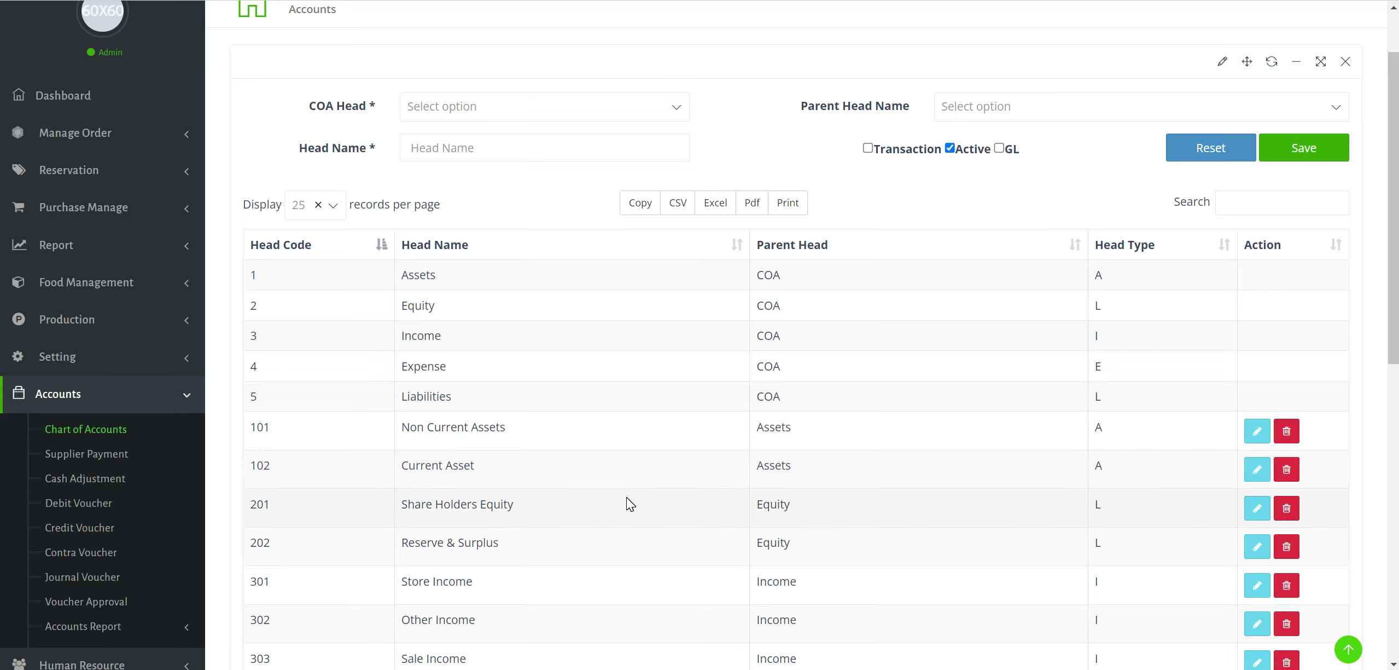
pyautogui.scroll(-3, 625, 493)
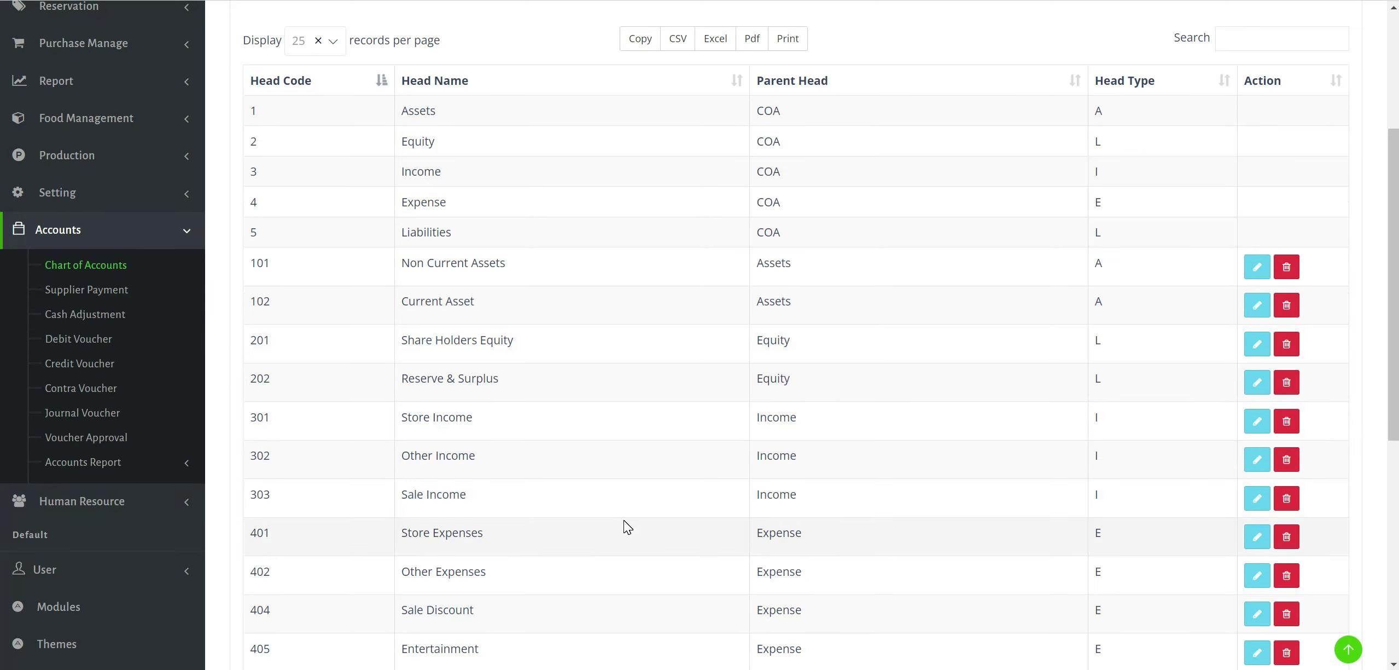
pyautogui.scroll(-6, 650, 492)
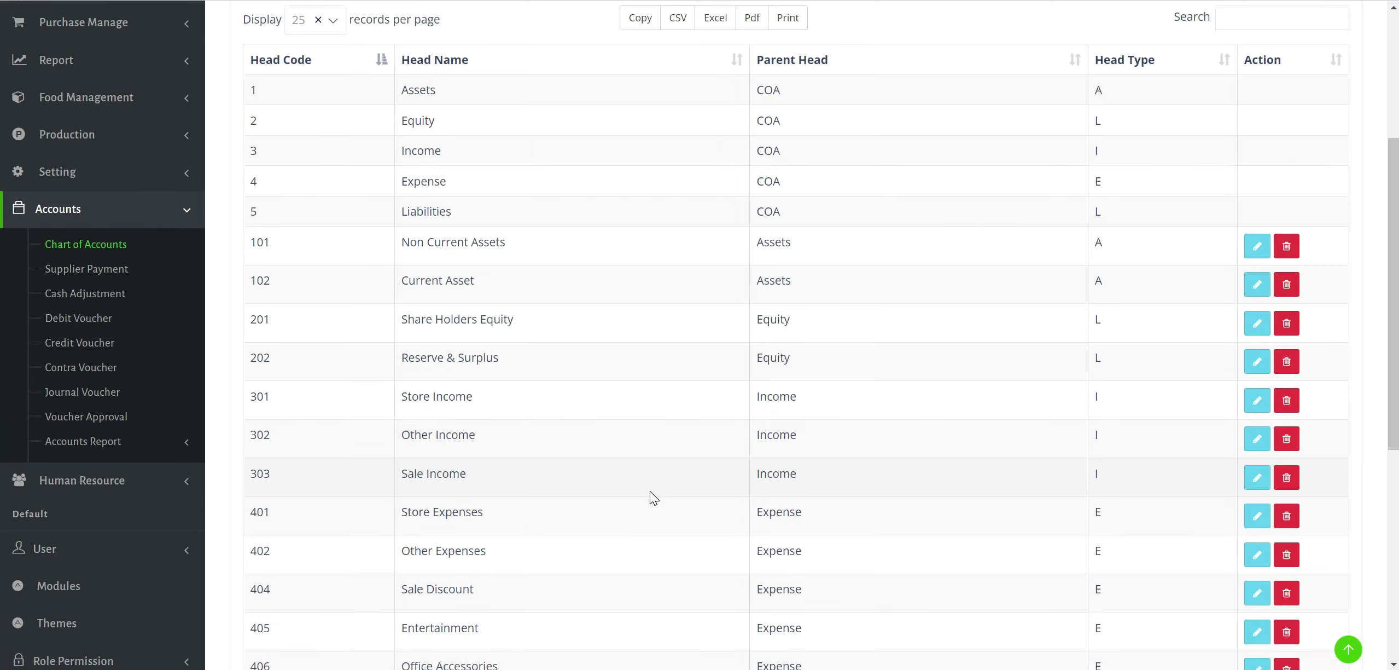
pyautogui.scroll(9, 659, 465)
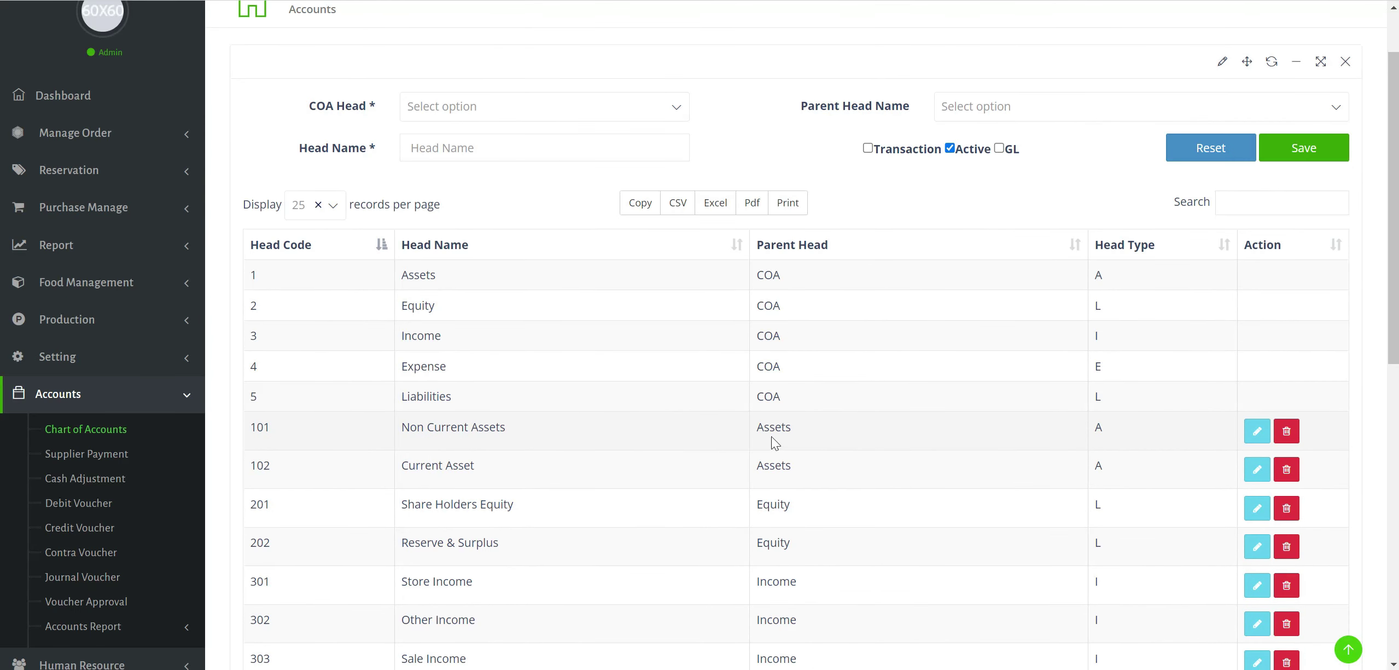
pyautogui.scroll(-2, 560, 428)
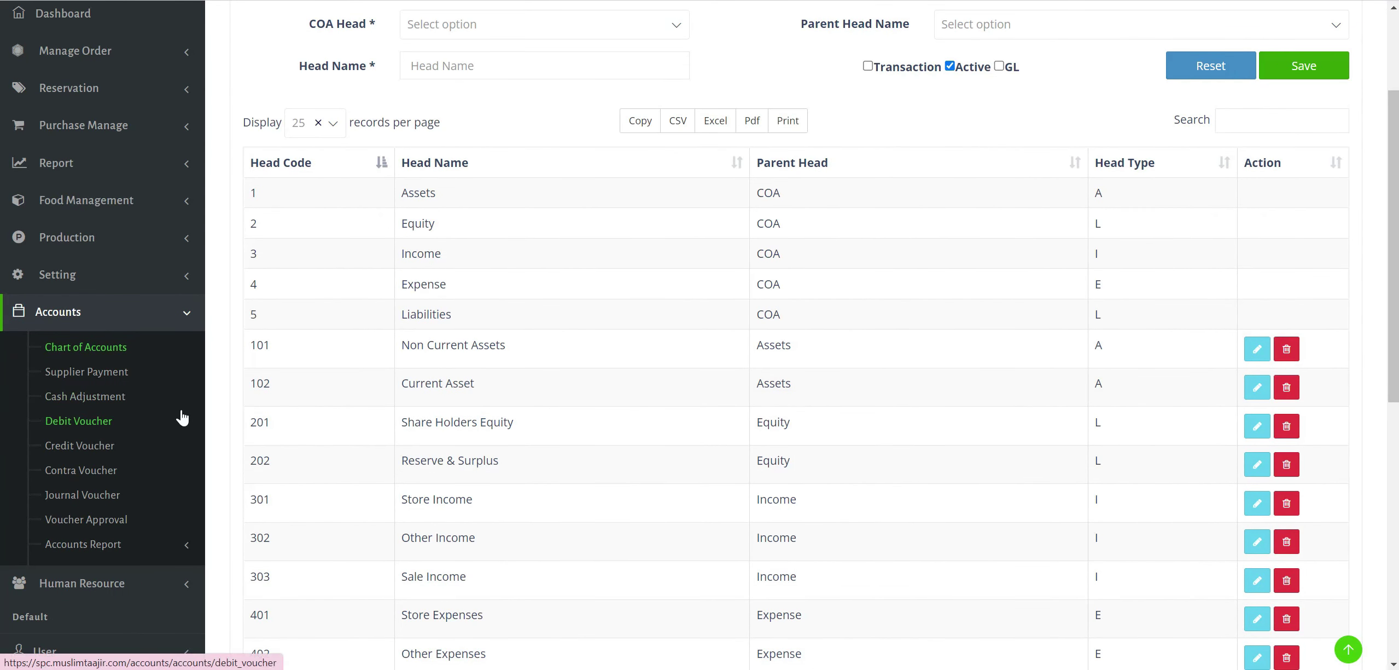
pyautogui.click(101, 377)
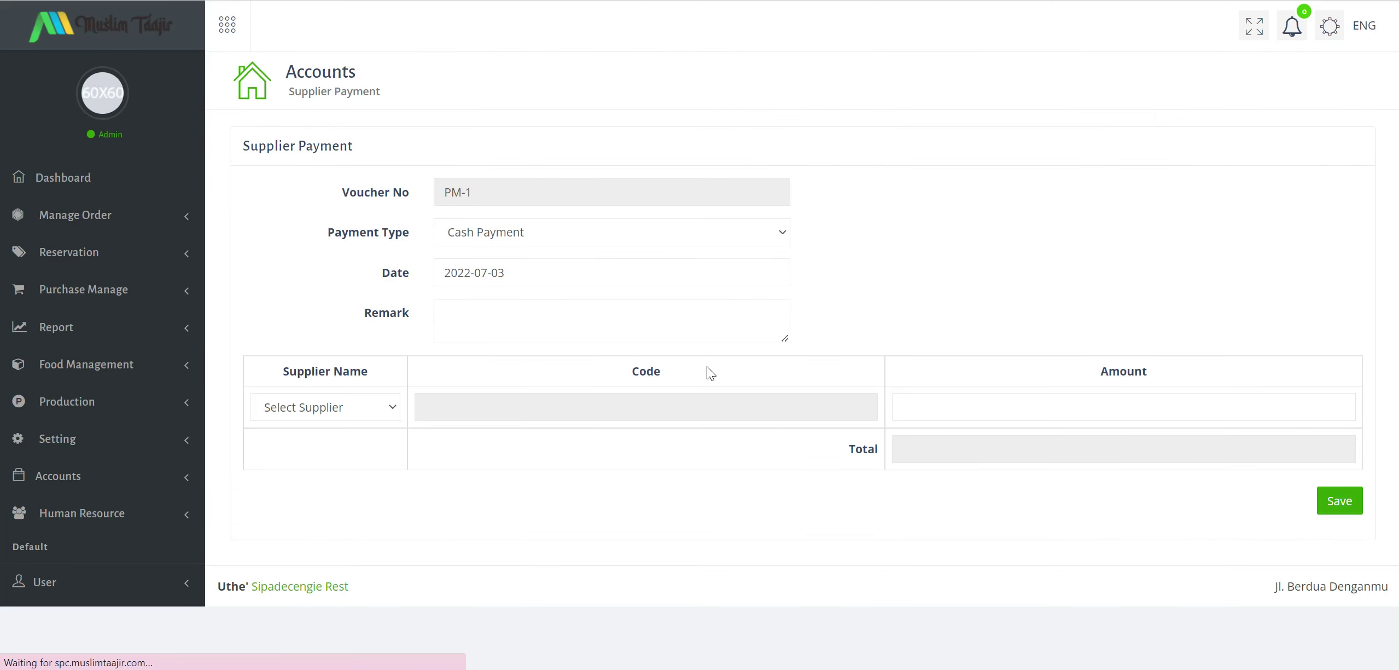
# Keep Cash Payment and choose PT Maju Bersama as supplier, auto-filling code 502020505.
pyautogui.click(593, 232)
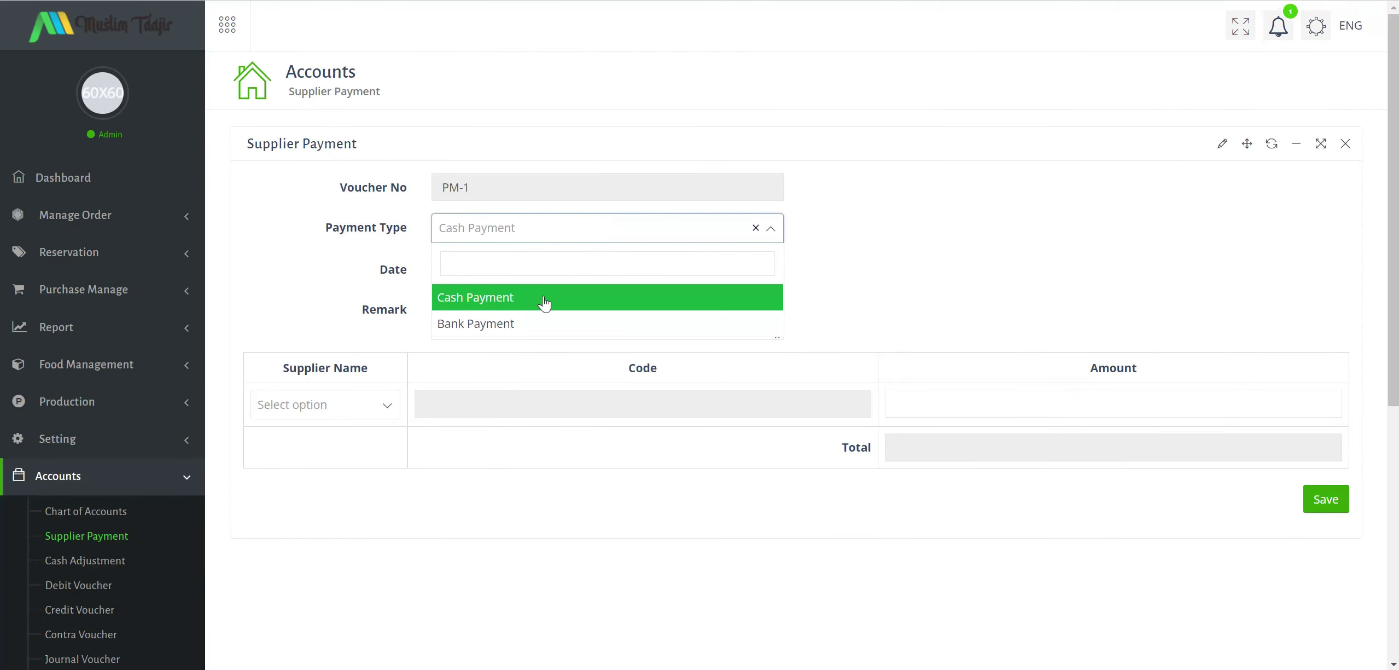
pyautogui.click(846, 200)
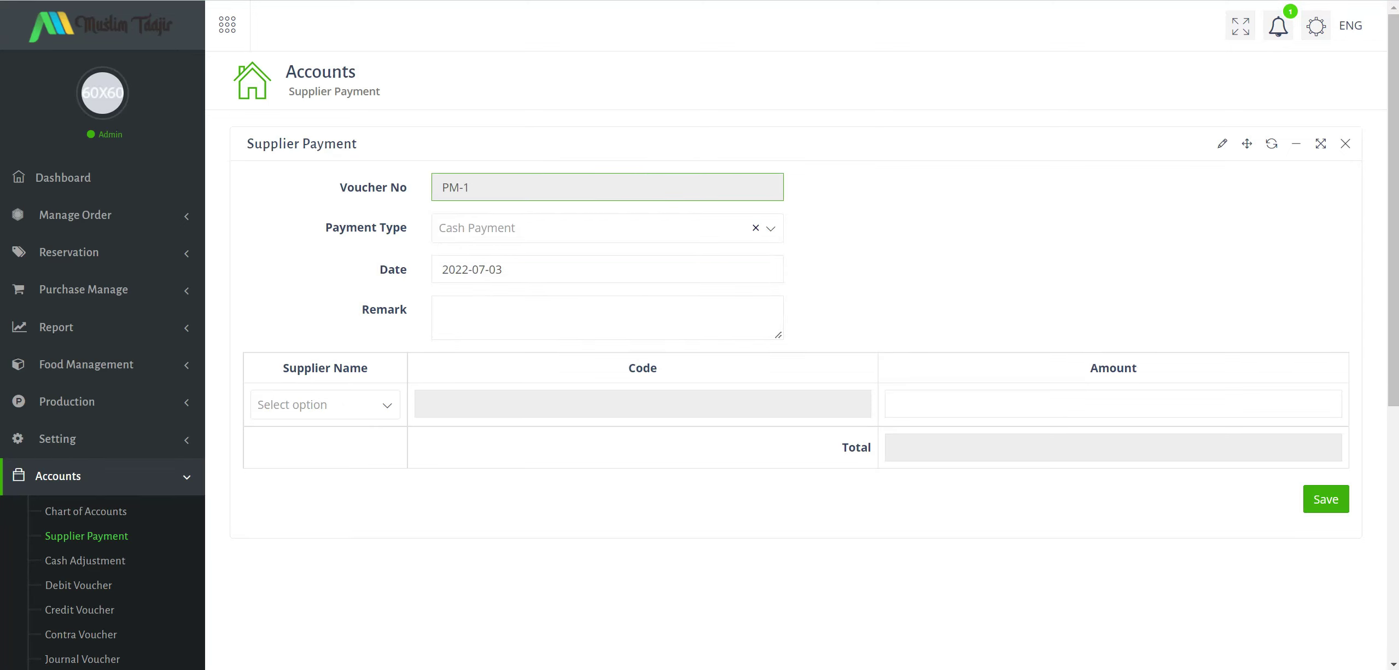
pyautogui.click(358, 405)
pyautogui.click(332, 474)
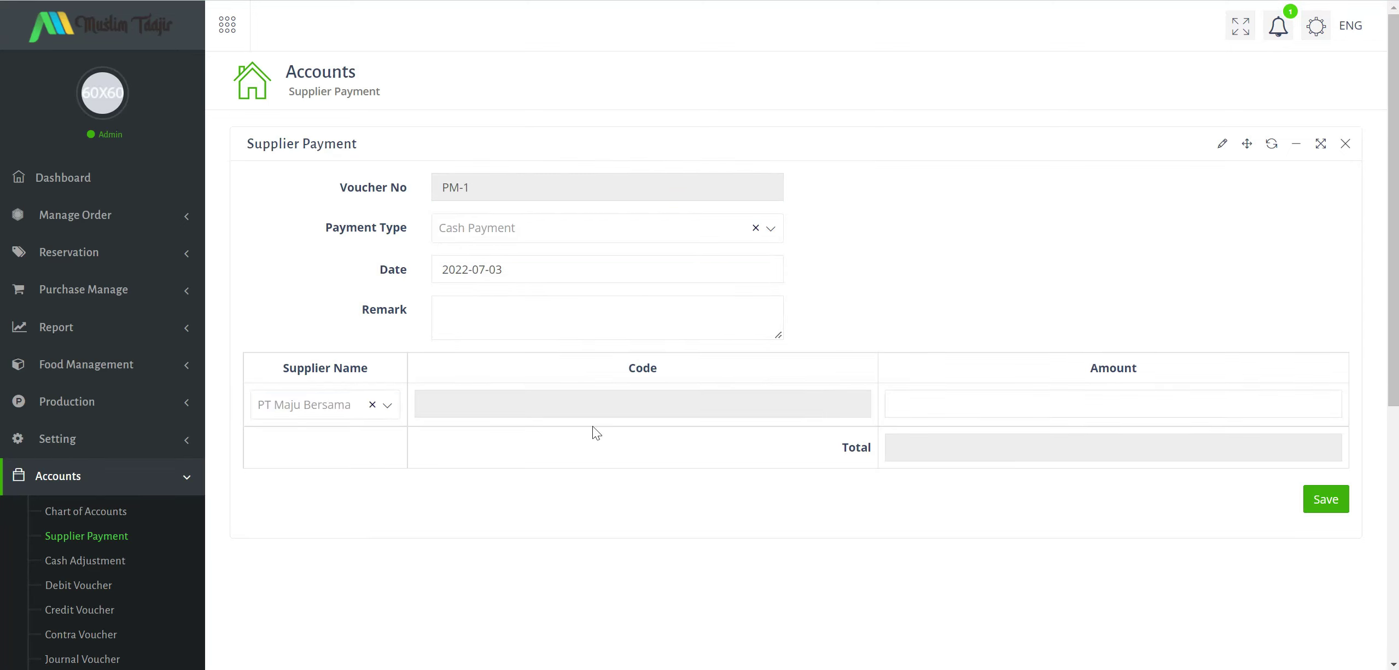
pyautogui.click(1319, 404)
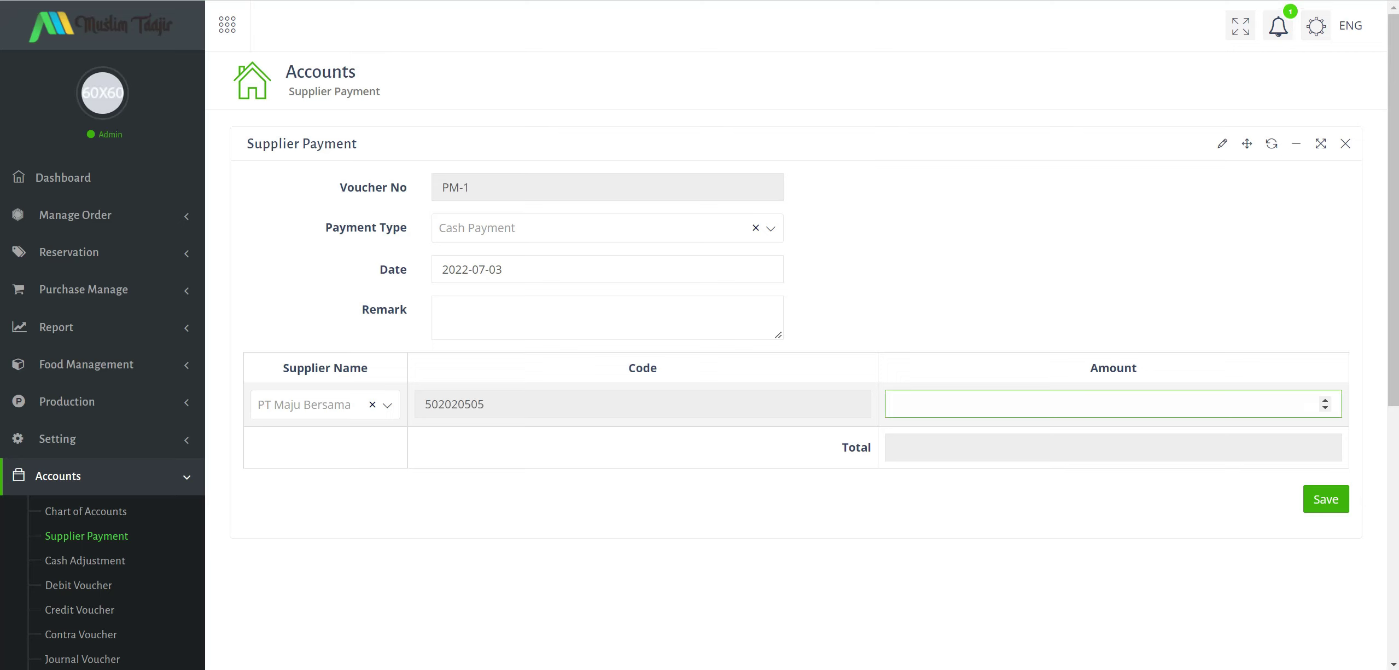
pyautogui.hotkey('shift', 'Tab')
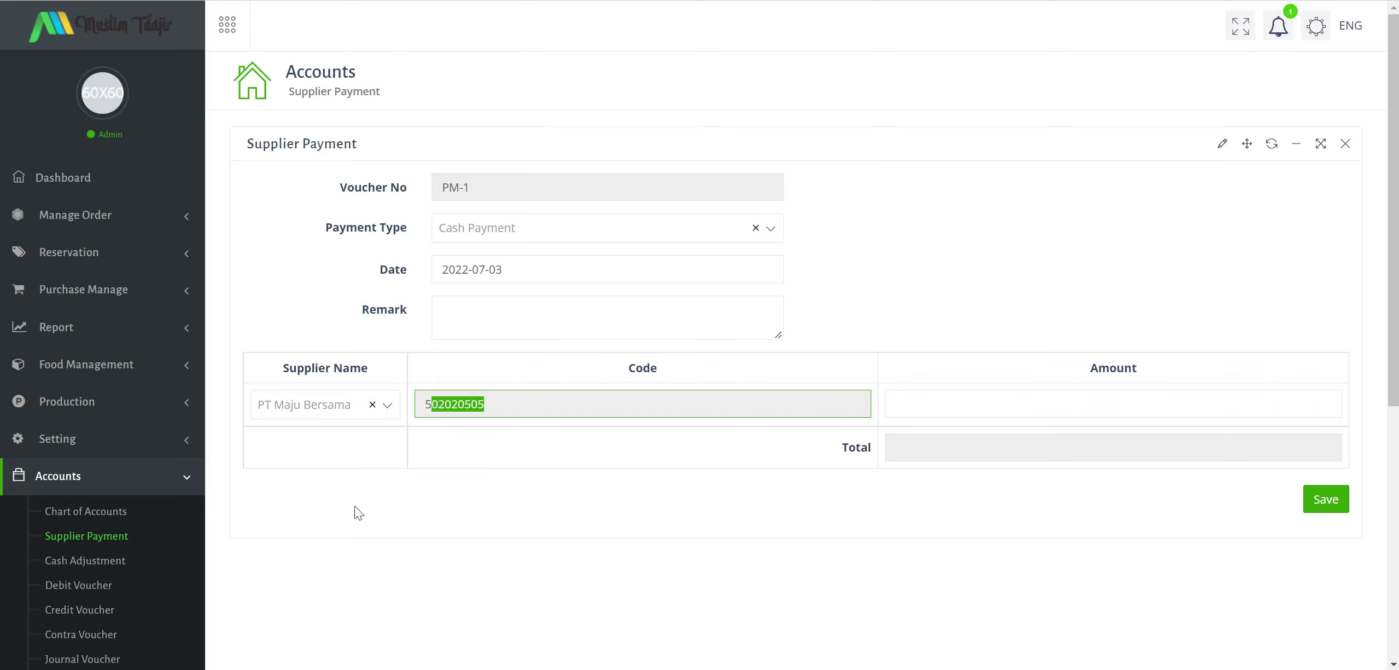
# Expand the Human Resource section and its HRM pages in the sidebar.
pyautogui.scroll(-2, 106, 465)
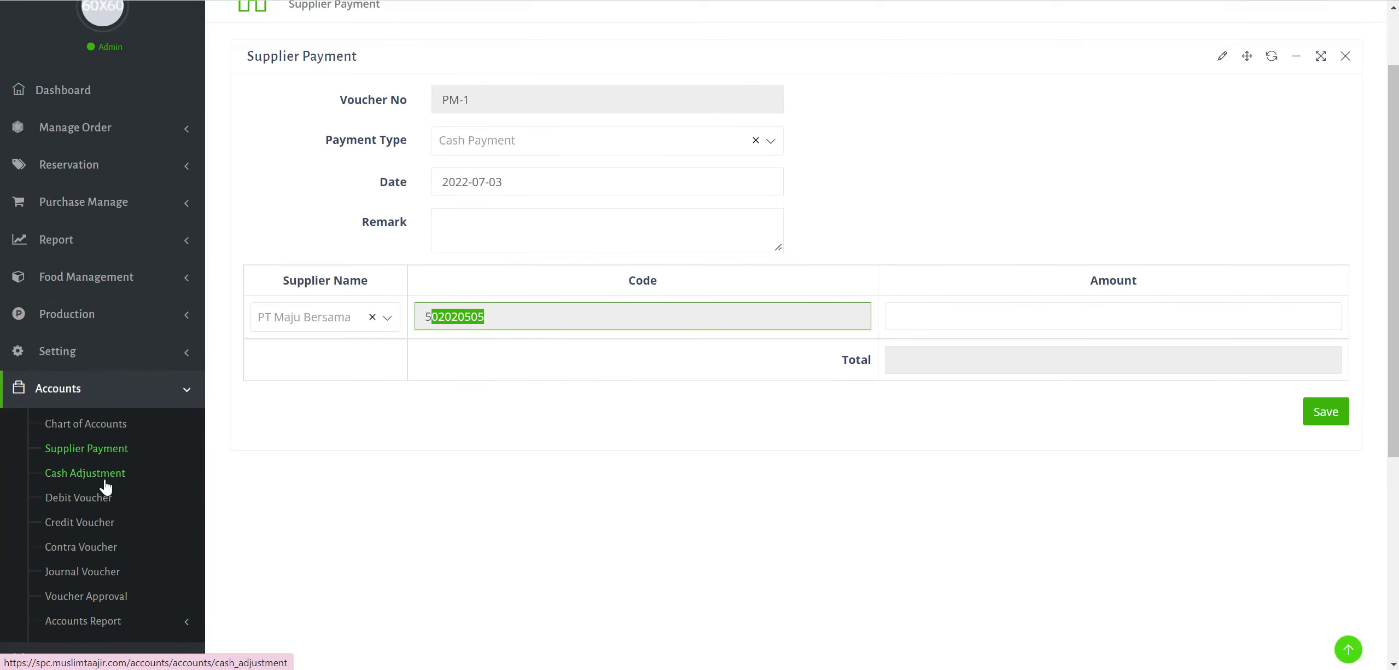
pyautogui.scroll(-3, 105, 484)
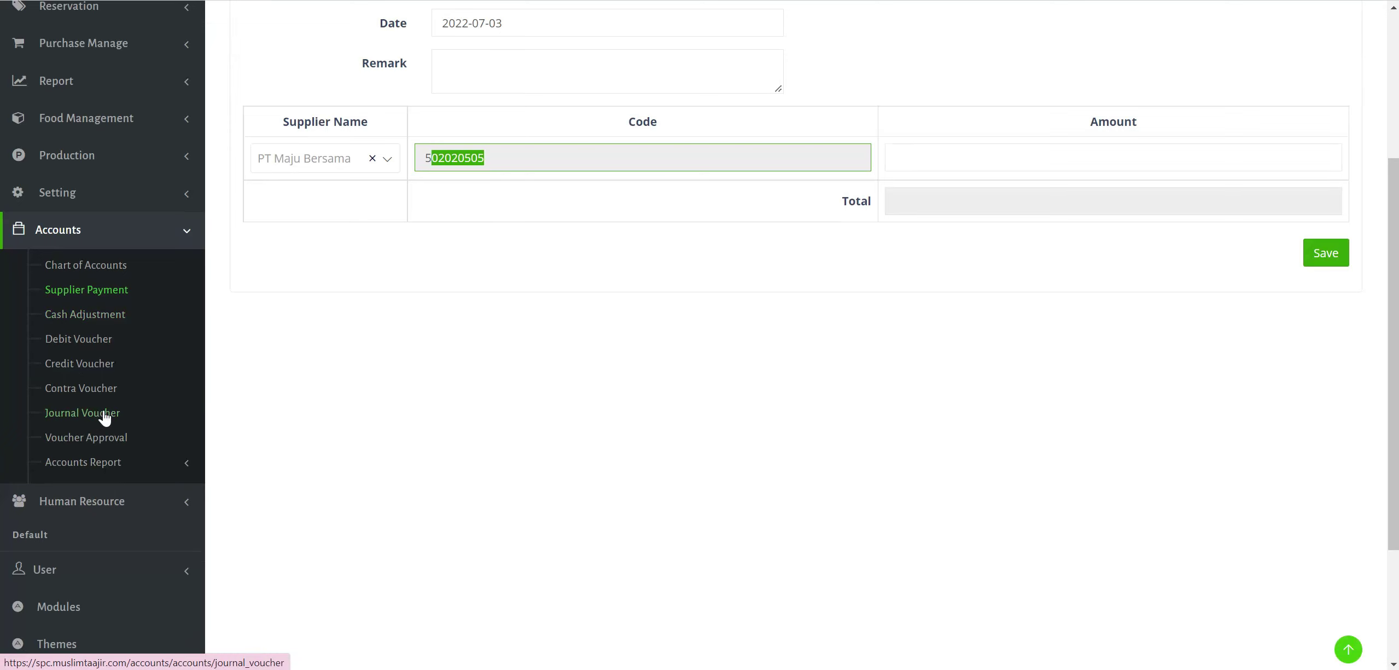
pyautogui.scroll(-2, 141, 459)
pyautogui.click(148, 426)
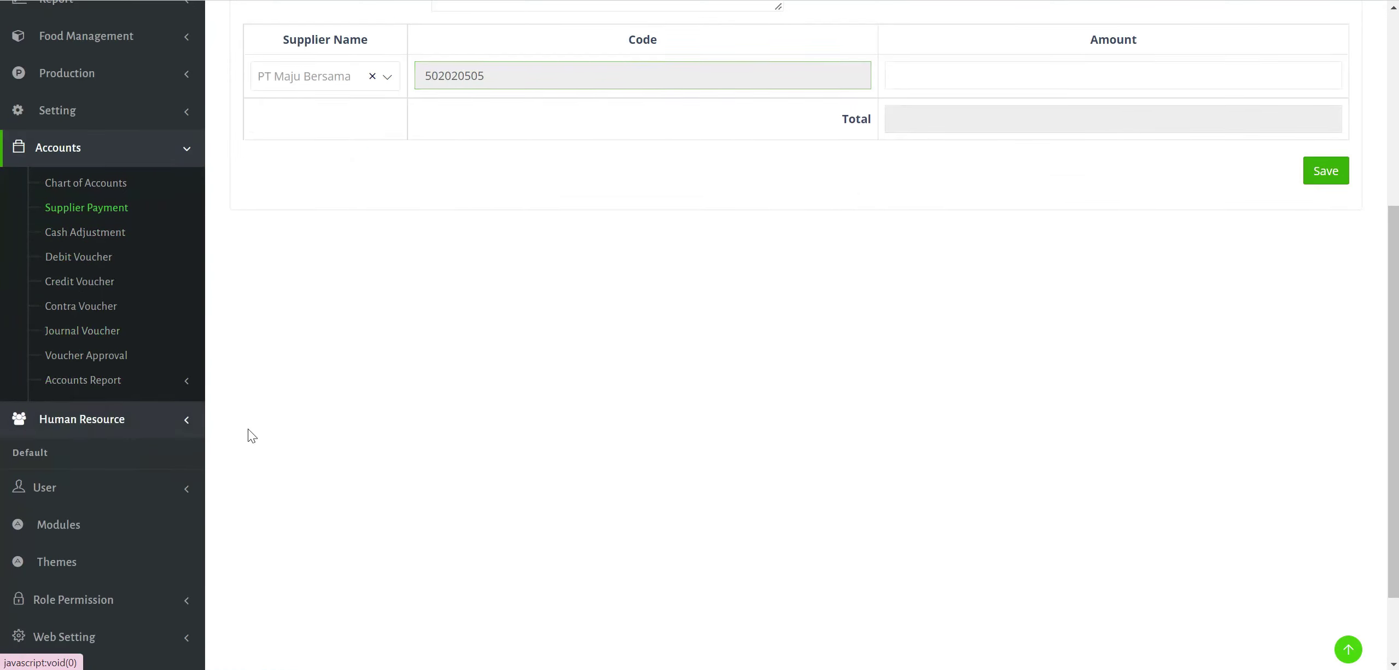
pyautogui.click(87, 224)
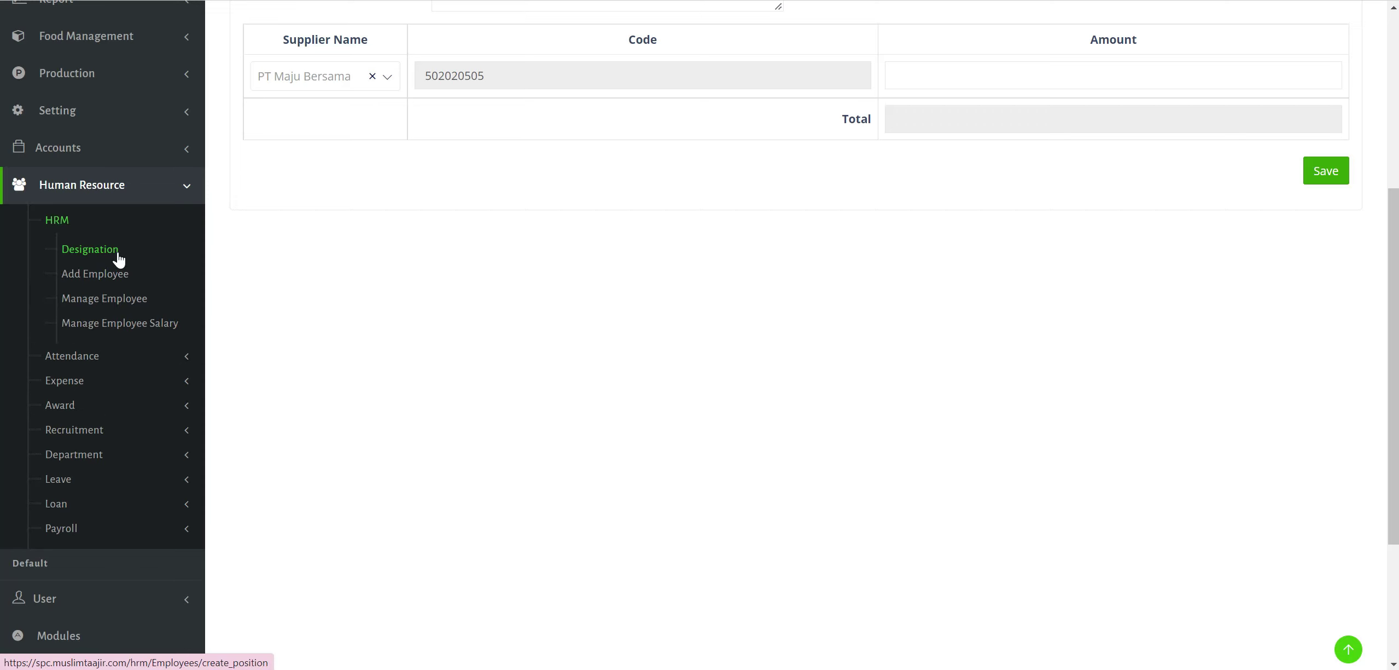
# Open the Designation list of staff positions from the HRM menu.
pyautogui.click(175, 533)
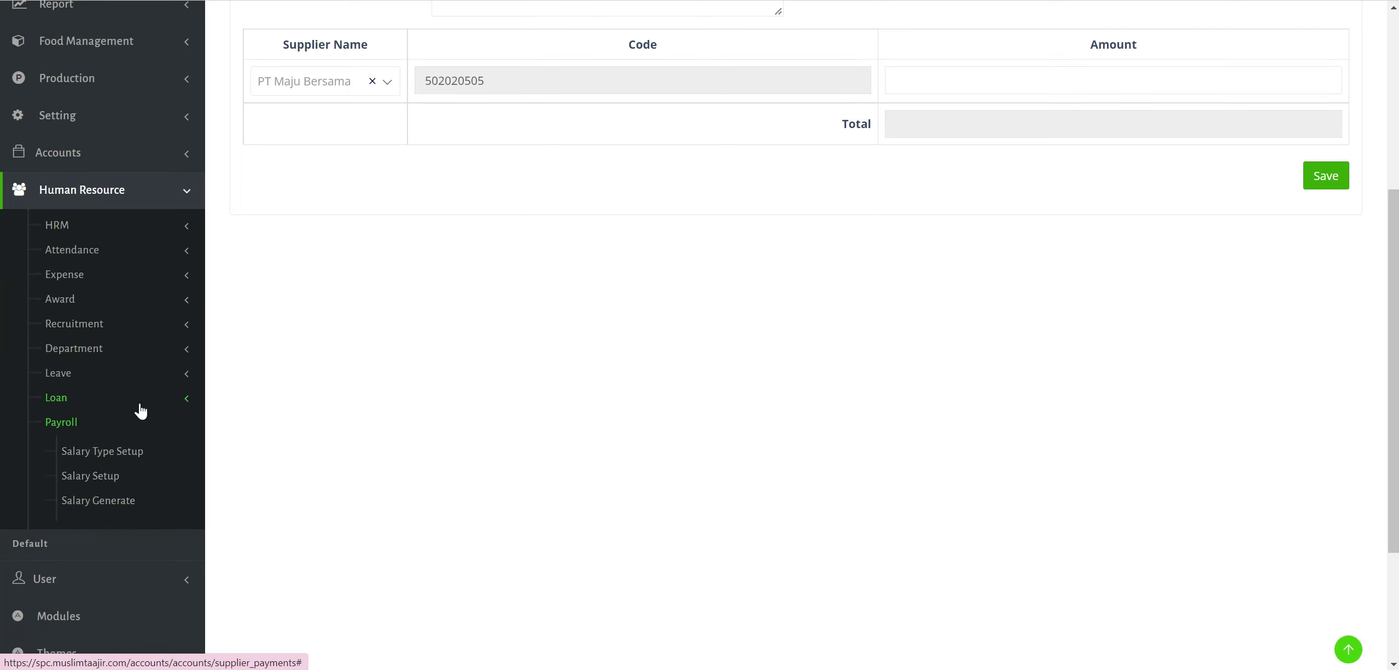
pyautogui.scroll(3, 141, 411)
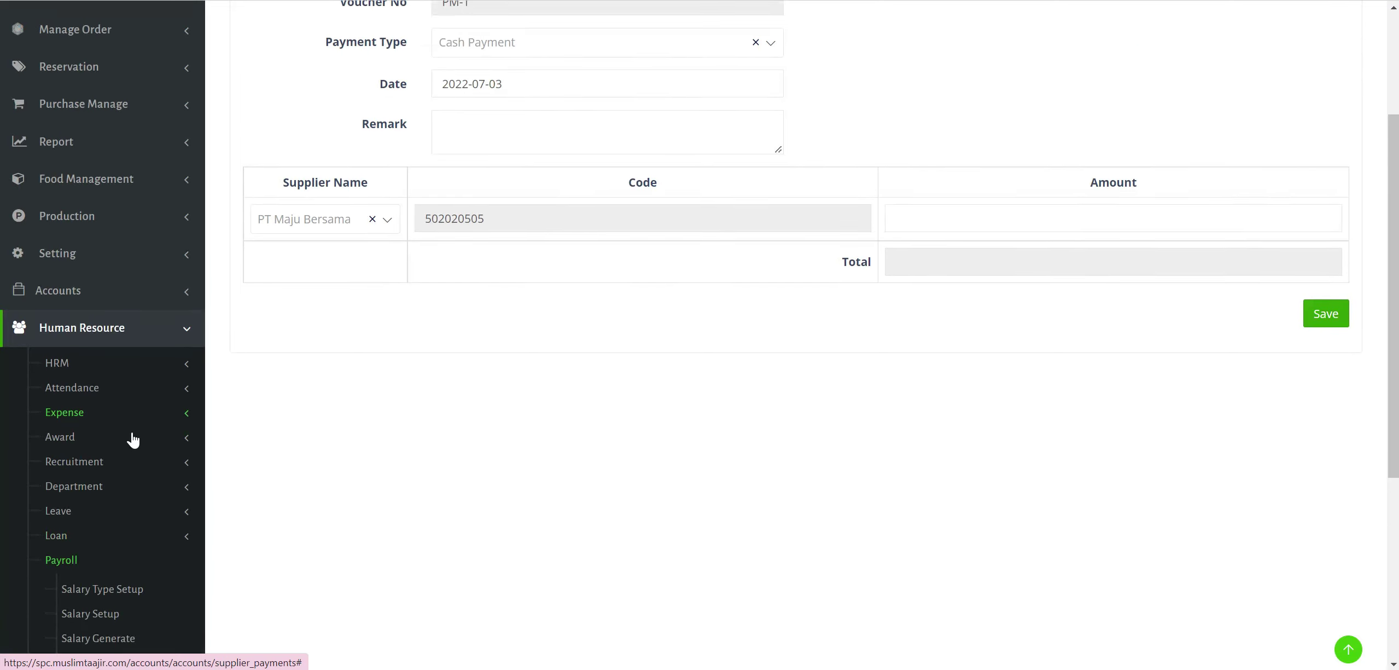
pyautogui.scroll(-1, 133, 439)
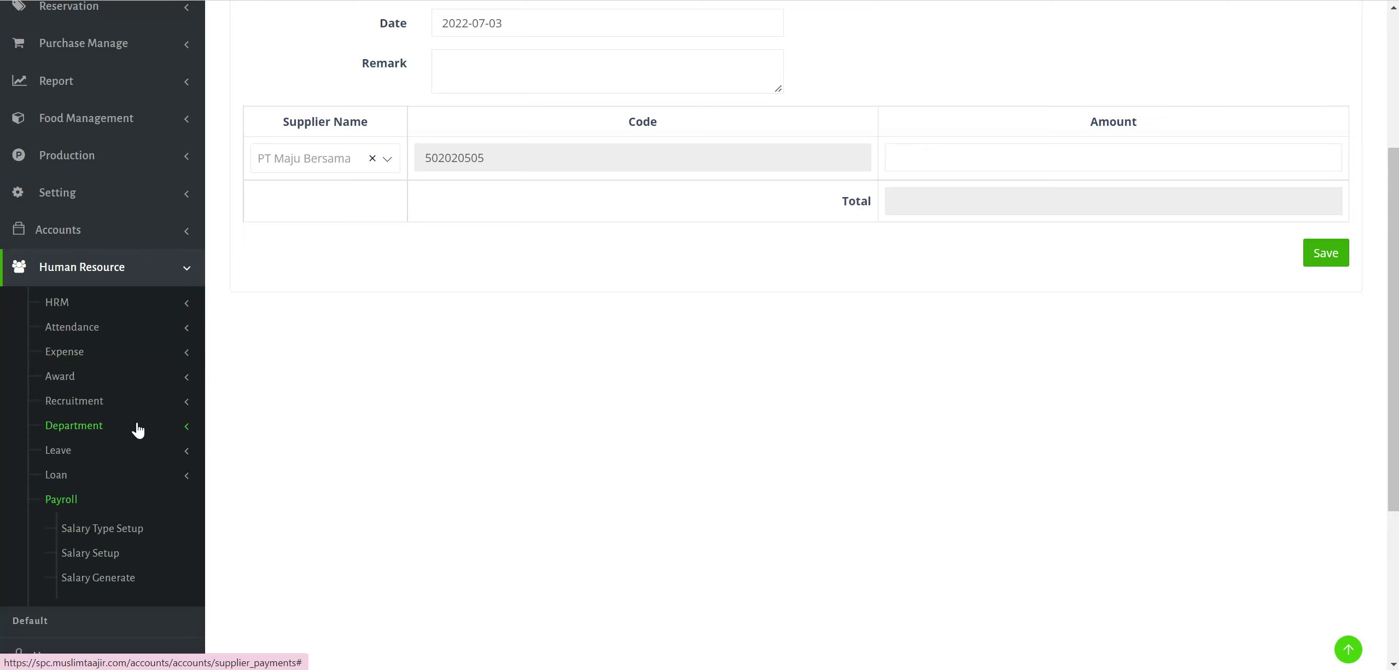
pyautogui.click(171, 305)
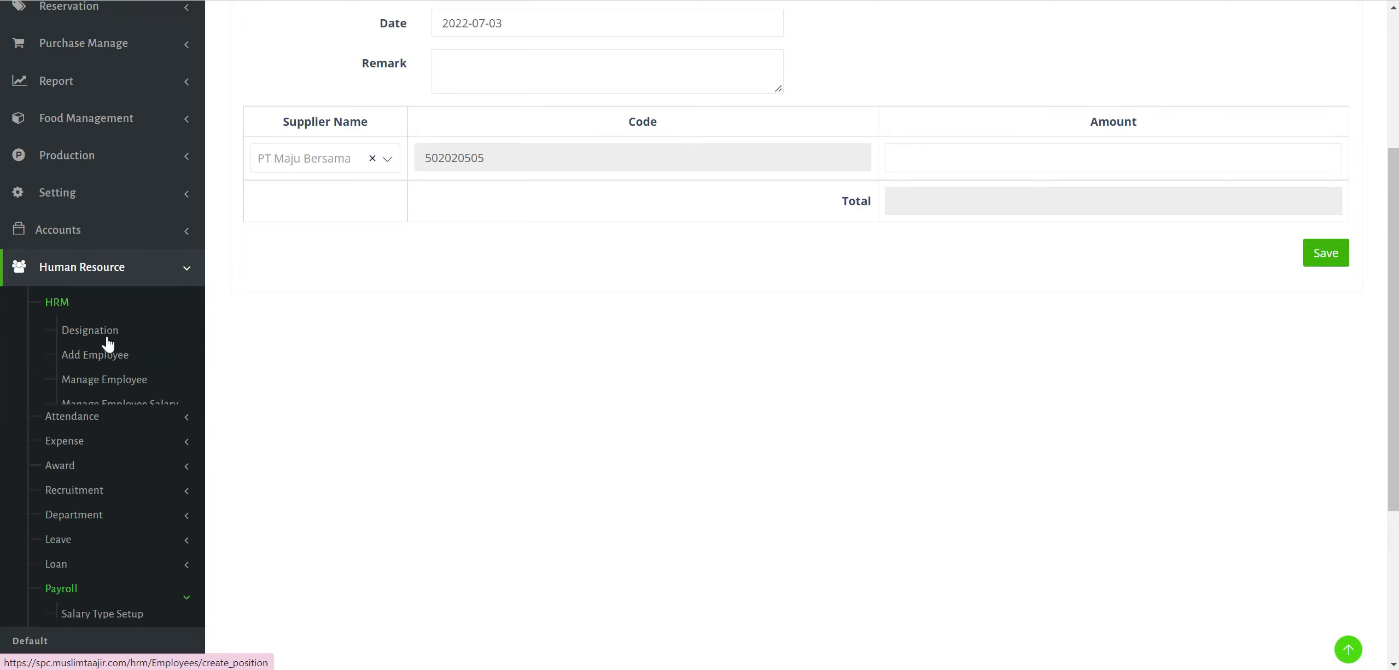
pyautogui.click(105, 337)
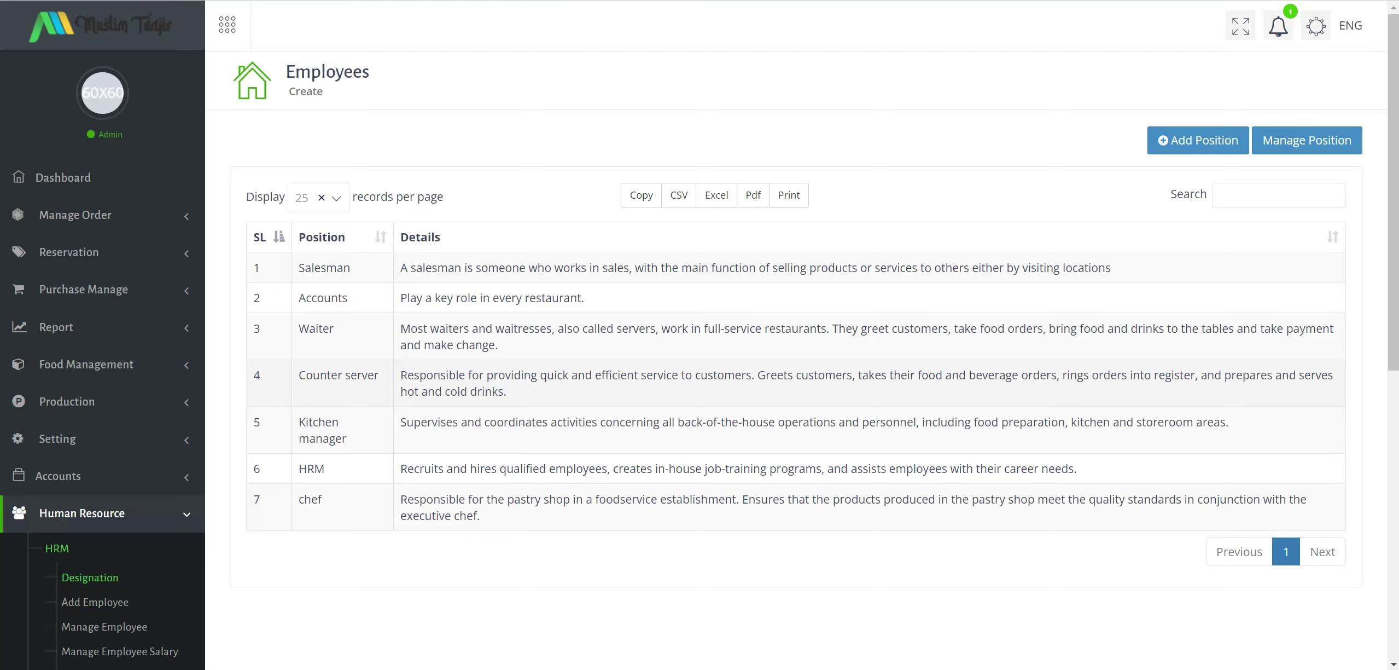
# Highlight the Salesman, Waiter and Kitchen manager positions, then open the seven-position Manage Position list.
pyautogui.moveTo(309, 275); pyautogui.dragTo(329, 271)
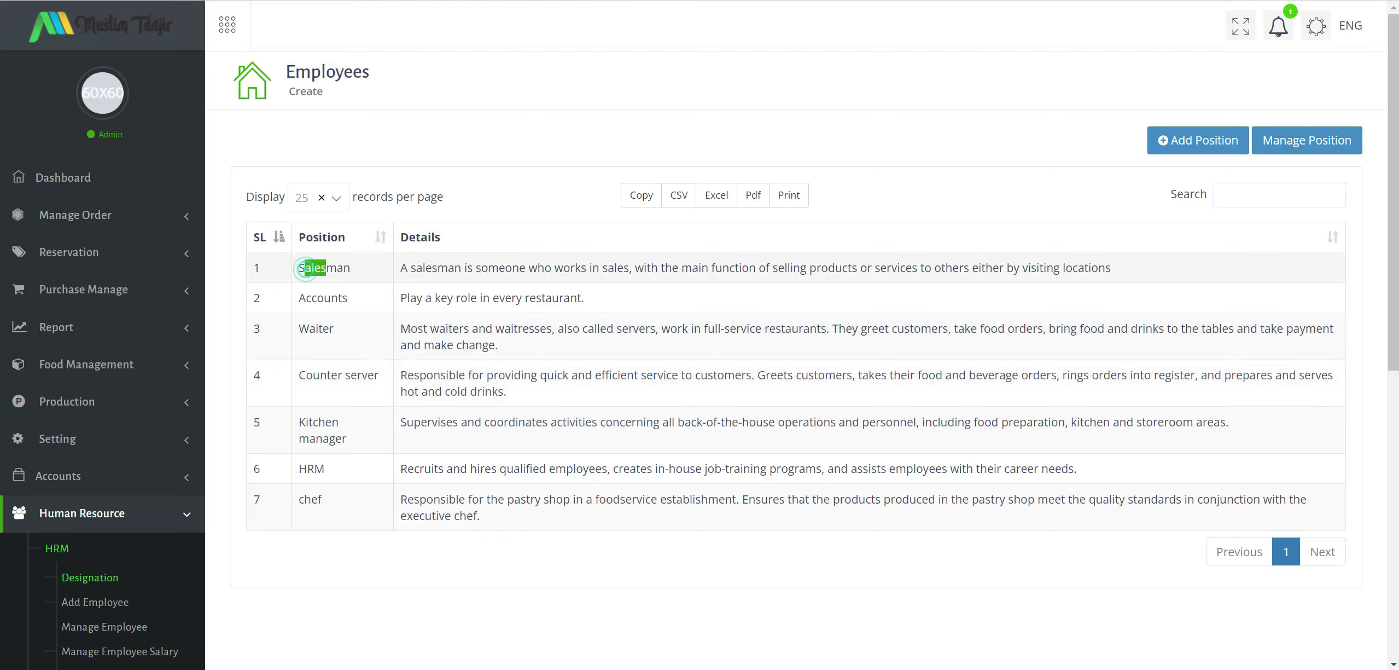
pyautogui.moveTo(310, 328); pyautogui.dragTo(378, 375)
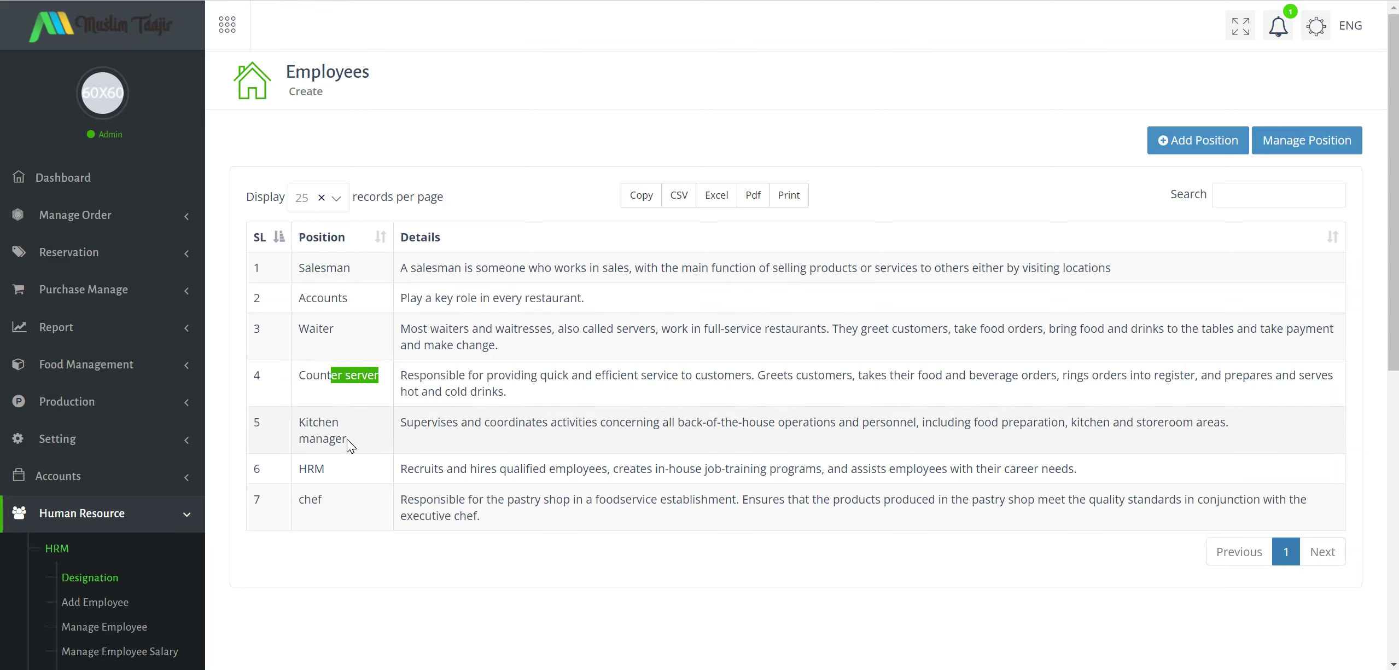
pyautogui.moveTo(348, 439); pyautogui.dragTo(326, 470)
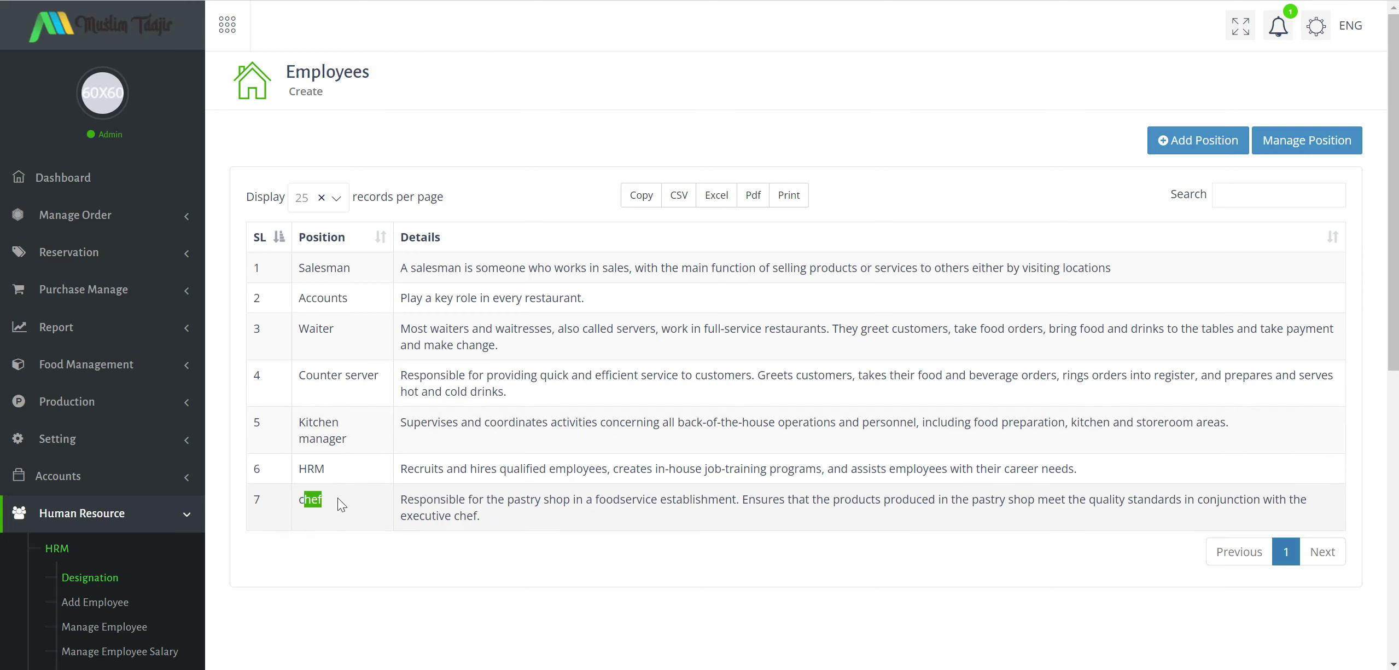
pyautogui.scroll(-3, 375, 488)
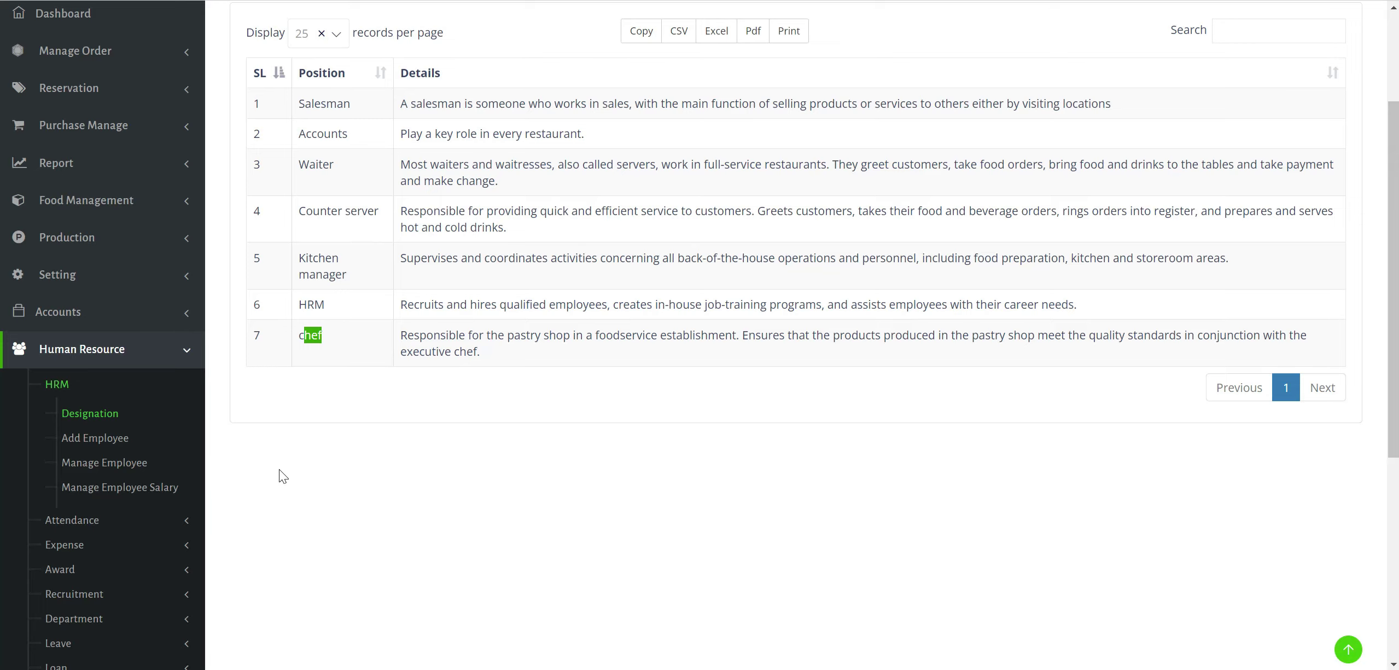
pyautogui.scroll(-3, 280, 476)
pyautogui.scroll(5, 604, 291)
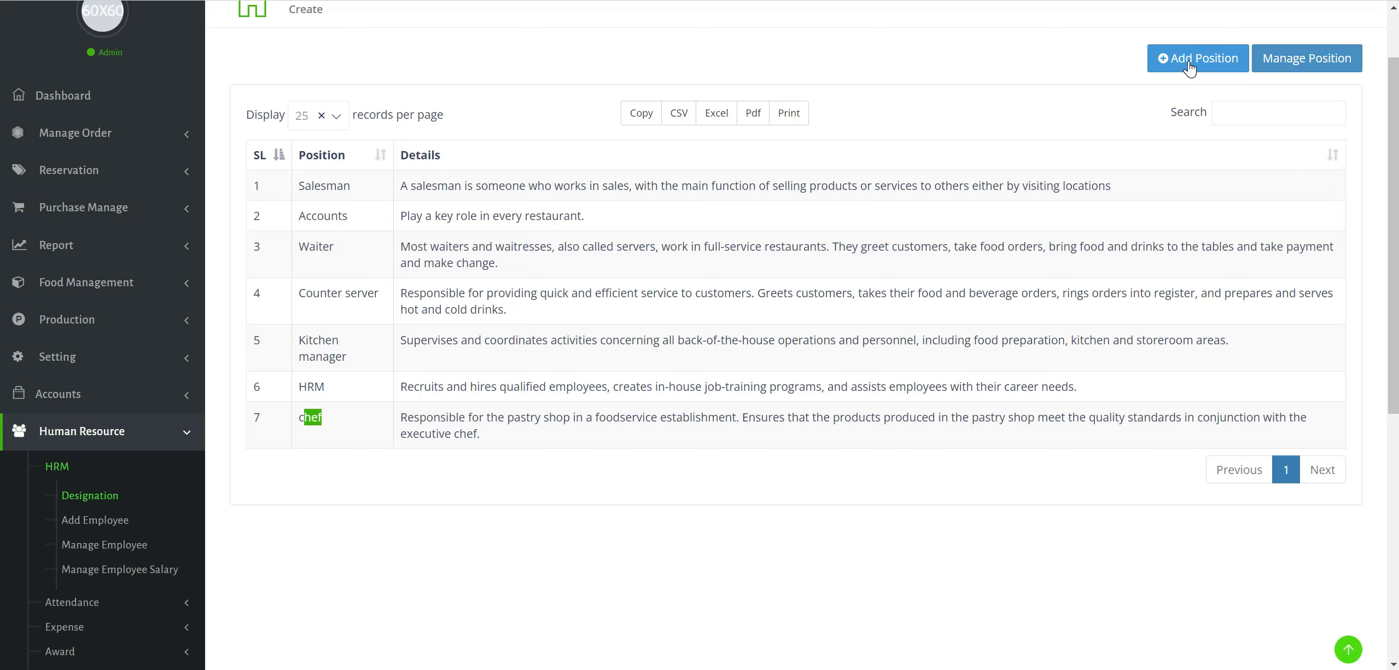
pyautogui.click(1282, 68)
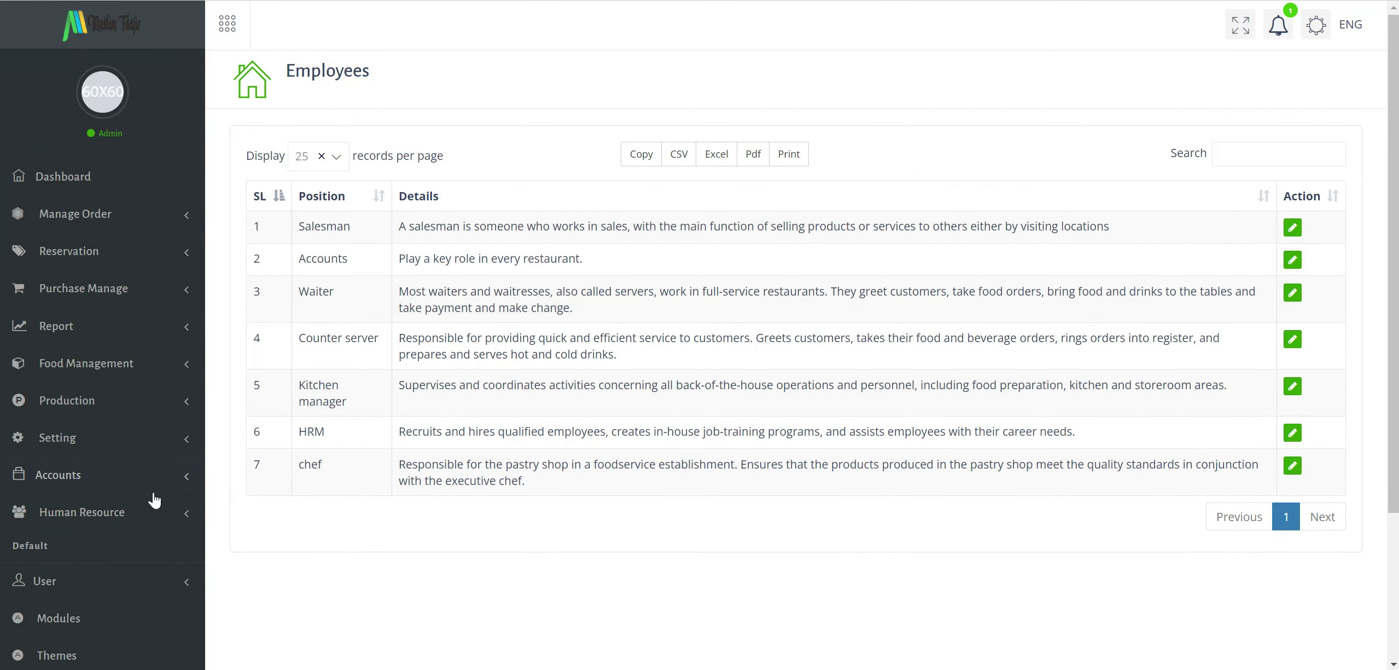
pyautogui.scroll(-3, 150, 438)
# Check in one employee from the Attendance Form, recorded at 12:11:53 am on 2022-07-03.
pyautogui.click(157, 356)
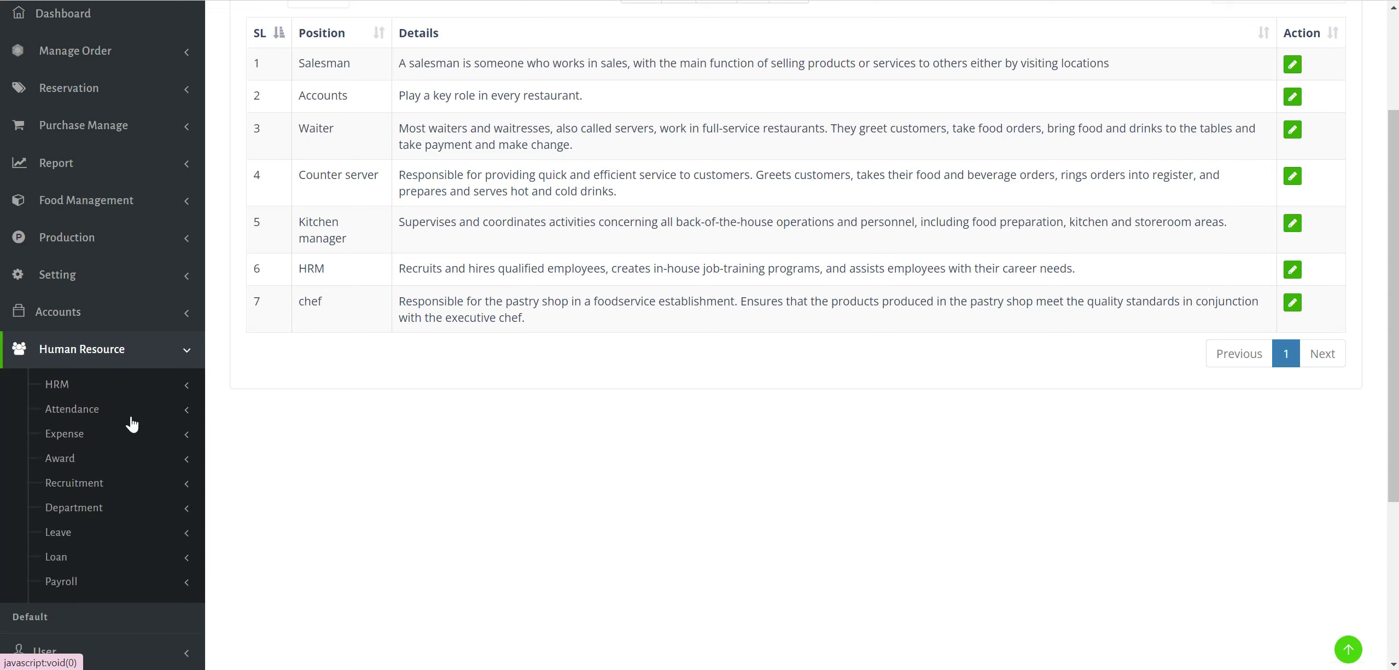
pyautogui.click(93, 411)
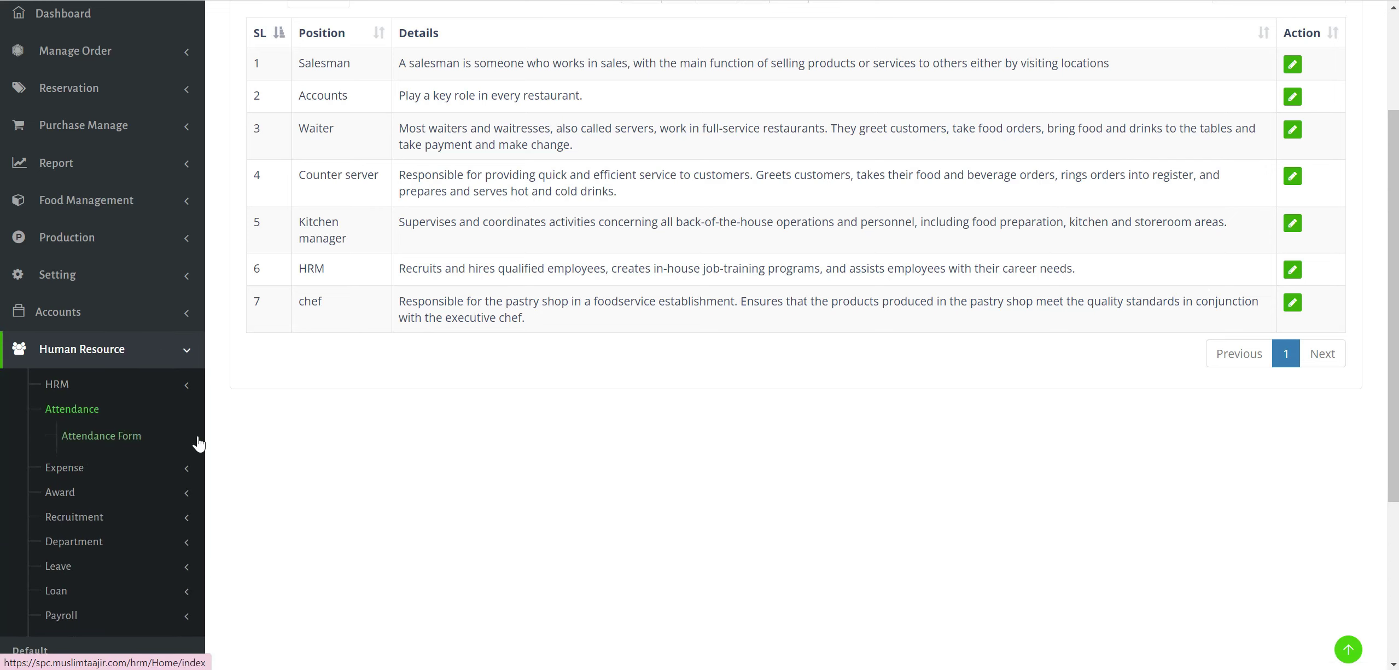
pyautogui.click(129, 439)
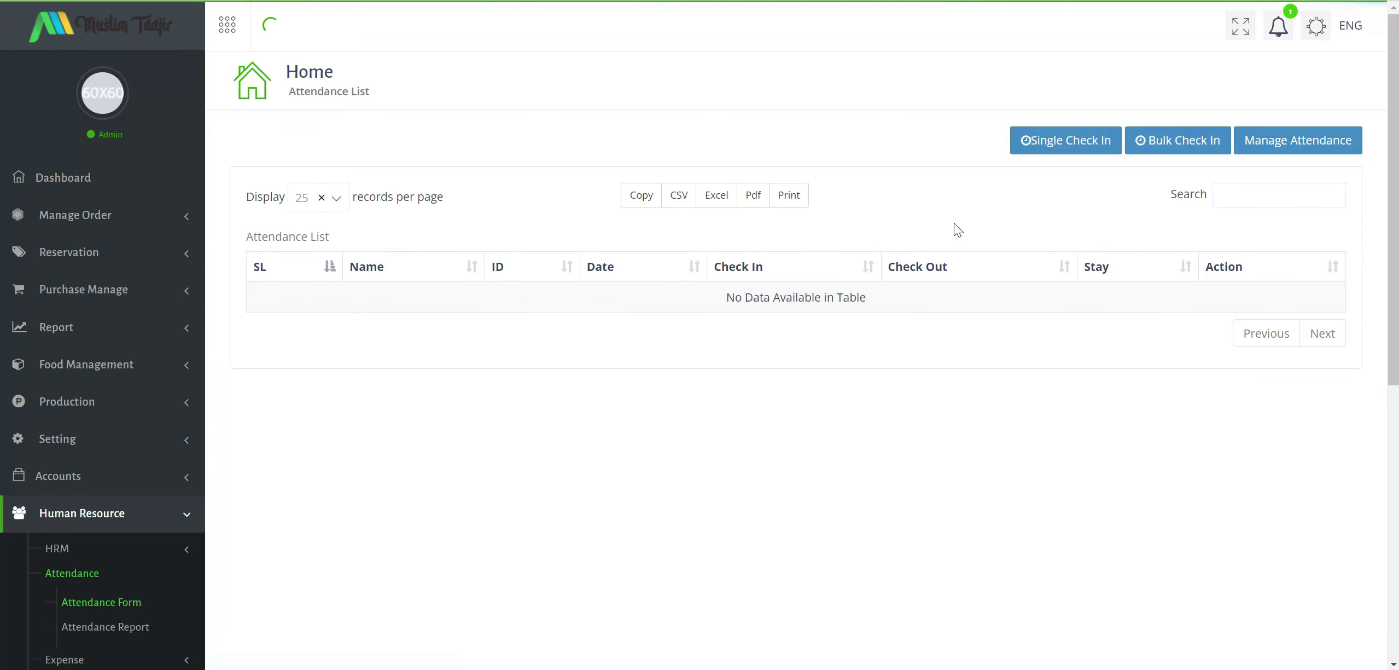
pyautogui.click(1106, 149)
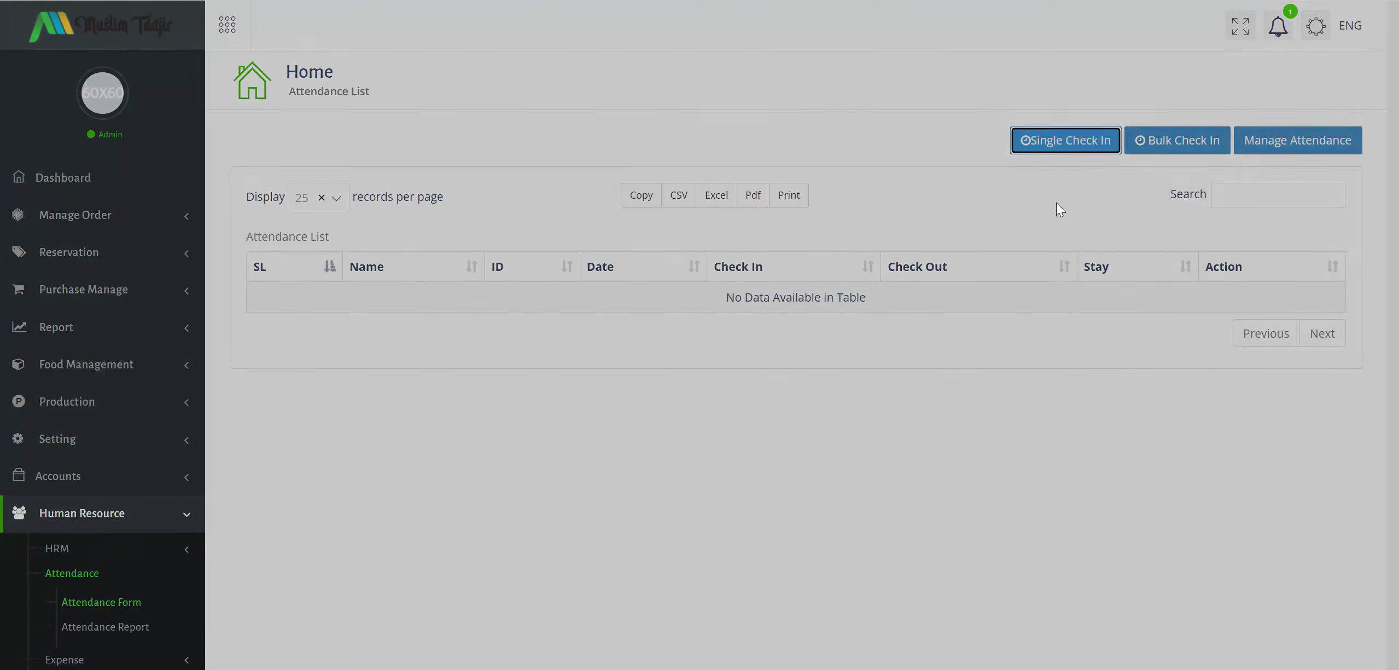
pyautogui.click(745, 153)
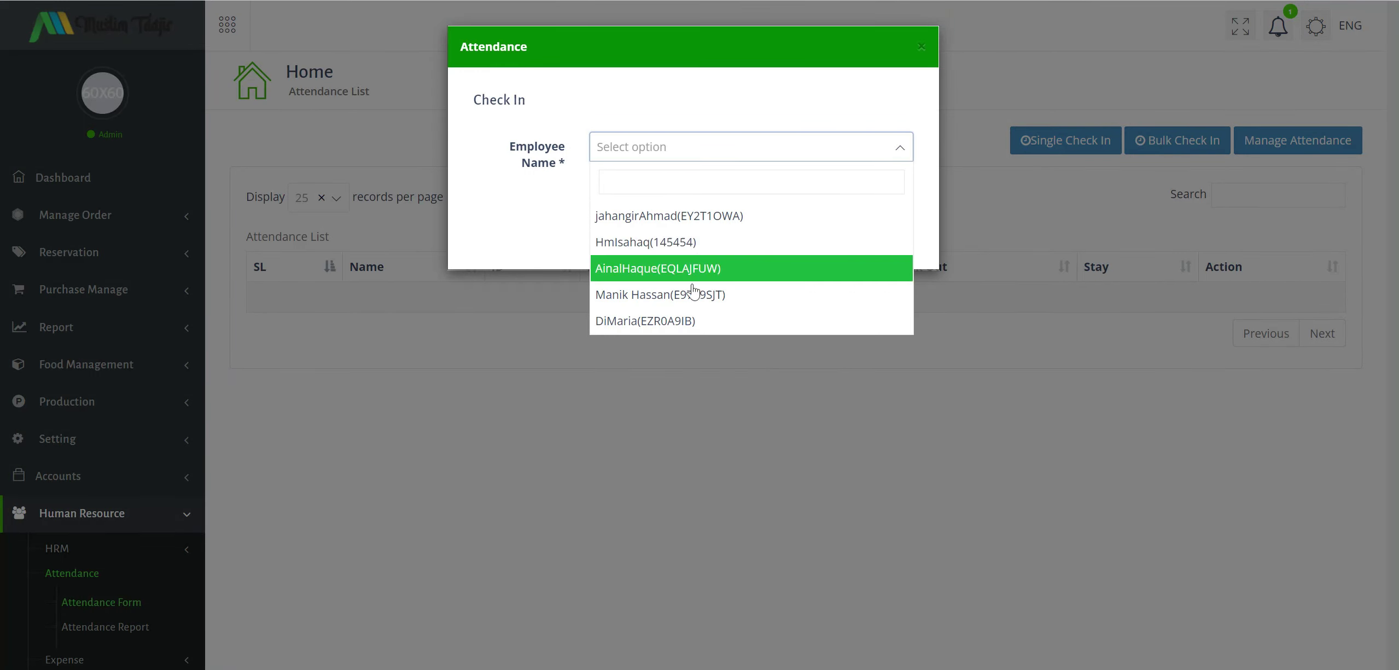
pyautogui.click(768, 268)
pyautogui.click(748, 200)
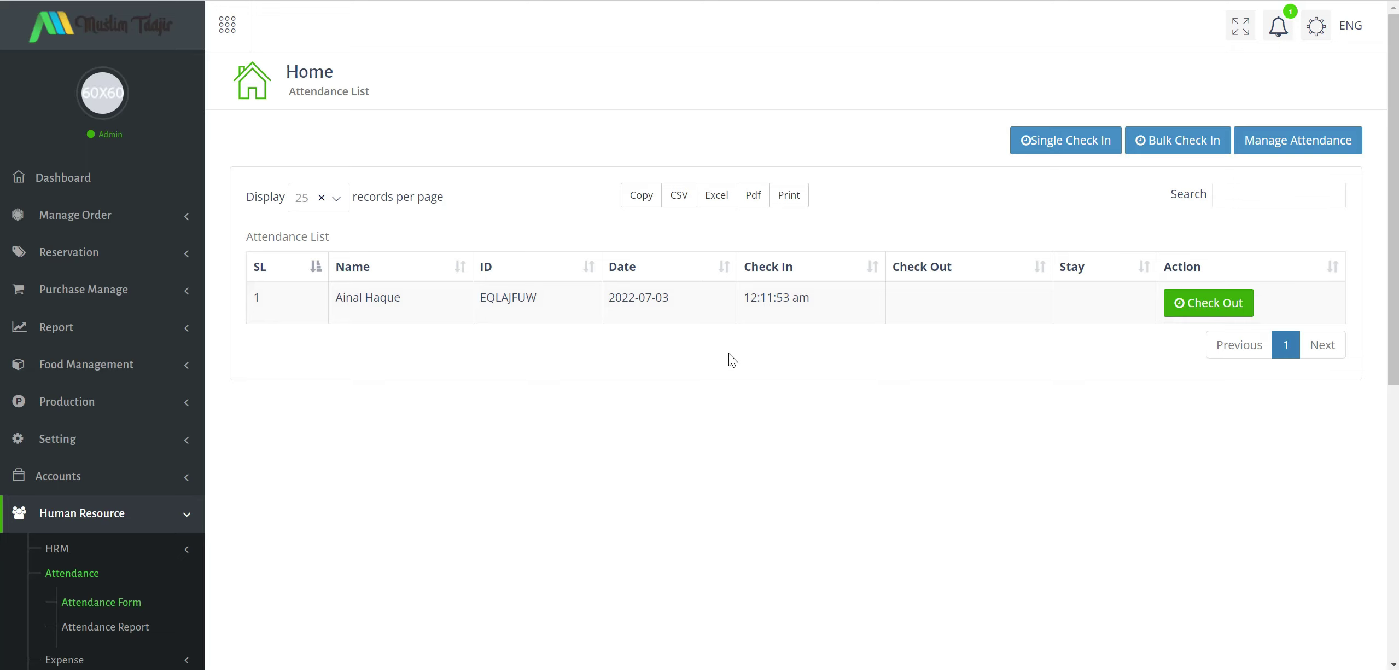
# Expand the Expense, Payroll, Attendance and Award menus and open New Award, whose list is empty.
pyautogui.scroll(-3, 729, 354)
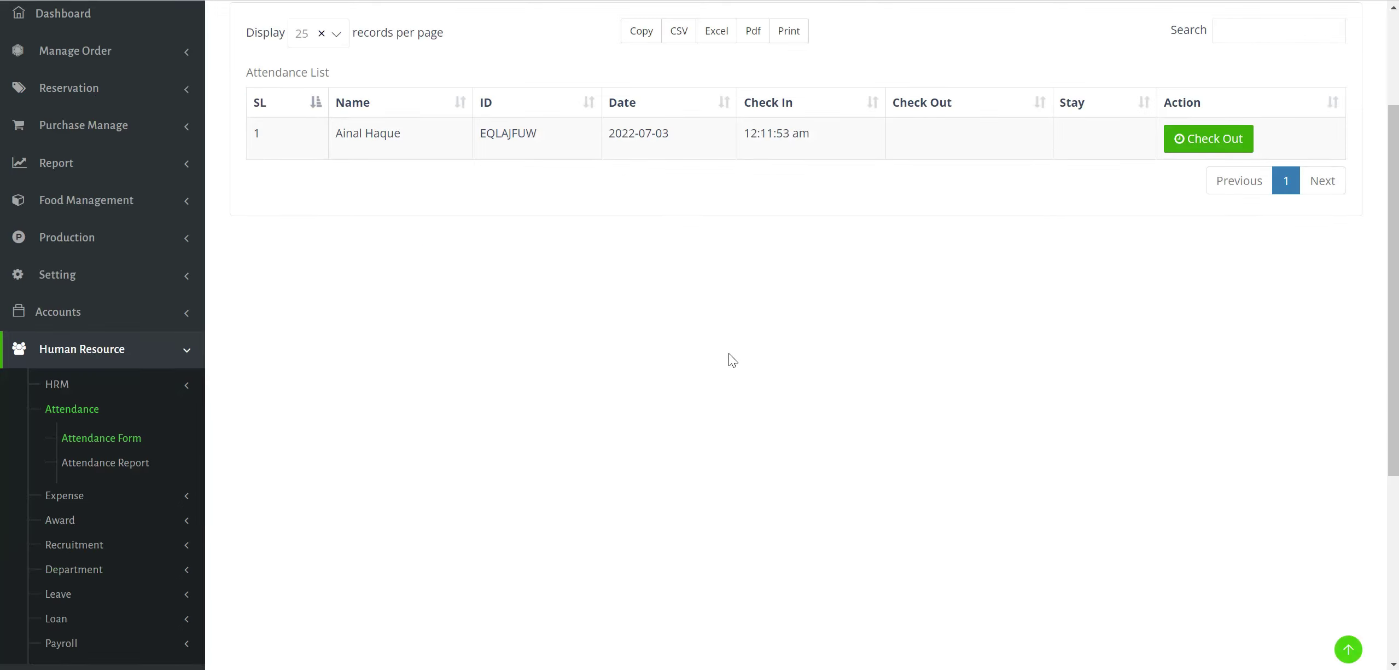
pyautogui.scroll(-2, 377, 428)
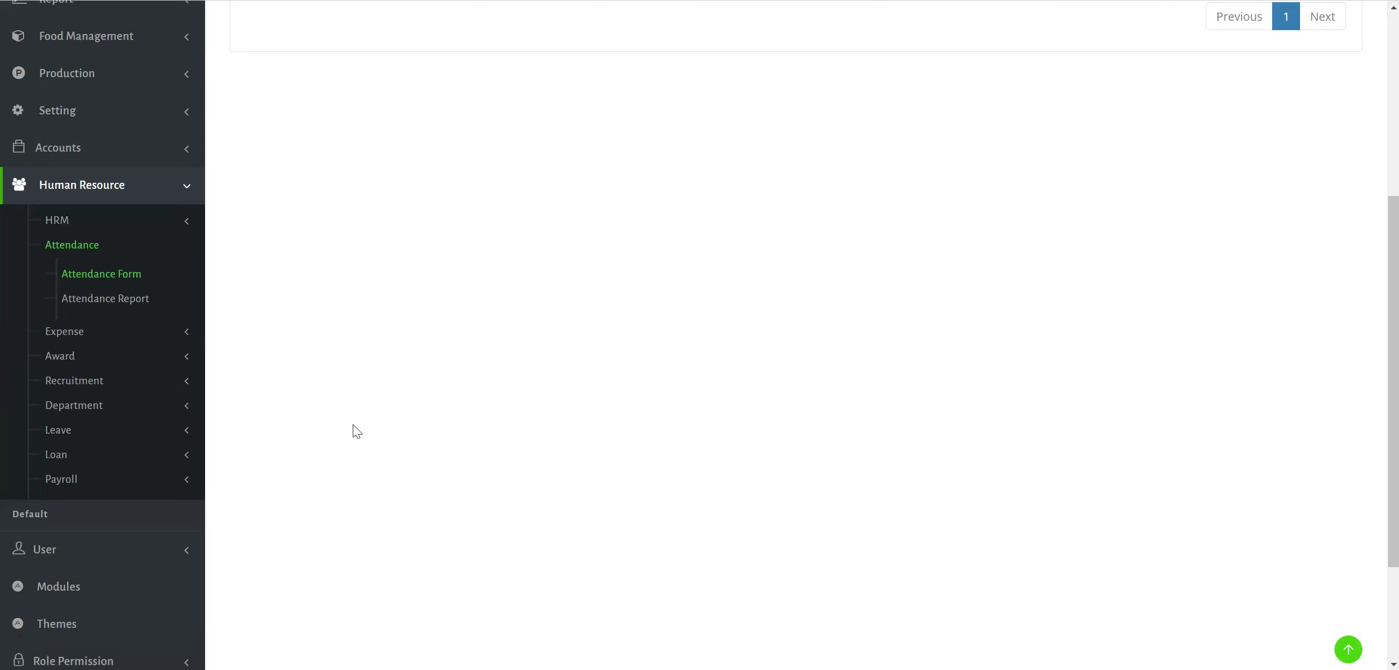
pyautogui.click(162, 332)
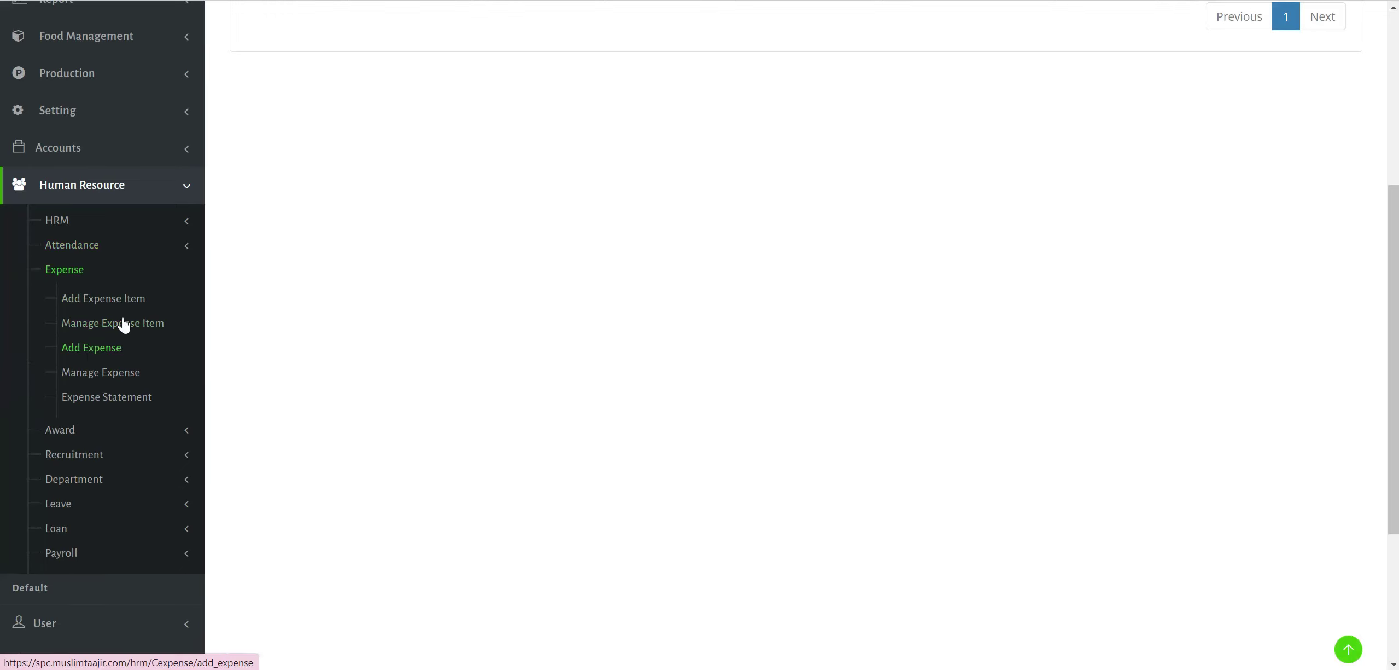
pyautogui.click(172, 552)
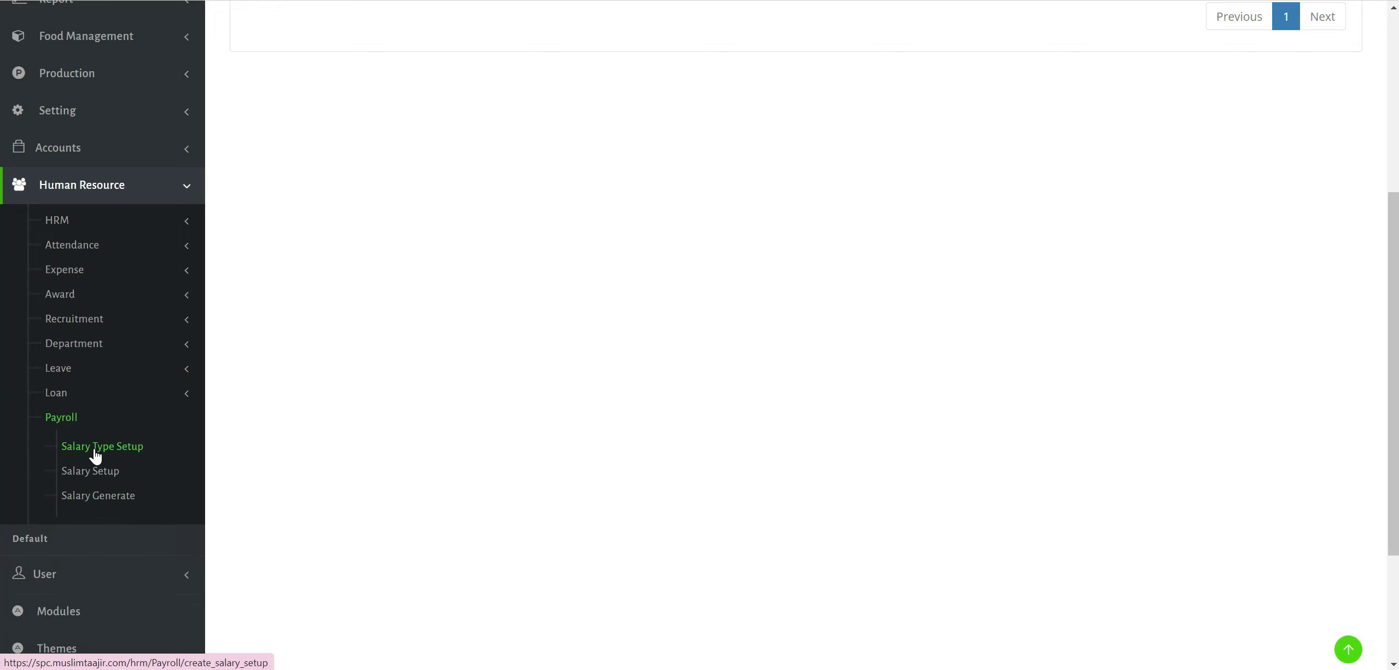
pyautogui.scroll(1, 112, 475)
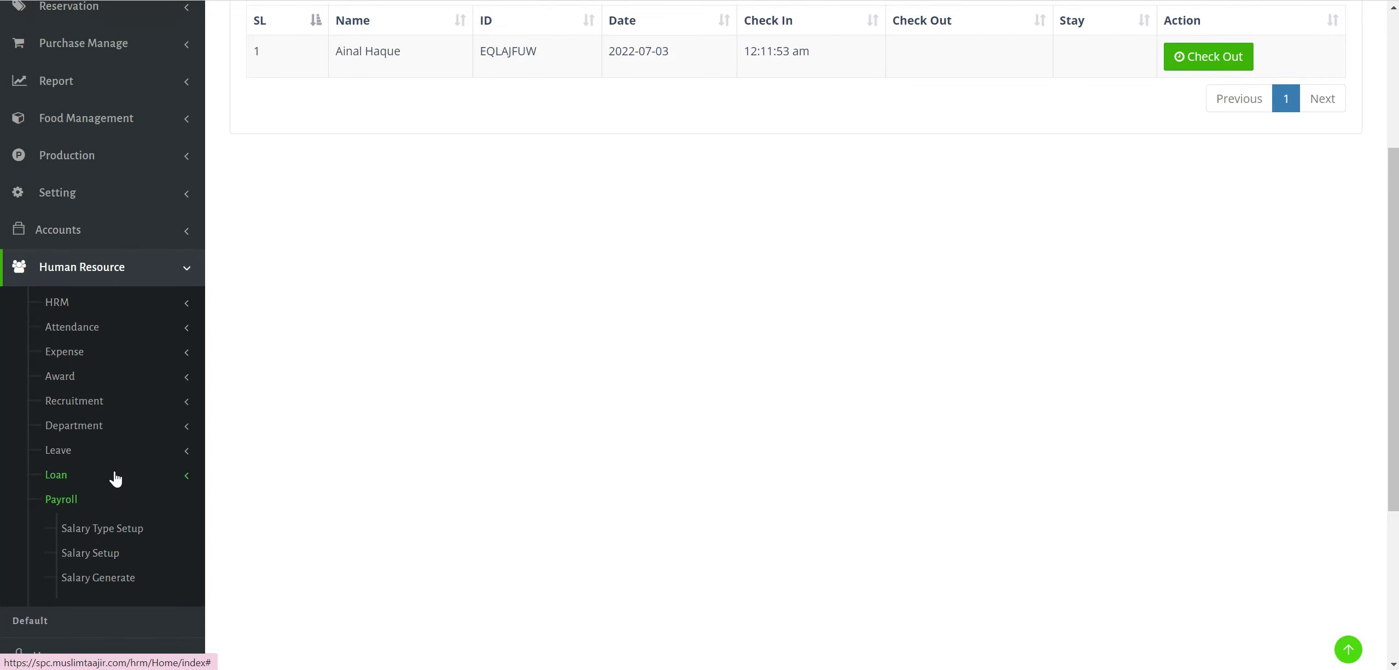
pyautogui.click(189, 328)
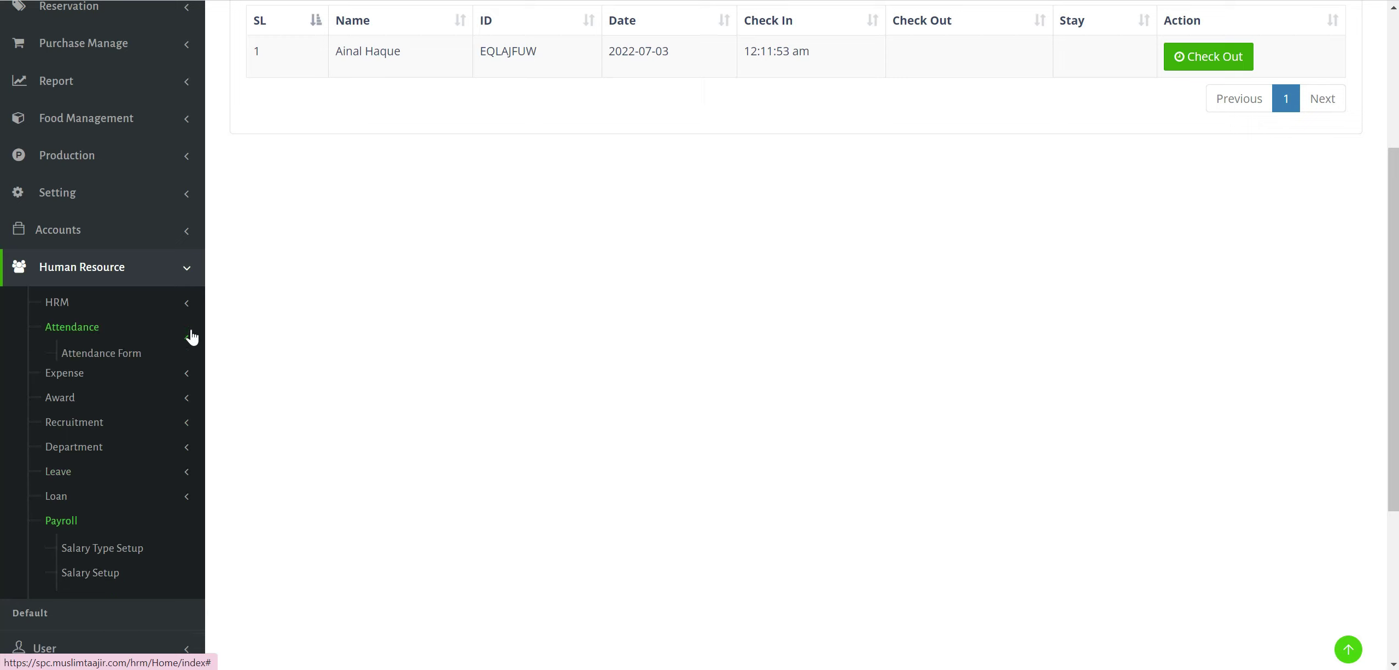
pyautogui.click(153, 444)
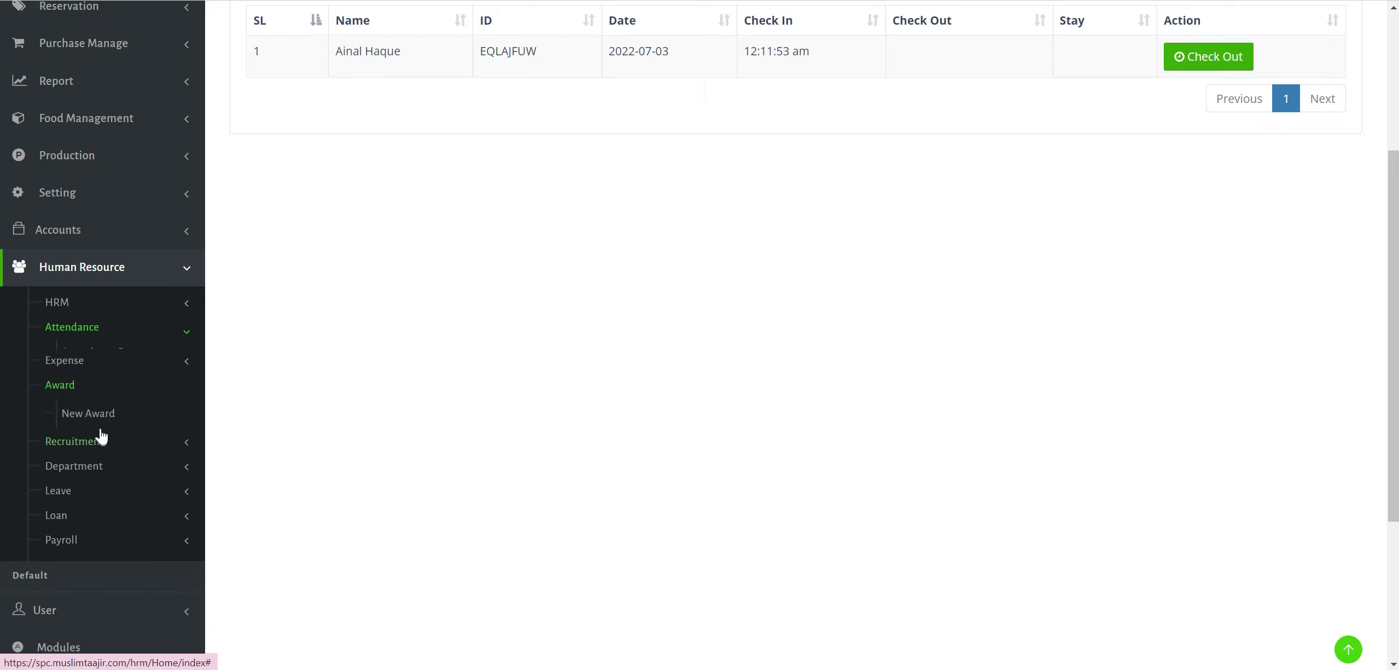
pyautogui.click(101, 408)
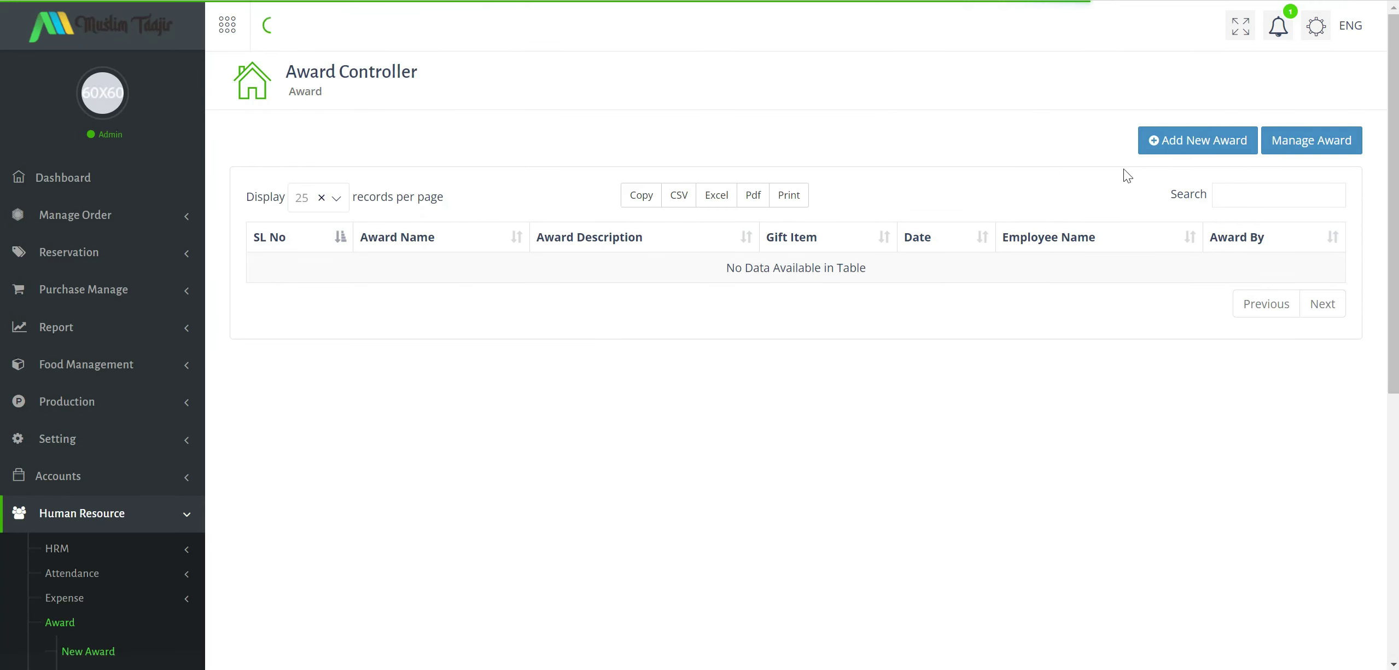
pyautogui.click(1201, 147)
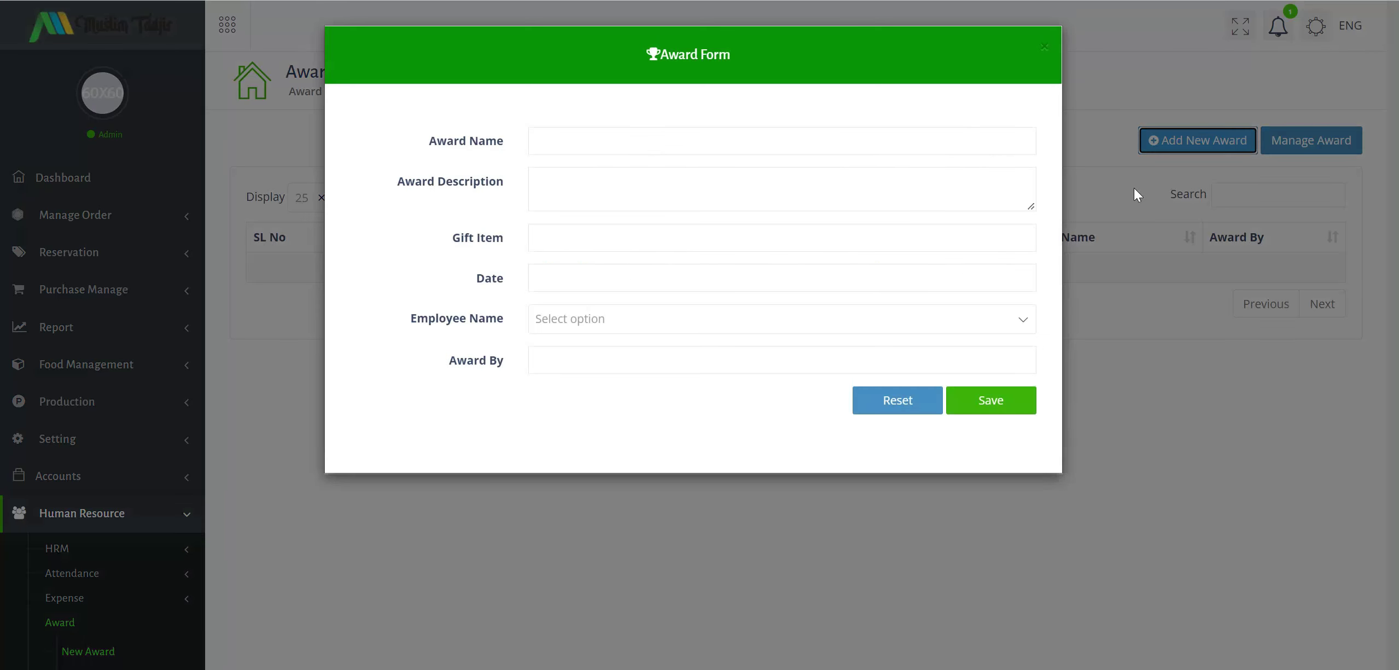
pyautogui.click(811, 328)
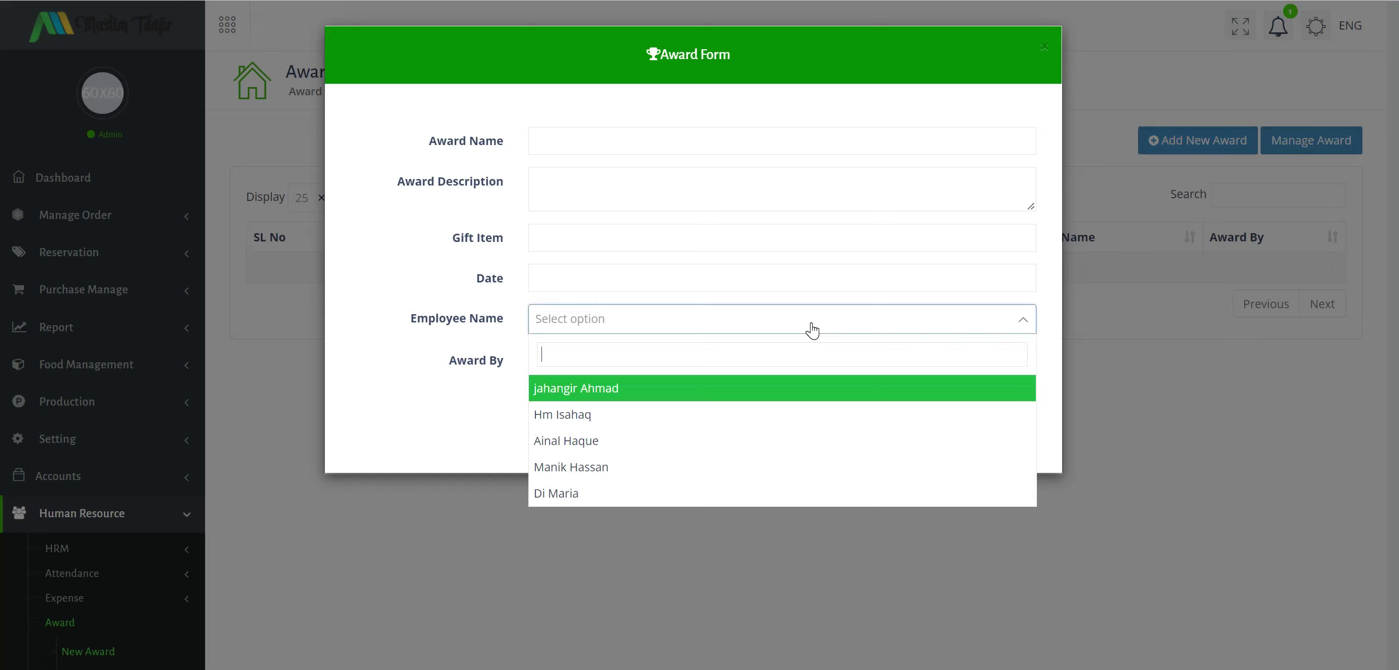
pyautogui.click(644, 440)
pyautogui.click(647, 366)
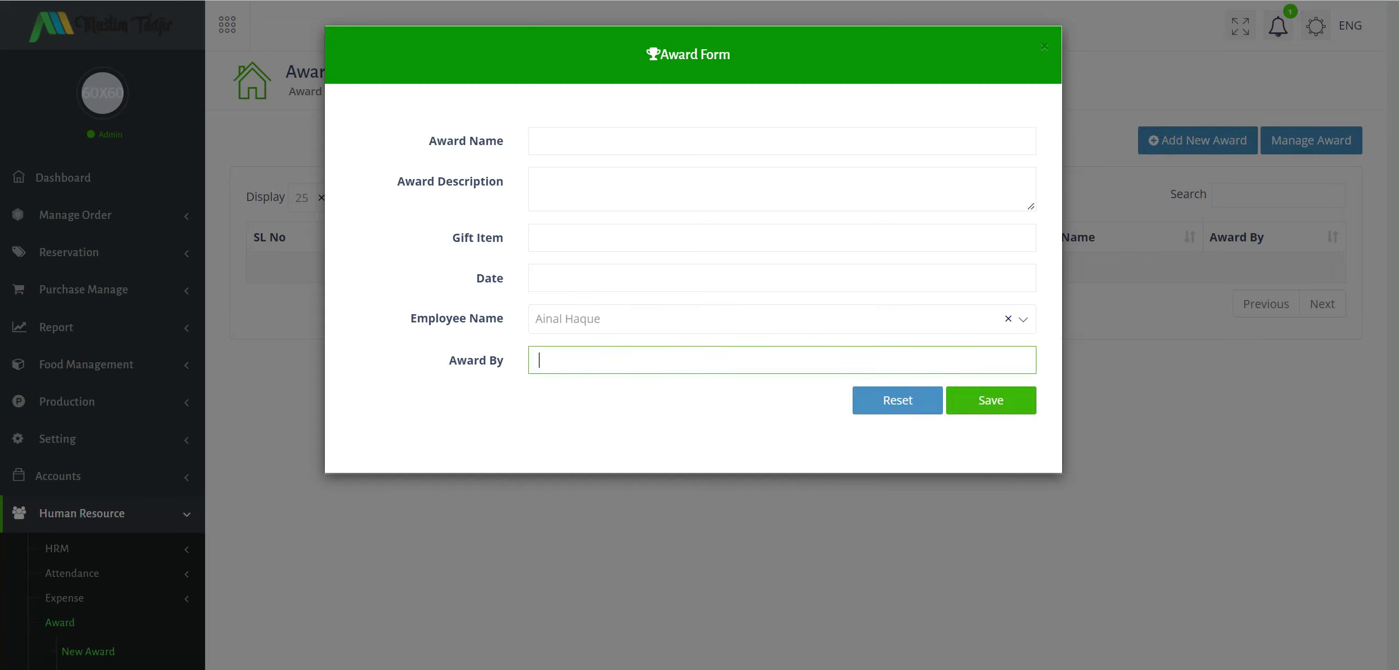
pyautogui.write('Penjualan Terbanyak')
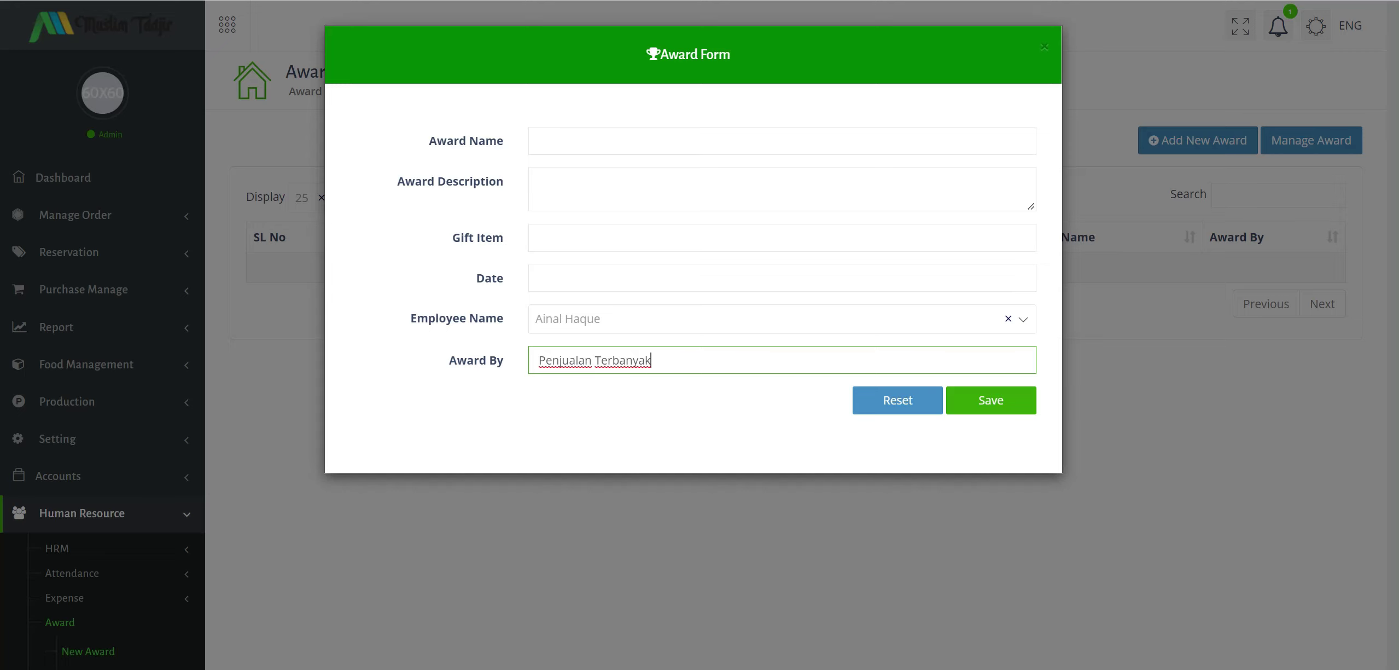
pyautogui.click(1047, 50)
# Look through the Add New Candidate form, then open Manage Candidate listing the single candidate.
pyautogui.scroll(-5, 254, 409)
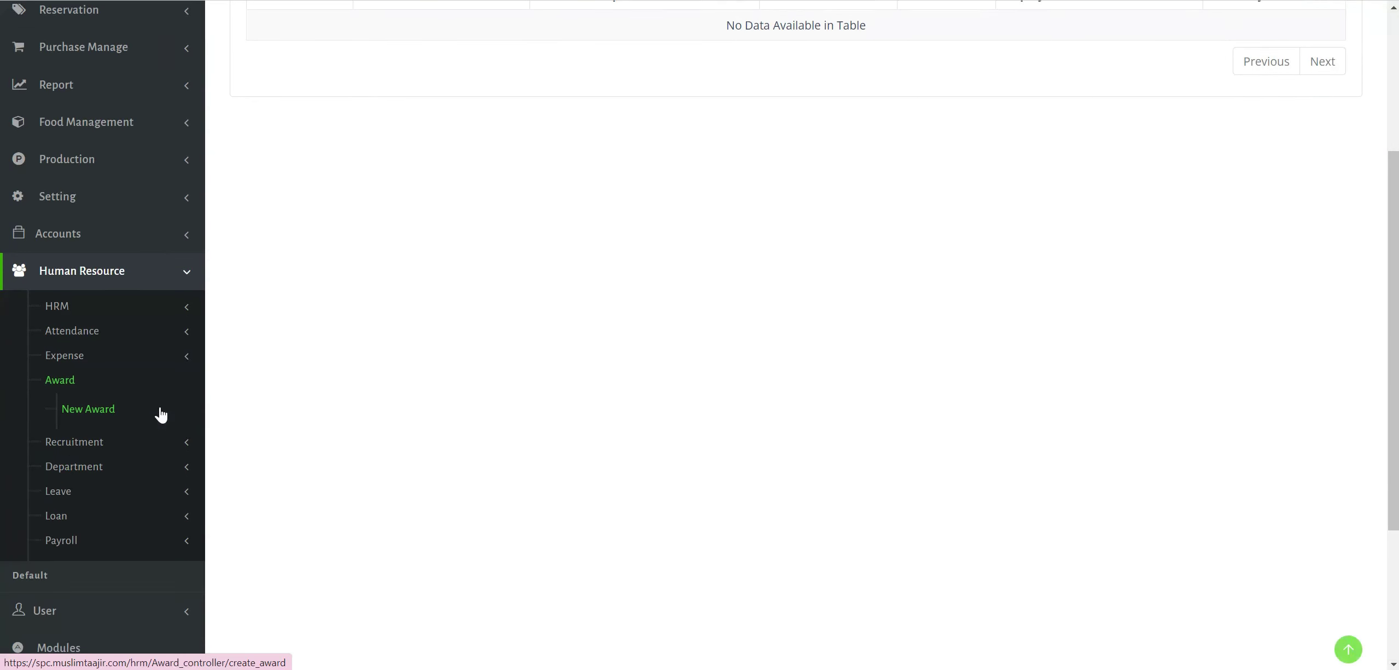
pyautogui.click(102, 440)
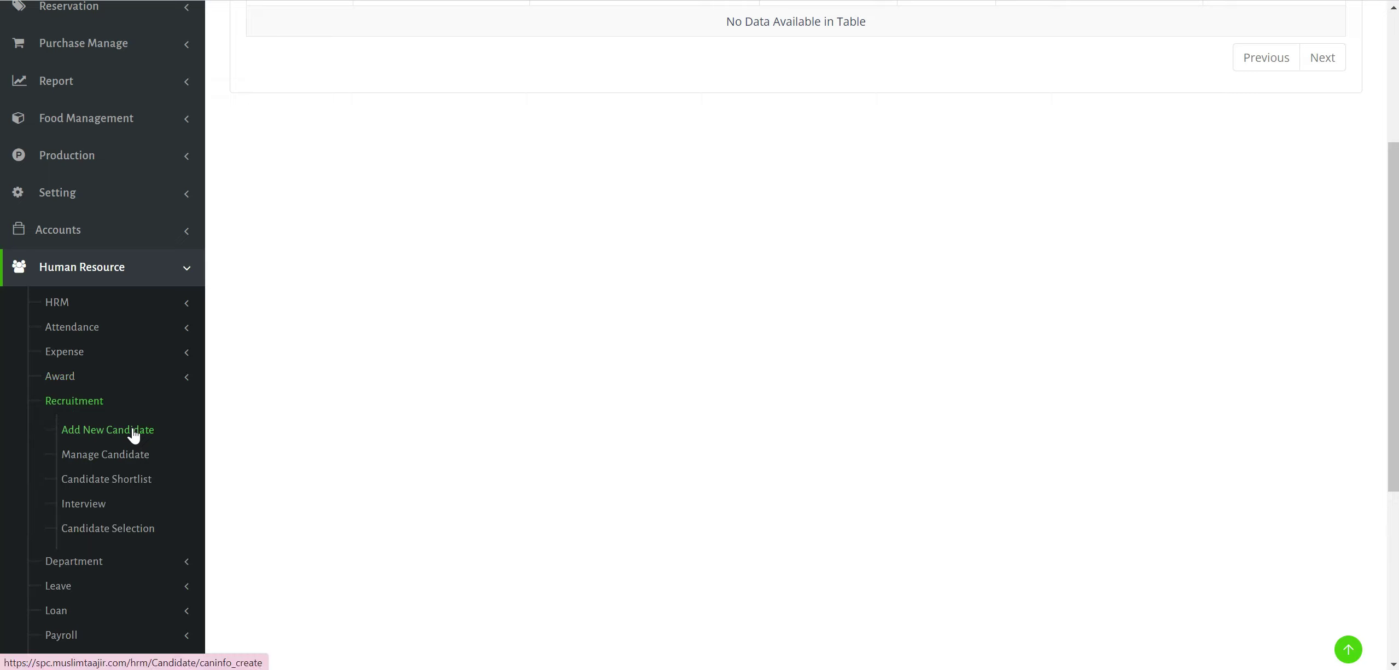
pyautogui.click(112, 431)
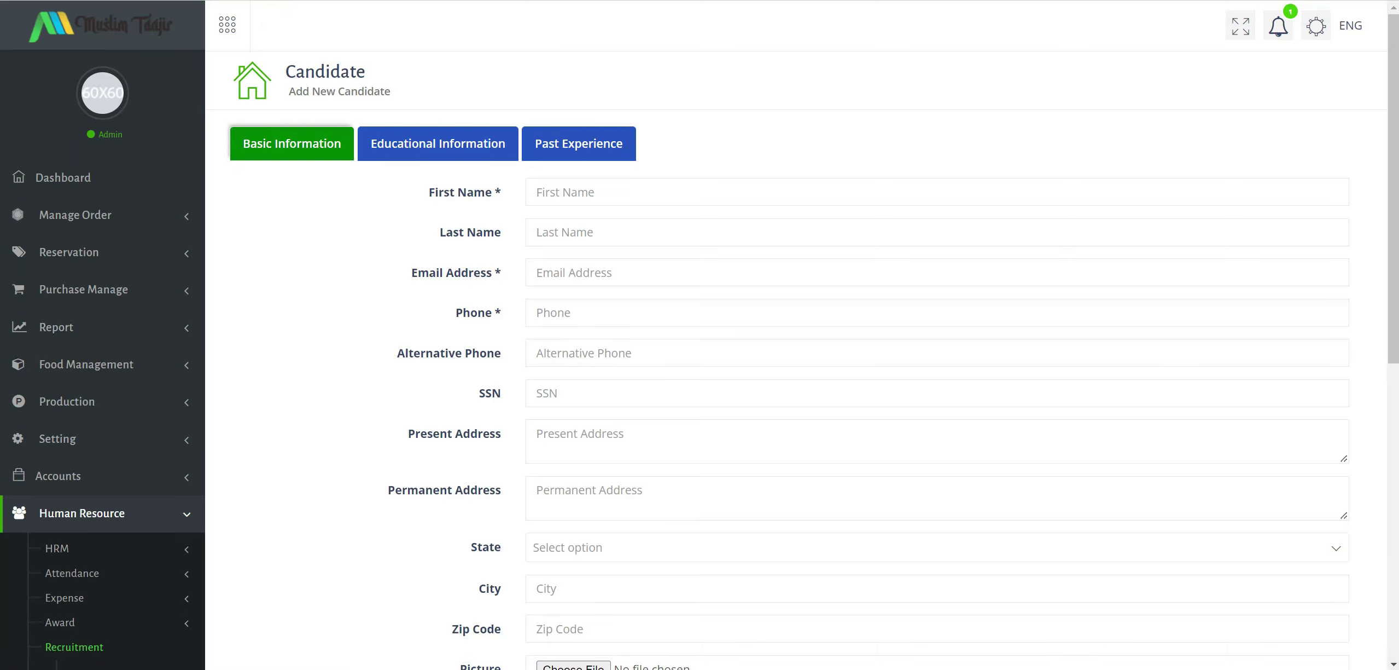
pyautogui.scroll(-3, 718, 219)
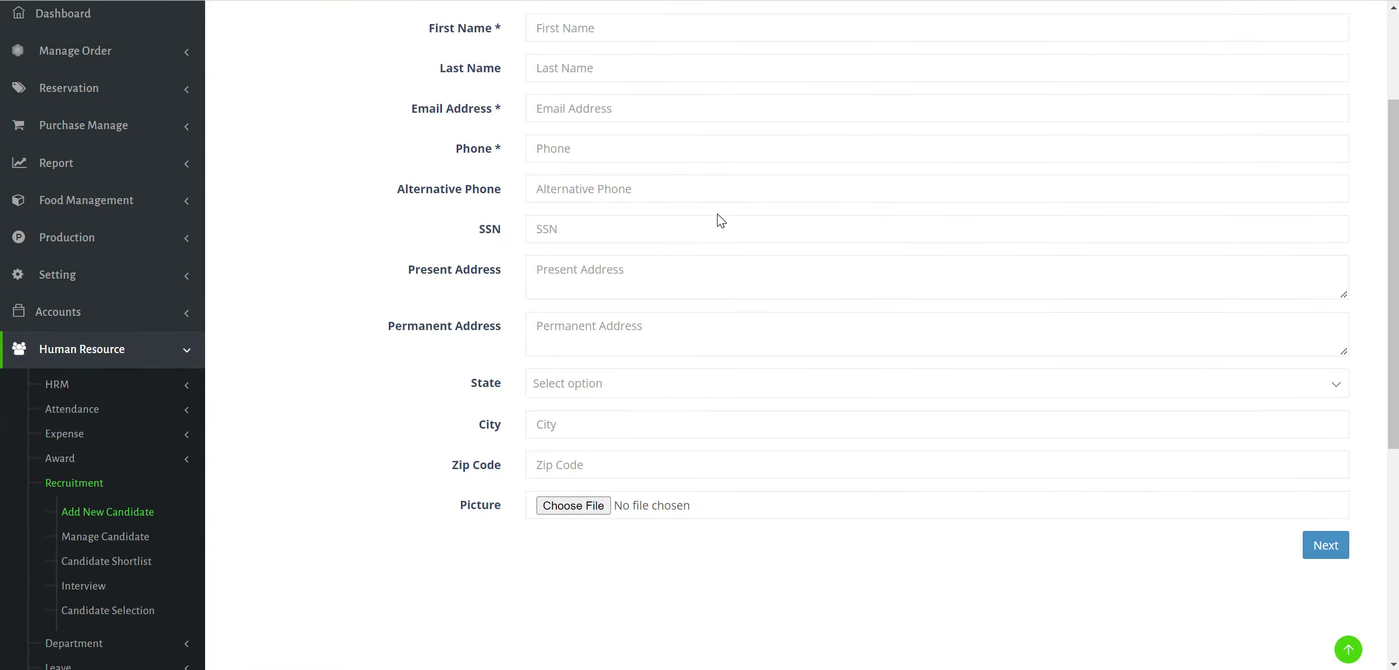
pyautogui.click(126, 538)
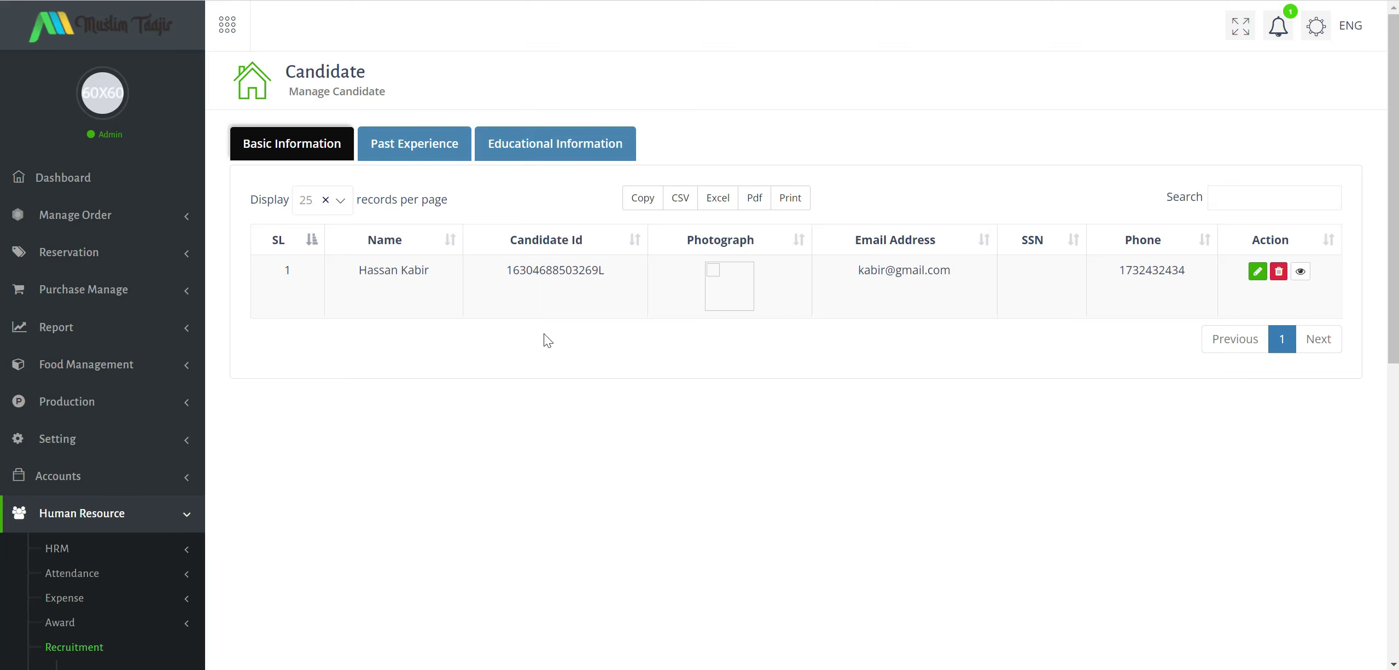
# Review the candidate's Past Experience and Educational Information records.
pyautogui.click(430, 154)
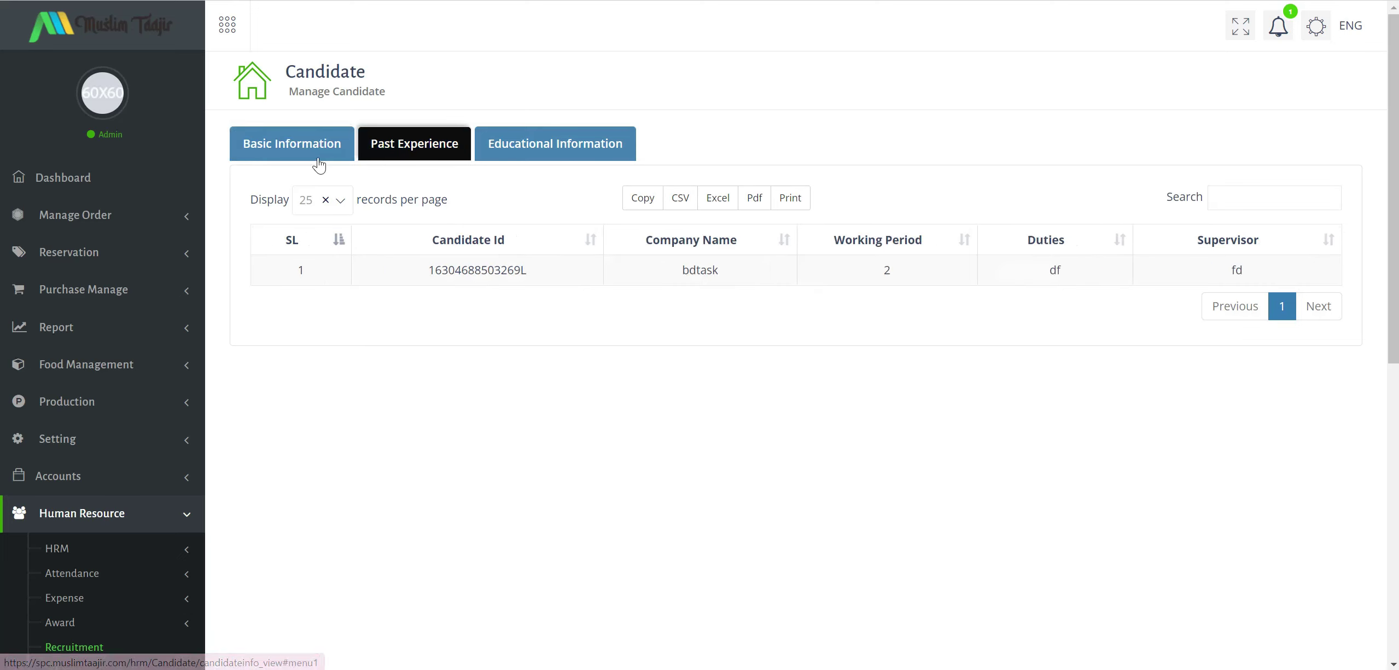
pyautogui.click(605, 156)
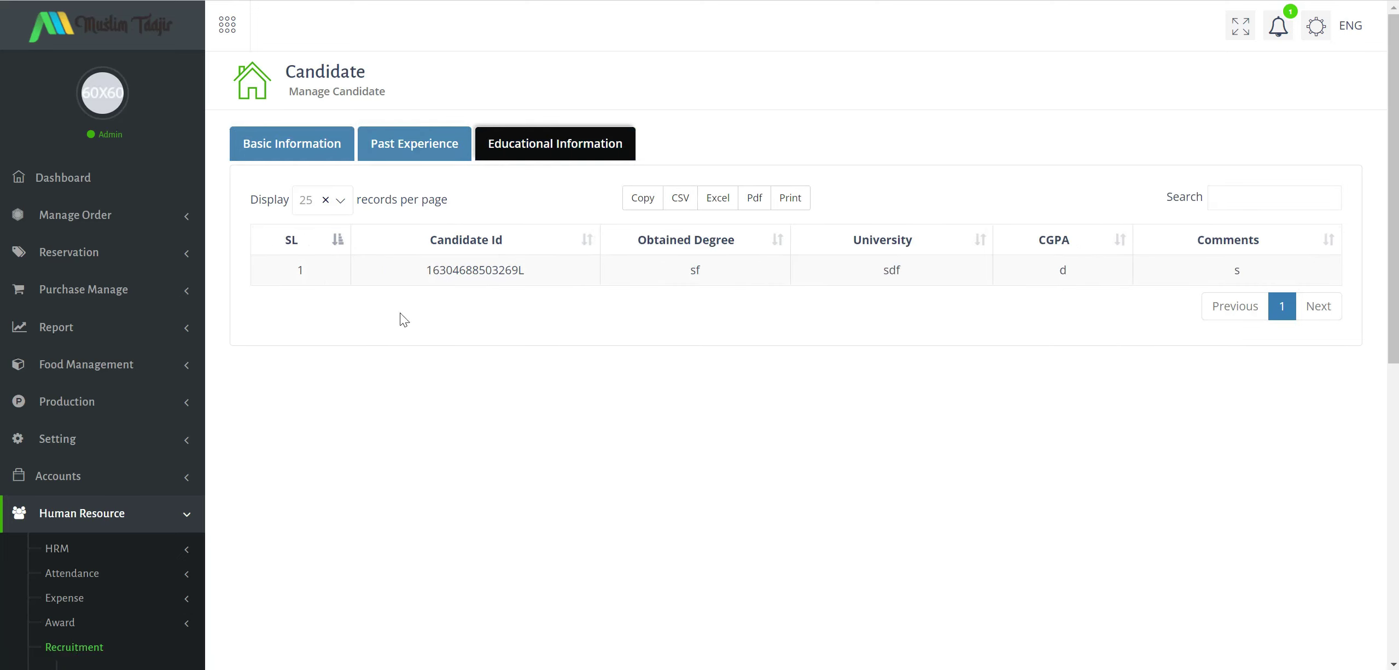
pyautogui.scroll(-7, 180, 382)
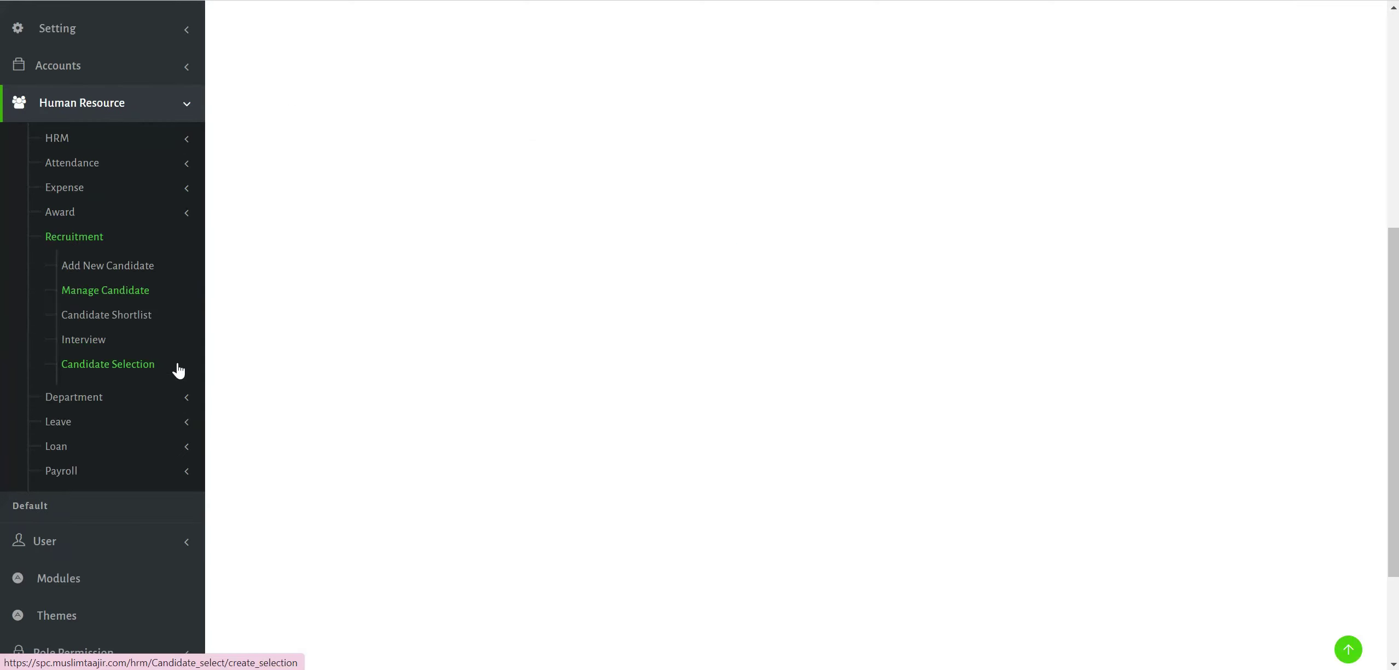
# Open the empty Recruitment Interview list, then the Candidate Shortlist, and expand Department.
pyautogui.click(96, 339)
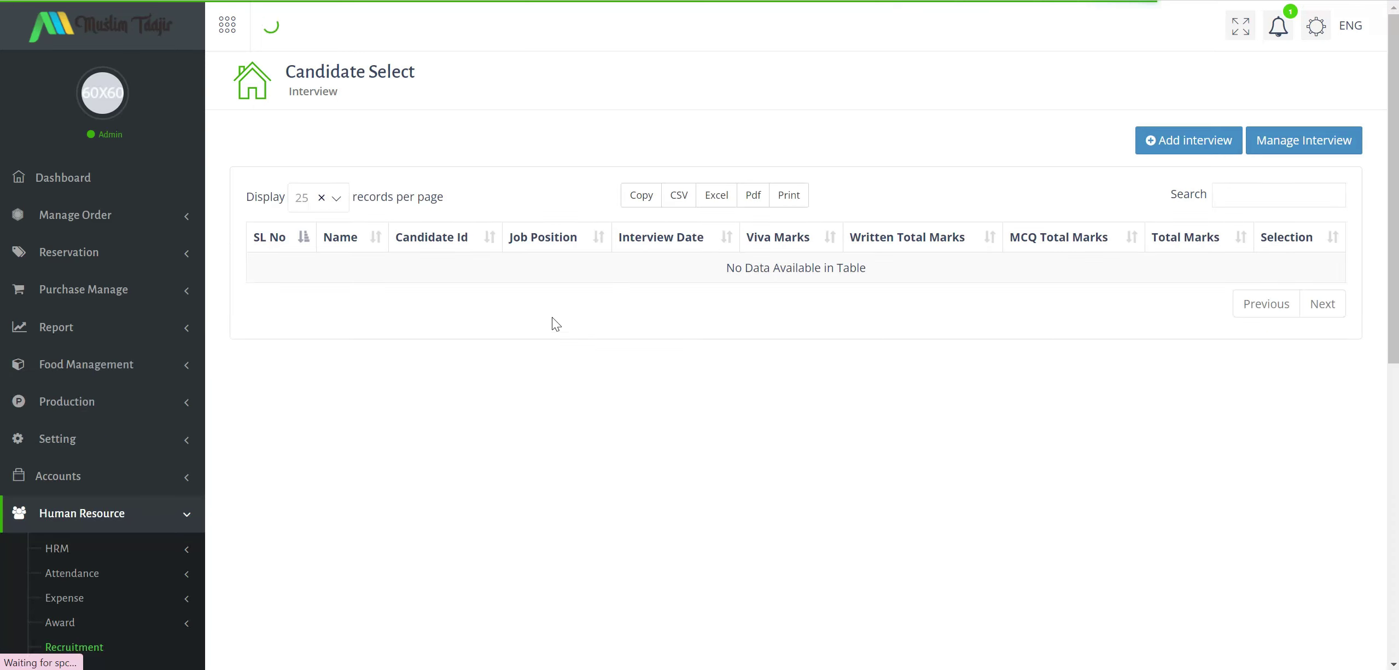
pyautogui.scroll(-4, 97, 460)
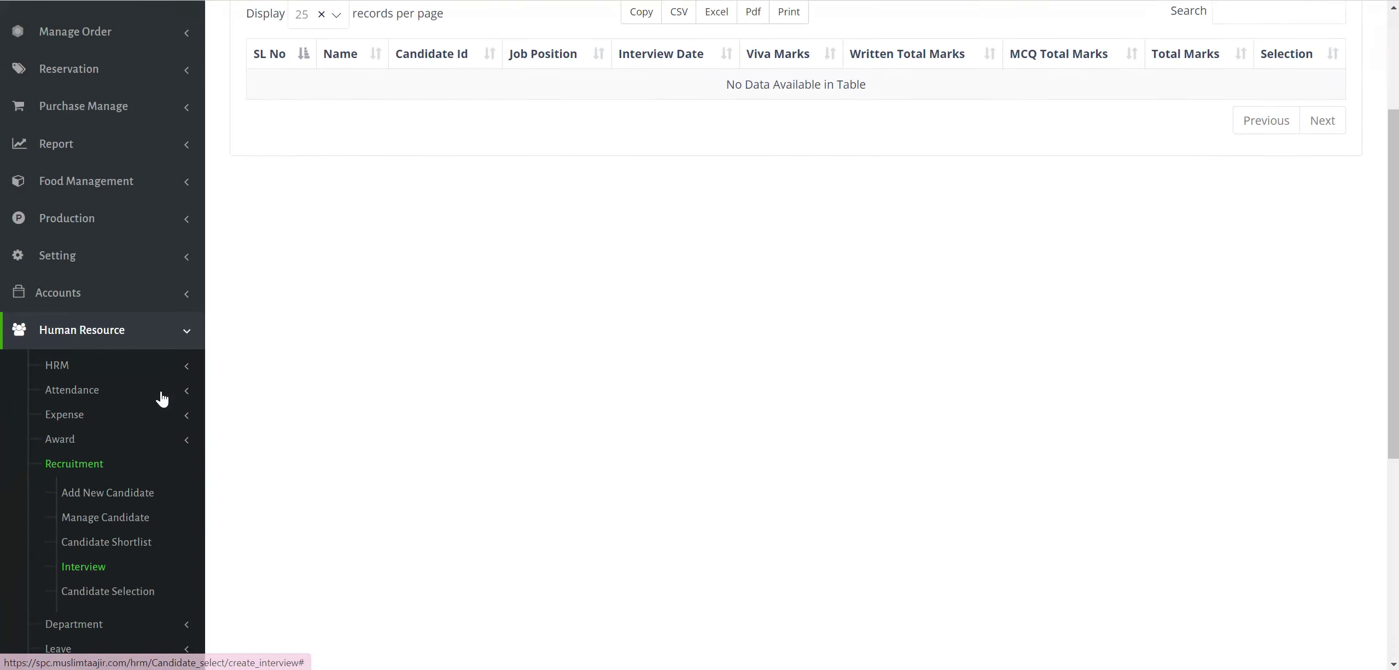
pyautogui.click(85, 476)
pyautogui.scroll(-1, 243, 509)
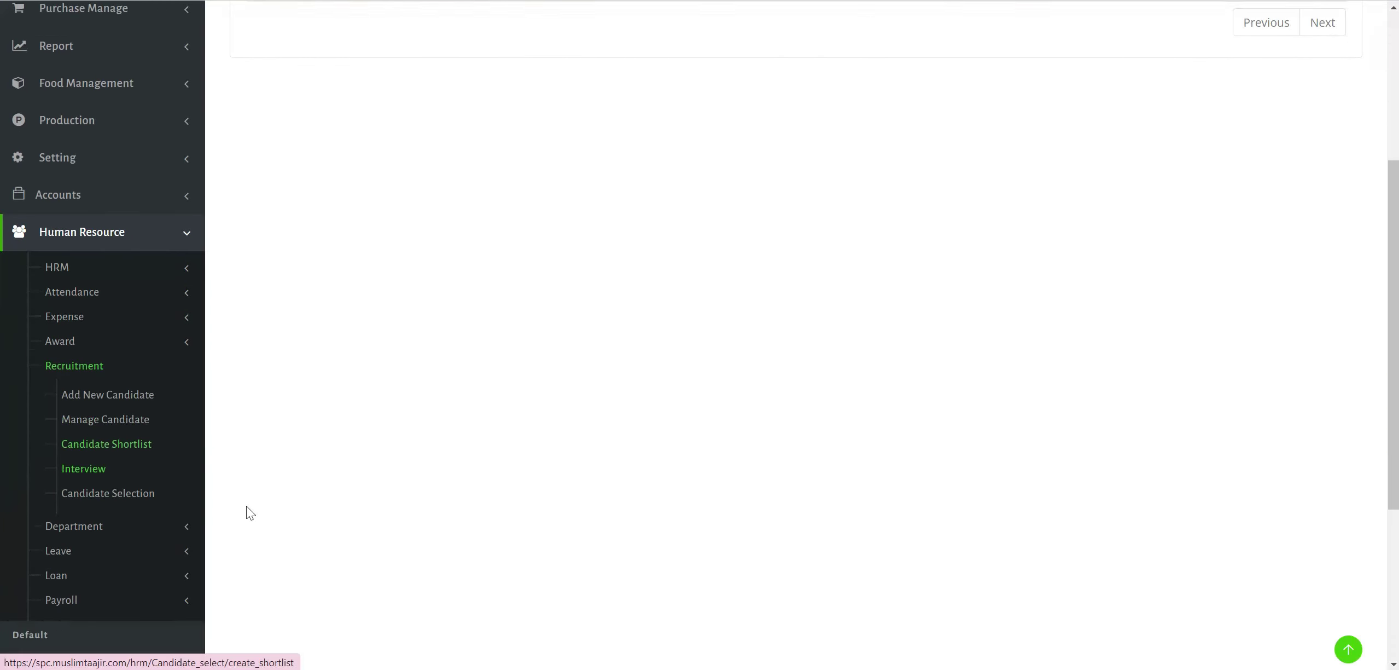
pyautogui.click(152, 481)
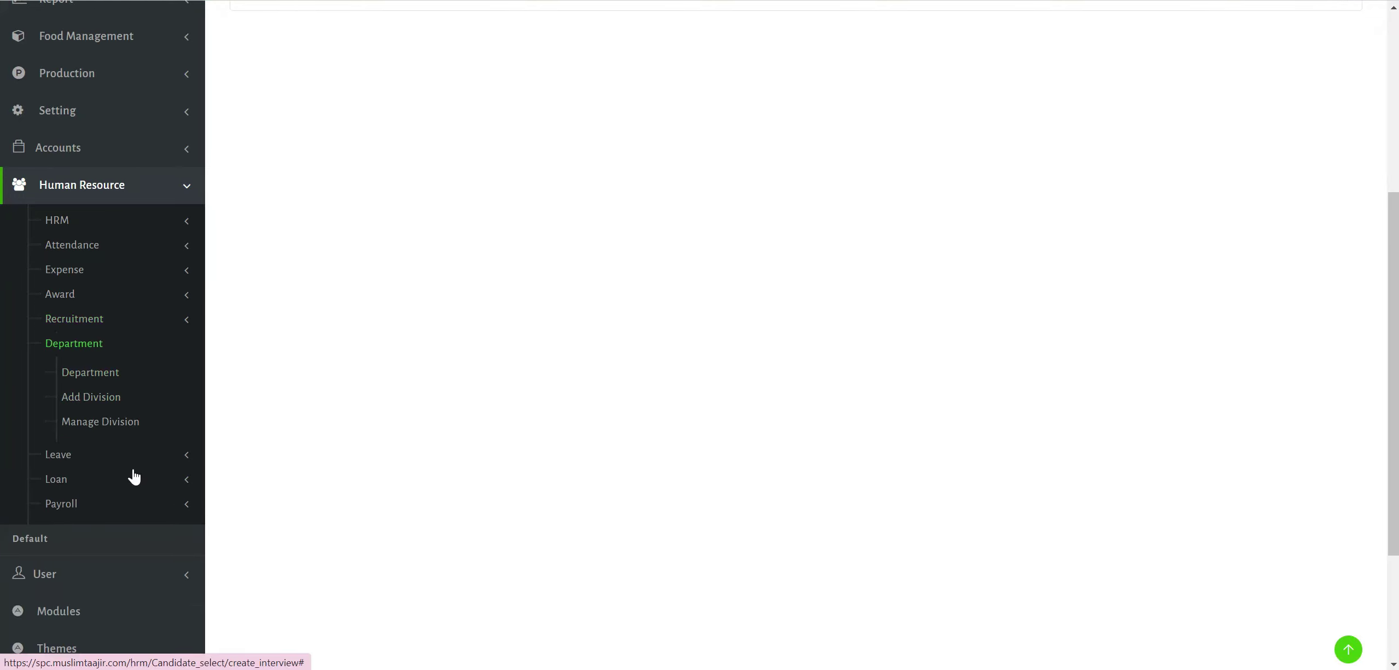
# Show the eleven-department list, including Waiter, Human Resource and ACCOUNTING, then expand Leave.
pyautogui.click(403, 463)
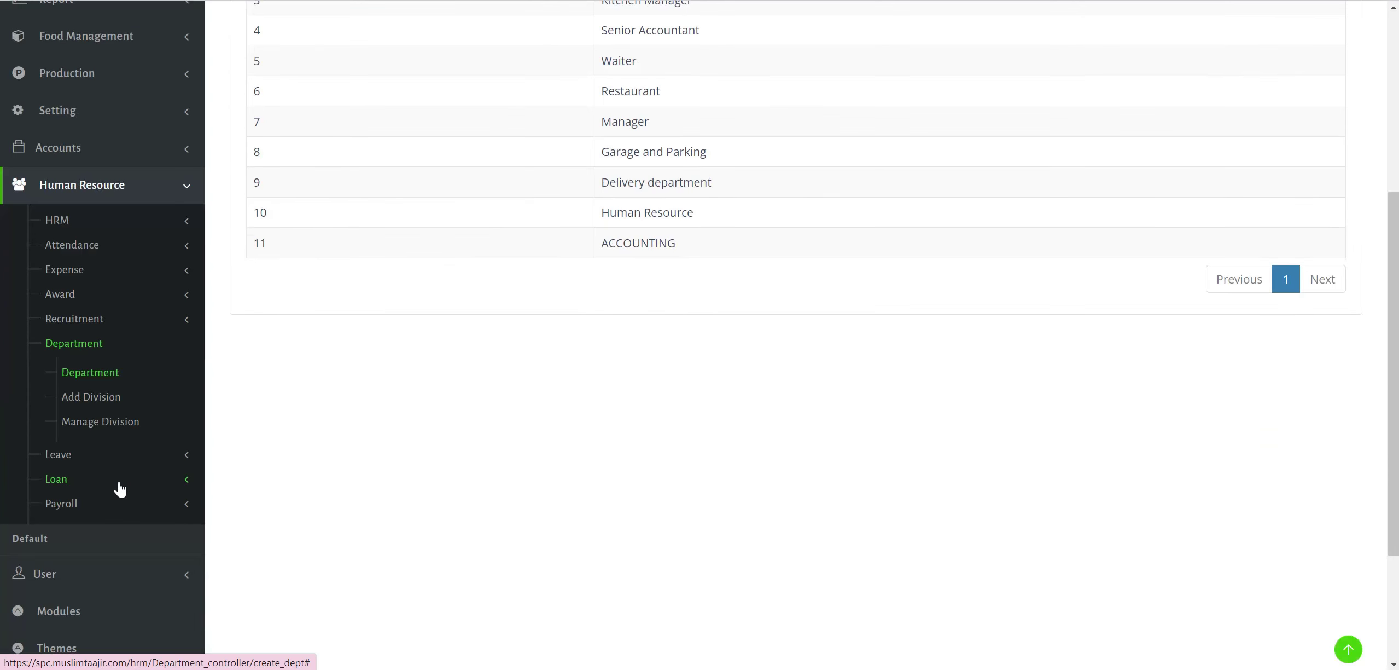
pyautogui.click(147, 457)
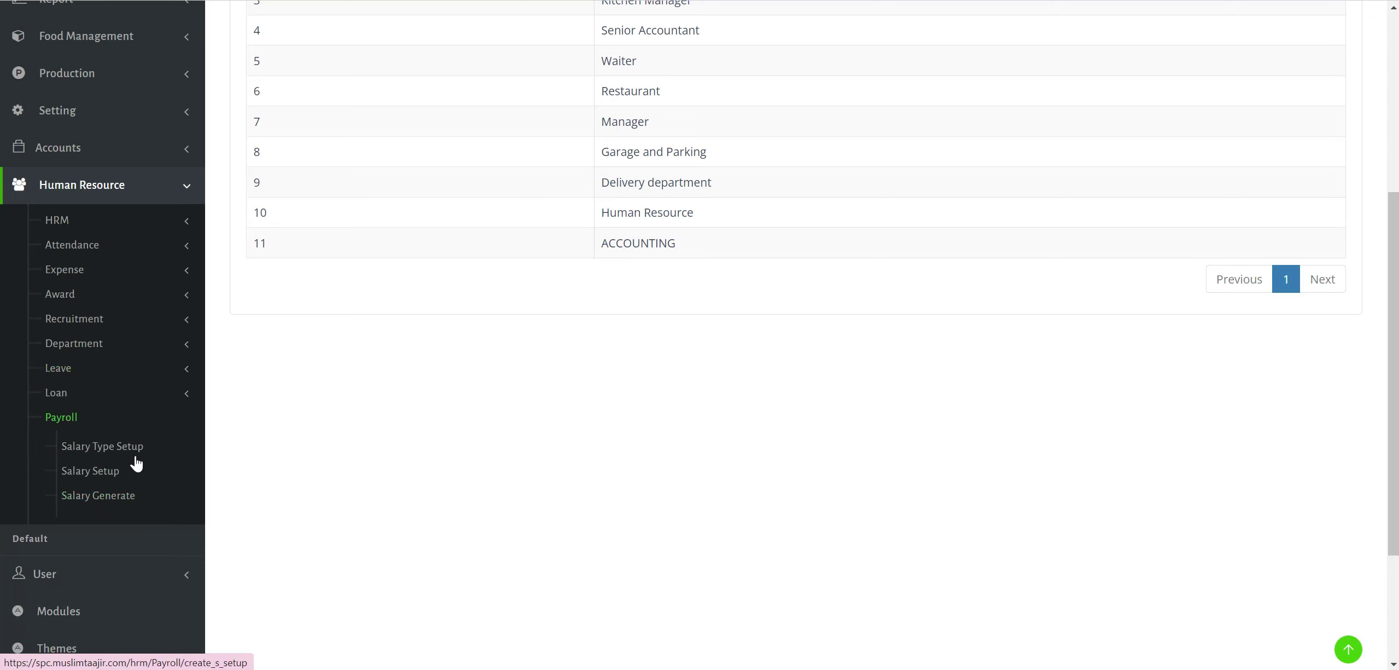
# Review salary types such as Medical and House Rent, then open the empty Salary Setup list.
pyautogui.click(128, 452)
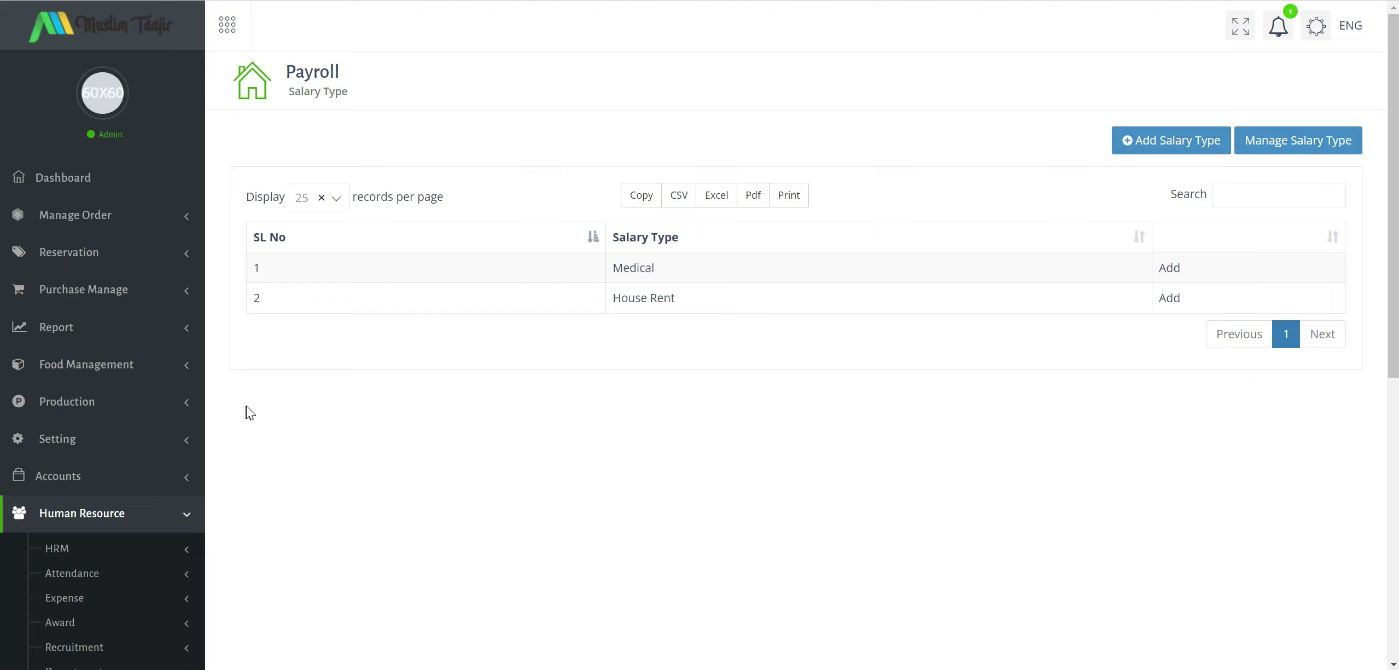
pyautogui.scroll(-5, 148, 507)
pyautogui.scroll(1, 148, 507)
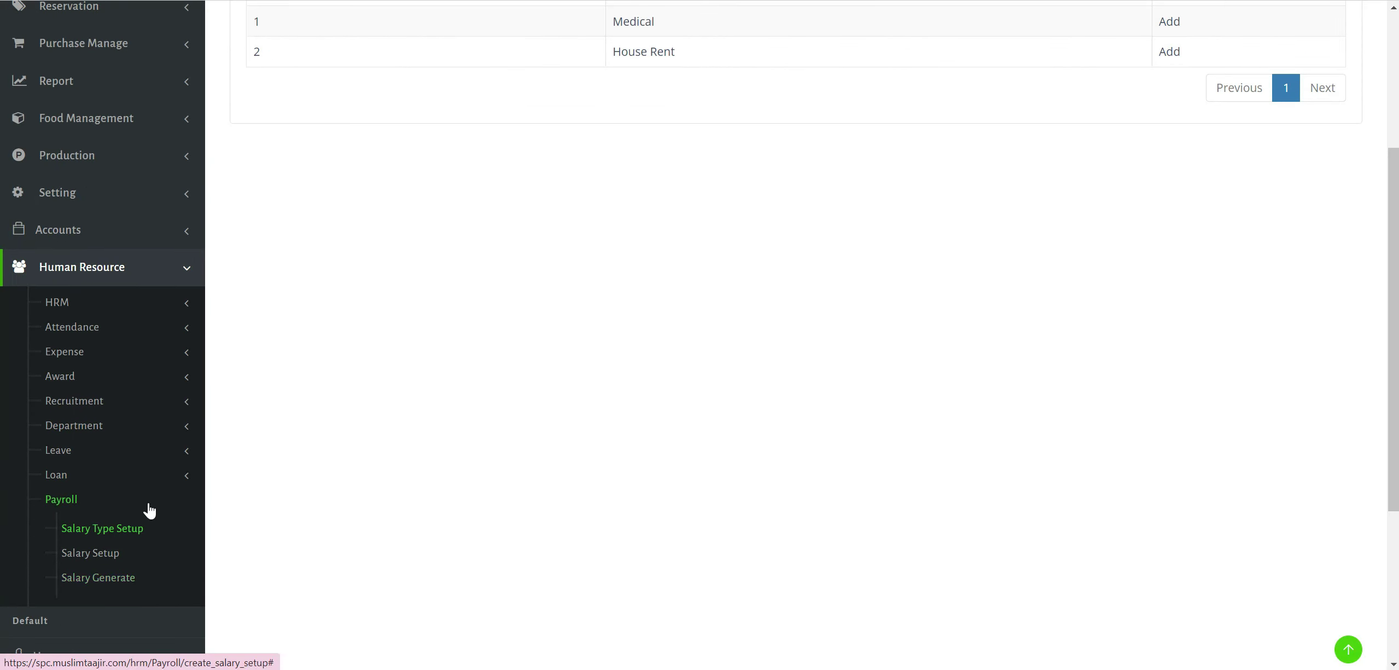
pyautogui.scroll(3, 630, 306)
pyautogui.moveTo(654, 188); pyautogui.dragTo(606, 191)
pyautogui.click(712, 260)
pyautogui.moveTo(678, 222); pyautogui.dragTo(628, 228)
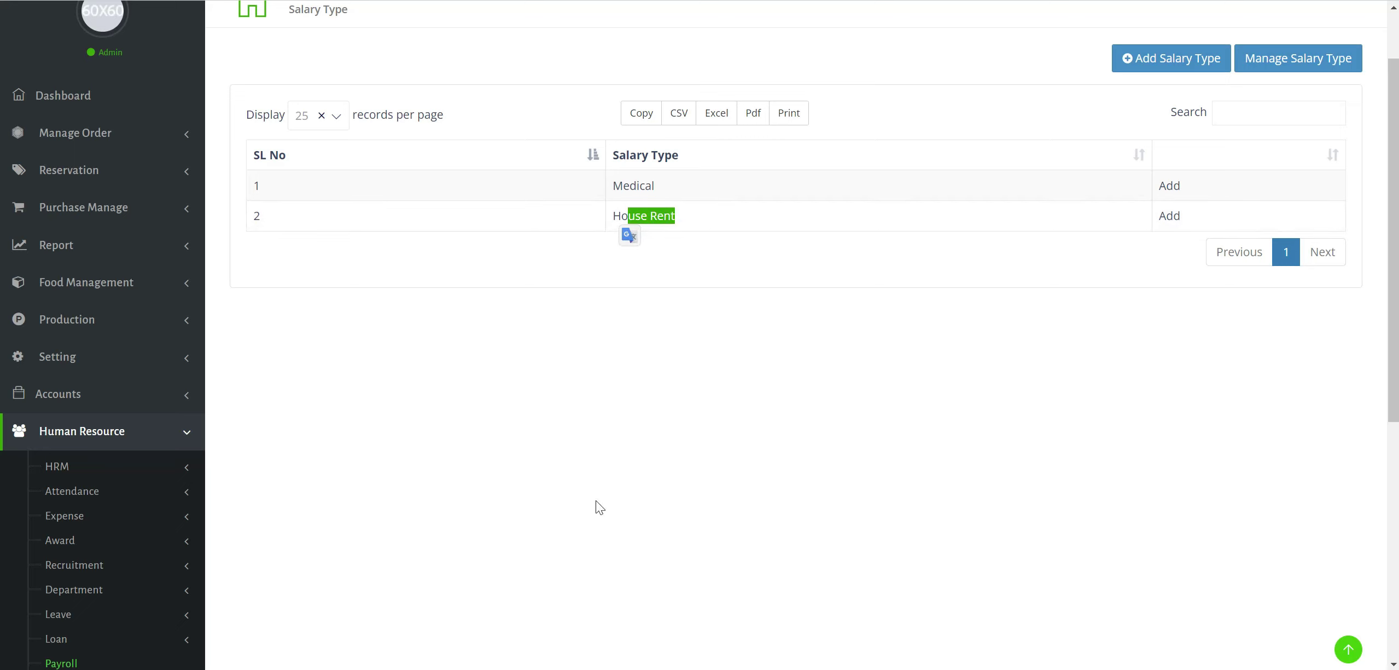
pyautogui.scroll(-5, 487, 355)
pyautogui.click(113, 473)
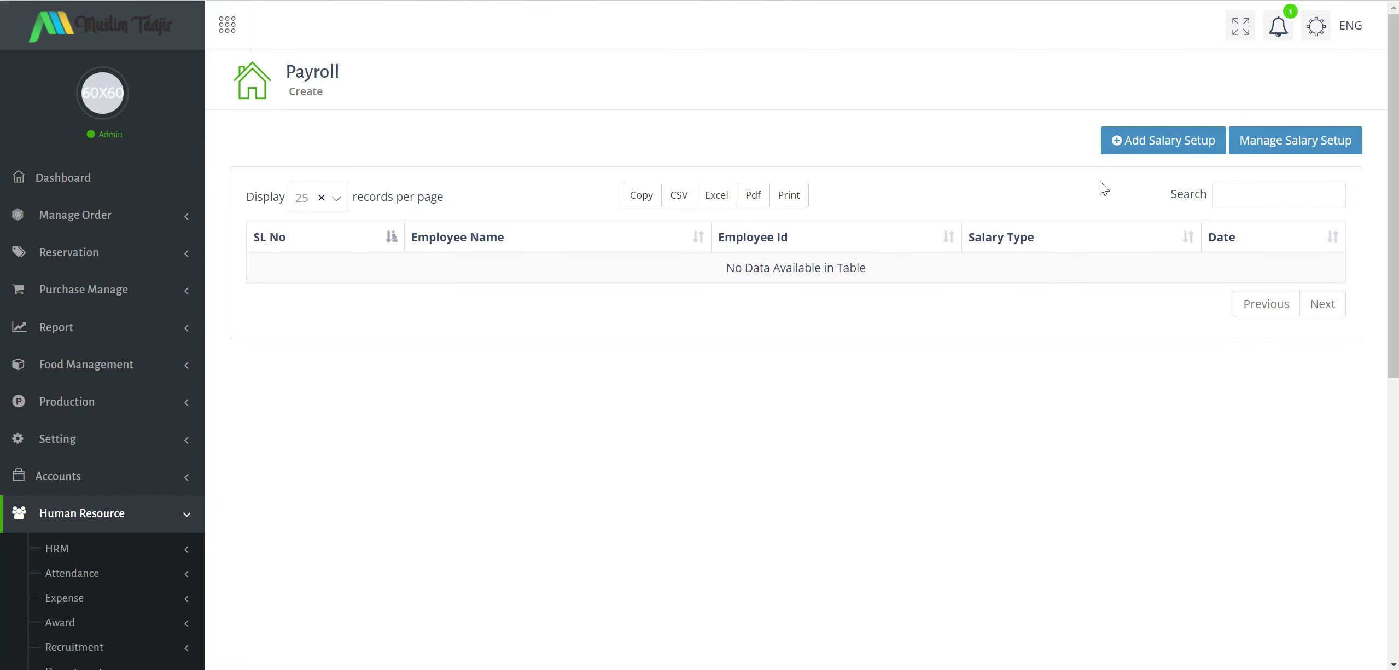
# Preview a salary setup for a chosen employee and its auto-filled salary type, without saving.
pyautogui.click(1164, 141)
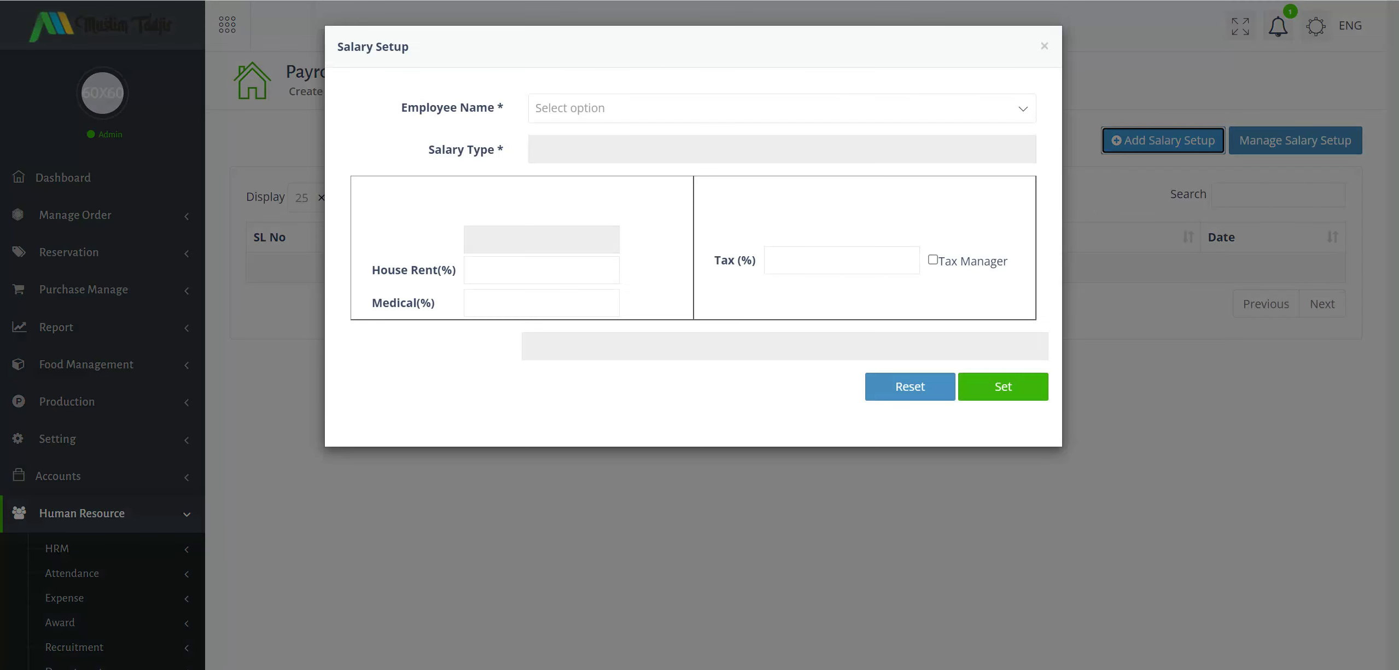
pyautogui.click(579, 109)
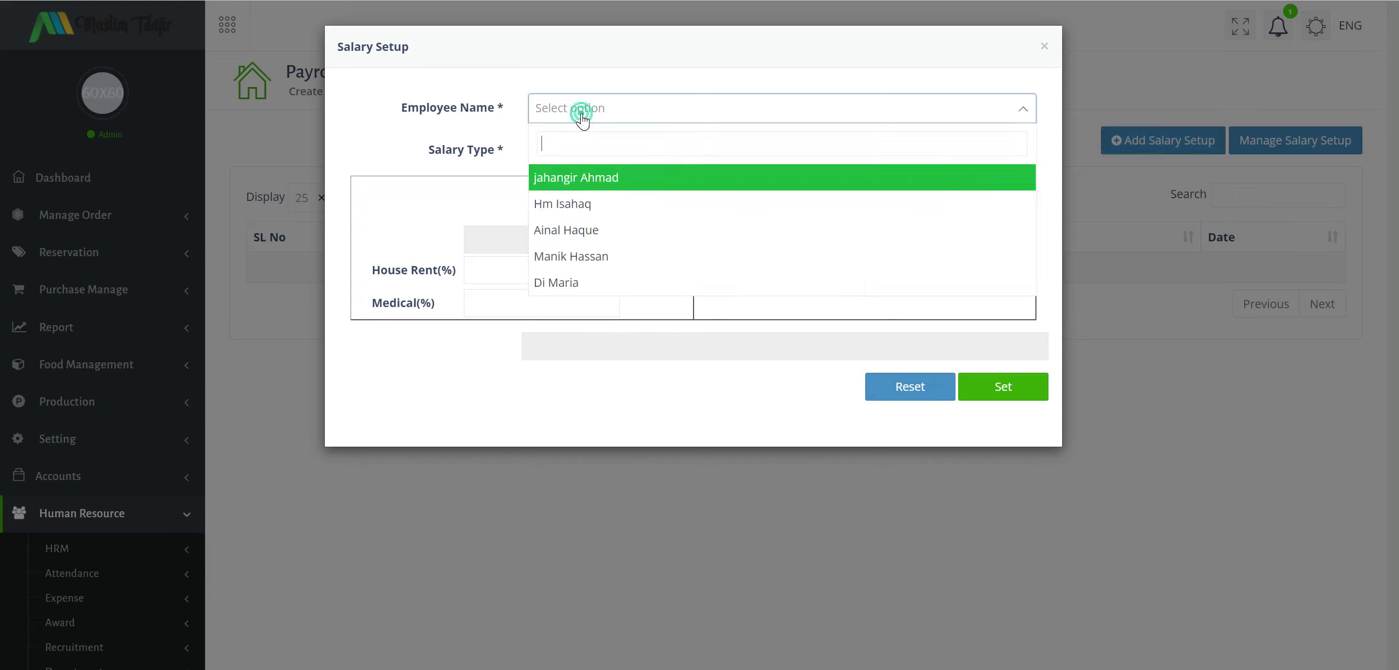
pyautogui.click(583, 225)
pyautogui.click(575, 153)
pyautogui.click(604, 151)
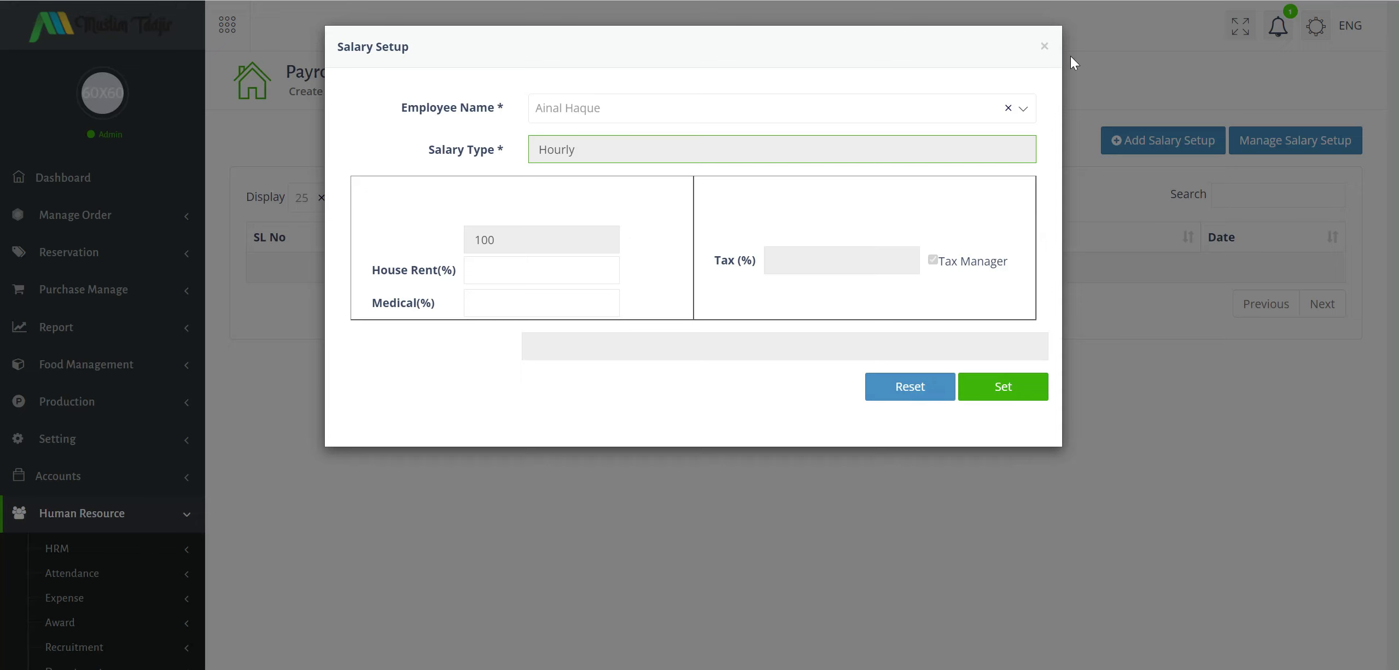
pyautogui.click(1026, 61)
# Go to the Payroll Salary Generate page, which shows no generated salaries.
pyautogui.scroll(-1, 133, 465)
pyautogui.scroll(-3, 133, 465)
pyautogui.click(111, 578)
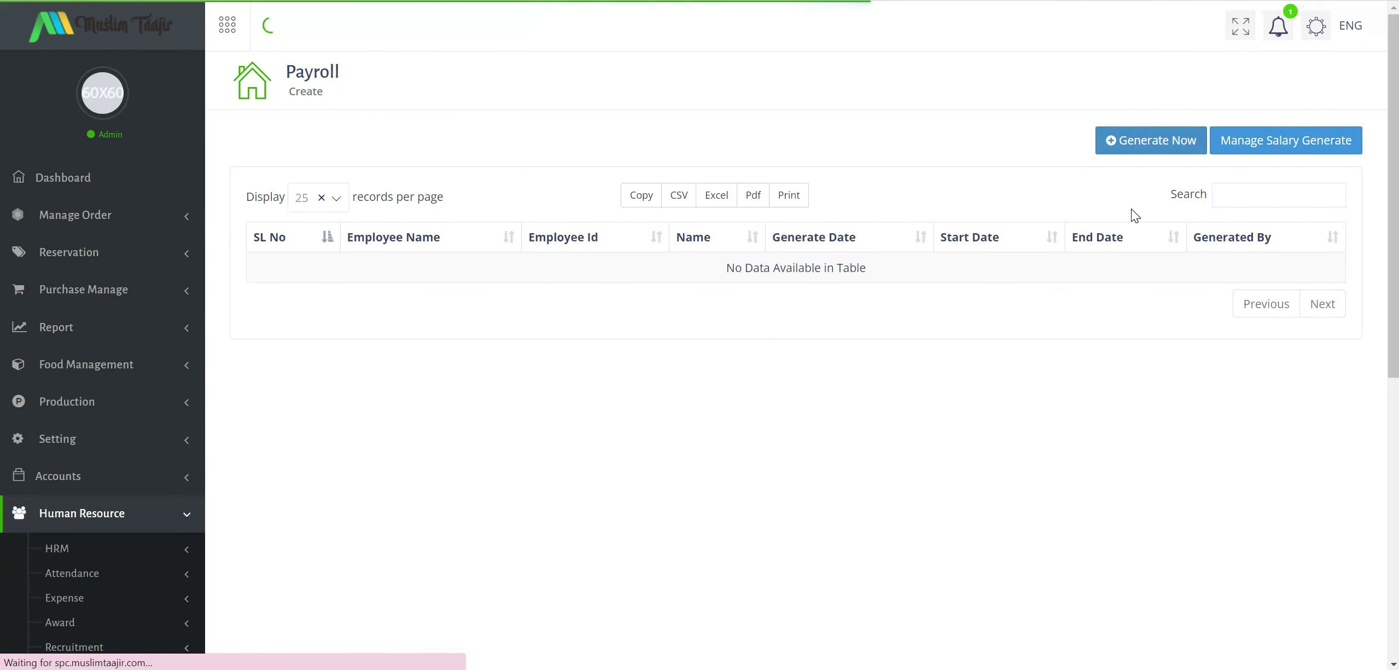
pyautogui.rightClick(1173, 154)
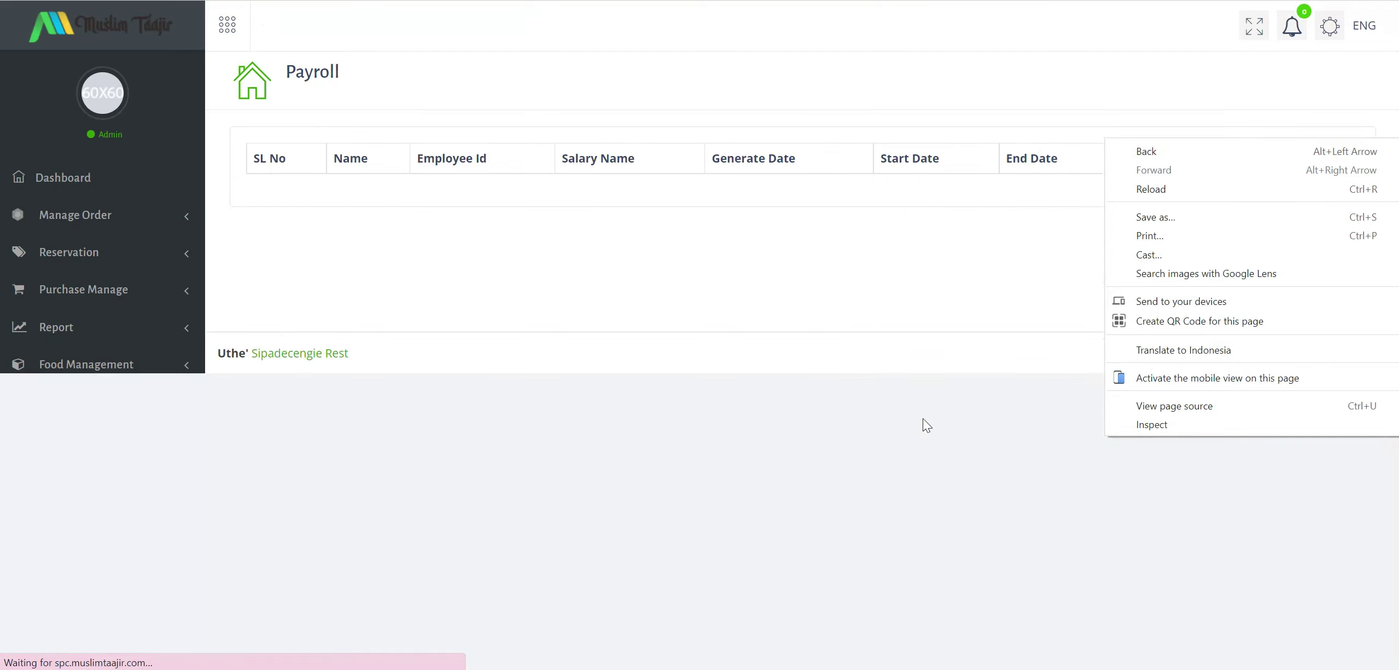
pyautogui.click(923, 418)
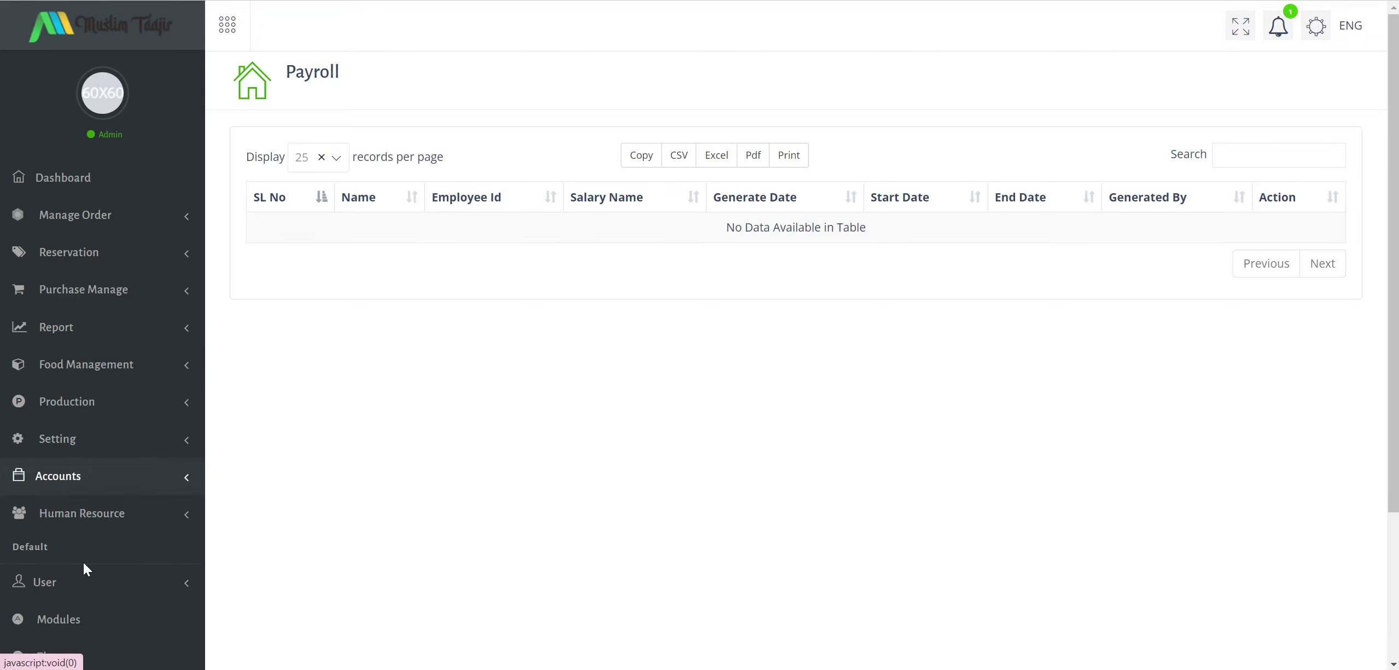
pyautogui.scroll(-3, 134, 428)
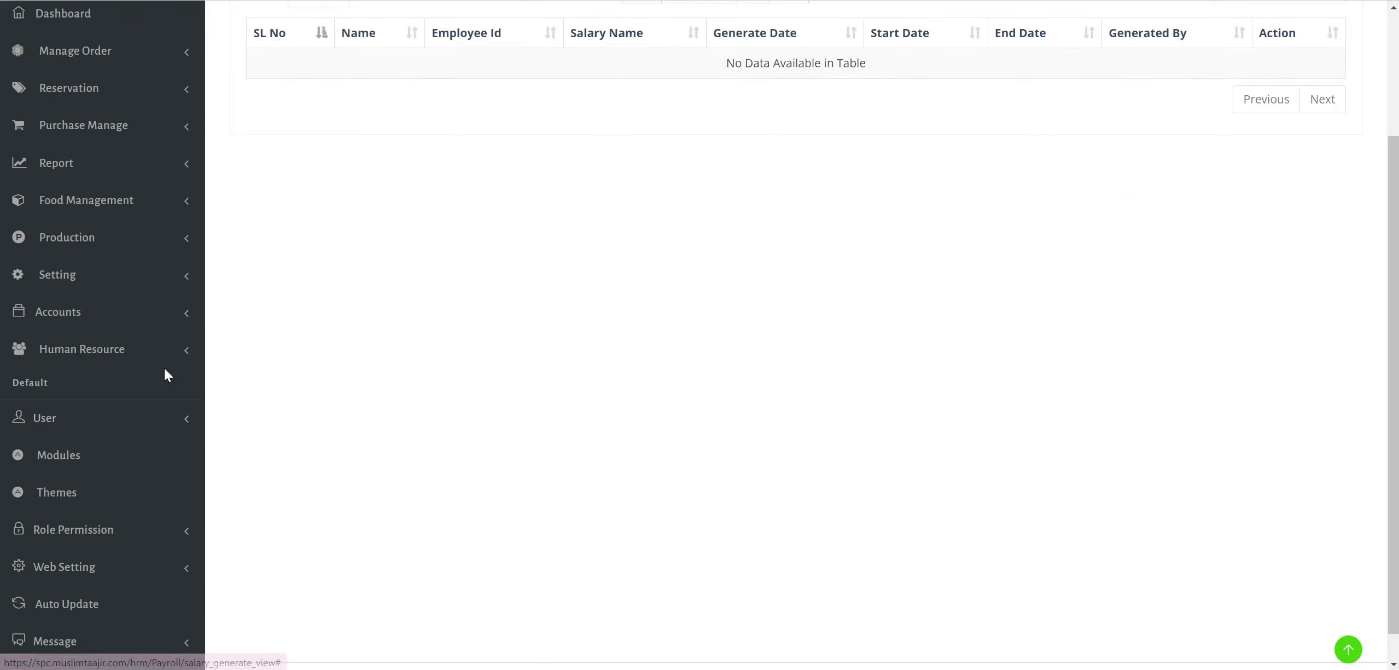
pyautogui.scroll(-1, 164, 368)
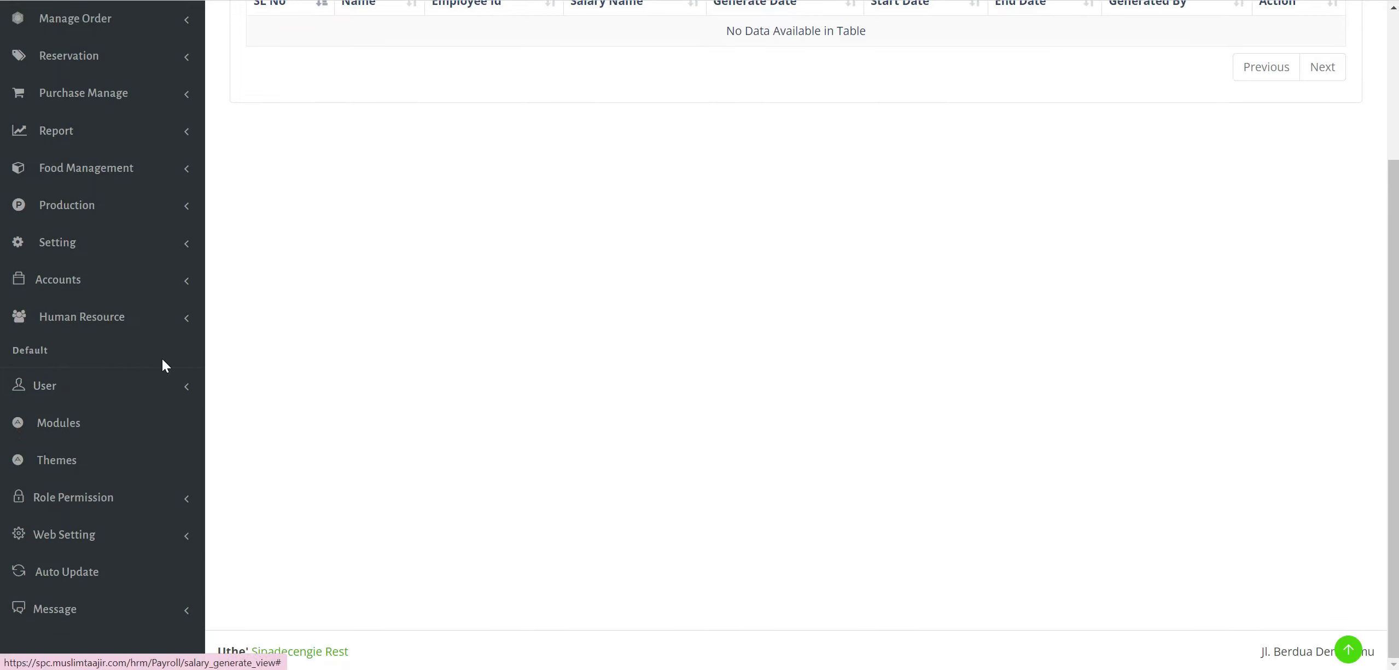
pyautogui.click(146, 416)
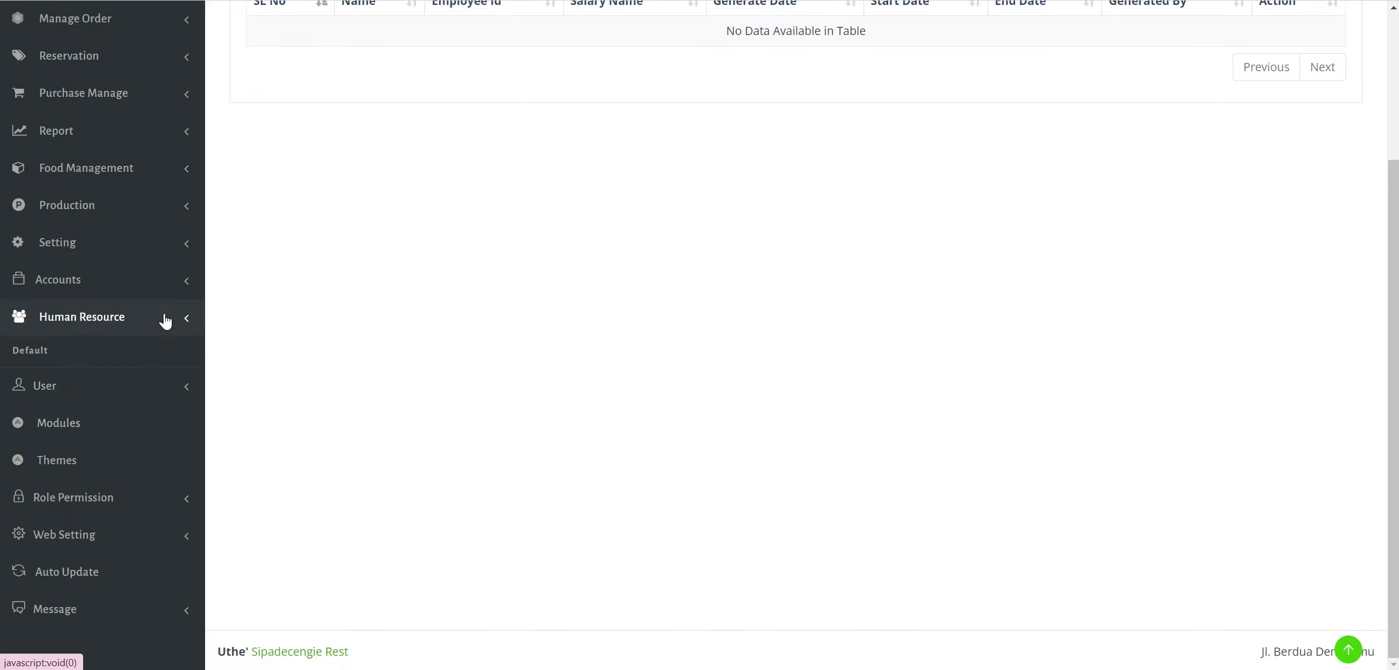
pyautogui.click(165, 316)
pyautogui.click(70, 555)
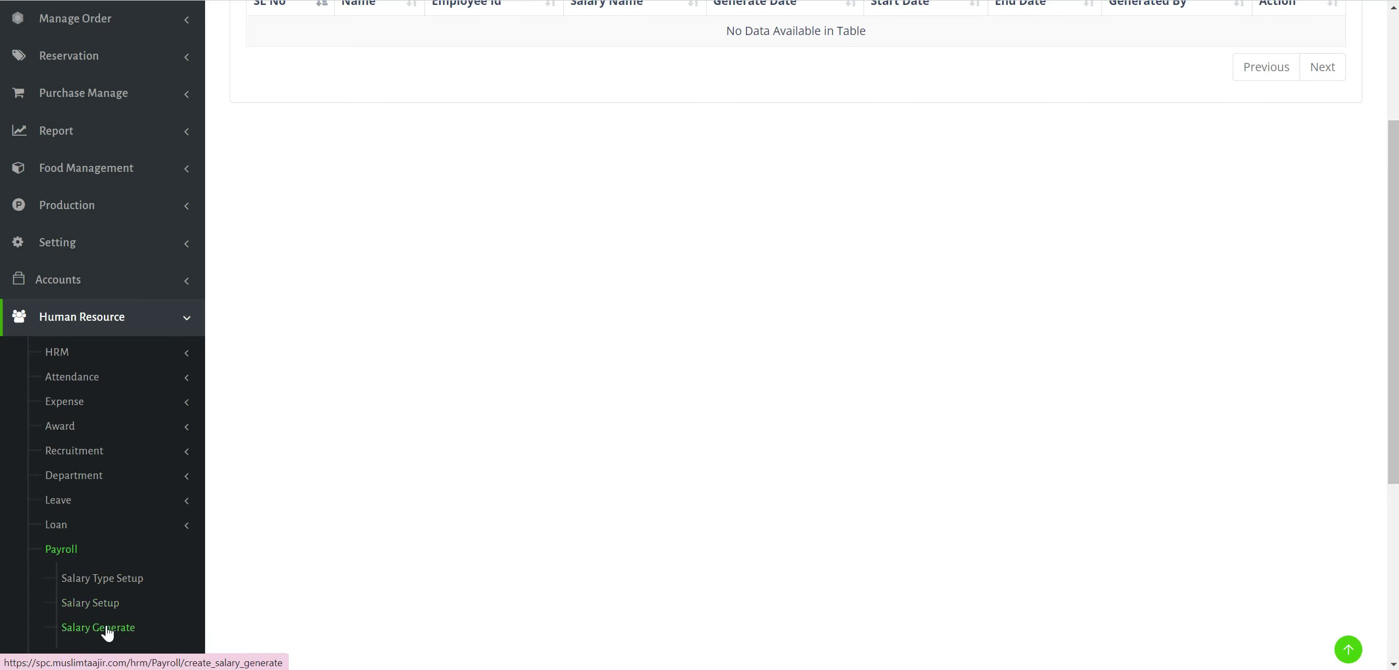
pyautogui.click(106, 629)
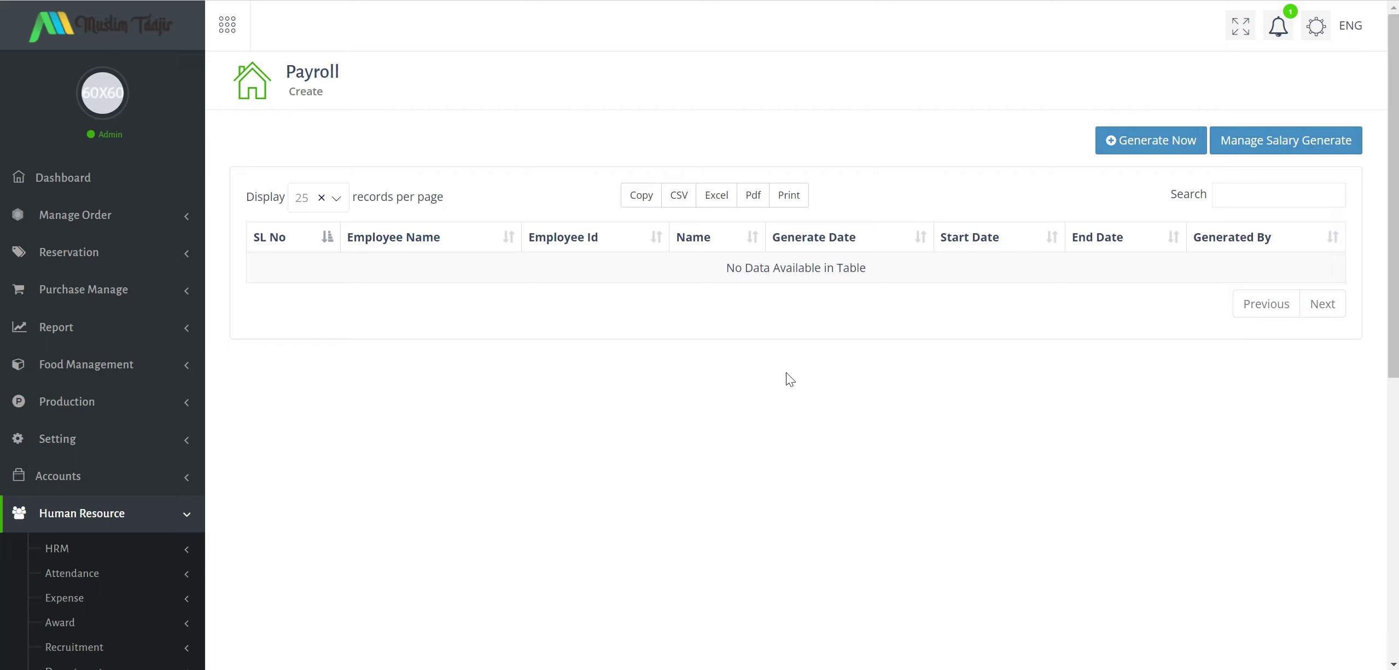
pyautogui.click(1132, 152)
# Generate the chosen employee's salary from 2022-07-01 to 2022-07-31.
pyautogui.click(719, 105)
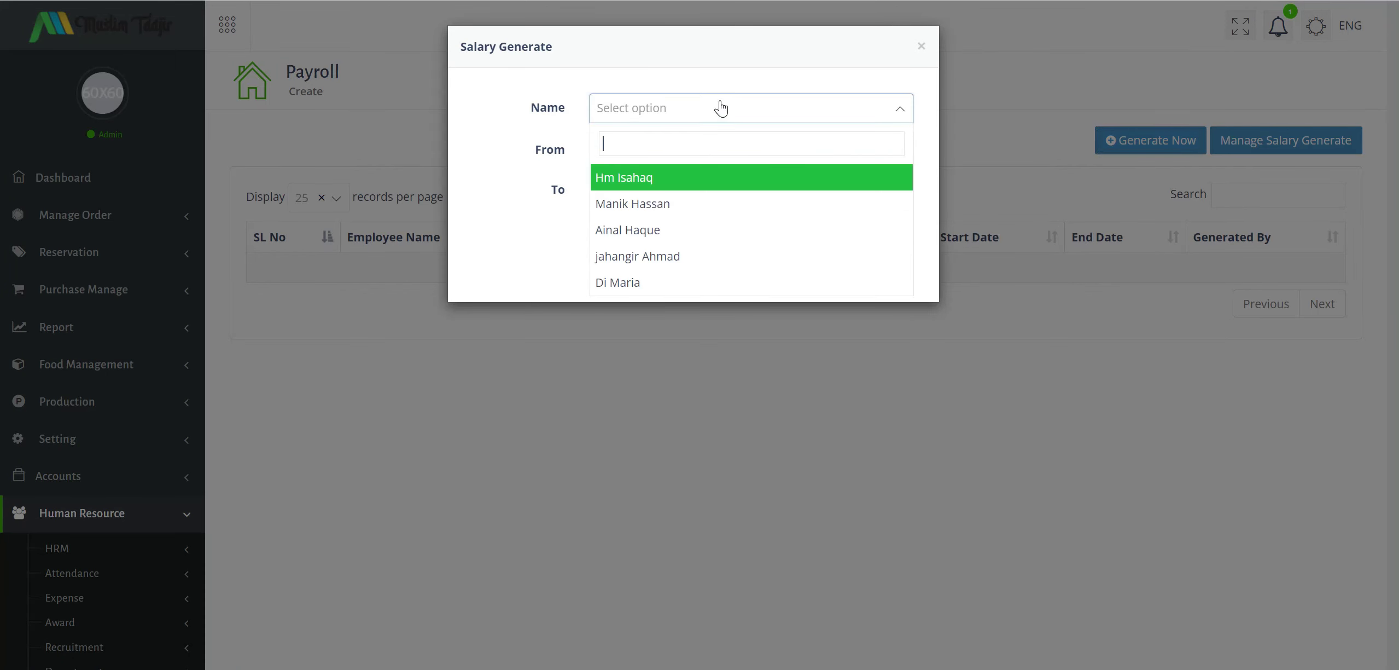
pyautogui.click(674, 231)
pyautogui.click(759, 240)
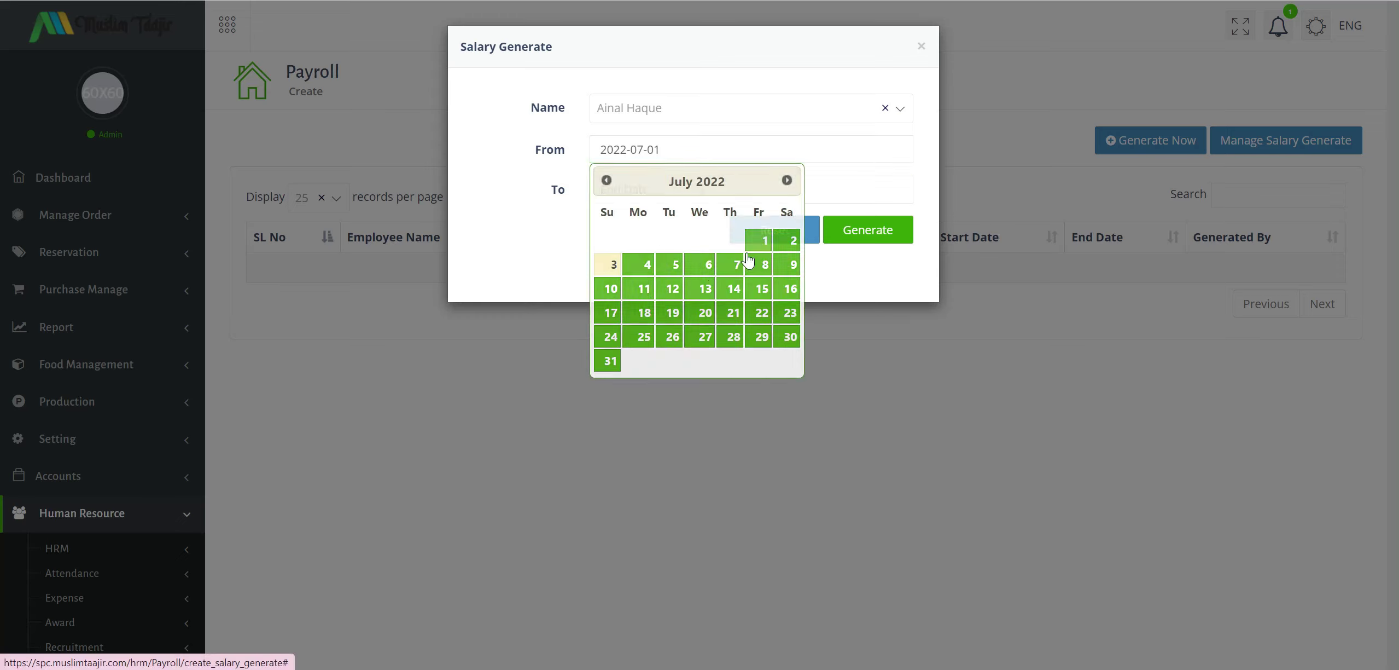
pyautogui.click(609, 402)
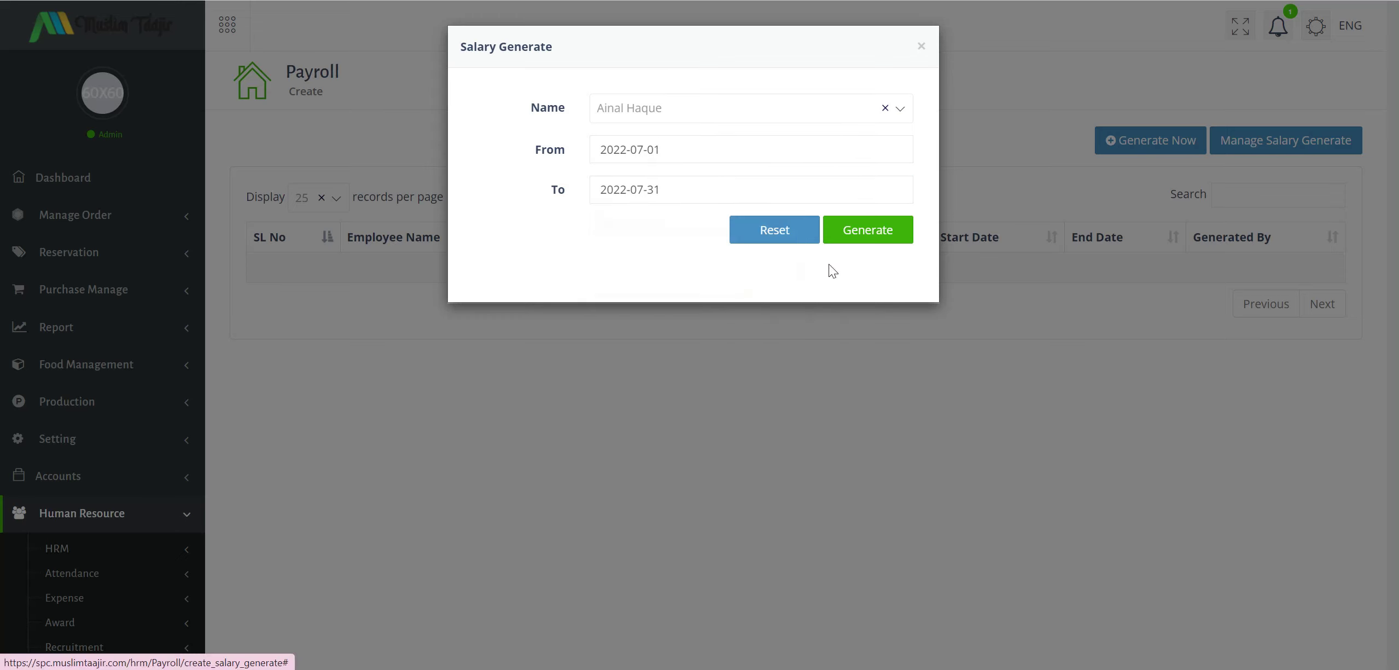
pyautogui.click(862, 236)
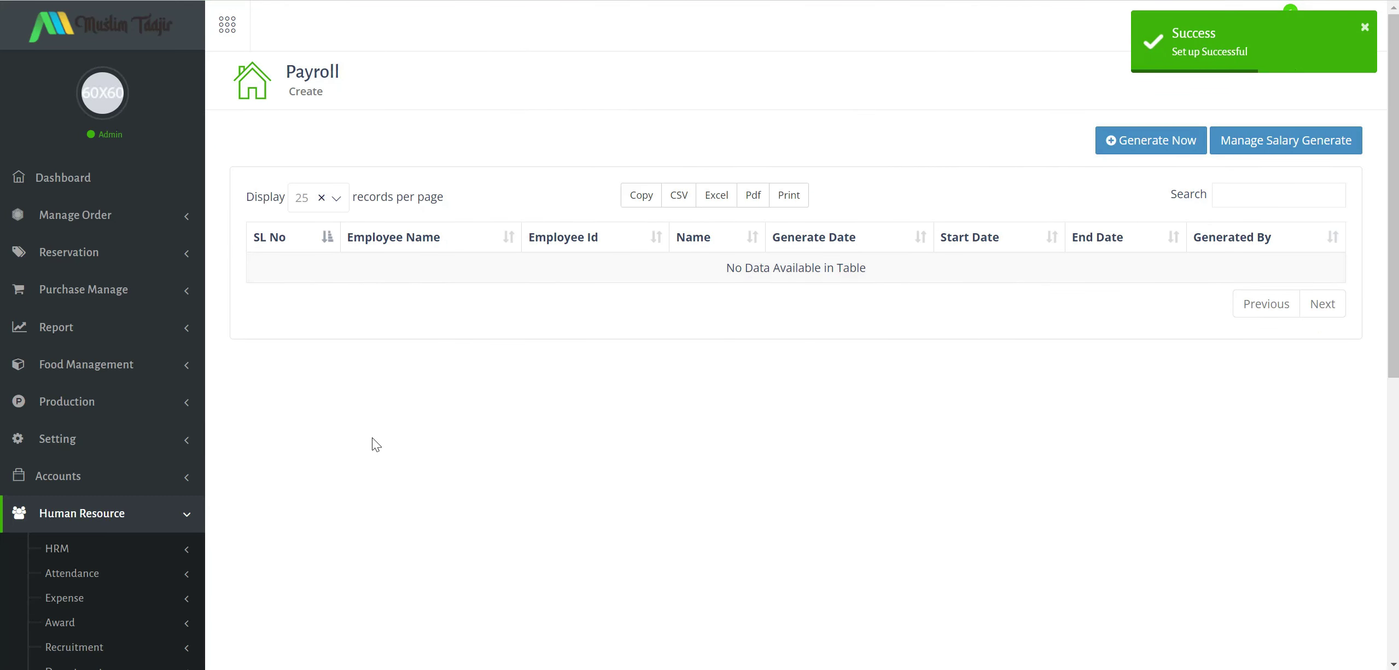
pyautogui.scroll(-10, 127, 424)
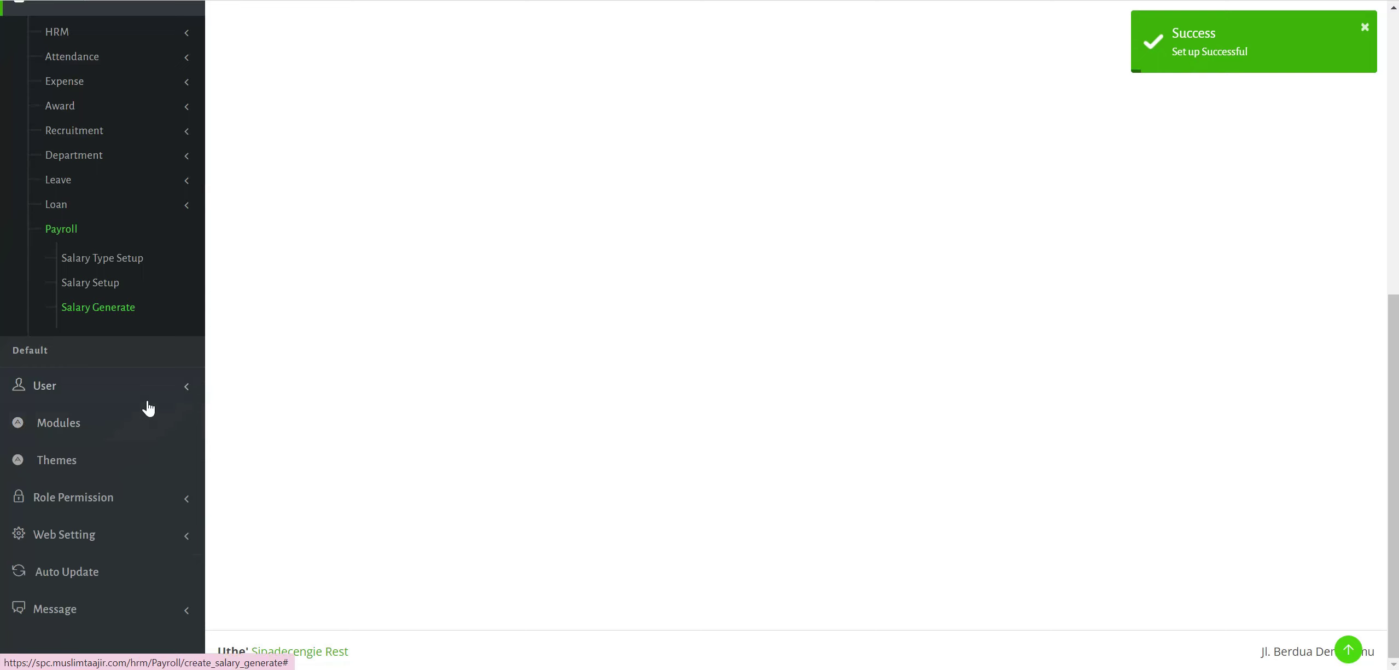
# Open the User List and look over the five Active user accounts.
pyautogui.click(148, 405)
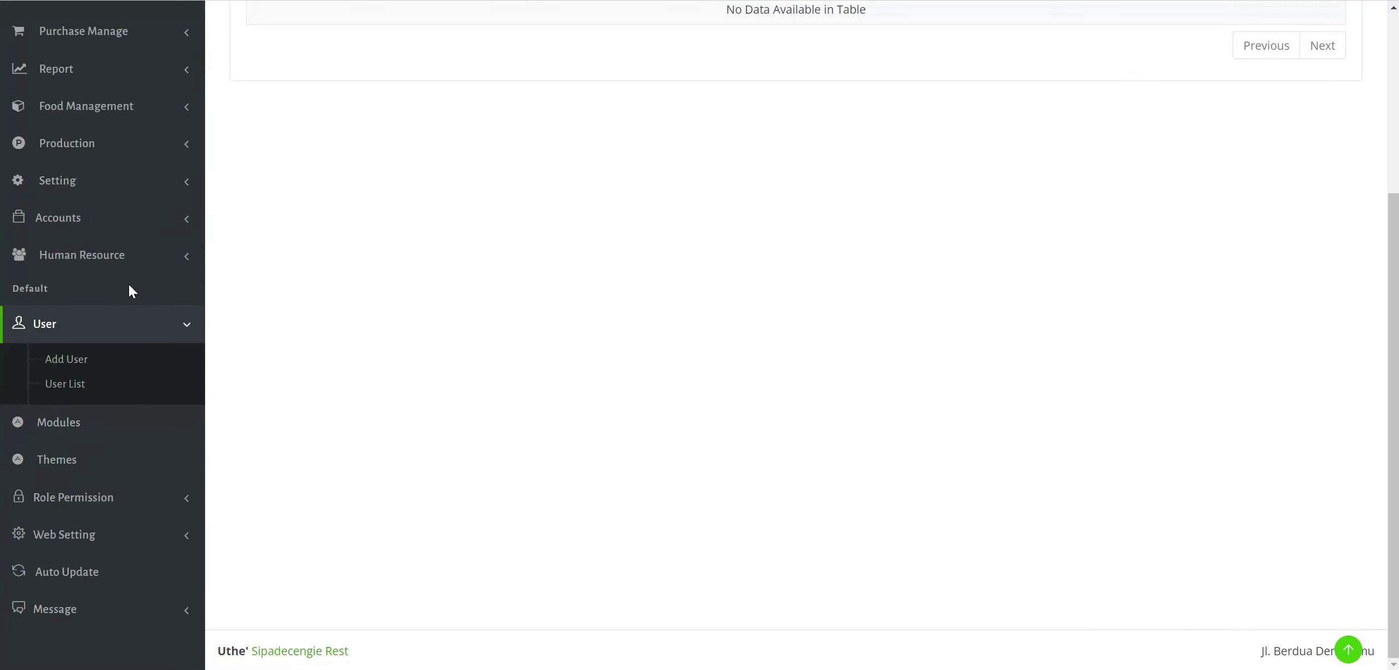
pyautogui.click(60, 384)
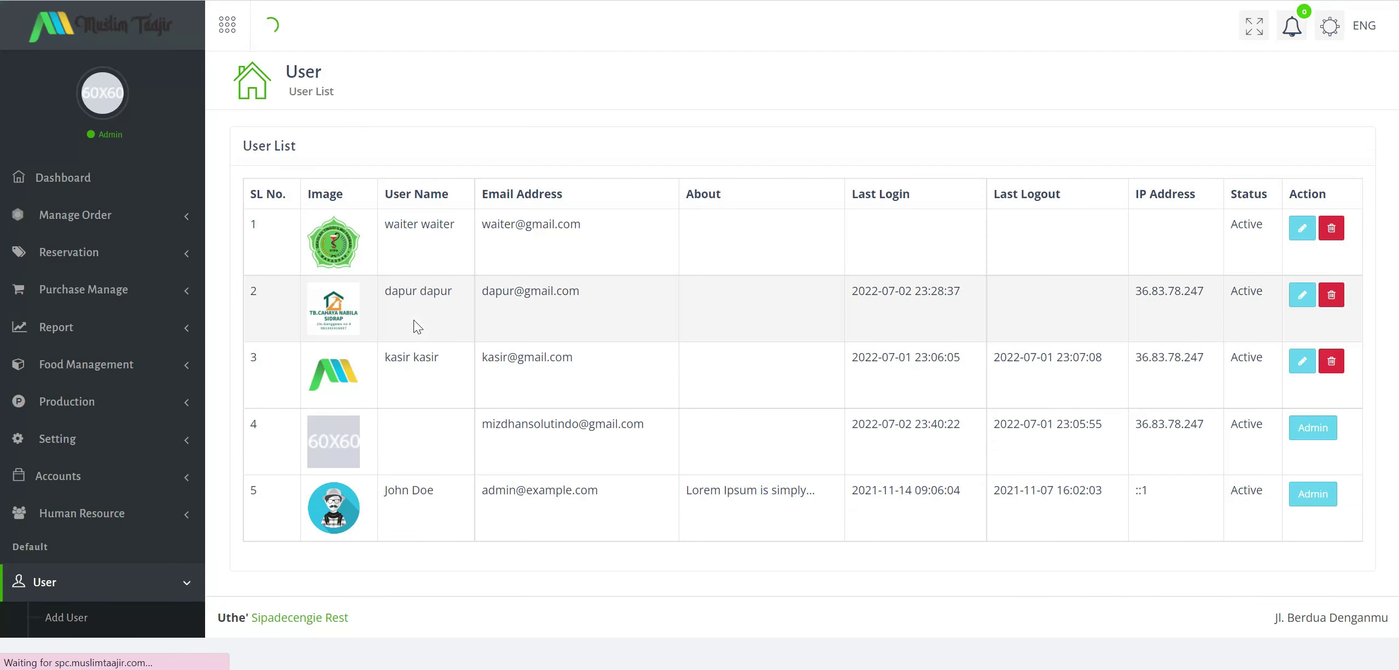
pyautogui.moveTo(516, 258); pyautogui.dragTo(654, 263)
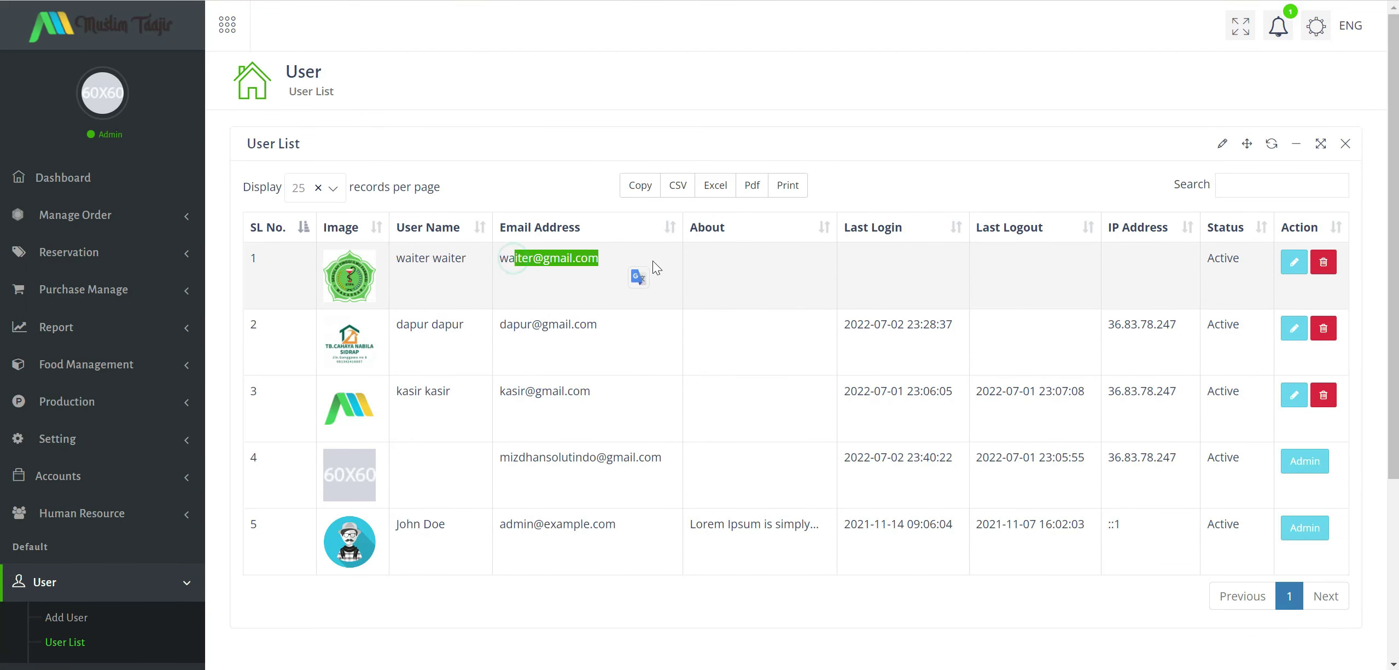
pyautogui.click(524, 260)
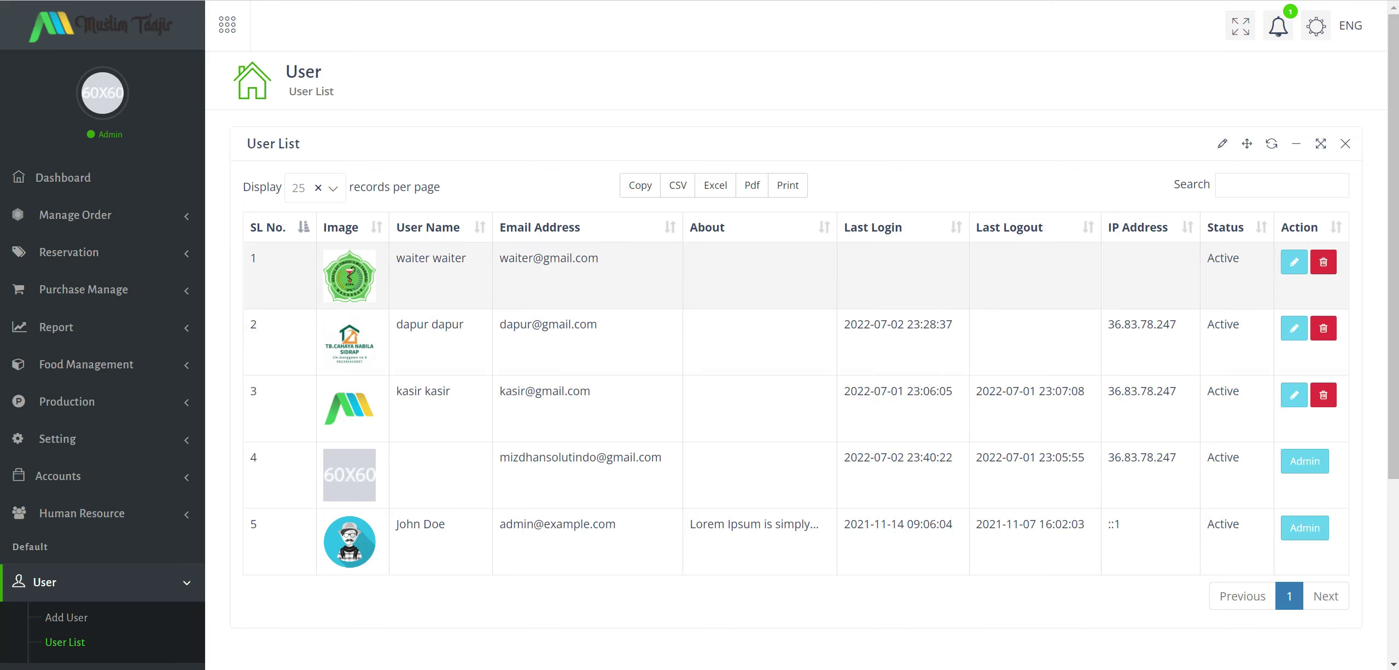
pyautogui.moveTo(534, 258); pyautogui.dragTo(509, 258)
pyautogui.click(509, 258)
pyautogui.moveTo(396, 258); pyautogui.dragTo(516, 258)
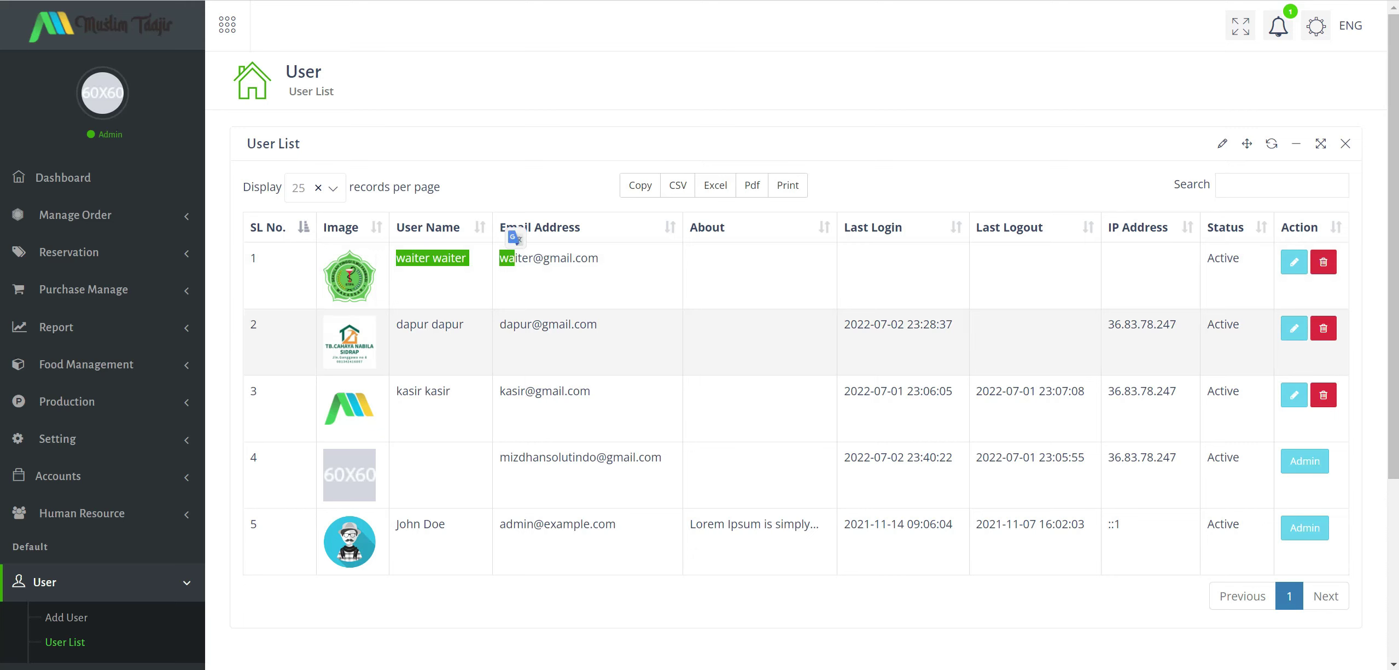
pyautogui.moveTo(403, 325); pyautogui.dragTo(438, 325)
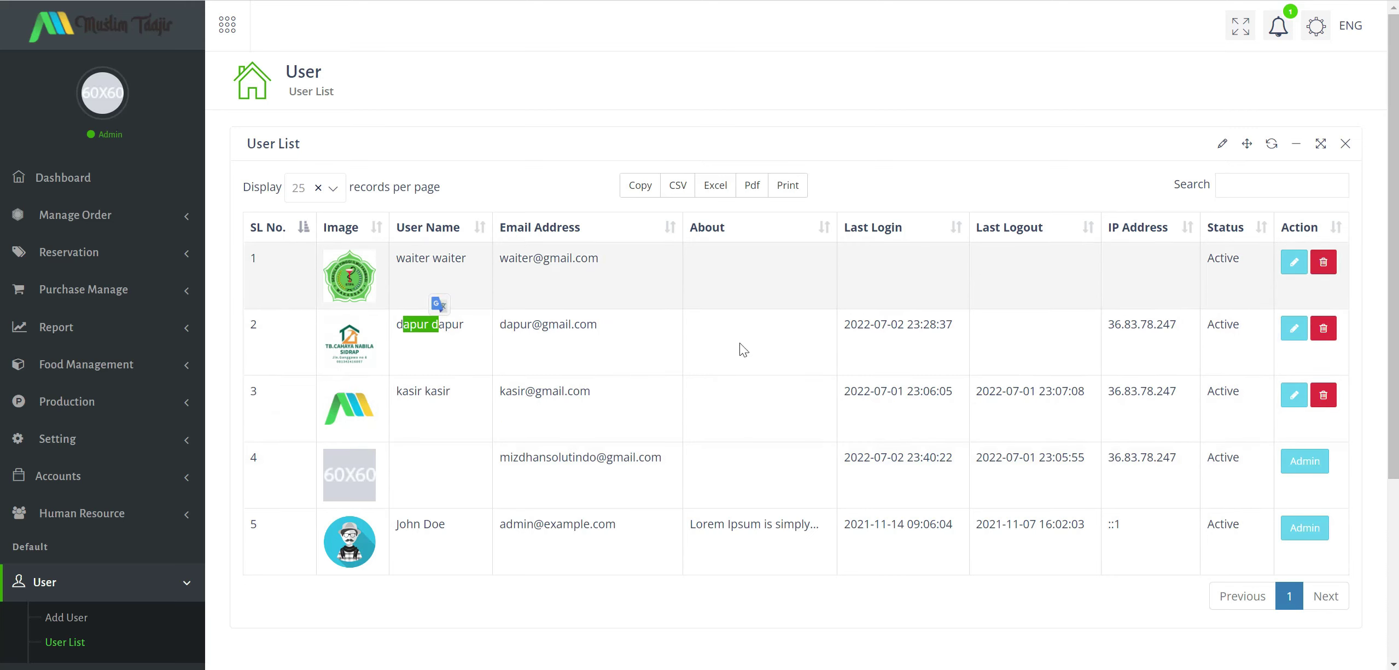
pyautogui.scroll(-3, 778, 374)
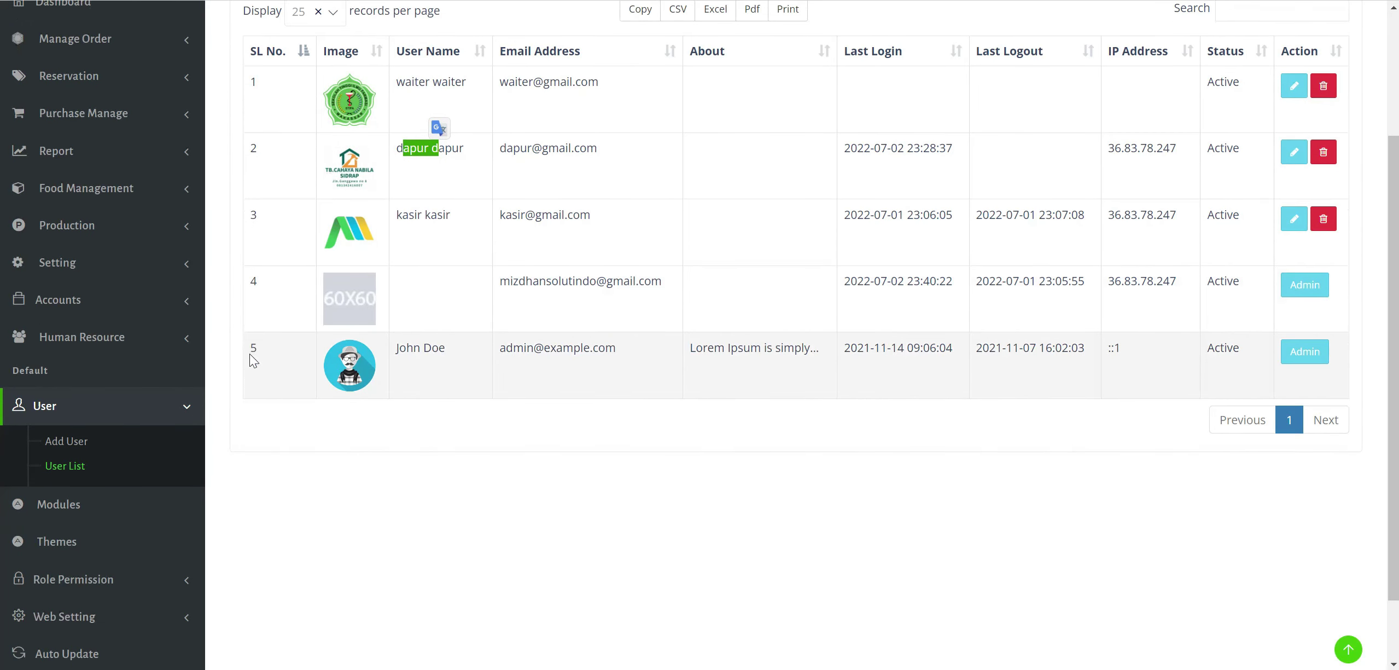
pyautogui.scroll(-2, 249, 353)
# Browse the Modules store, then view the Themes page with Classic and Defaults.
pyautogui.click(149, 419)
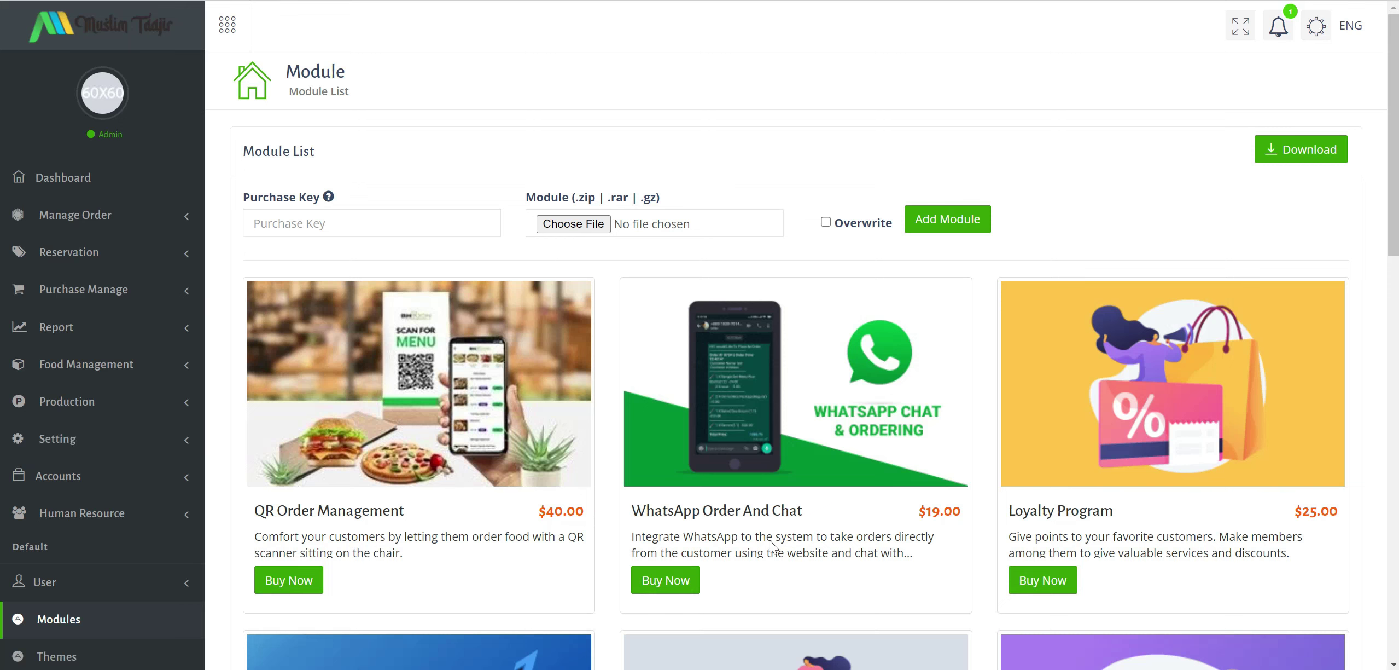
pyautogui.scroll(-3, 66, 580)
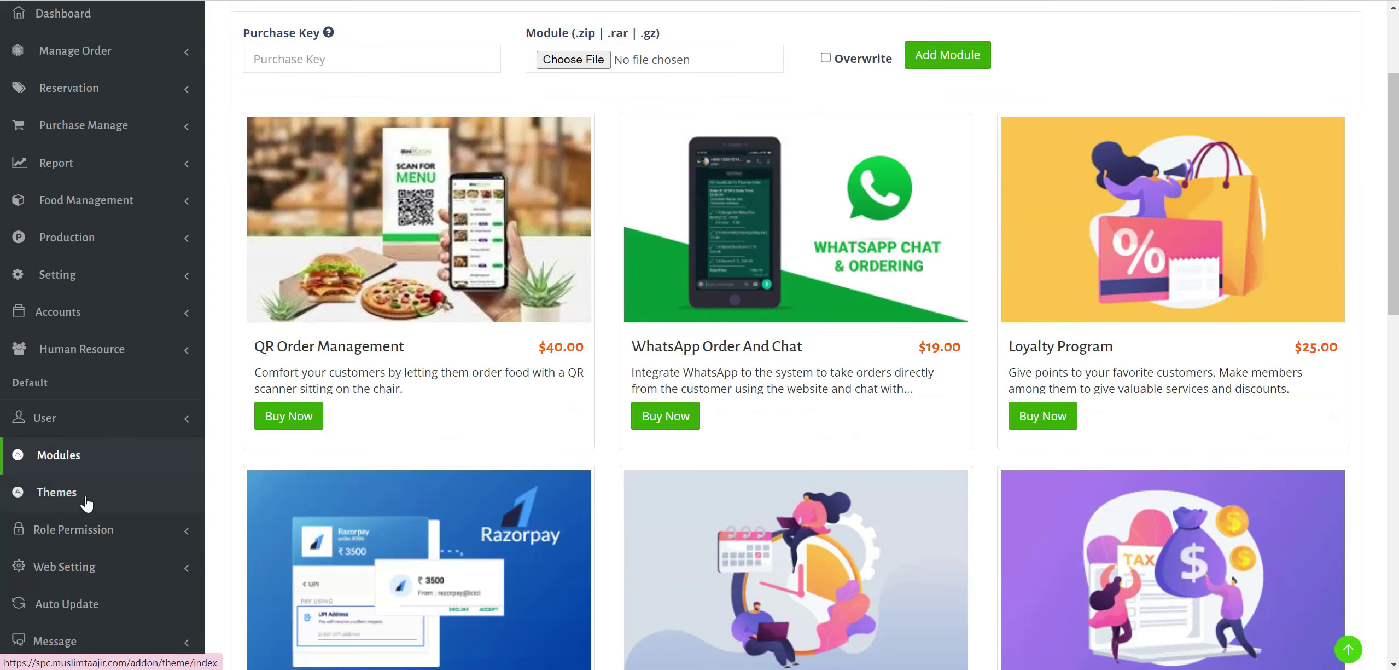
pyautogui.click(176, 481)
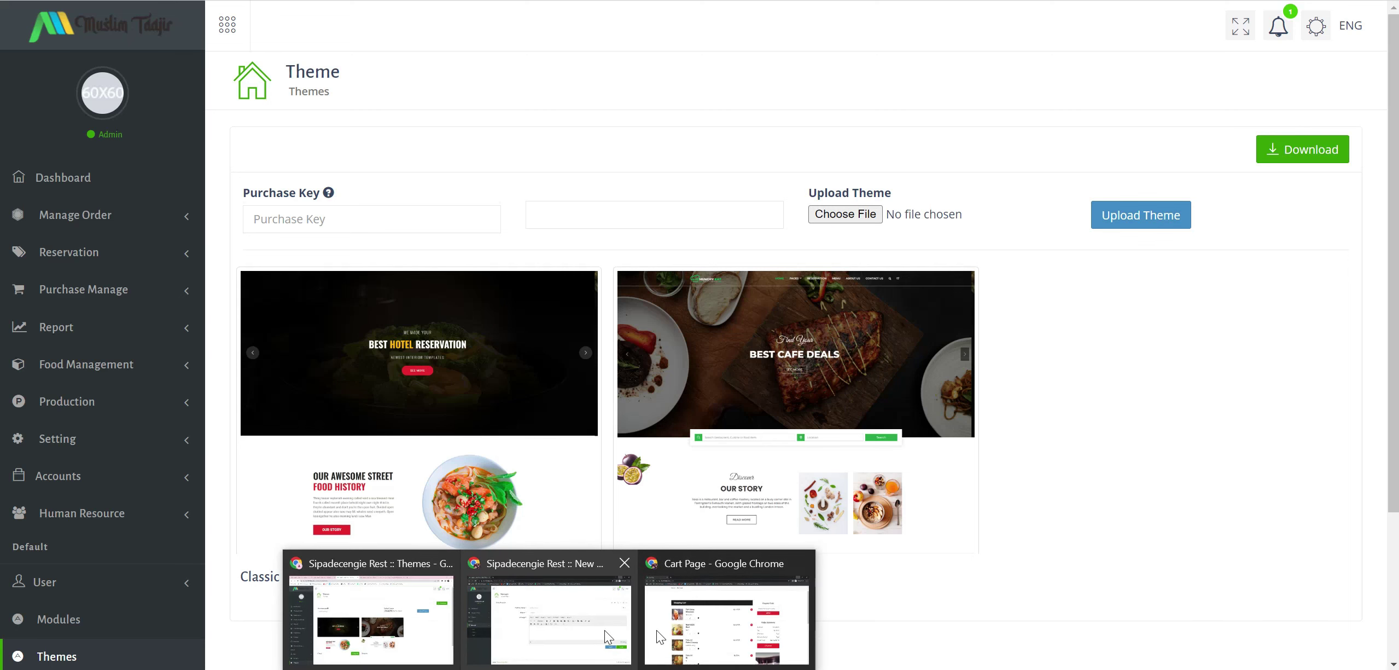
# Check the public home page, then return to the admin Themes page showing Classic activated.
pyautogui.click(728, 630)
pyautogui.click(245, 22)
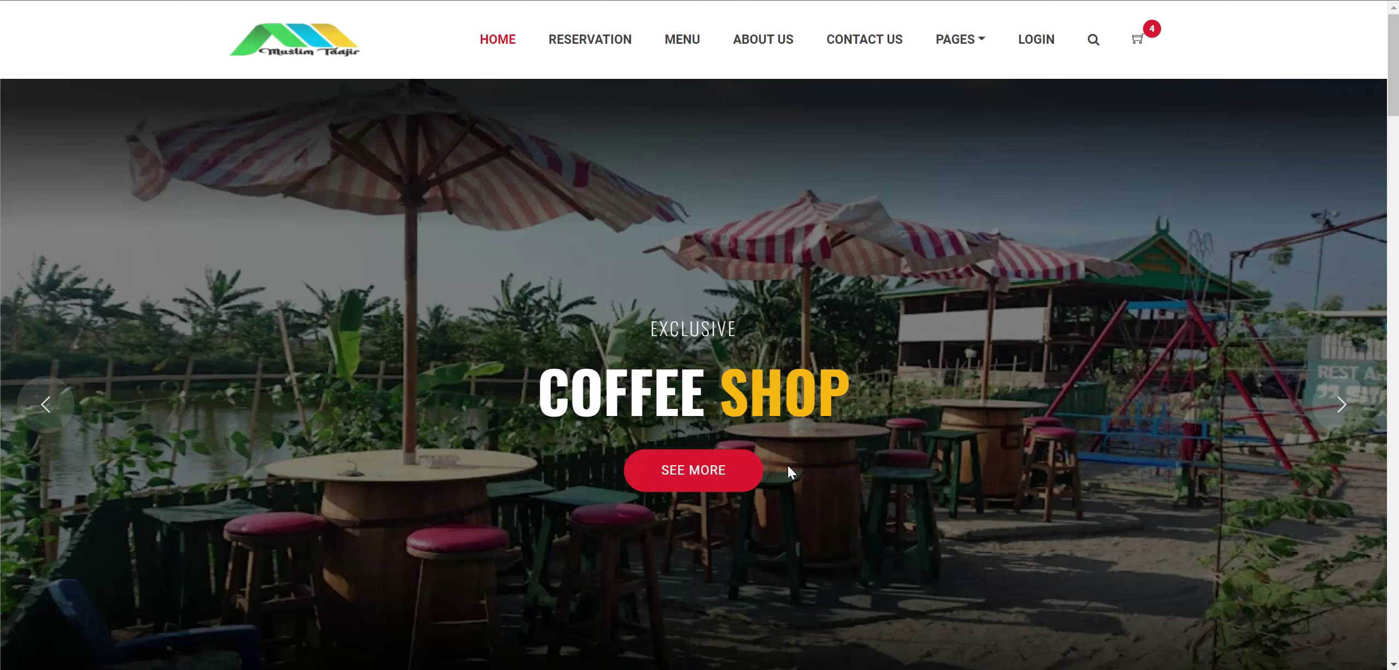
pyautogui.scroll(-7, 659, 391)
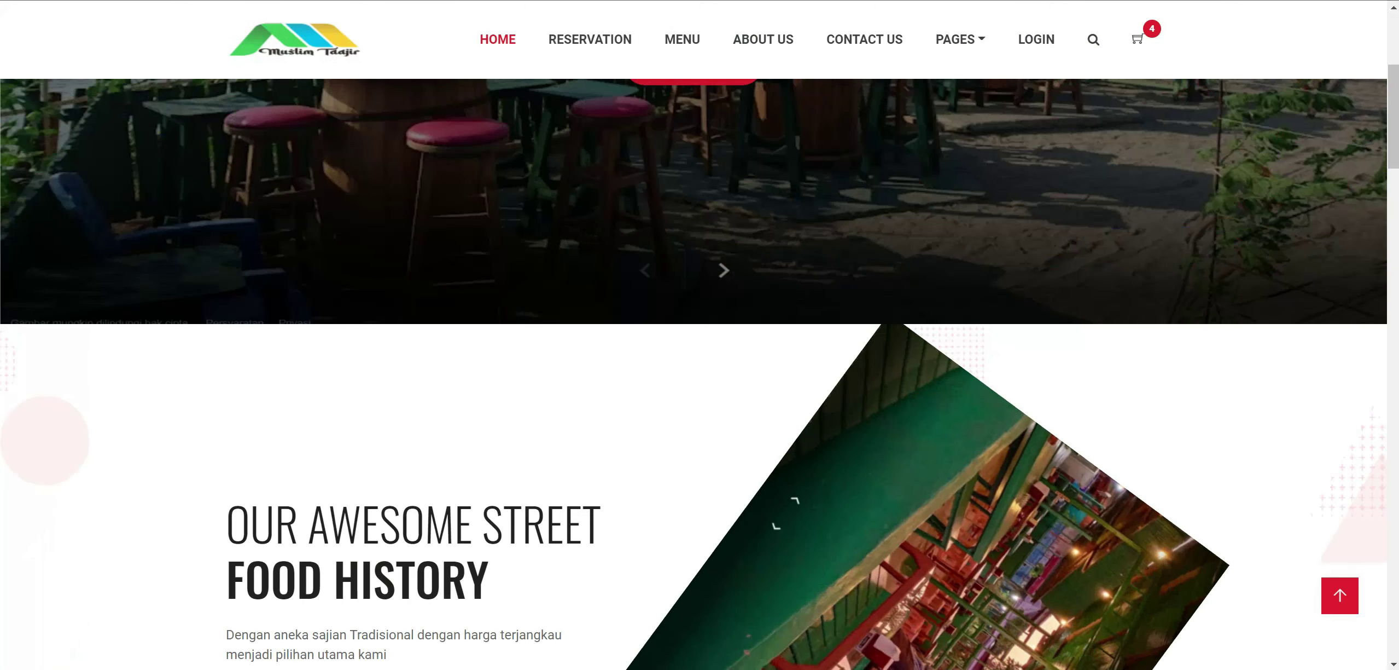
pyautogui.moveTo(547, 668)
pyautogui.hotkey('alt', 'Tab')
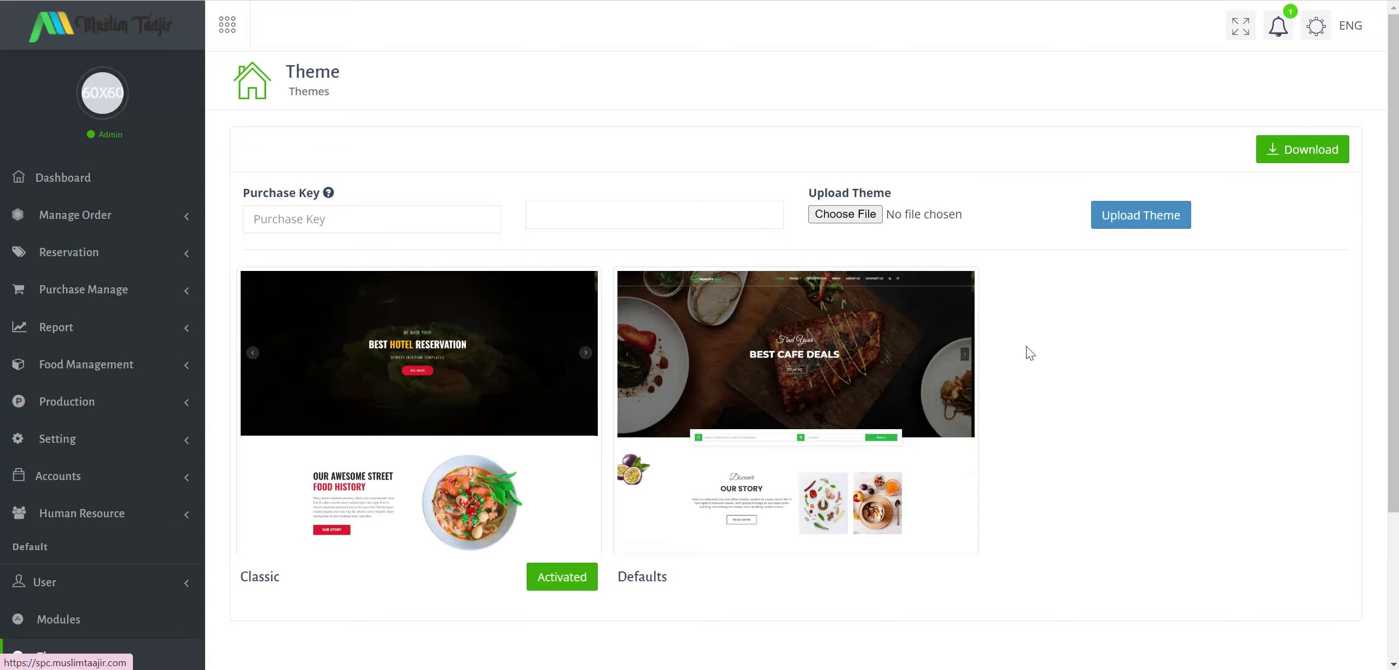
pyautogui.scroll(-3, 1027, 346)
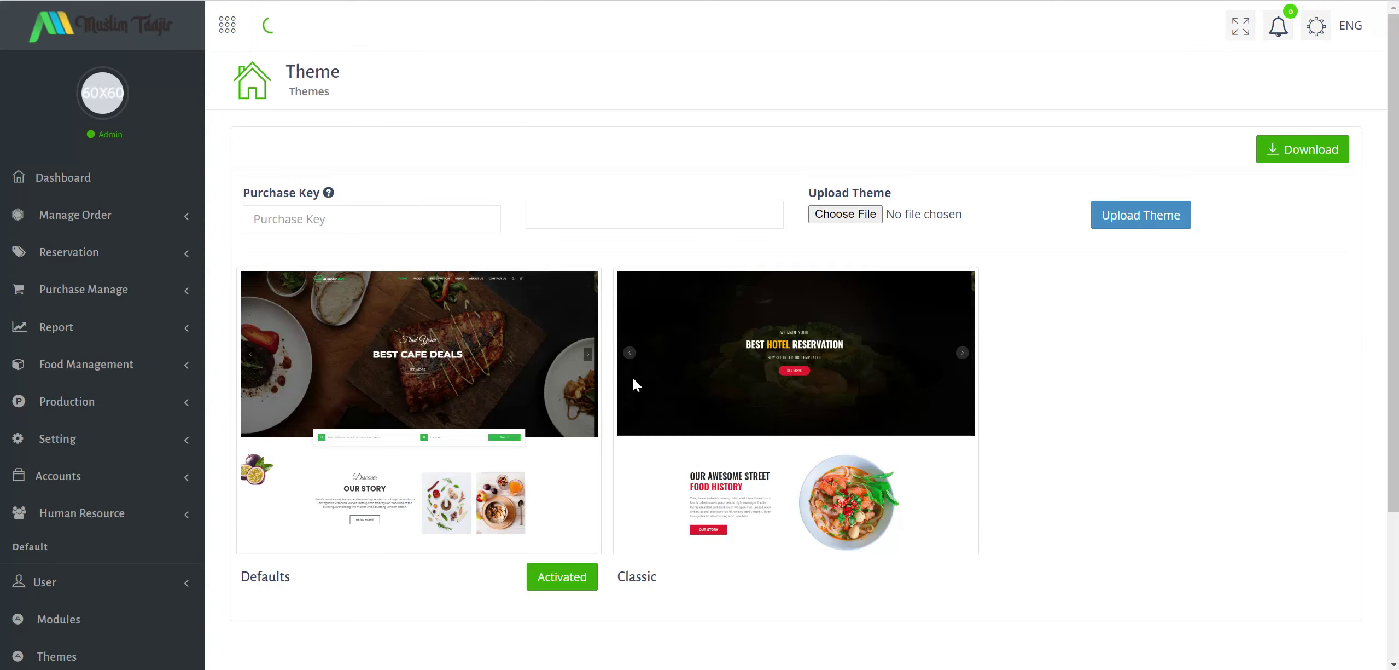
# Activate the Defaults theme and scroll the restyled home page down to Our Story.
pyautogui.moveTo(766, 563)
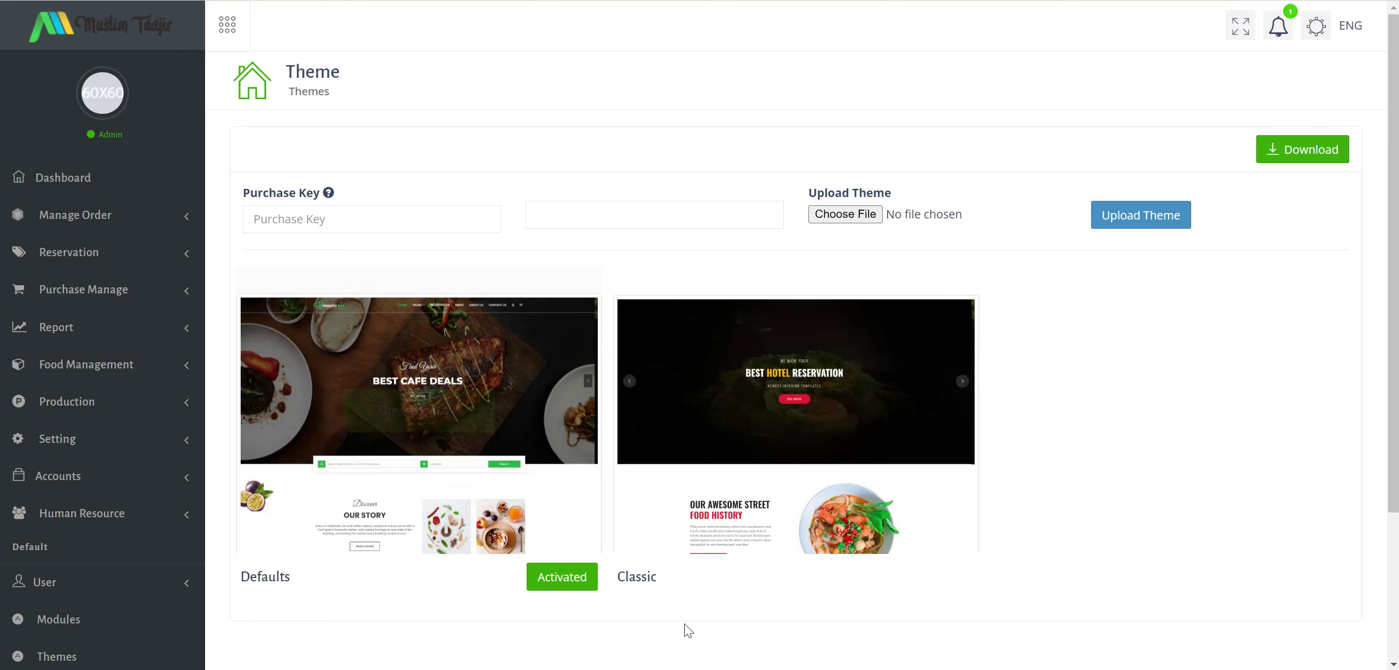
pyautogui.hotkey('alt', 'Tab')
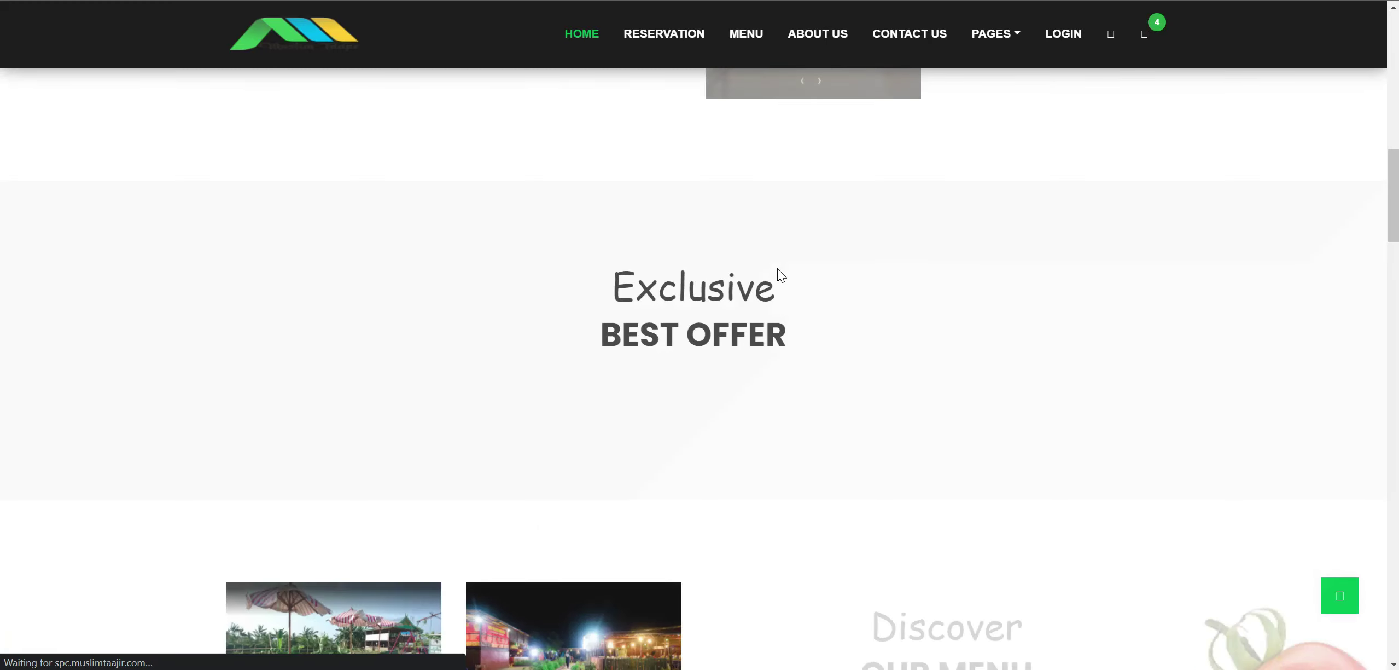
pyautogui.scroll(5, 959, 323)
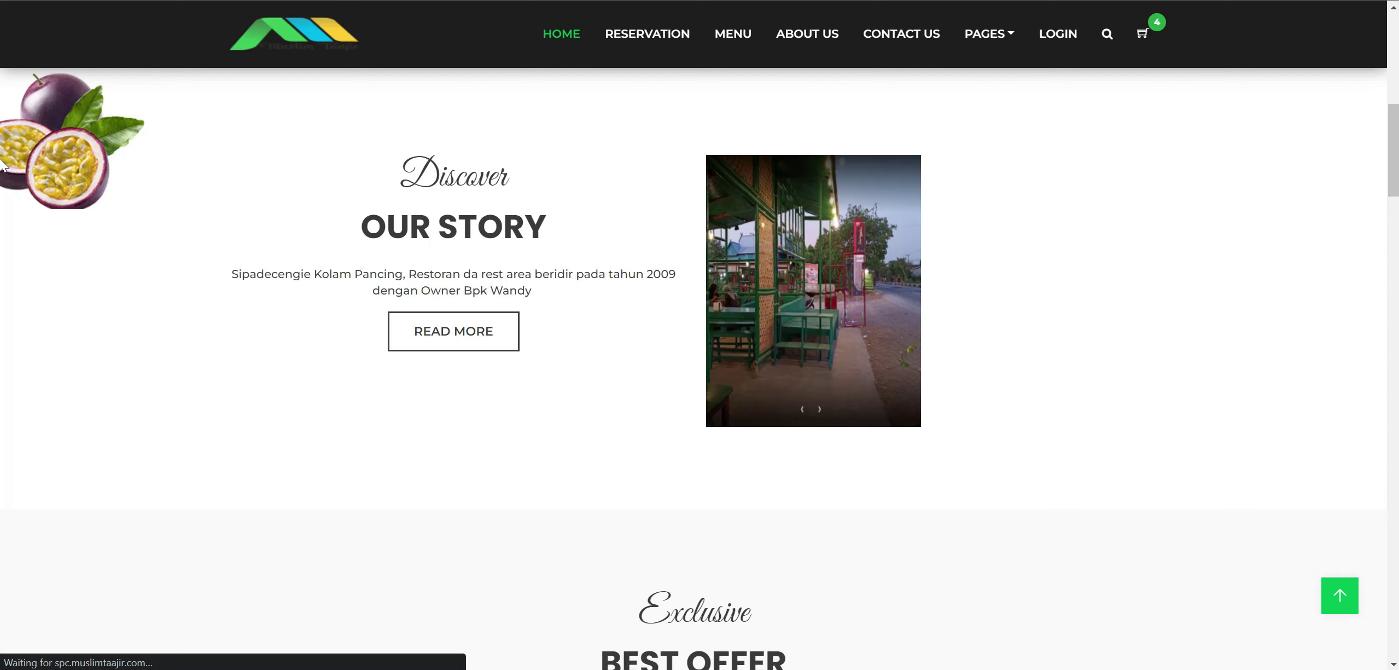
pyautogui.scroll(6, 1354, 179)
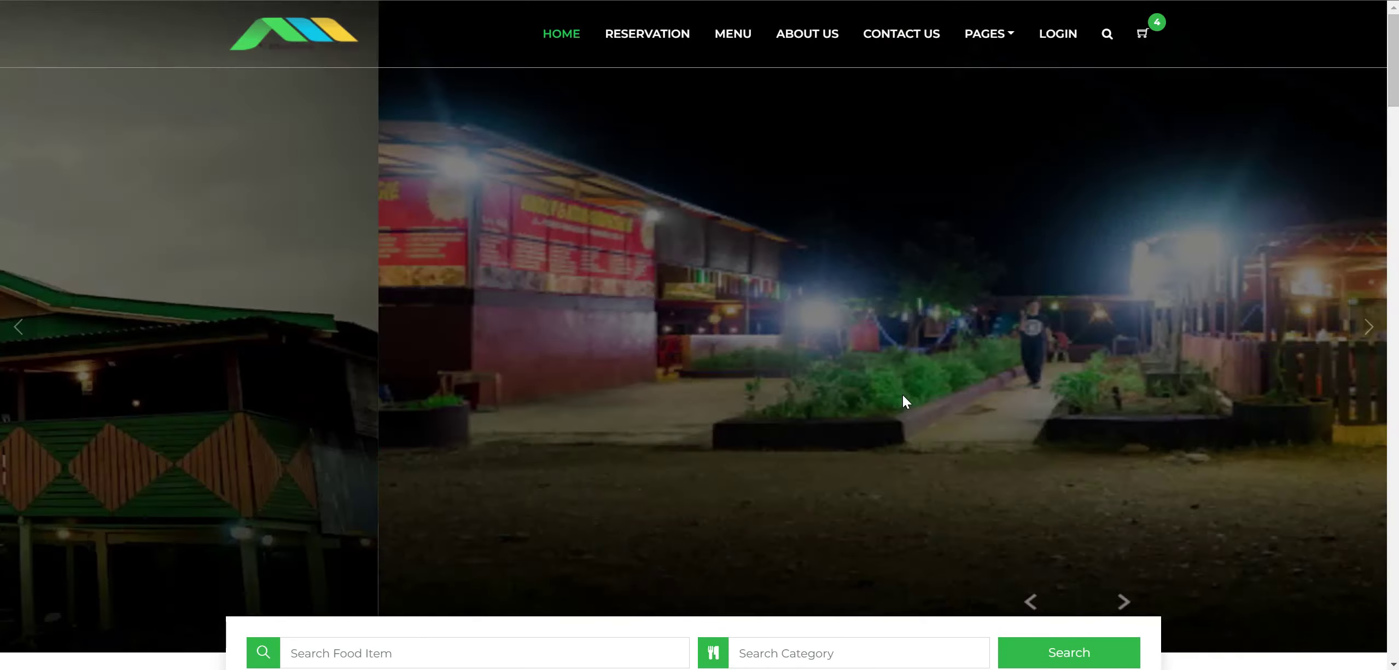
pyautogui.scroll(-3, 903, 399)
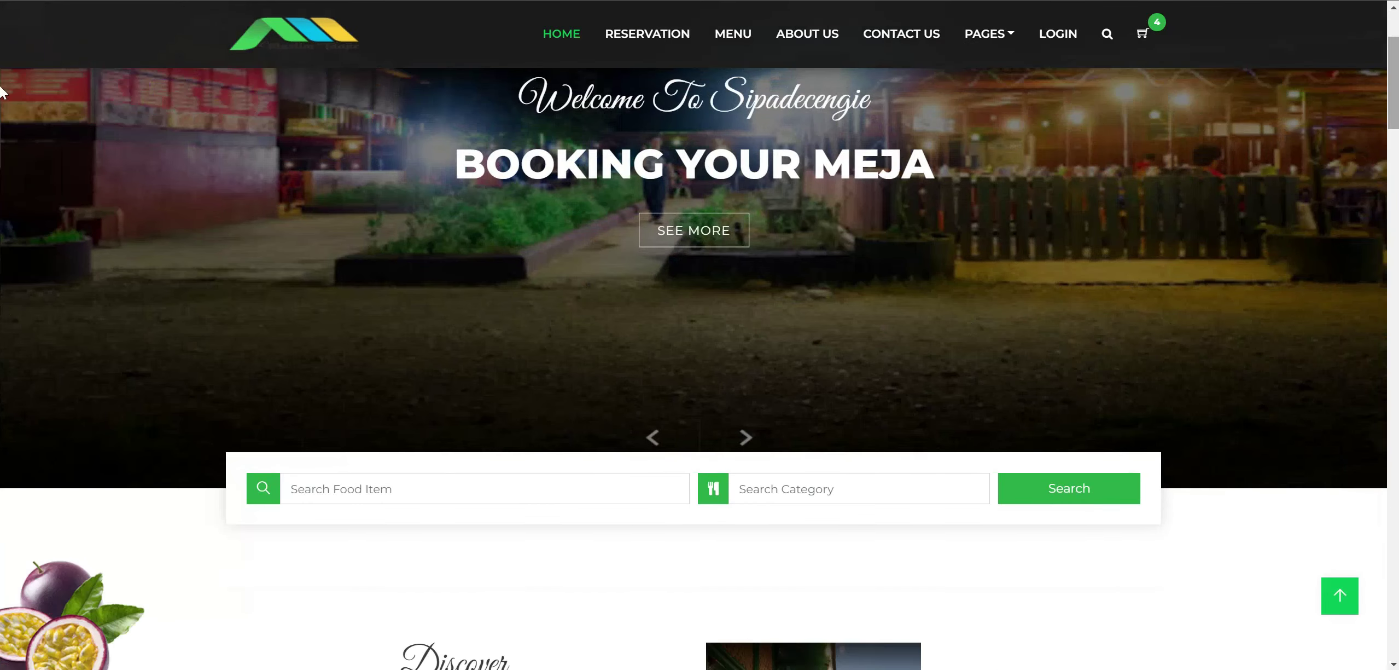
pyautogui.scroll(3, 3, 93)
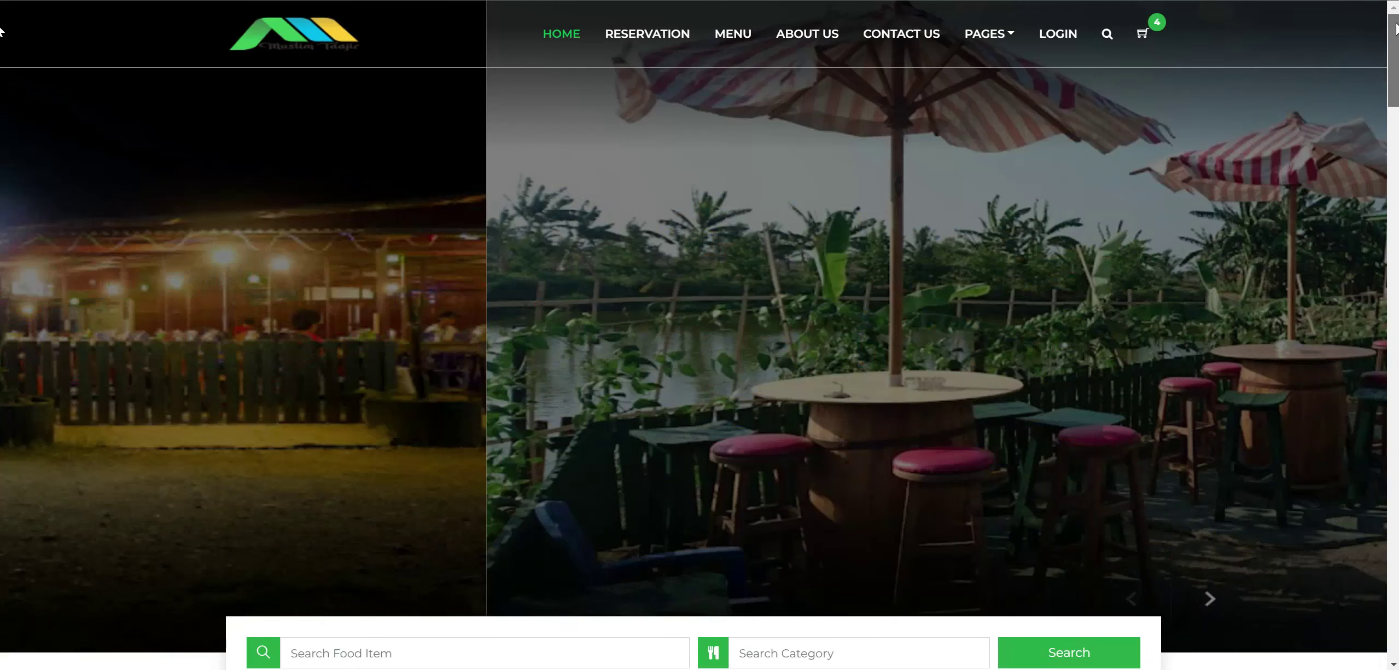
pyautogui.scroll(-3, 742, 474)
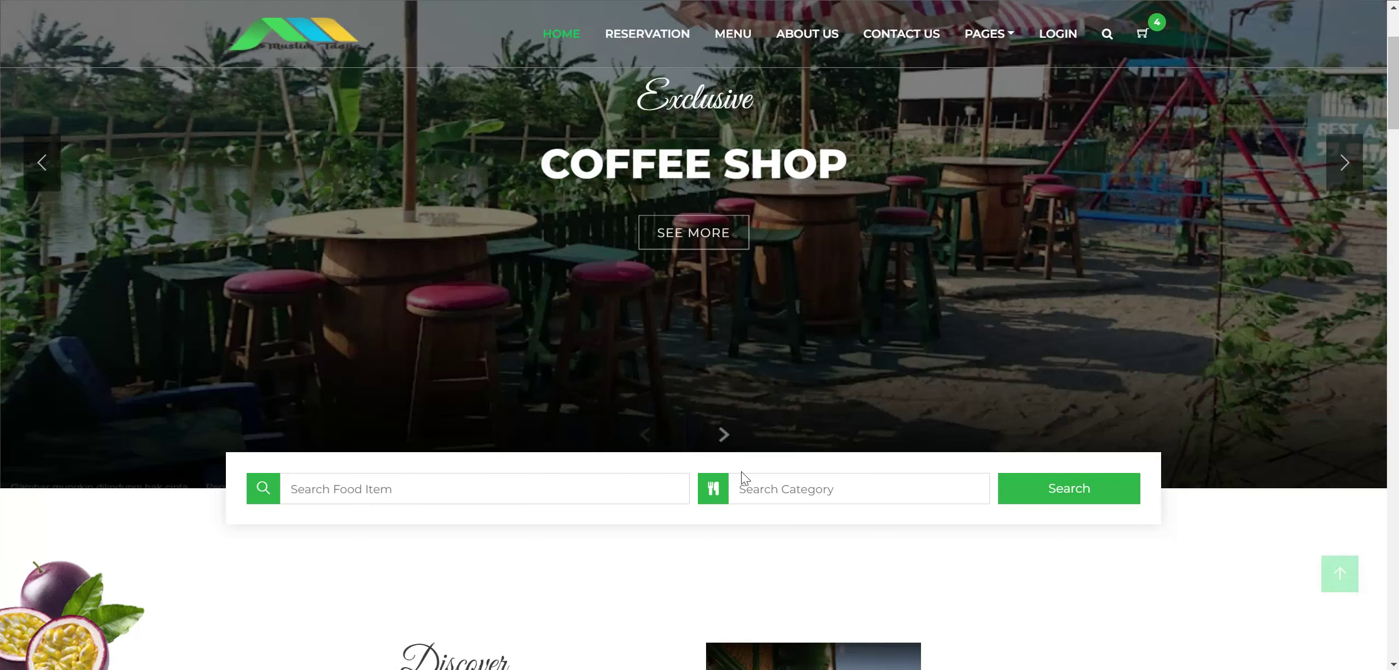
pyautogui.scroll(-2, 741, 471)
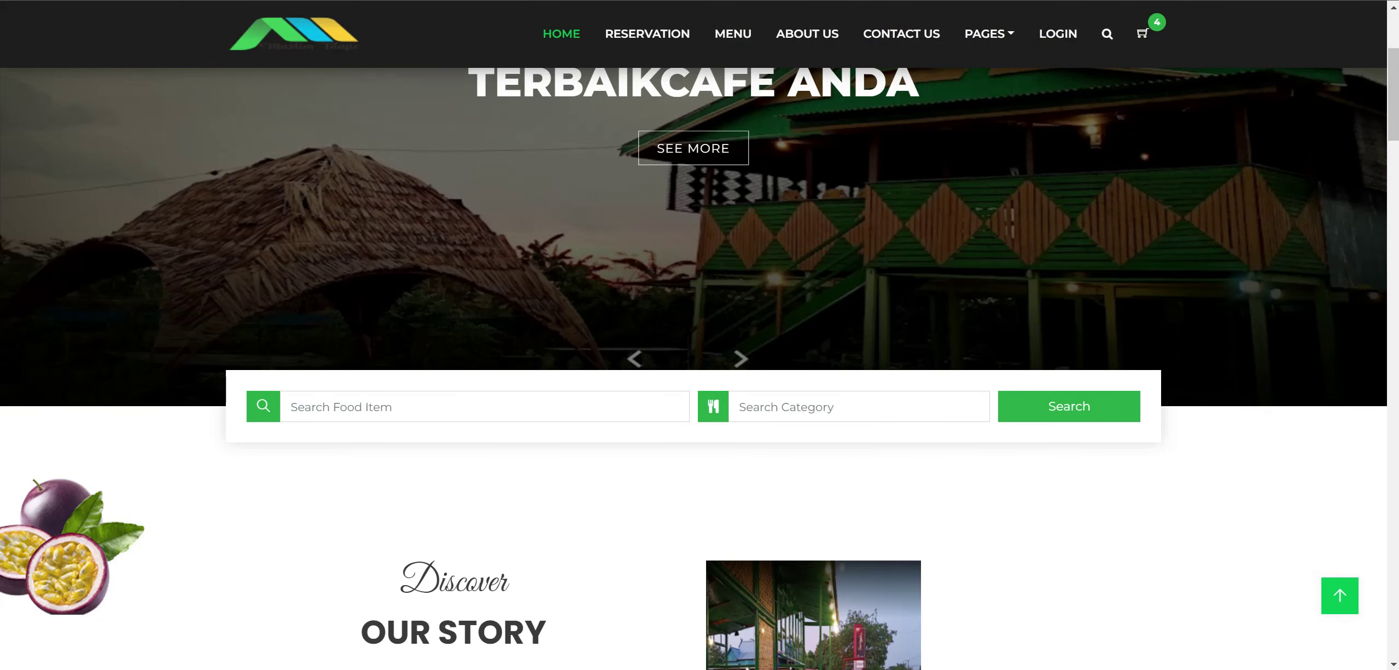
pyautogui.hotkey('alt', 'Tab')
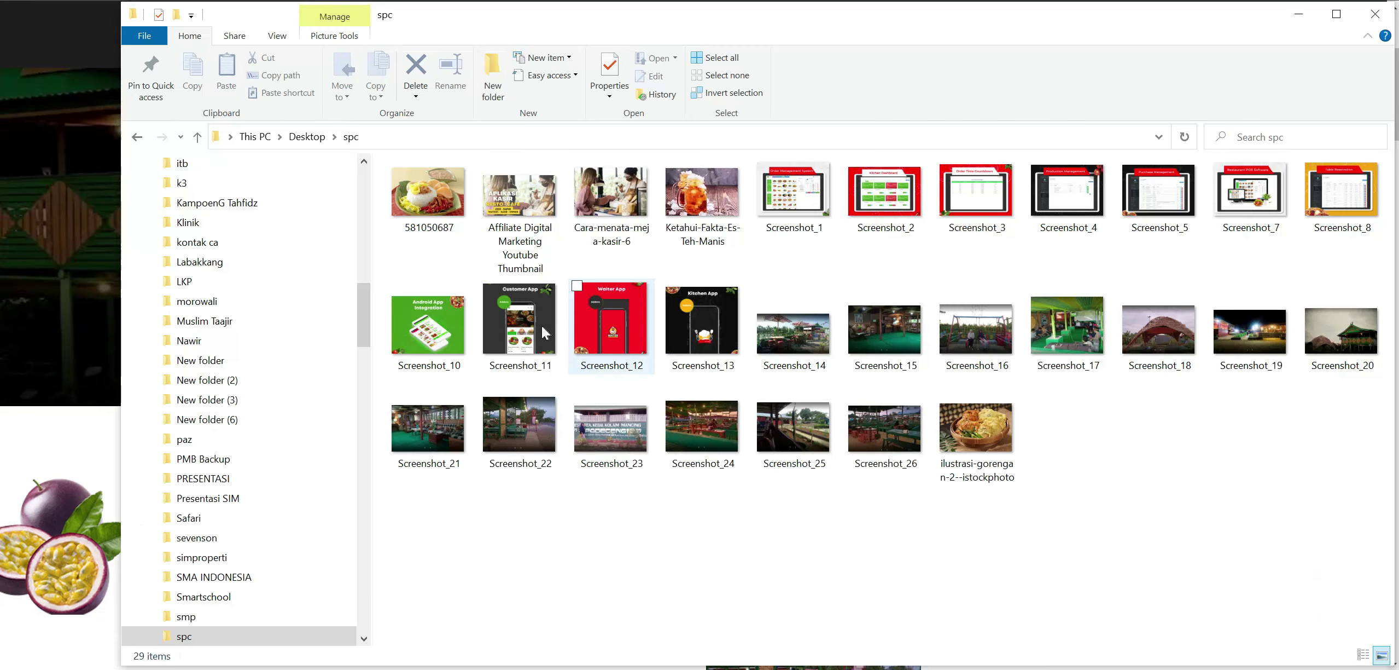
# Open Screenshot_11, the Customer App Addons promo, from the spc folder.
pyautogui.click(539, 326)
pyautogui.press('Return')
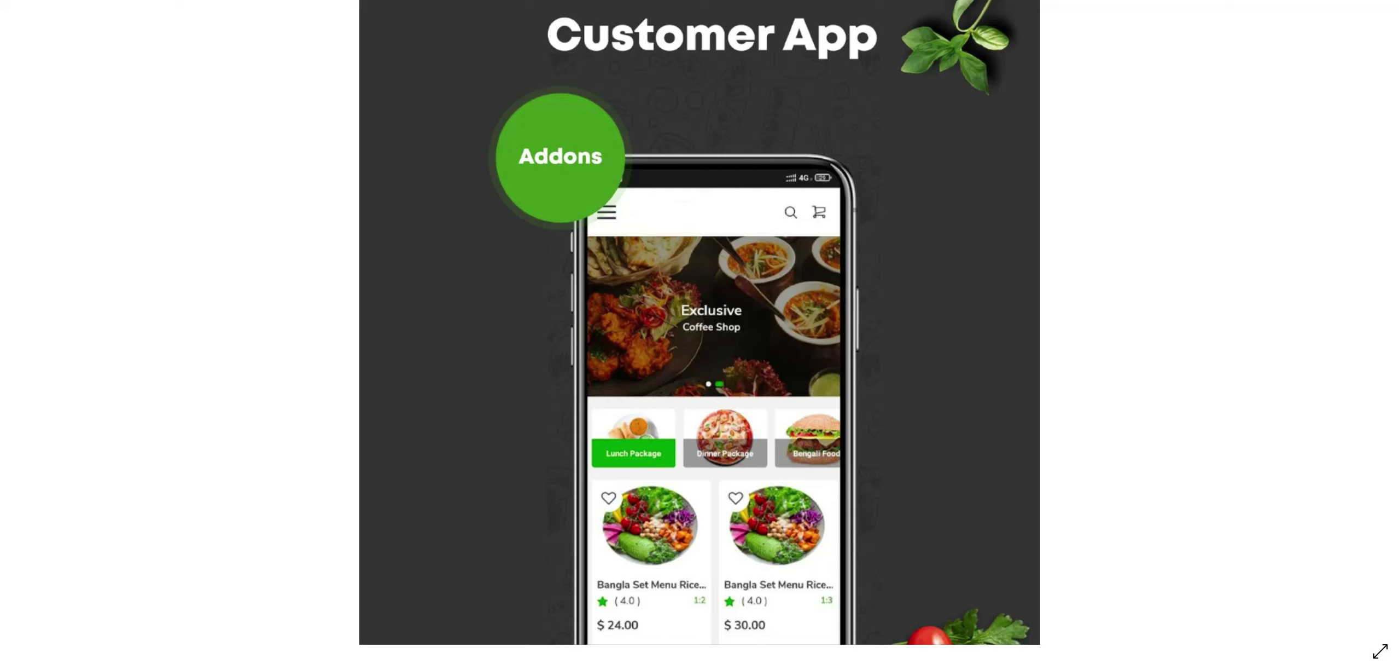
# Page from the Waiter App and Kitchen App promos on into the venue photos.
pyautogui.click(1364, 317)
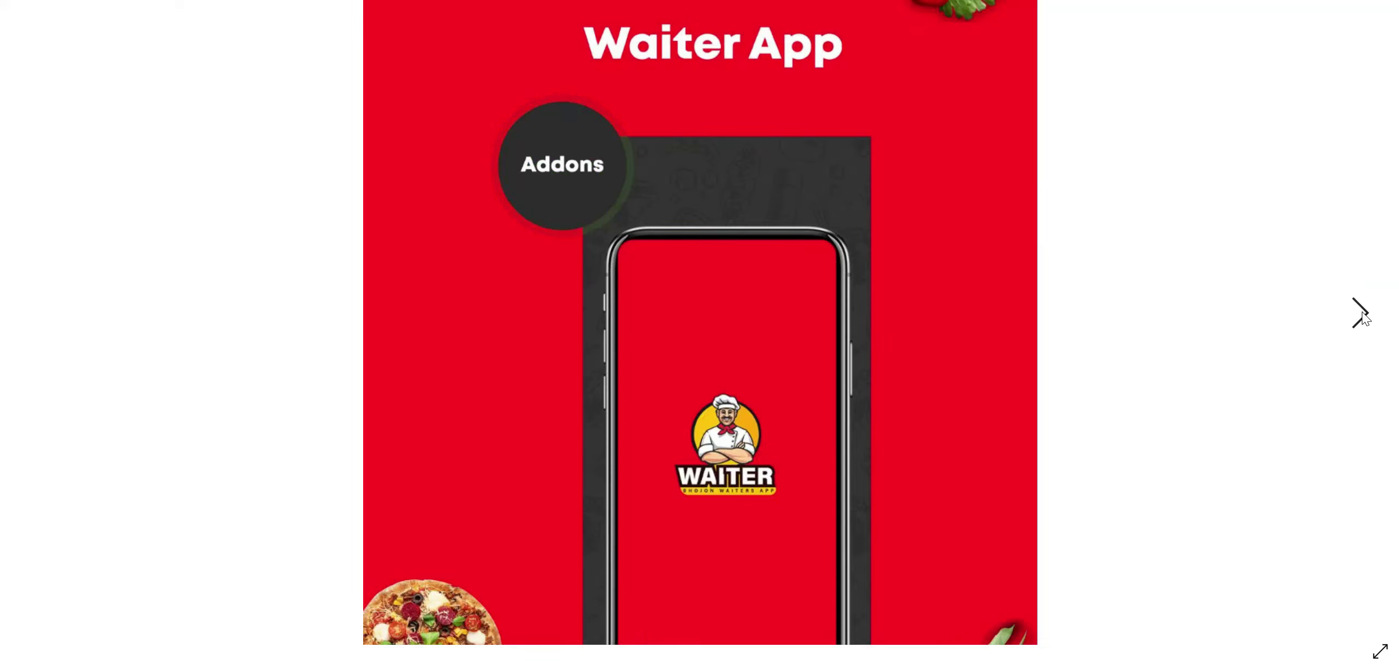
pyautogui.click(1364, 316)
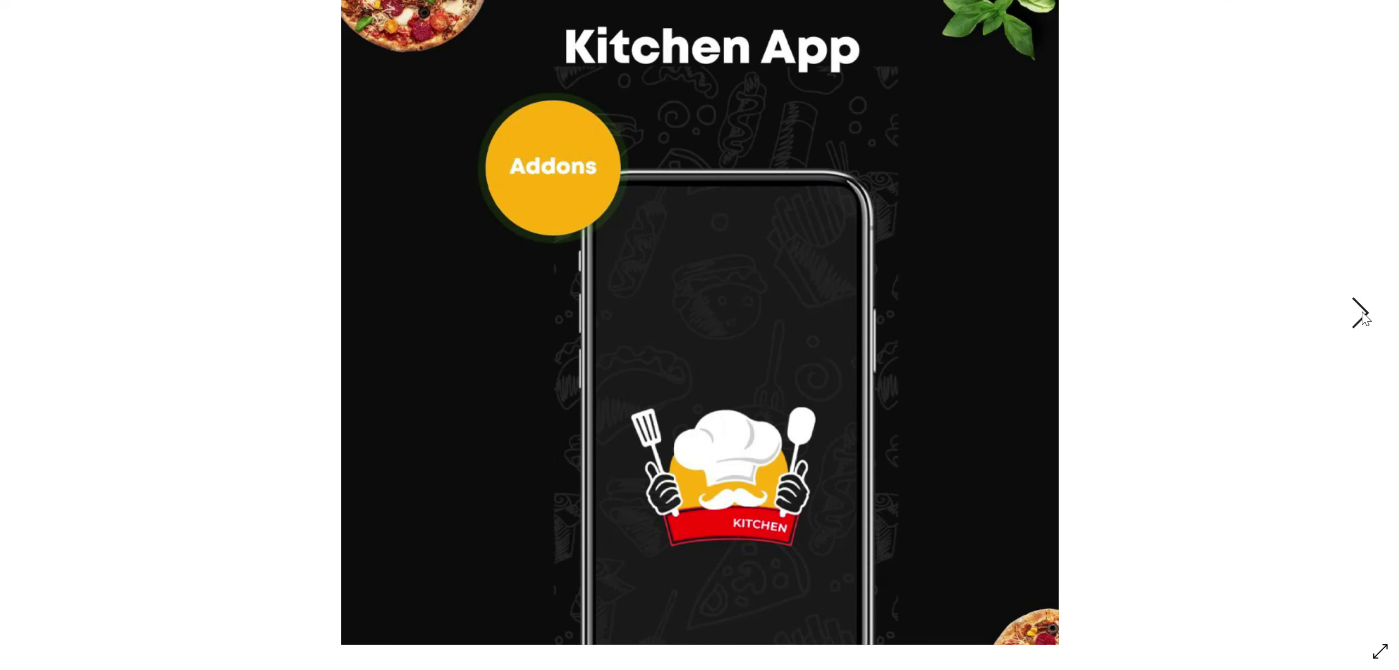
pyautogui.click(1363, 313)
pyautogui.click(1362, 313)
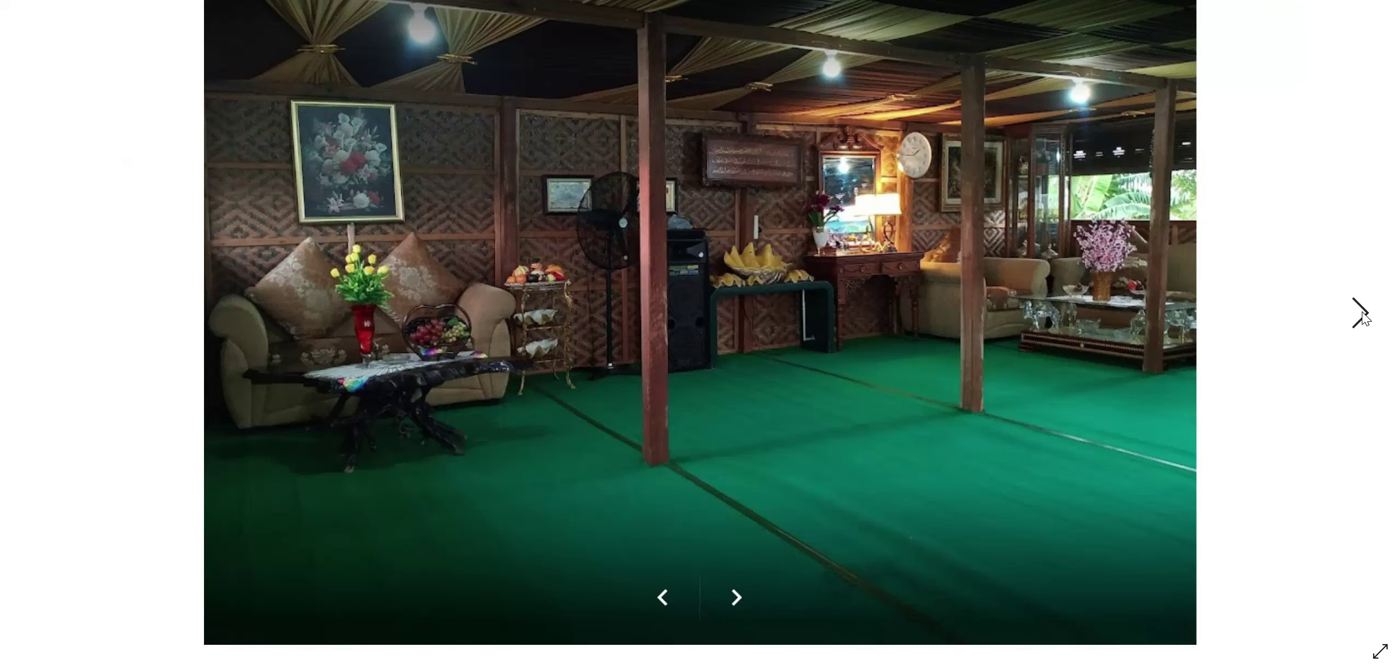
# Advance to the green pavilion photo, then open Screenshot_1 from the spc folder.
pyautogui.click(1362, 313)
pyautogui.click(1363, 312)
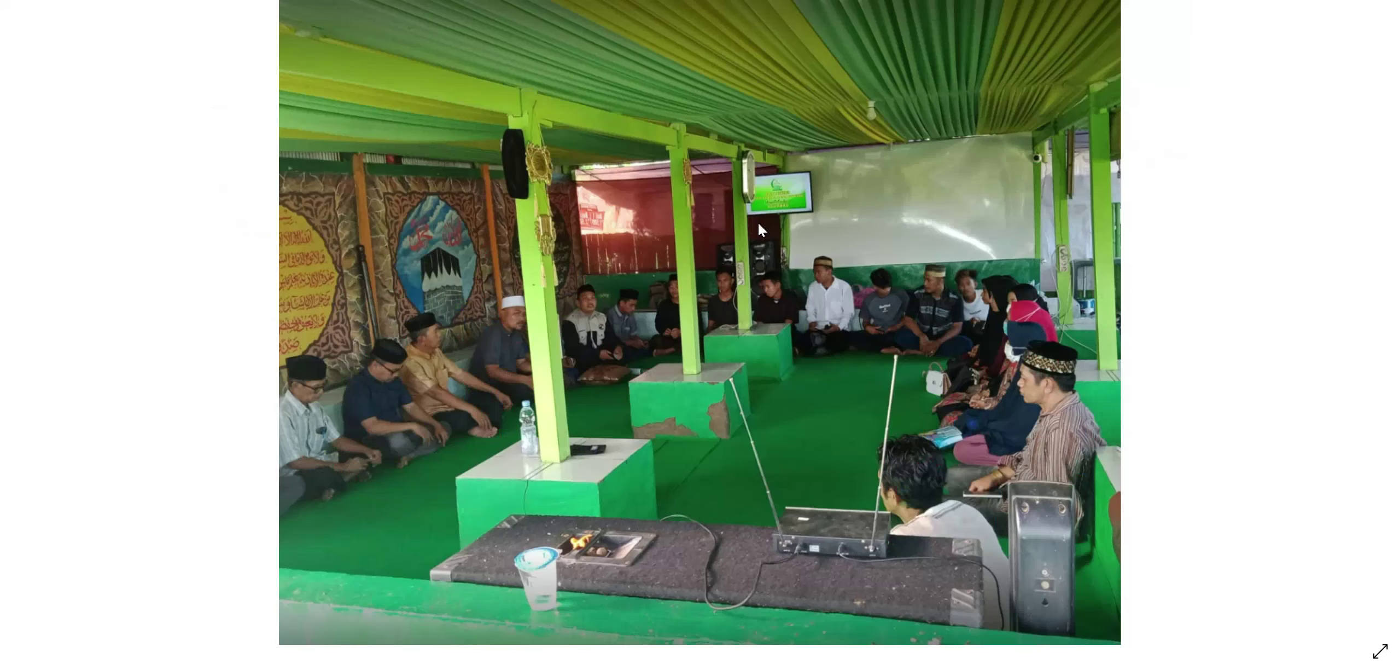
pyautogui.hotkey('alt', 'Tab')
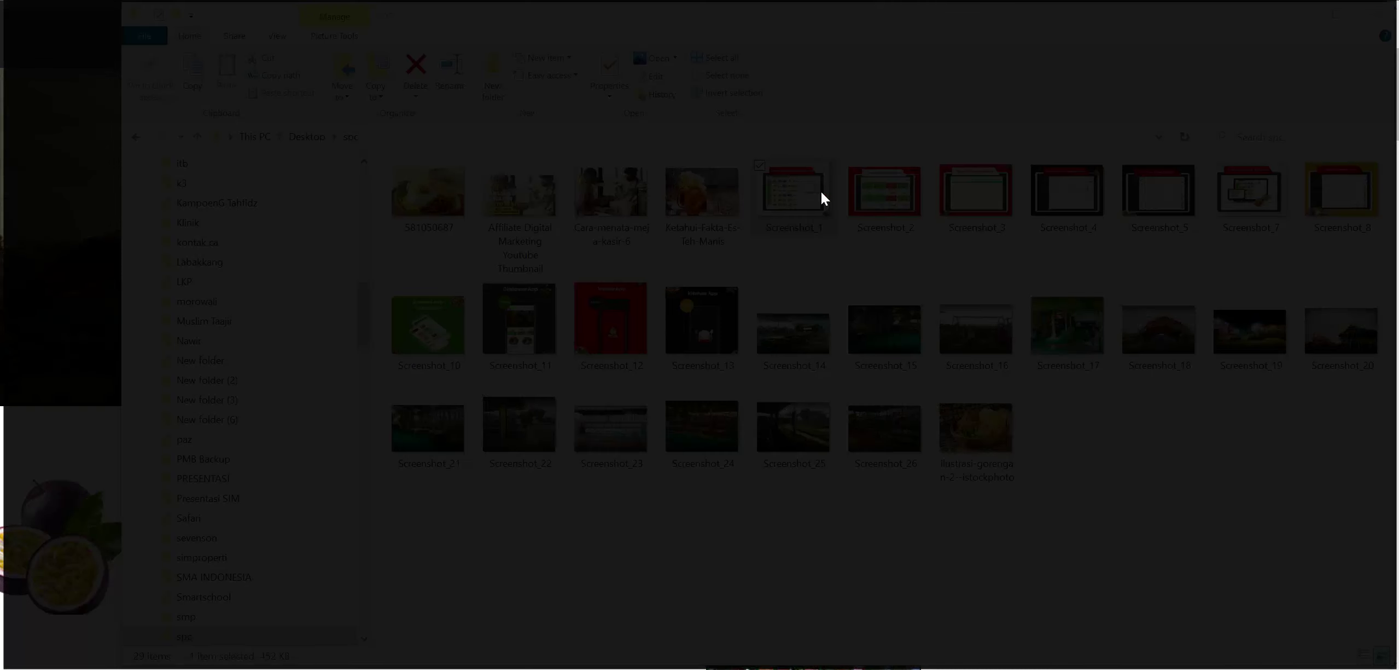
pyautogui.doubleClick(821, 197)
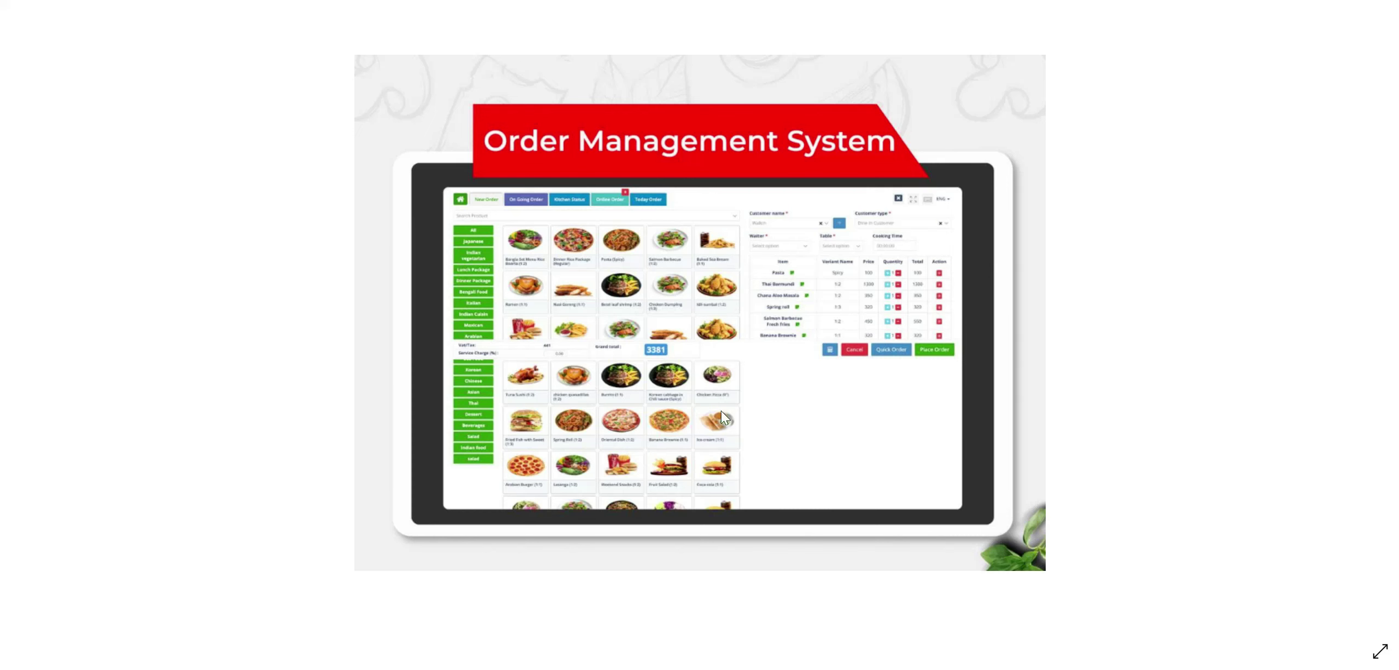
# Advance through the Kitchen Dashboard, Order Time Countdown, Production, Purchase Management and POS slides.
pyautogui.click(1366, 320)
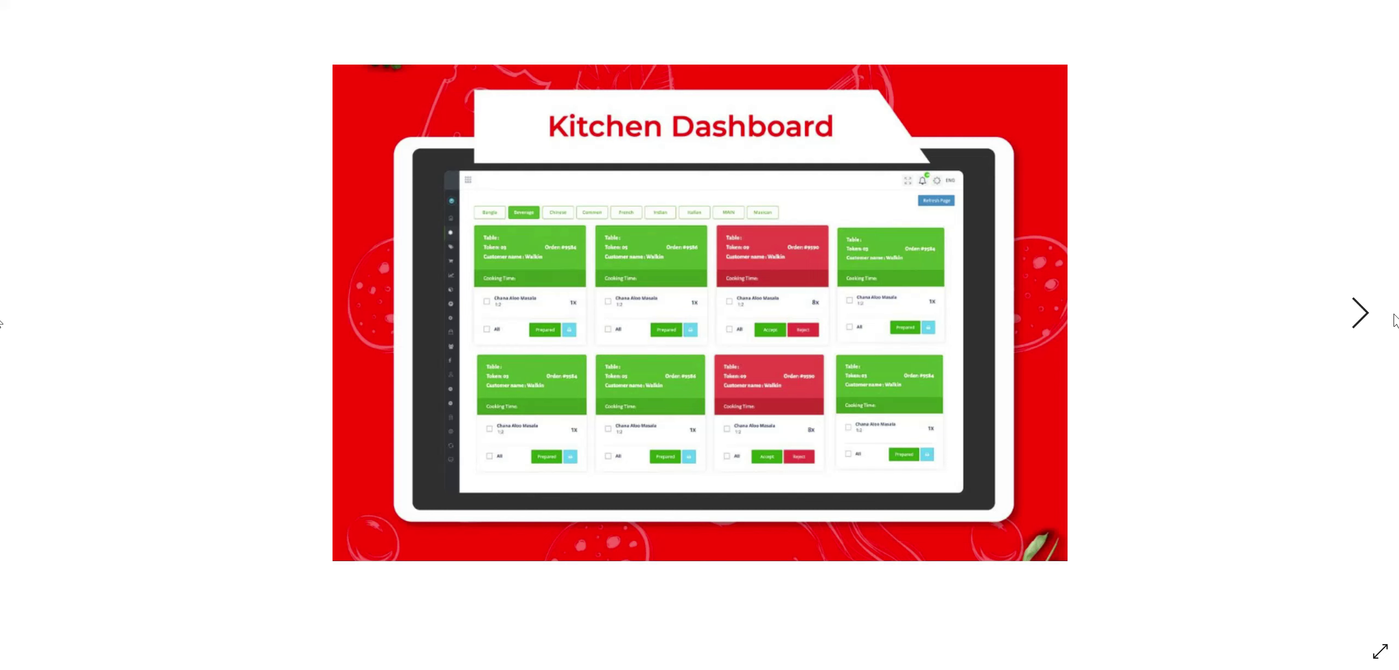
pyautogui.click(1361, 318)
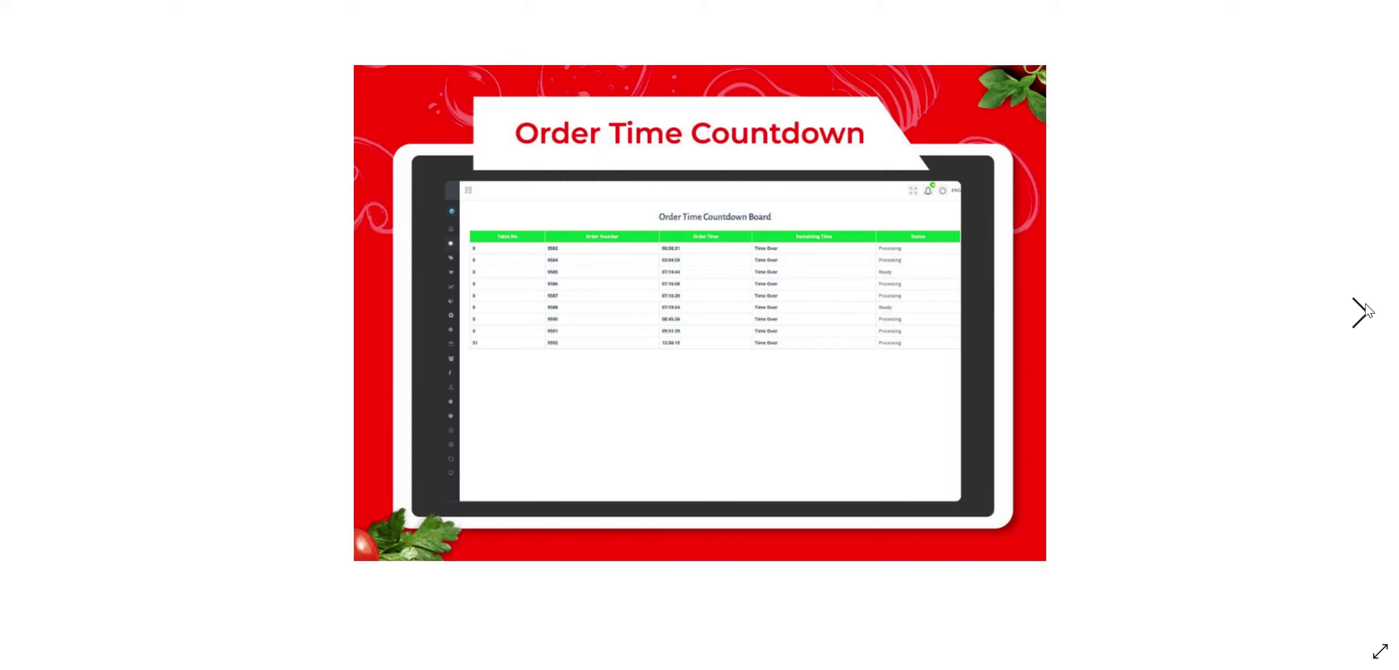
pyautogui.click(1361, 318)
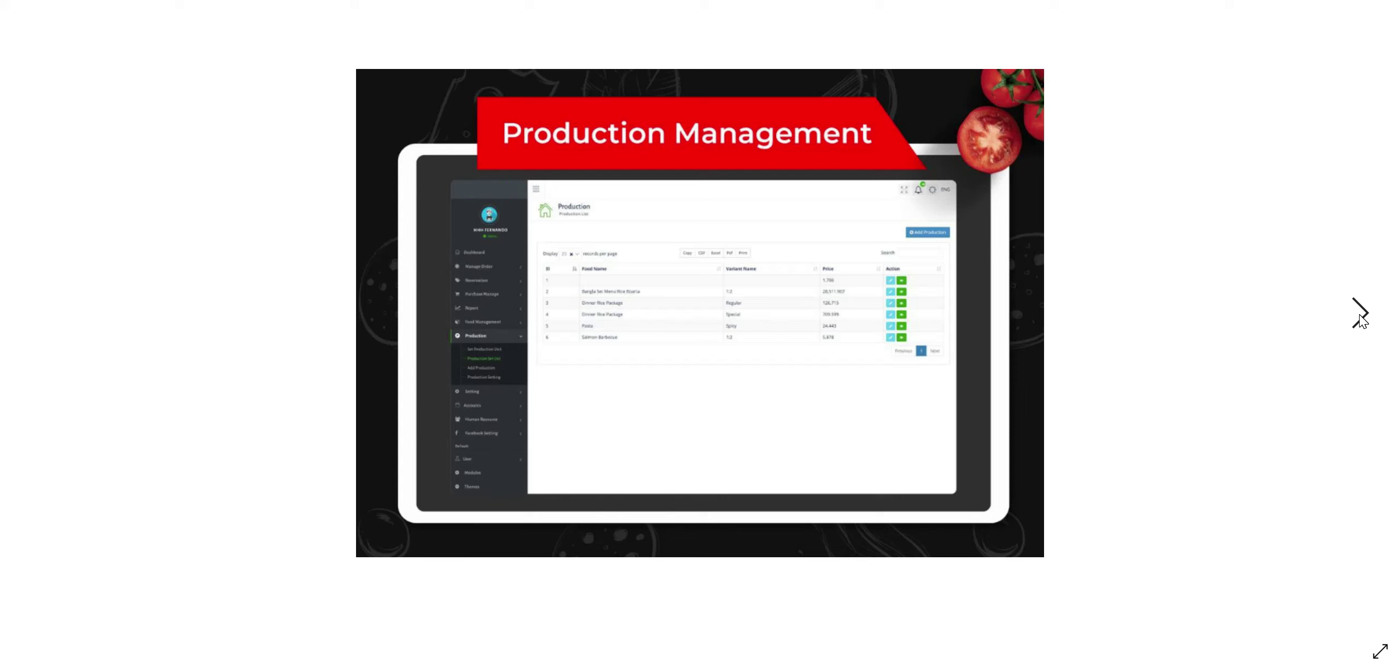
pyautogui.click(1360, 315)
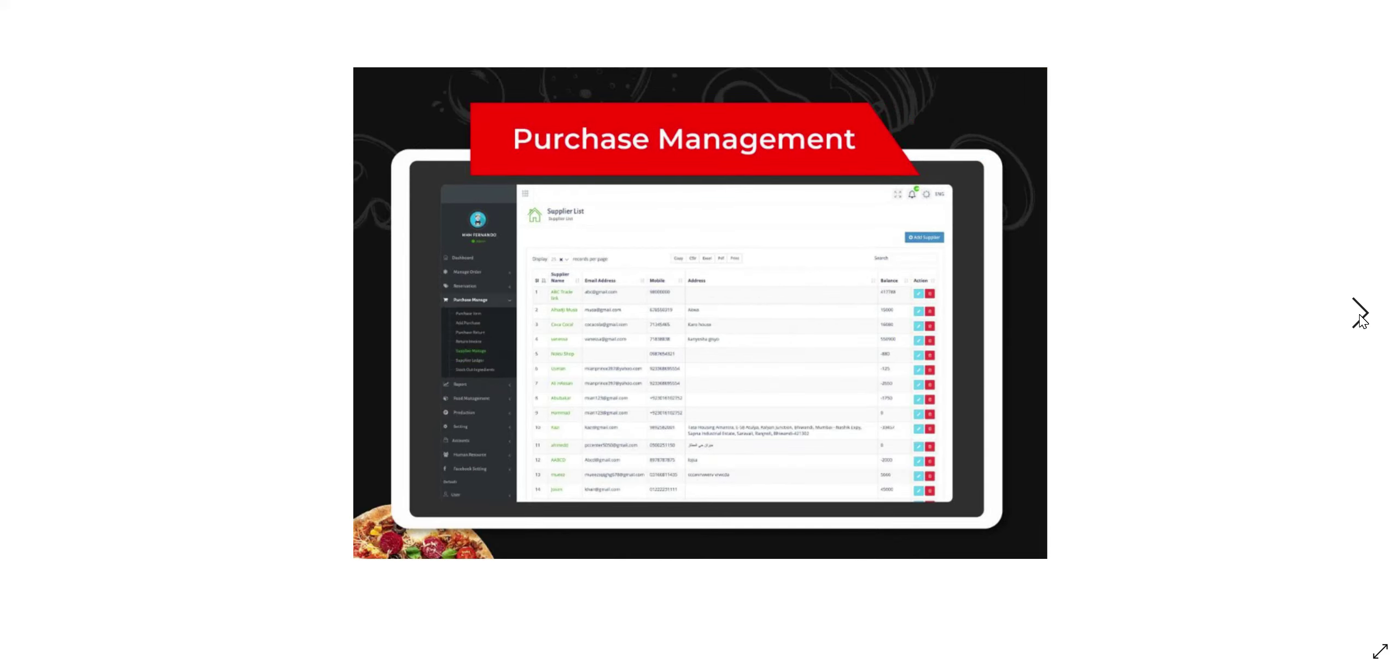
pyautogui.click(1360, 315)
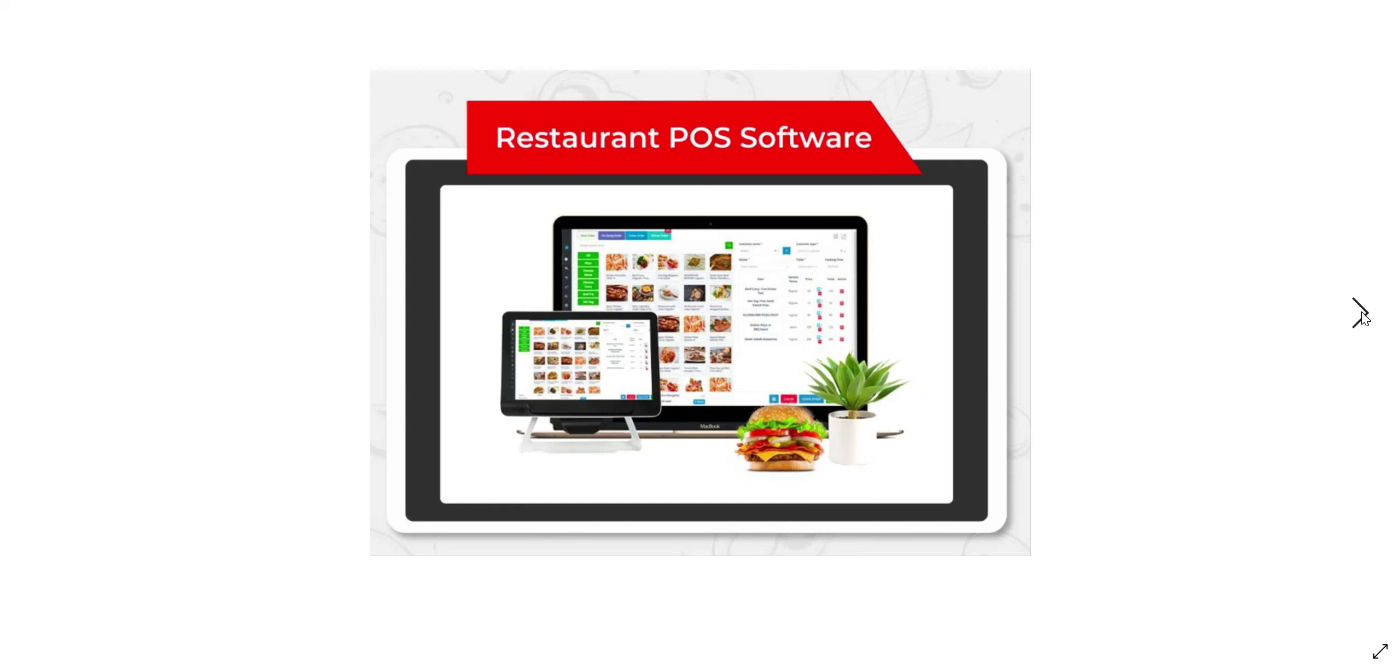
# Continue through Table Reservation, Android App Integration and Customer App, then return to the spc folder.
pyautogui.click(1361, 315)
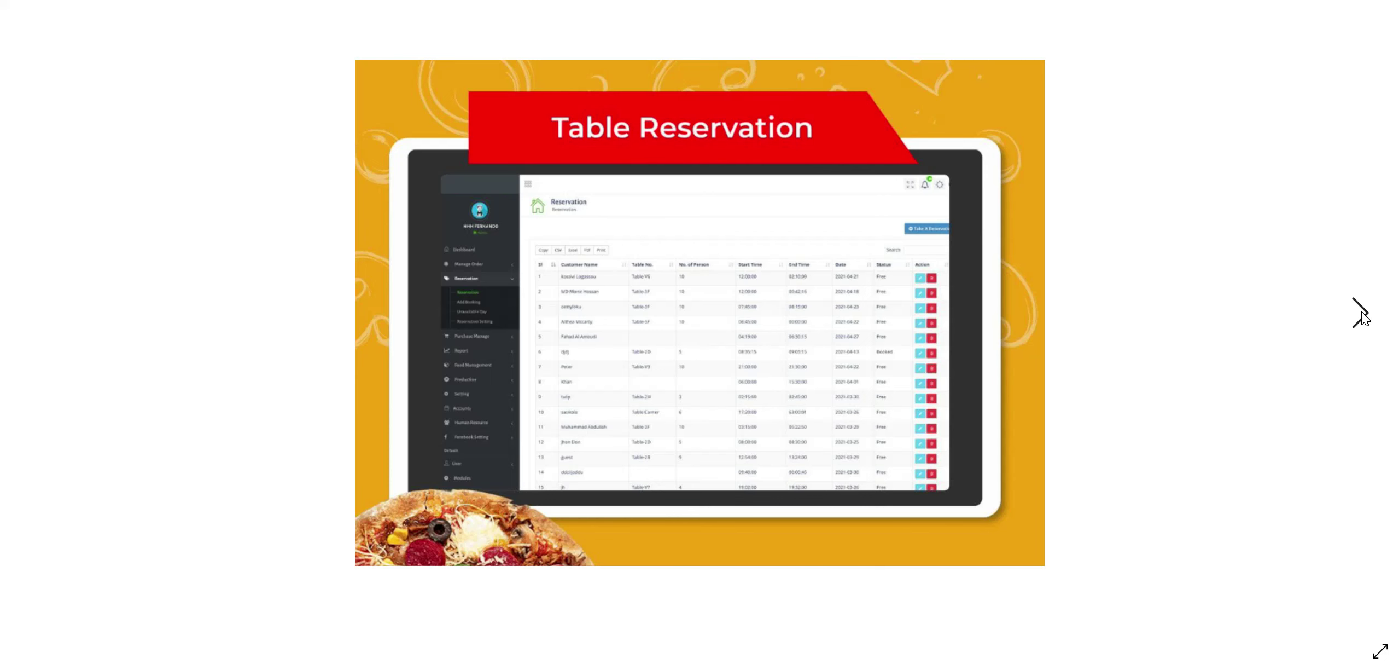
pyautogui.click(1362, 318)
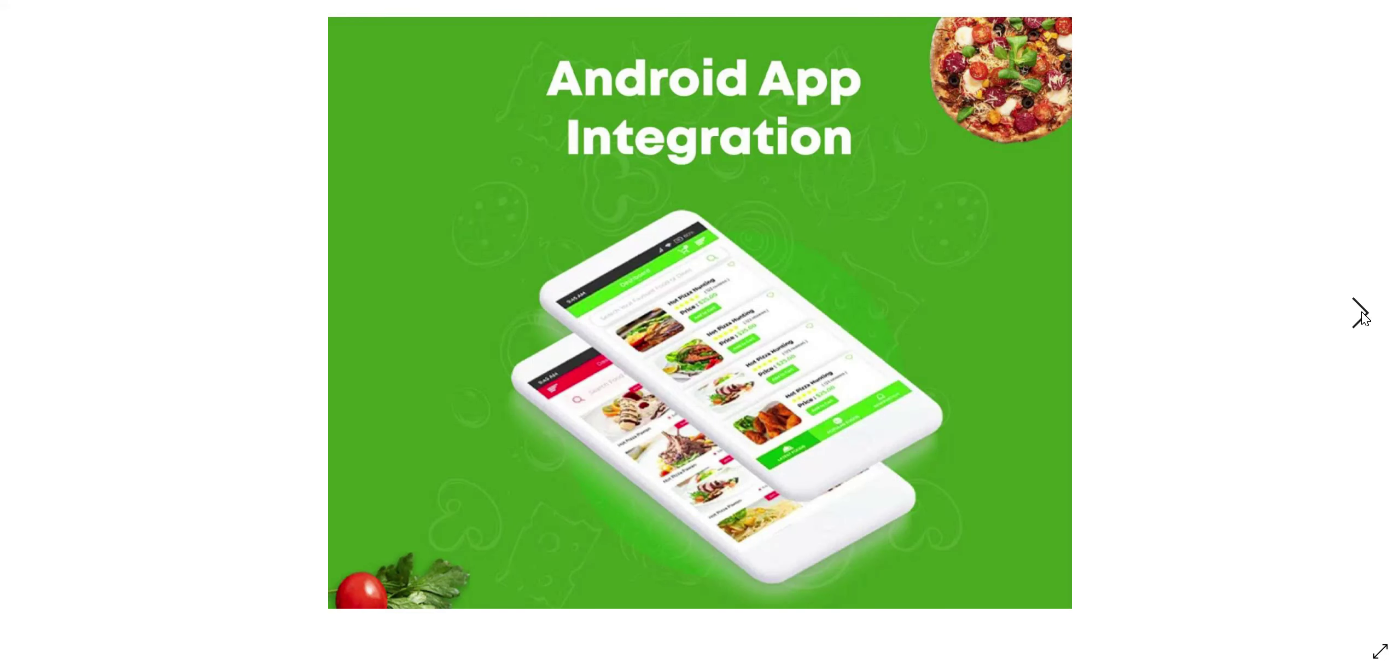
pyautogui.click(1361, 315)
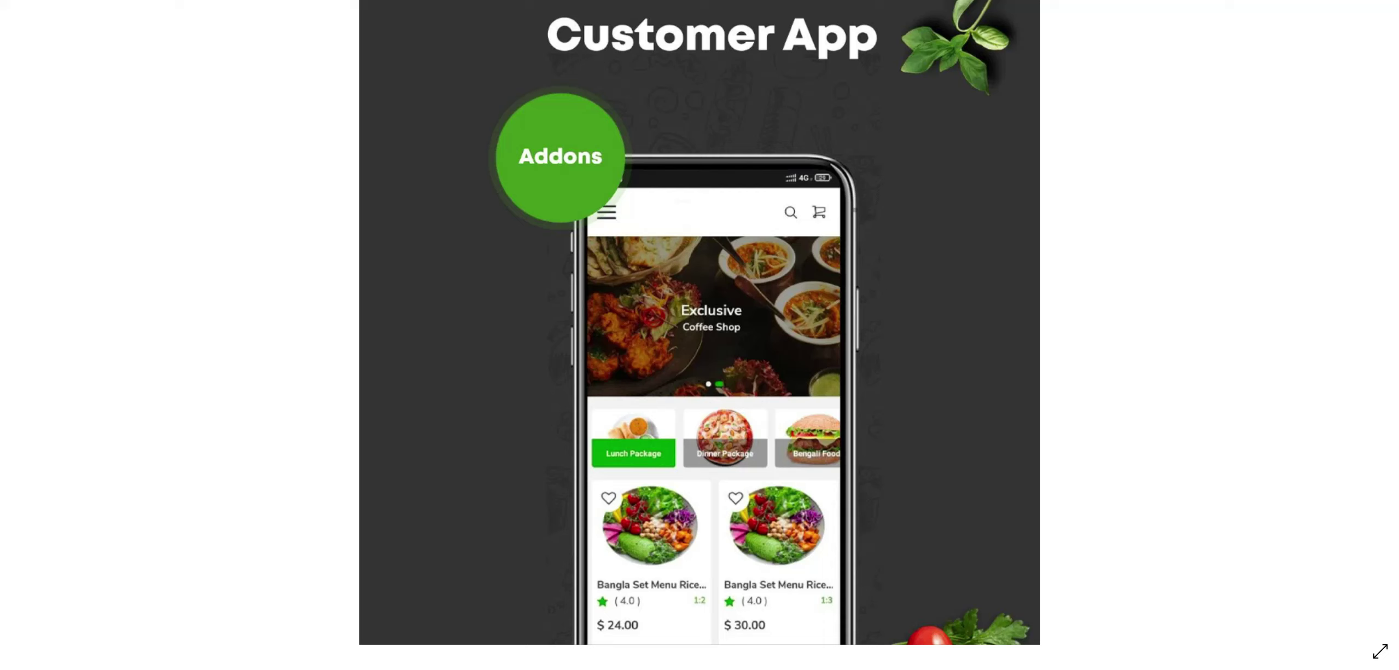
pyautogui.hotkey('alt', 'Tab')
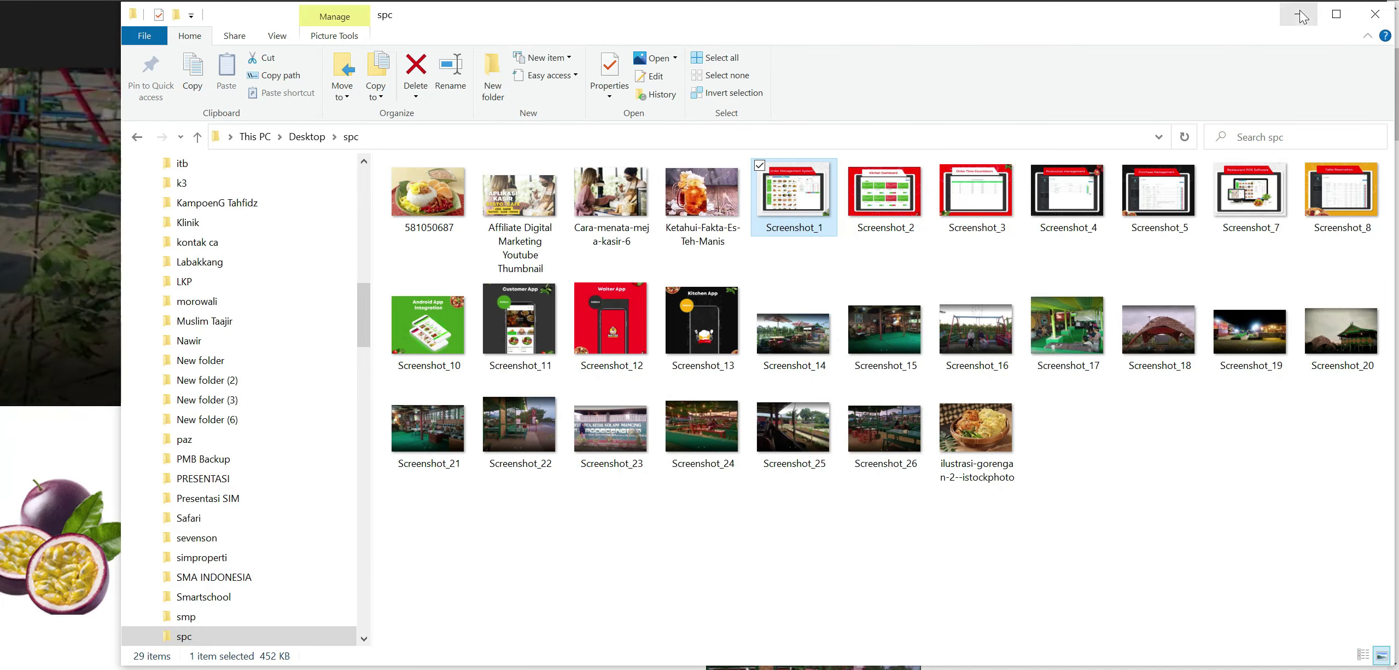
# Return to the public homepage and scroll down from the Best Offer section.
pyautogui.hotkey('alt', 'Tab')
pyautogui.scroll(-5, 784, 295)
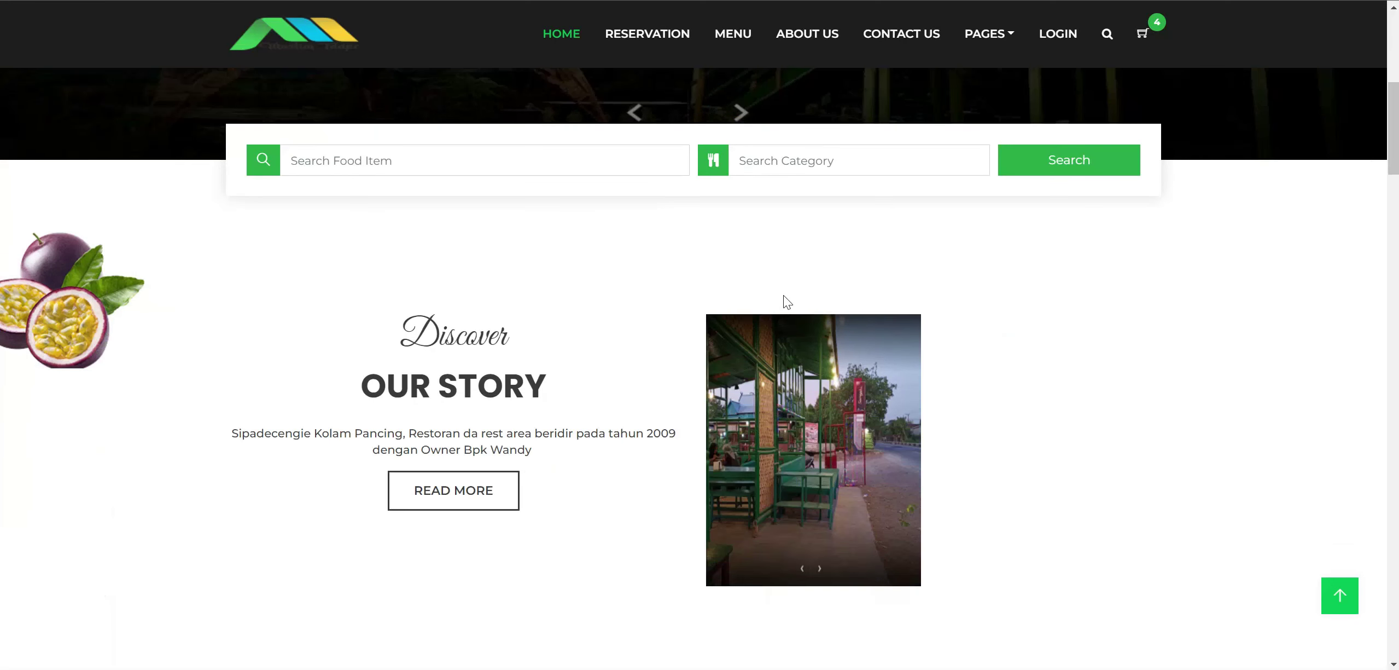
pyautogui.scroll(-8, 784, 295)
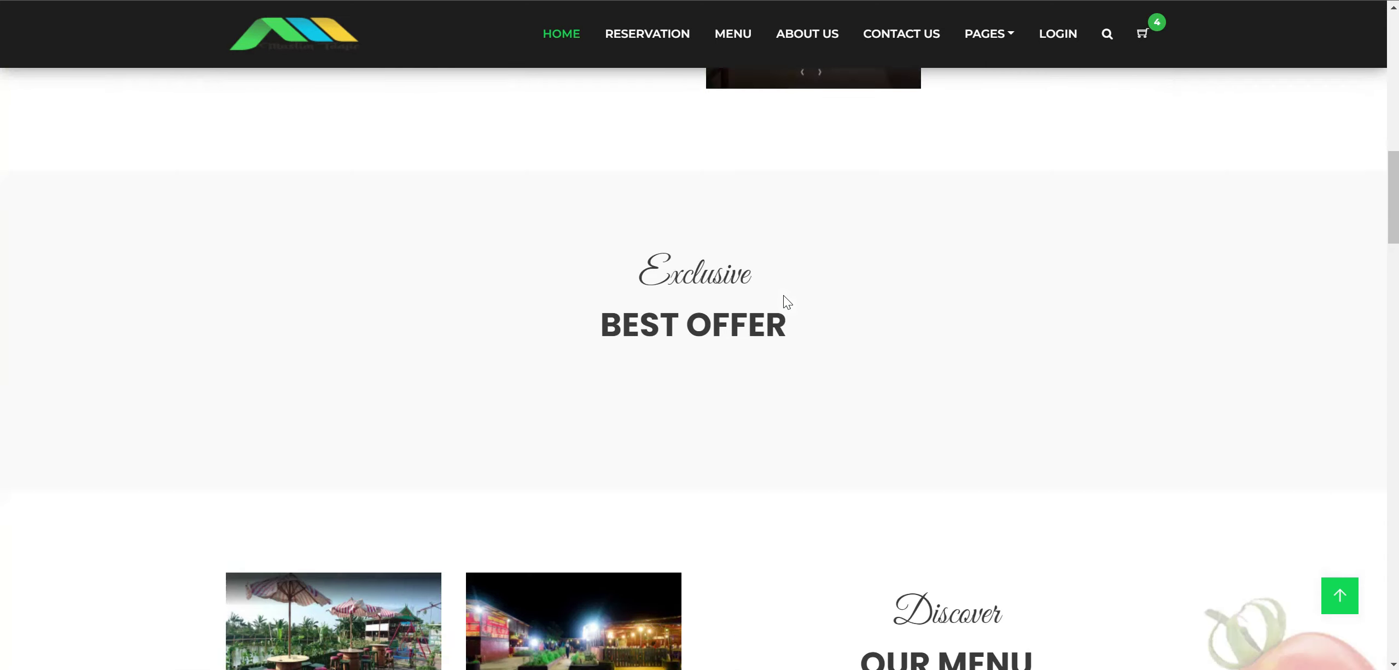
pyautogui.scroll(-4, 752, 343)
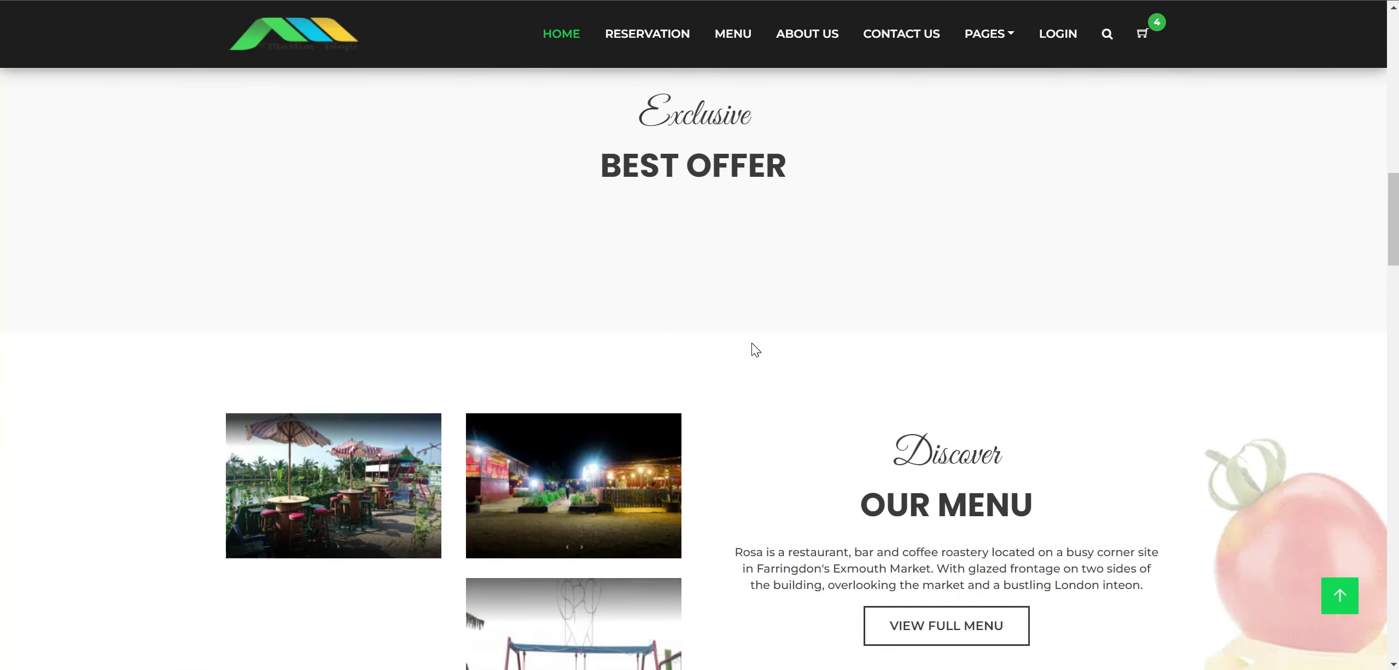
pyautogui.scroll(-1, 752, 343)
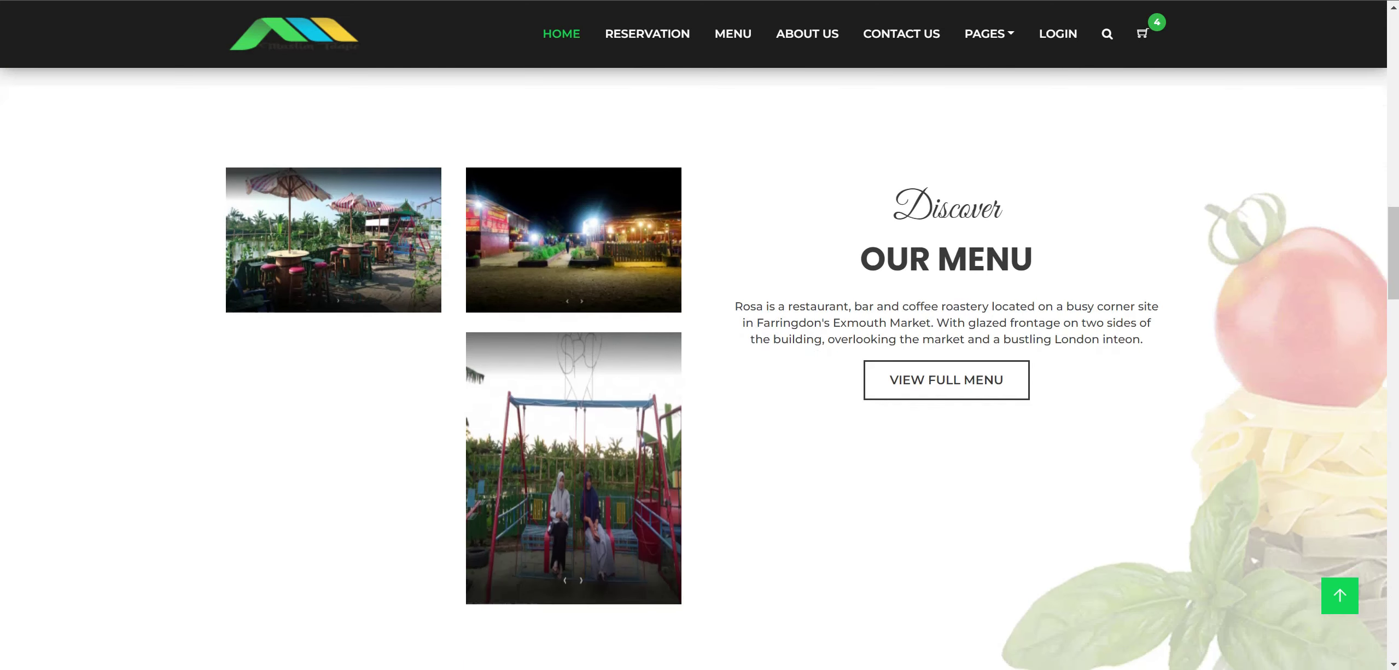
pyautogui.scroll(-4, 752, 343)
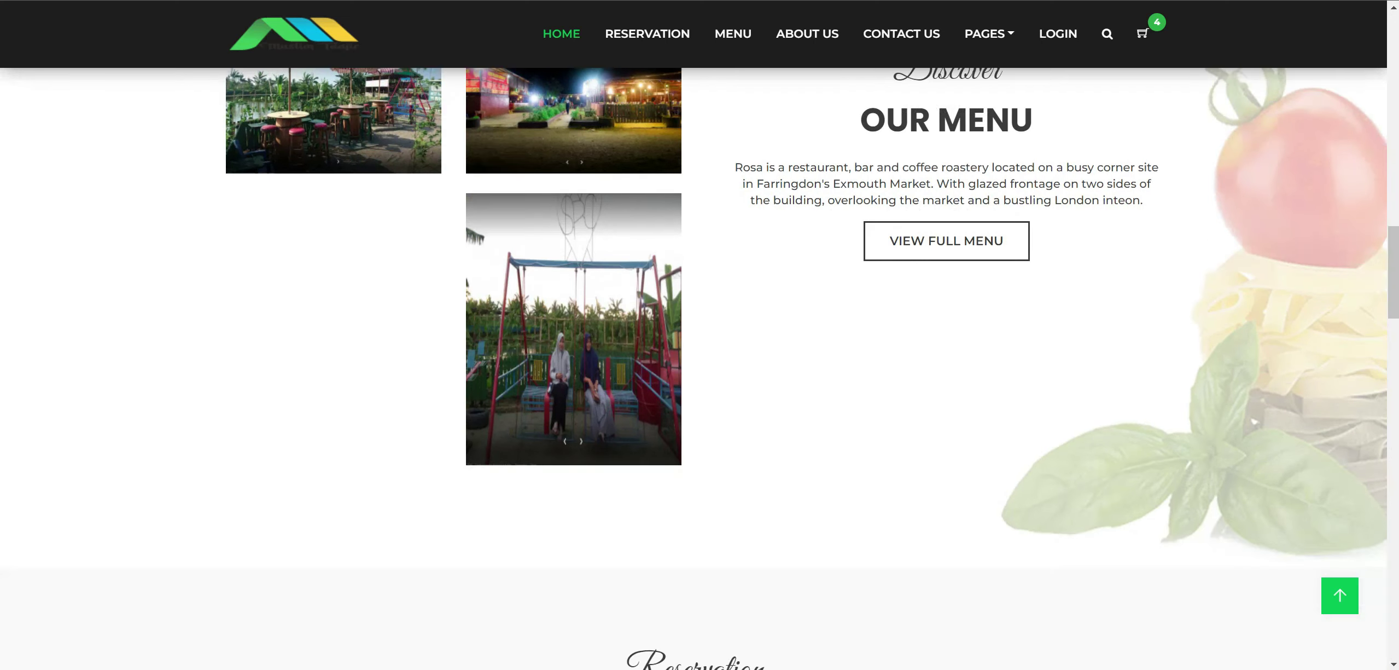
pyautogui.scroll(-7, 752, 344)
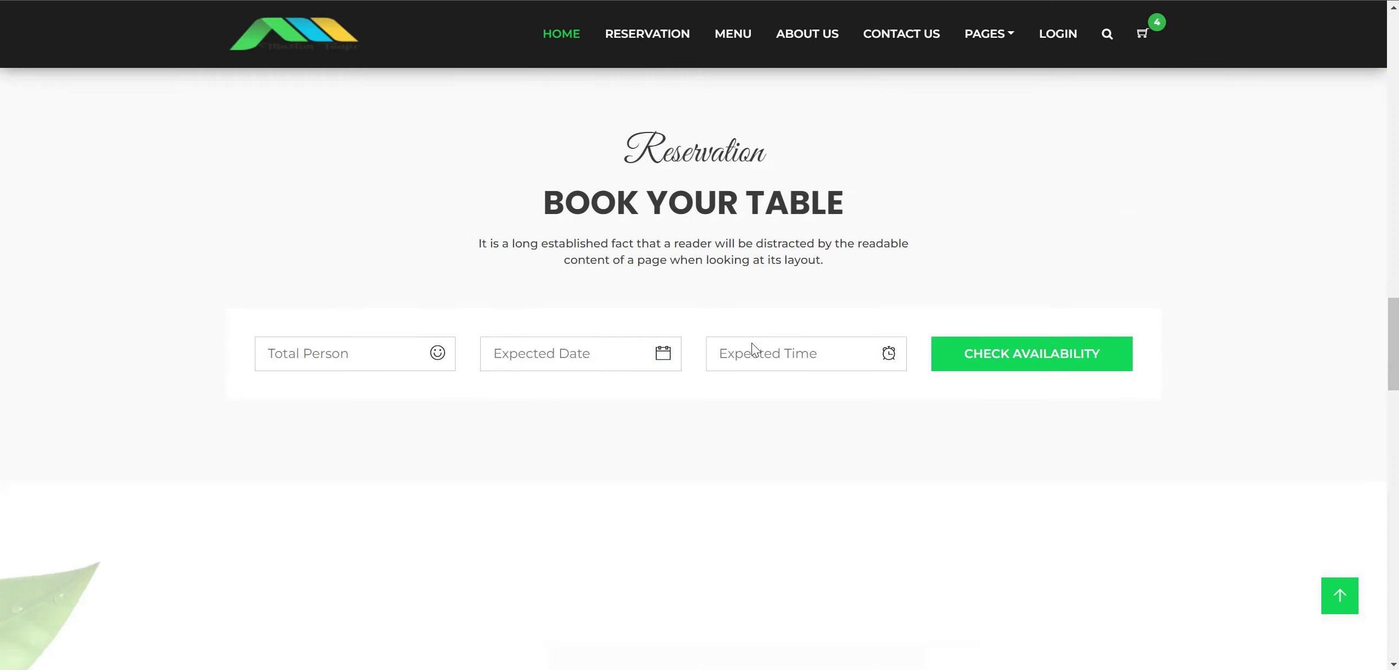
# Scroll on to the homepage footer, then go back to the admin Themes page.
pyautogui.scroll(-5, 752, 347)
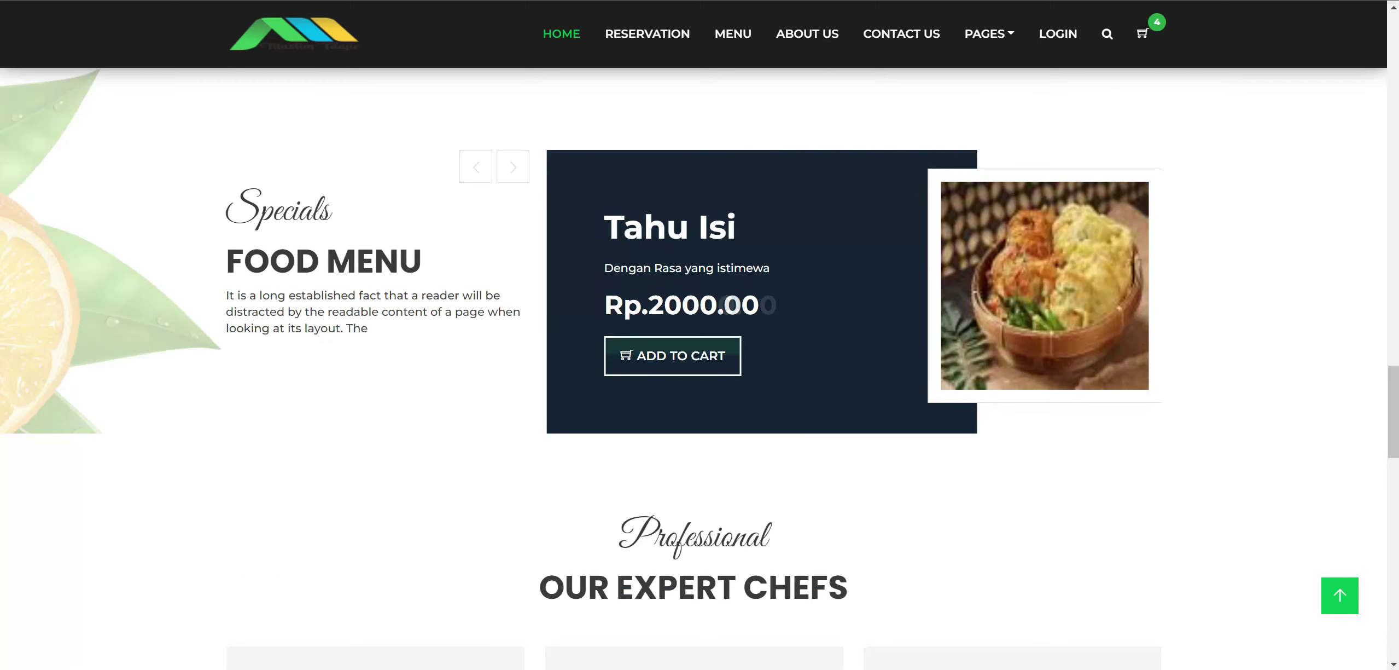
pyautogui.scroll(-2, 734, 375)
pyautogui.scroll(-9, 734, 377)
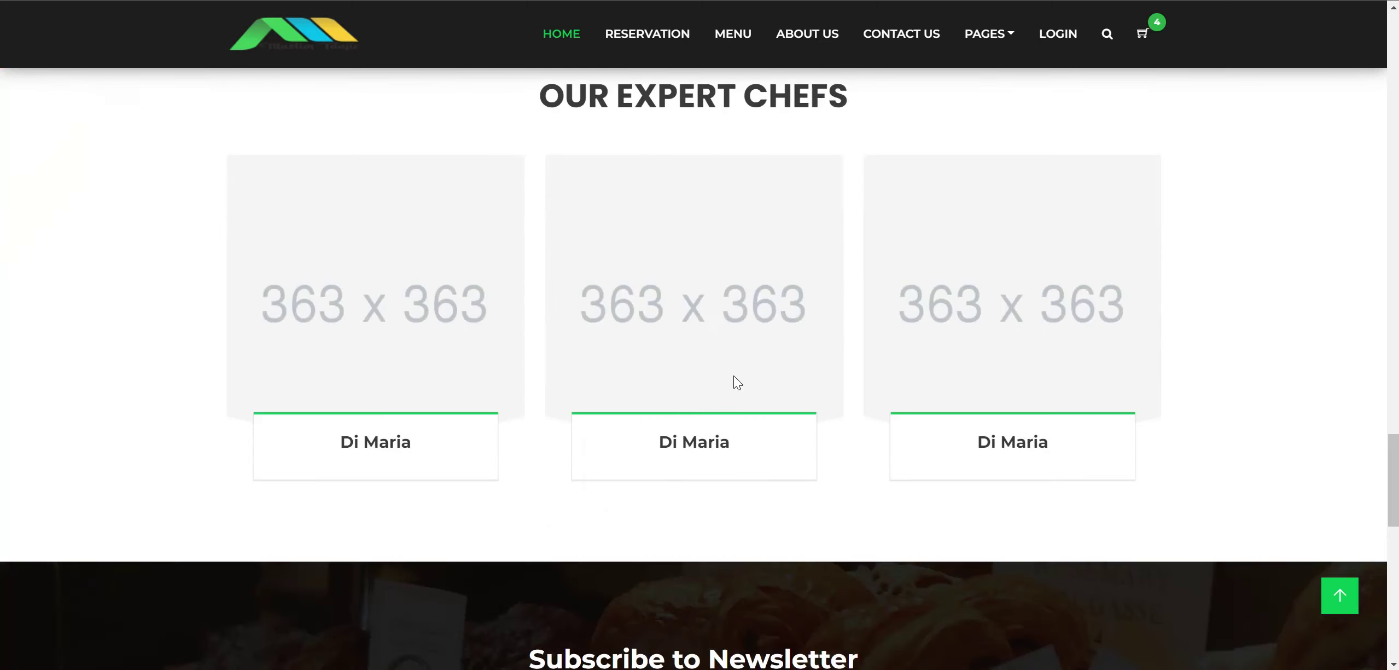
pyautogui.scroll(-7, 734, 375)
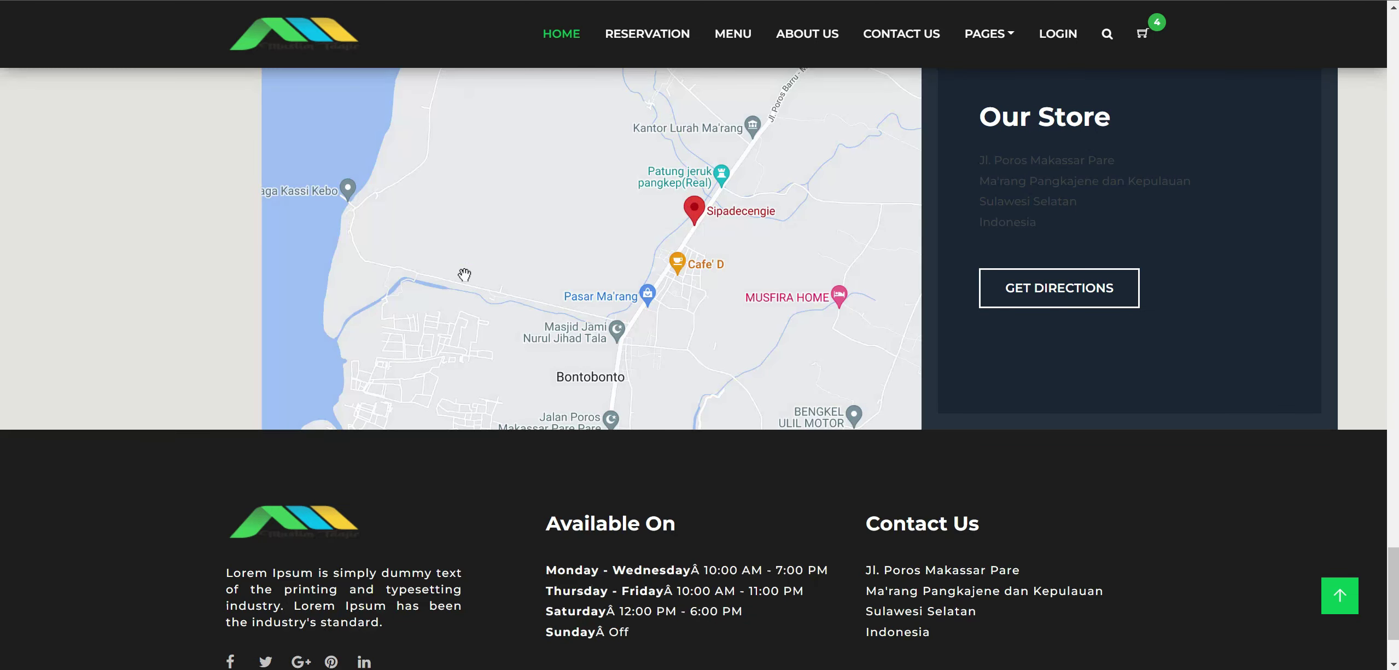
pyautogui.scroll(-2, 464, 275)
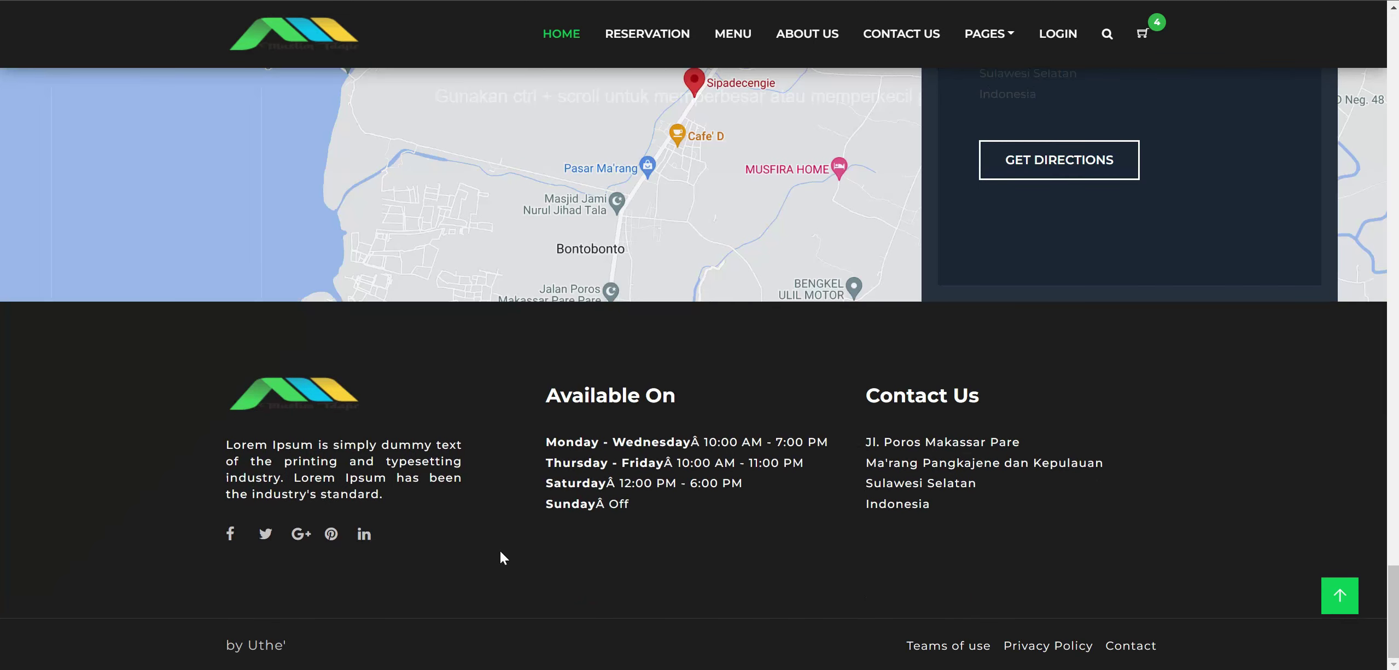
pyautogui.click(369, 615)
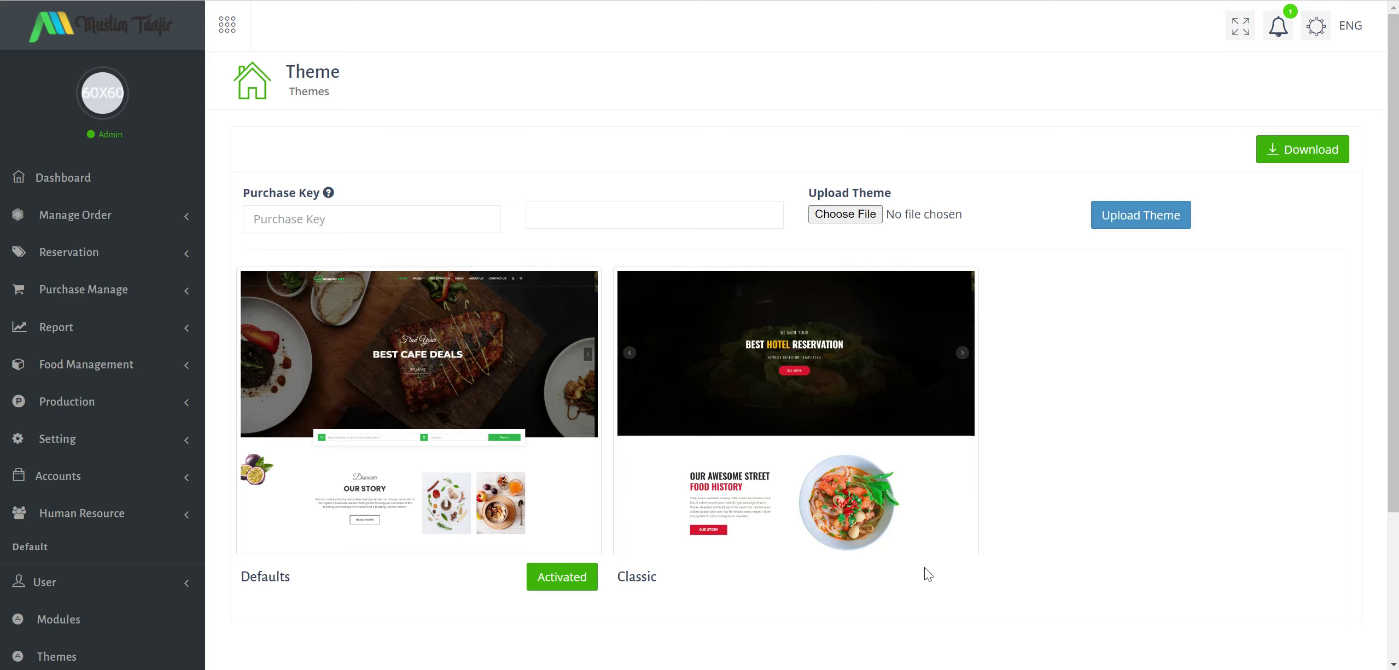
# Activate the Classic theme in place of Defaults and confirm the 'Are you sure?' prompt.
pyautogui.moveTo(925, 566)
pyautogui.click(889, 577)
pyautogui.click(727, 416)
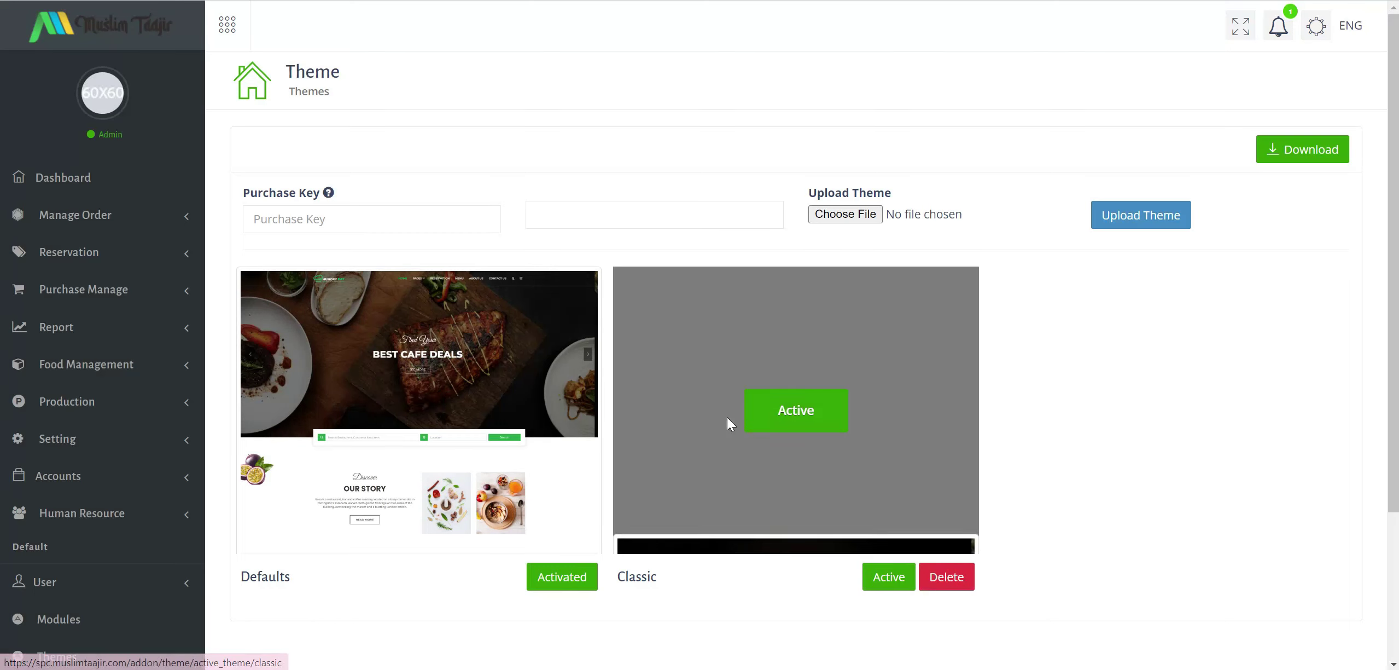
pyautogui.click(785, 422)
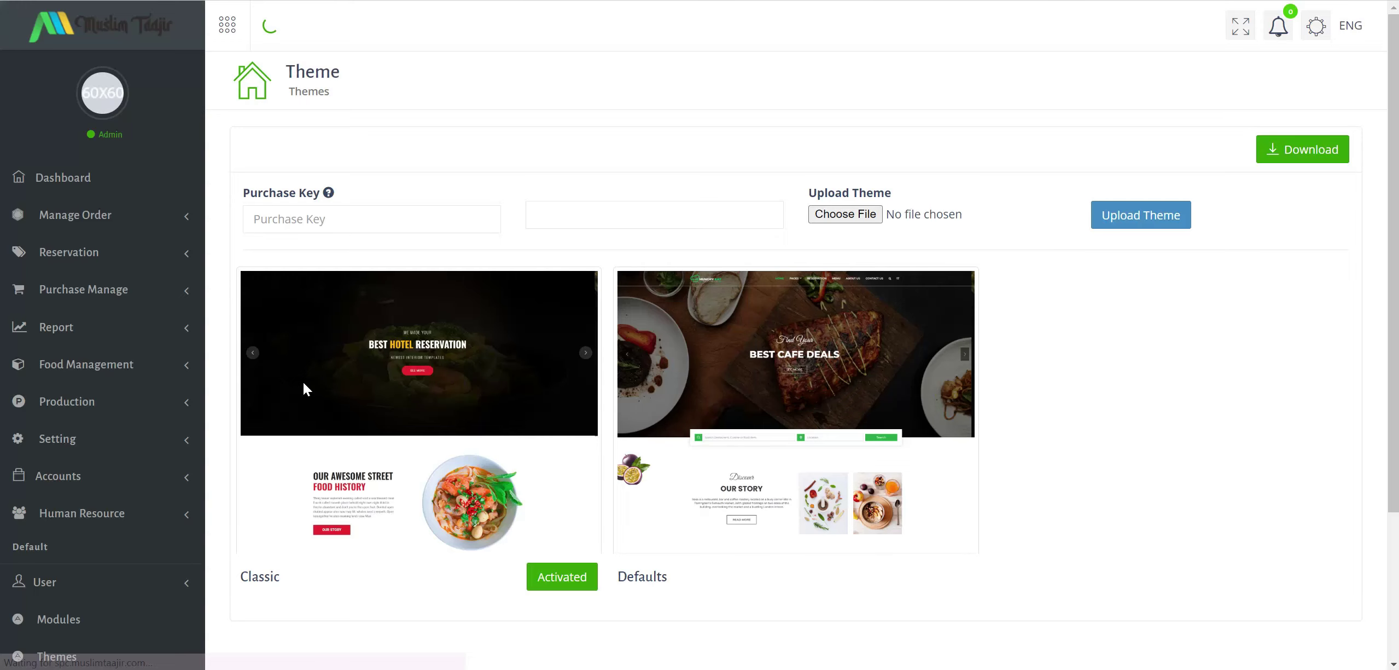
pyautogui.scroll(-3, 115, 454)
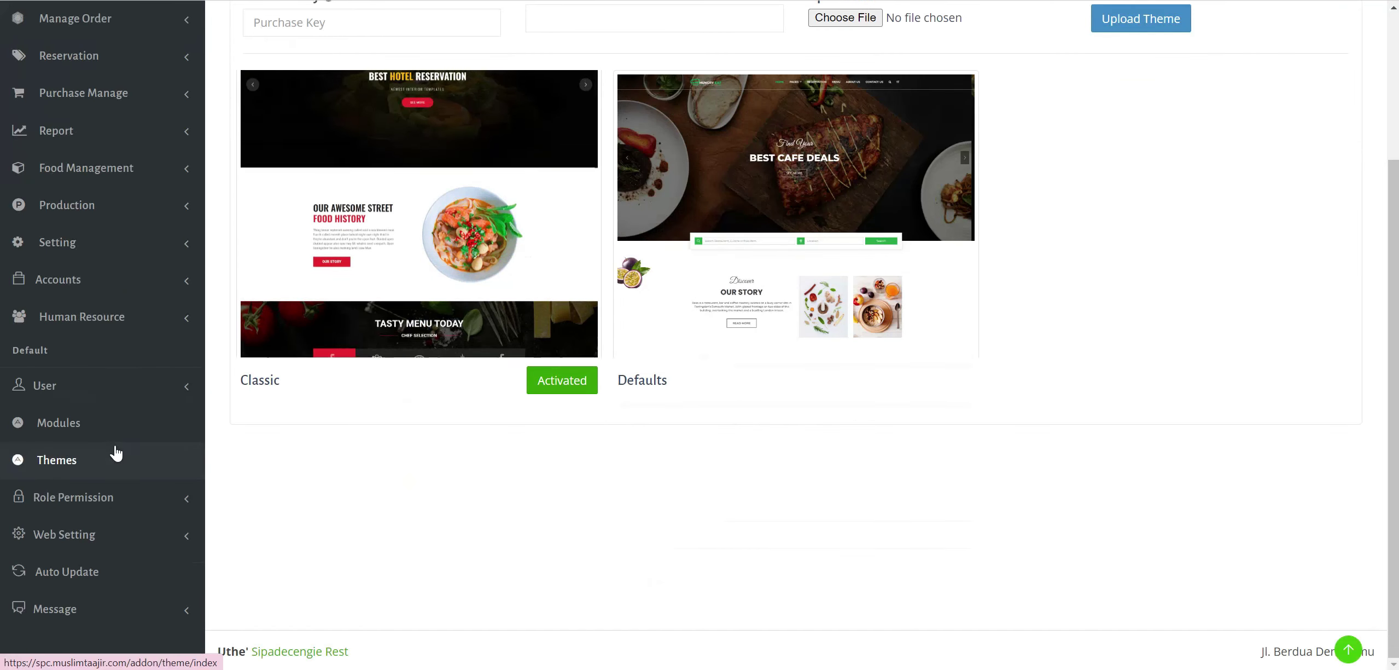
# Open Role Permission > Role List and read the Kitchen, Counter and Waiter role descriptions.
pyautogui.click(131, 503)
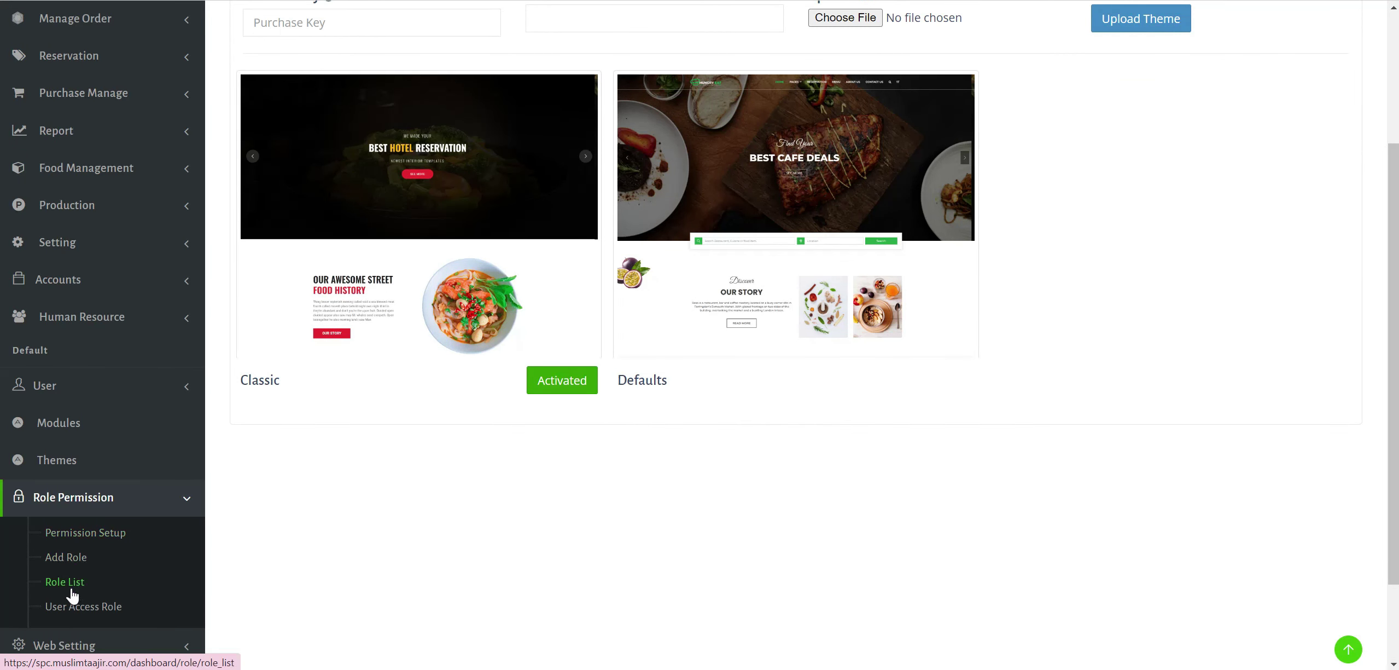
pyautogui.click(77, 583)
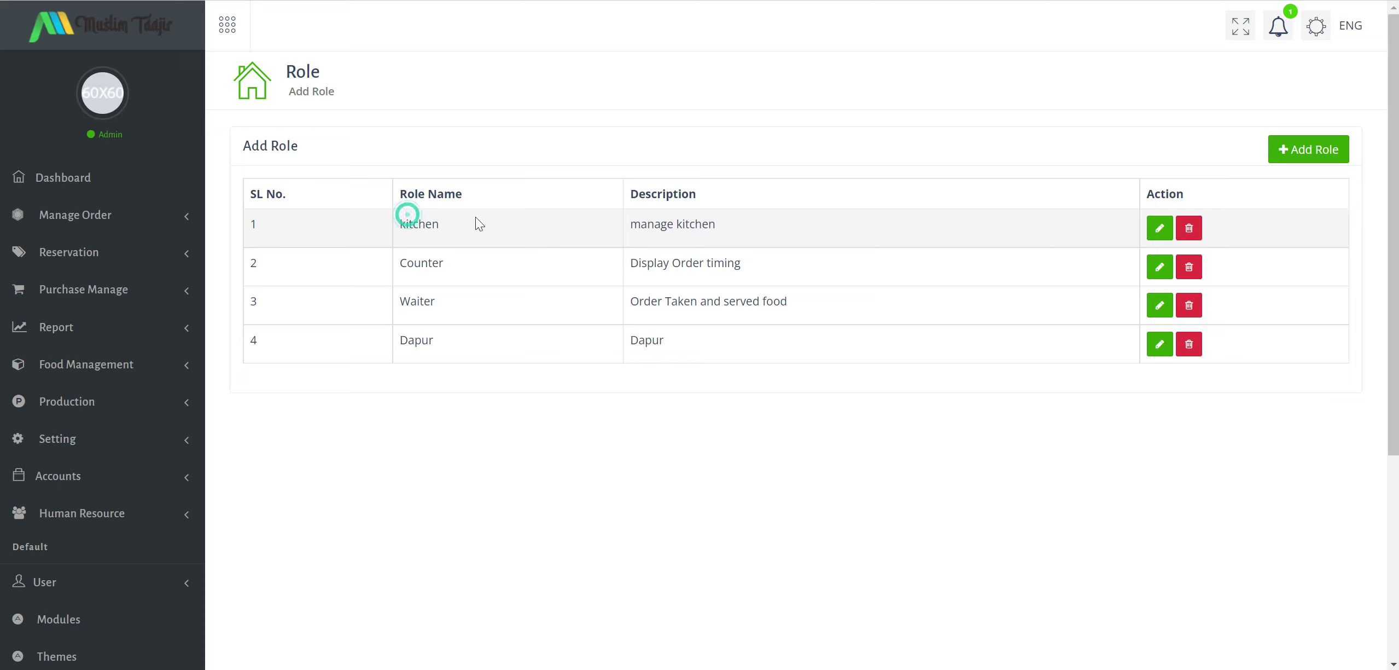
pyautogui.moveTo(627, 224); pyautogui.dragTo(809, 226)
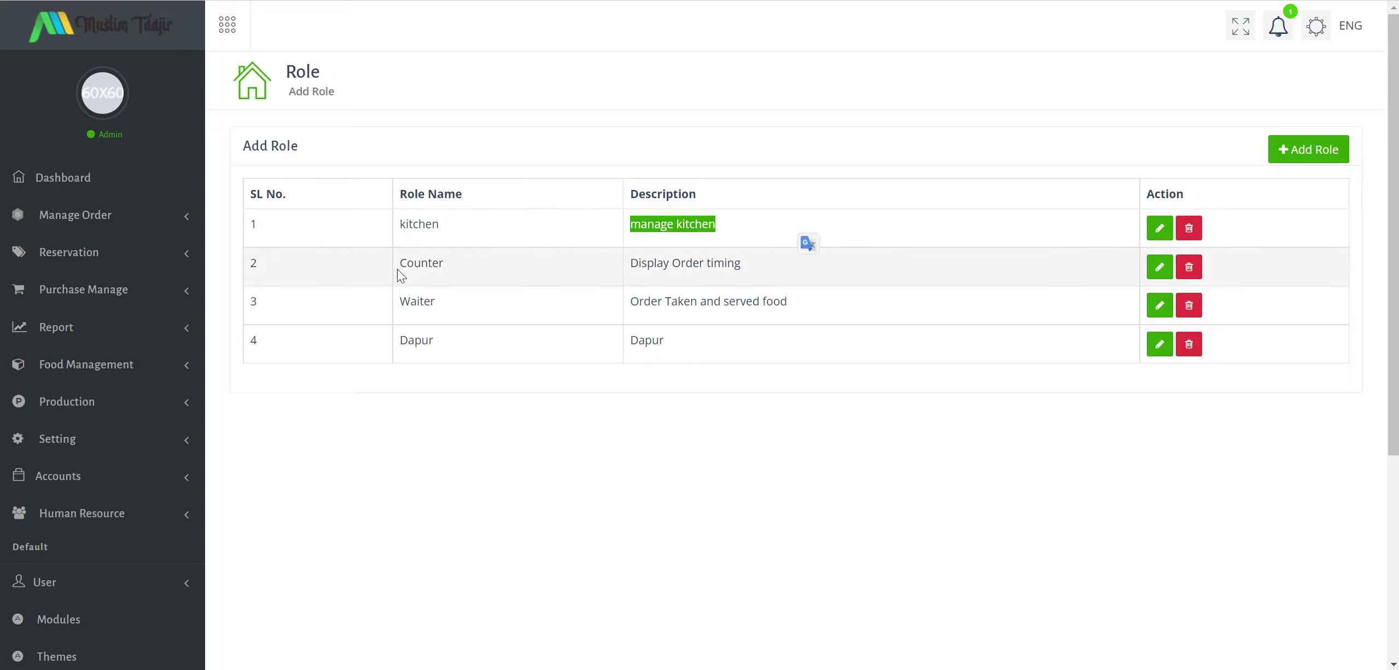
pyautogui.moveTo(398, 270); pyautogui.dragTo(546, 268)
pyautogui.moveTo(664, 264); pyautogui.dragTo(788, 266)
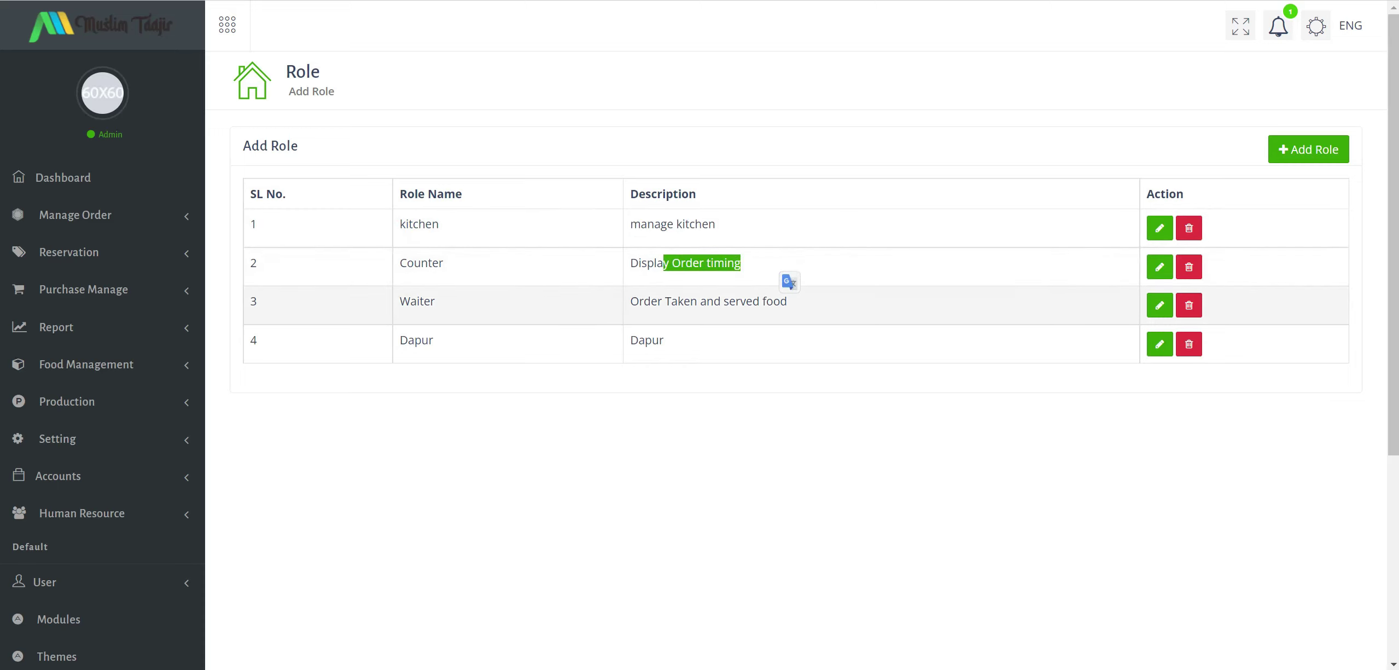
pyautogui.moveTo(417, 301); pyautogui.dragTo(478, 302)
pyautogui.moveTo(661, 302); pyautogui.dragTo(790, 305)
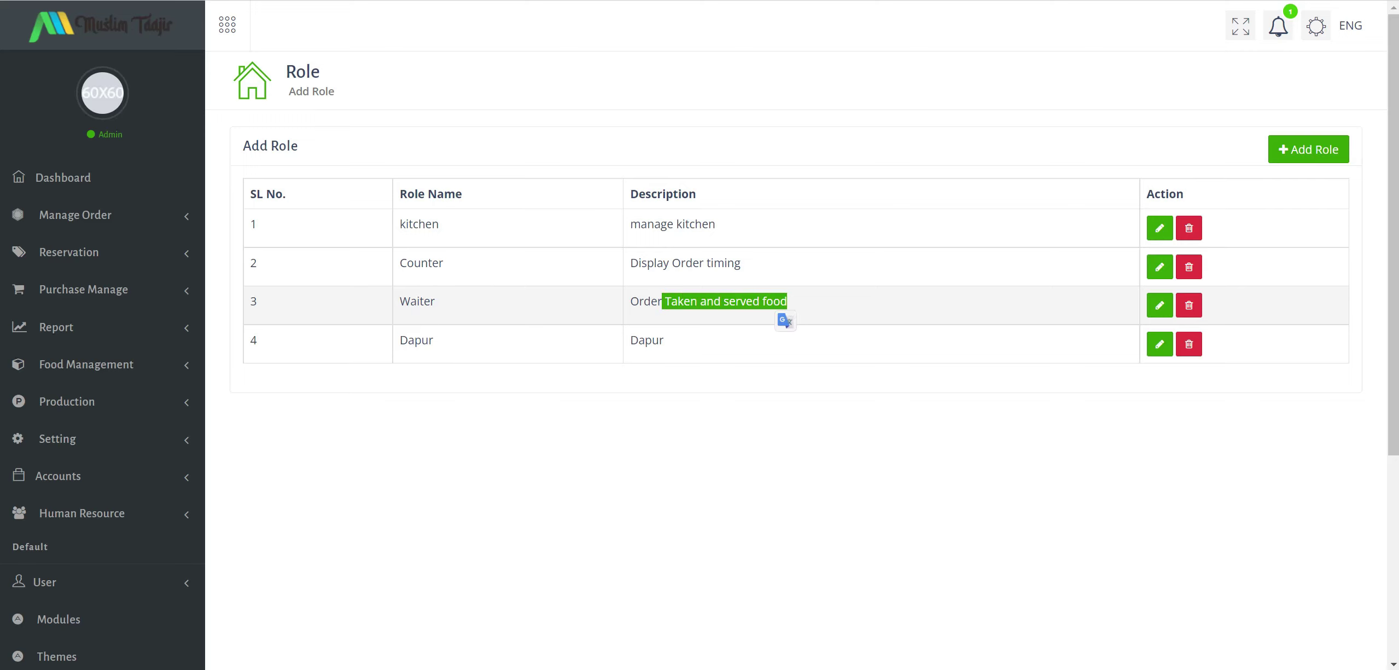
pyautogui.moveTo(651, 302); pyautogui.dragTo(858, 306)
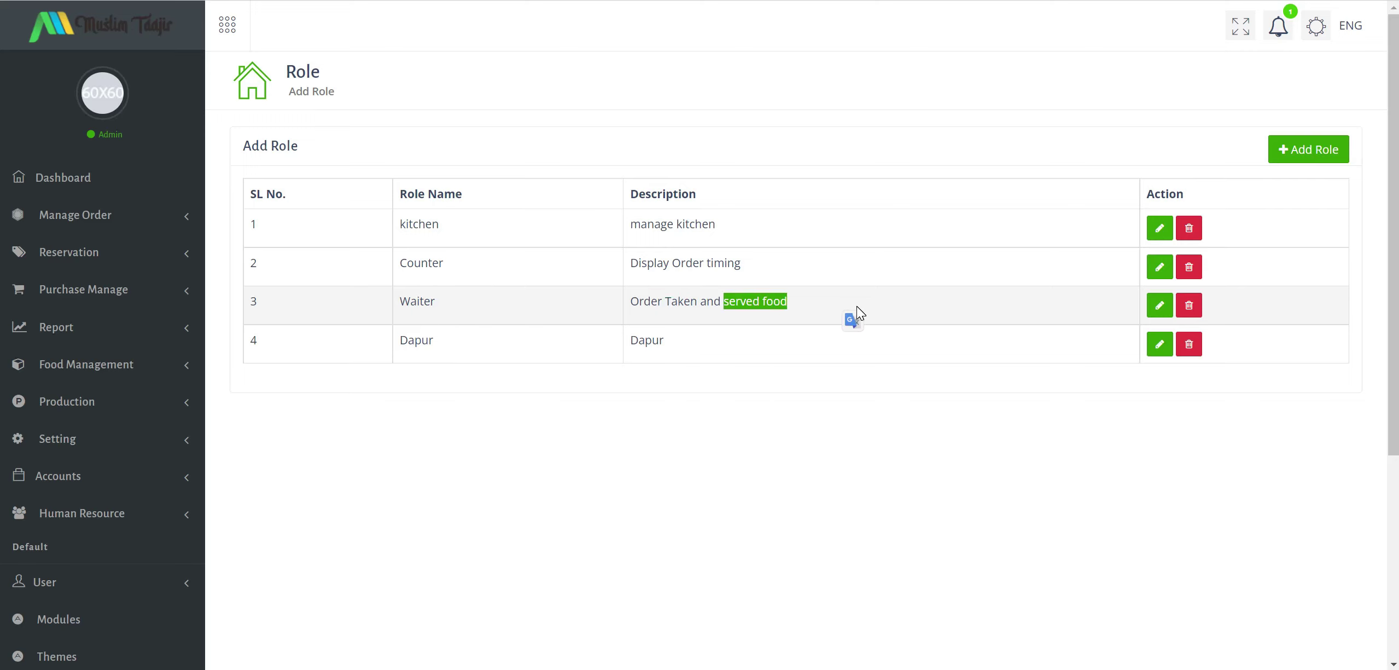
pyautogui.click(674, 338)
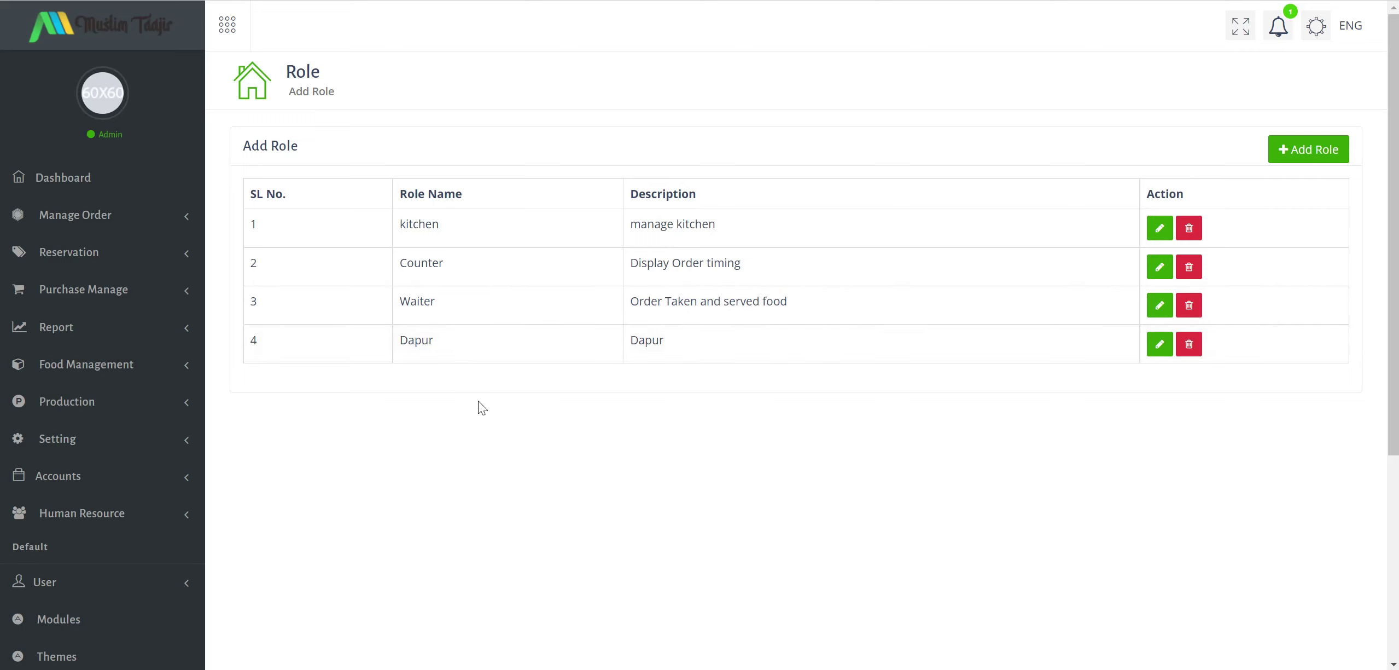
pyautogui.scroll(-5, 134, 406)
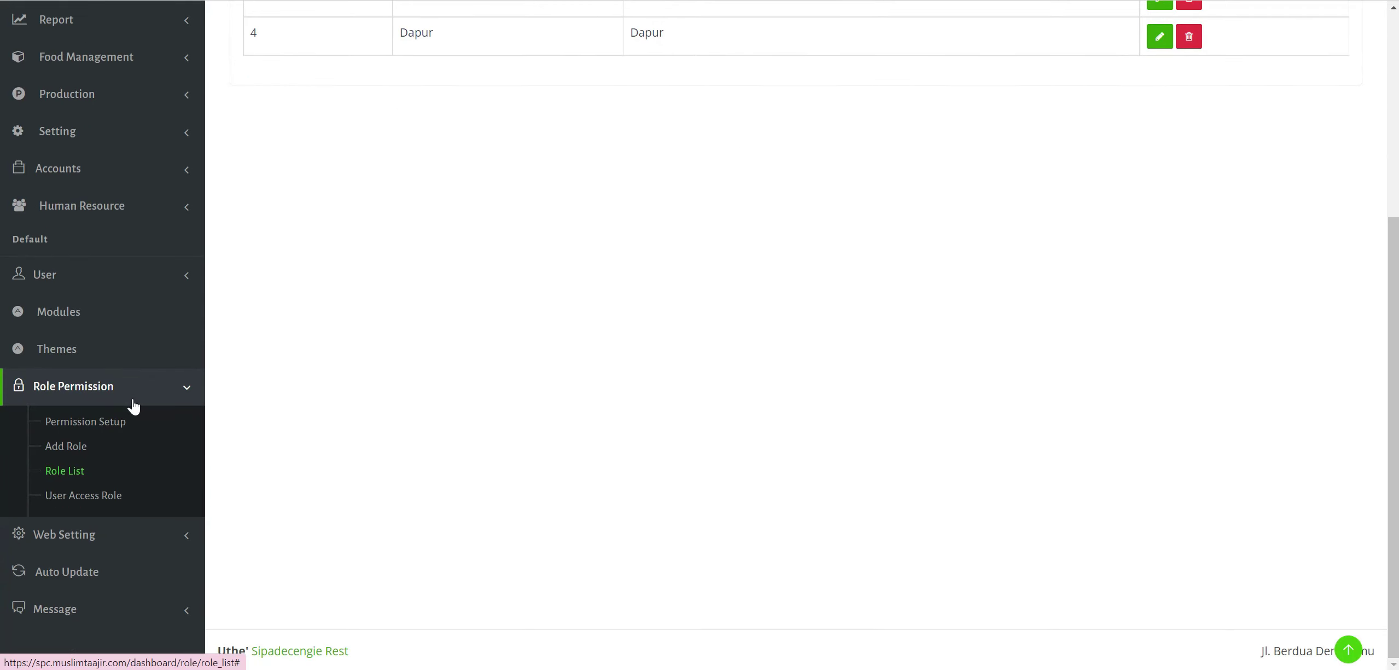
# Expand Web Setting and open the Banner Setting page.
pyautogui.click(140, 524)
pyautogui.scroll(-3, 150, 435)
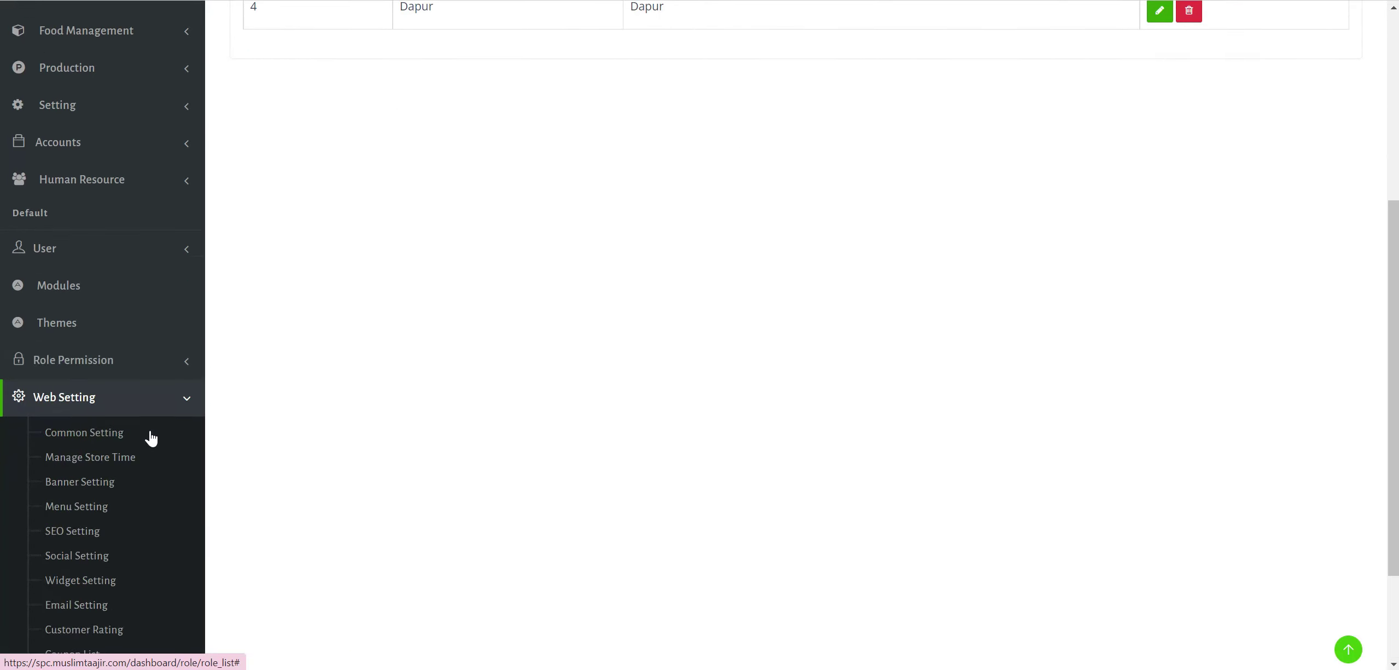
pyautogui.click(82, 319)
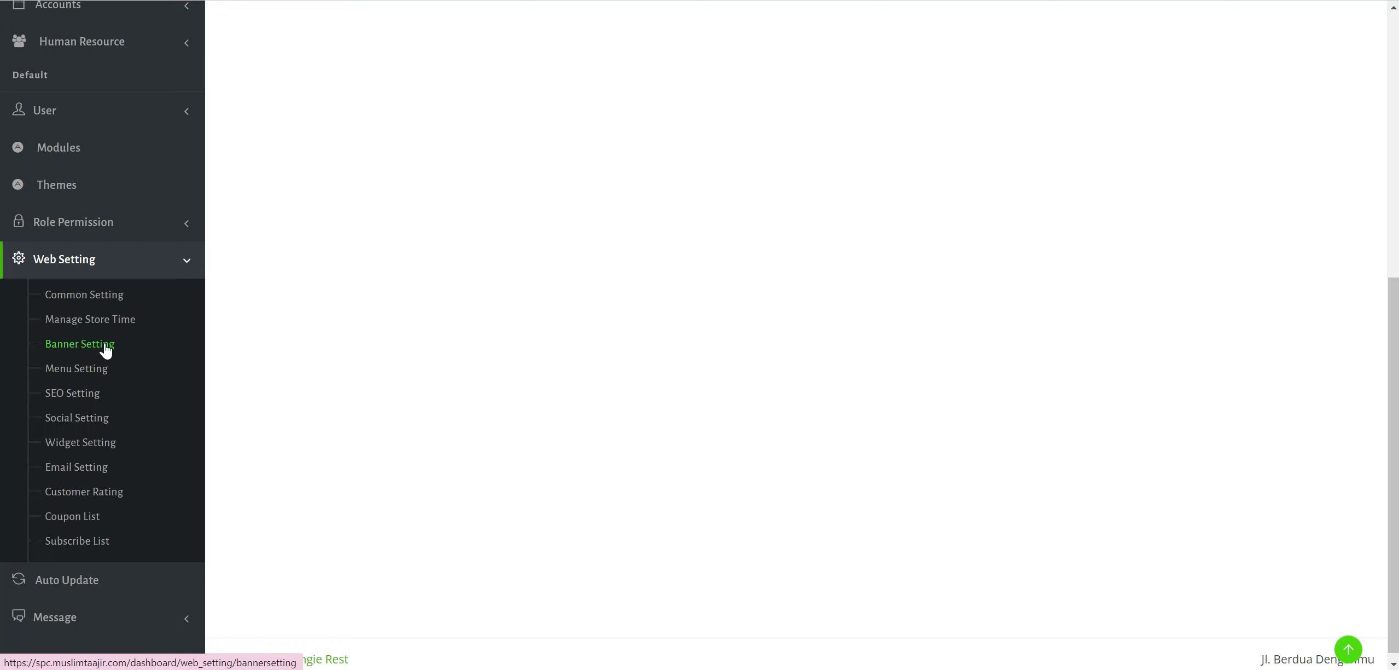
pyautogui.click(91, 350)
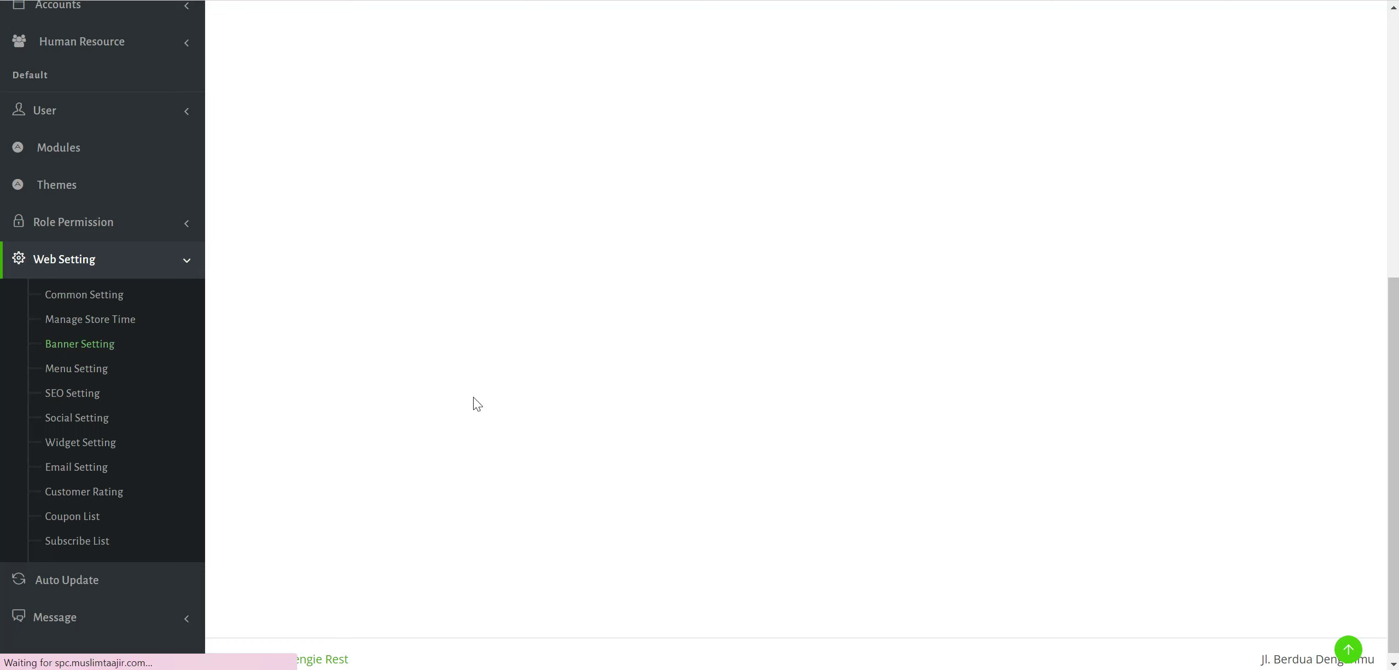
# Look over the banner list on the Banner Setting page.
pyautogui.click(543, 438)
pyautogui.scroll(-10, 547, 378)
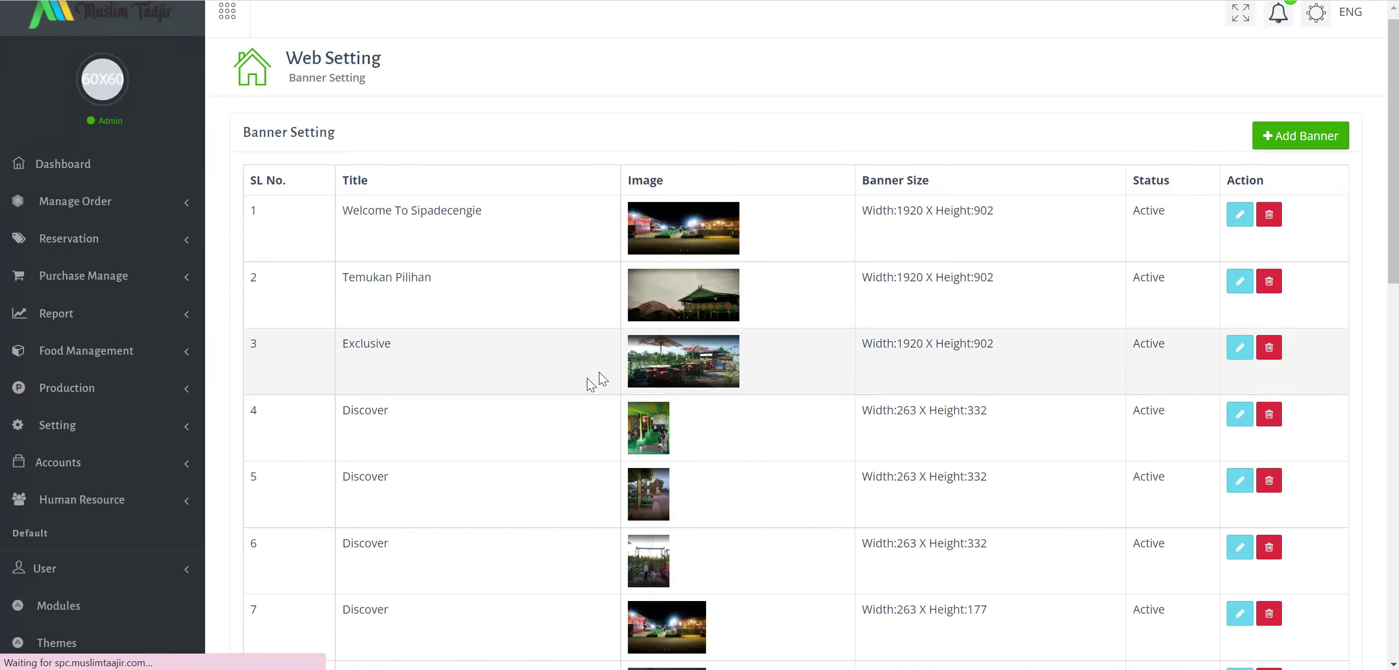
pyautogui.scroll(-5, 759, 431)
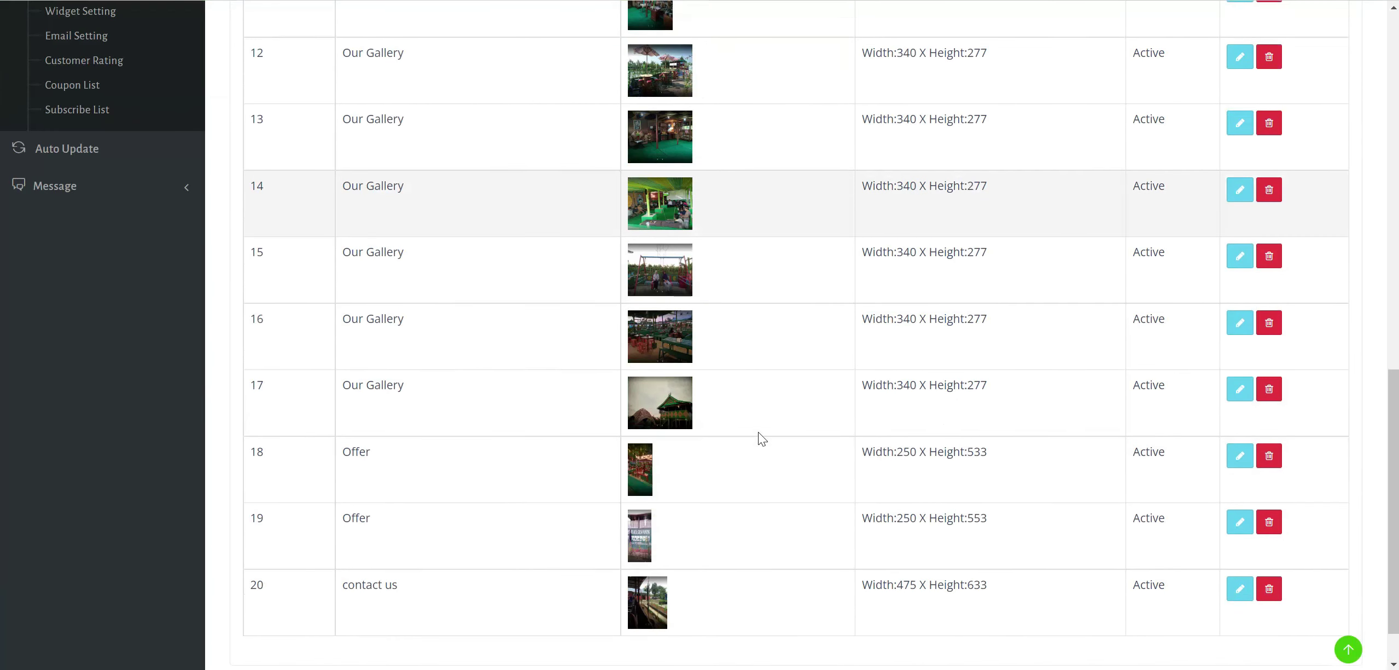
pyautogui.scroll(4, 273, 318)
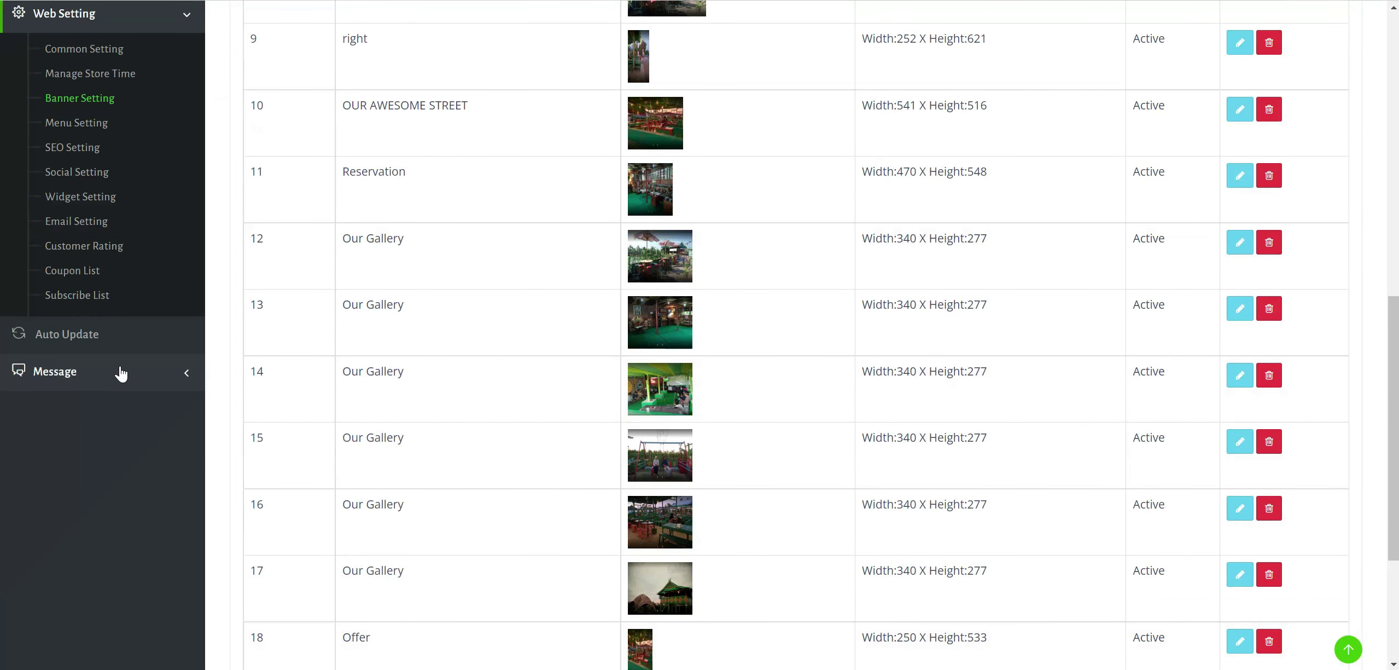
# Open Message > Inbox, whose Inbox Messages table is empty.
pyautogui.click(119, 372)
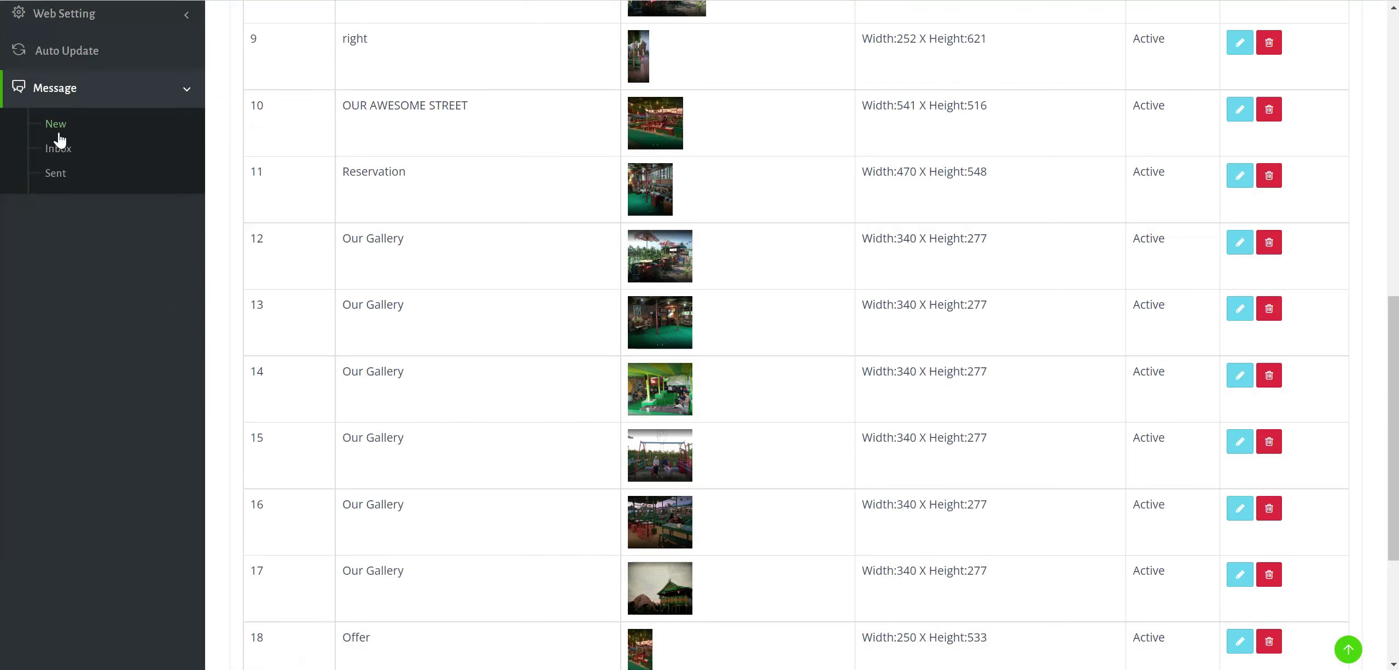
pyautogui.click(61, 148)
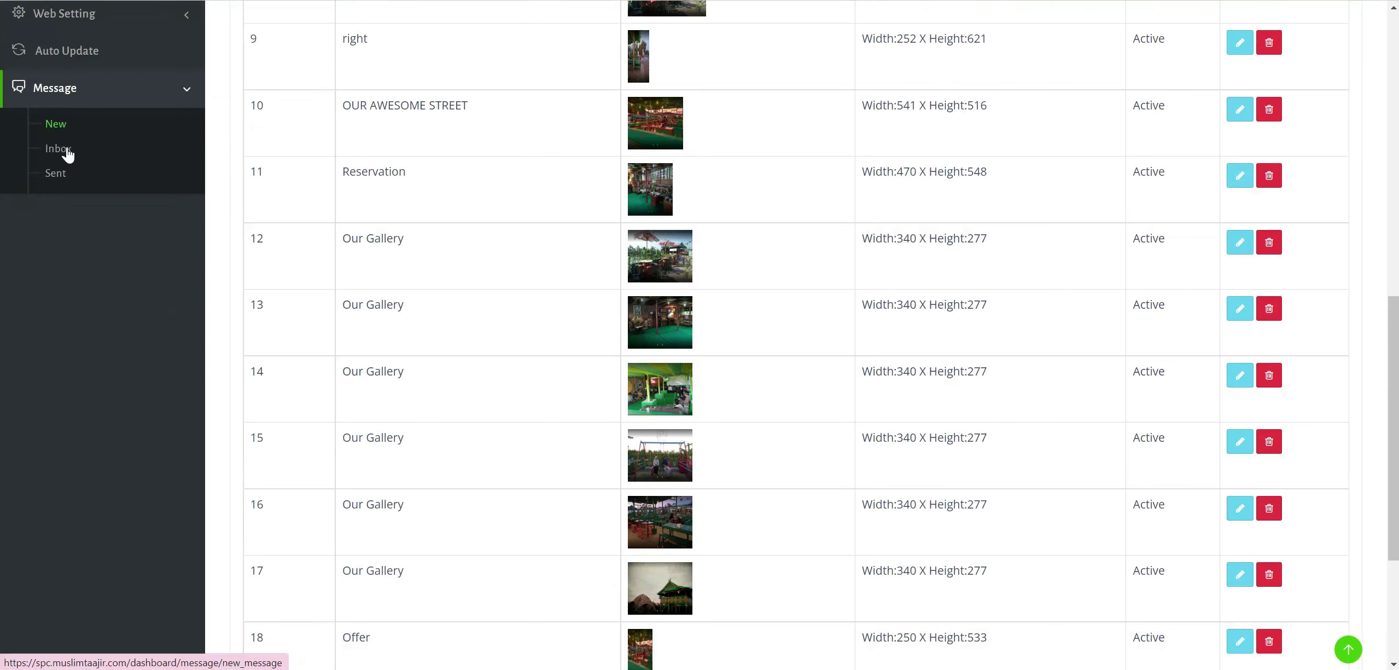
pyautogui.click(126, 121)
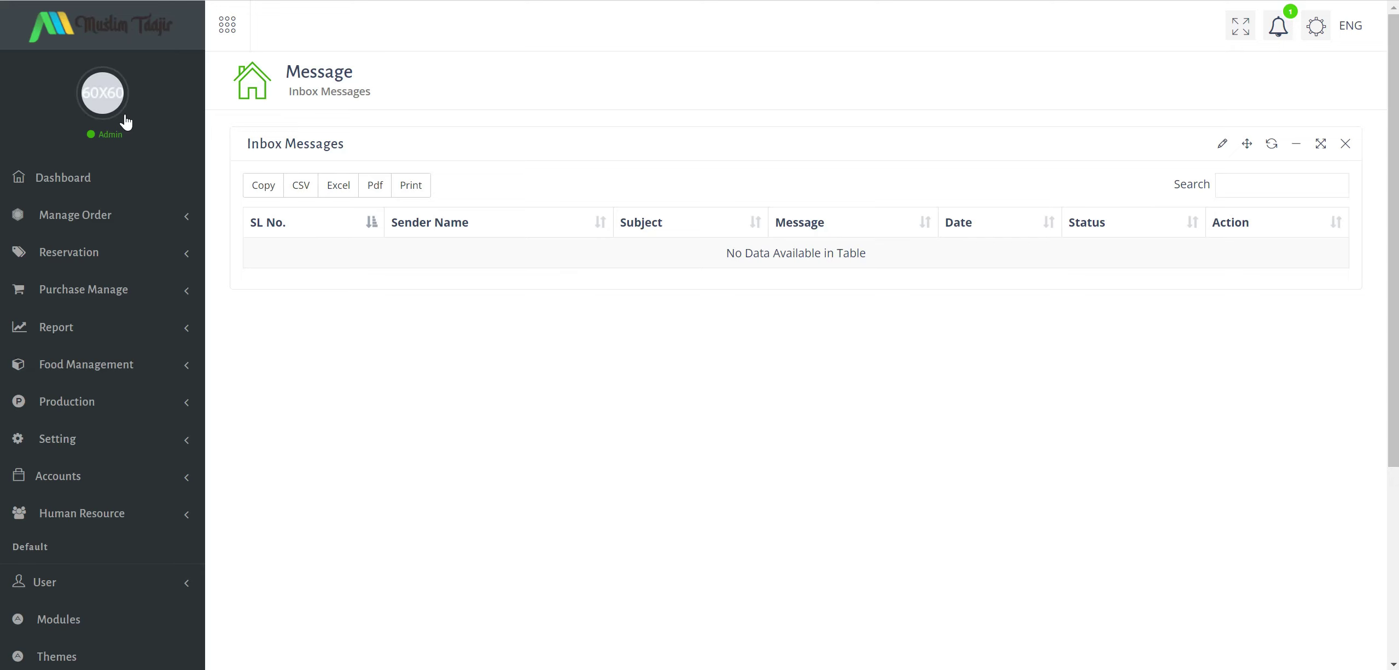
pyautogui.scroll(-5, 91, 526)
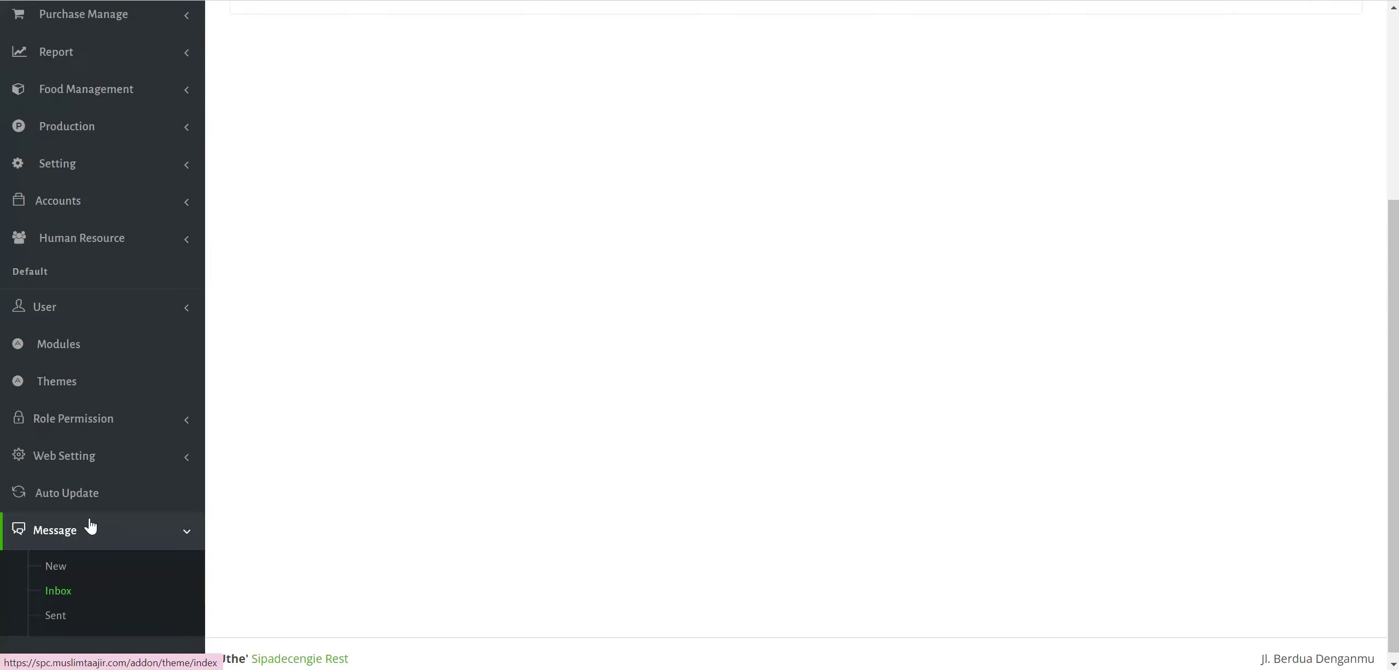
# Start a new message with the cashier account as Receiver Name.
pyautogui.click(86, 568)
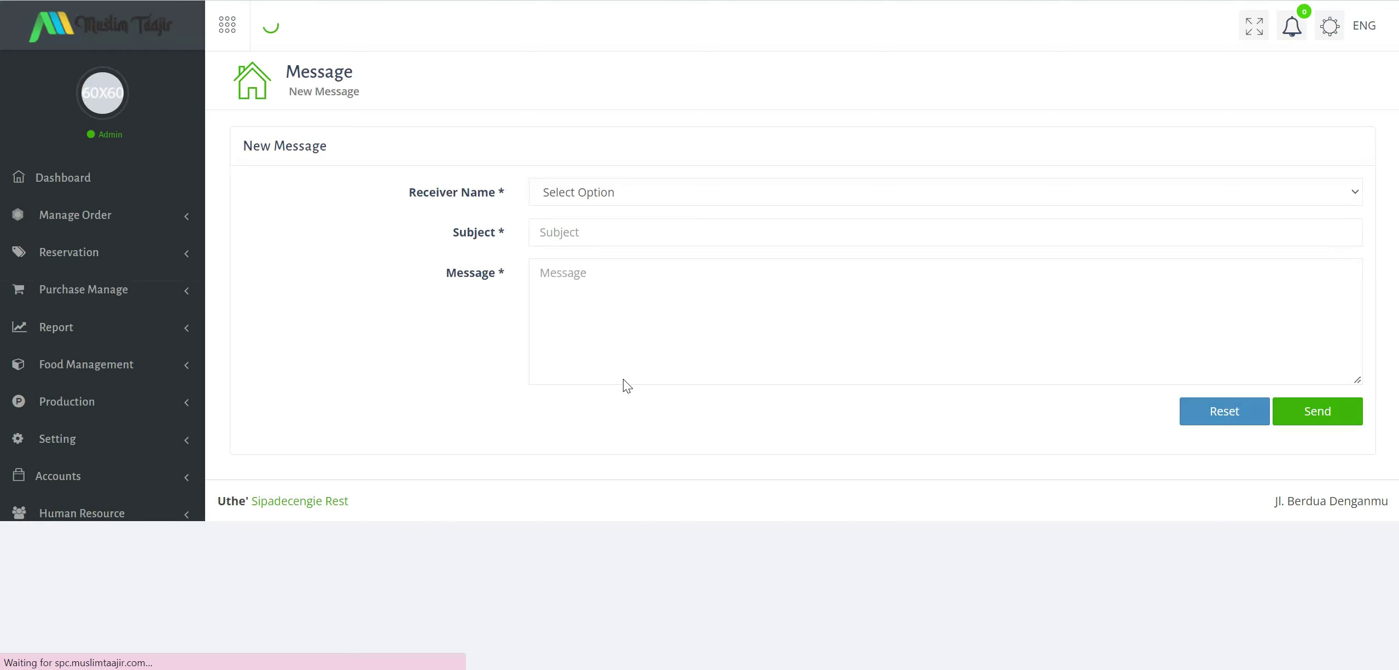
pyautogui.click(720, 191)
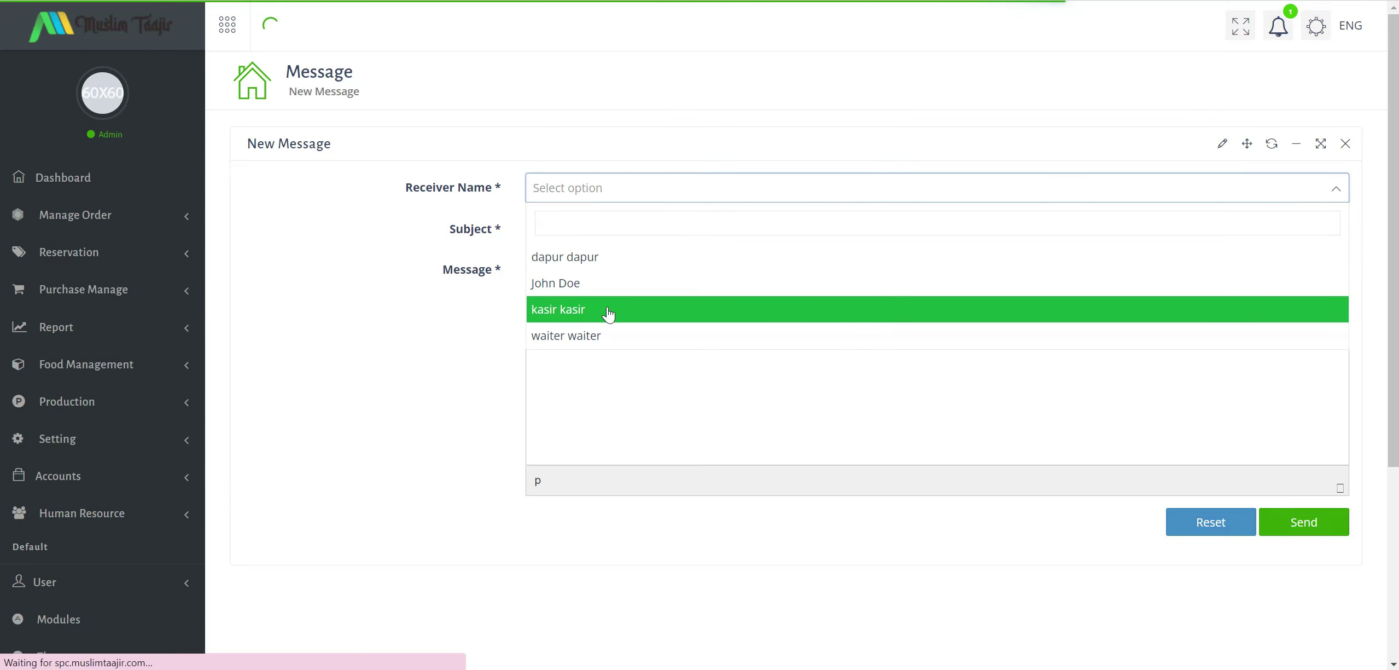
pyautogui.click(338, 391)
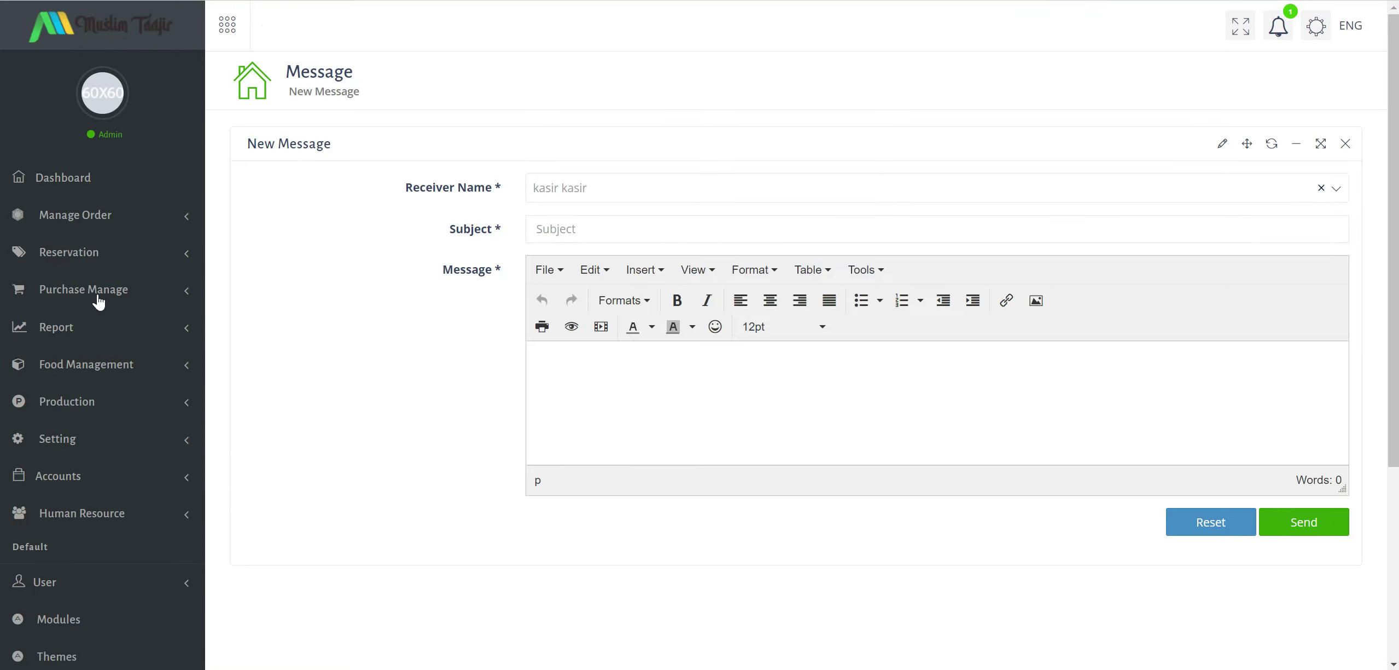
# Open Food Management > Manage Food > Food Availability, showing an empty list.
pyautogui.click(125, 366)
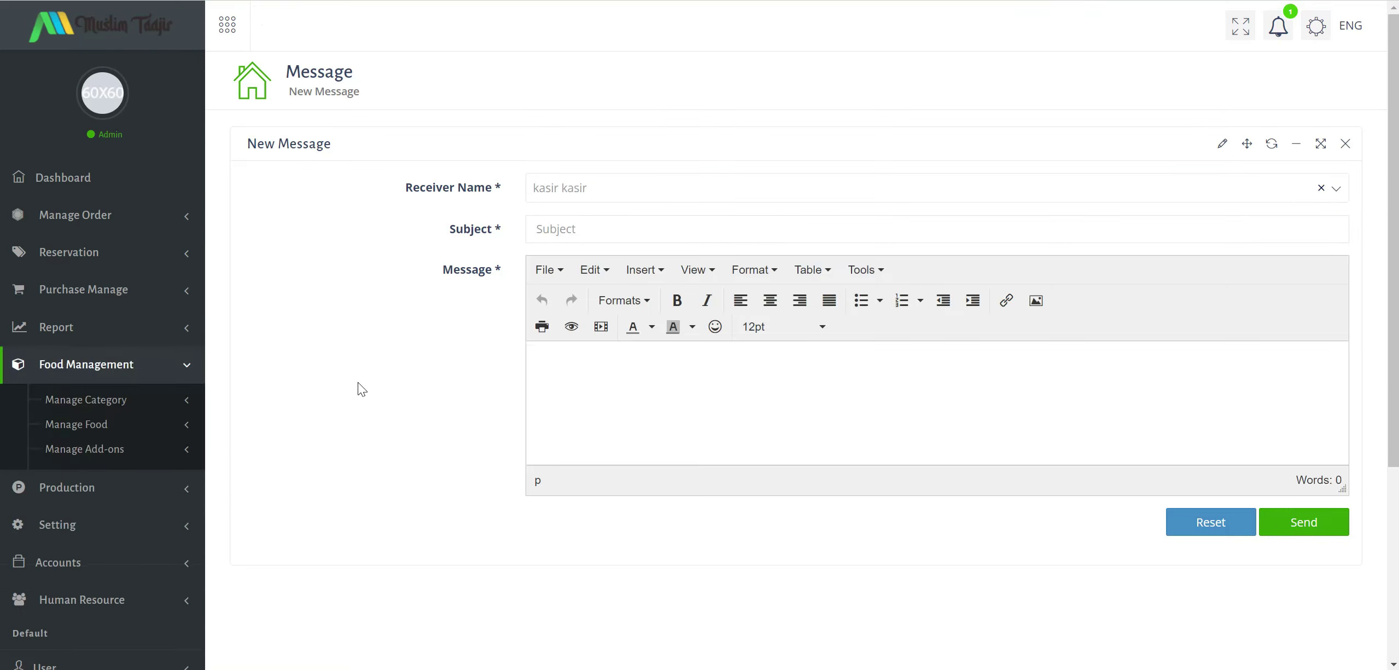
pyautogui.click(111, 426)
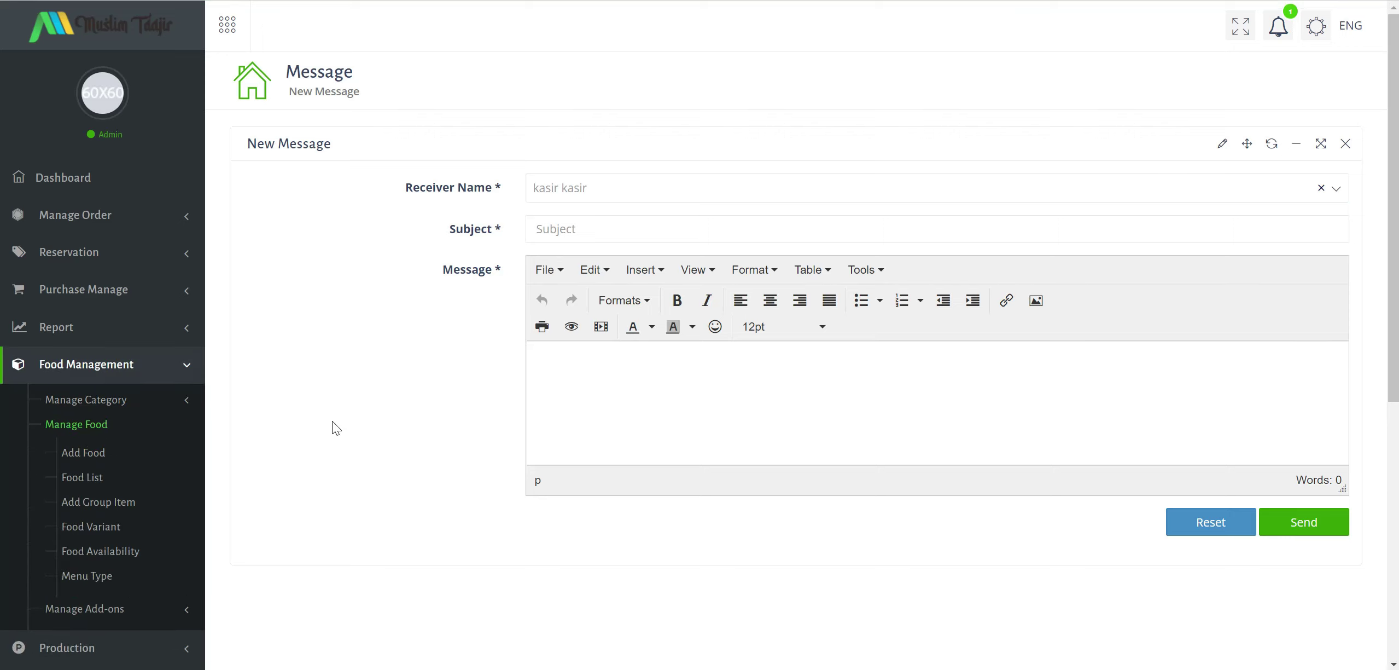
pyautogui.scroll(-1, 331, 421)
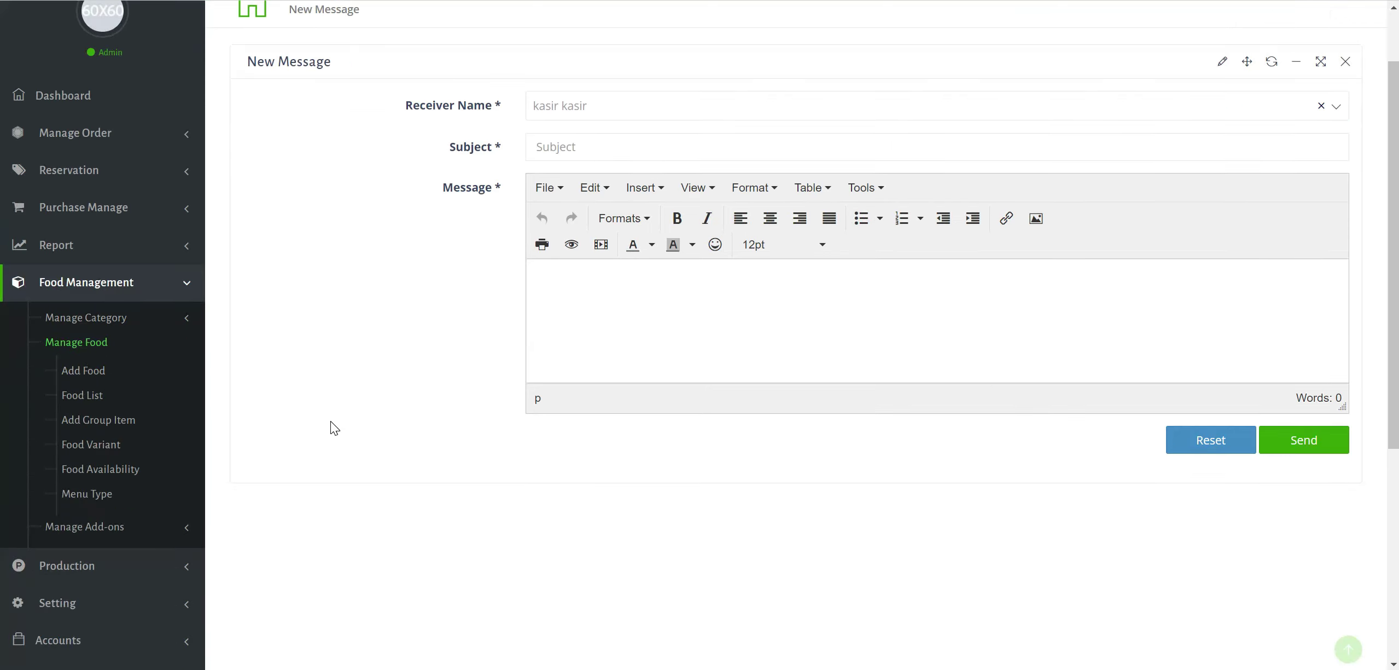
pyautogui.click(137, 469)
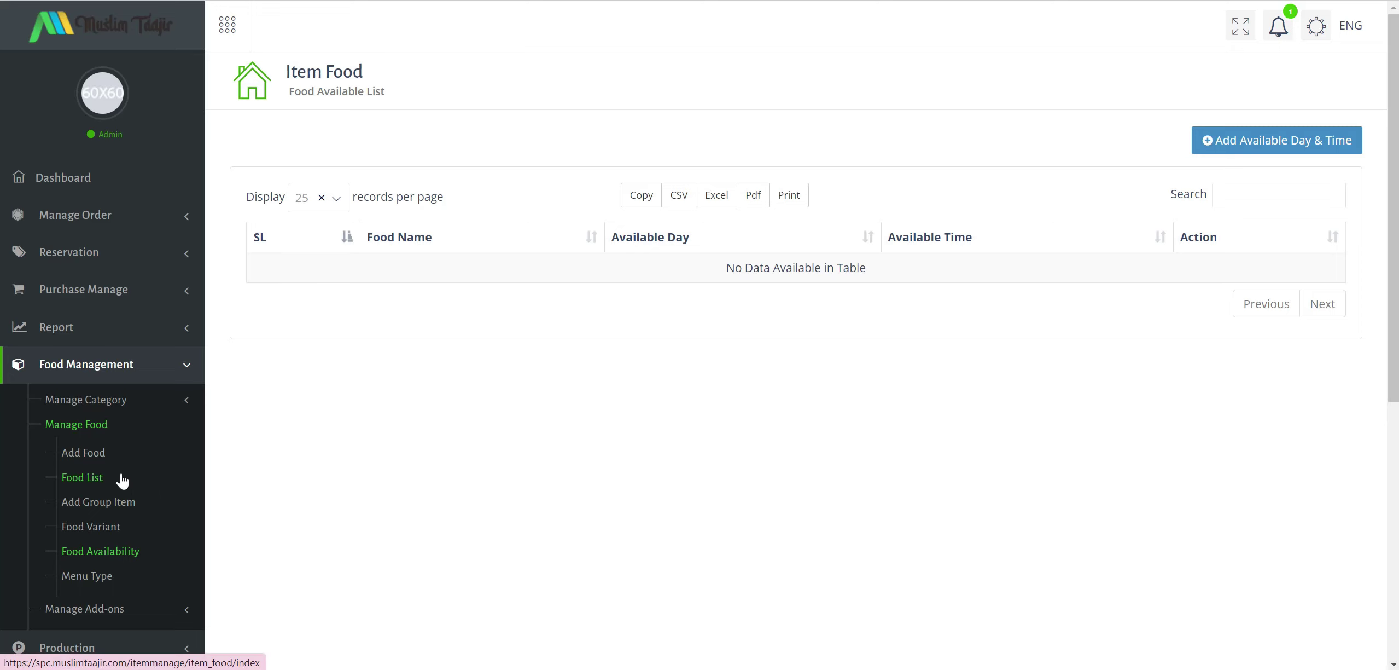
# Check the Food List (Tahu Isi, Teh Celup, Nasi Uduk) and Add-ons menu, then open the Dashboard.
pyautogui.scroll(-2, 121, 480)
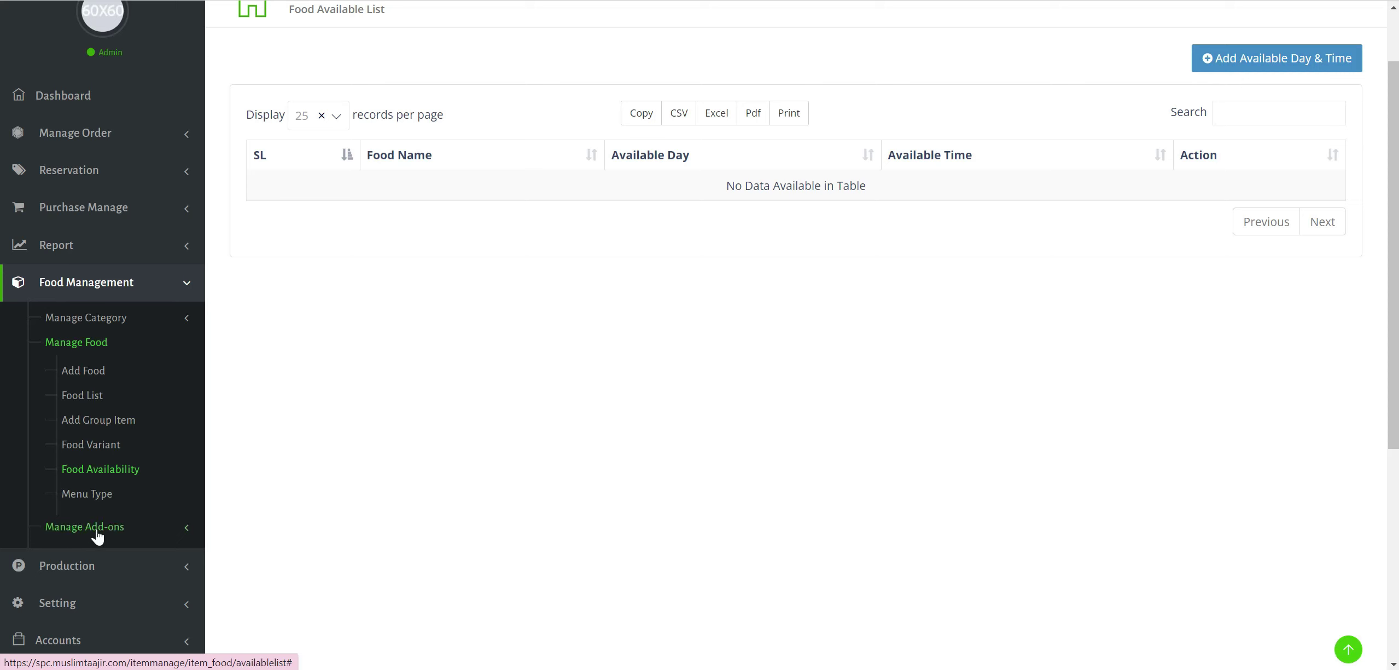
pyautogui.click(104, 400)
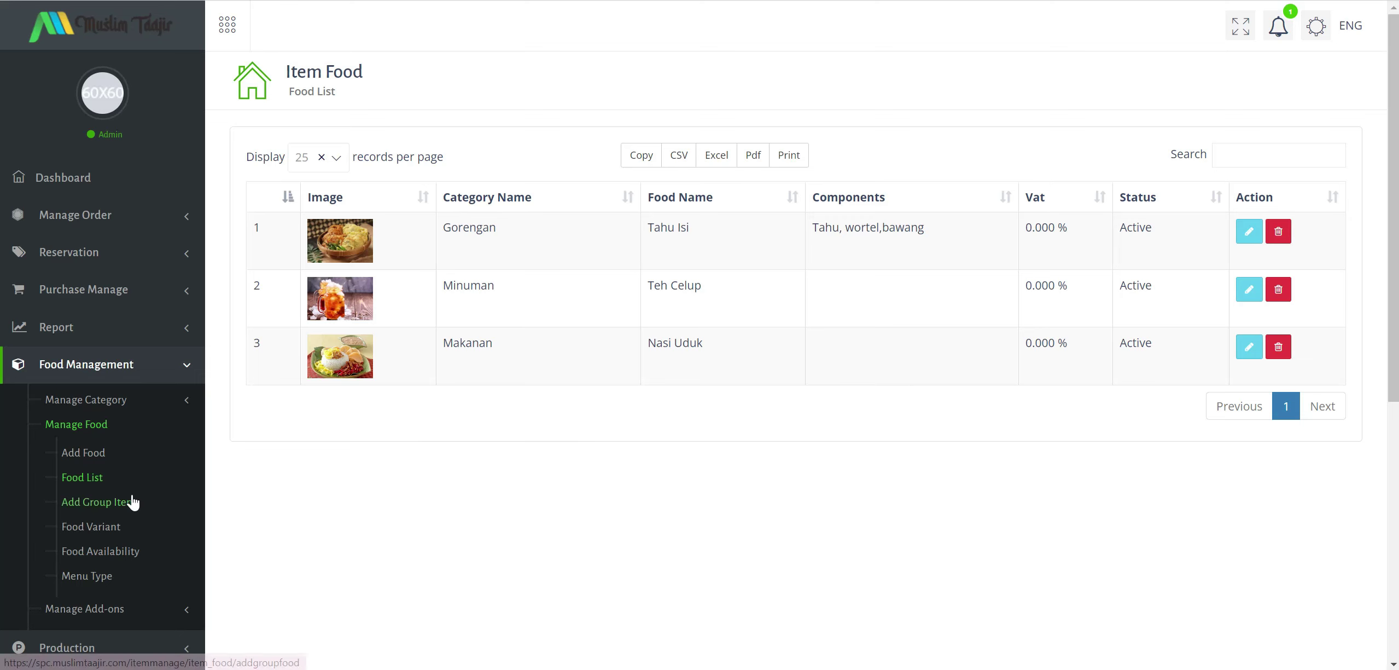
pyautogui.scroll(-3, 131, 499)
pyautogui.click(134, 446)
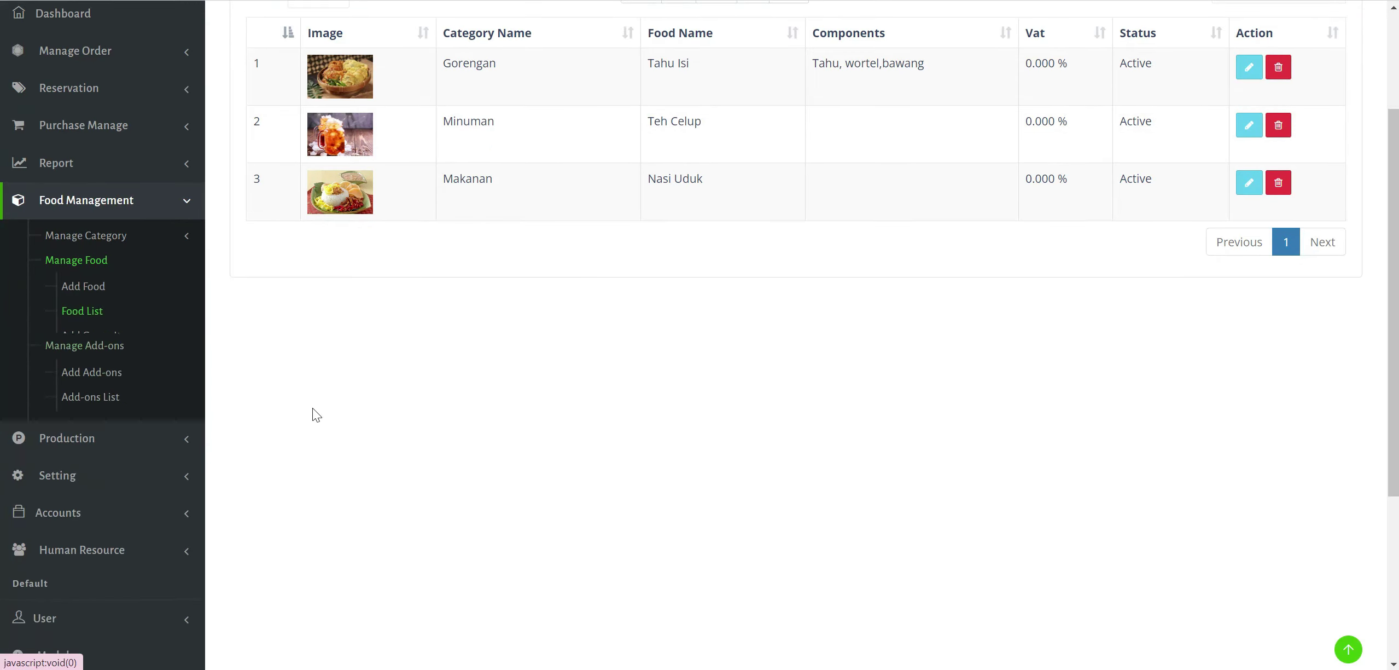
pyautogui.scroll(3, 140, 299)
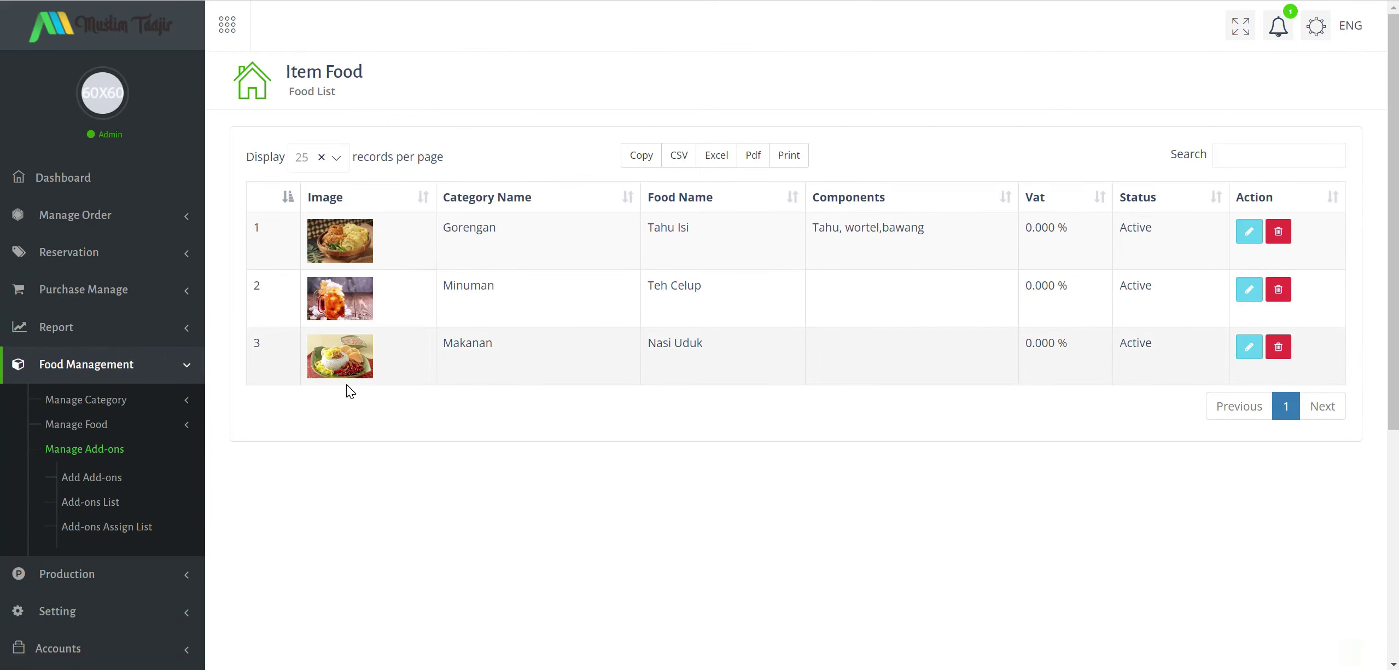
pyautogui.click(90, 181)
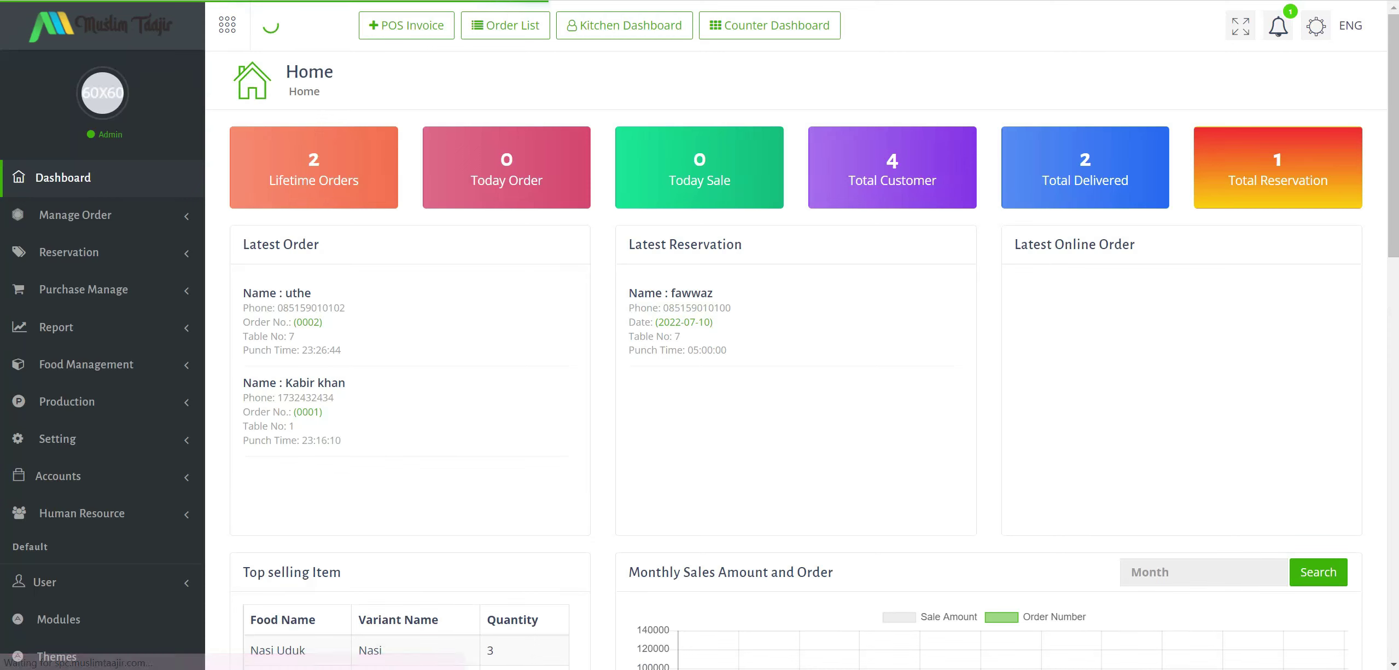
# Scroll the dashboard stats, then open the Affiliate Digital Marketing Youtube Thumbnail from the spc folder.
pyautogui.scroll(-3, 700, 342)
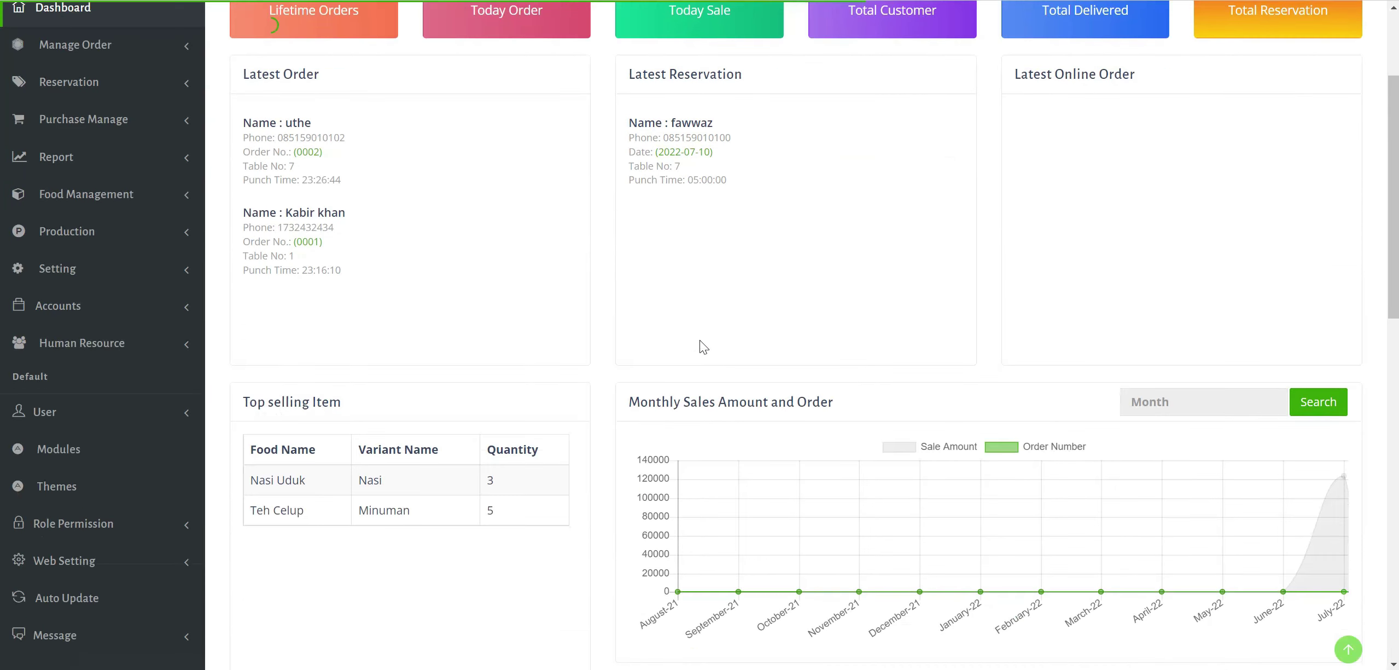
pyautogui.scroll(-15, 699, 340)
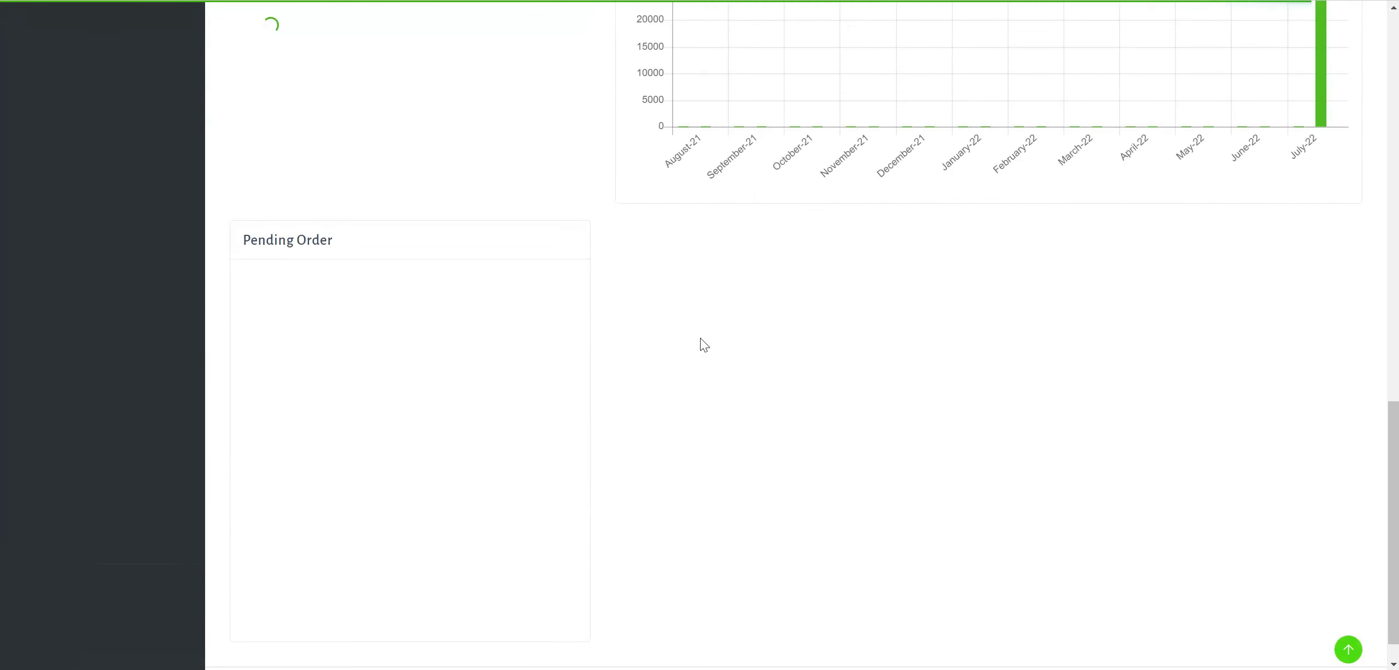
pyautogui.scroll(15, 701, 338)
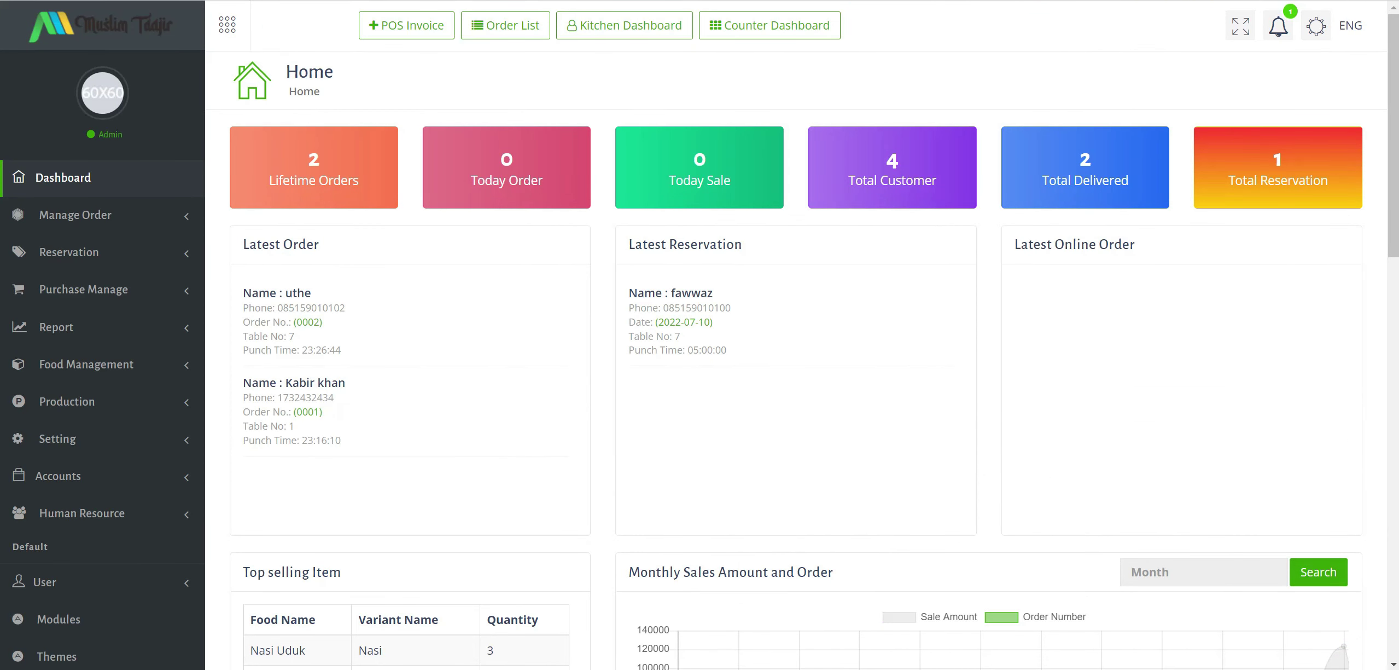
pyautogui.hotkey('alt', 'Tab')
pyautogui.click(528, 214)
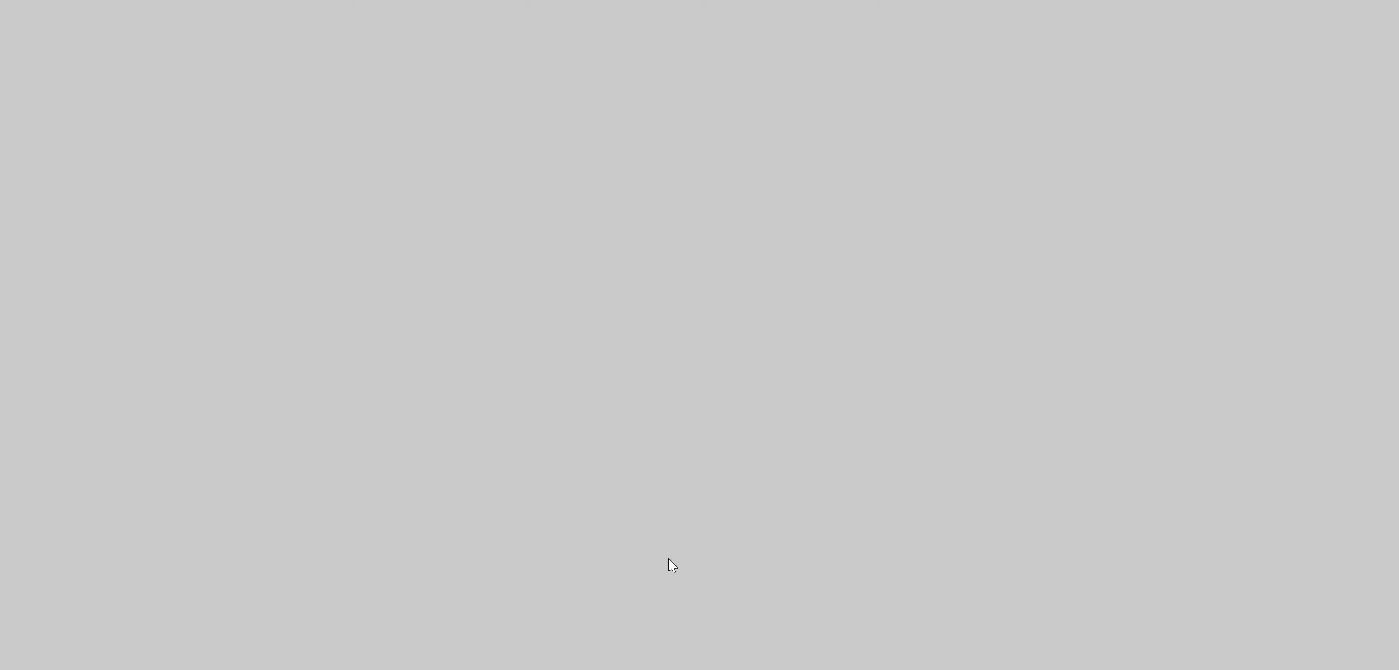
# Open Screenshot_21, select Screenshots 24, 25, 26, 20 and 14, then clear the selection.
pyautogui.hotkey('alt', 'Tab')
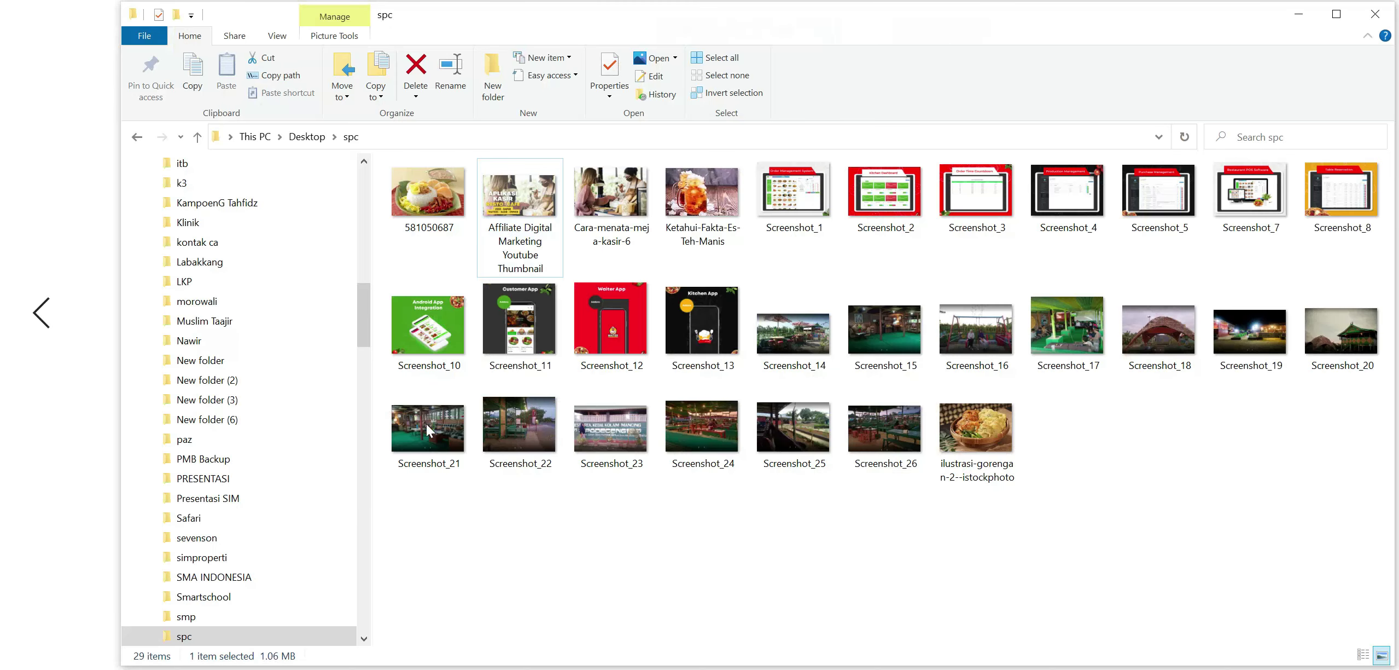
pyautogui.doubleClick(427, 422)
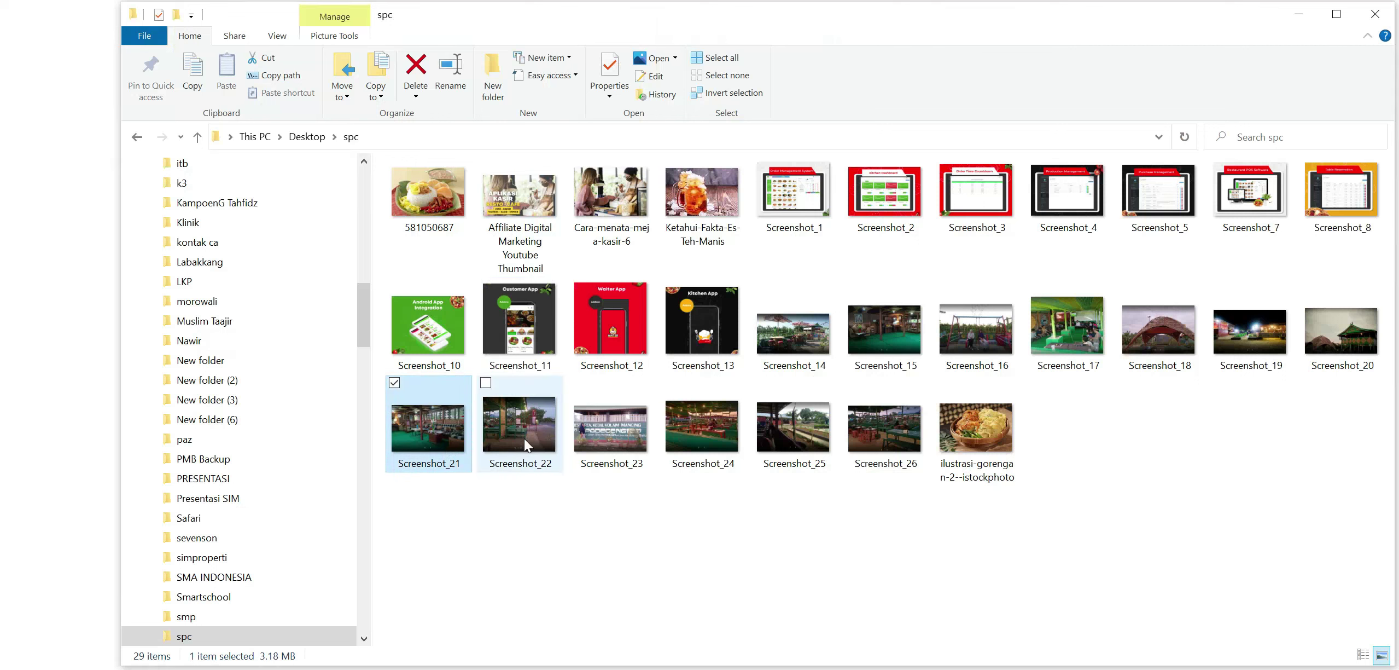
pyautogui.click(718, 432)
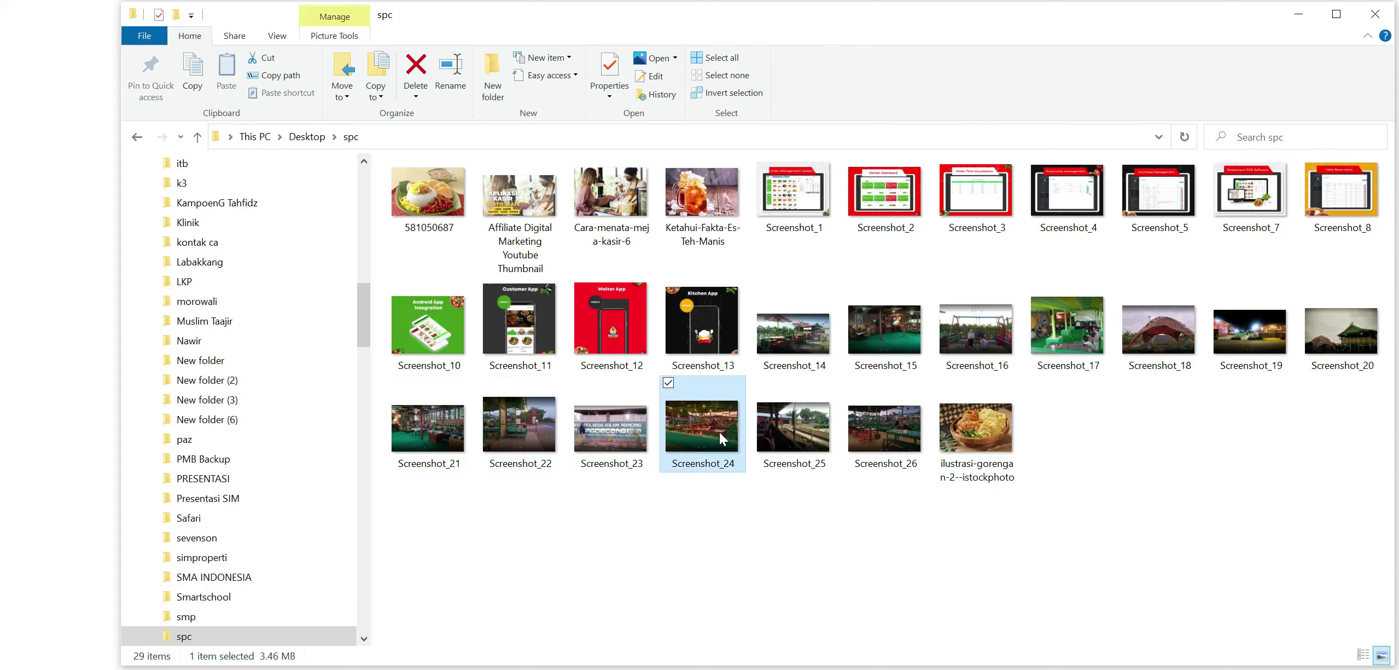
pyautogui.click(814, 442)
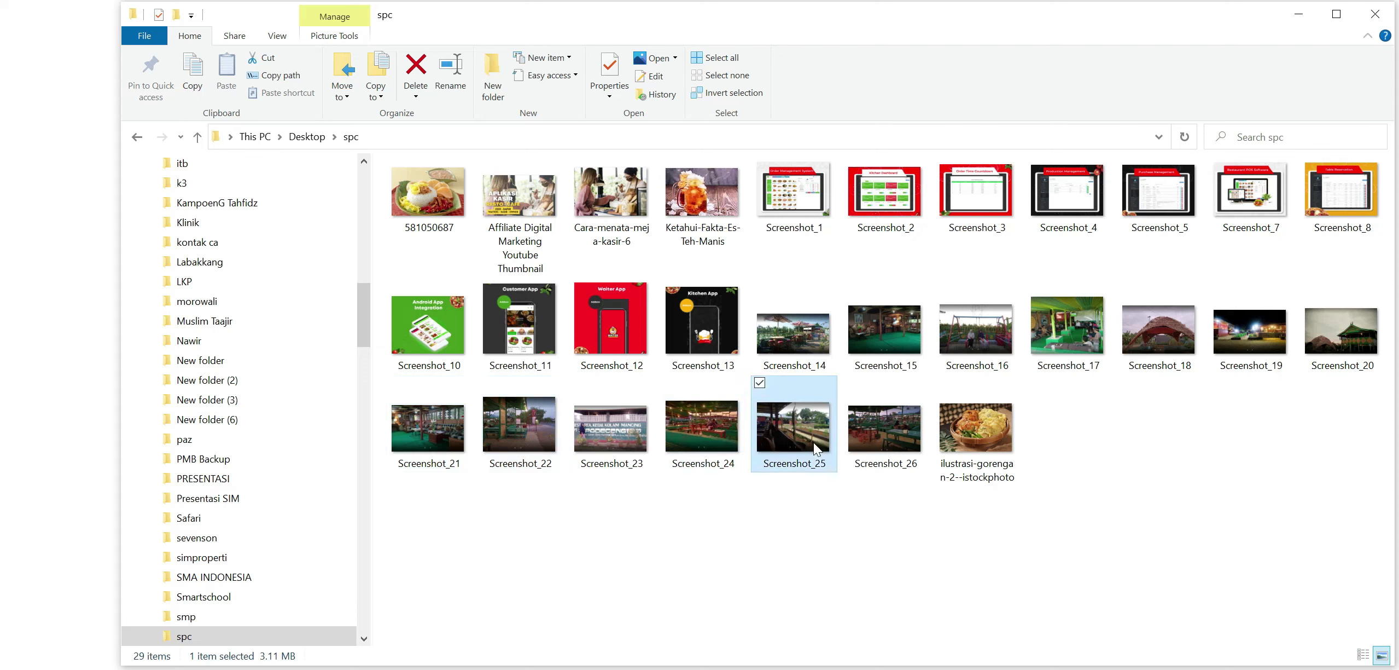
pyautogui.click(910, 434)
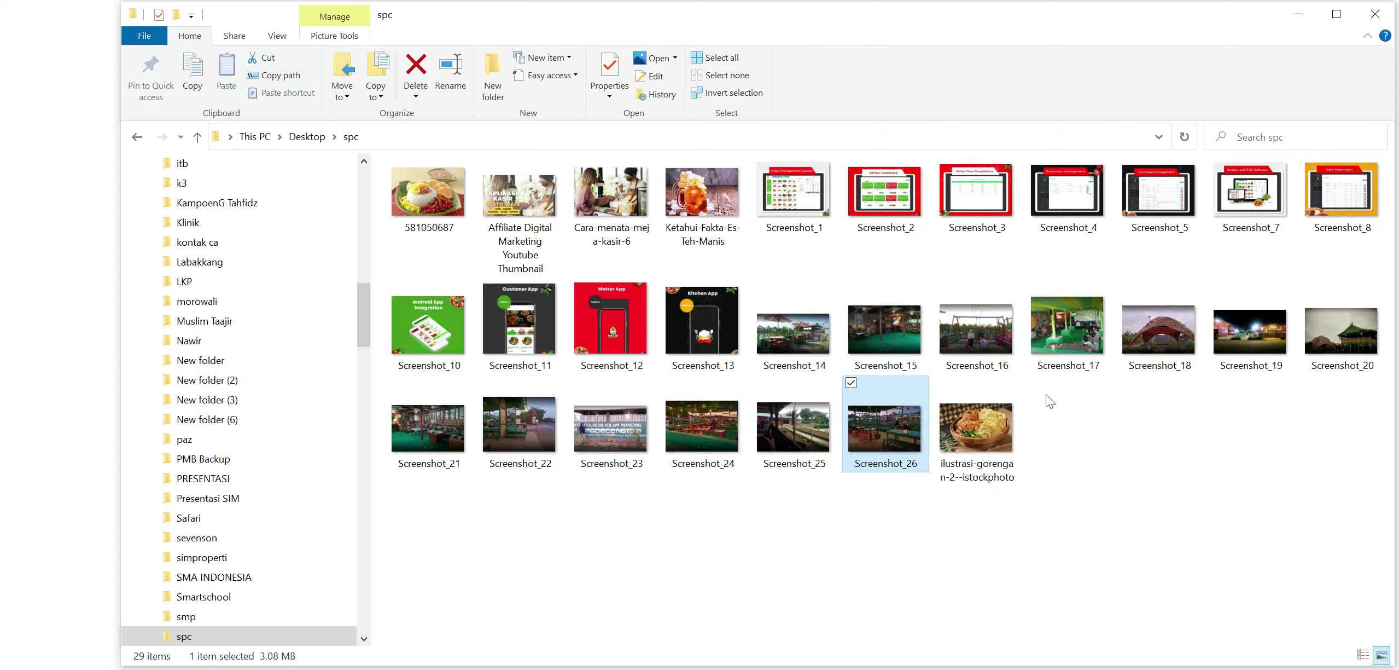
pyautogui.click(1344, 356)
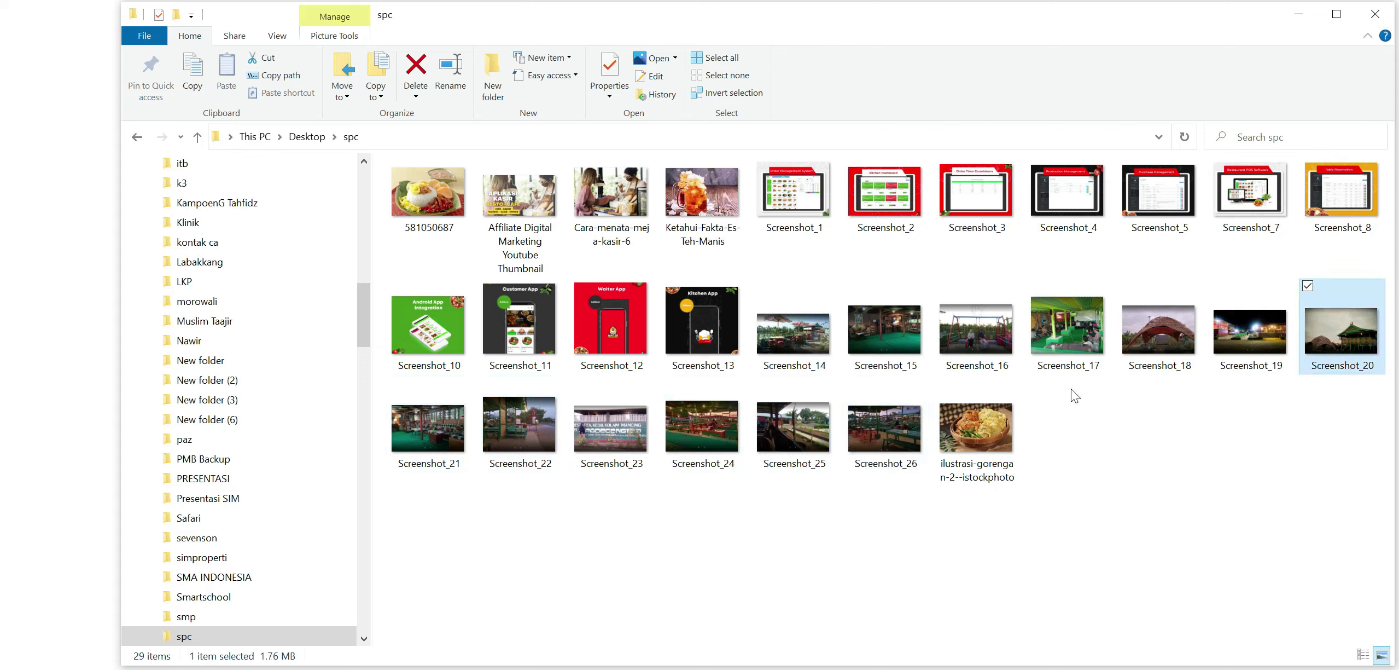
pyautogui.click(828, 364)
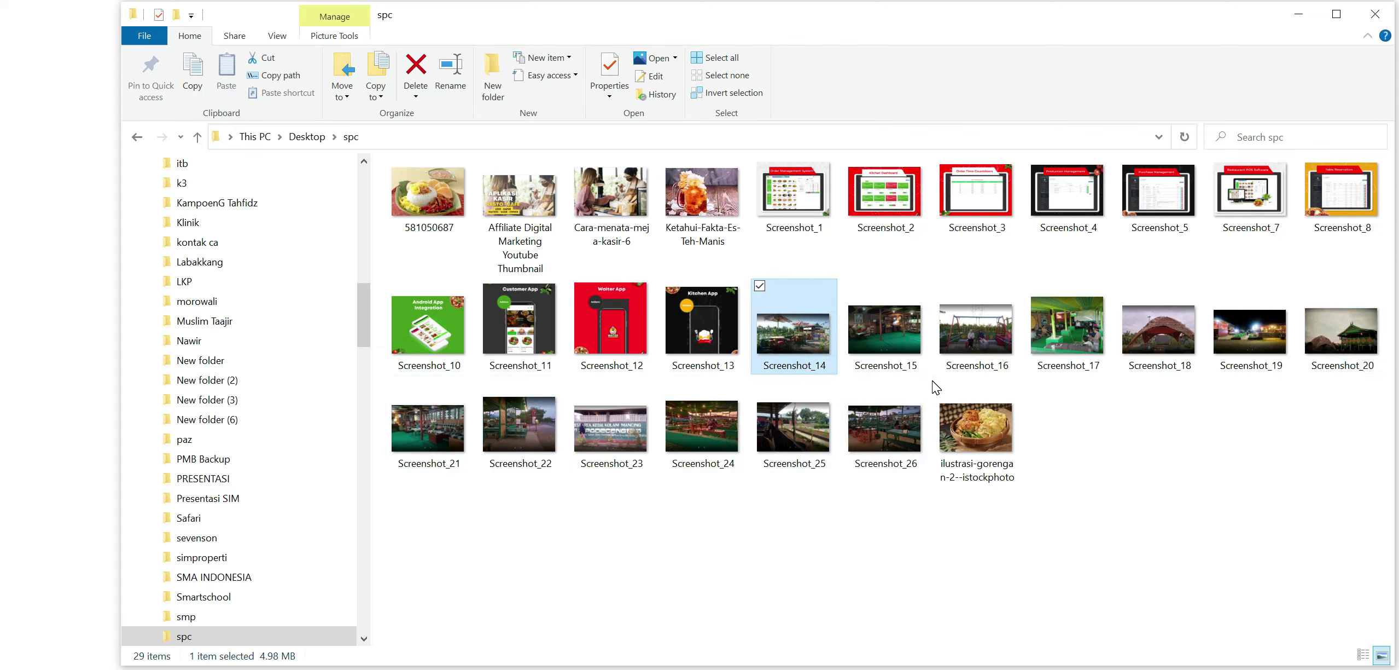
pyautogui.click(921, 556)
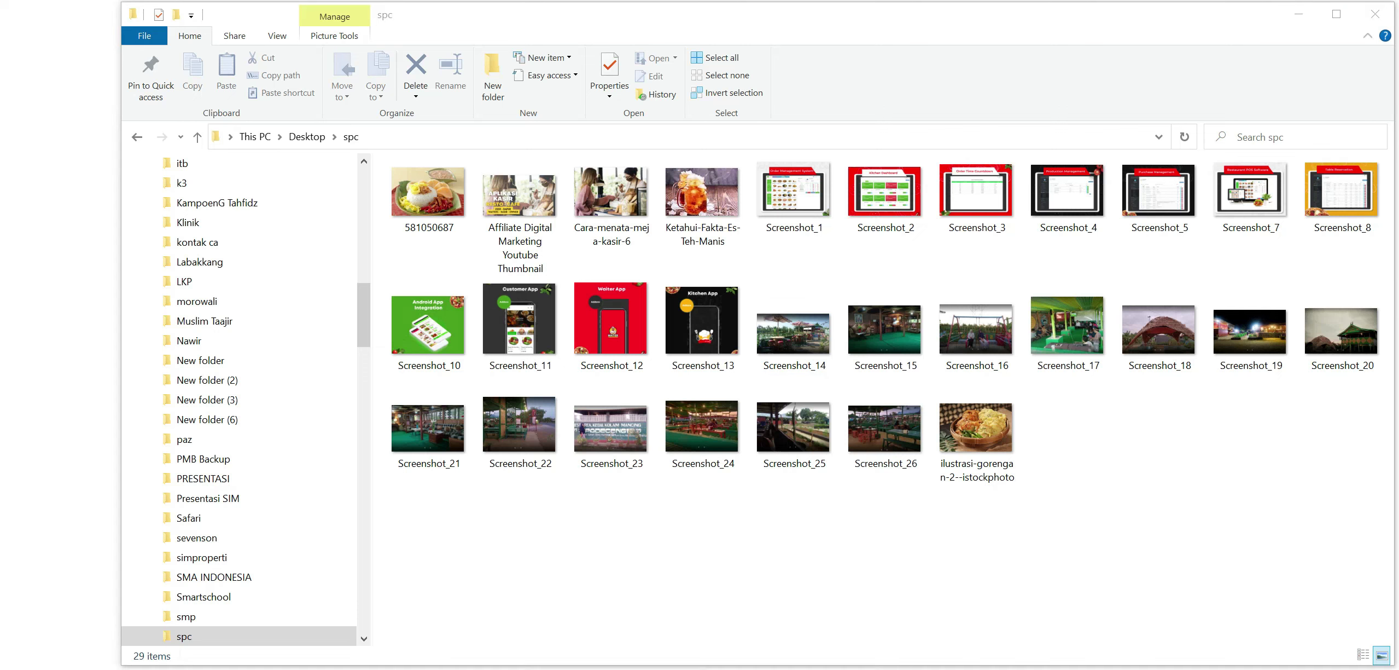
# Bring back the APLIKASI KASIR RESTO-CAFE promo thumbnail in Photos.
pyautogui.click(850, 607)
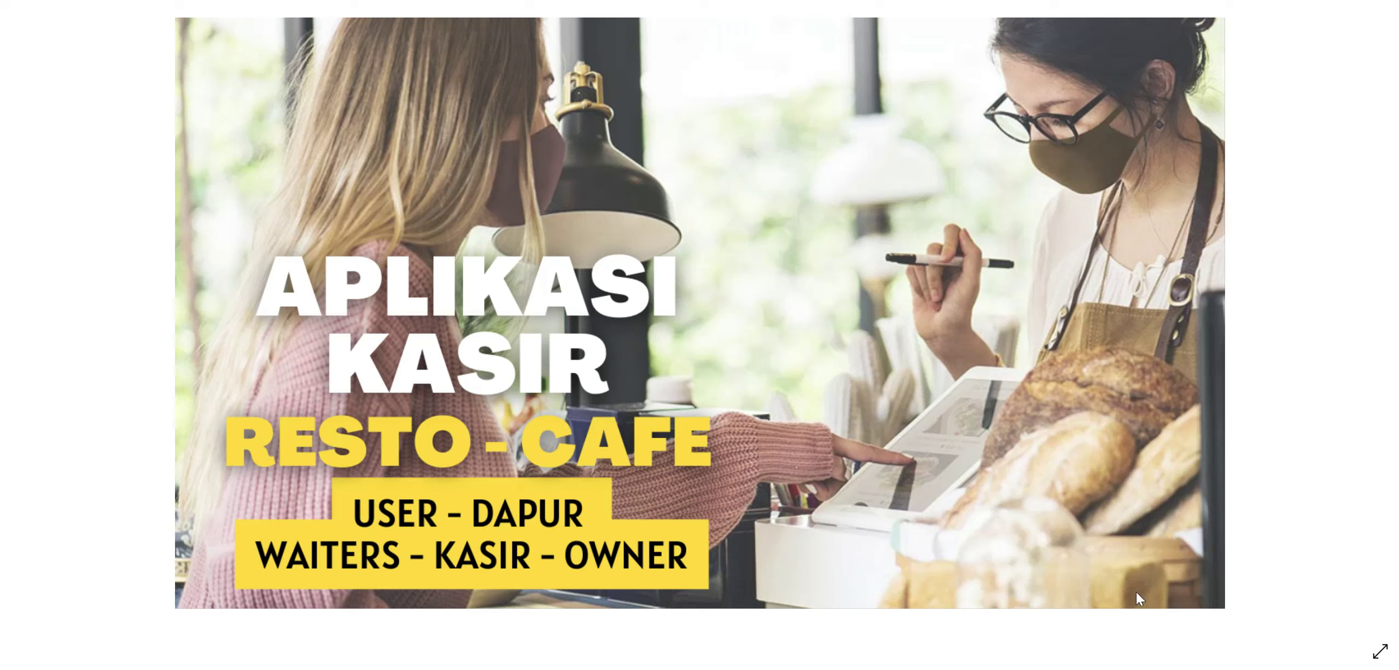
pyautogui.click(1182, 669)
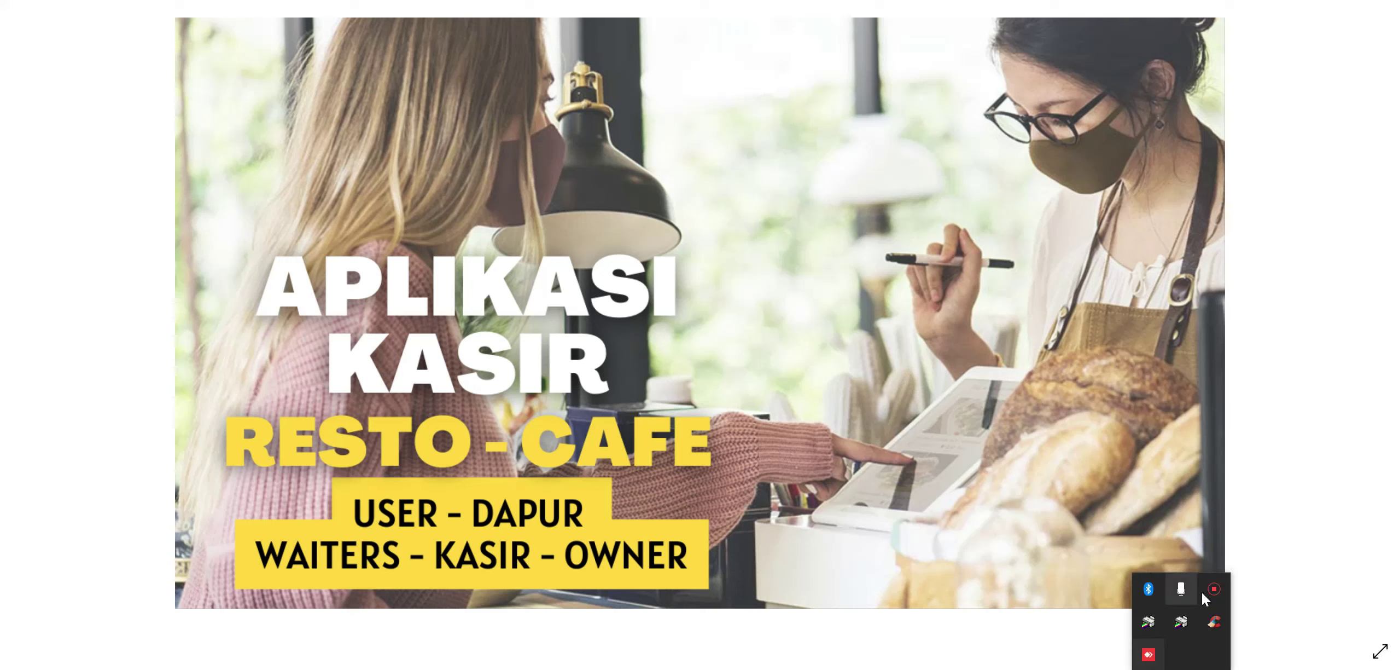